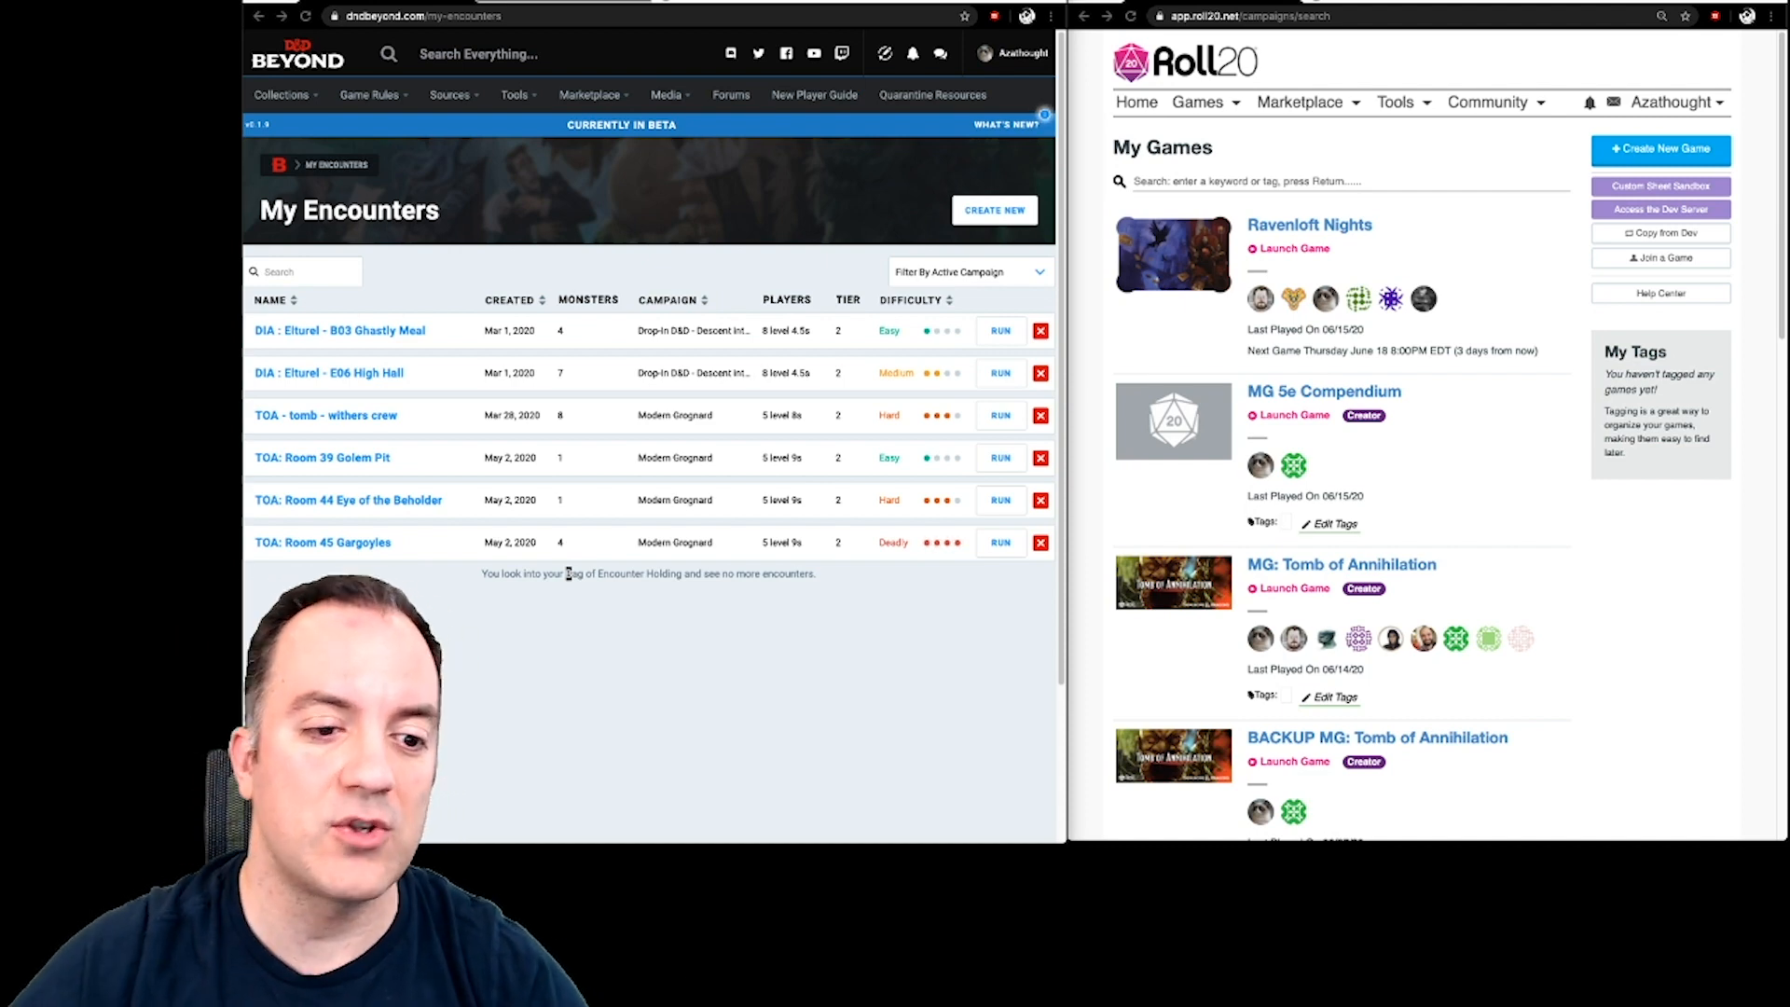
- Create a new game named TutorialGame that uses the D&D 5E by Roll20 character sheet
click(971, 636)
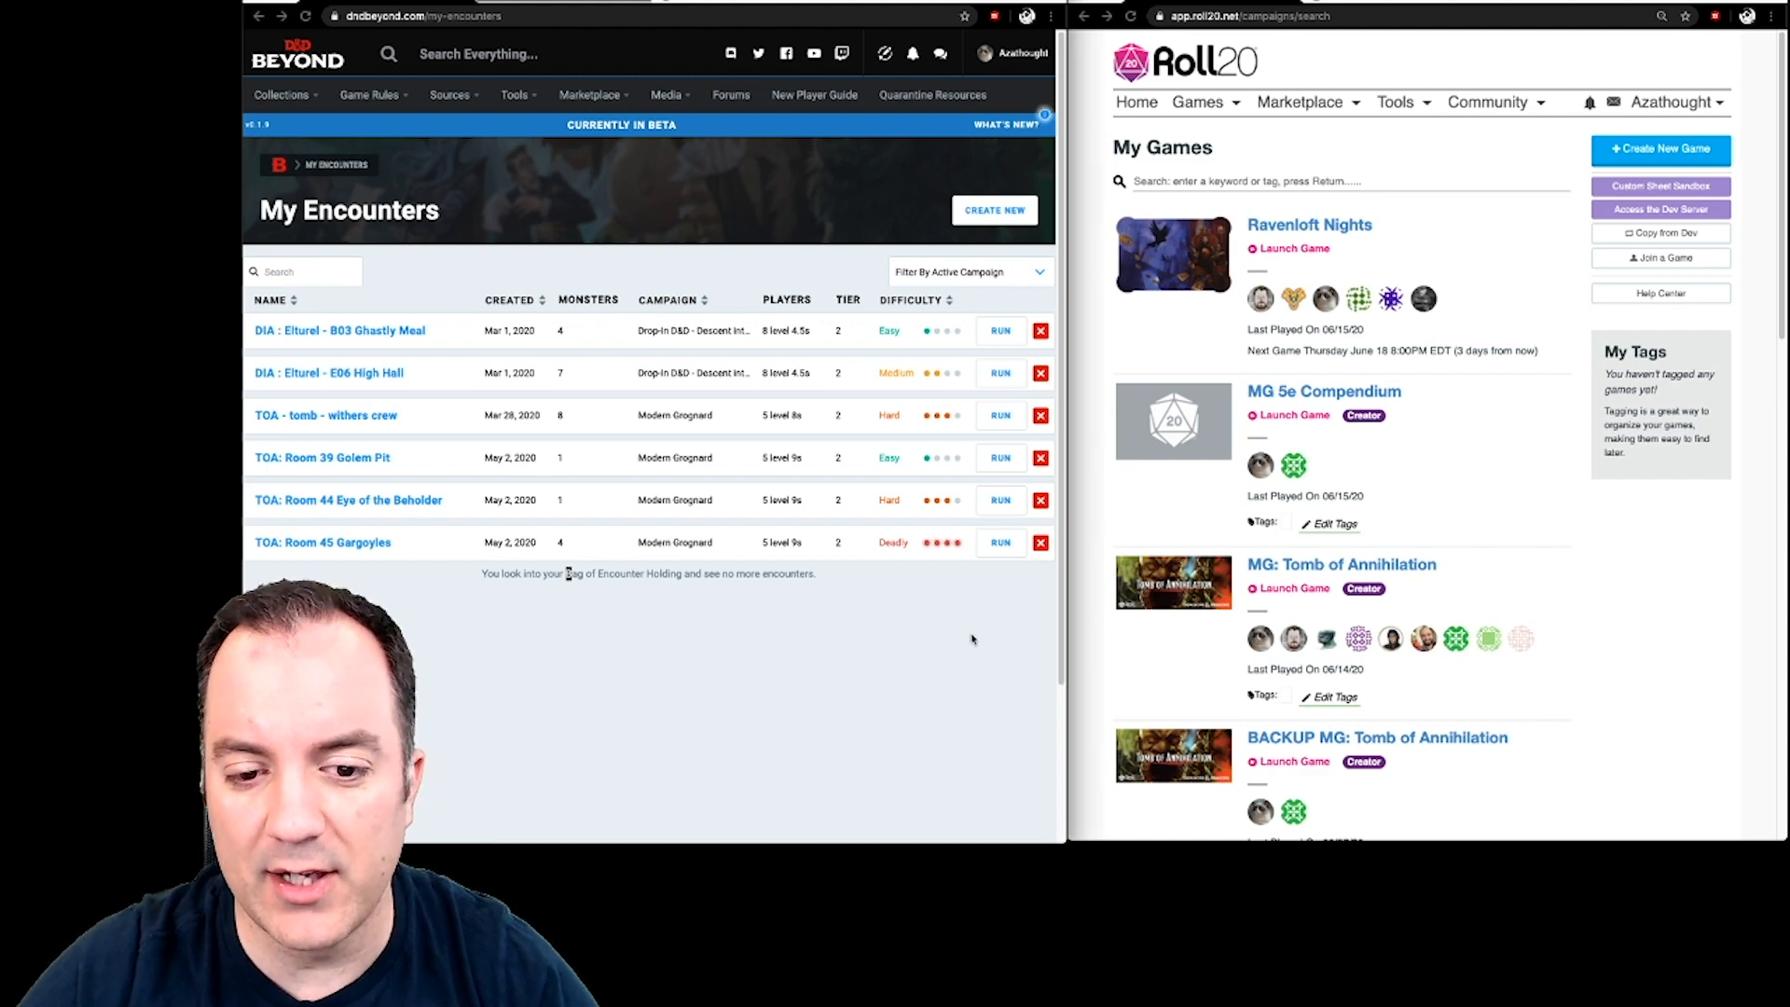
click(1667, 153)
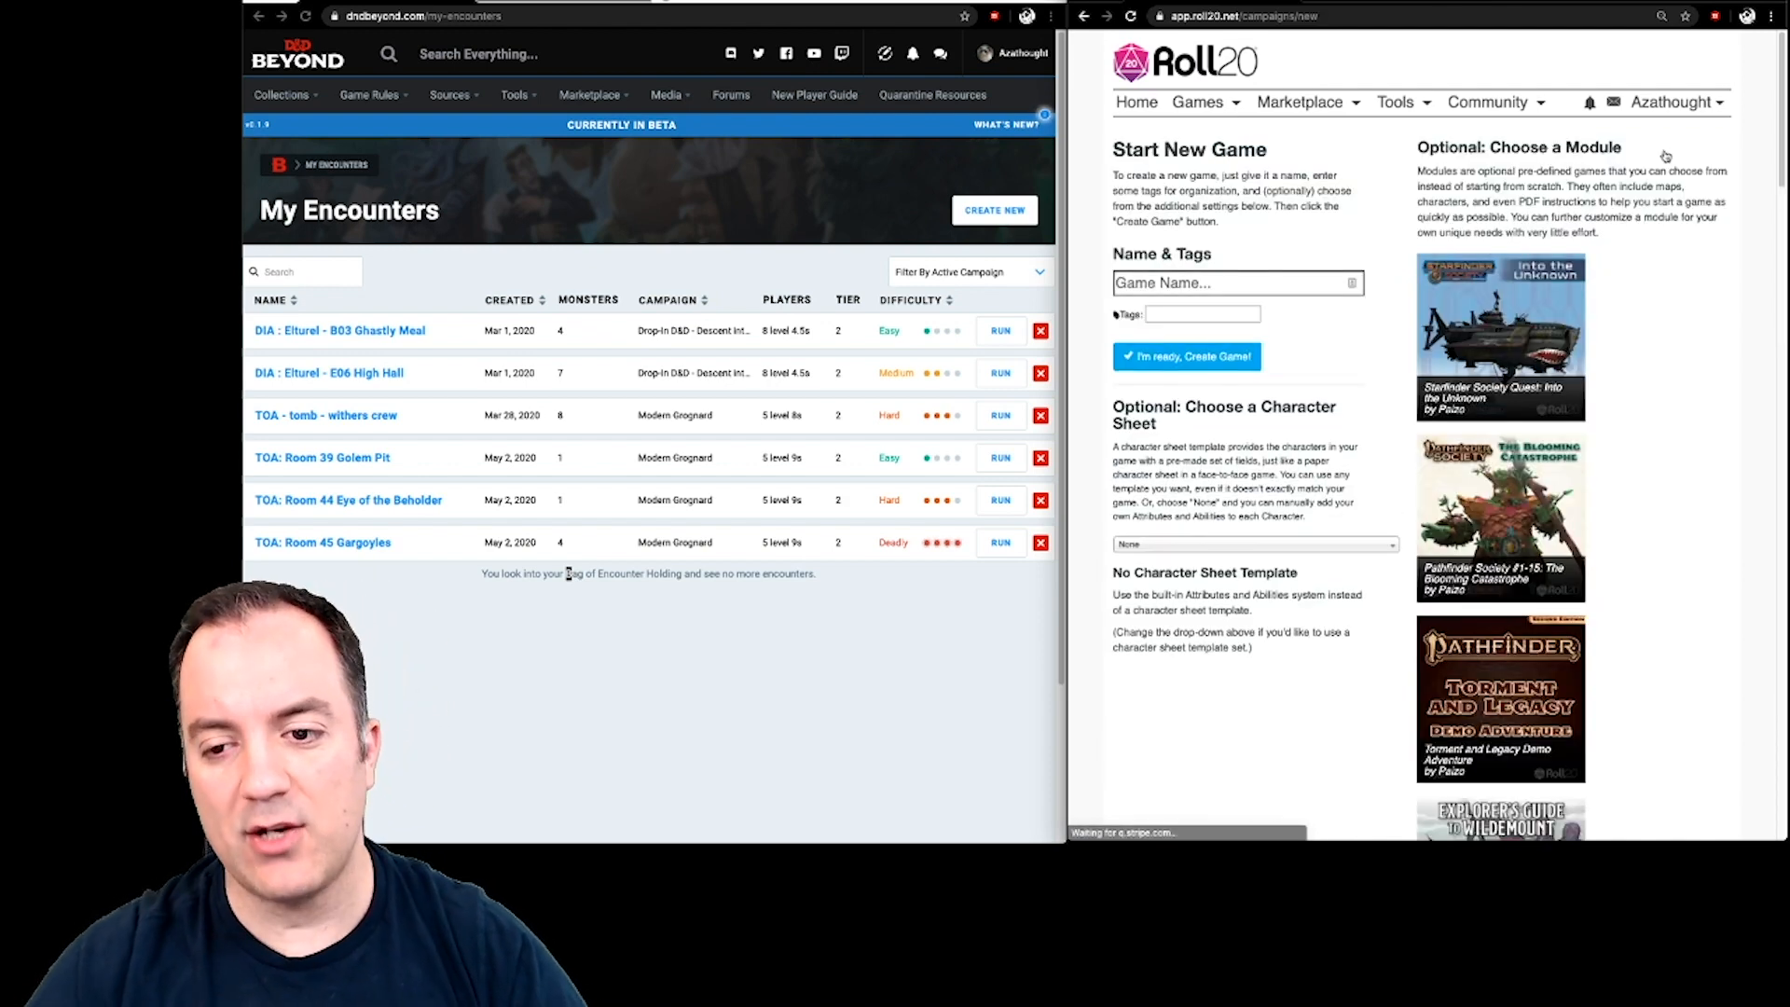
click(1238, 285)
text(Tuto)
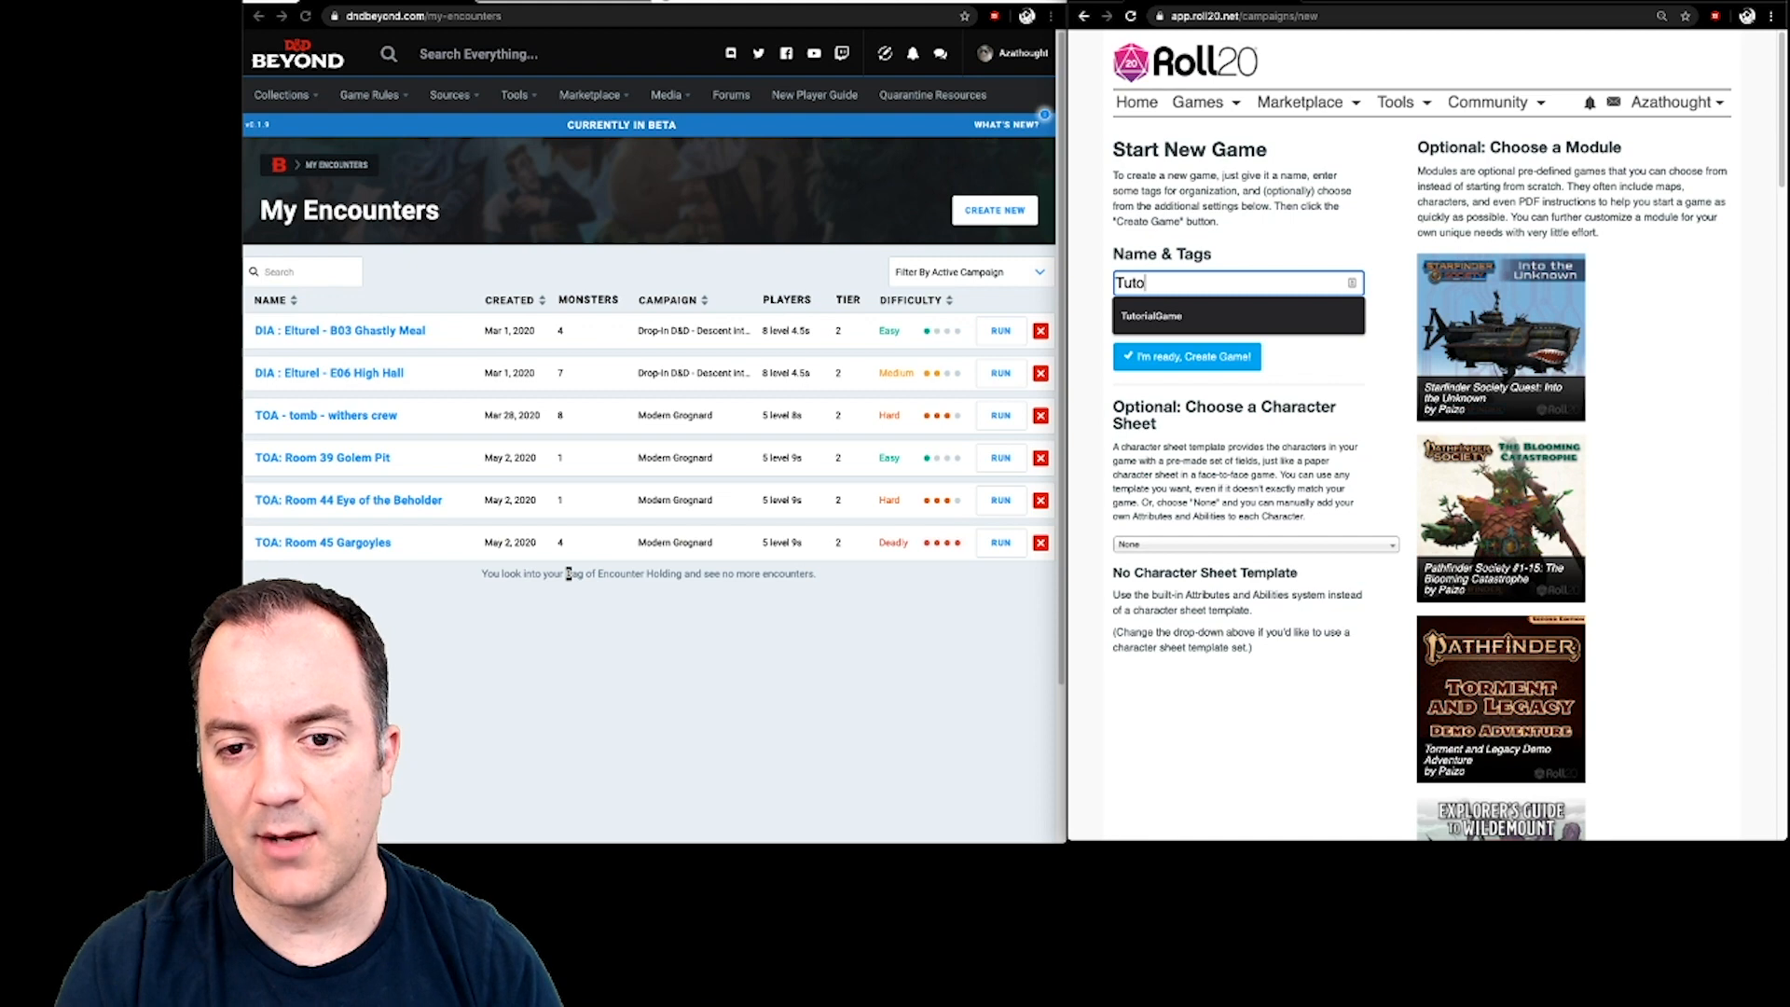
text(rialGame)
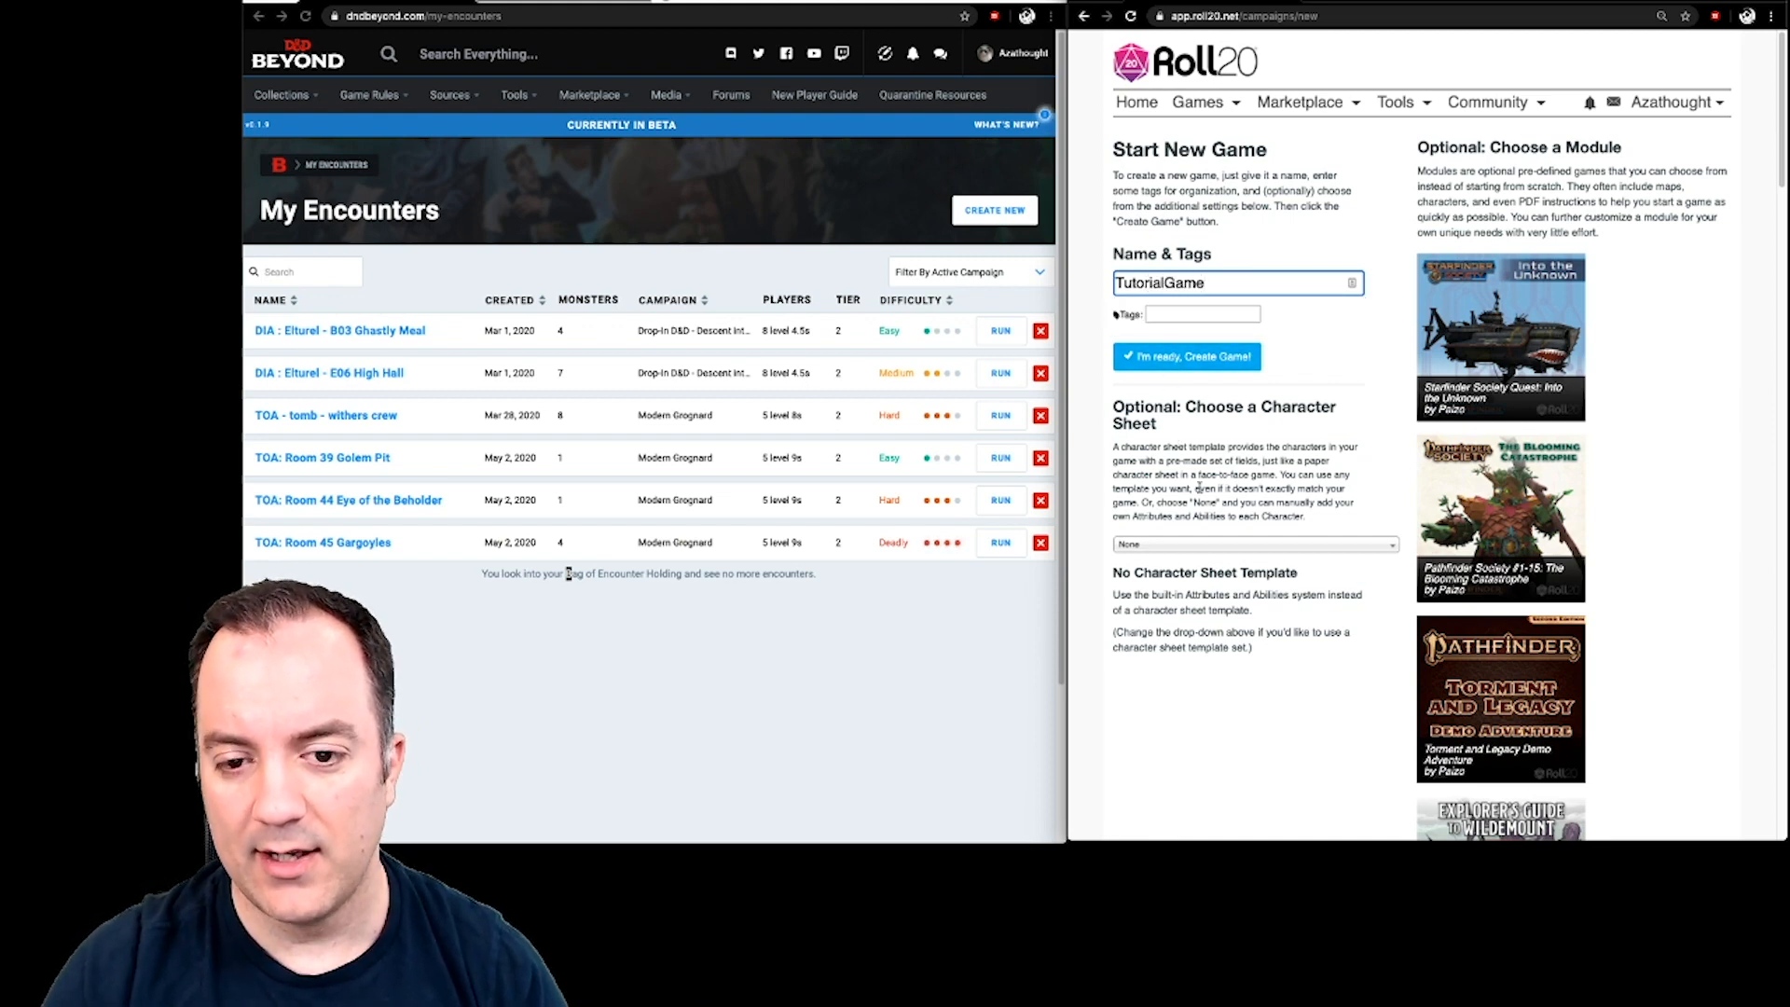
click(1208, 547)
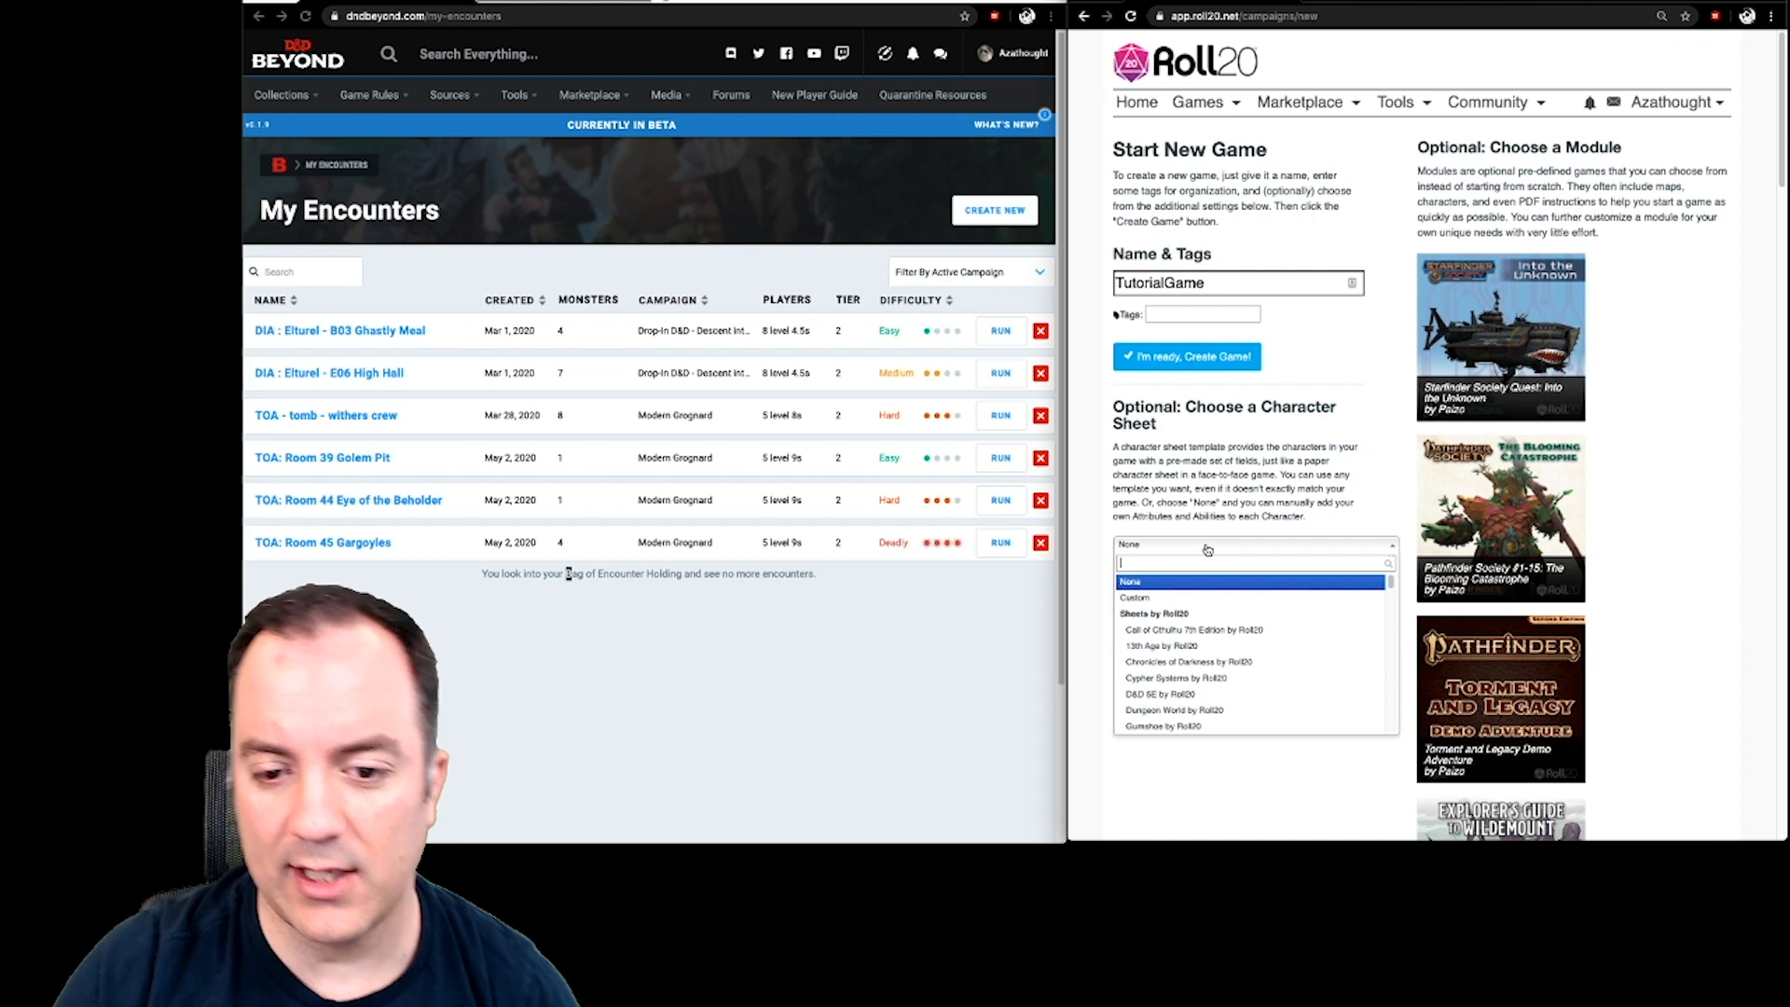
click(1255, 696)
click(1211, 361)
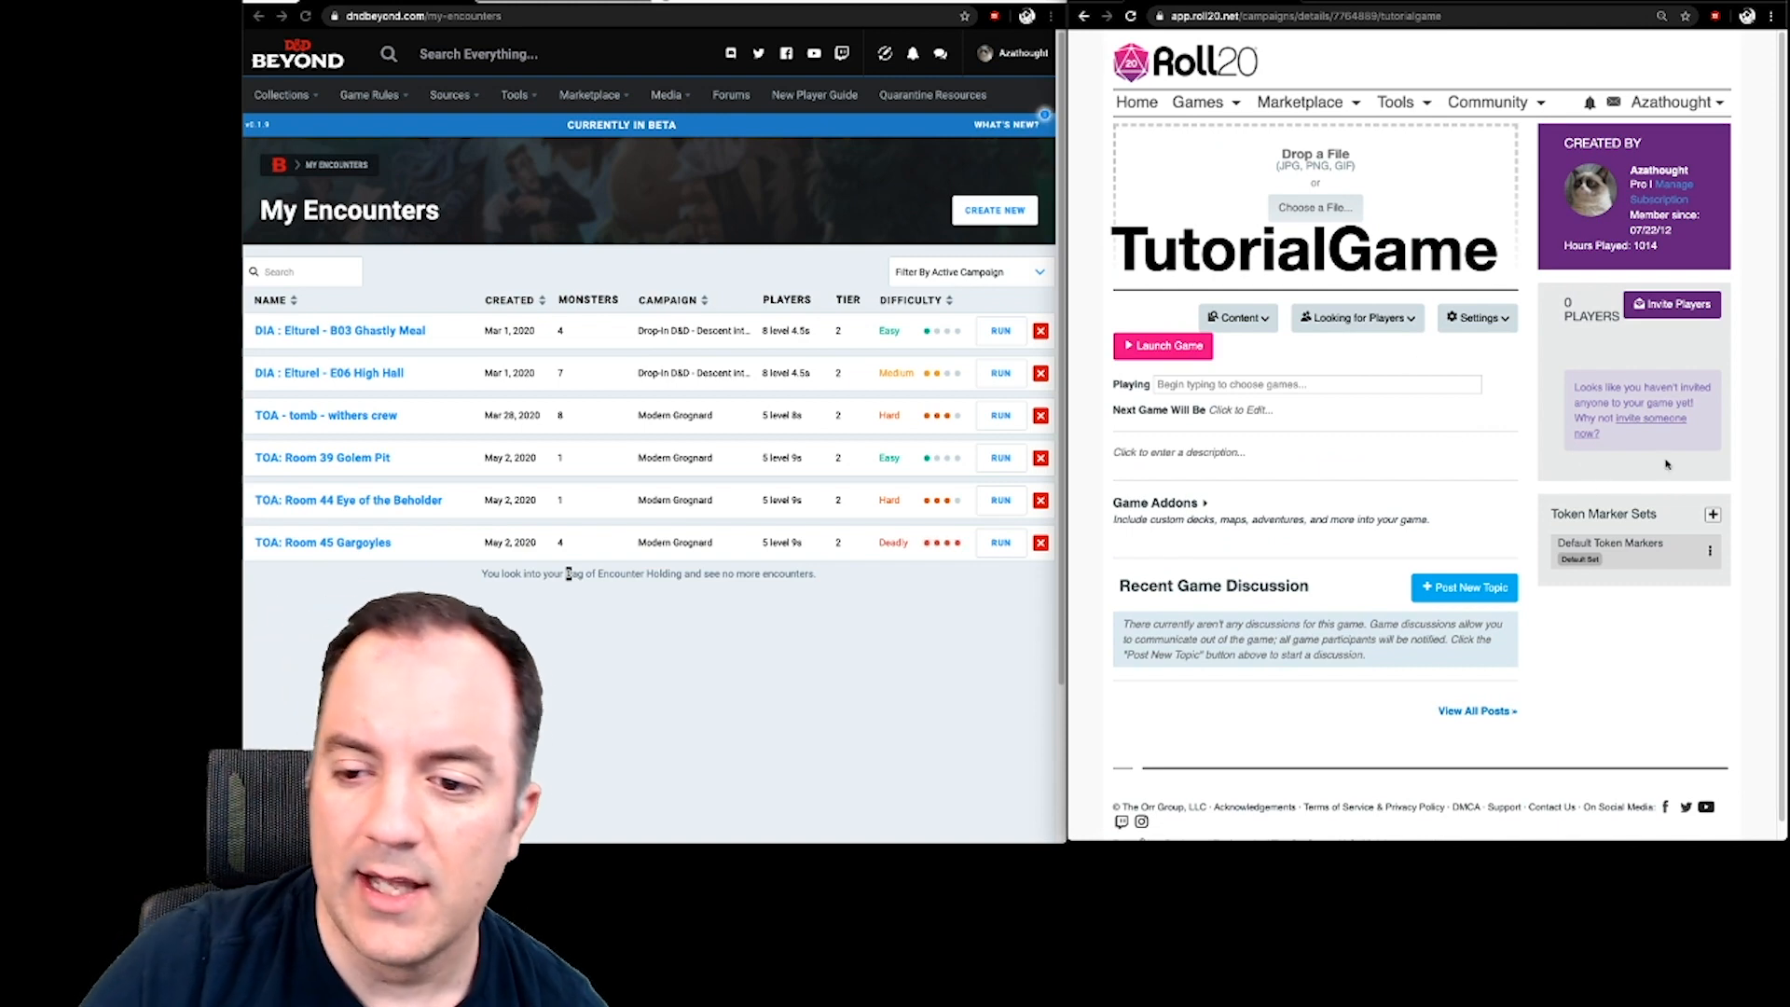
- Add the Easy to Read Token Markers set to TutorialGame and launch the game
click(1713, 514)
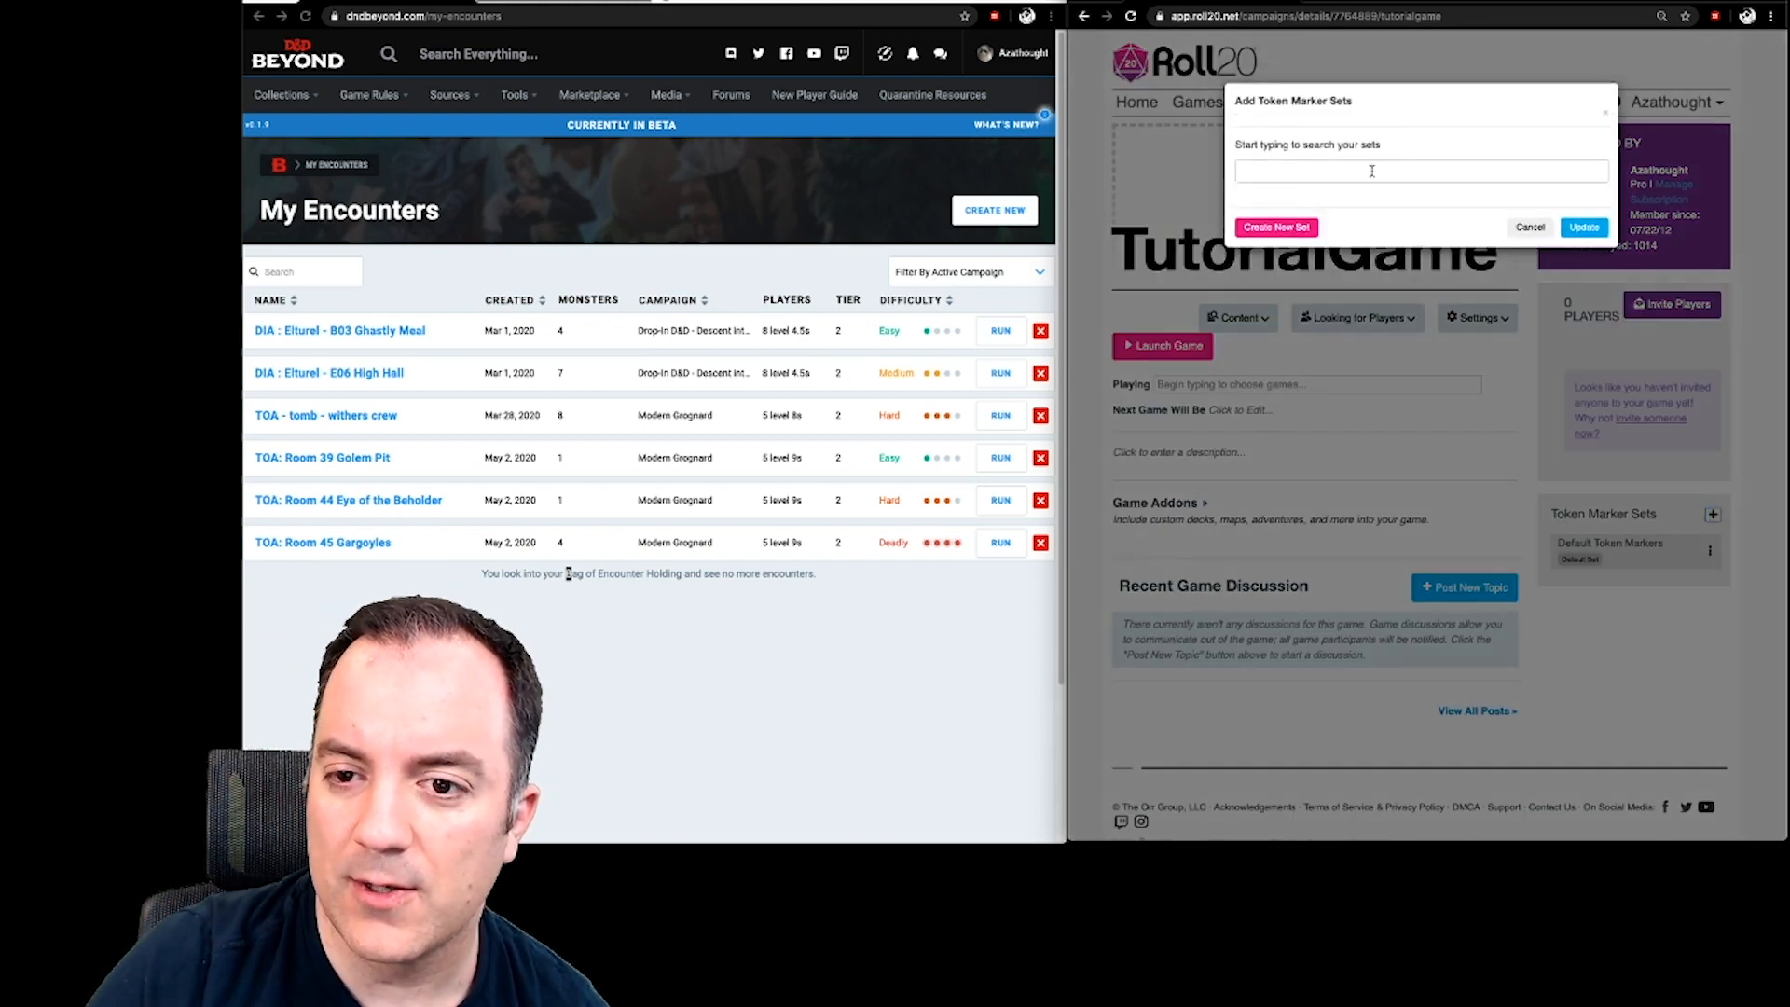
click(1307, 169)
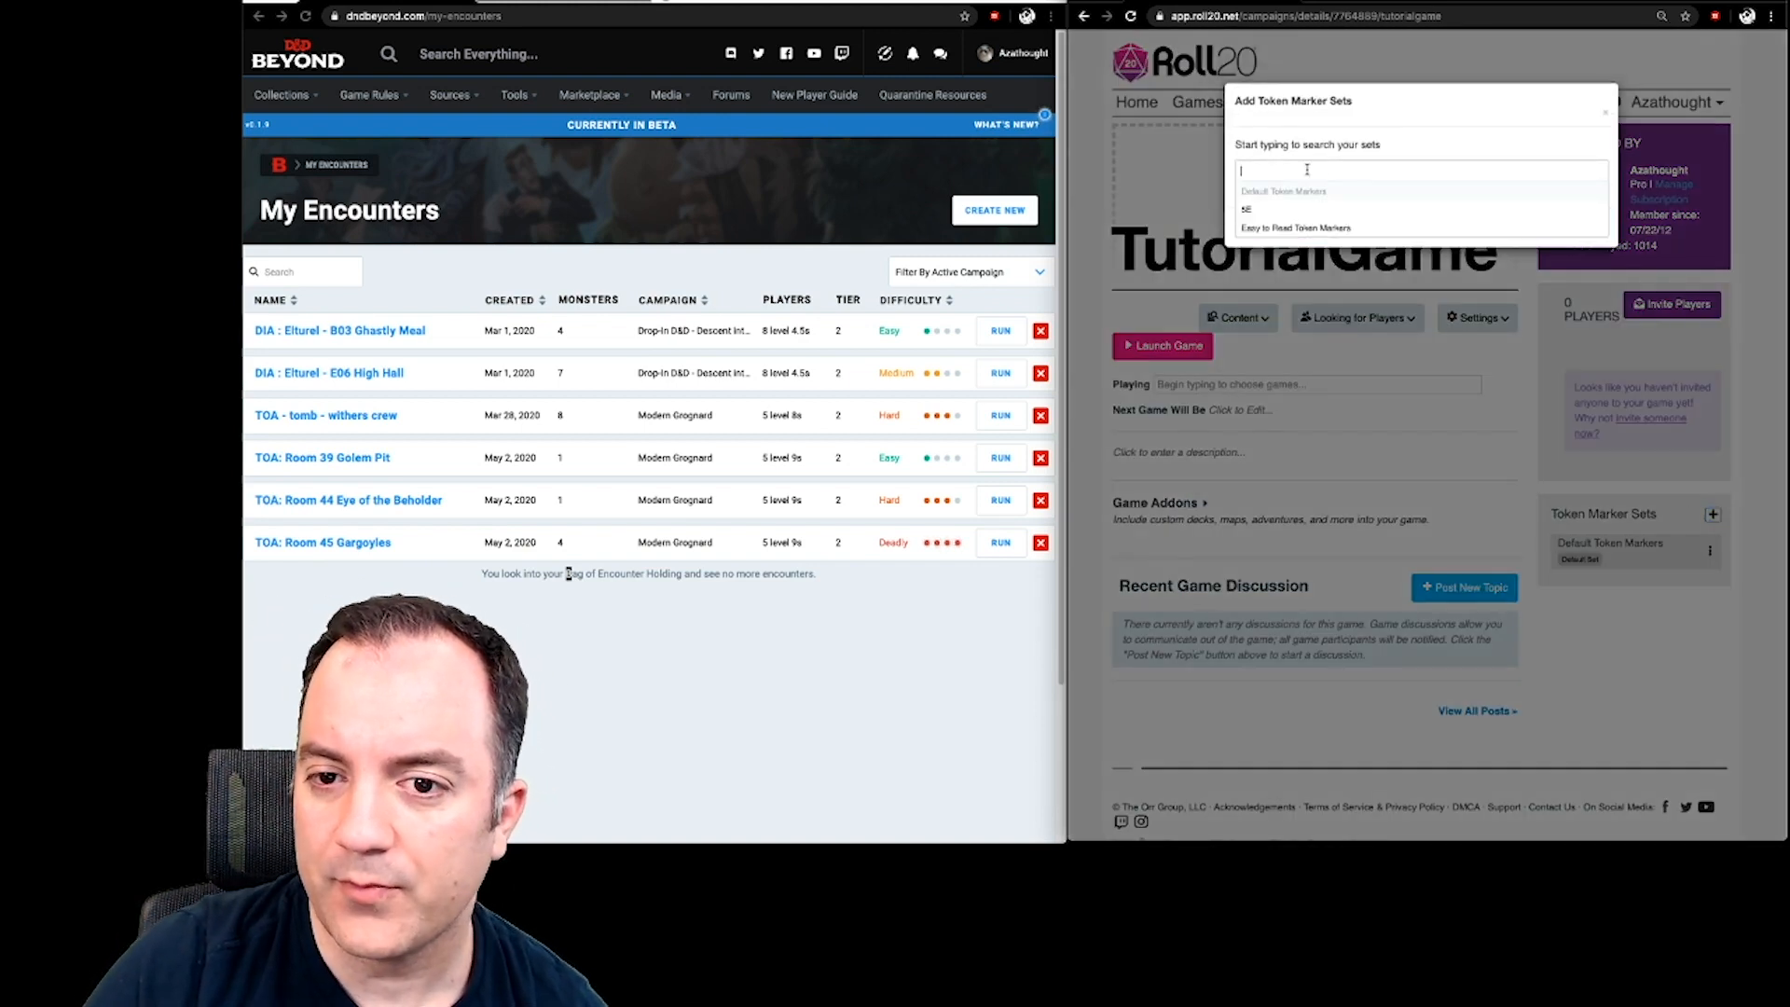
click(1307, 229)
click(1592, 234)
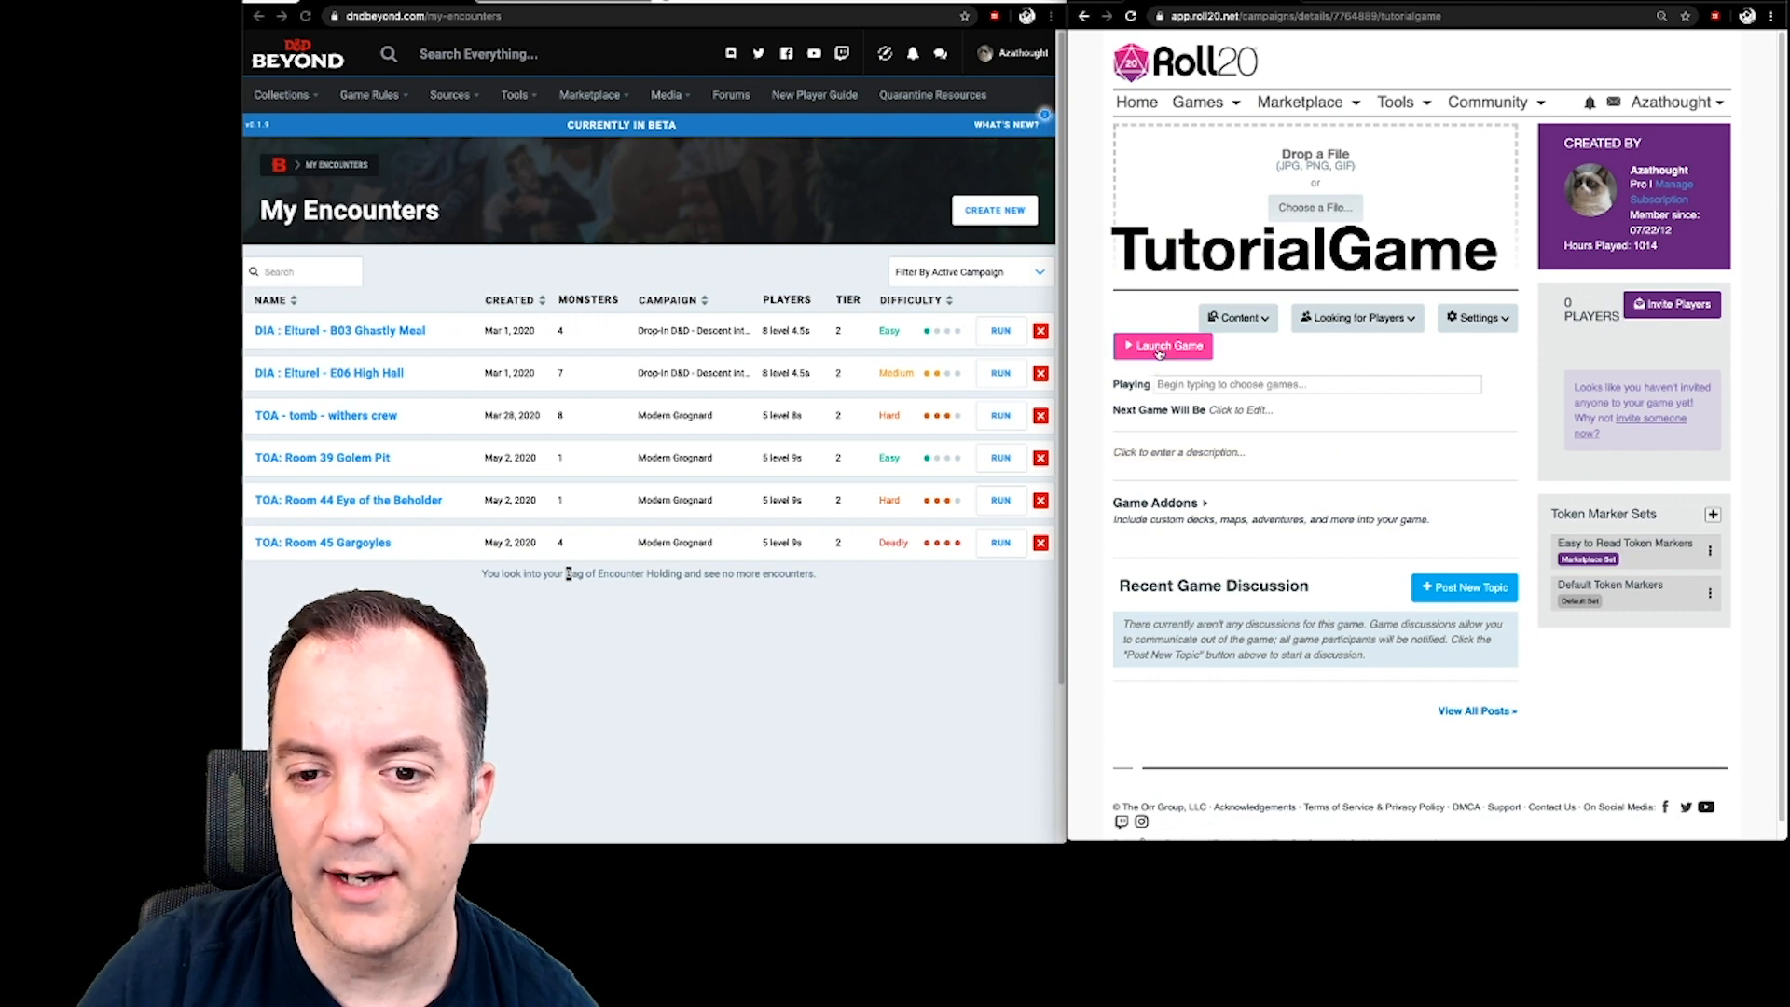
click(1159, 349)
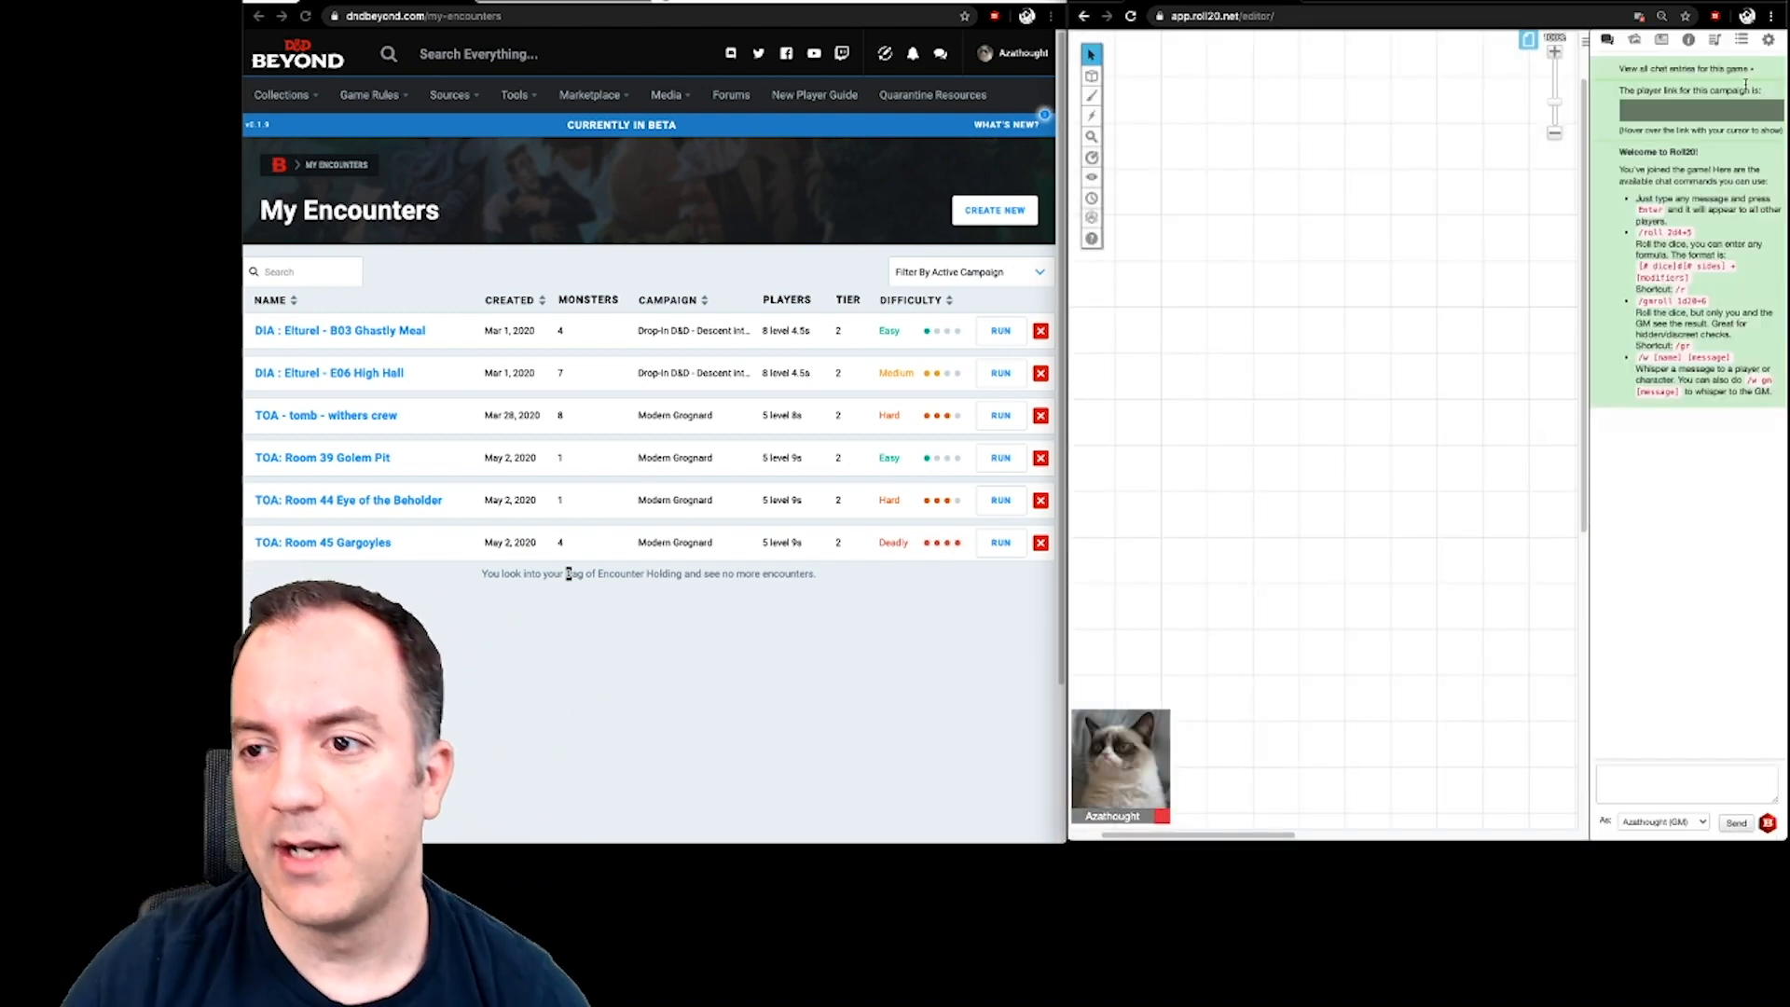
- In the game settings, set the player avatar size to Names only and the chat tech to None (no video/audio)
click(1769, 40)
scroll(1651, 586, down, 5)
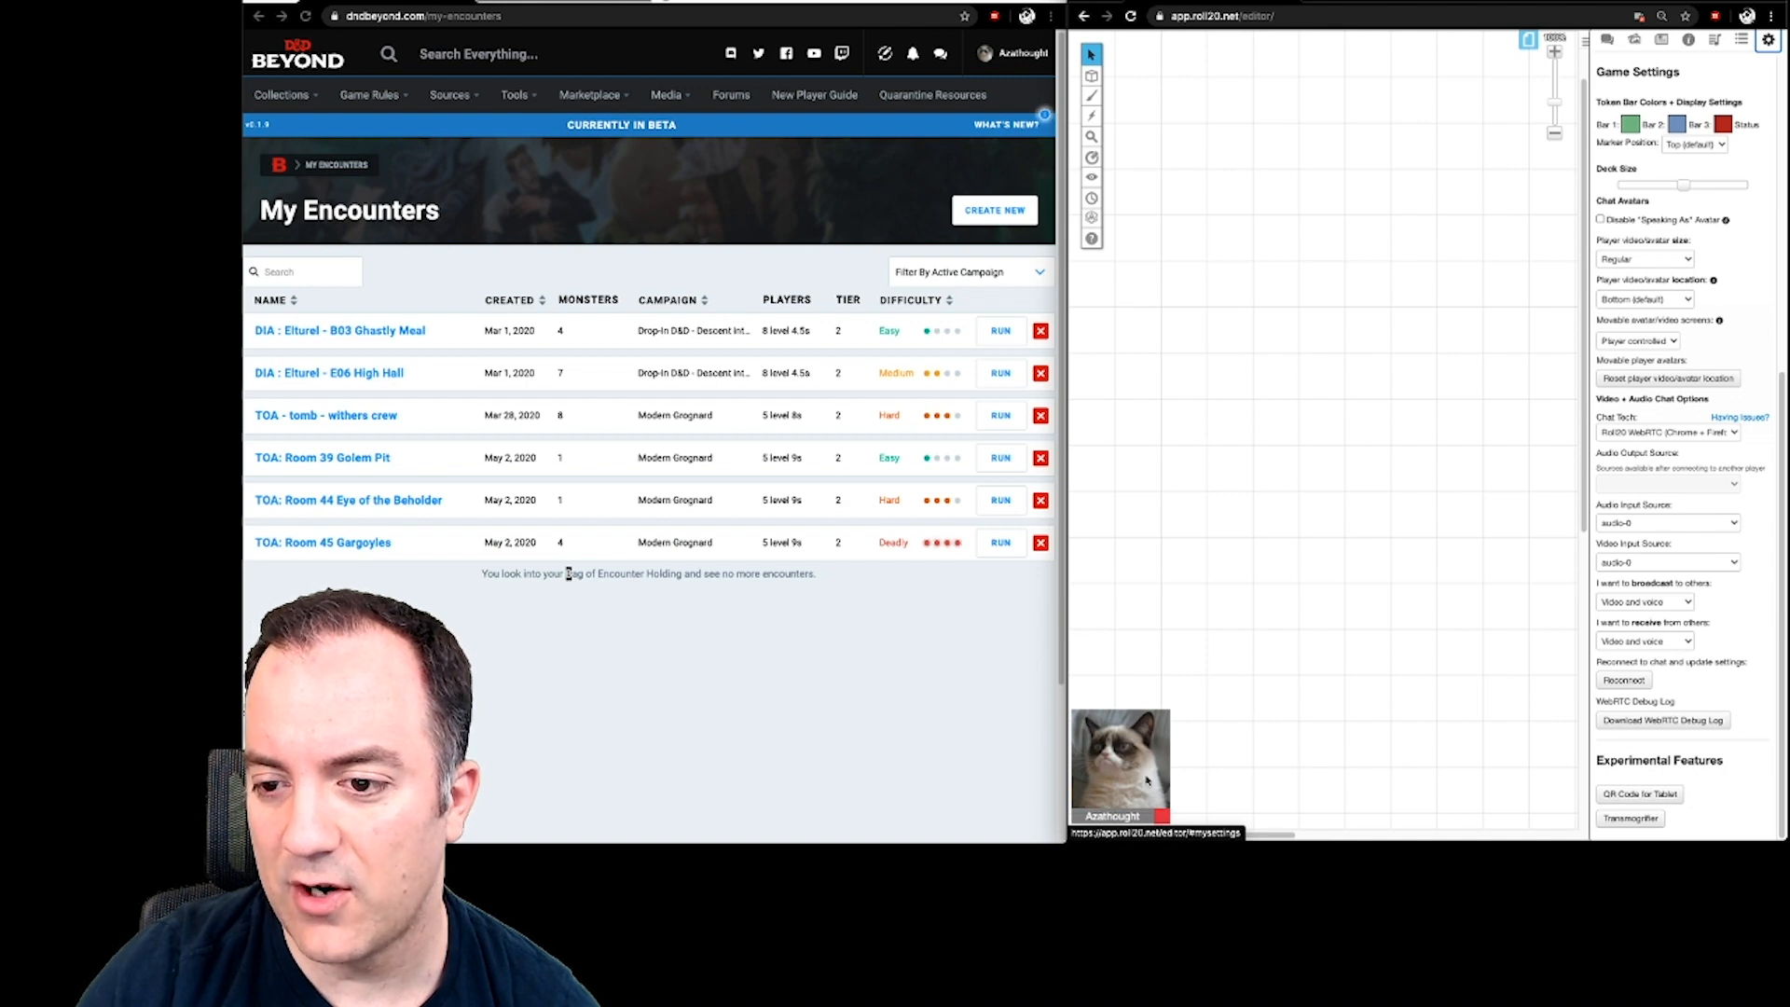
click(1657, 261)
click(1659, 280)
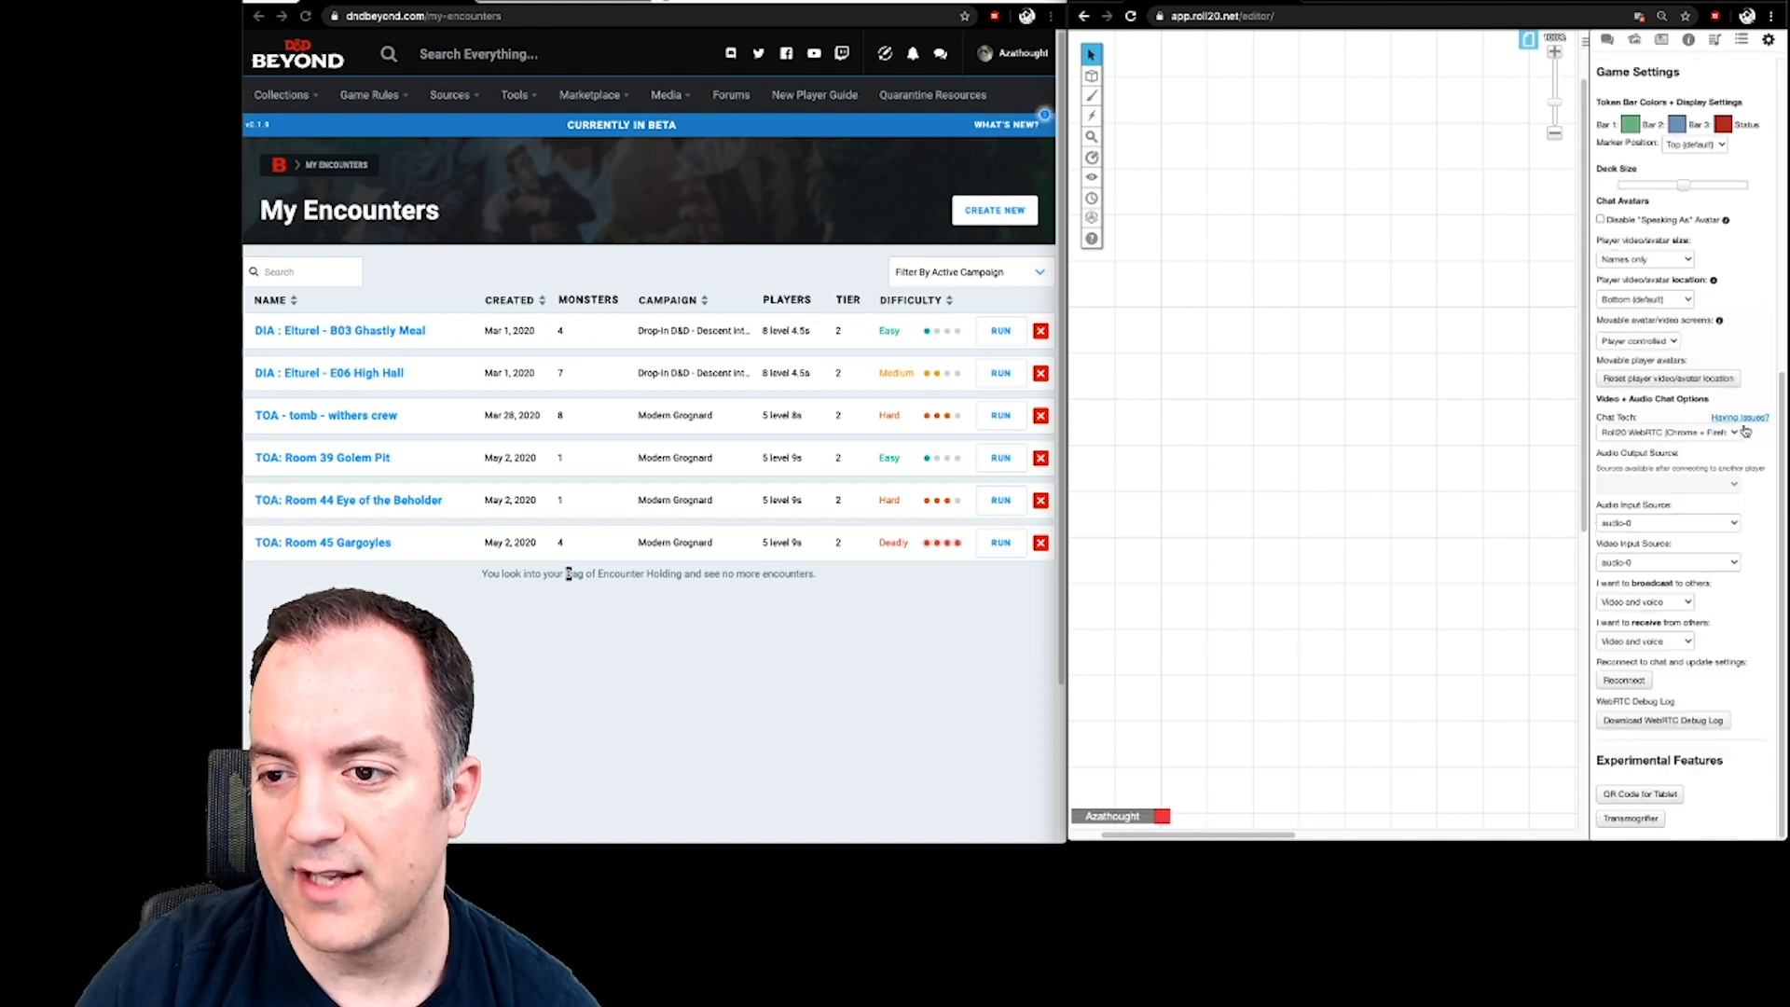
click(1655, 434)
click(1661, 455)
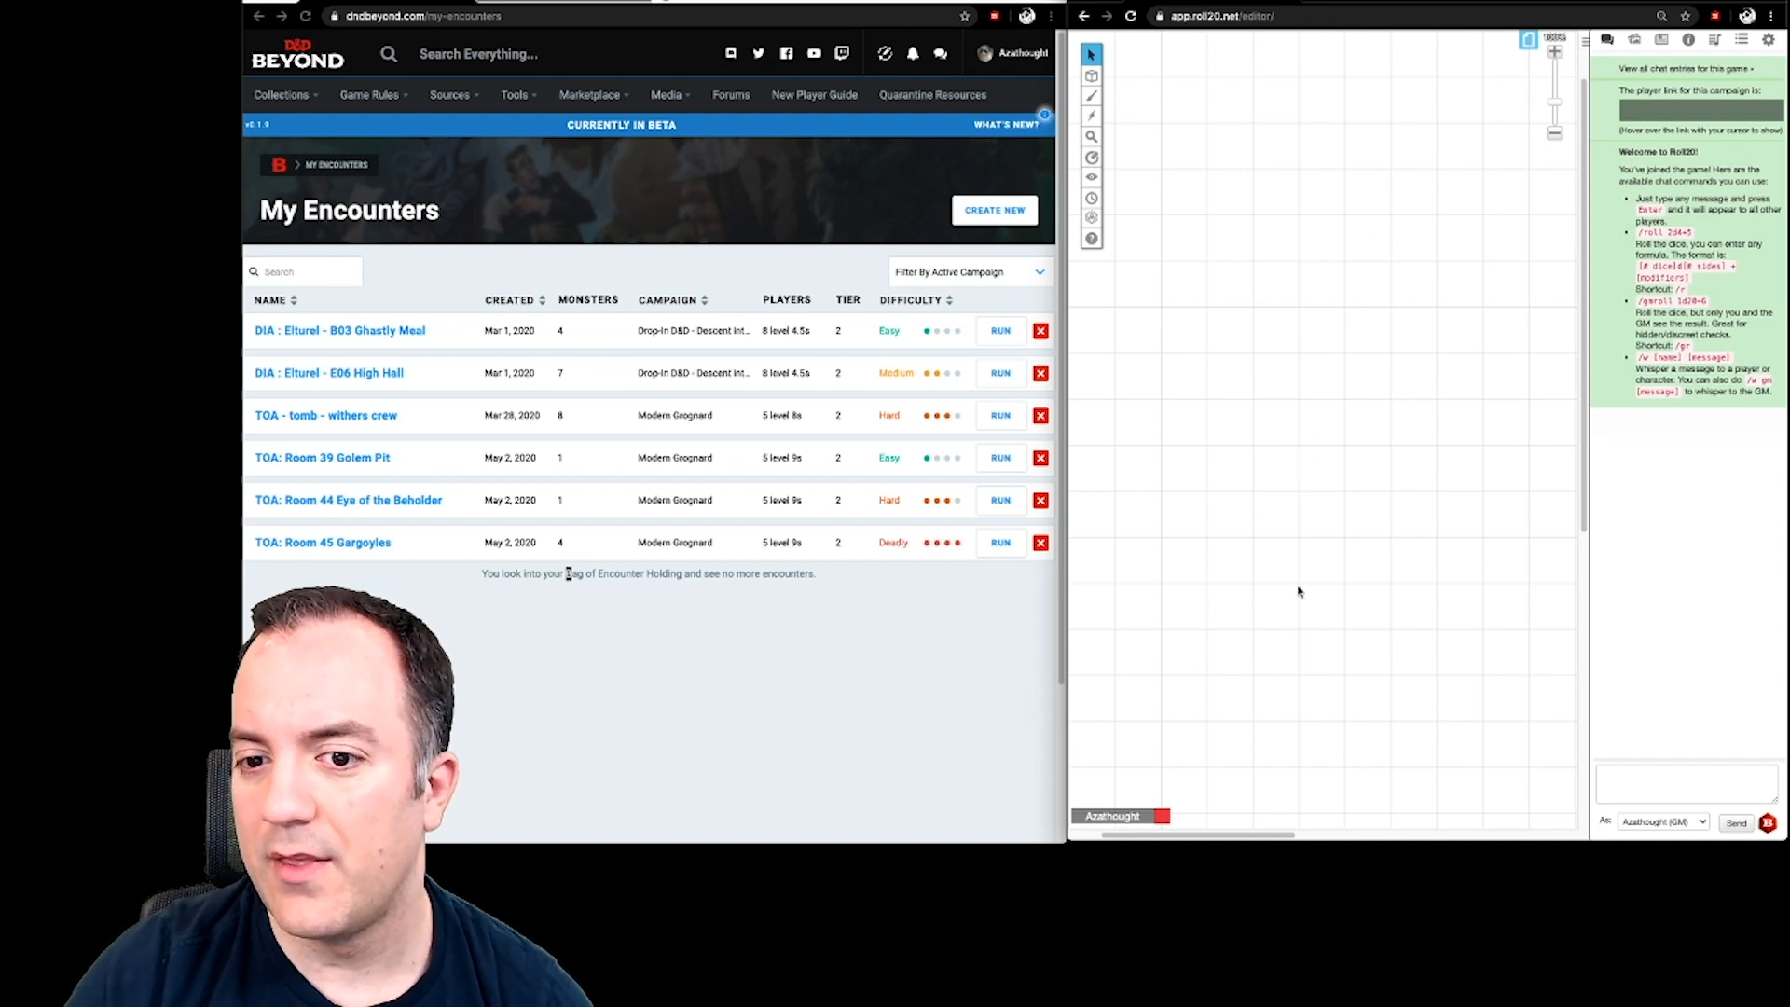
- Open the Transmogrifier with MG: Tomb of Annihilation as the source game and look through its pages available for copying
click(1662, 39)
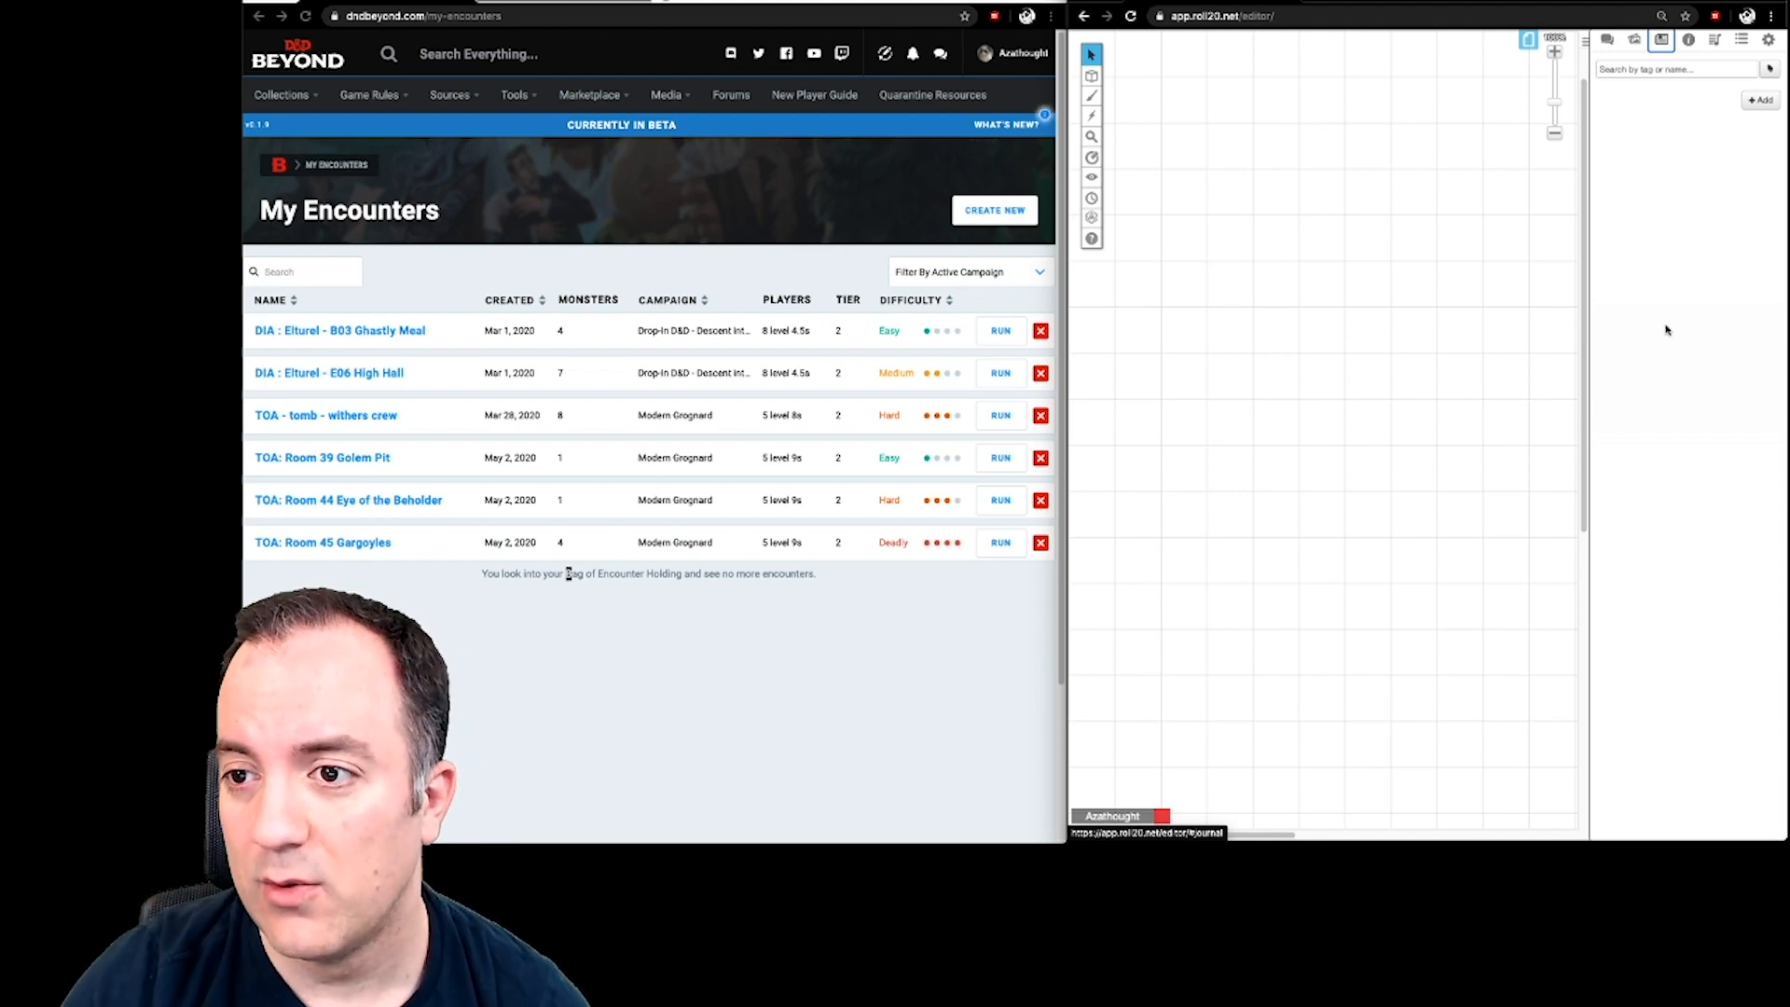
click(1768, 40)
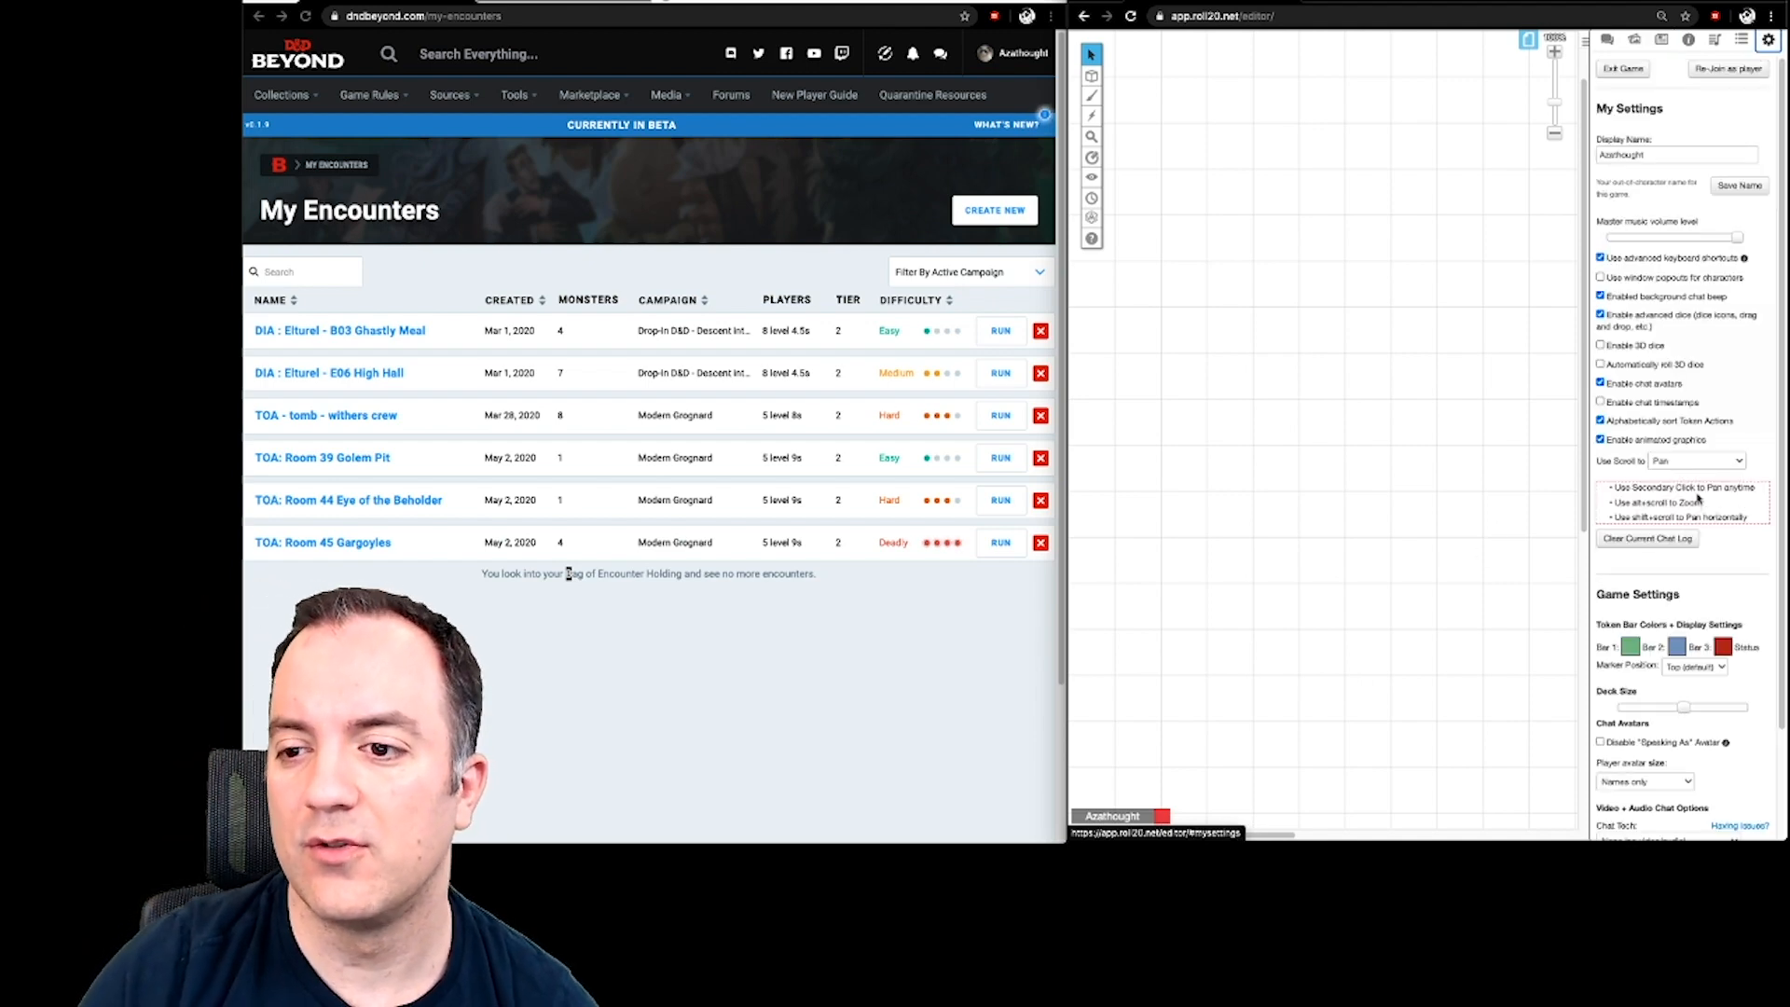
scroll(1696, 548, down, 2)
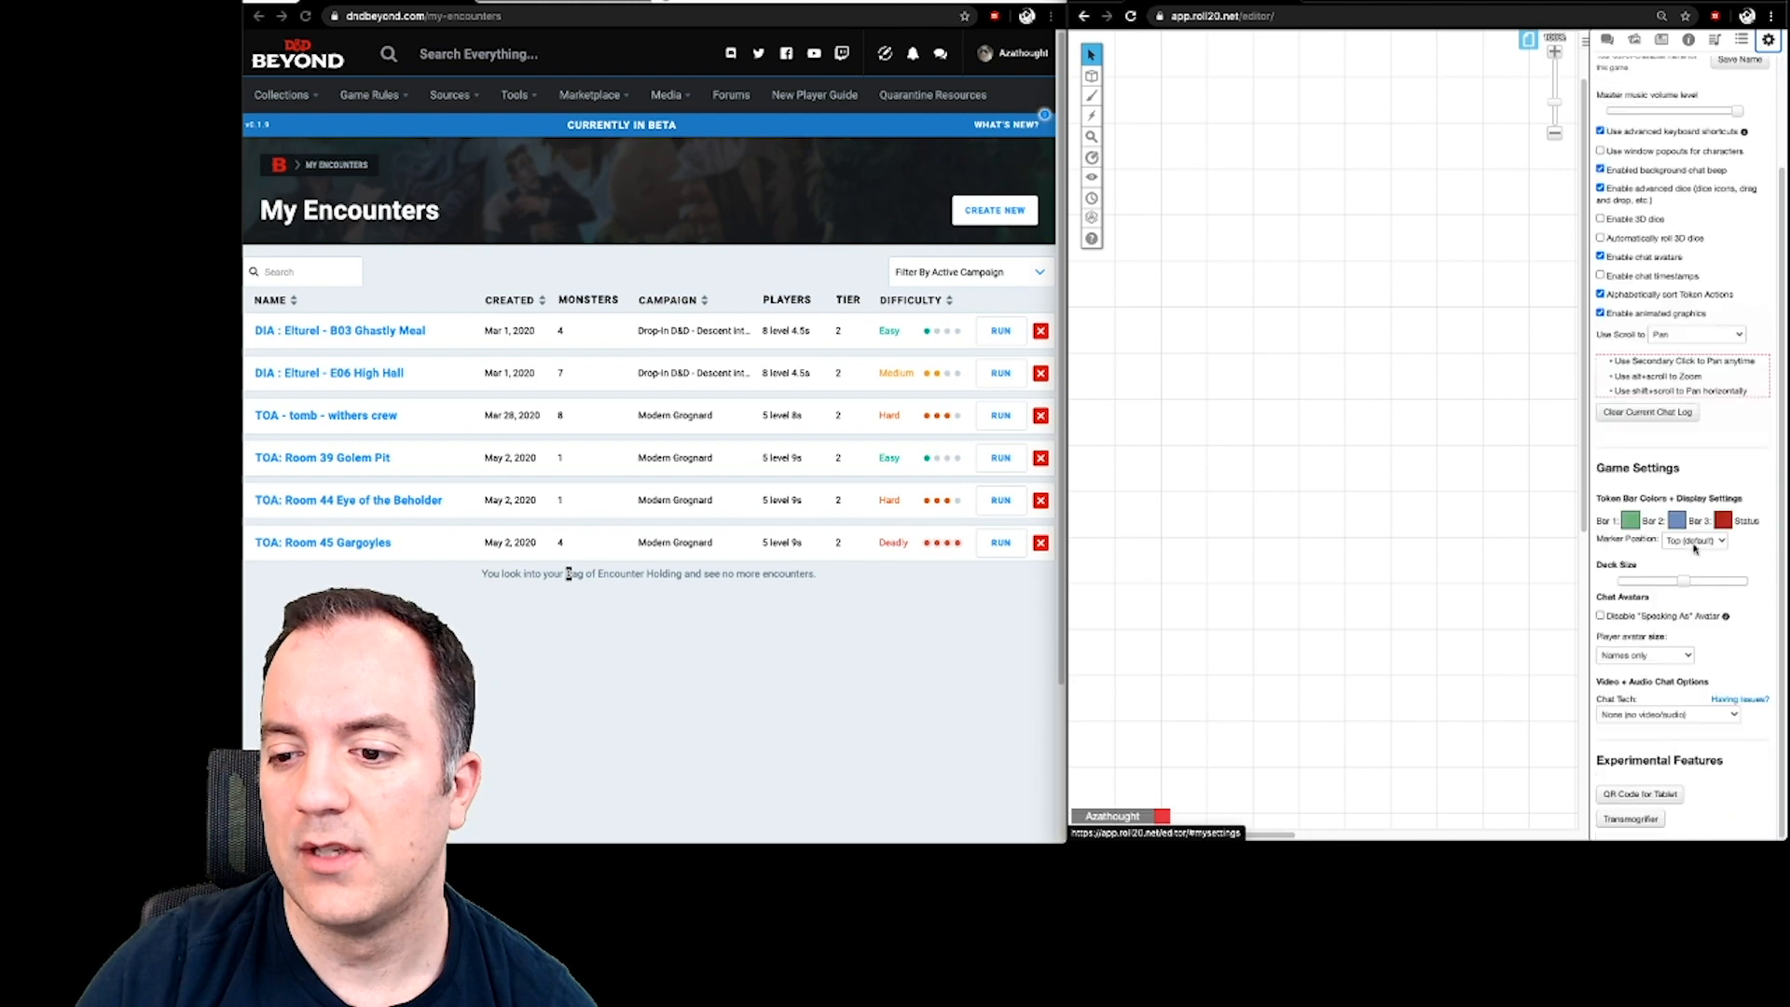
click(1607, 824)
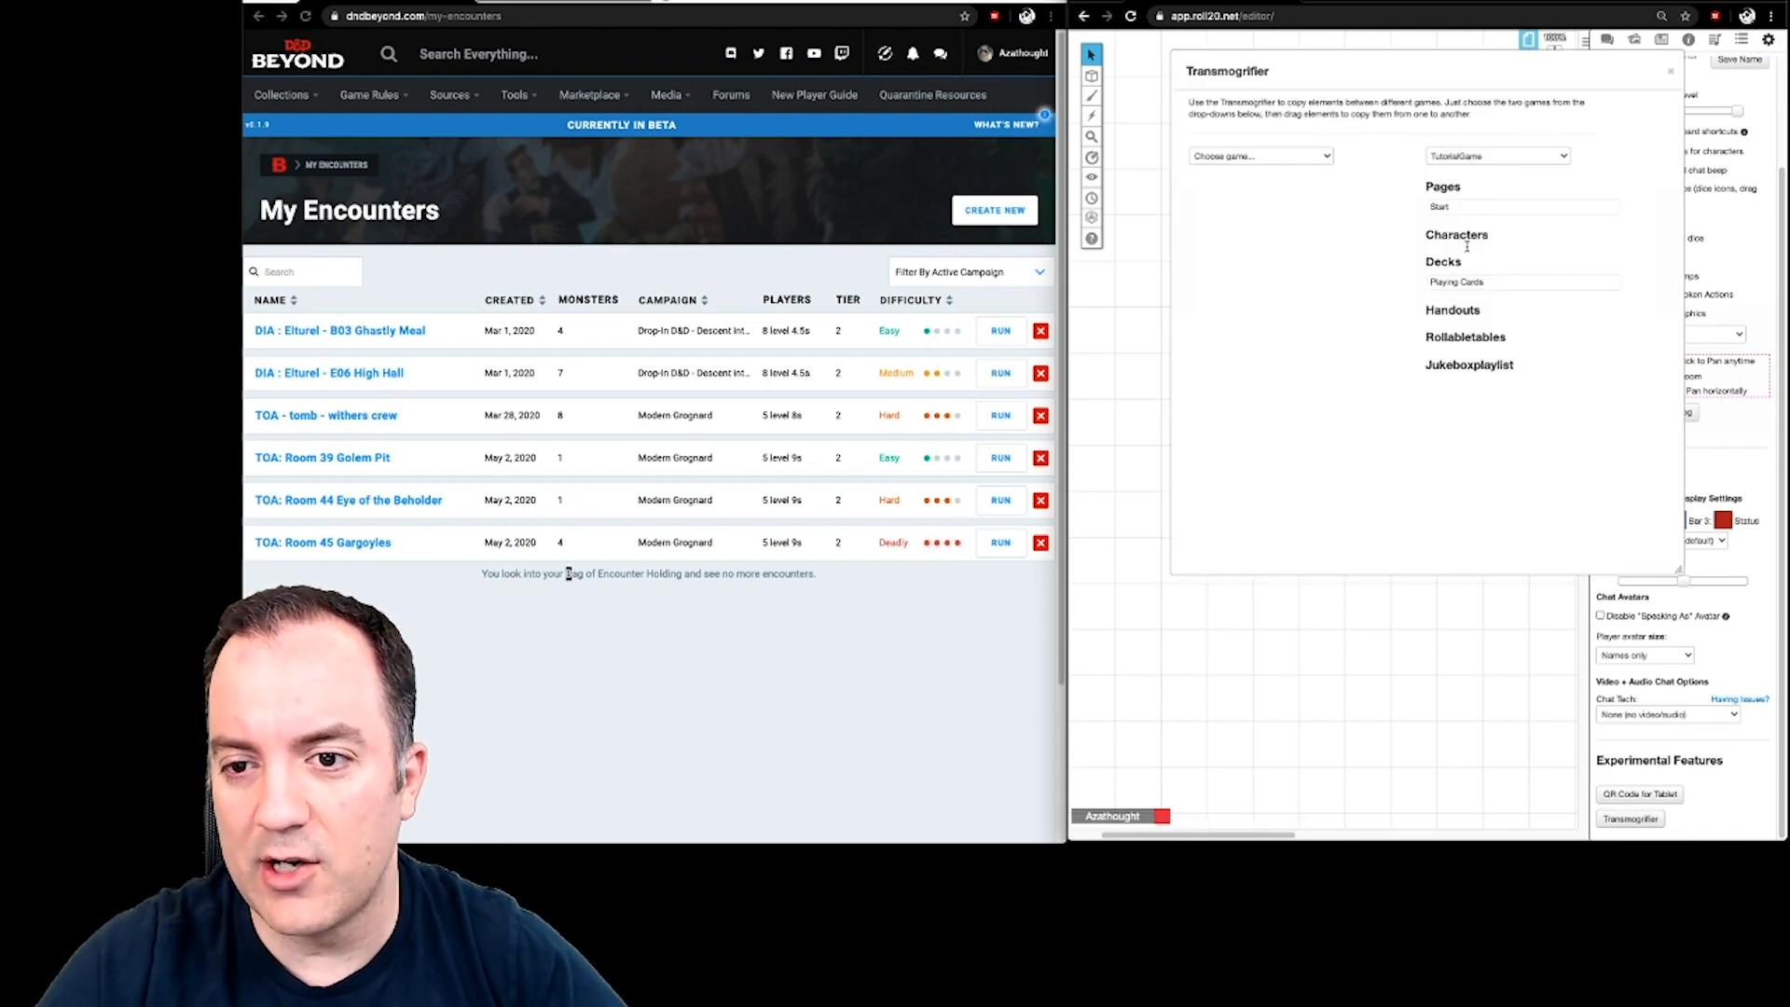
click(1264, 156)
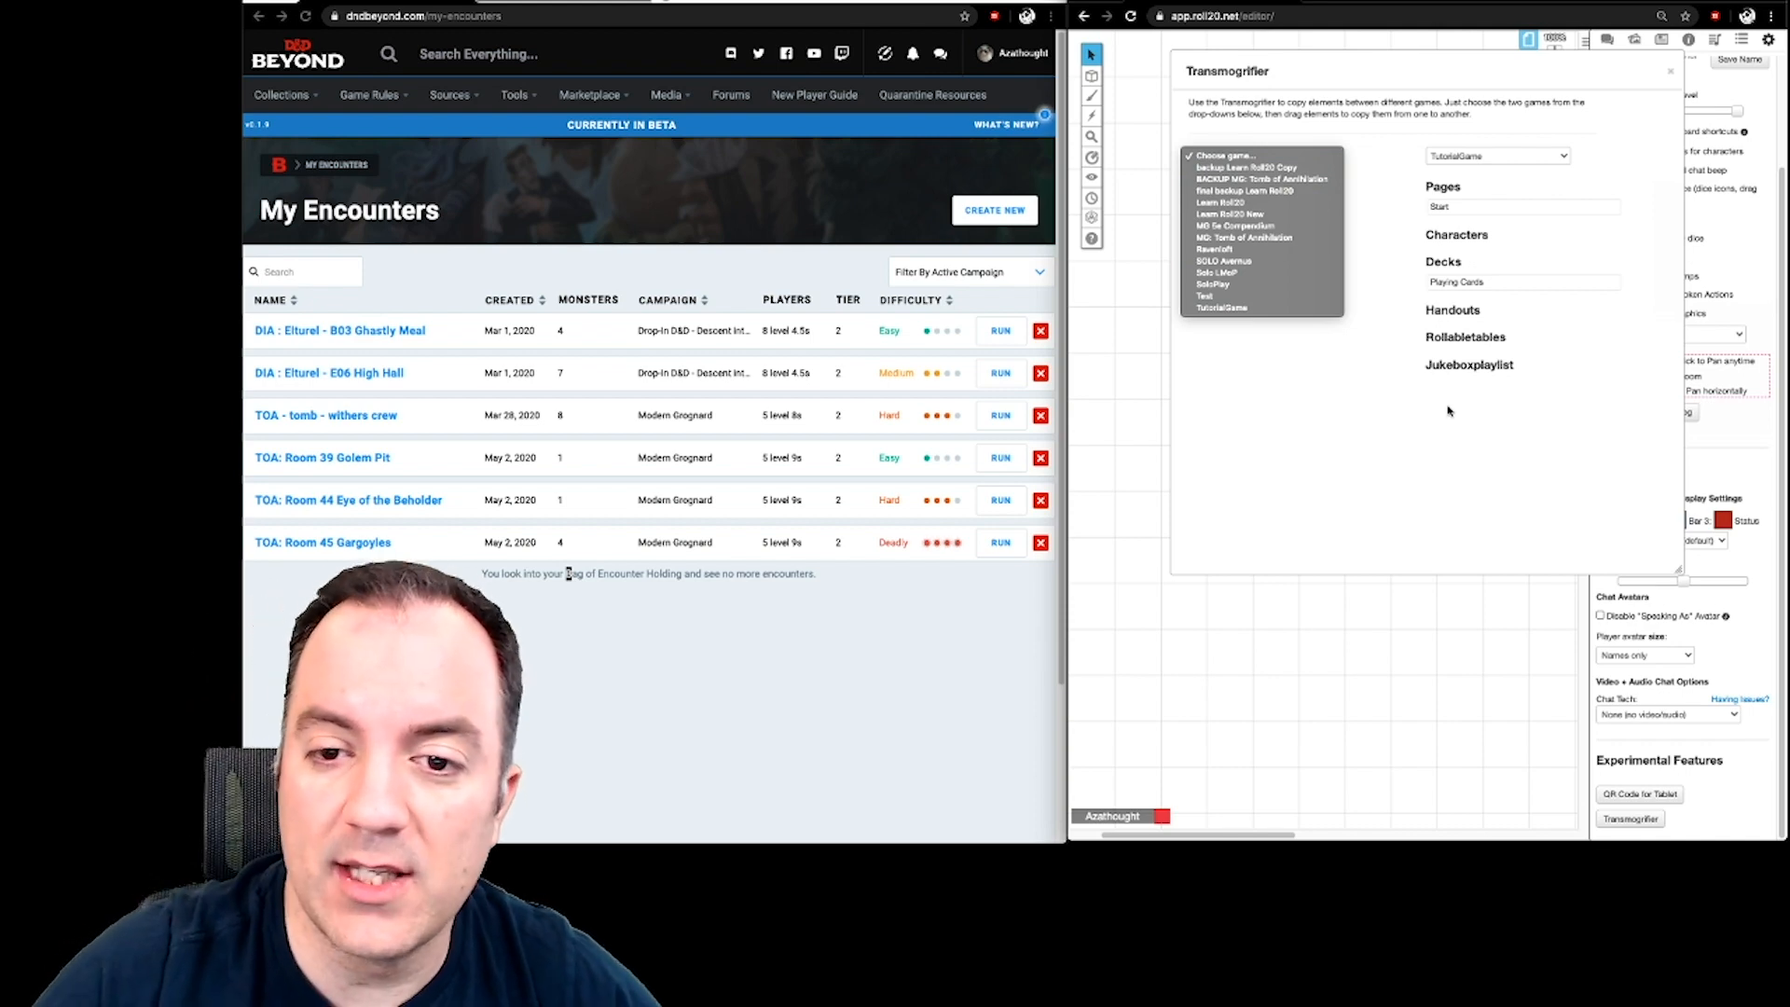
click(1256, 239)
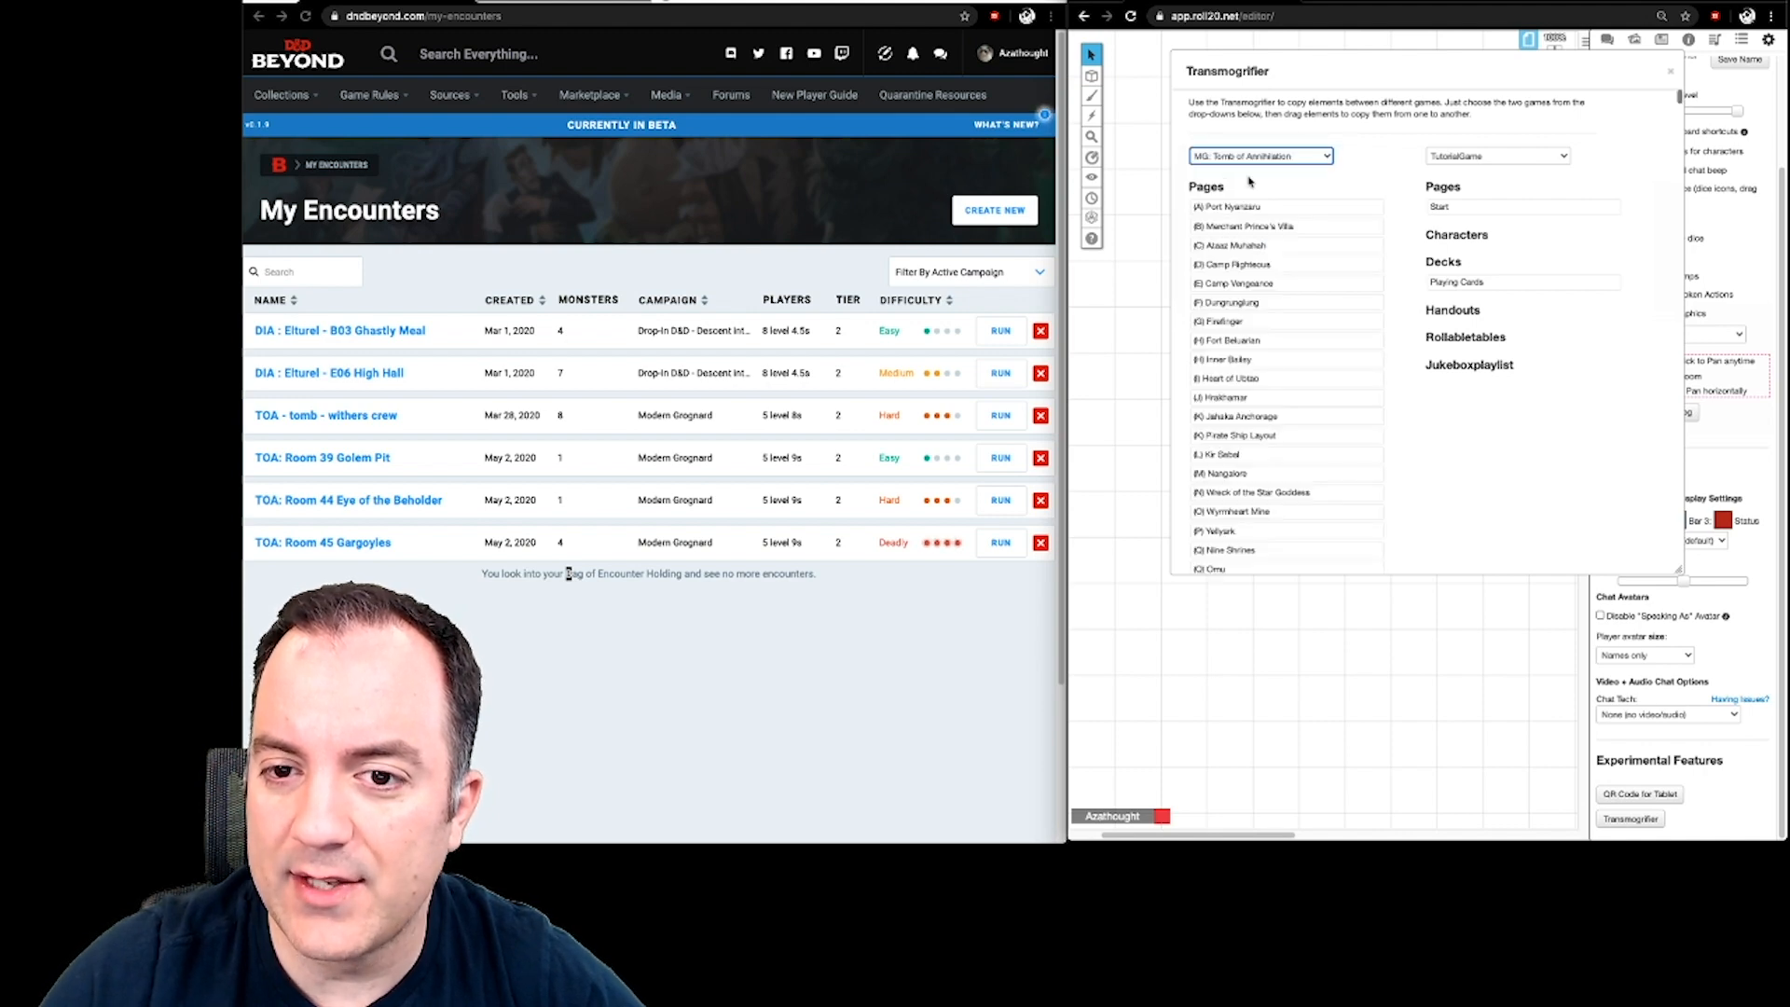
scroll(1256, 429, down, 5)
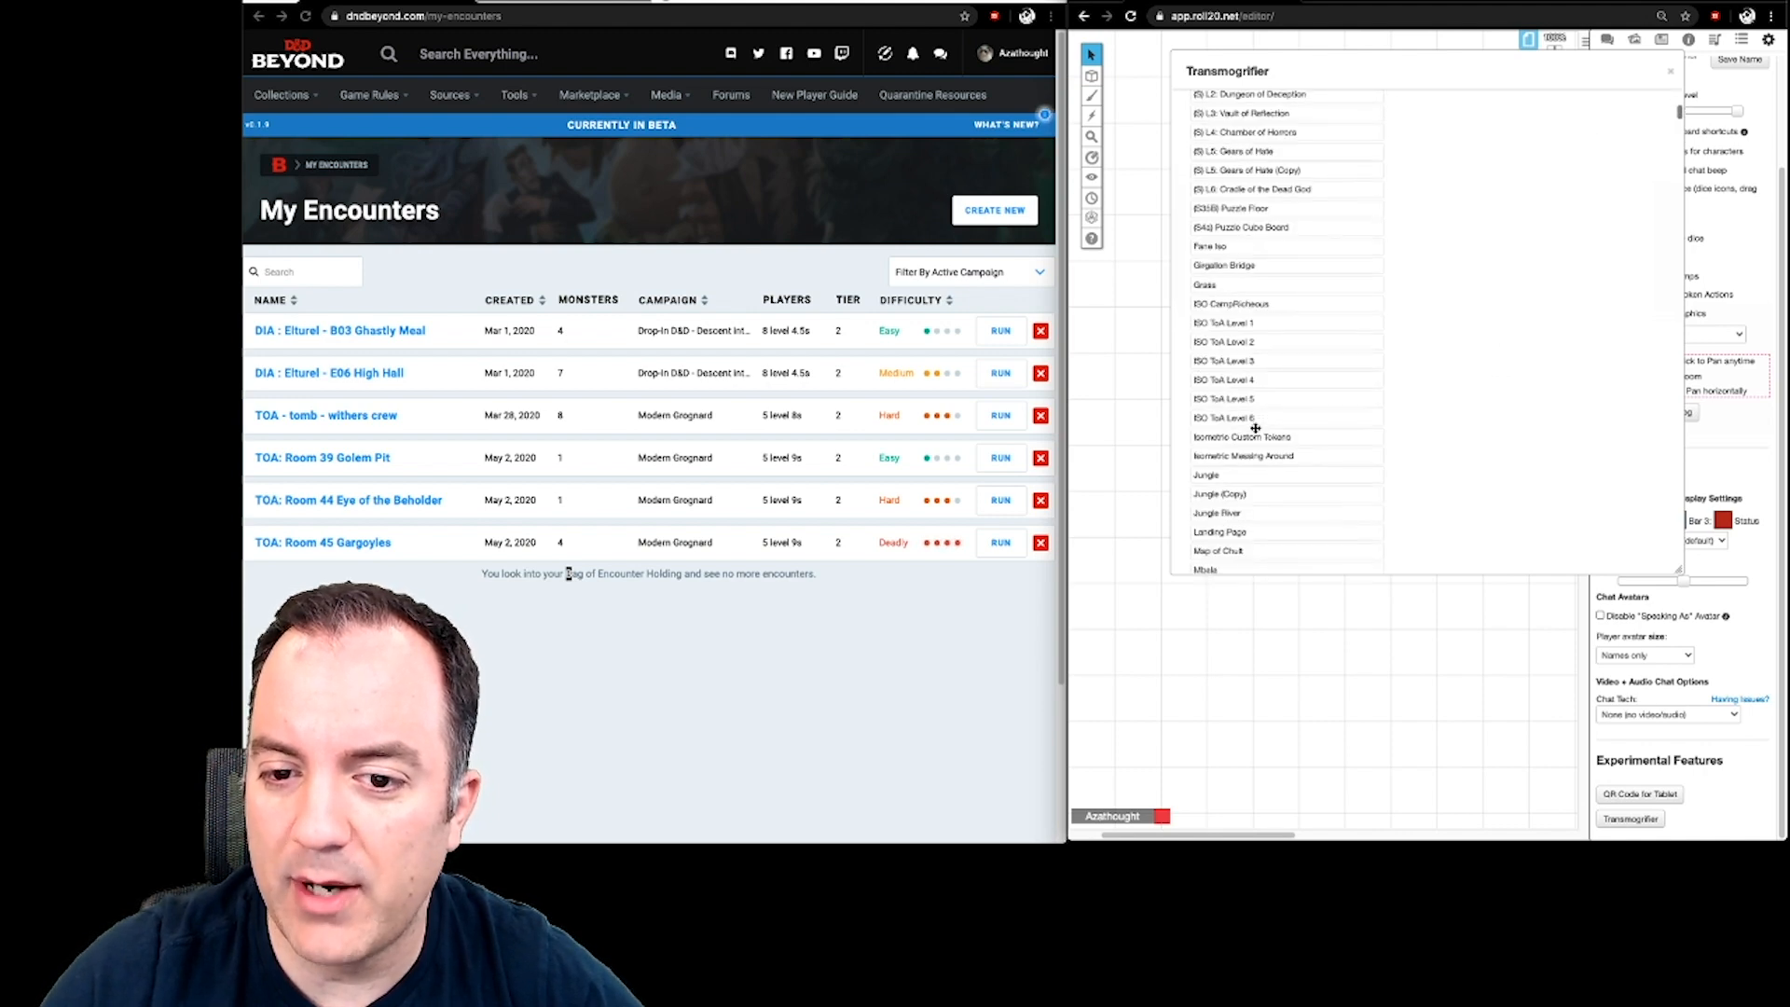
scroll(1256, 429, up, 5)
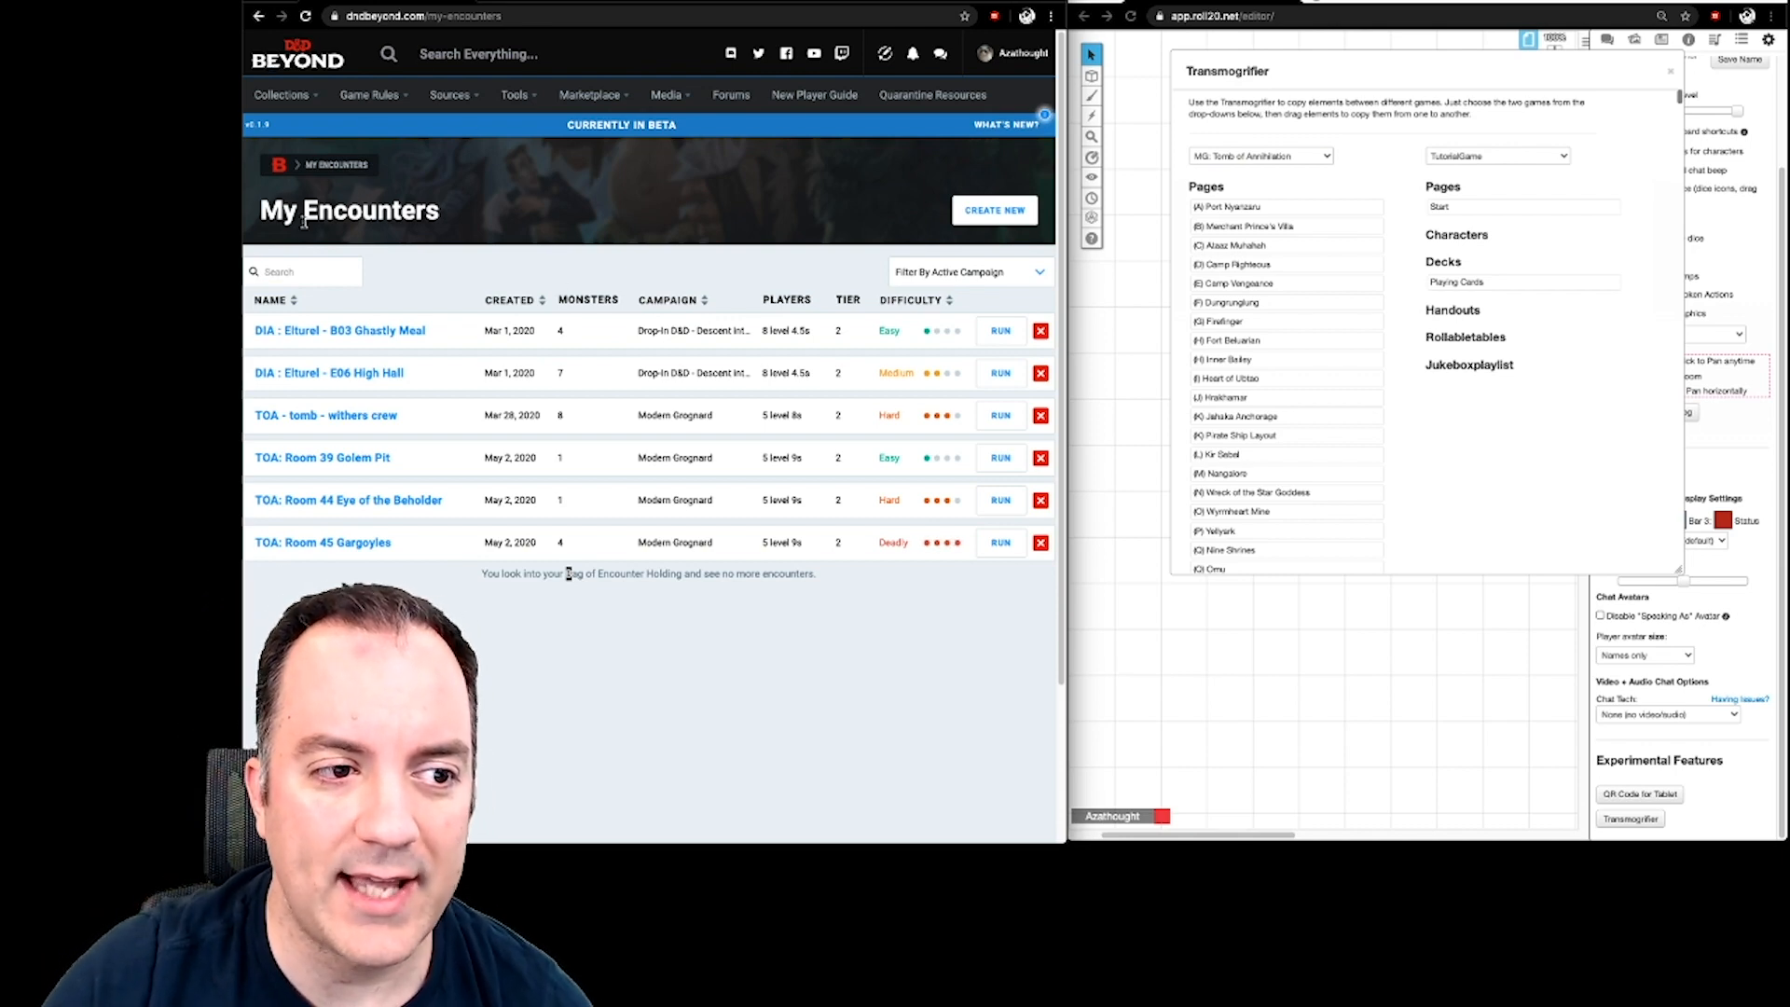
- Switch to D&D Beyond and create a new encounter for five characters at level 2
mouse_move(289, 94)
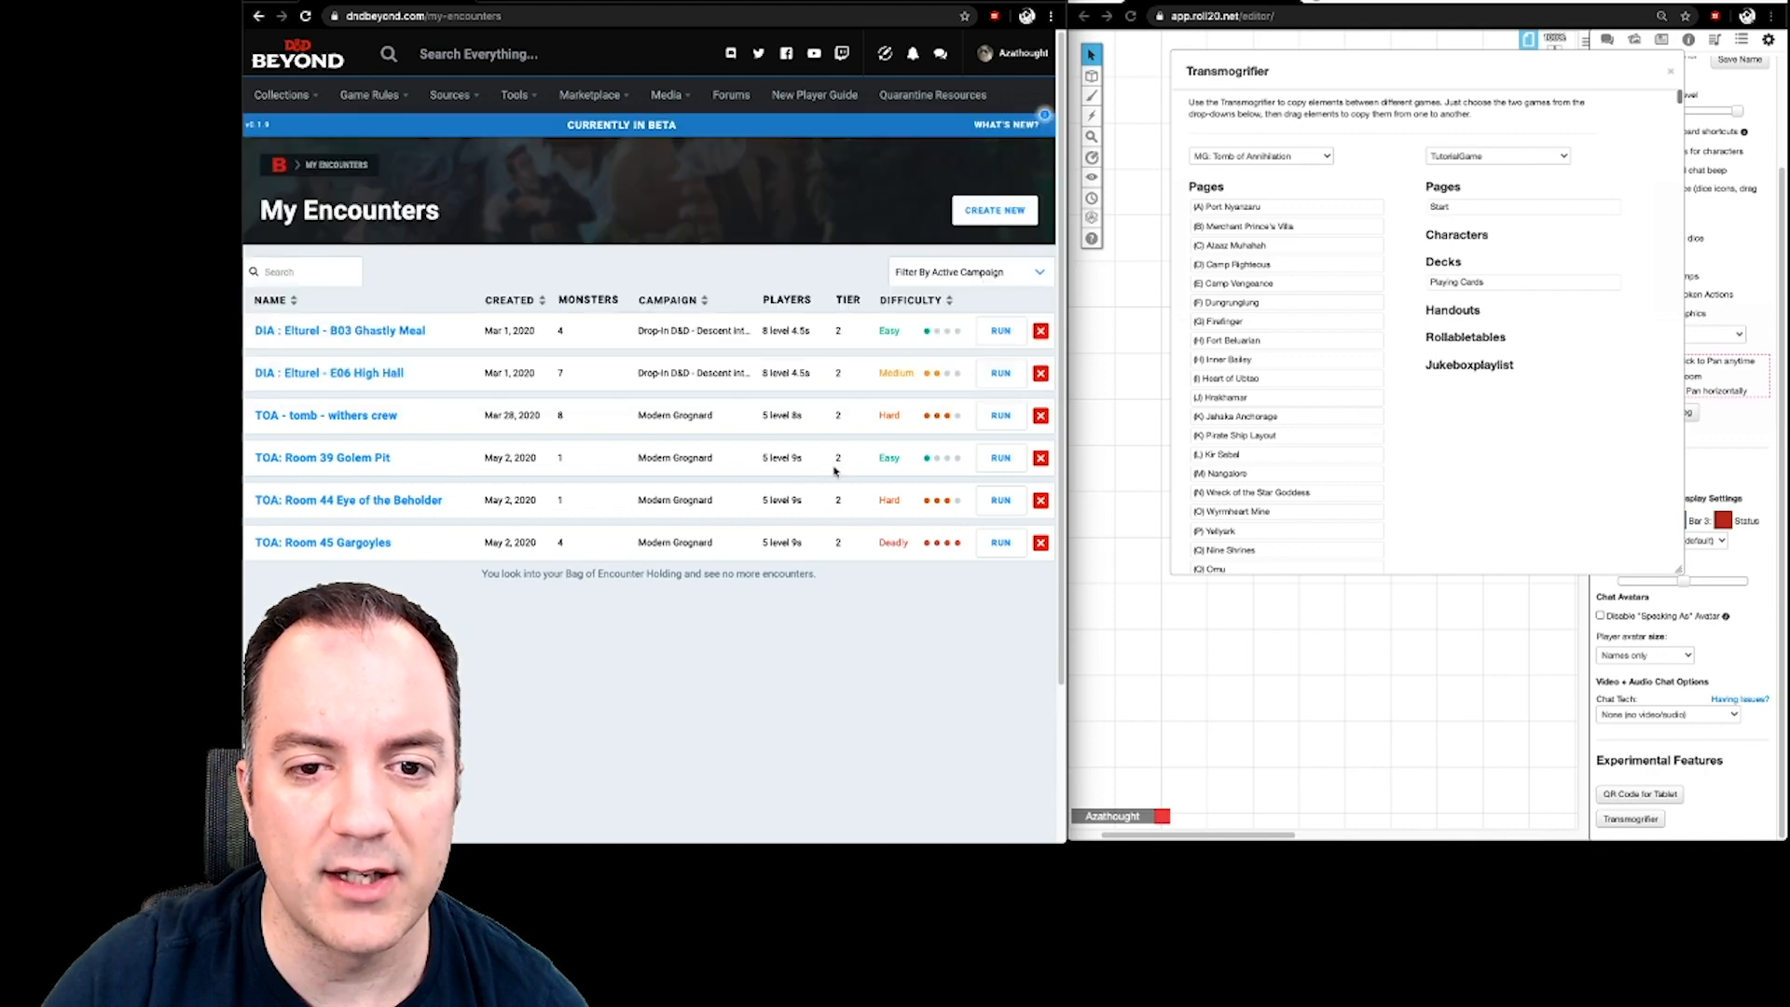
click(993, 208)
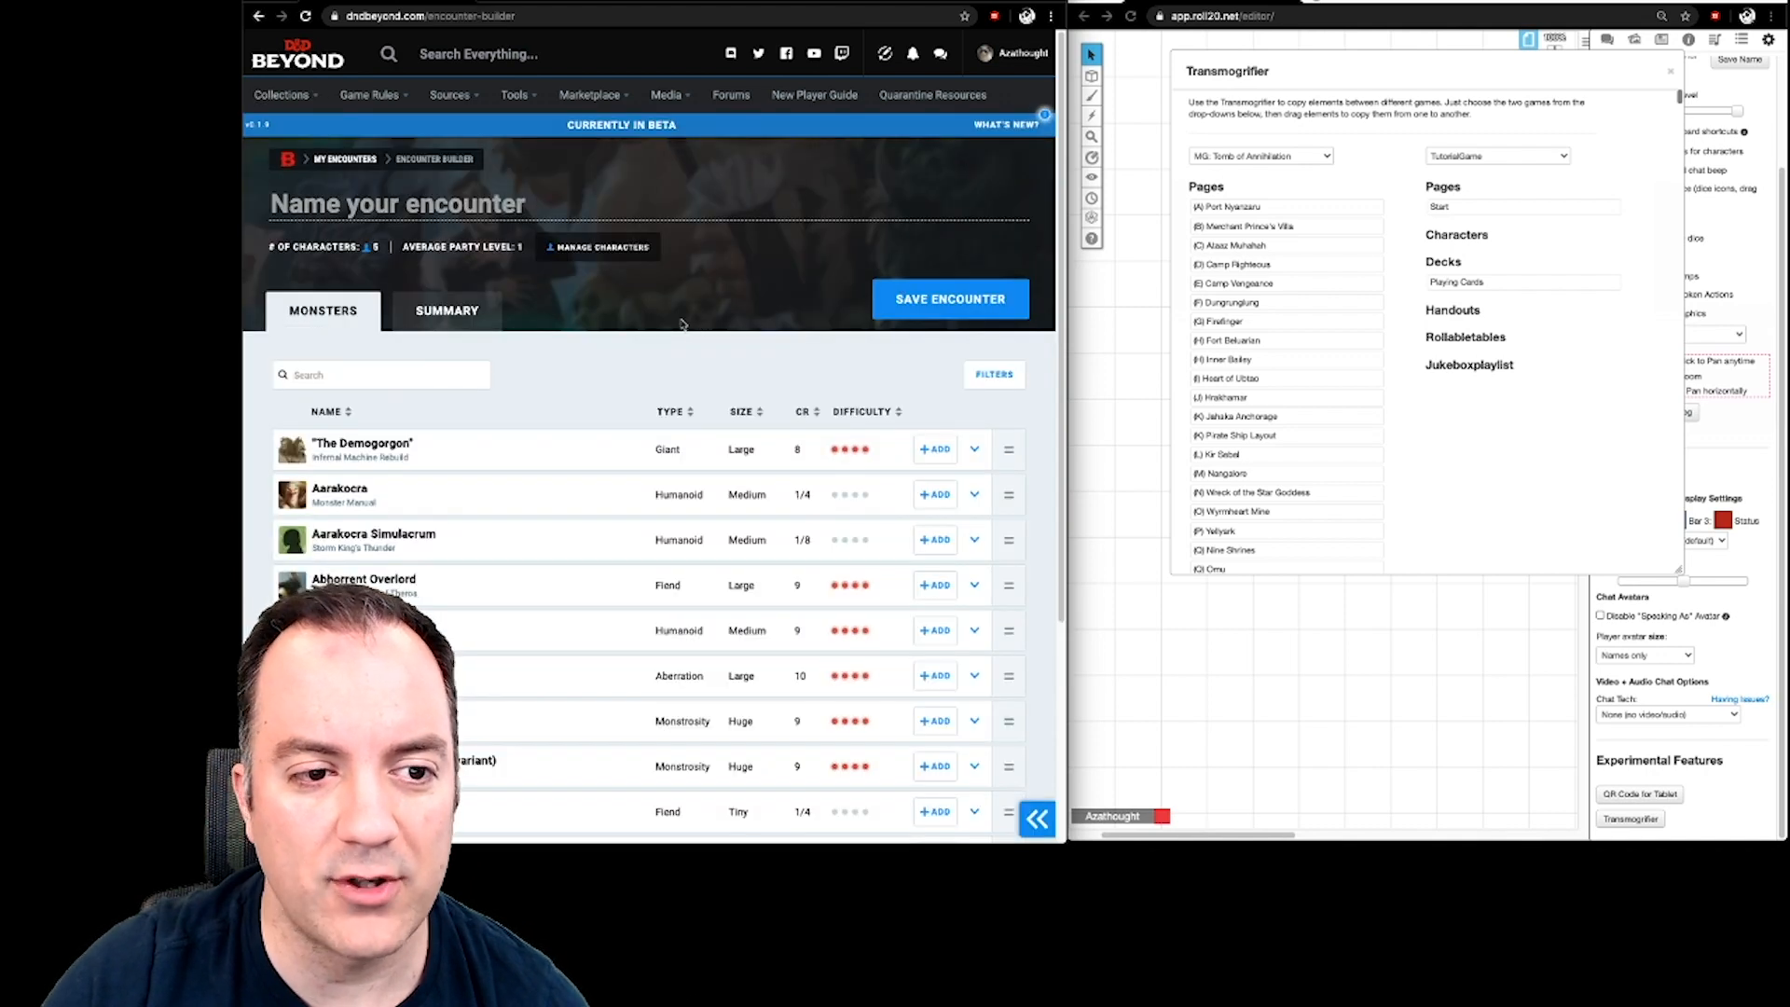
click(601, 247)
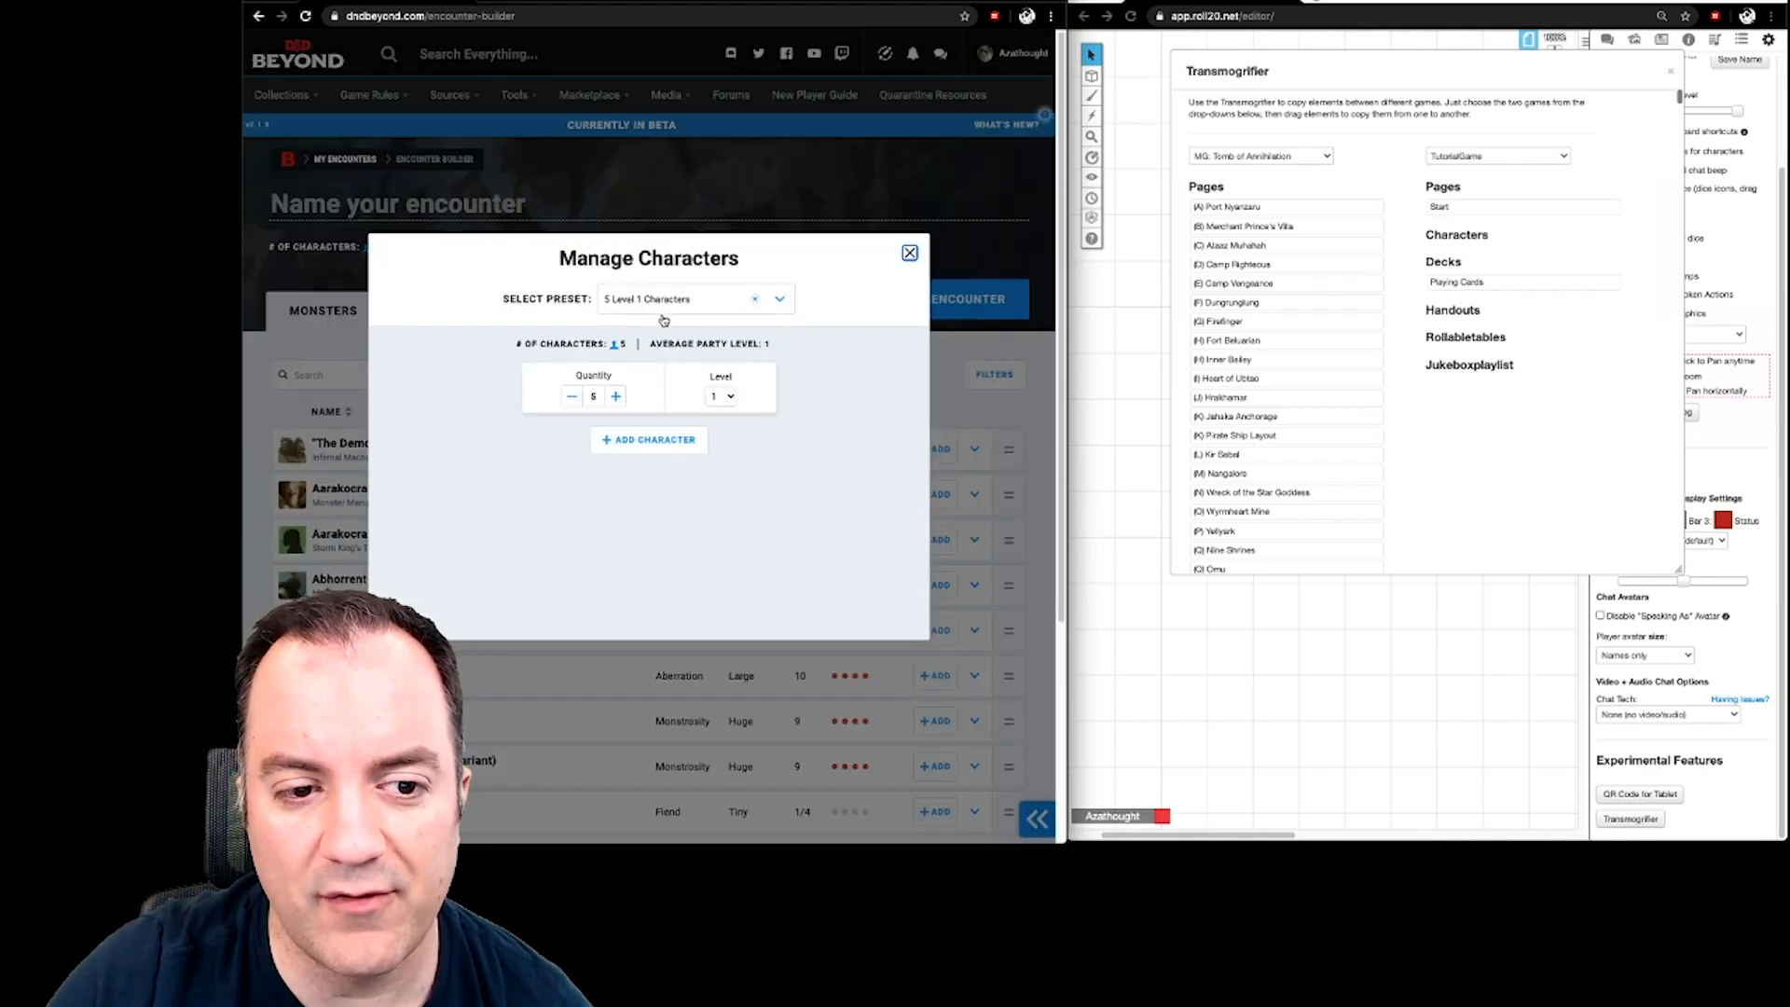
click(729, 398)
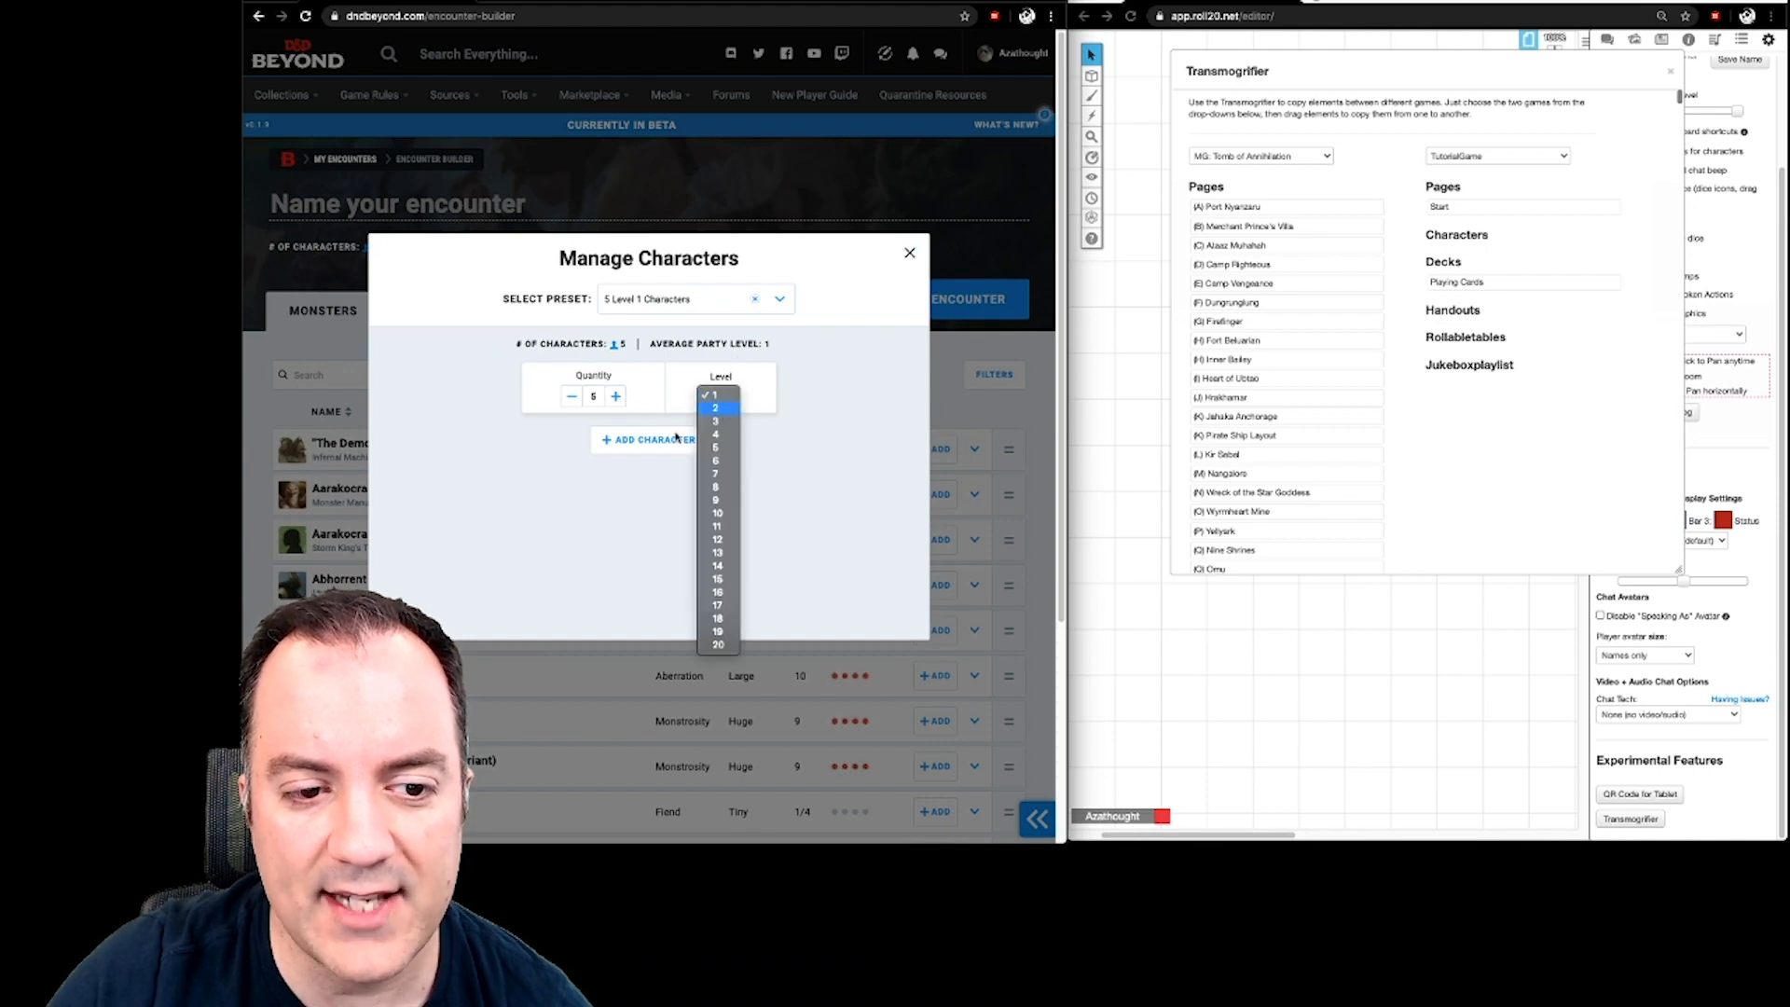
key(Return)
click(911, 252)
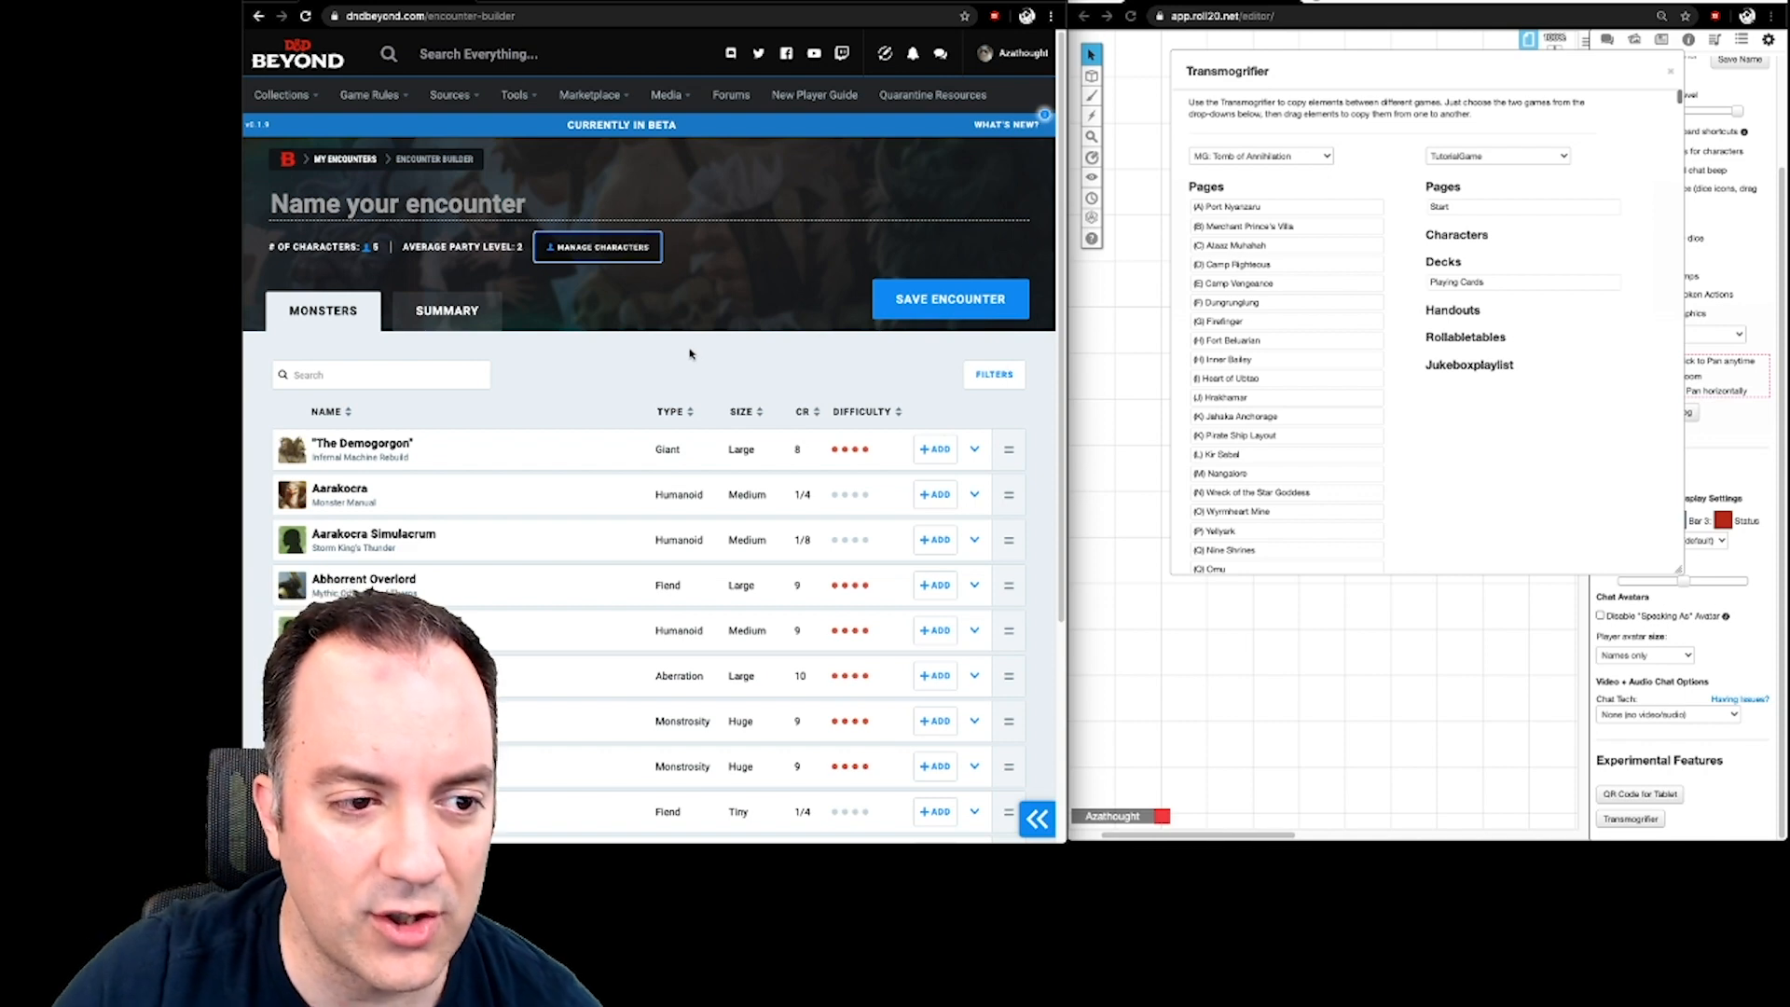
- Name the new encounter Tutorial Encounter
click(380, 202)
text(Tuto)
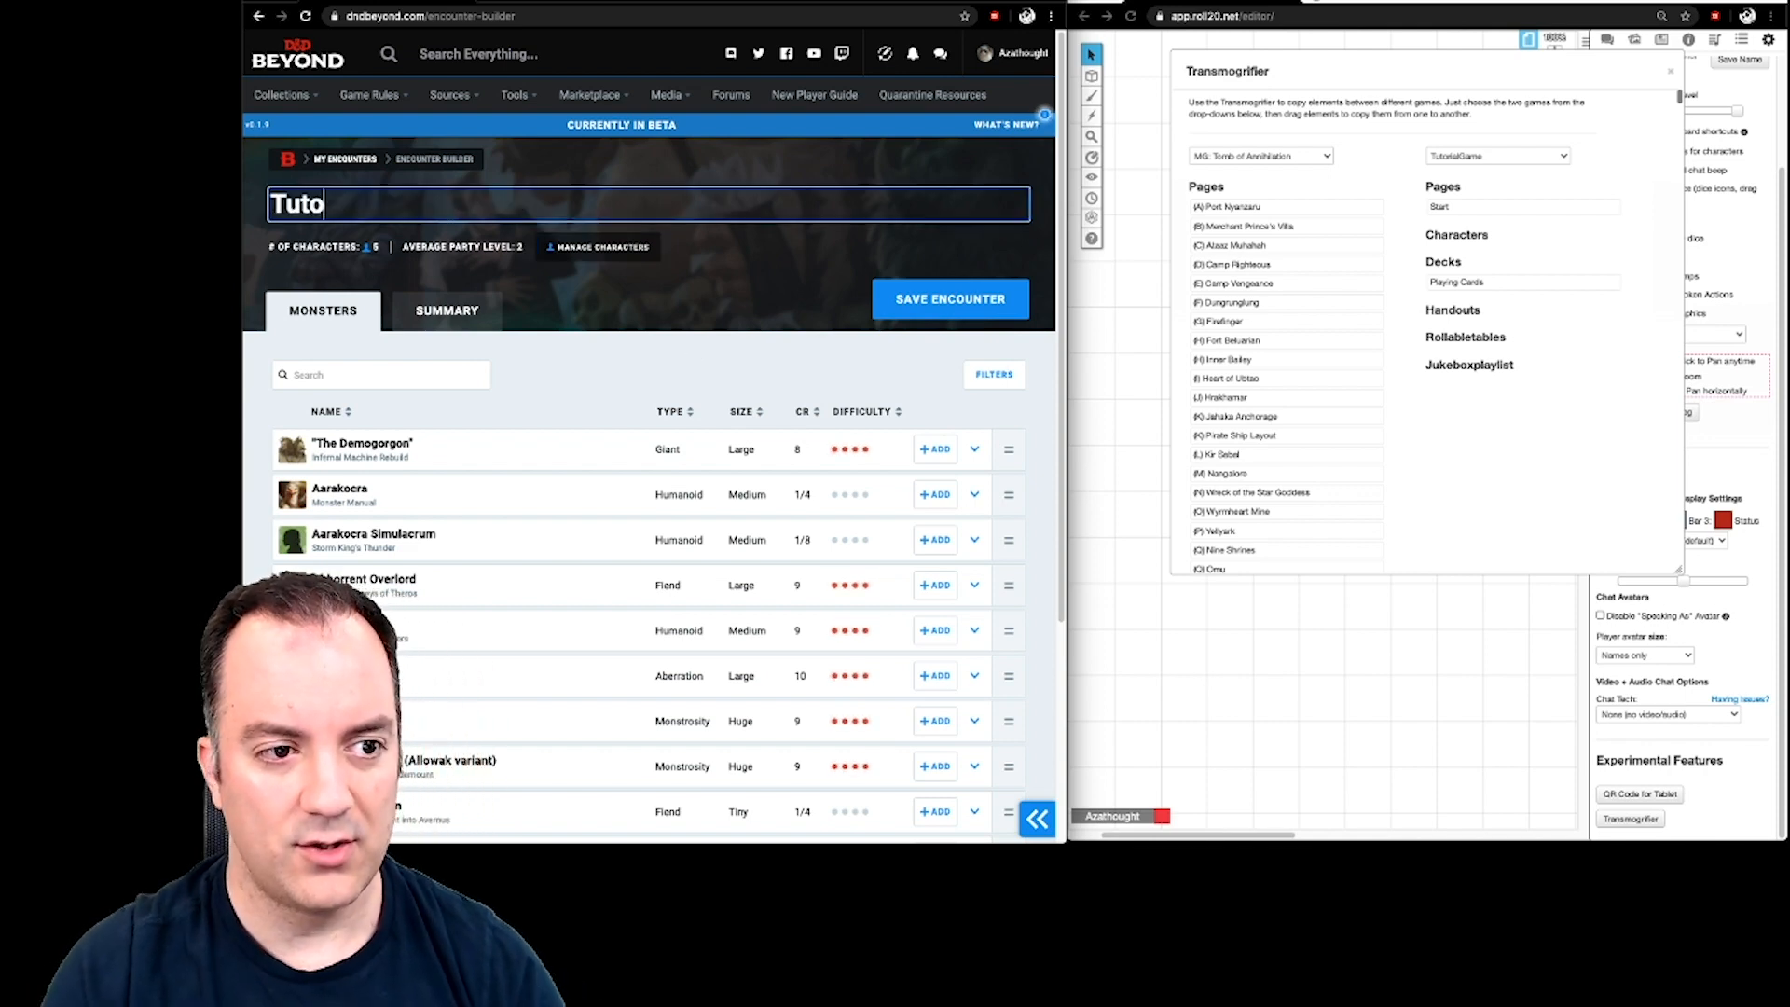
text(rial Encounter)
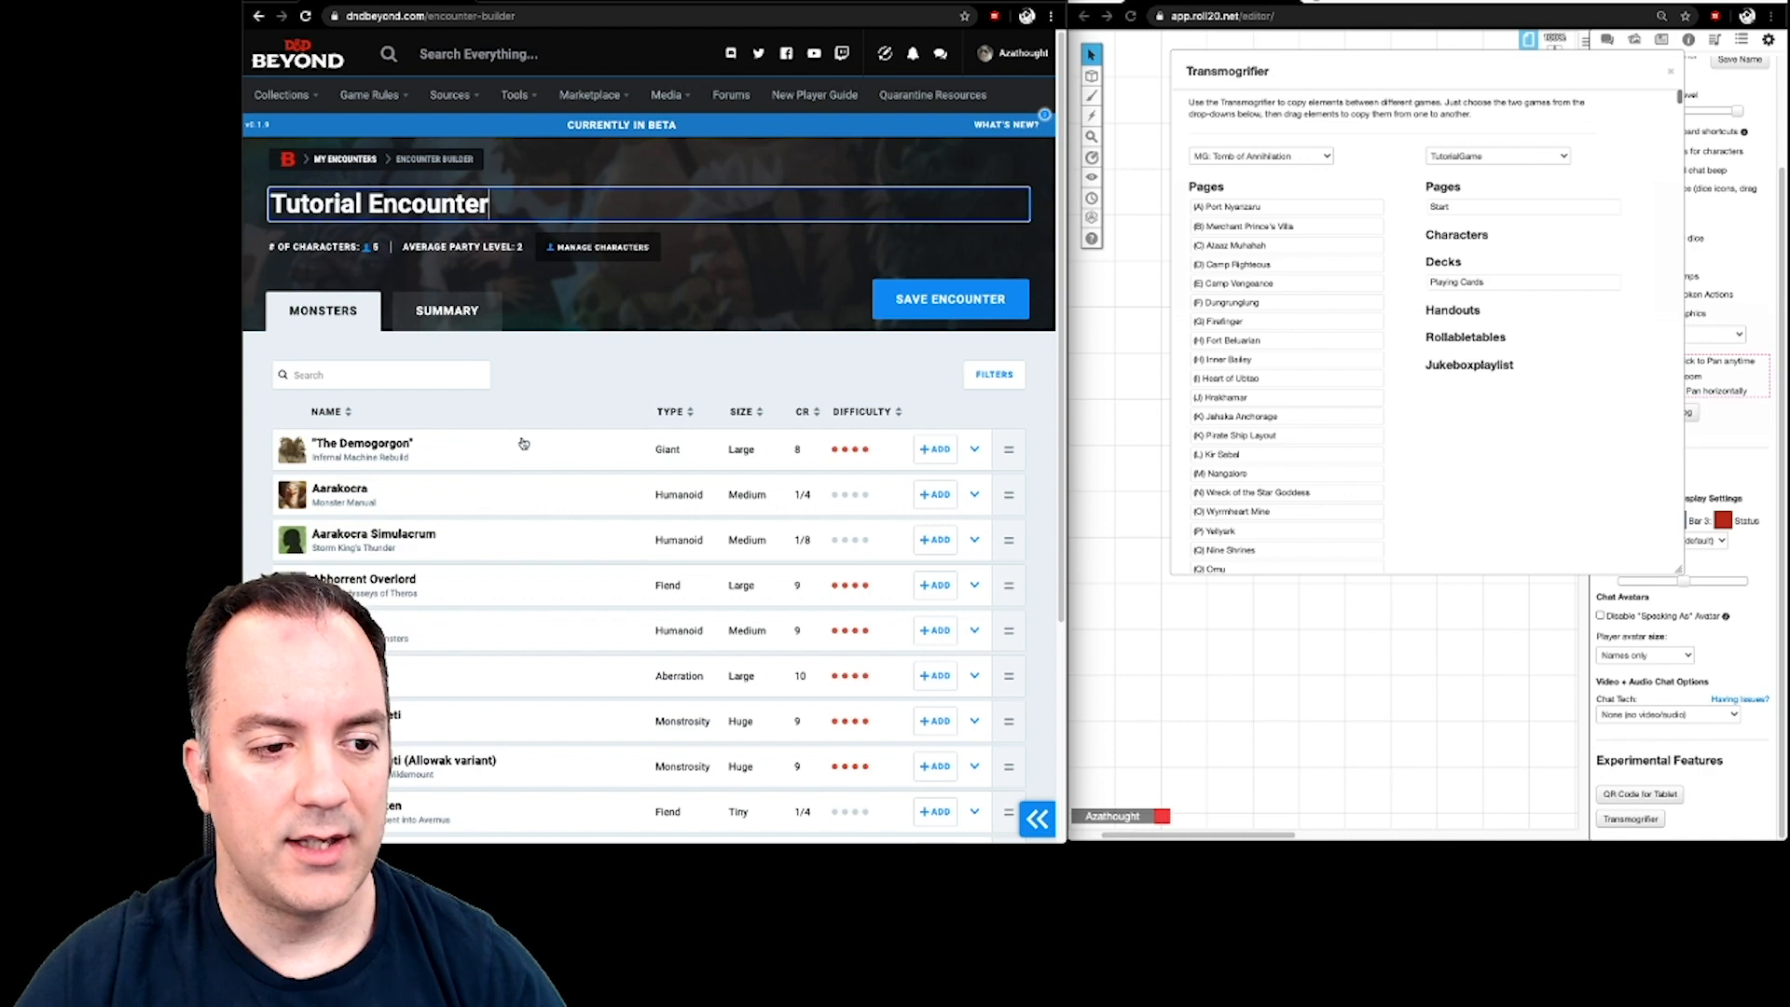
key(Return)
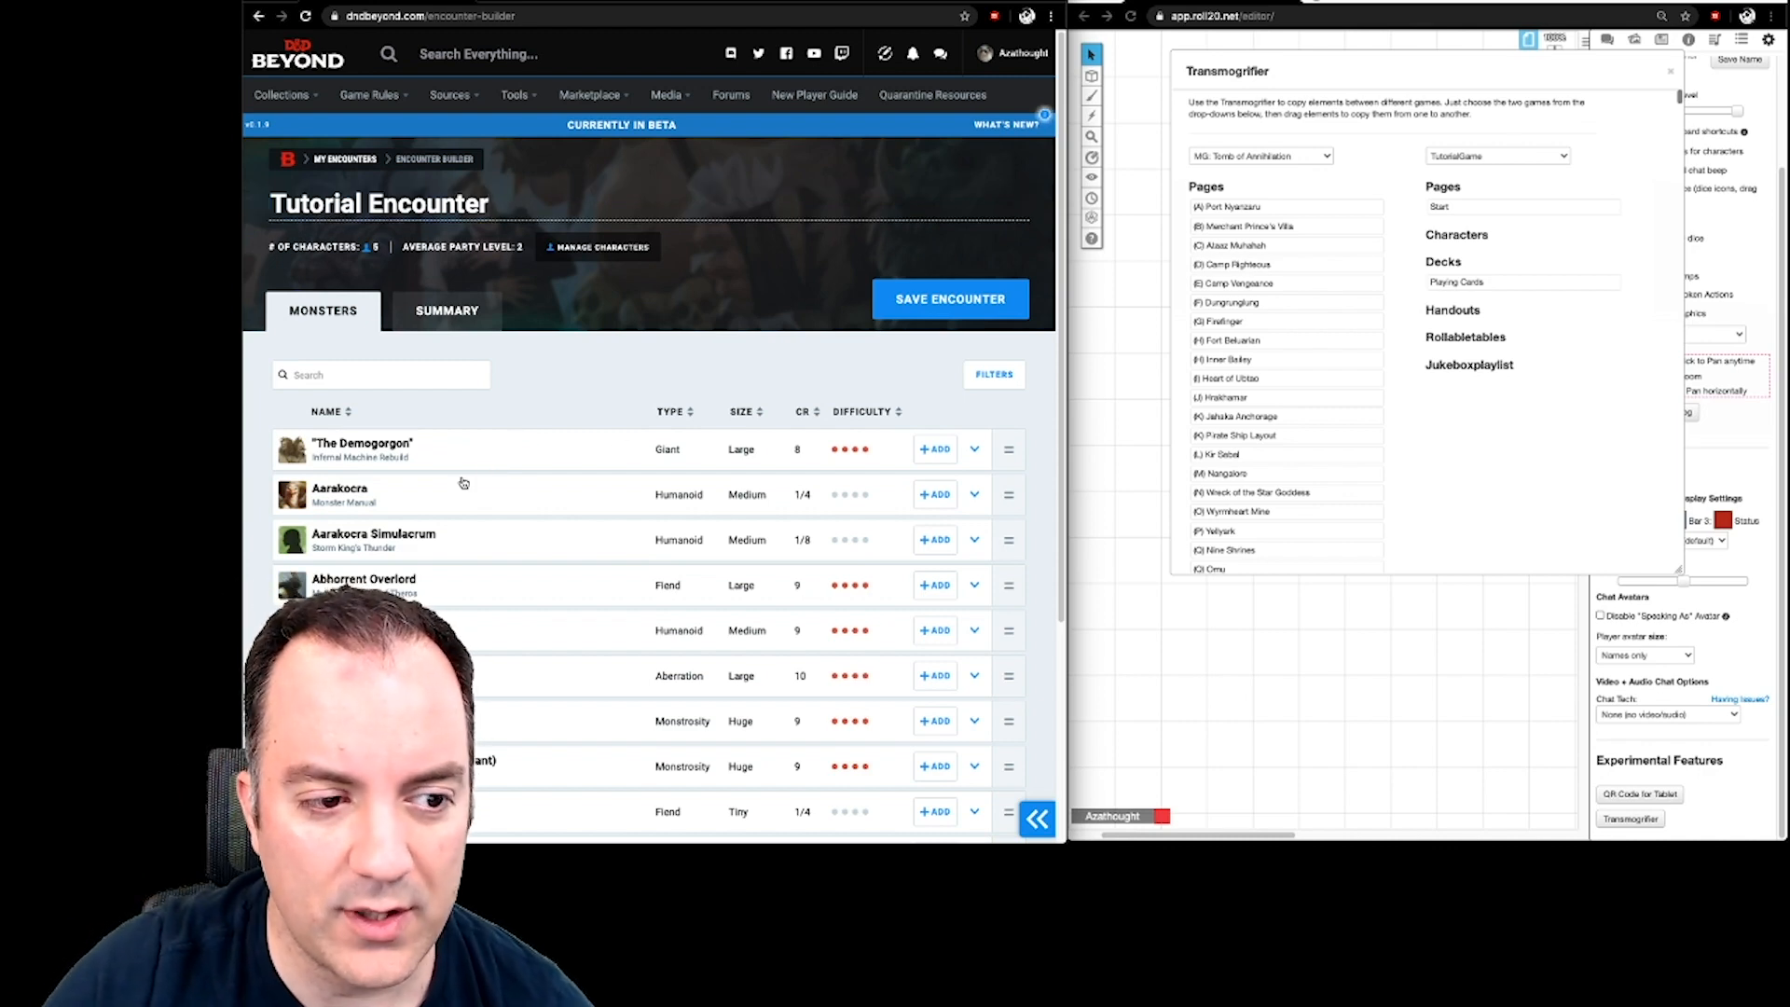
- Search the monsters for orc and add one Orc from the Basic Rules to the encounter
click(376, 375)
text(orc)
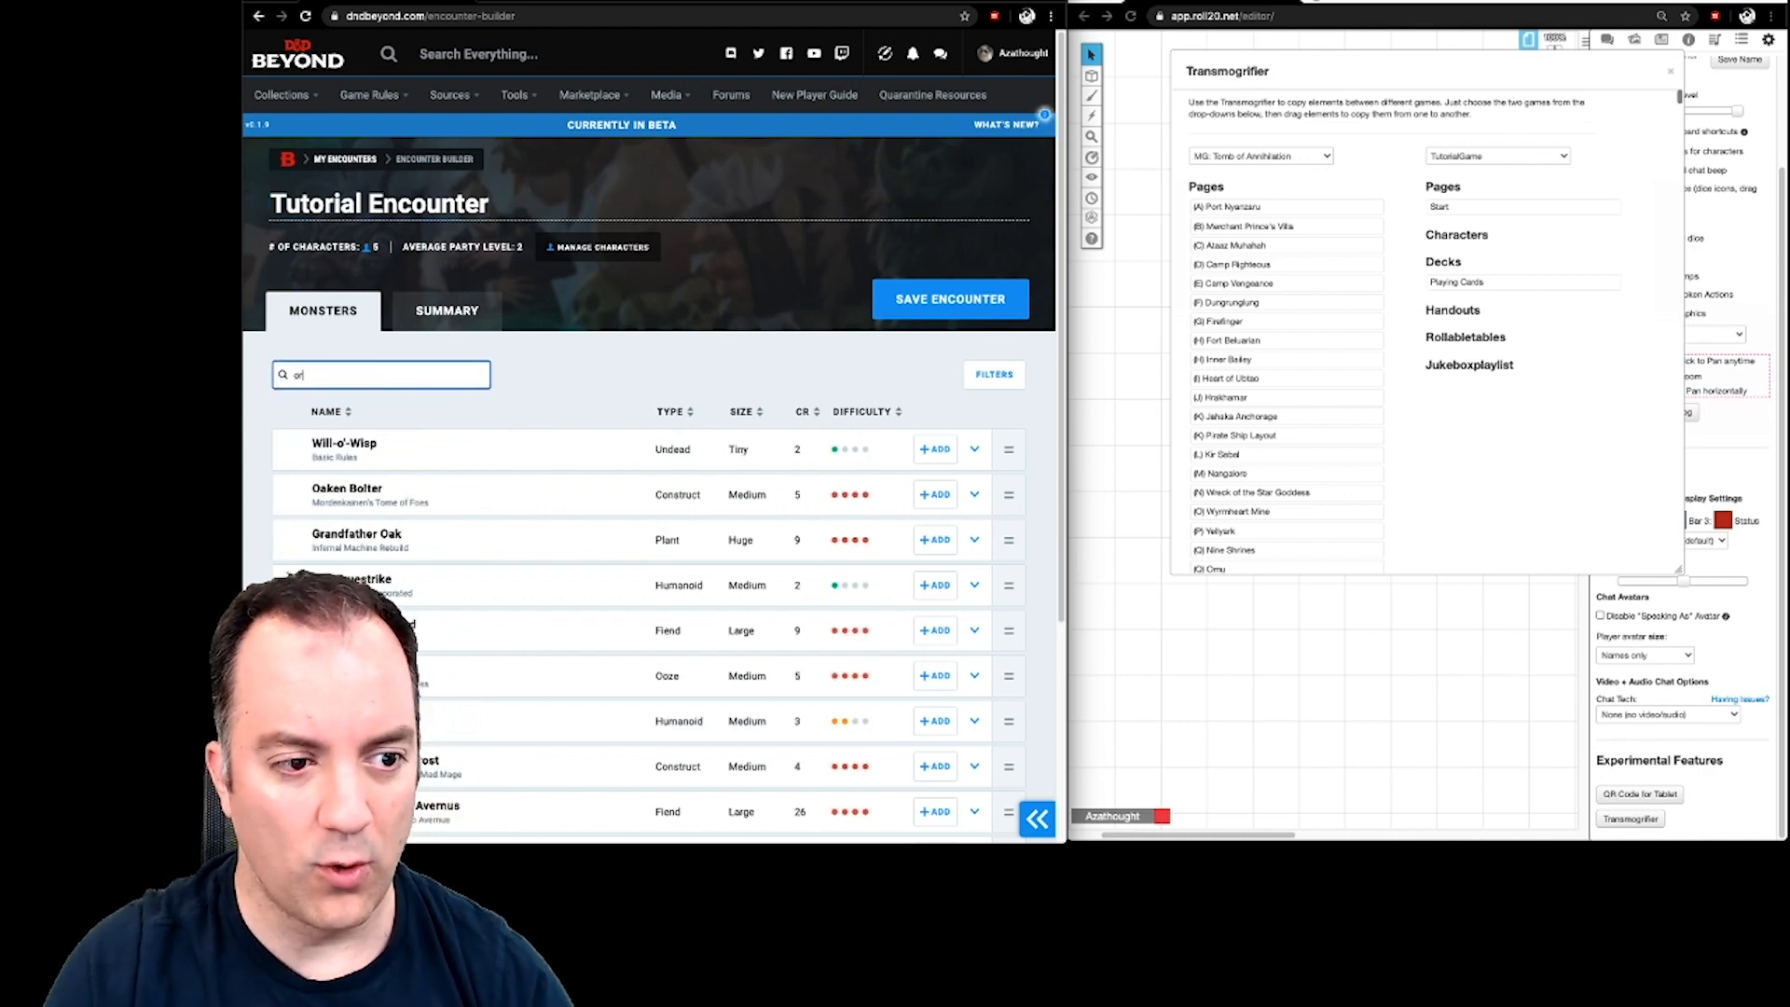
click(935, 450)
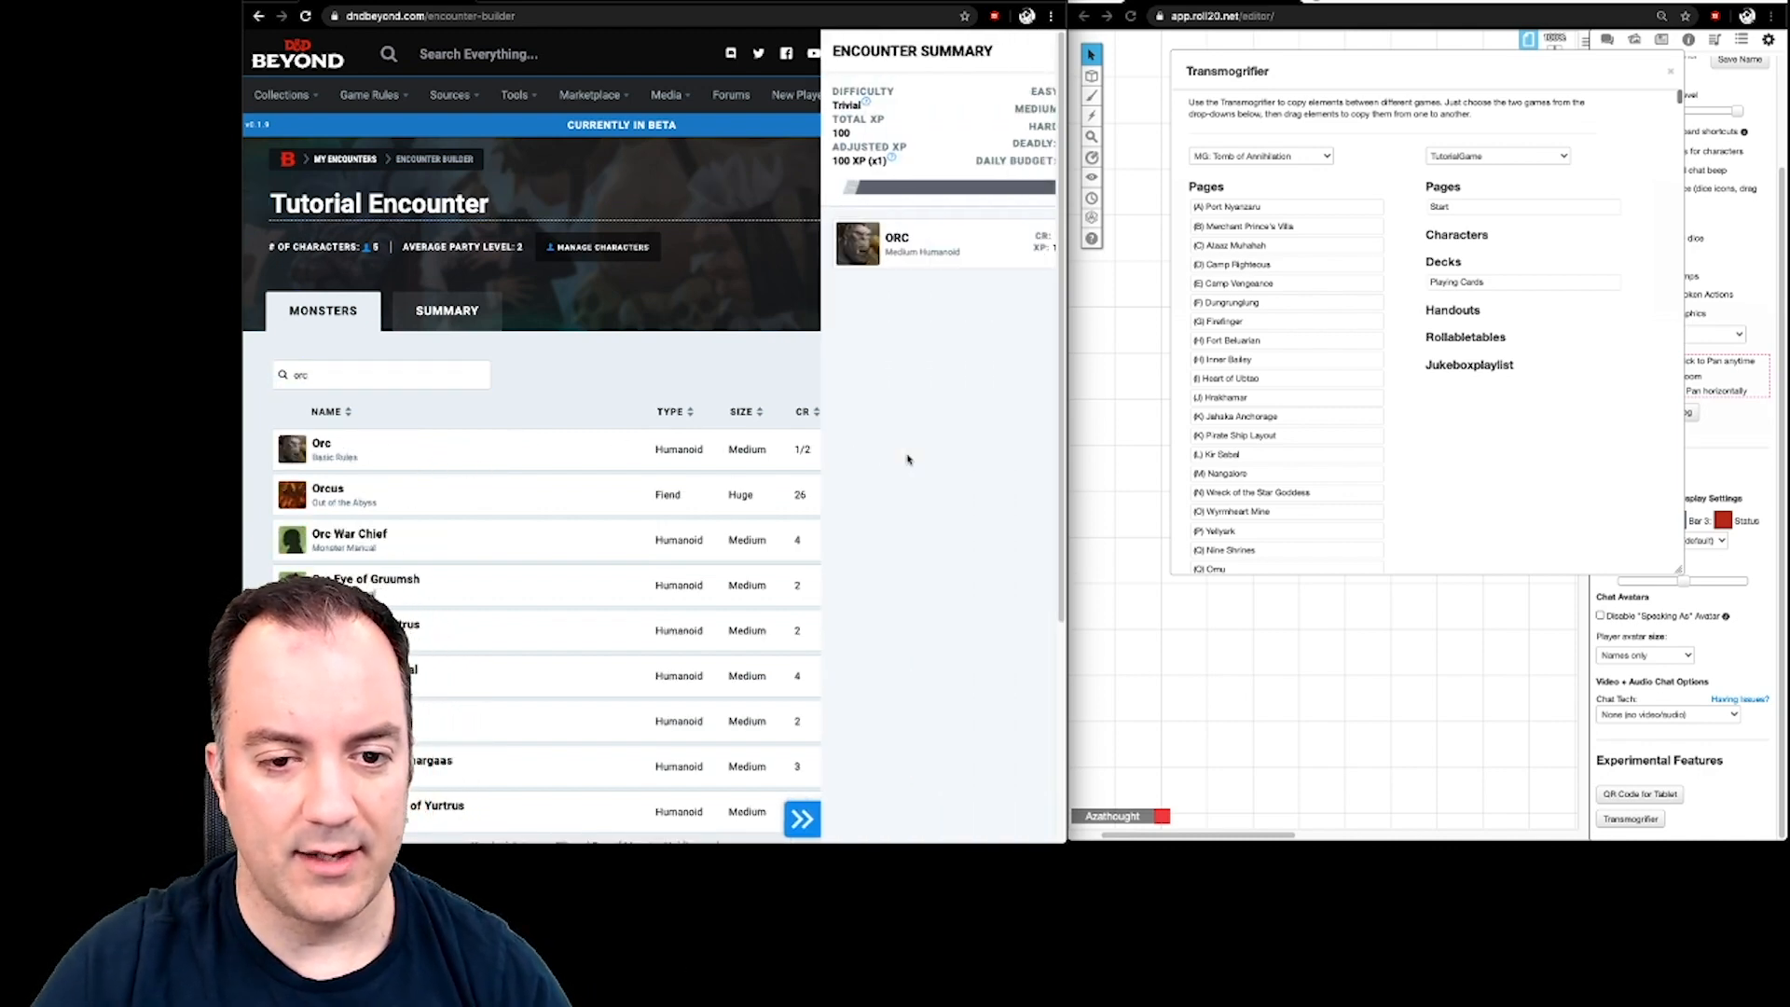
- Search the monsters for dolgrim and open the Dolgrim's stat block
click(422, 382)
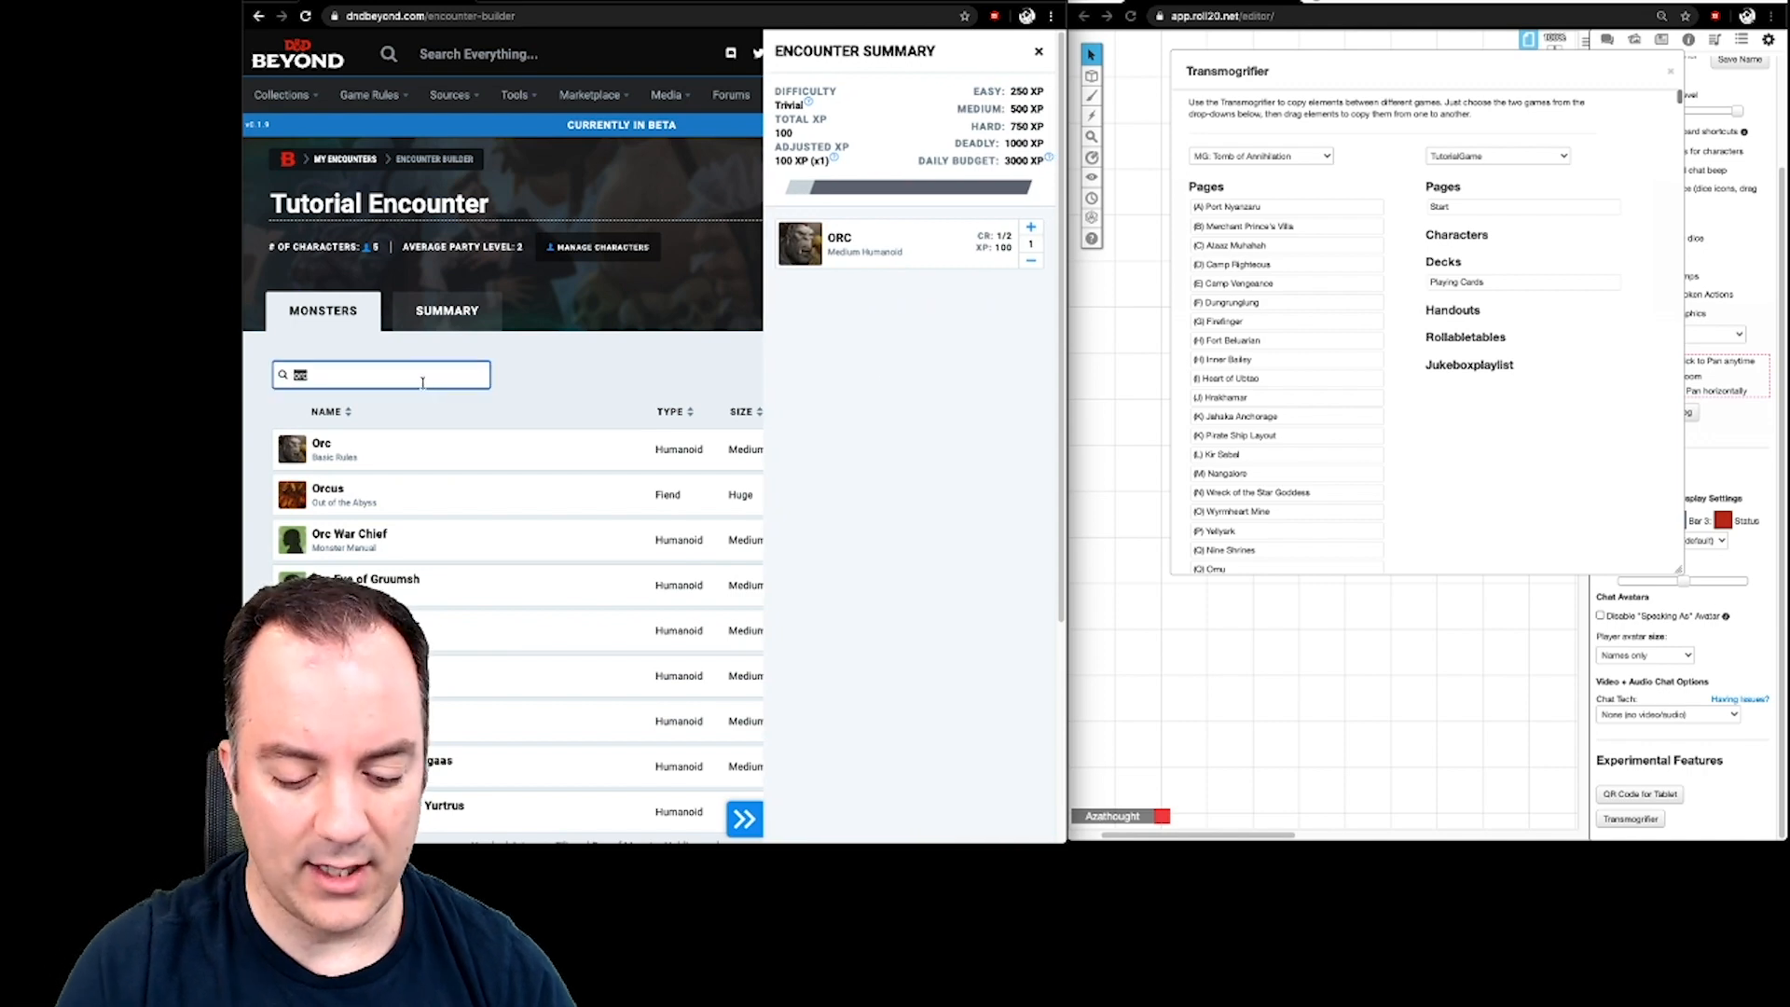
text(dolgrim)
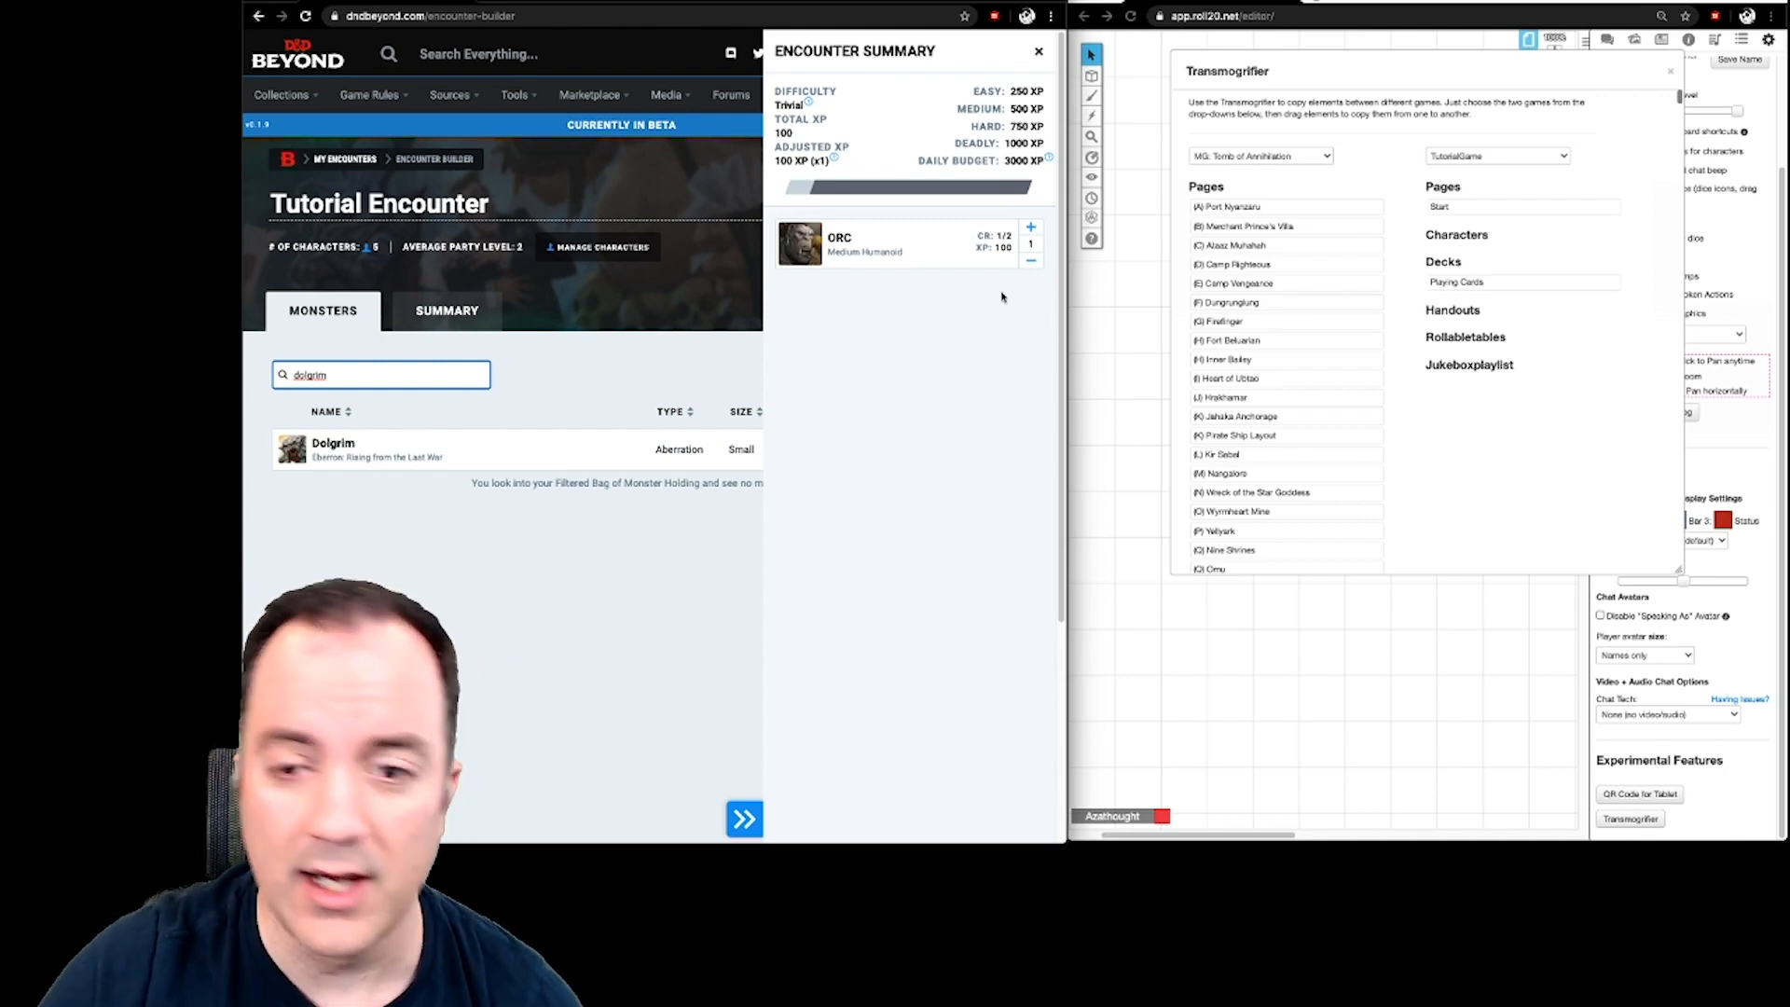
click(469, 462)
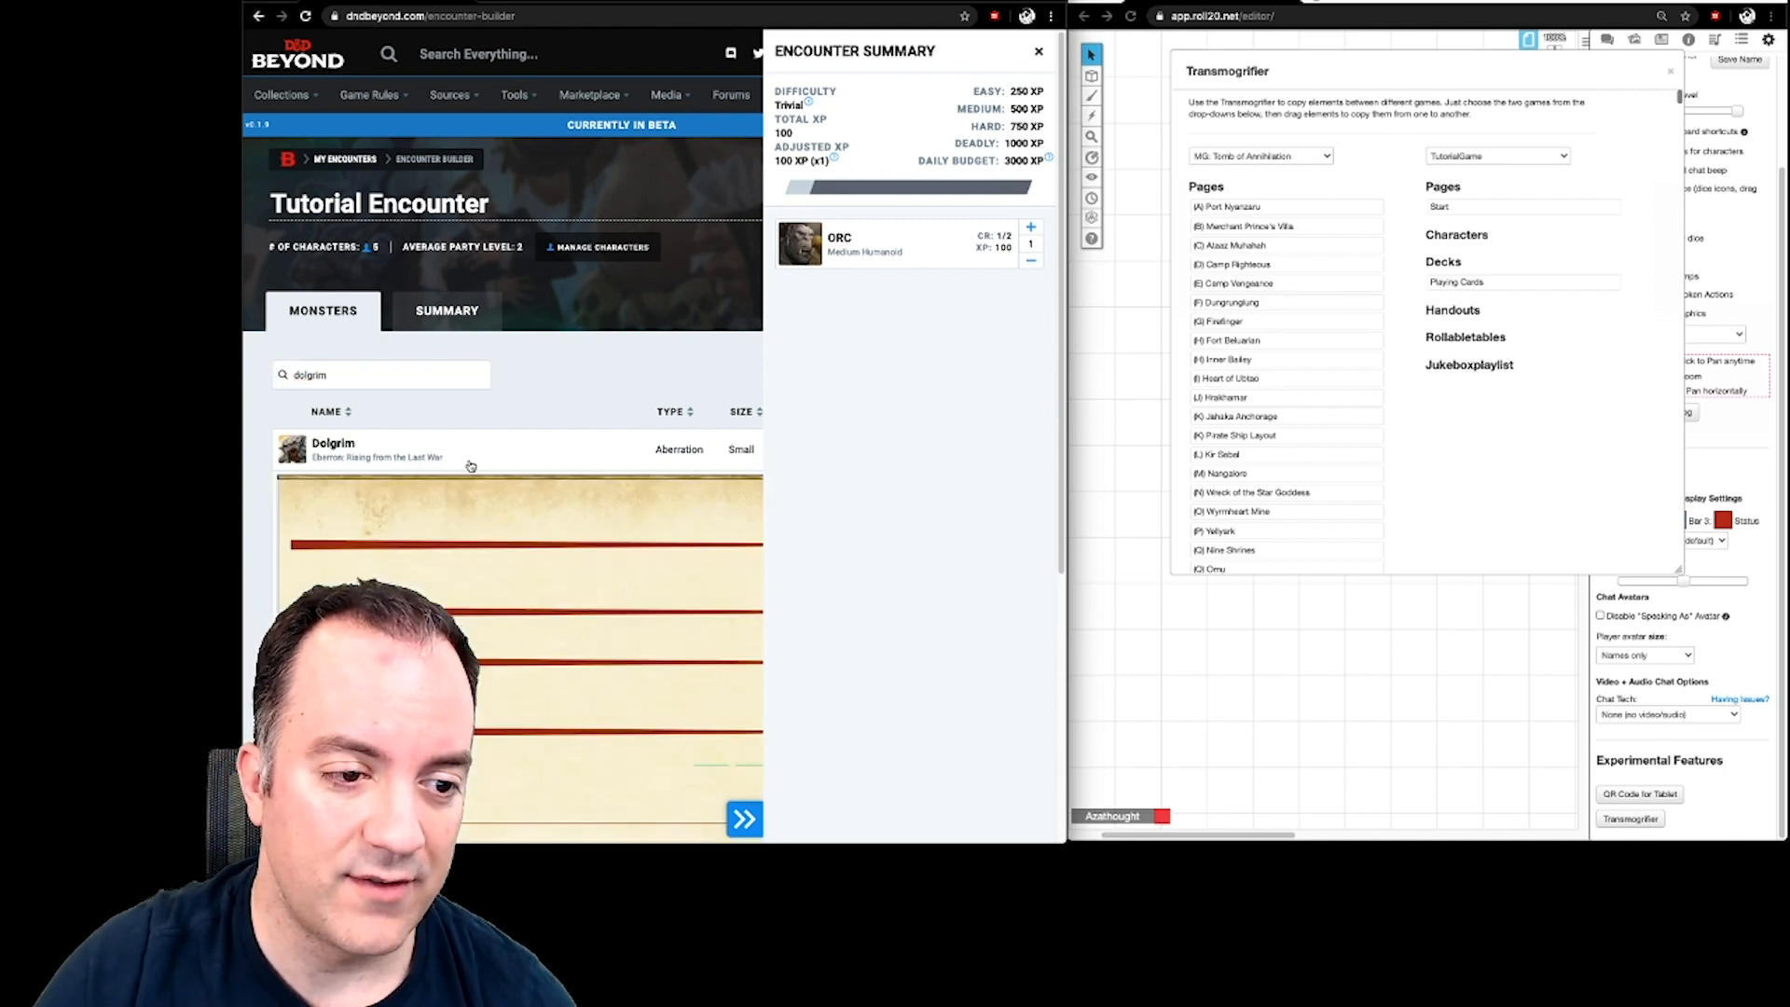
click(661, 415)
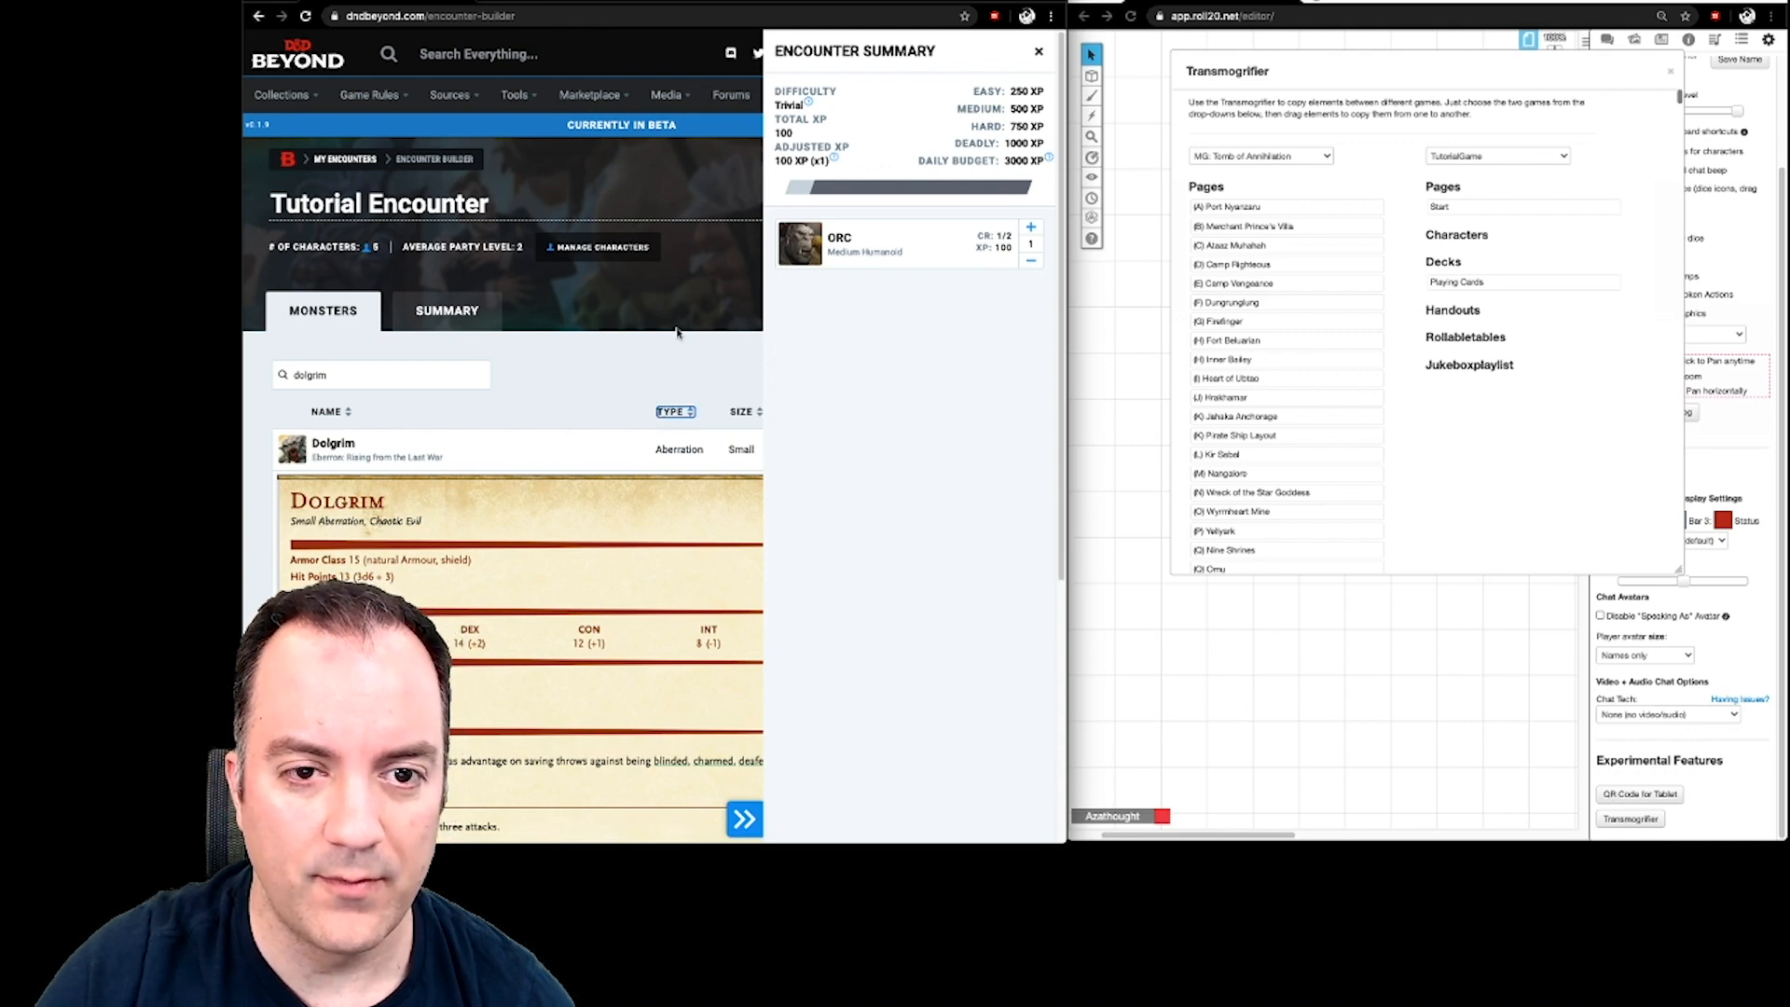
- Add the Dolgrim to the encounter and raise the quantity of both the Orc and the Dolgrim to 2
click(1039, 53)
click(935, 443)
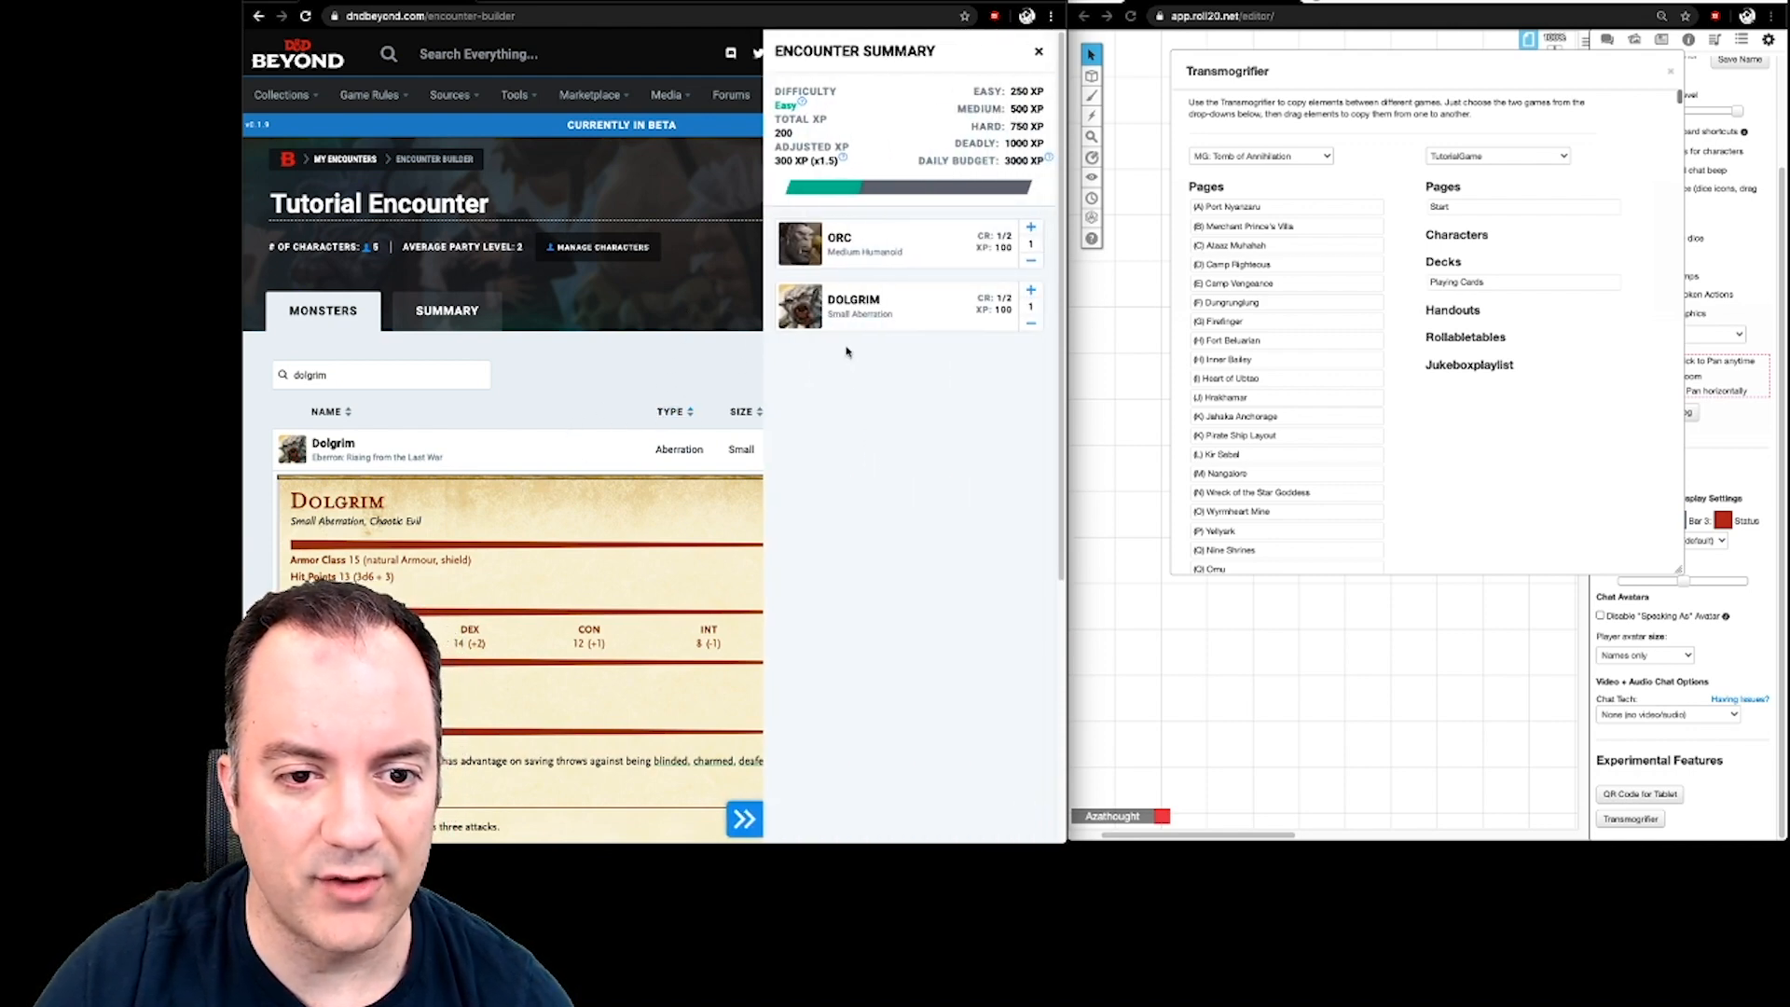
click(1031, 226)
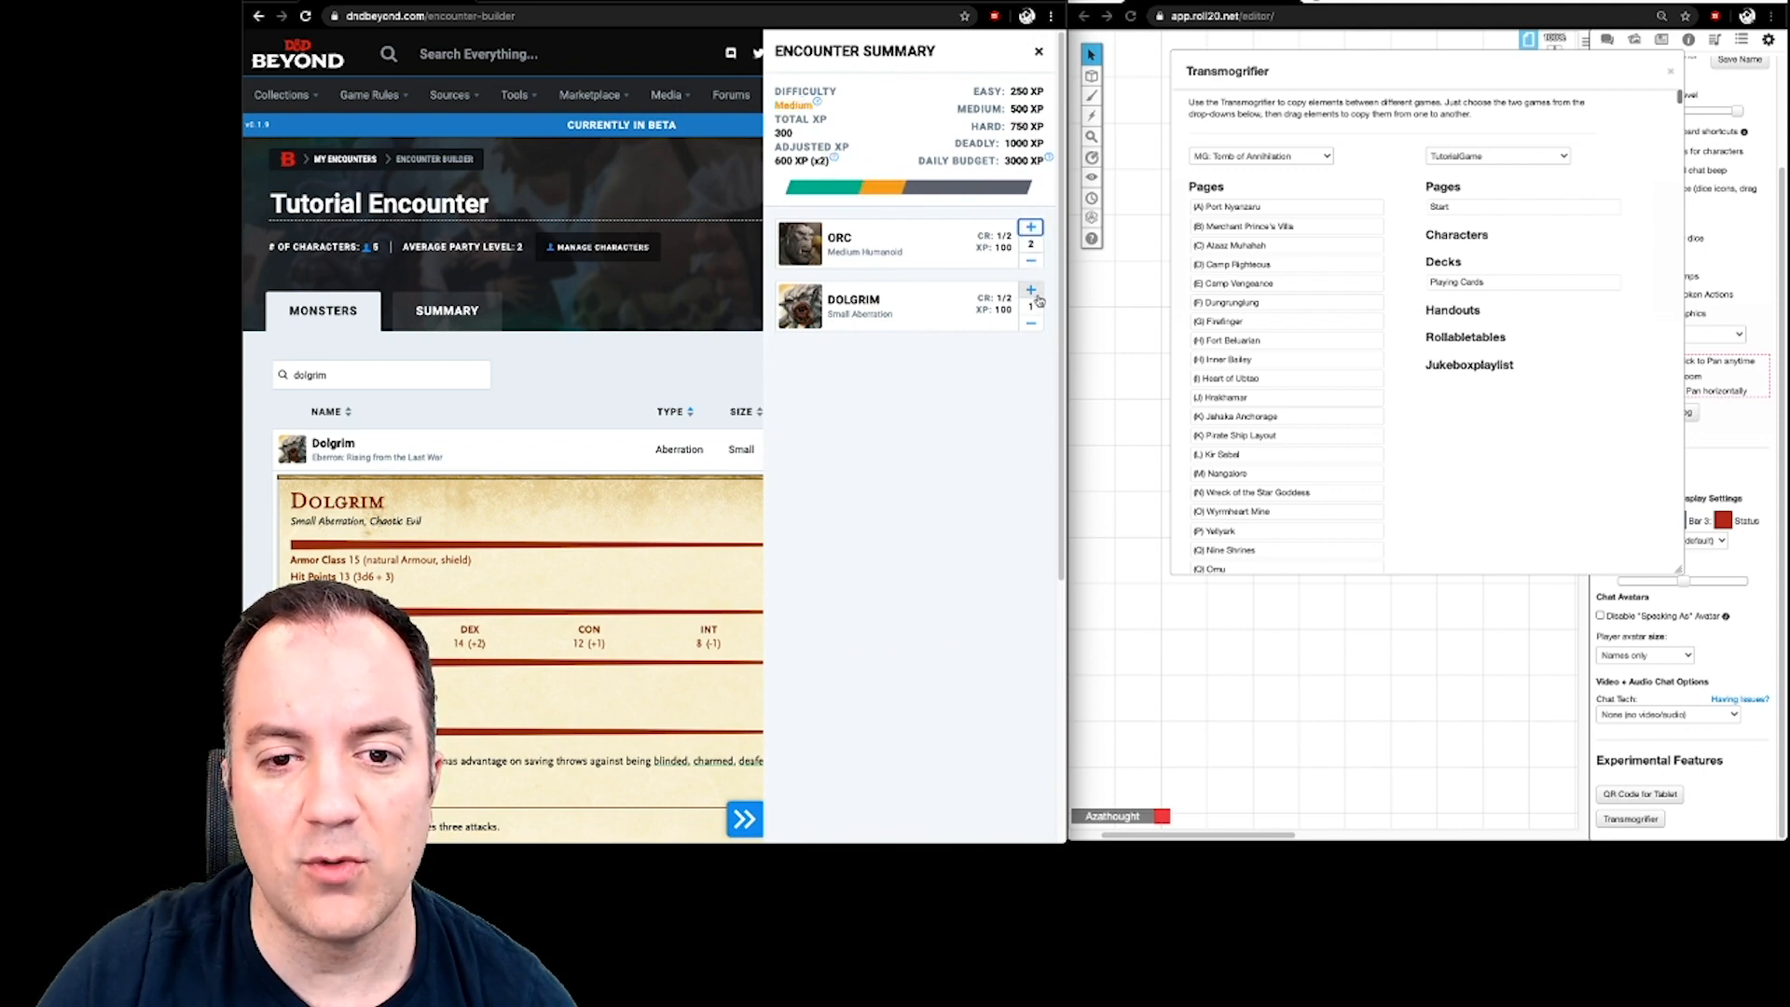
click(1031, 291)
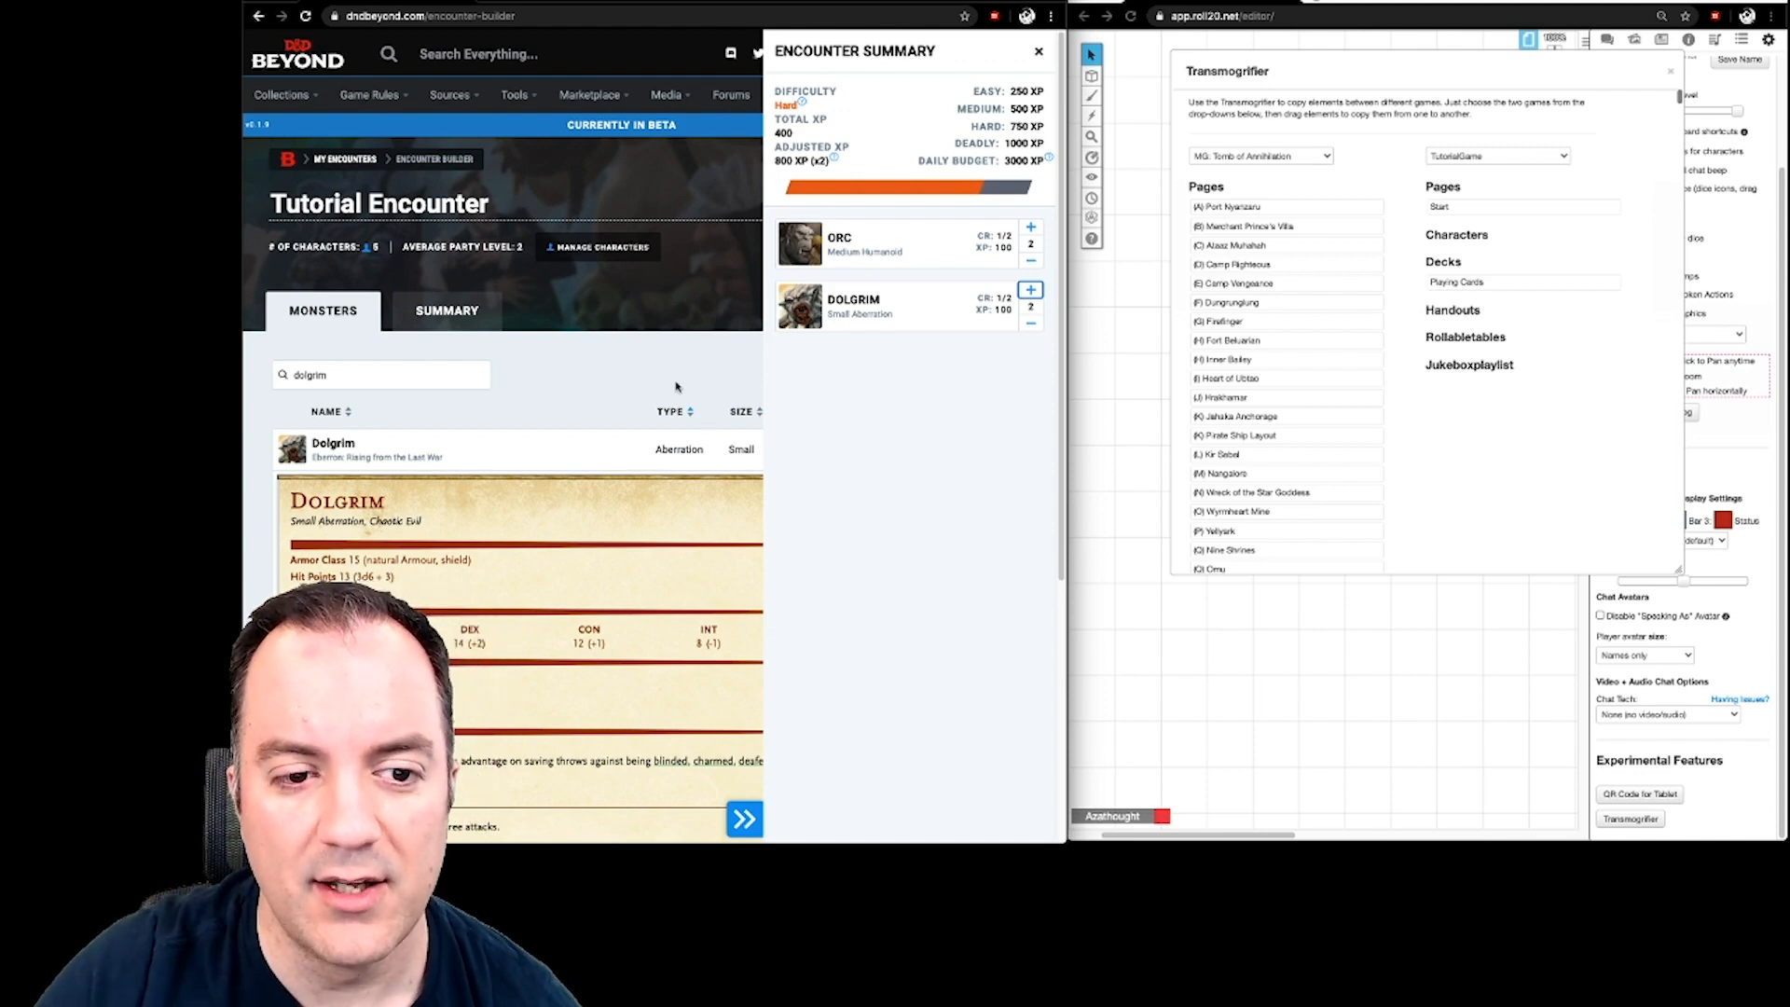
- Save the Tutorial Encounter and display the Orc's stat block on the saved encounter page
click(1038, 51)
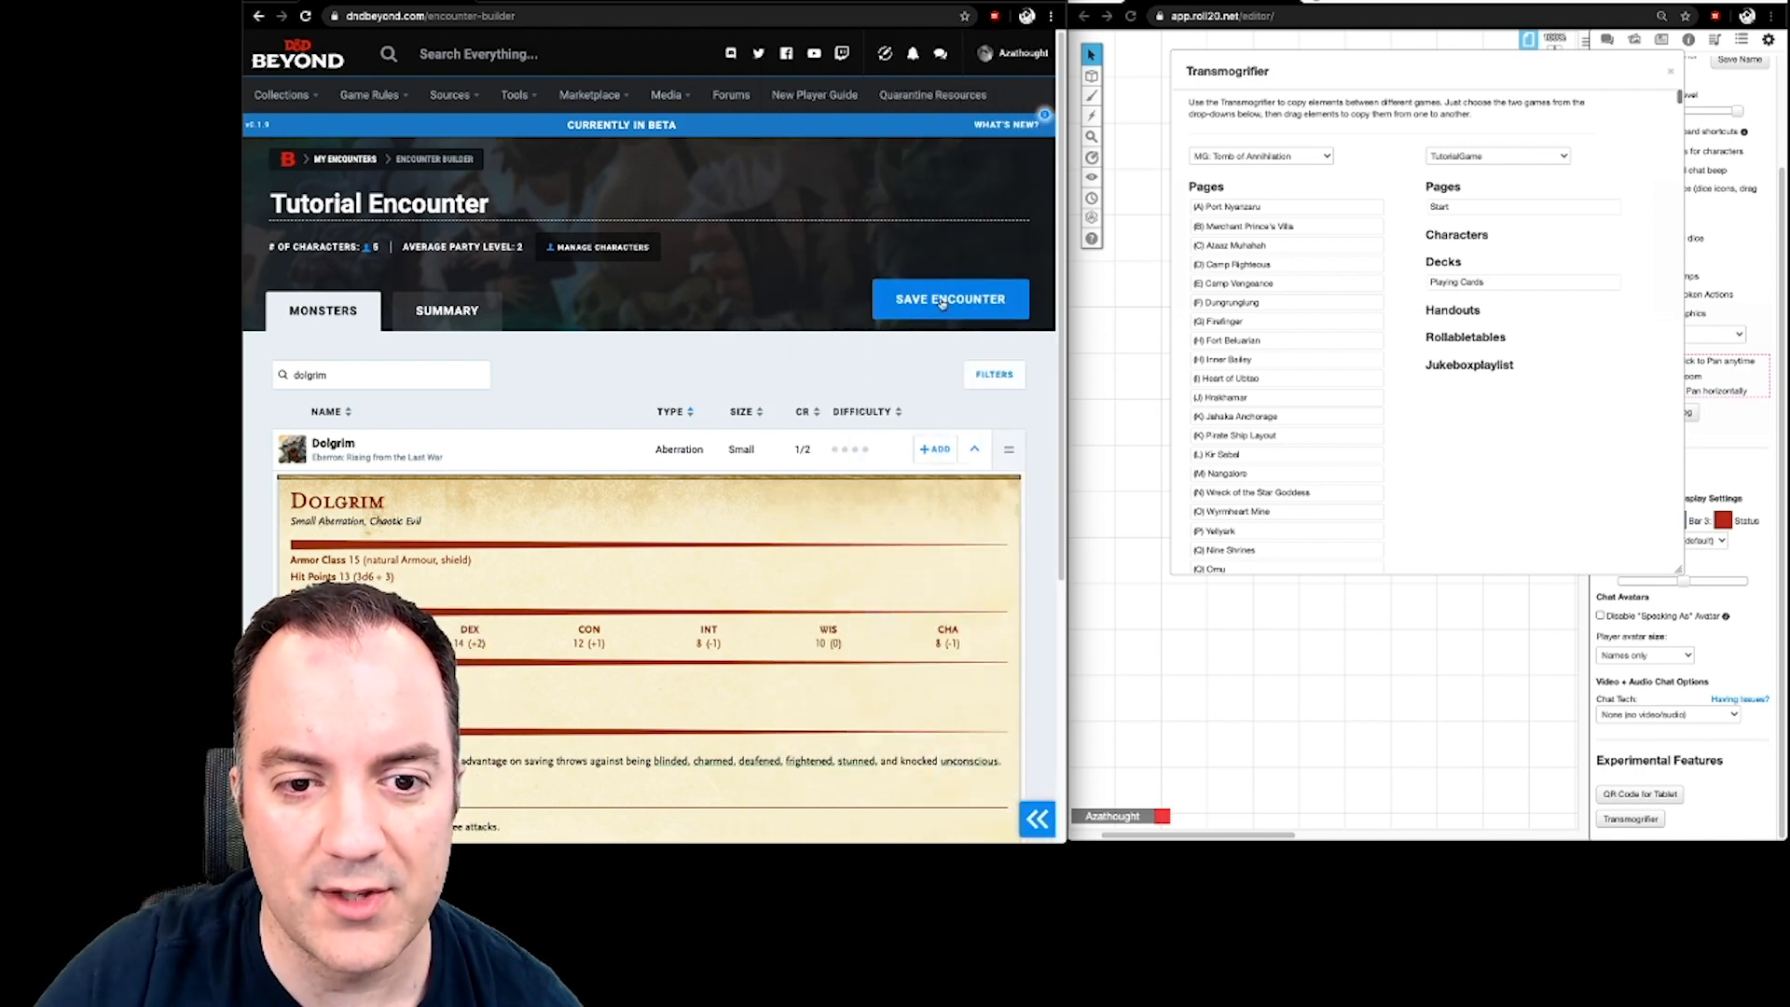
click(951, 299)
click(420, 470)
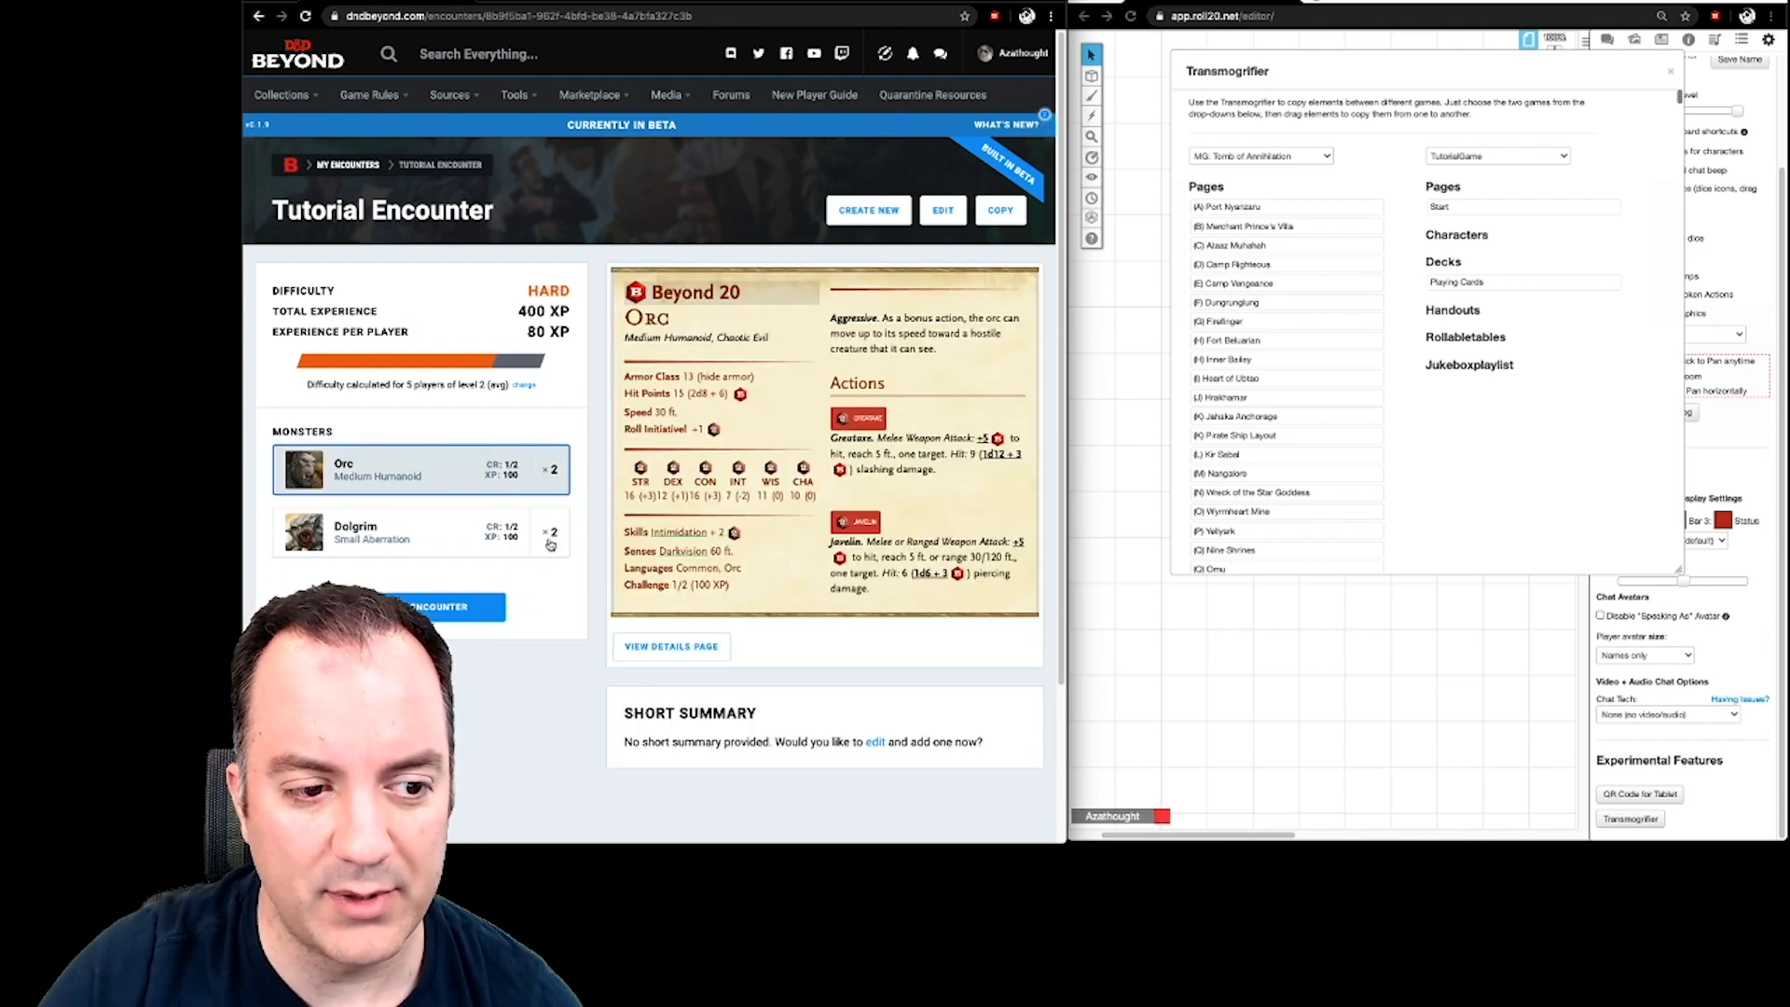
- Close the Transmogrifier in Roll20 and check the Beyond 20 extension settings for the D&D Beyond and Roll20 pages
click(1672, 72)
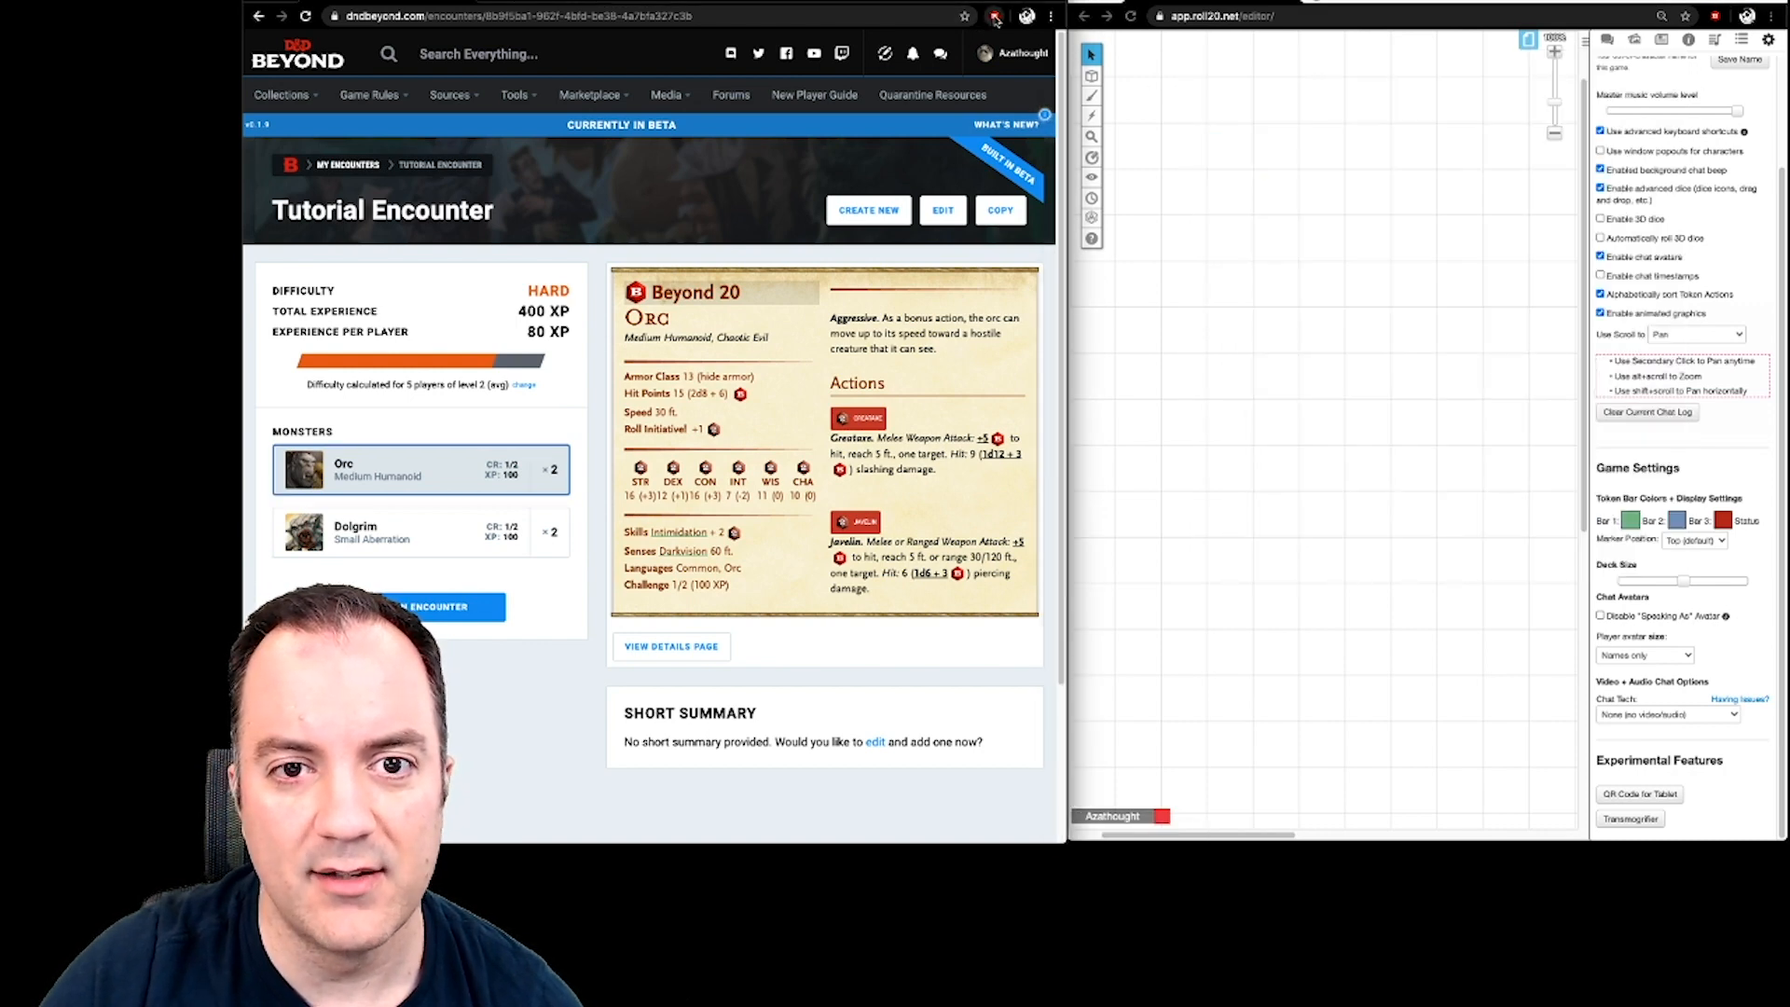
click(996, 17)
click(511, 718)
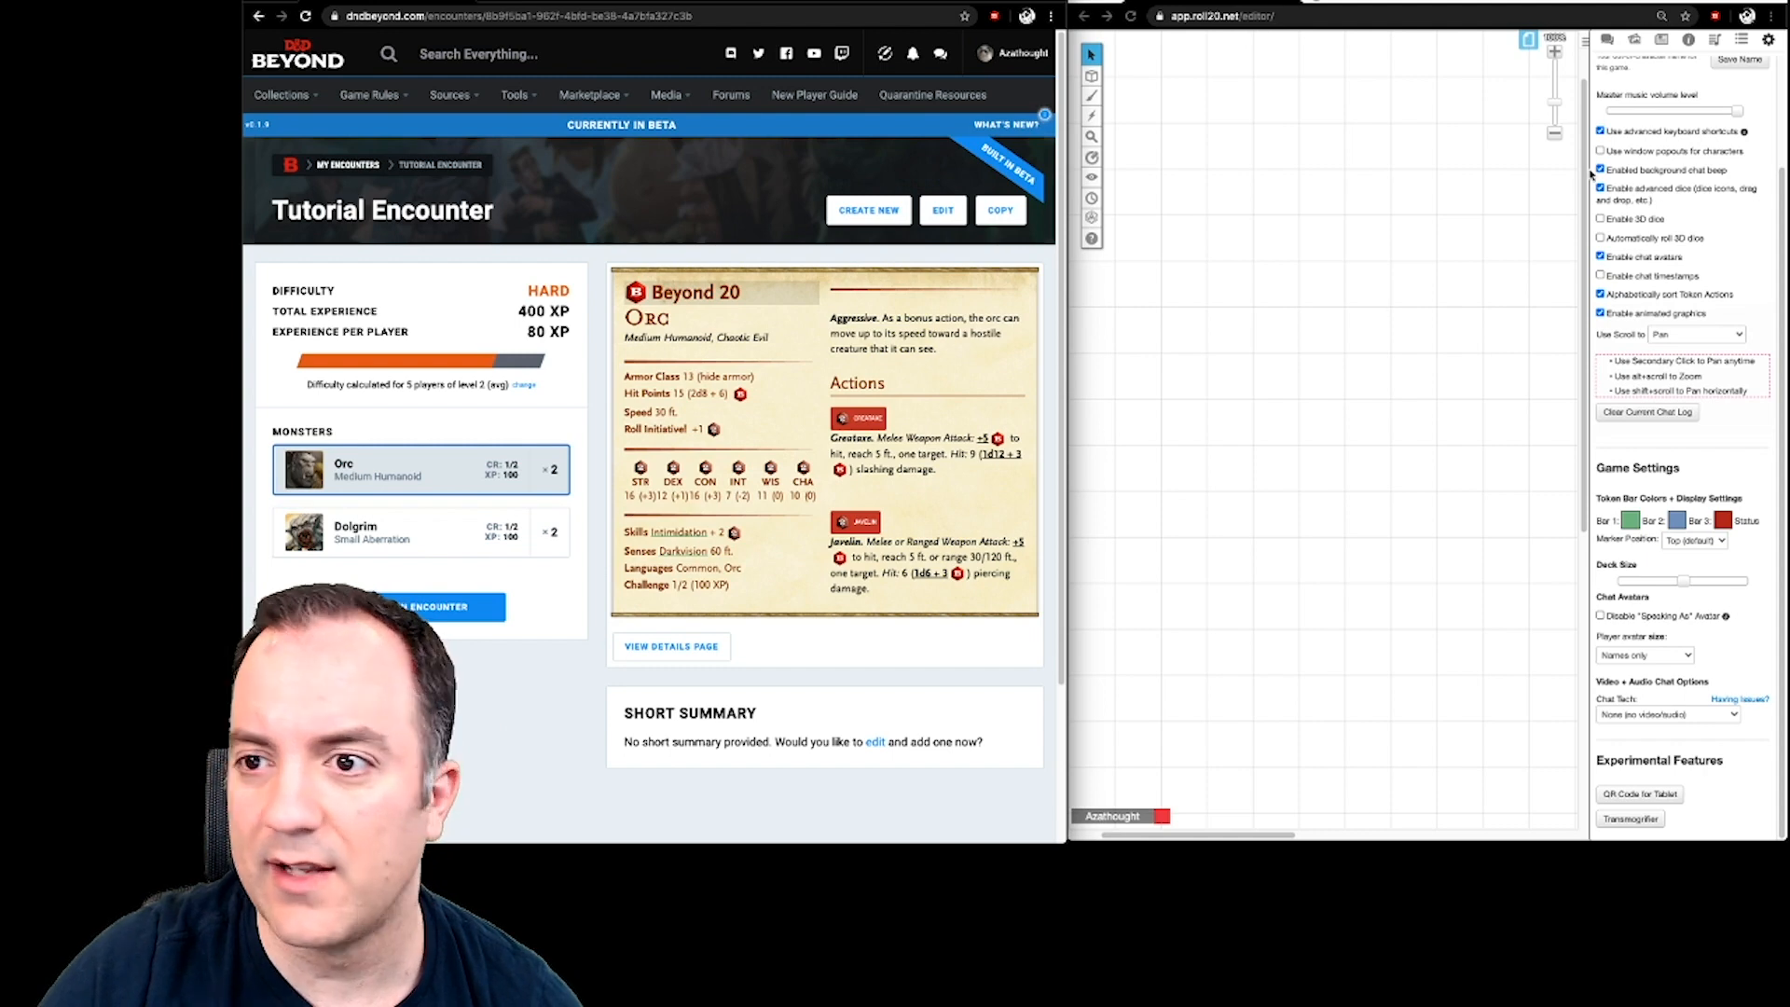
click(1715, 19)
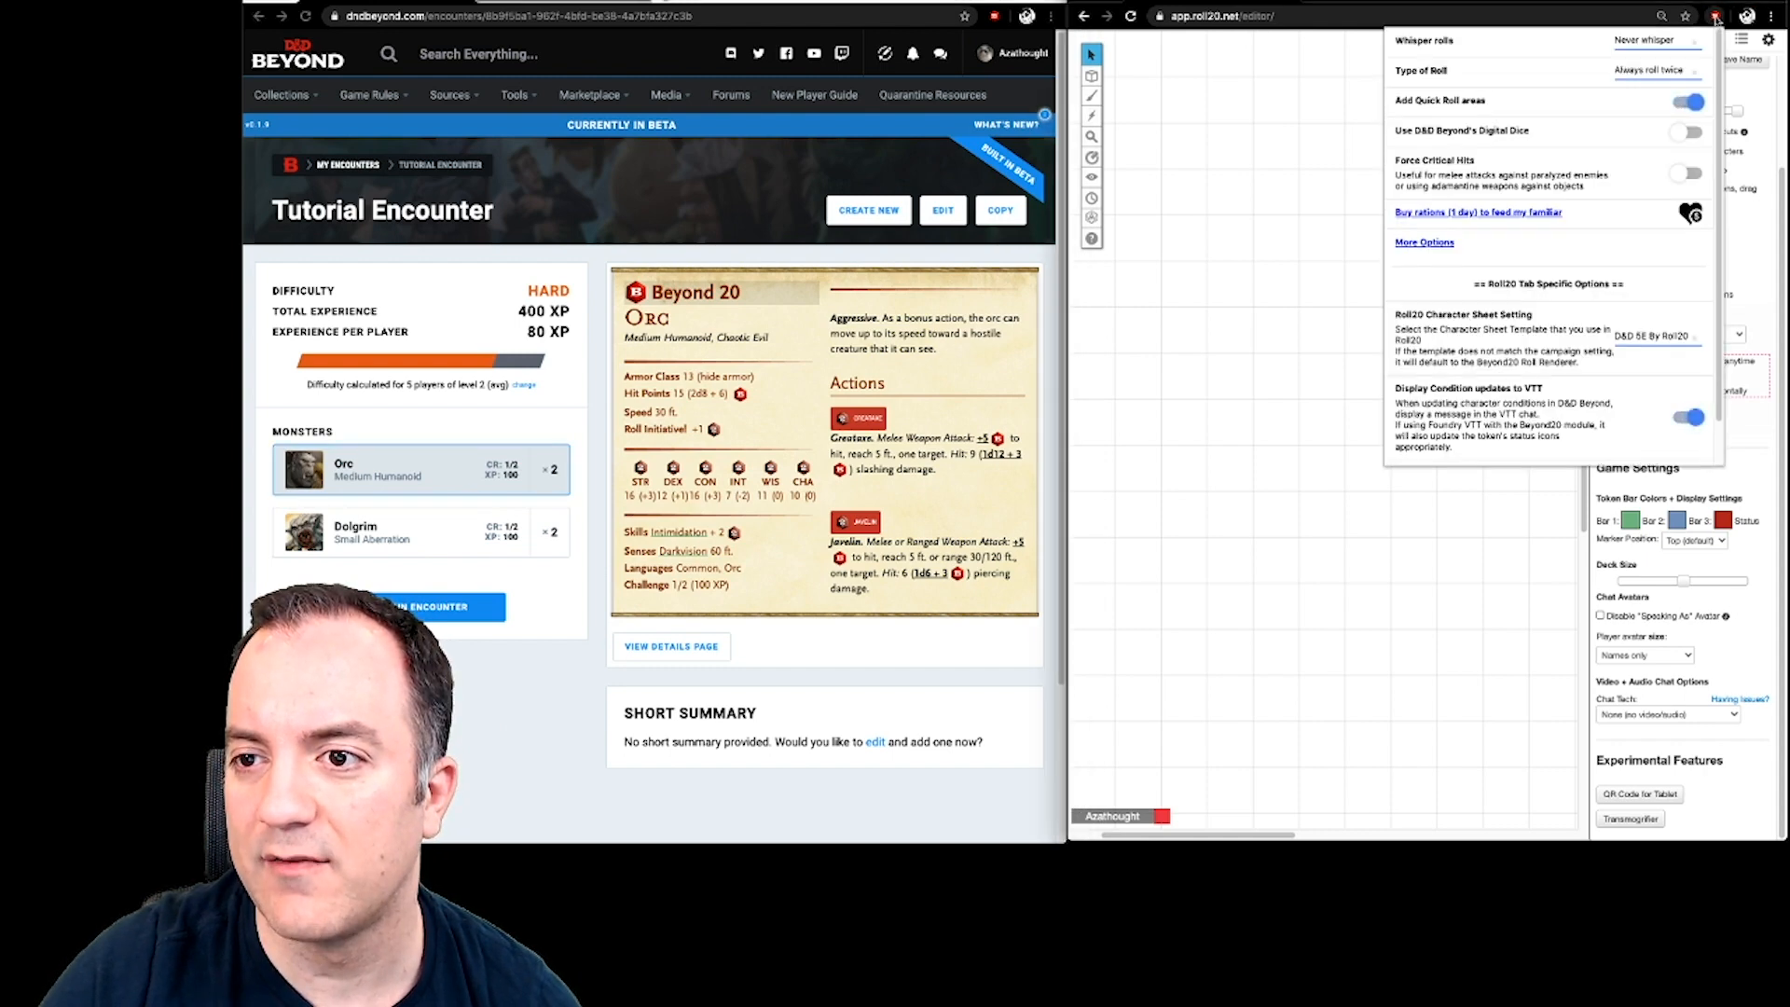
click(1306, 245)
- Show the Roll20 chat and roll the Orc's Greataxe and the Dolgrim's Morningstar into it from the encounter's stat blocks
click(1607, 39)
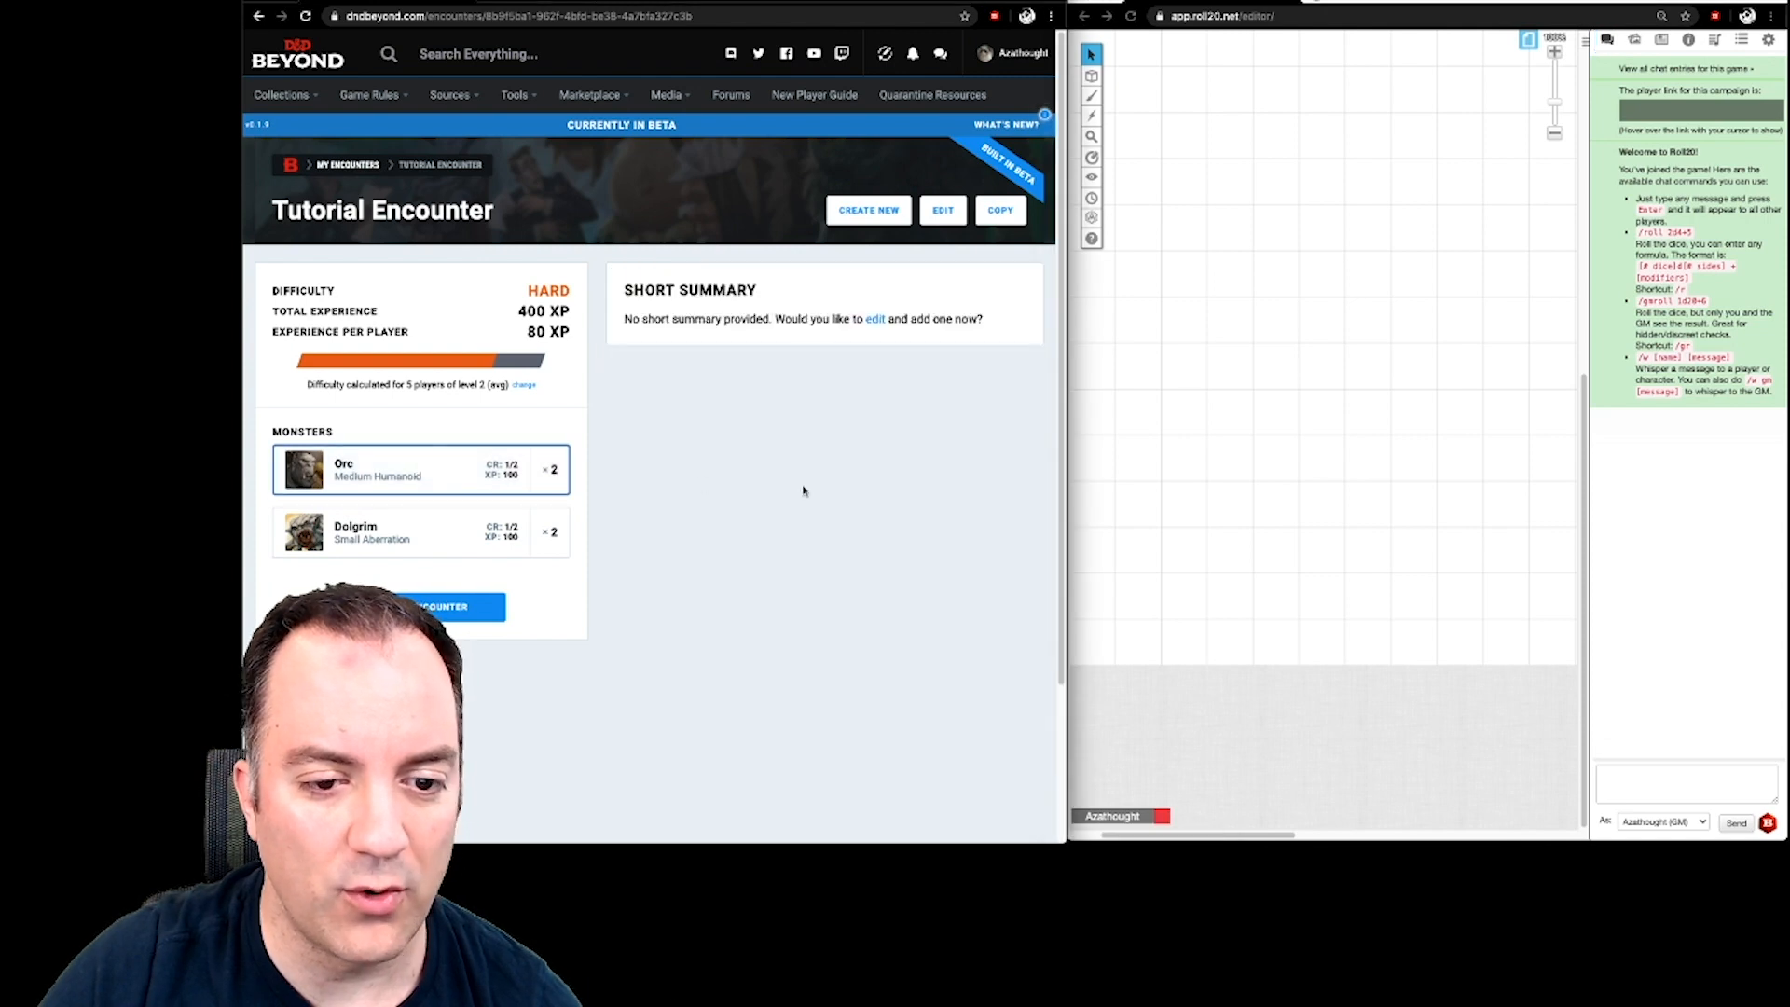
click(441, 478)
click(848, 419)
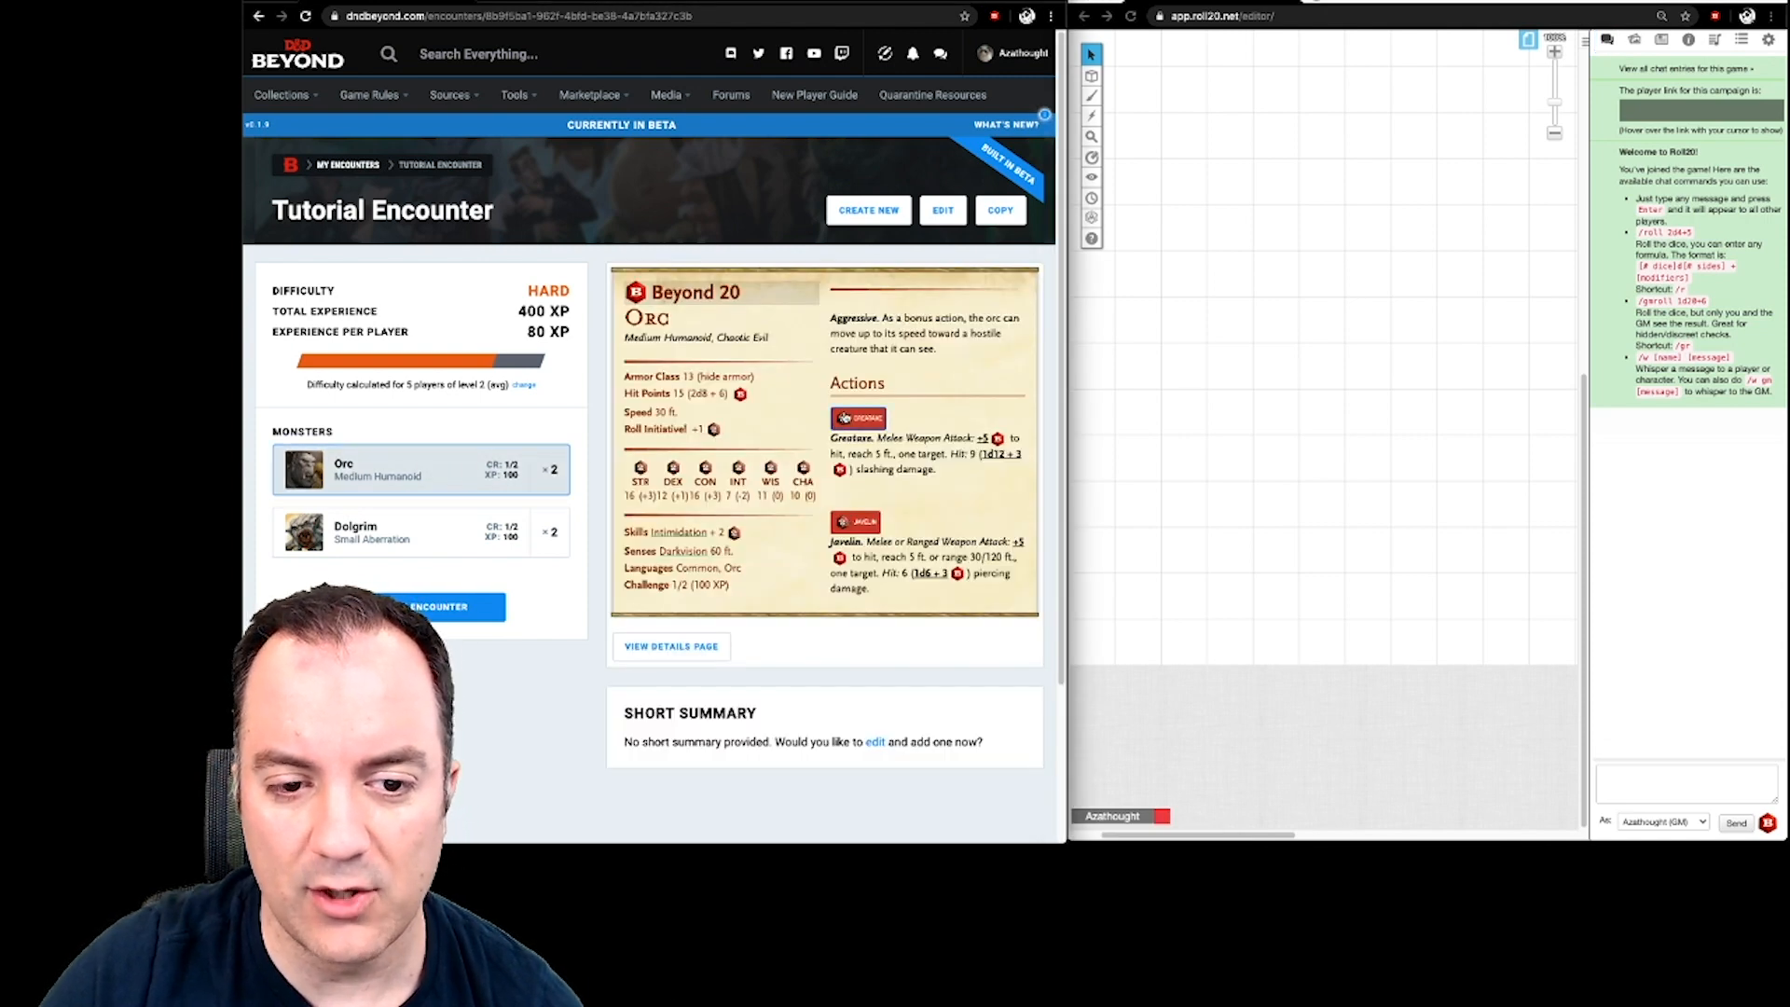
click(392, 548)
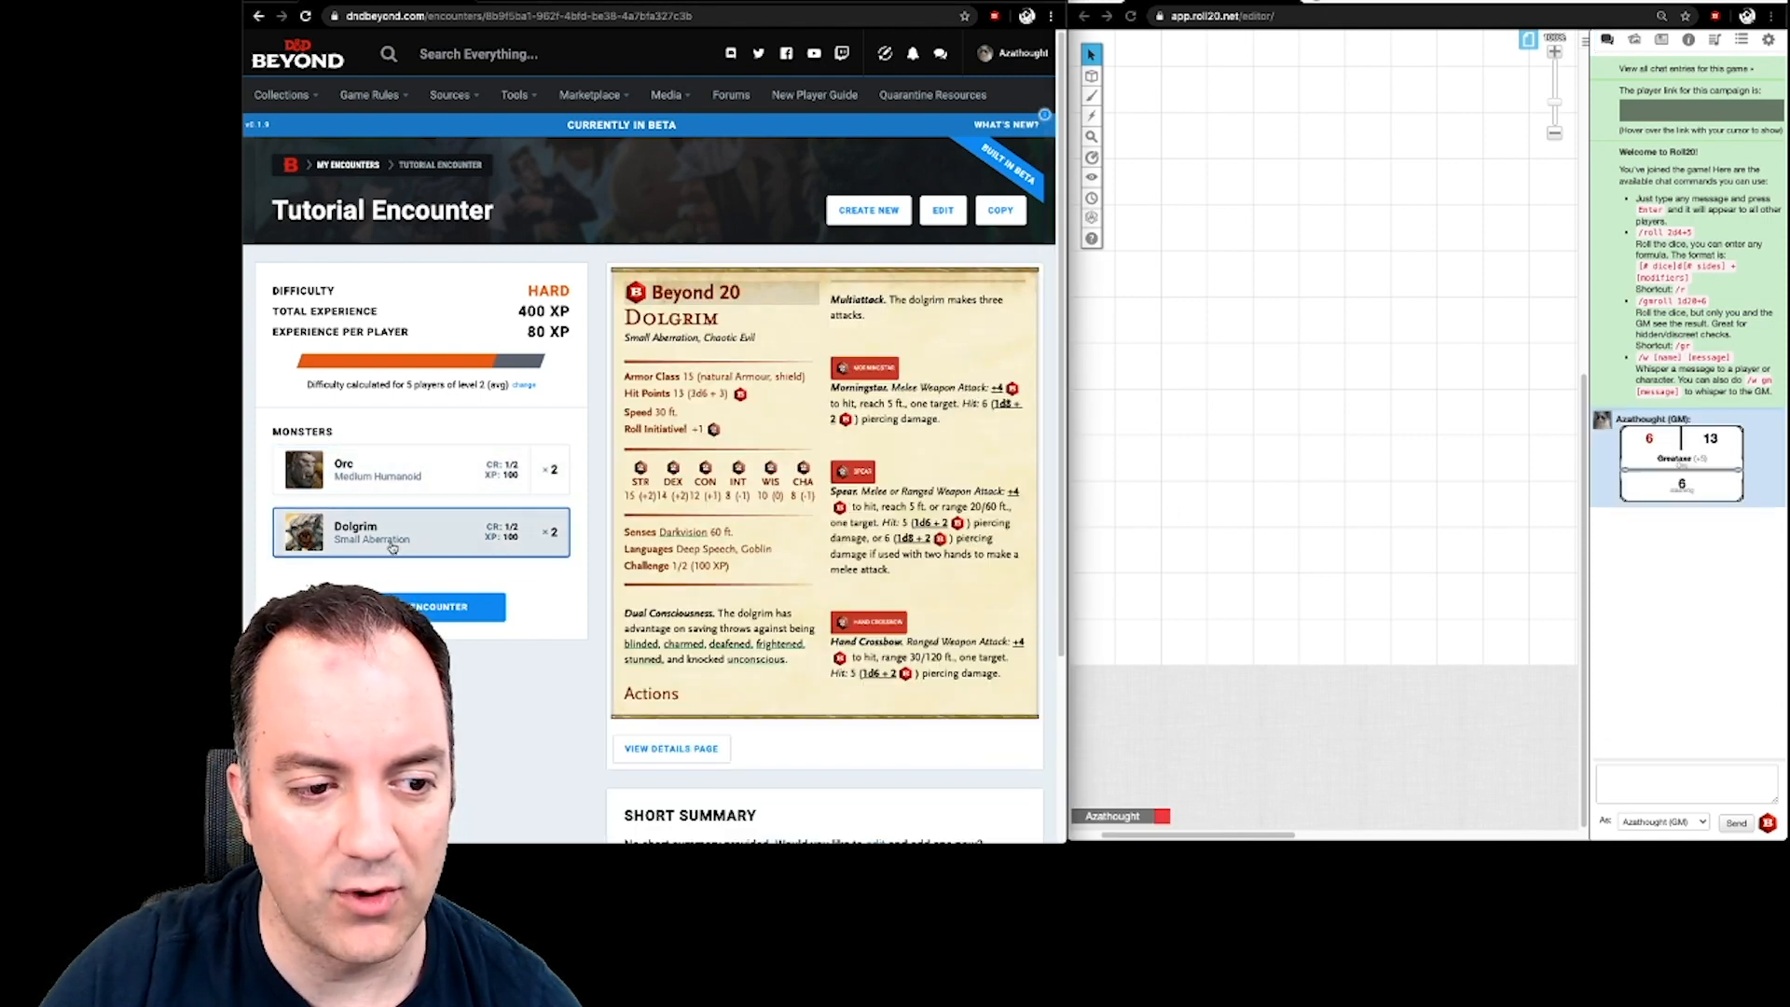
click(854, 369)
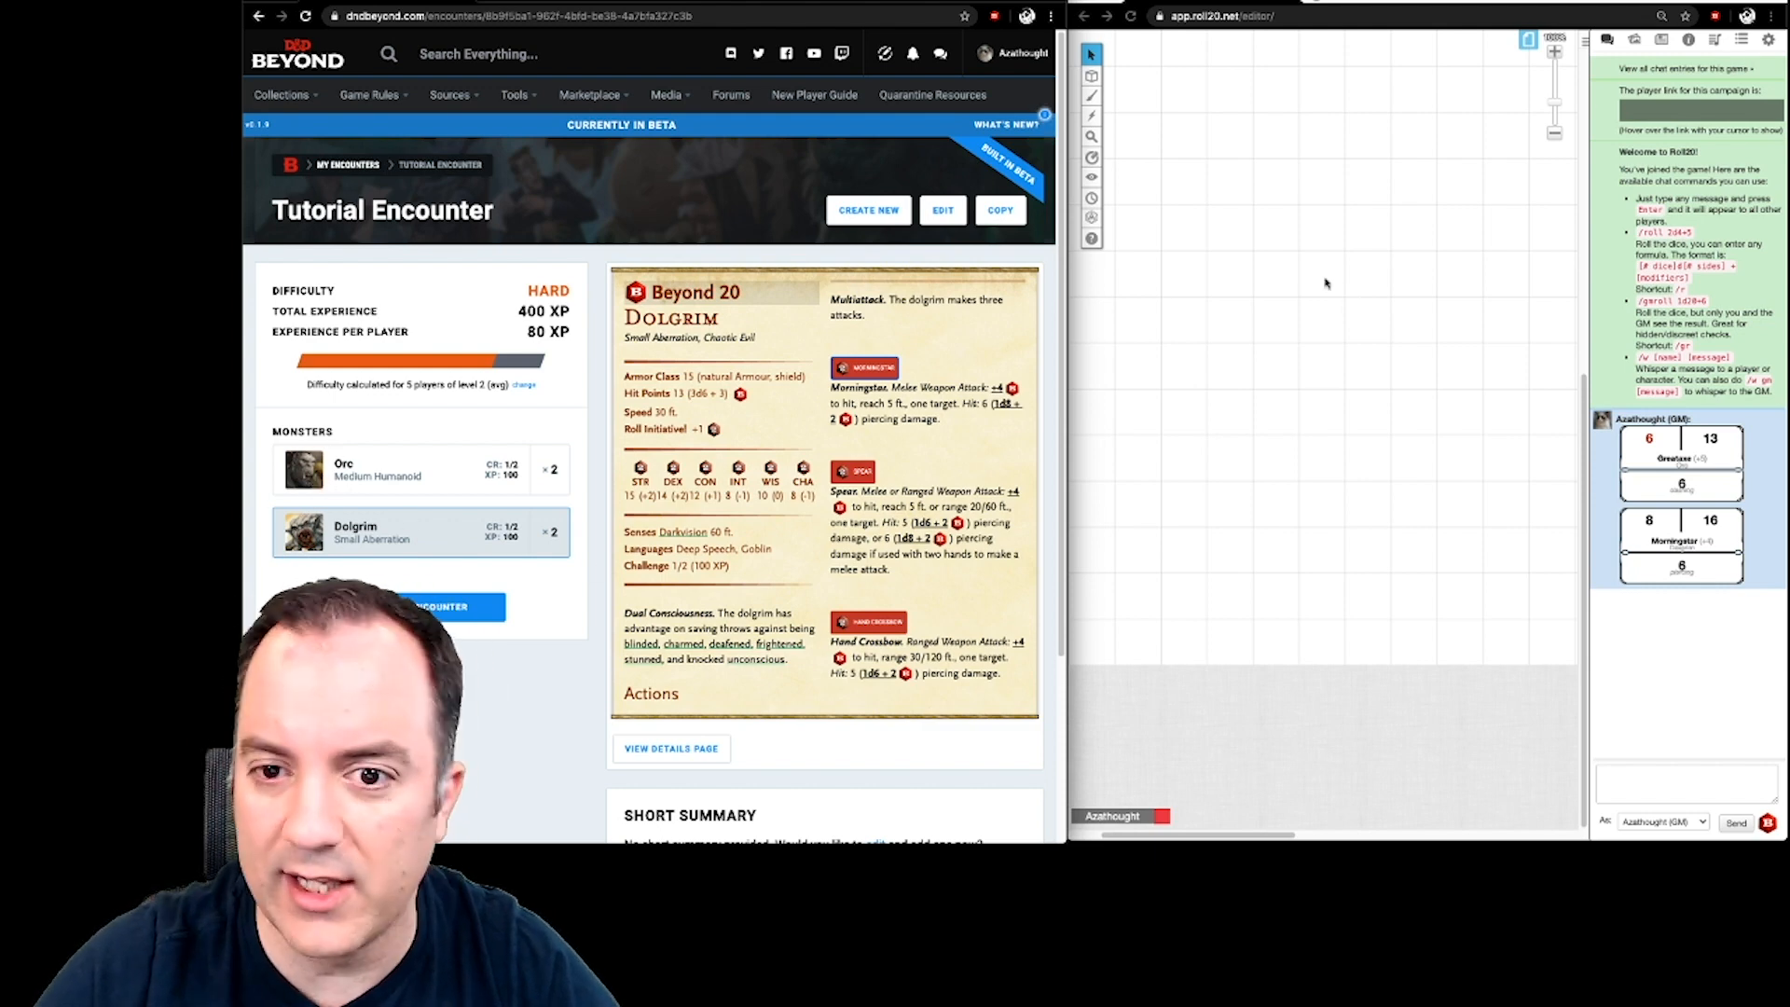
- Reopen the Transmogrifier in Roll20 and choose MG: Tomb of Annihilation as the source game
click(1766, 47)
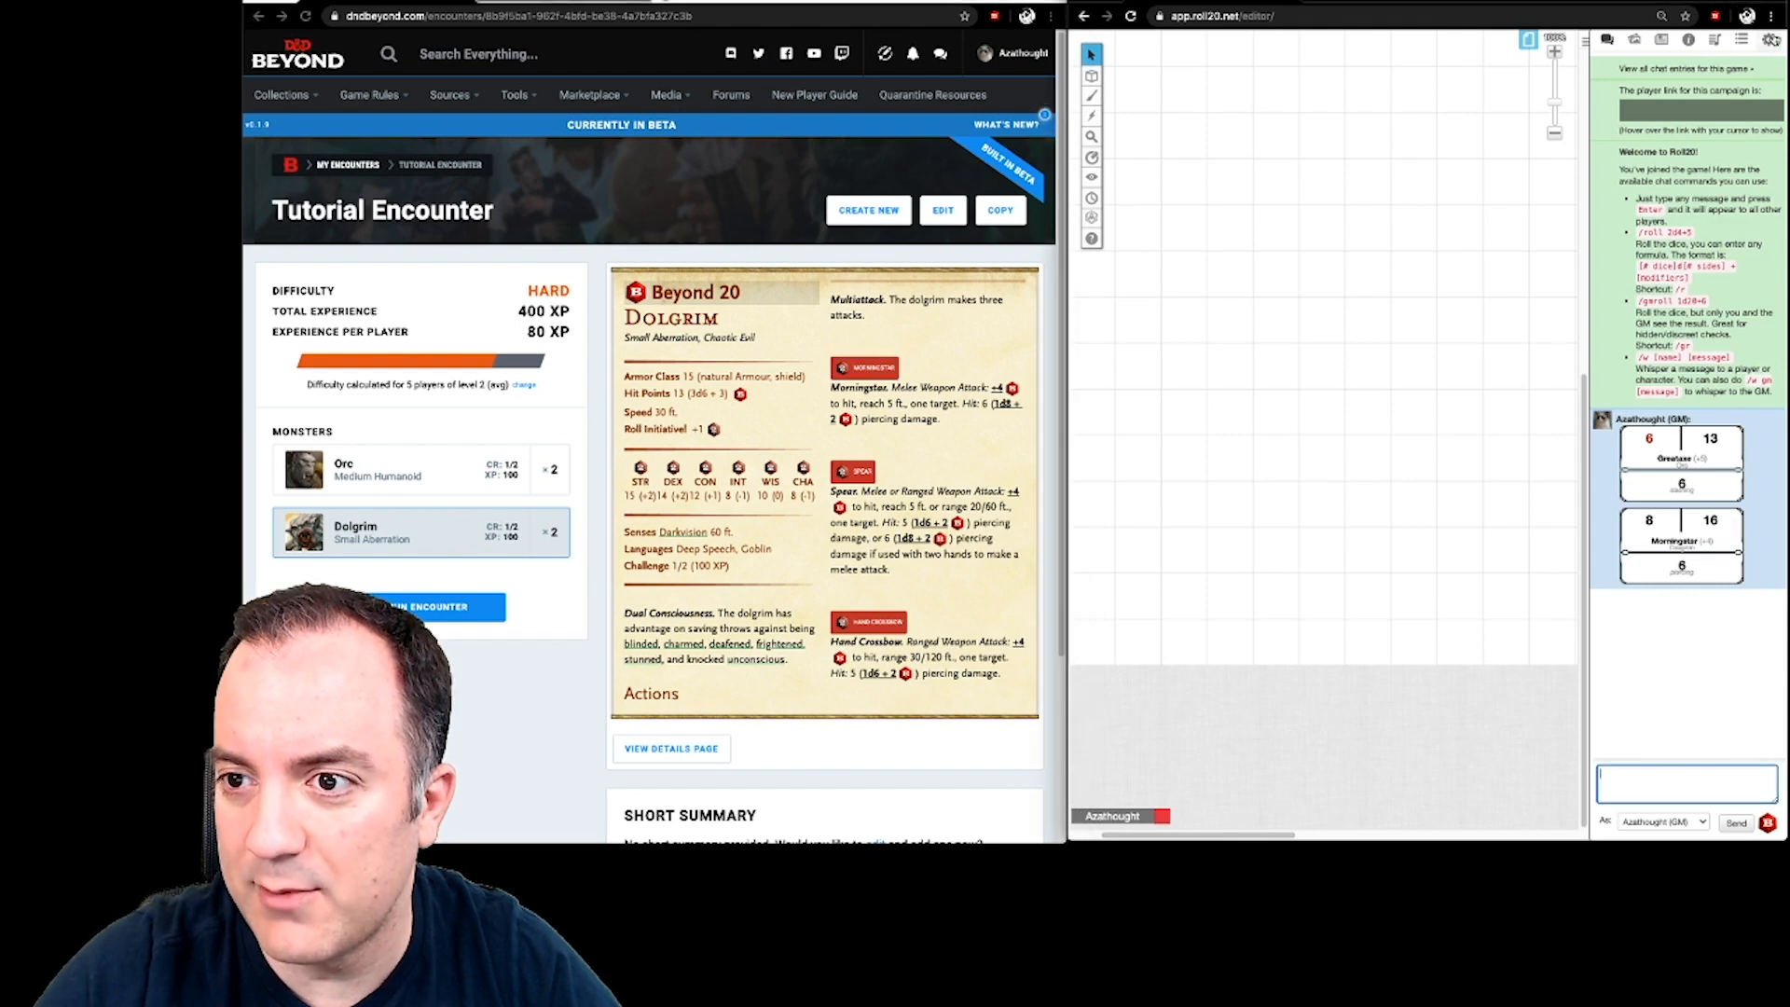
click(1769, 40)
click(1632, 821)
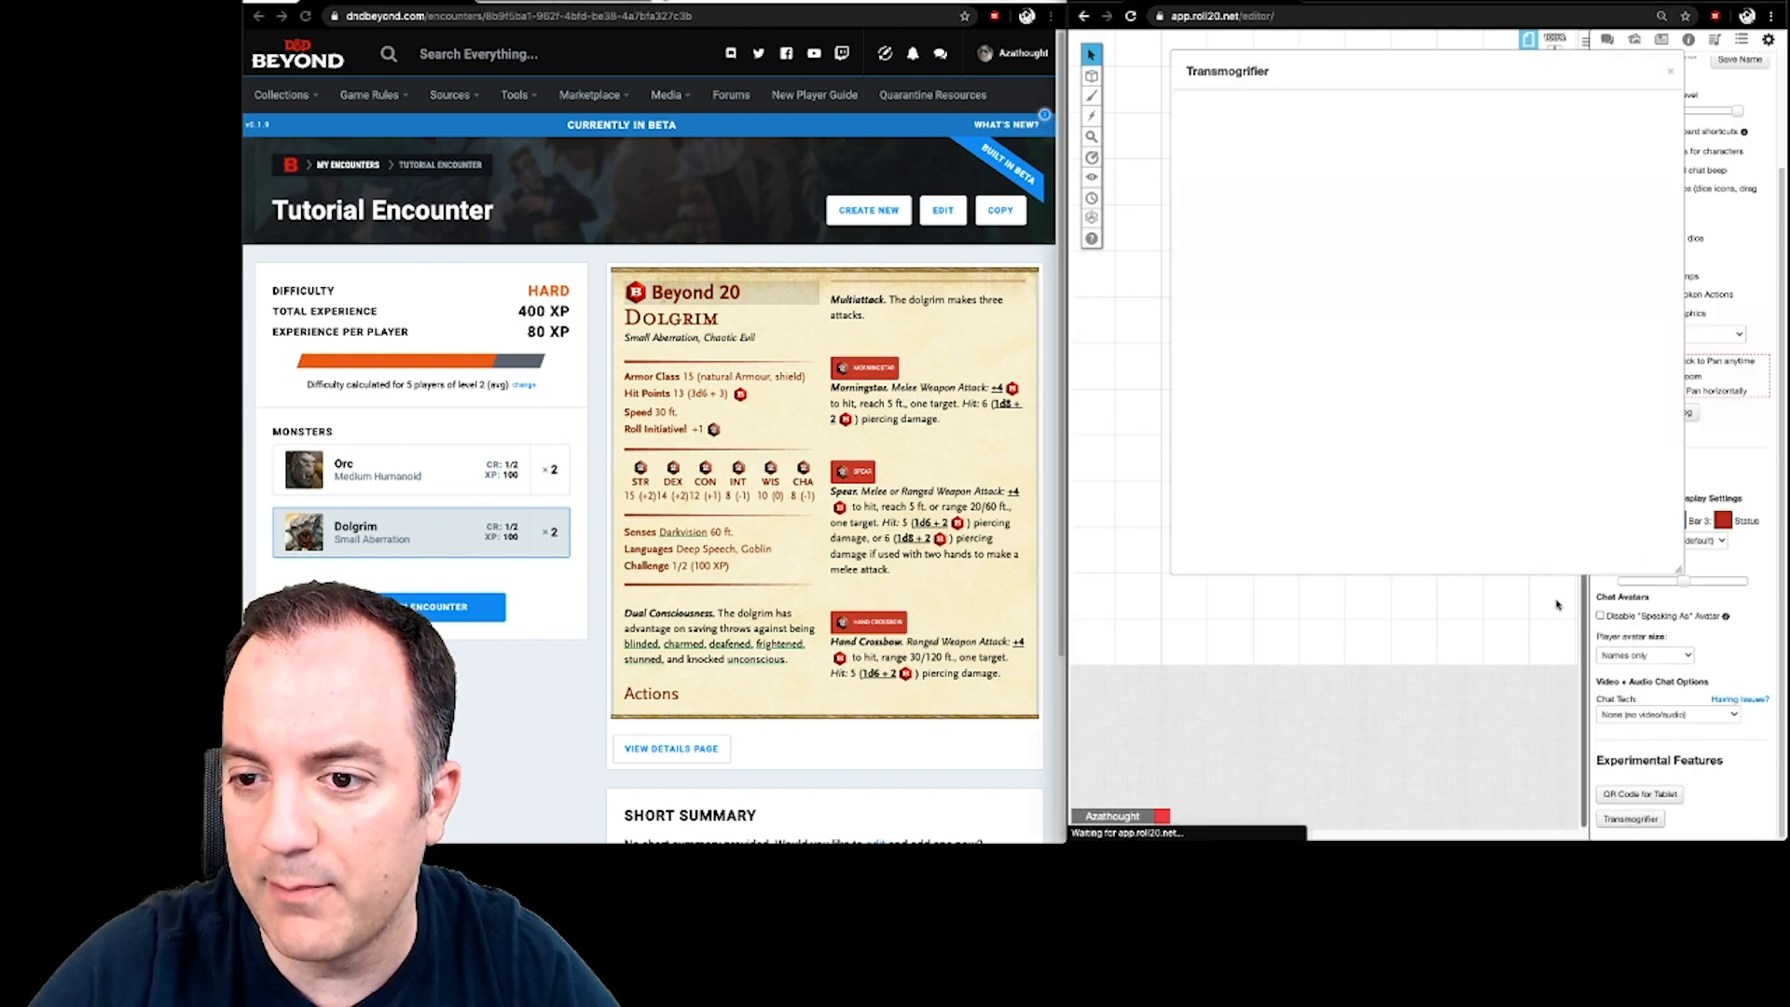
click(1253, 158)
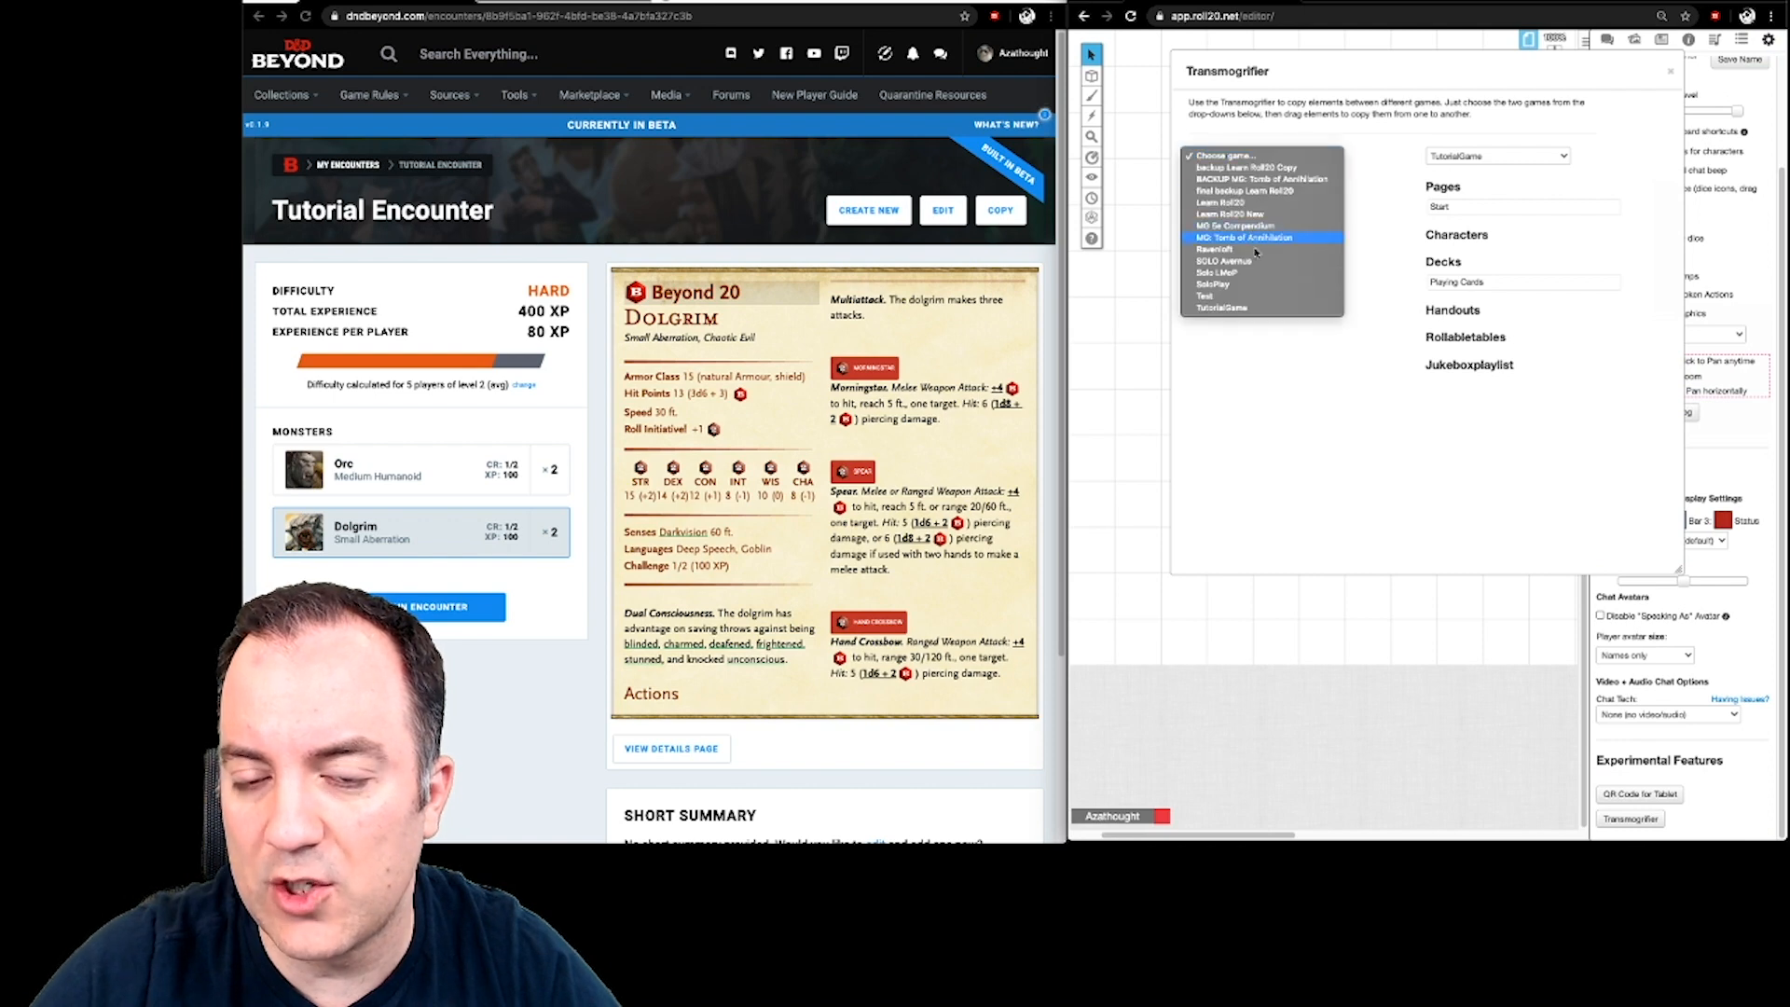
click(1254, 238)
- Find the Orc among the source game's characters, copy it into TutorialGame and close the Transmogrifier
scroll(1231, 373, down, 5)
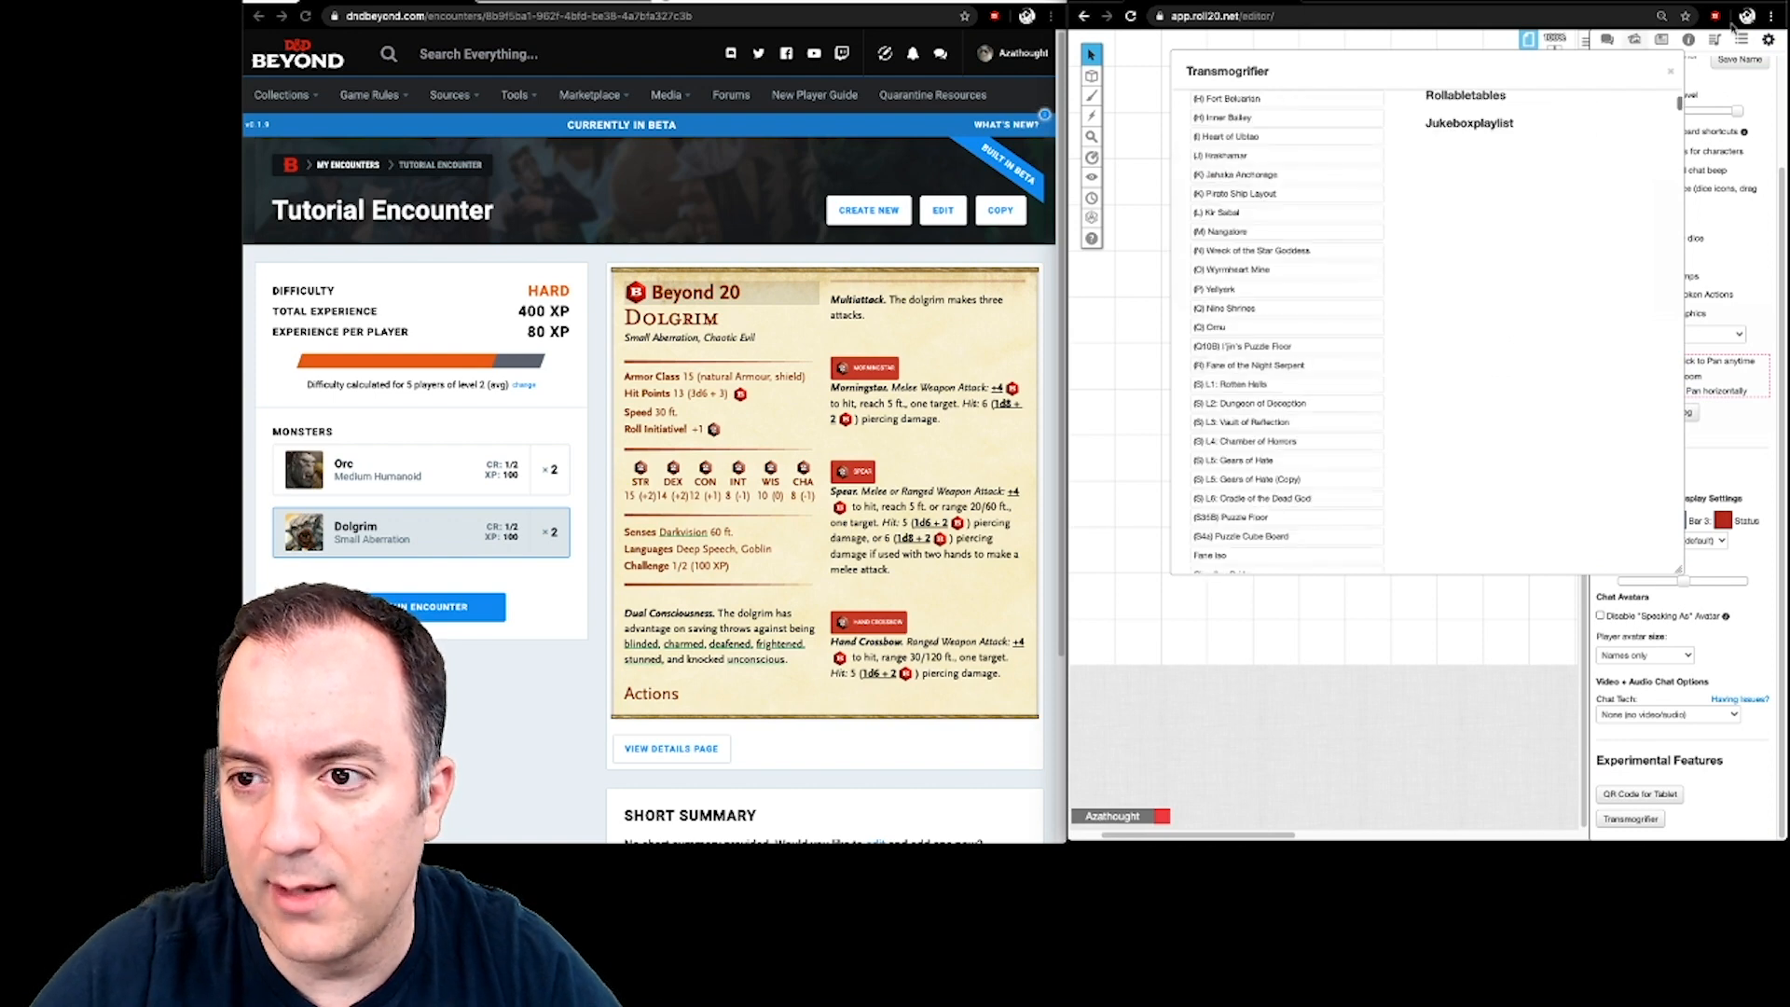
click(1774, 17)
click(1623, 276)
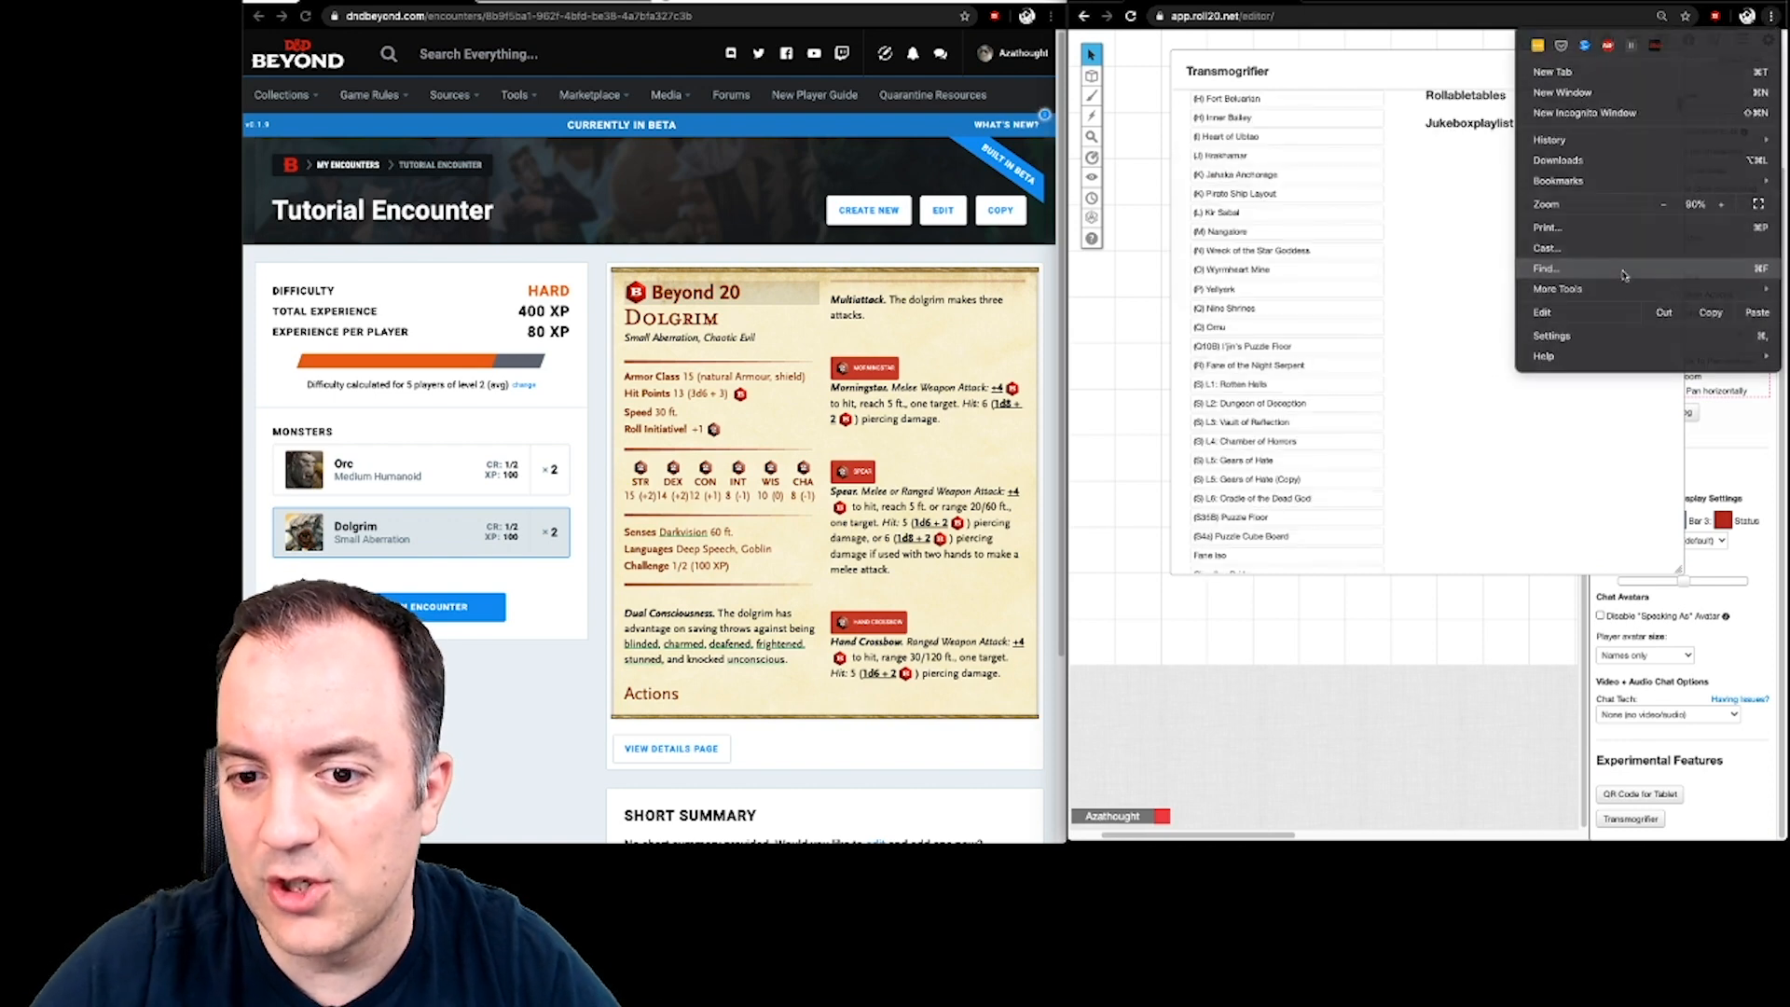
text(Orc)
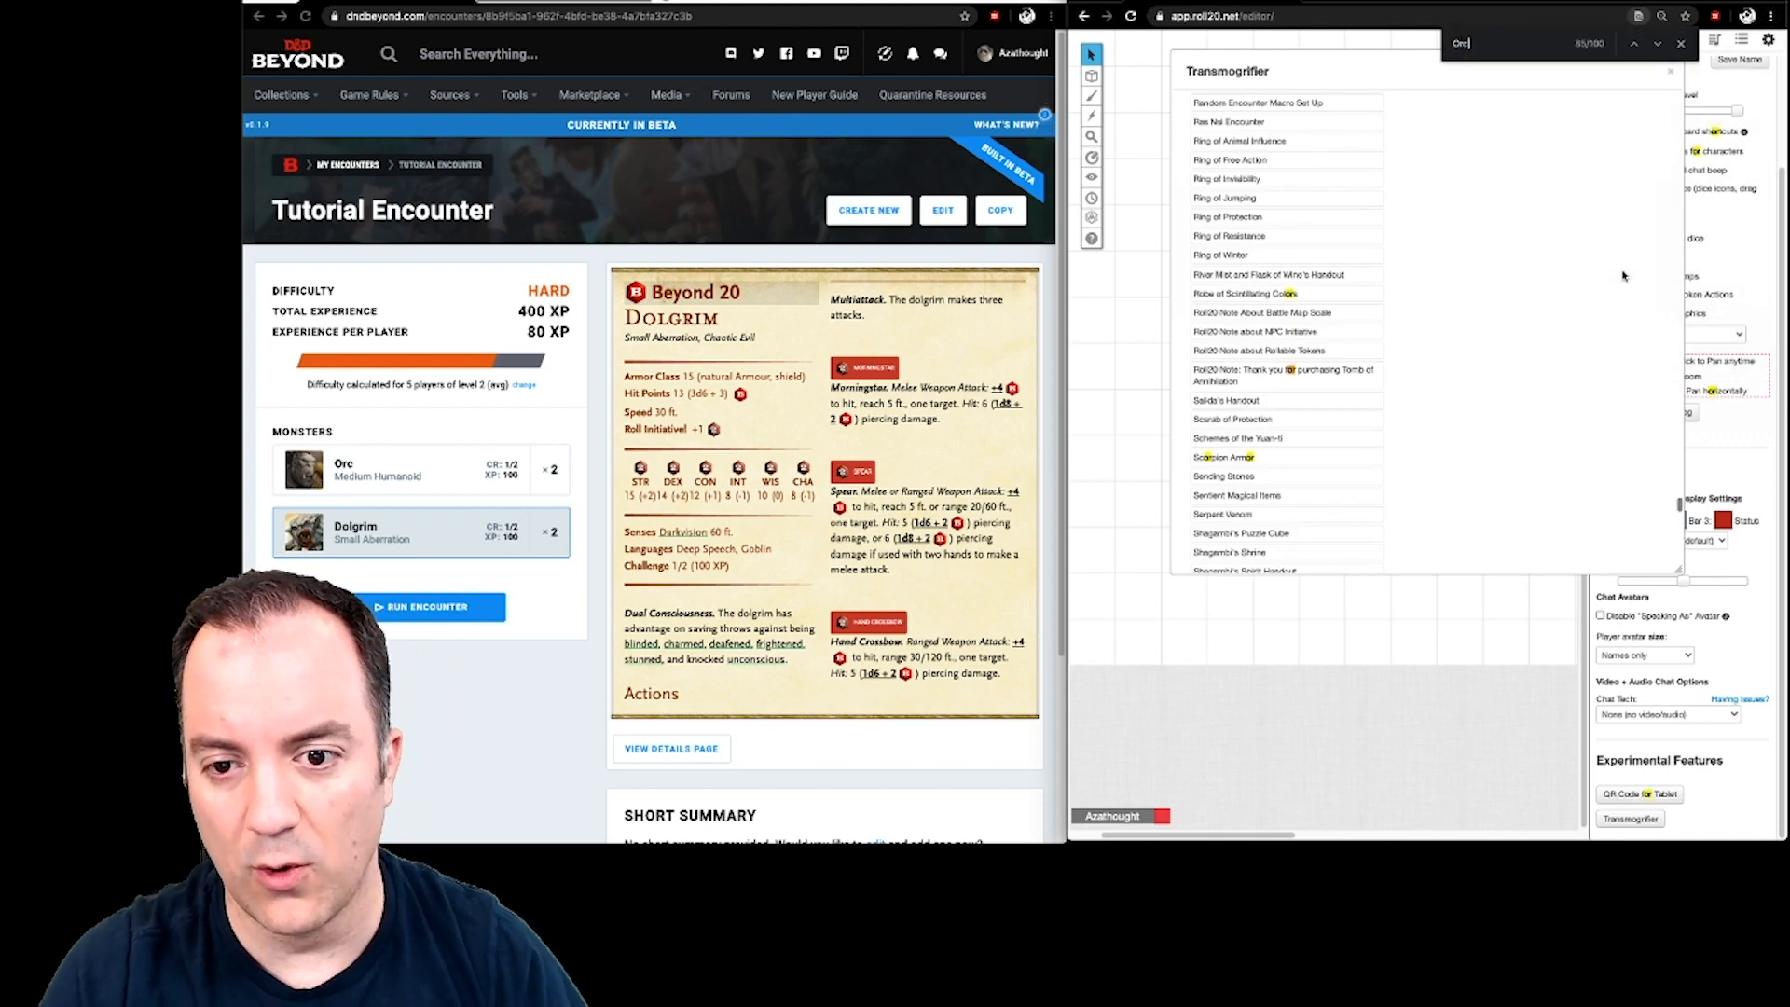
key(Return)
key(Return)
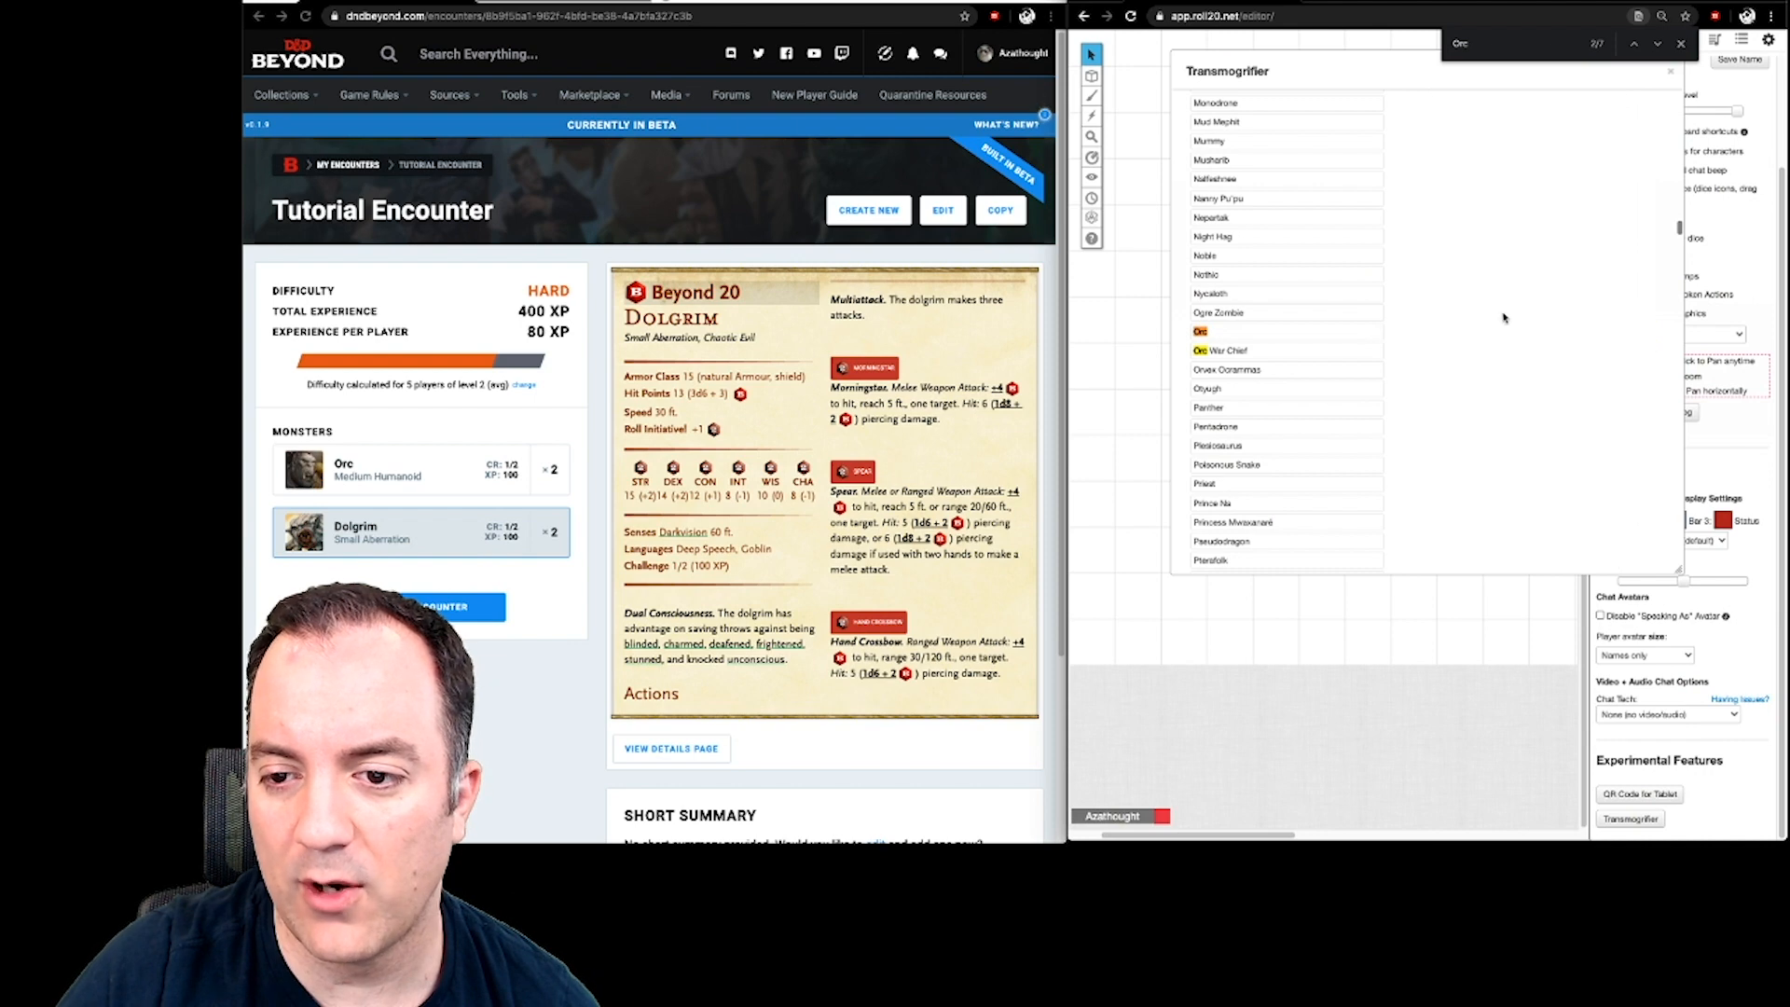
drag(1211, 332, 1480, 300)
click(1682, 43)
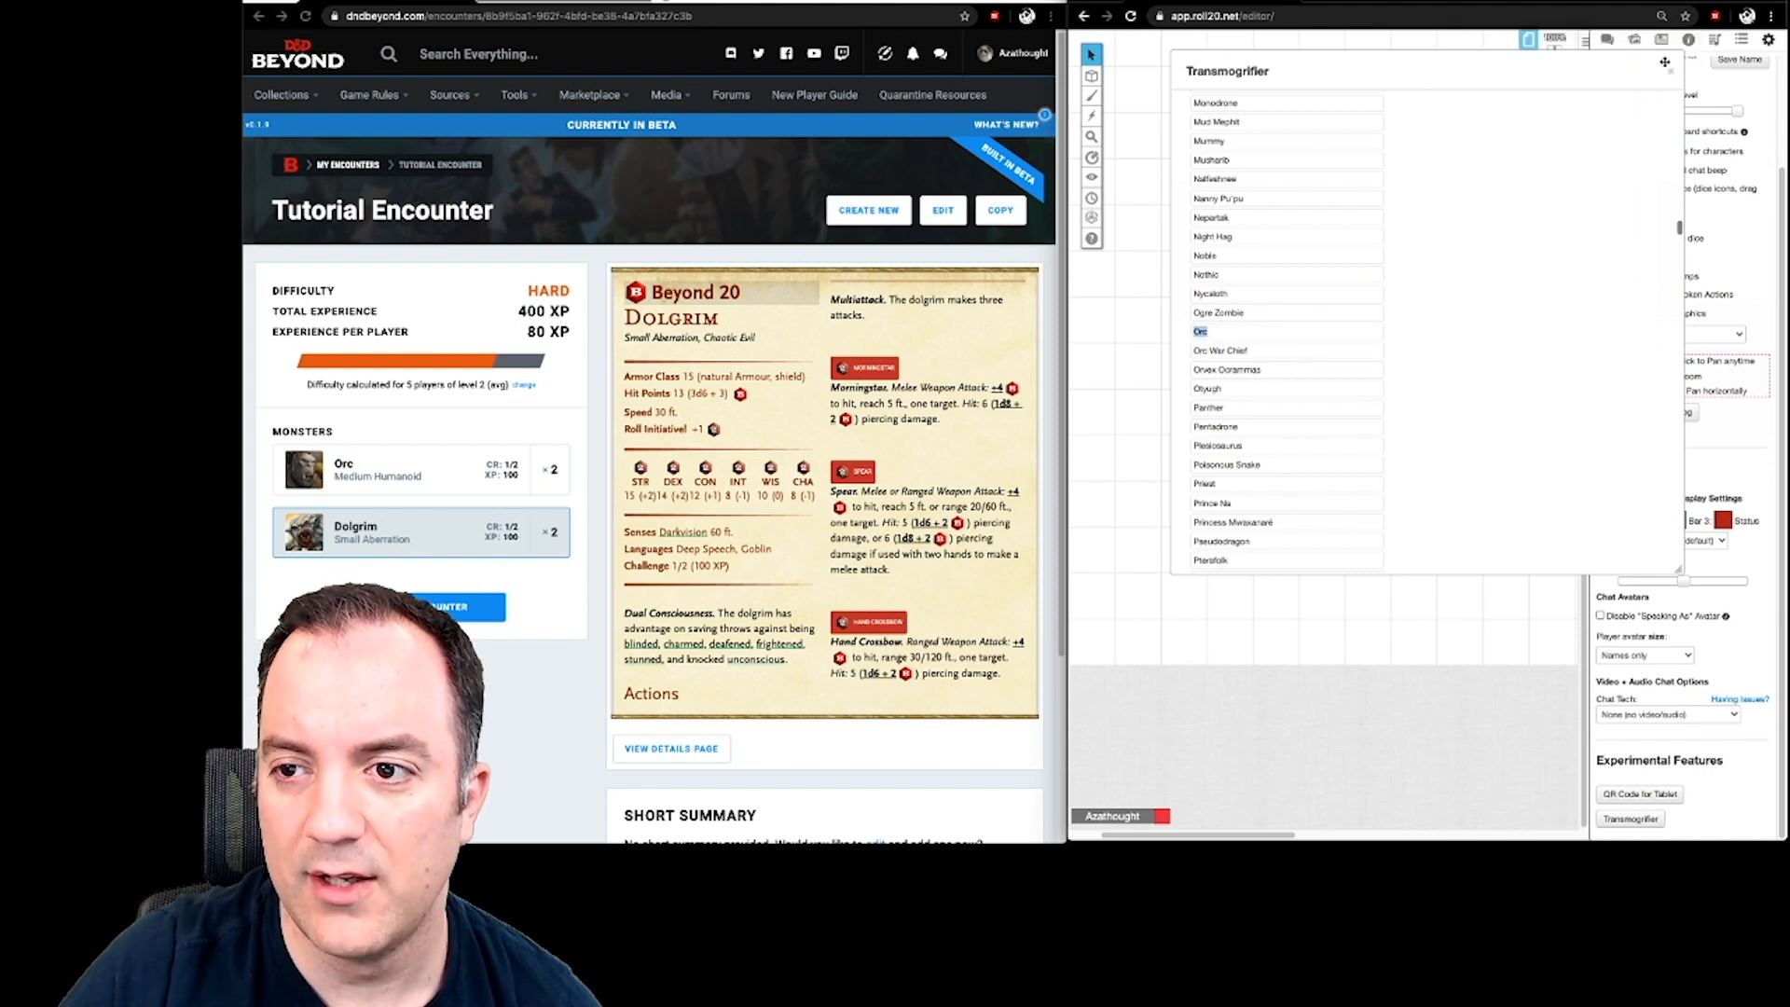
click(1670, 71)
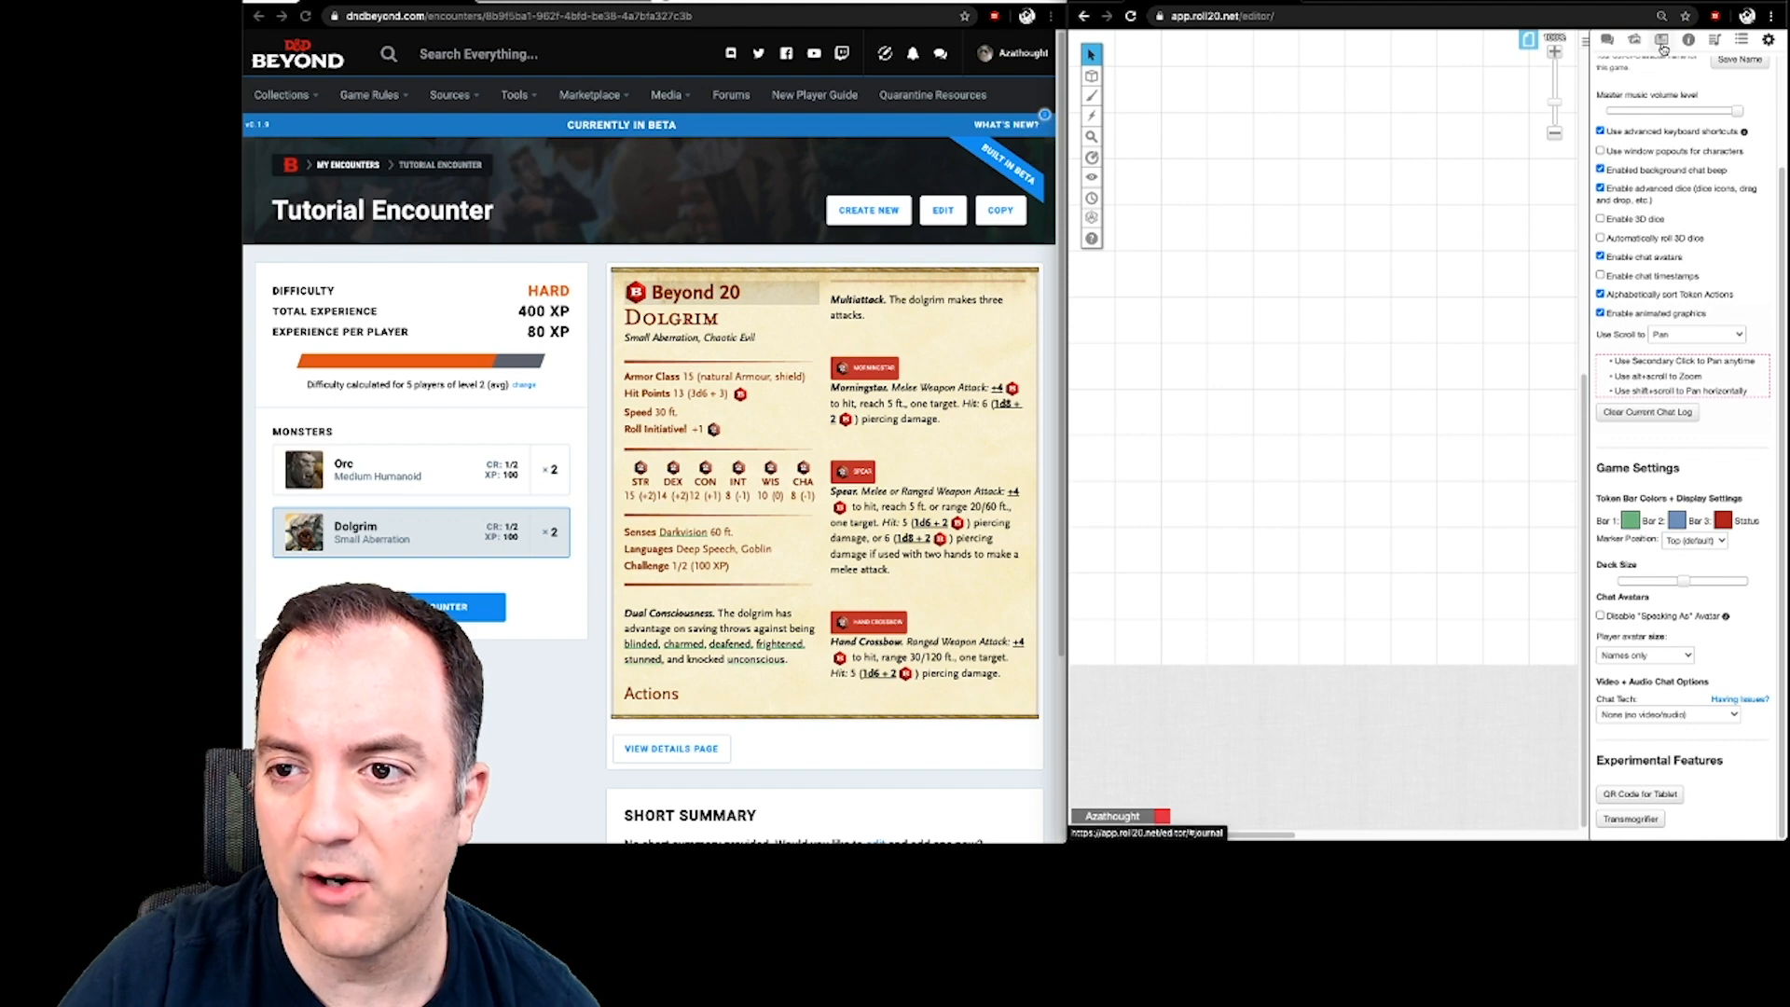
- Rename the journal's Characters folder to Monsters
click(1659, 41)
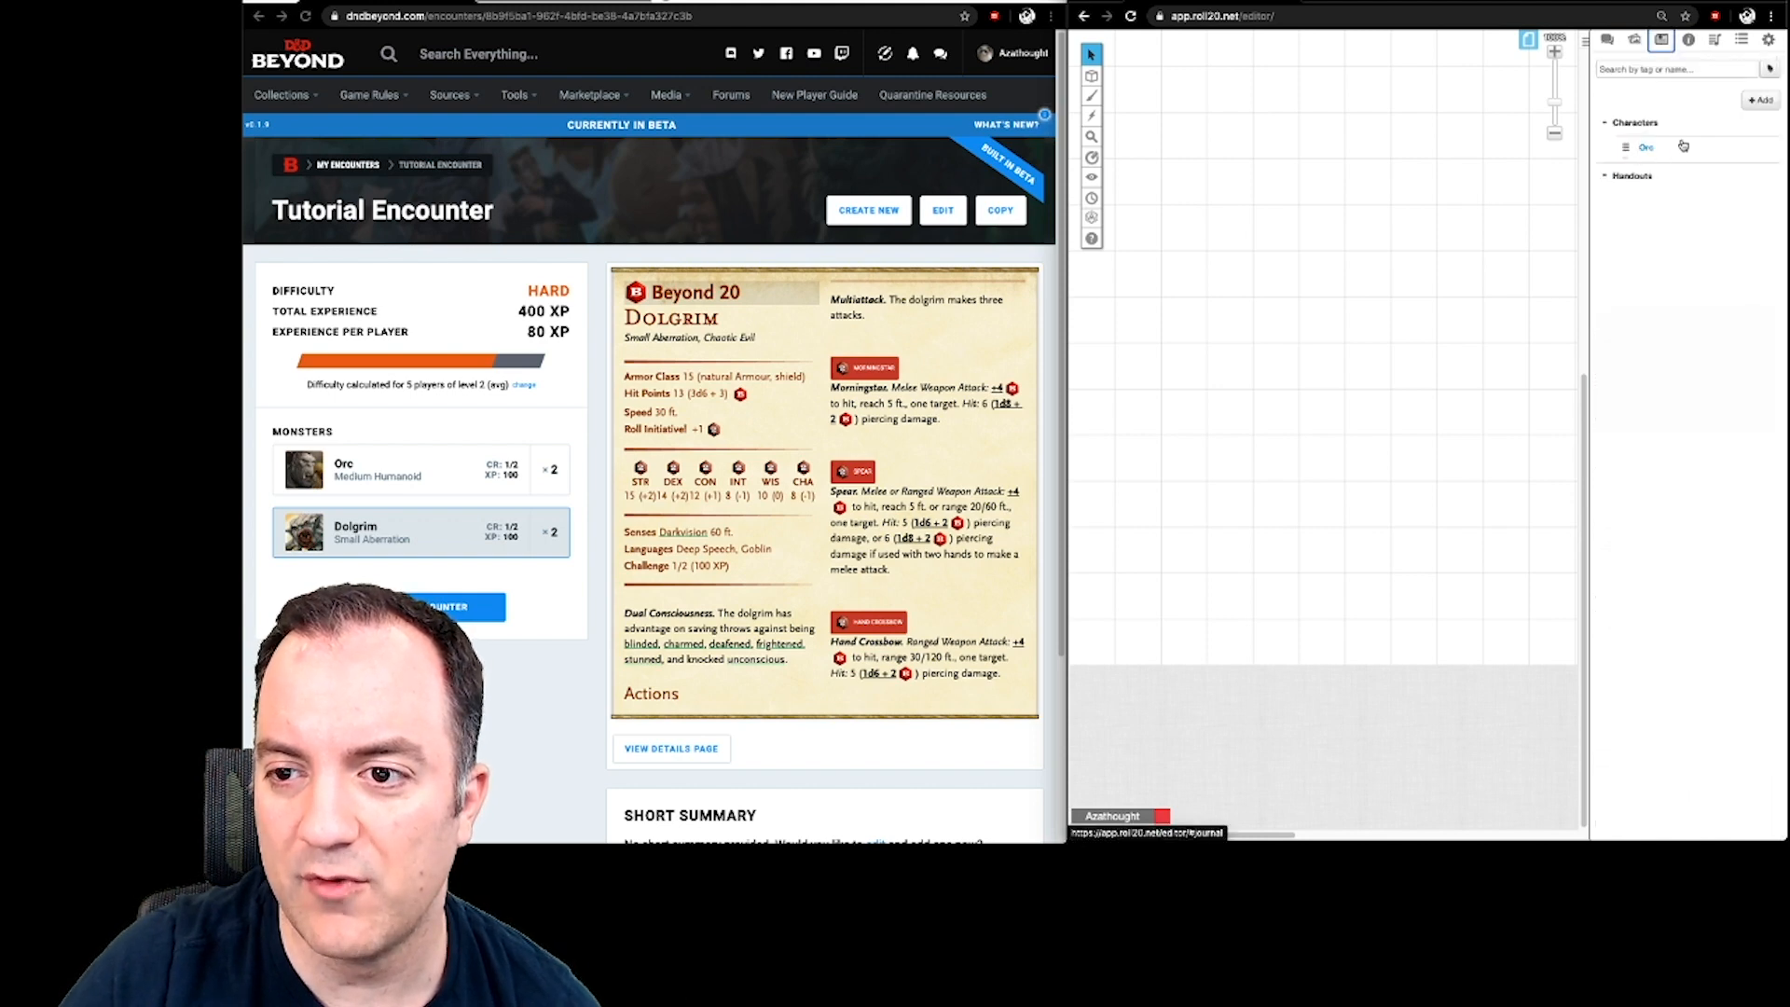
right_click(1641, 124)
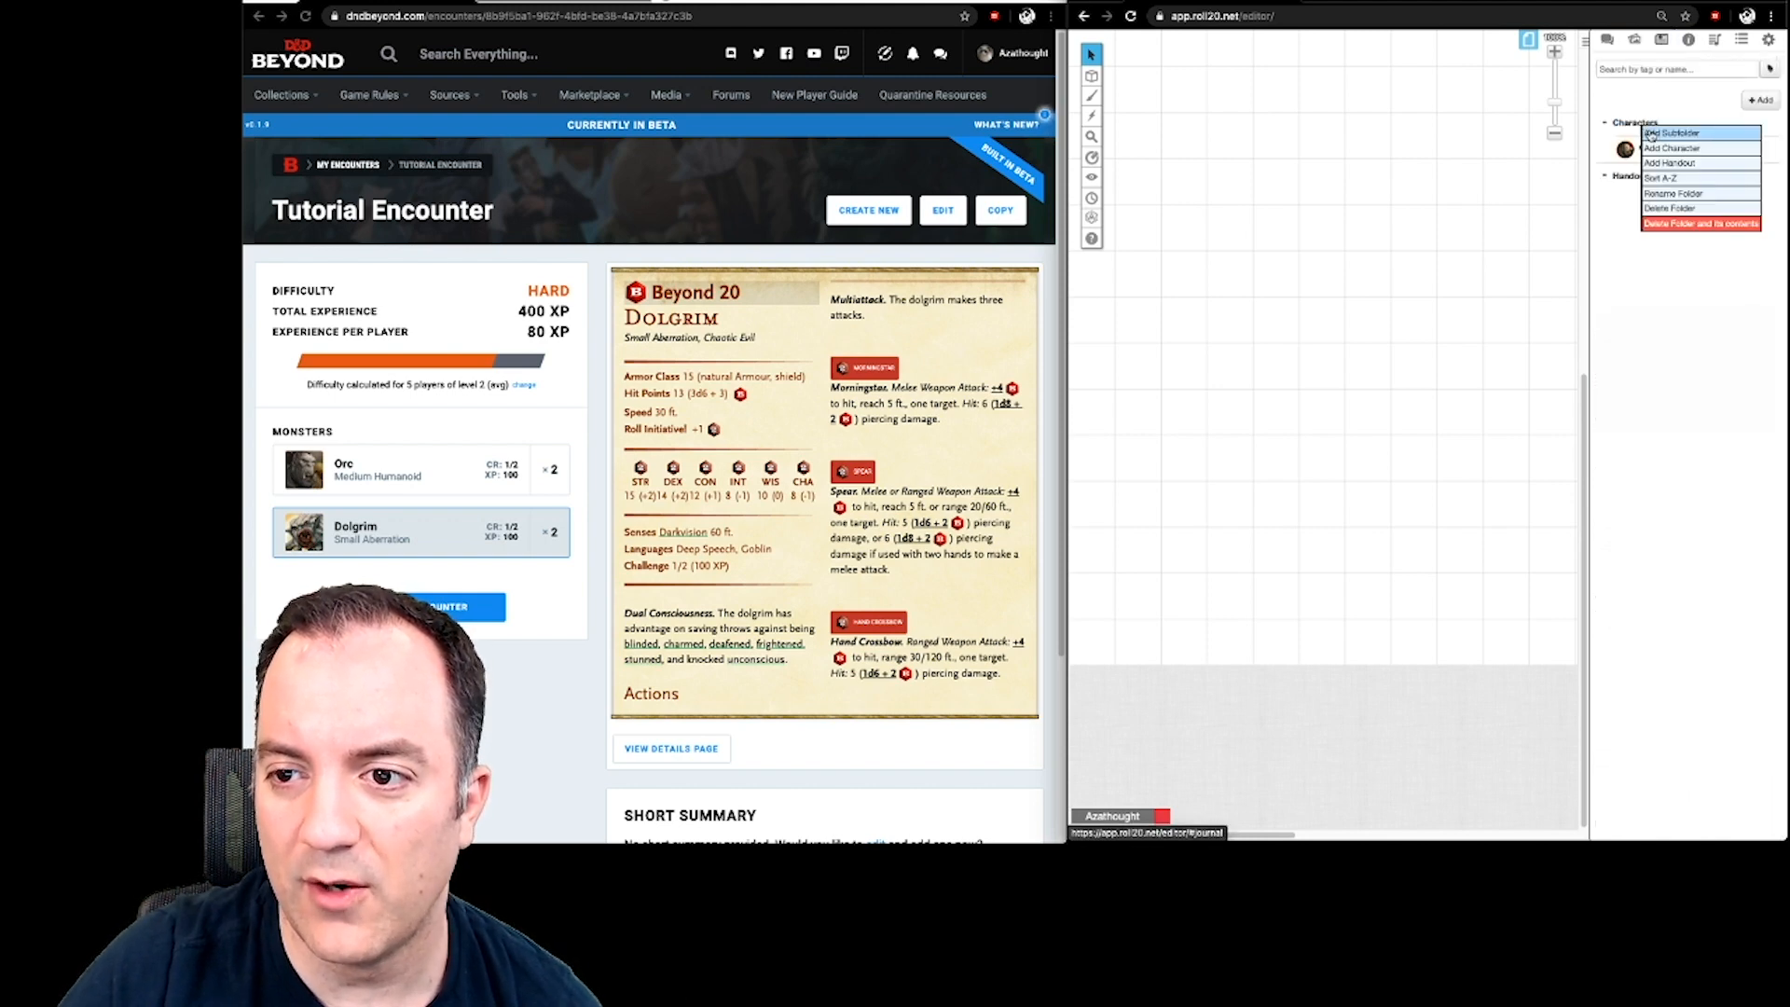
click(1684, 194)
text(Monst)
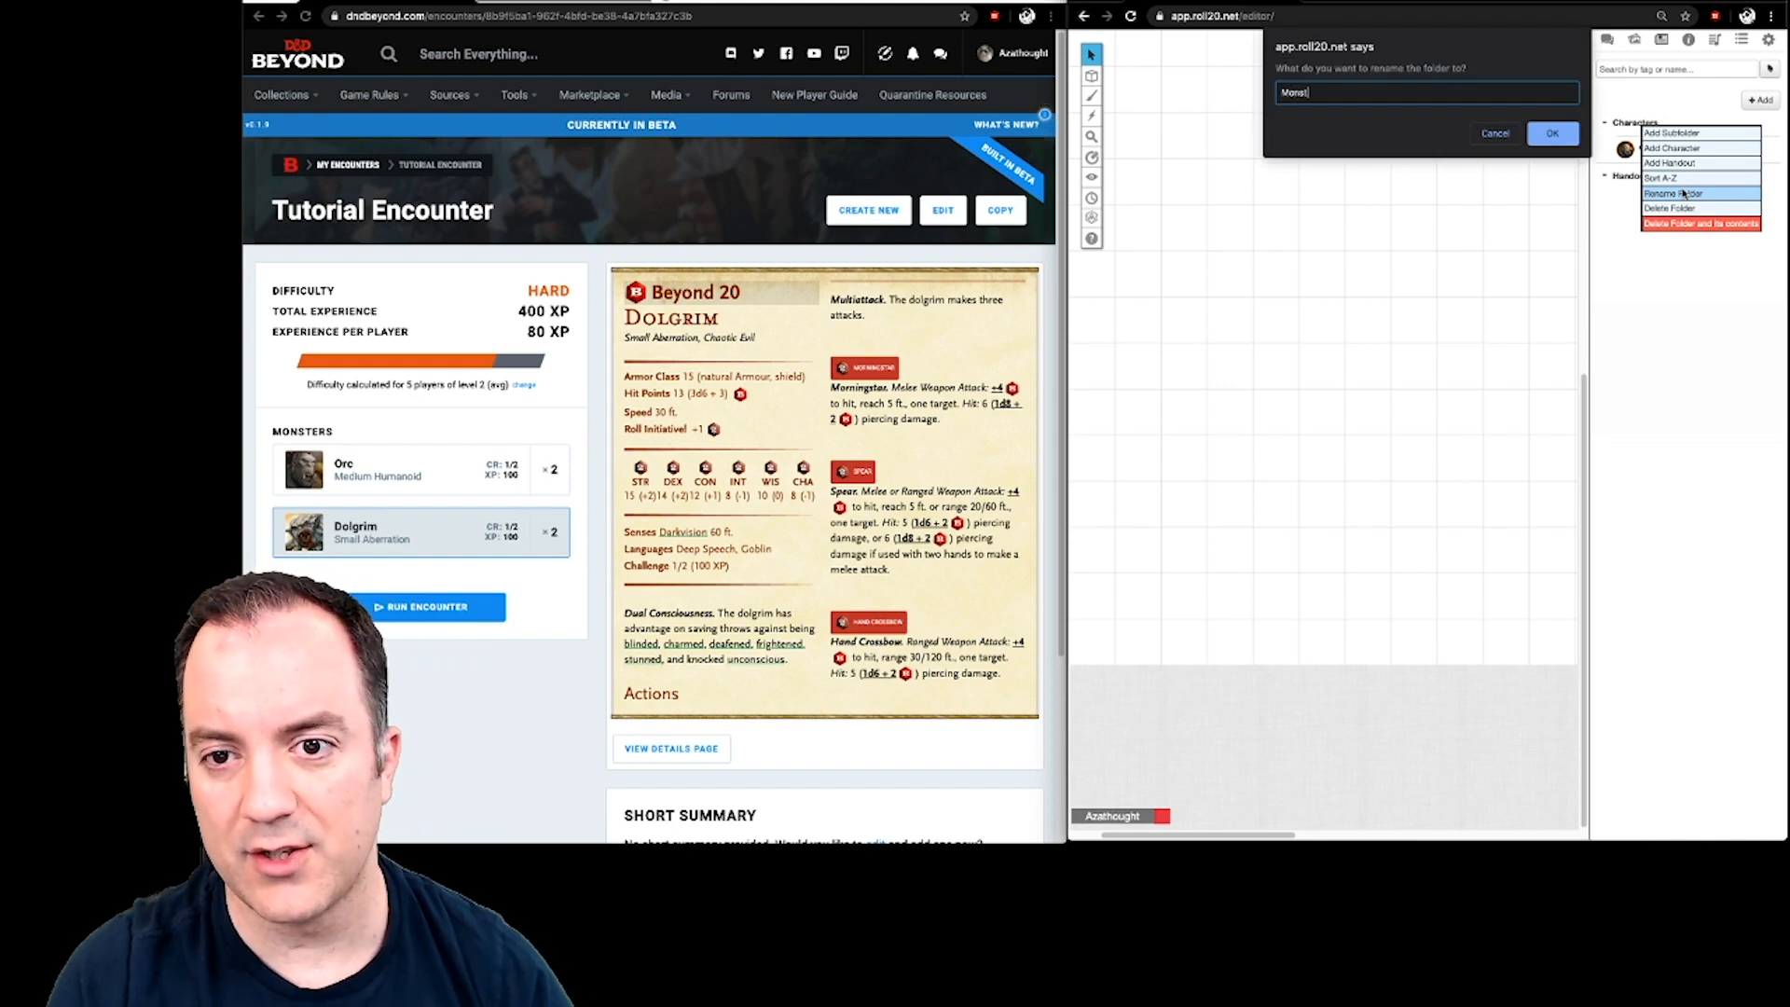
text(ers)
key(Return)
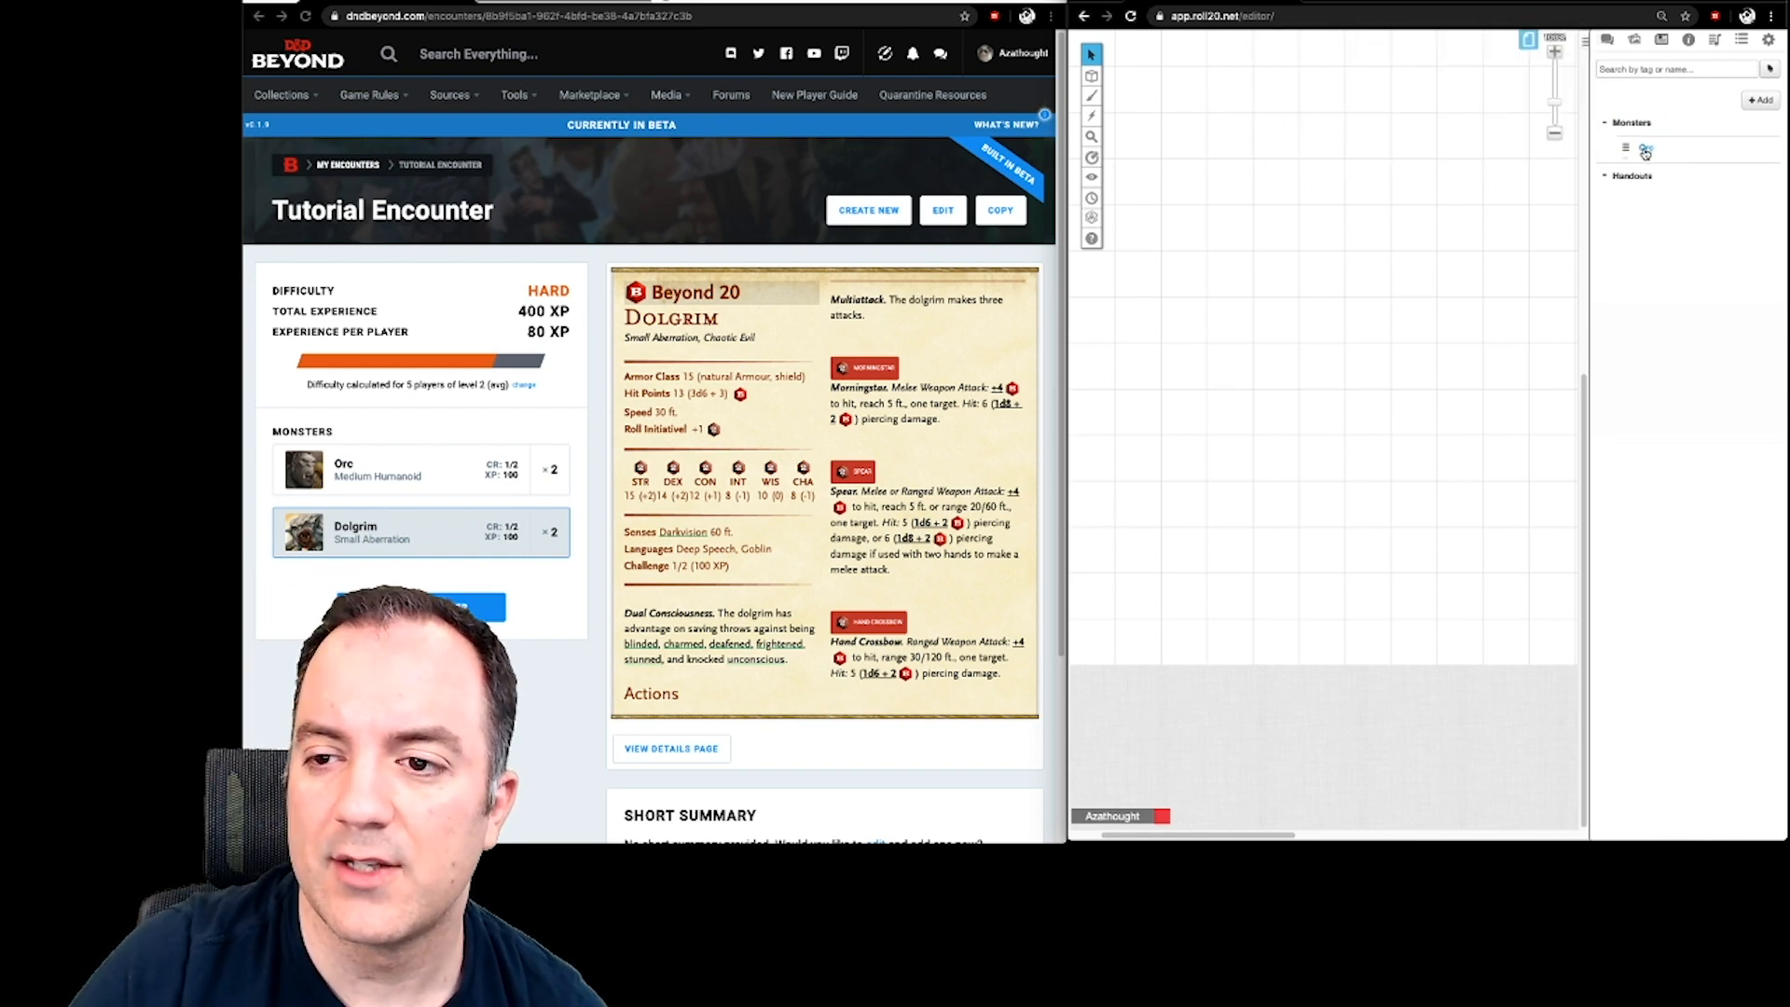
- Place an Orc token on the map from the journal and put a duplicate of it beside the first
drag(1651, 156, 1273, 227)
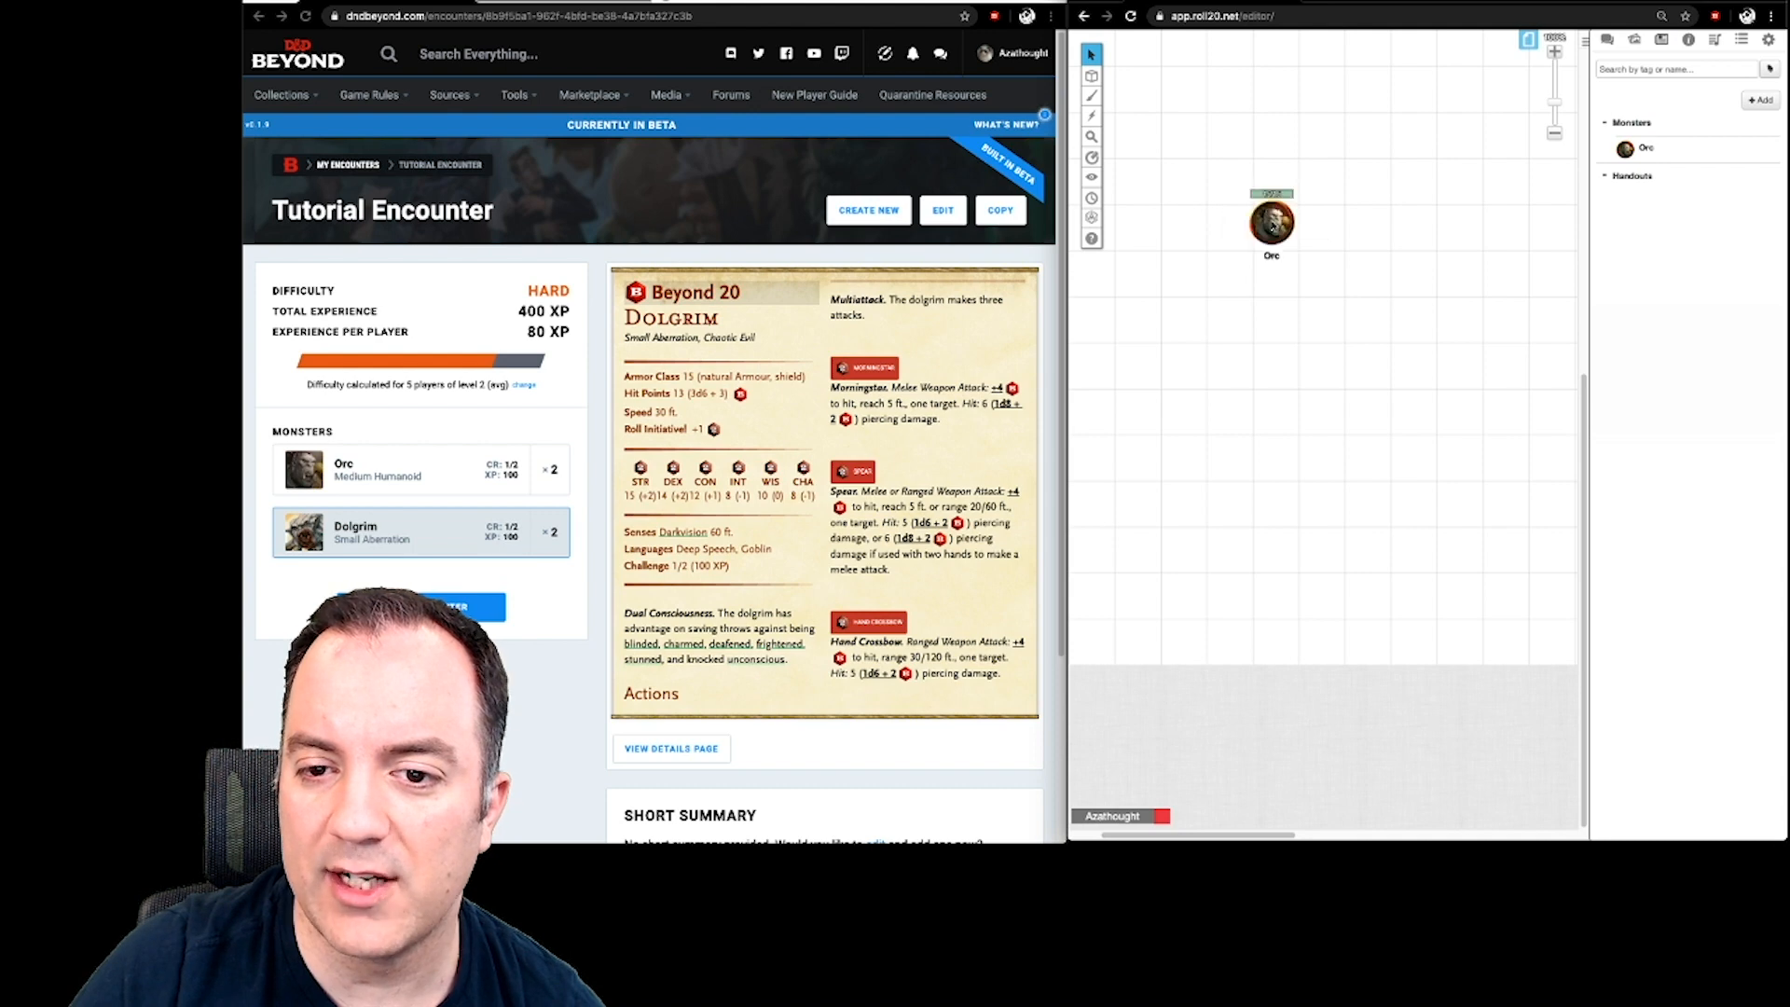
click(1280, 235)
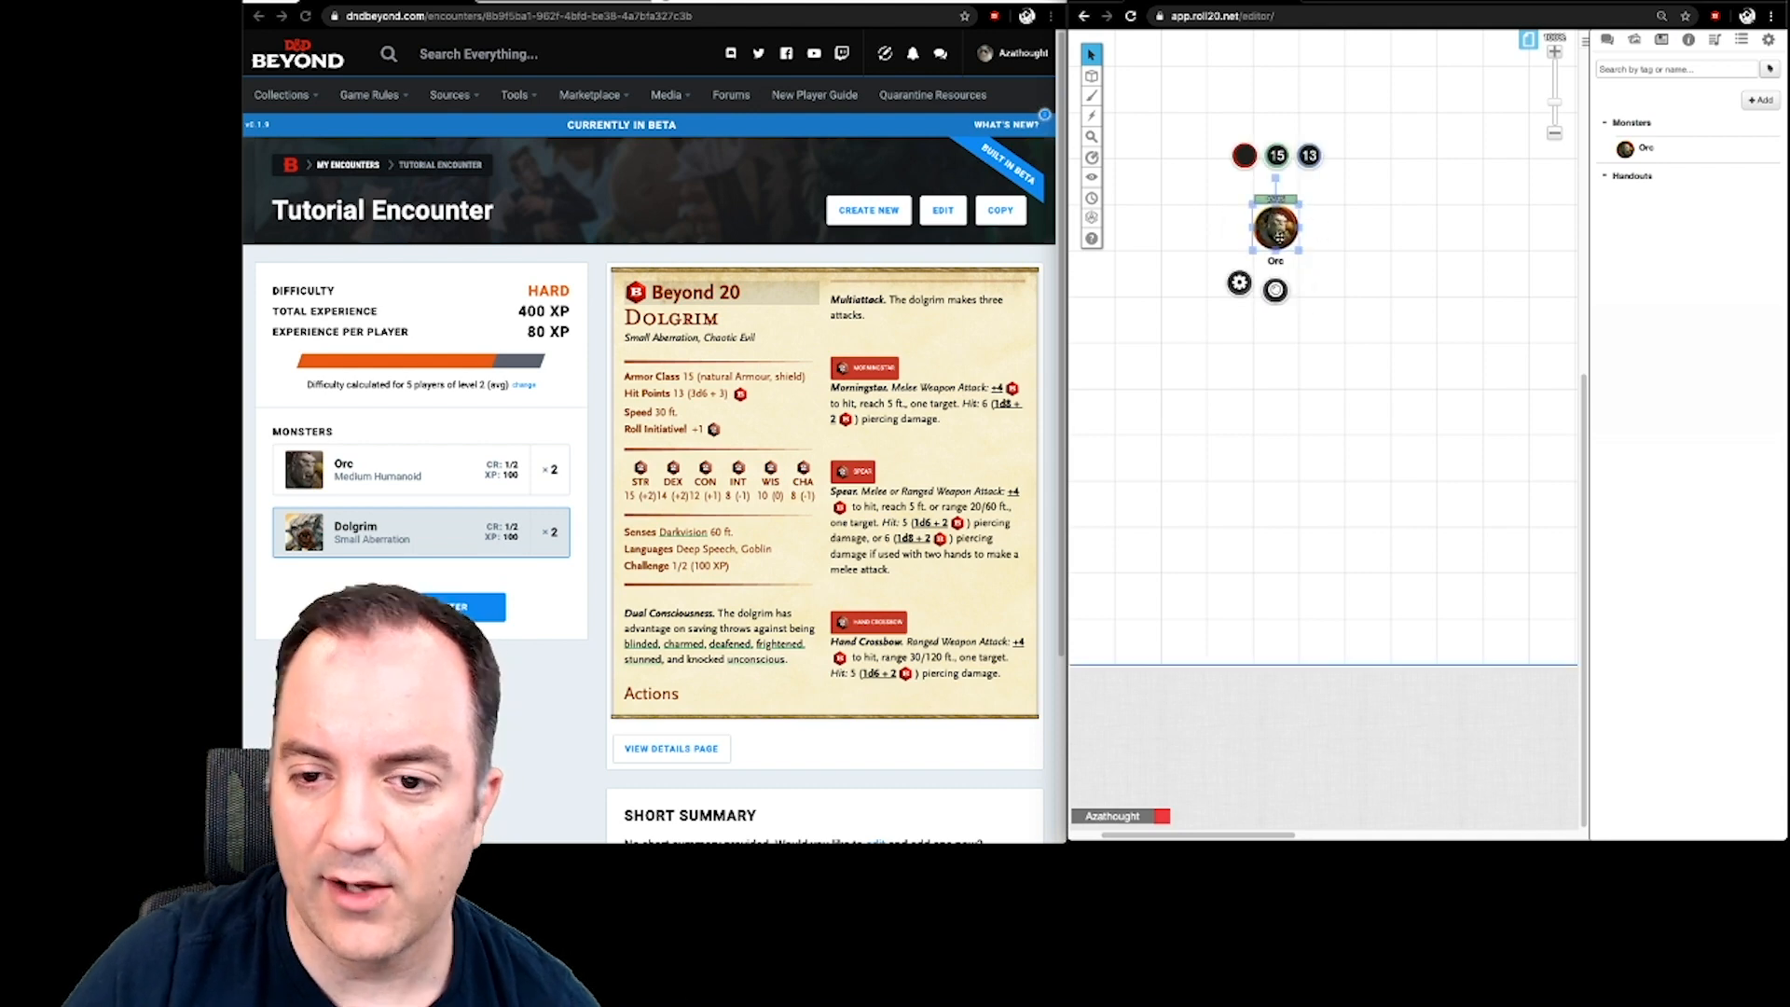
key(ctrl+c)
key(ctrl+v)
drag(1347, 233, 1368, 231)
click(1363, 380)
- Examine the first Orc token's character sheet, including its stats and actions, and close it
click(1276, 224)
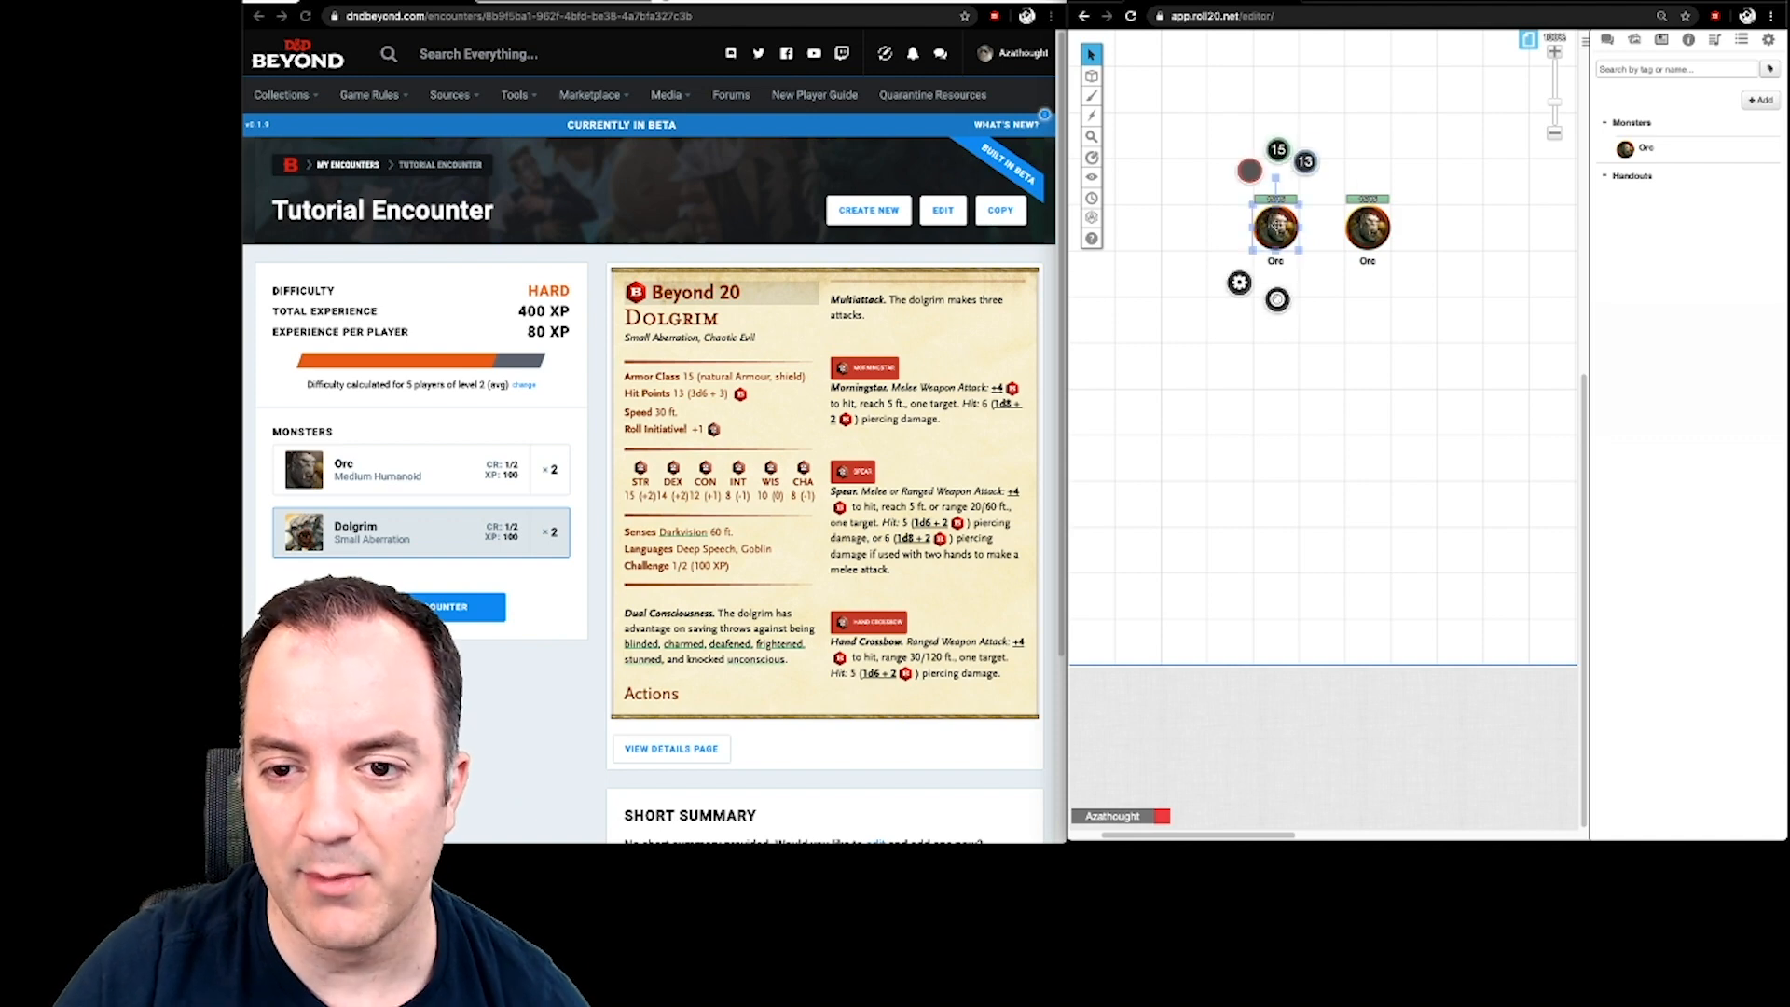
double_click(1276, 225)
click(1253, 111)
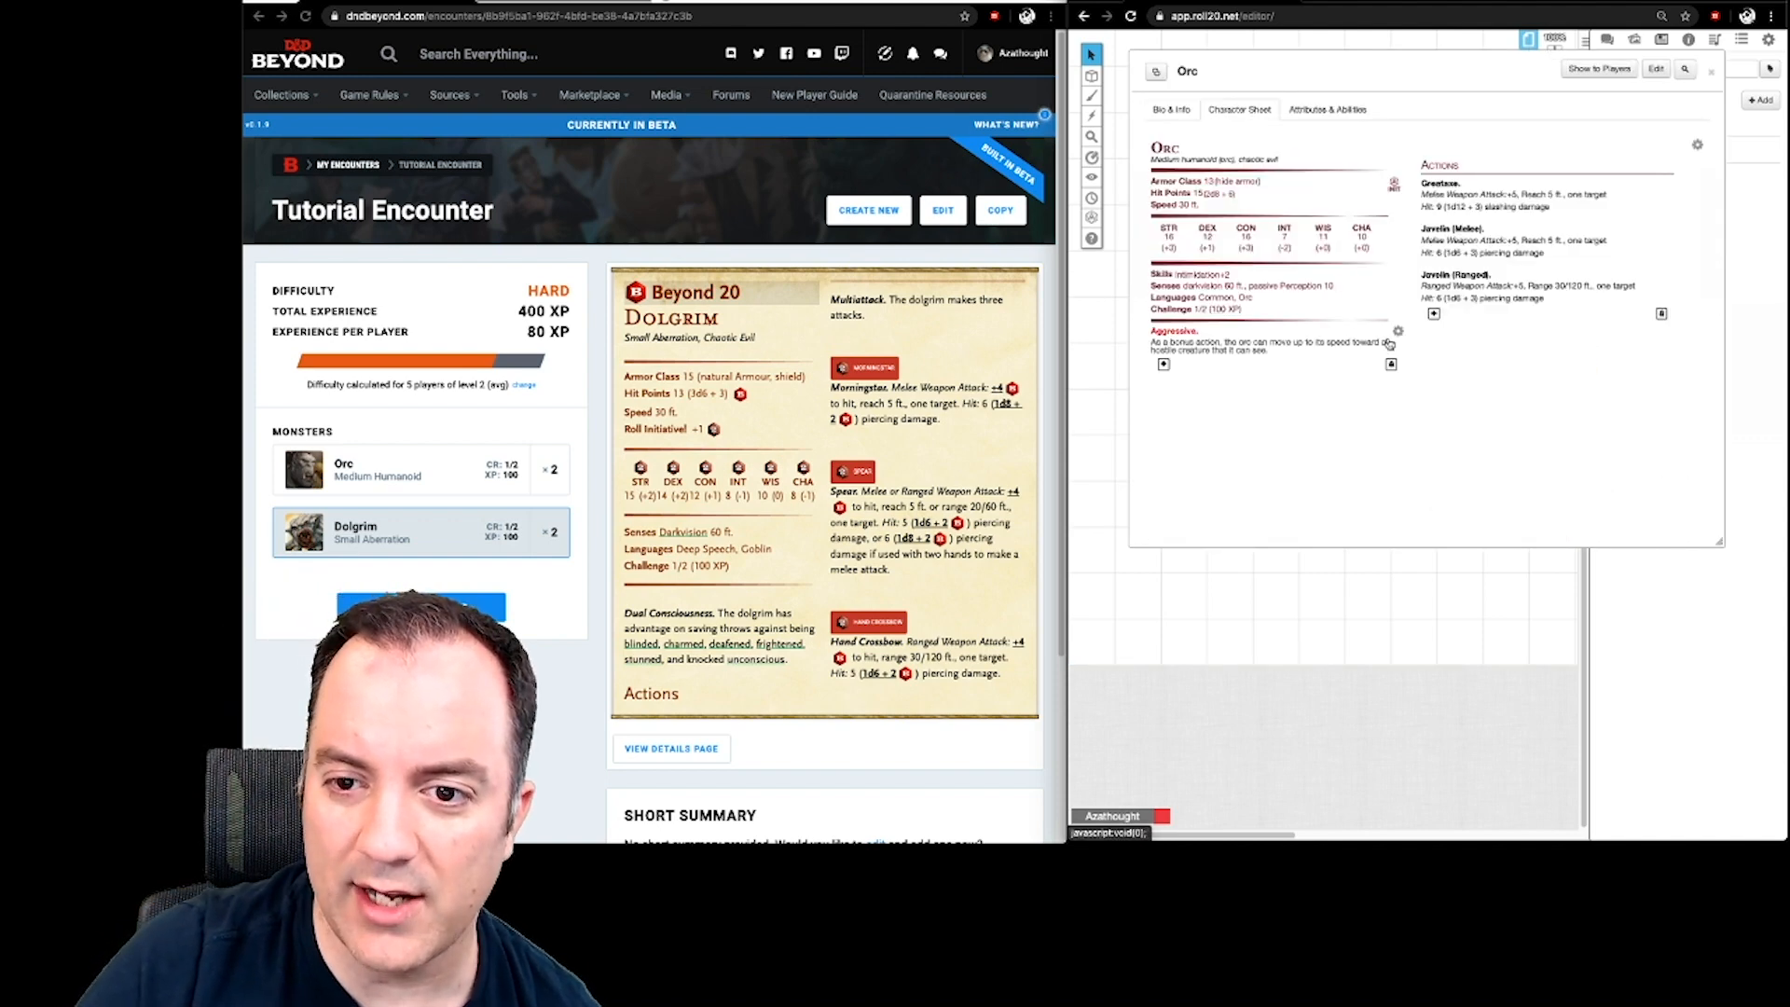
click(1711, 72)
click(1371, 439)
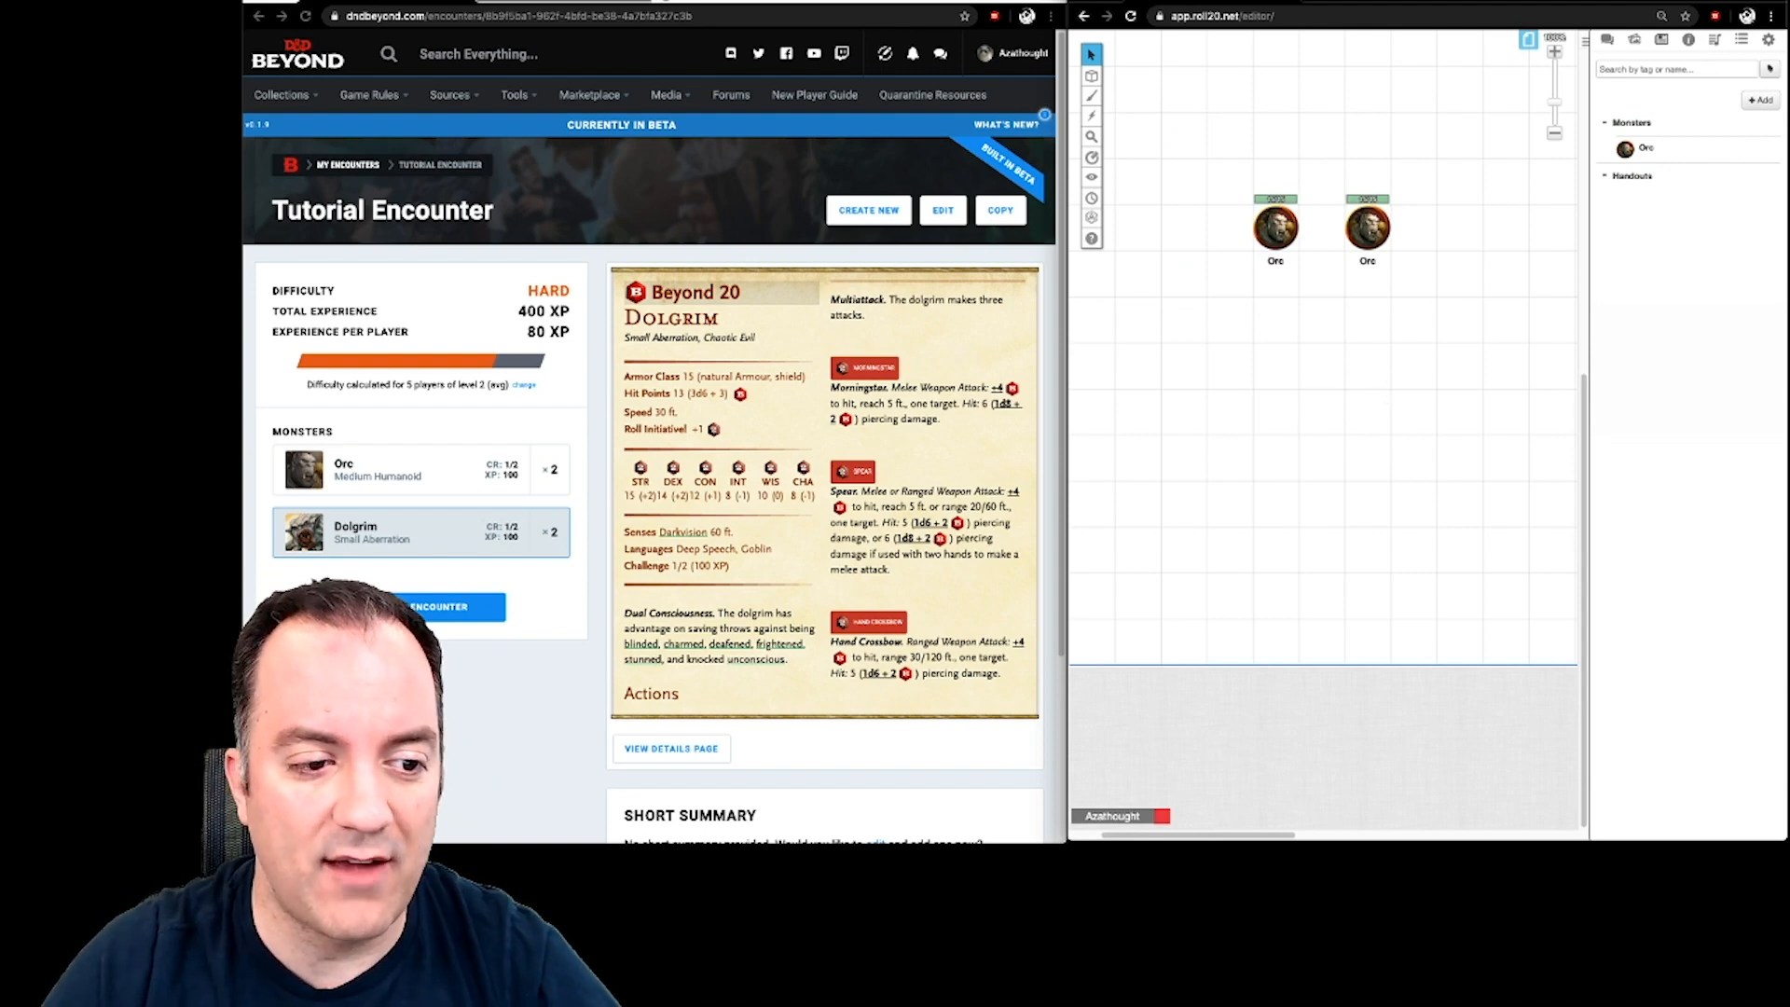
- Switch to D&D Beyond and open the Dolgrim's full monster page from the encounter
scroll(678, 594, down, 2)
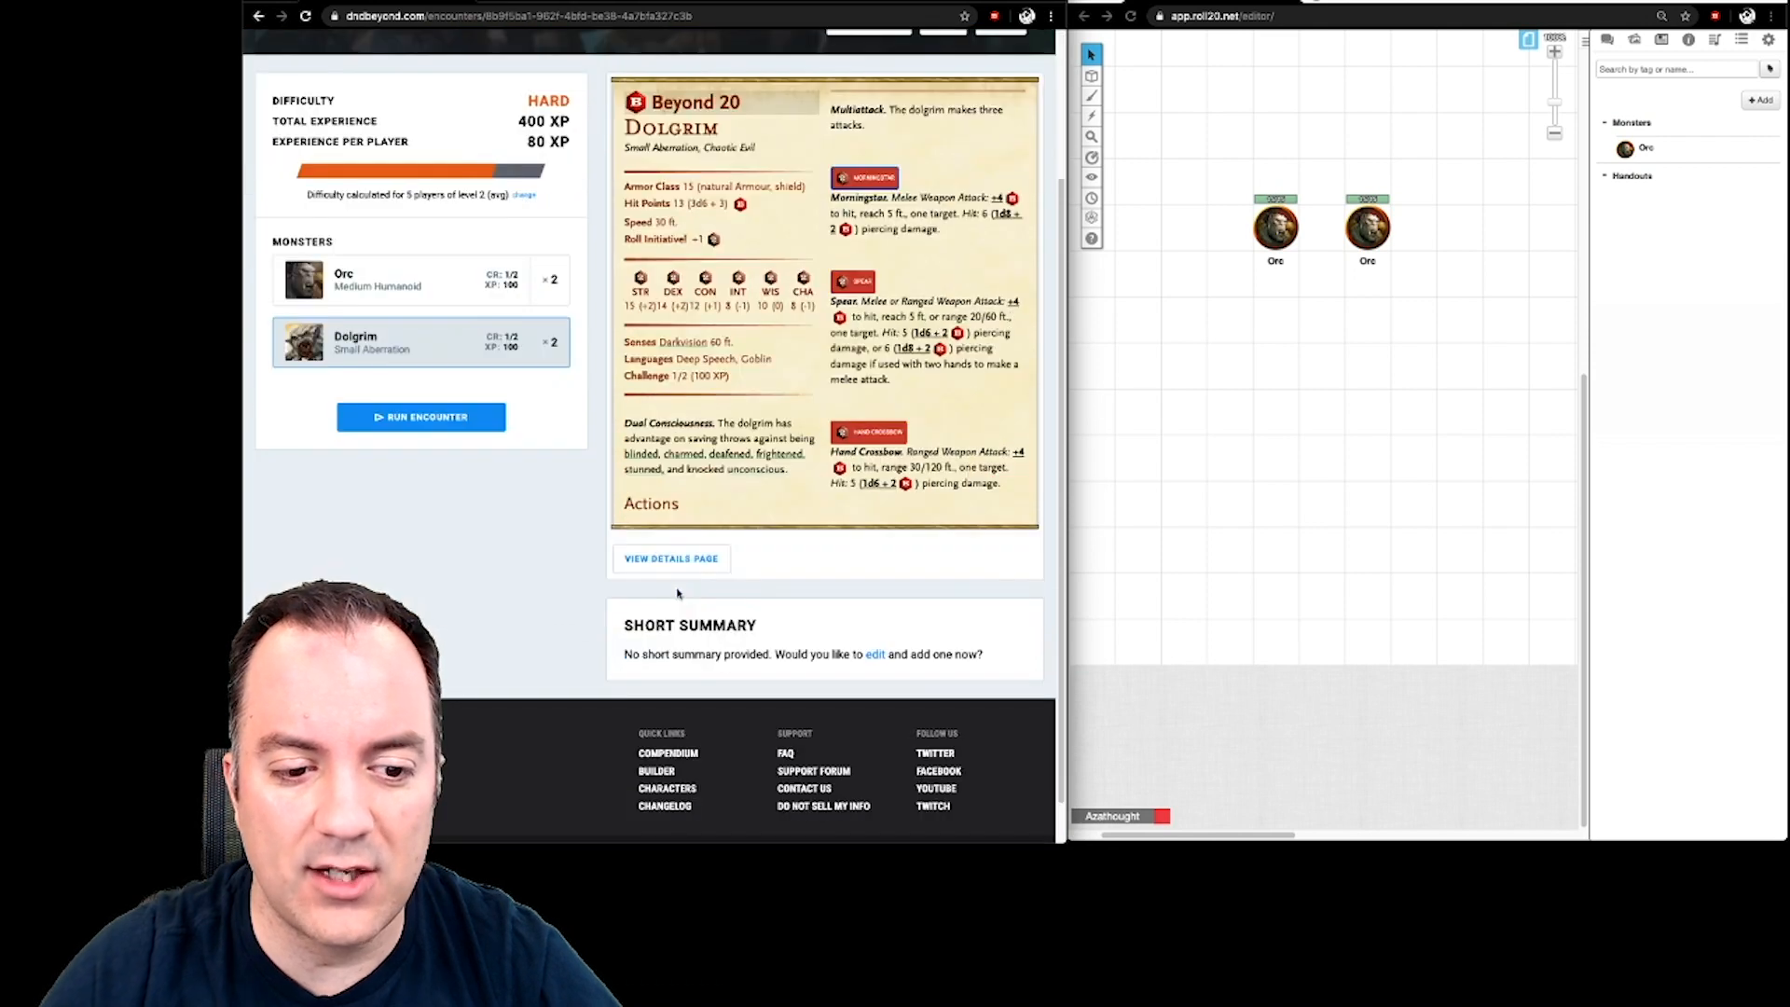
click(375, 328)
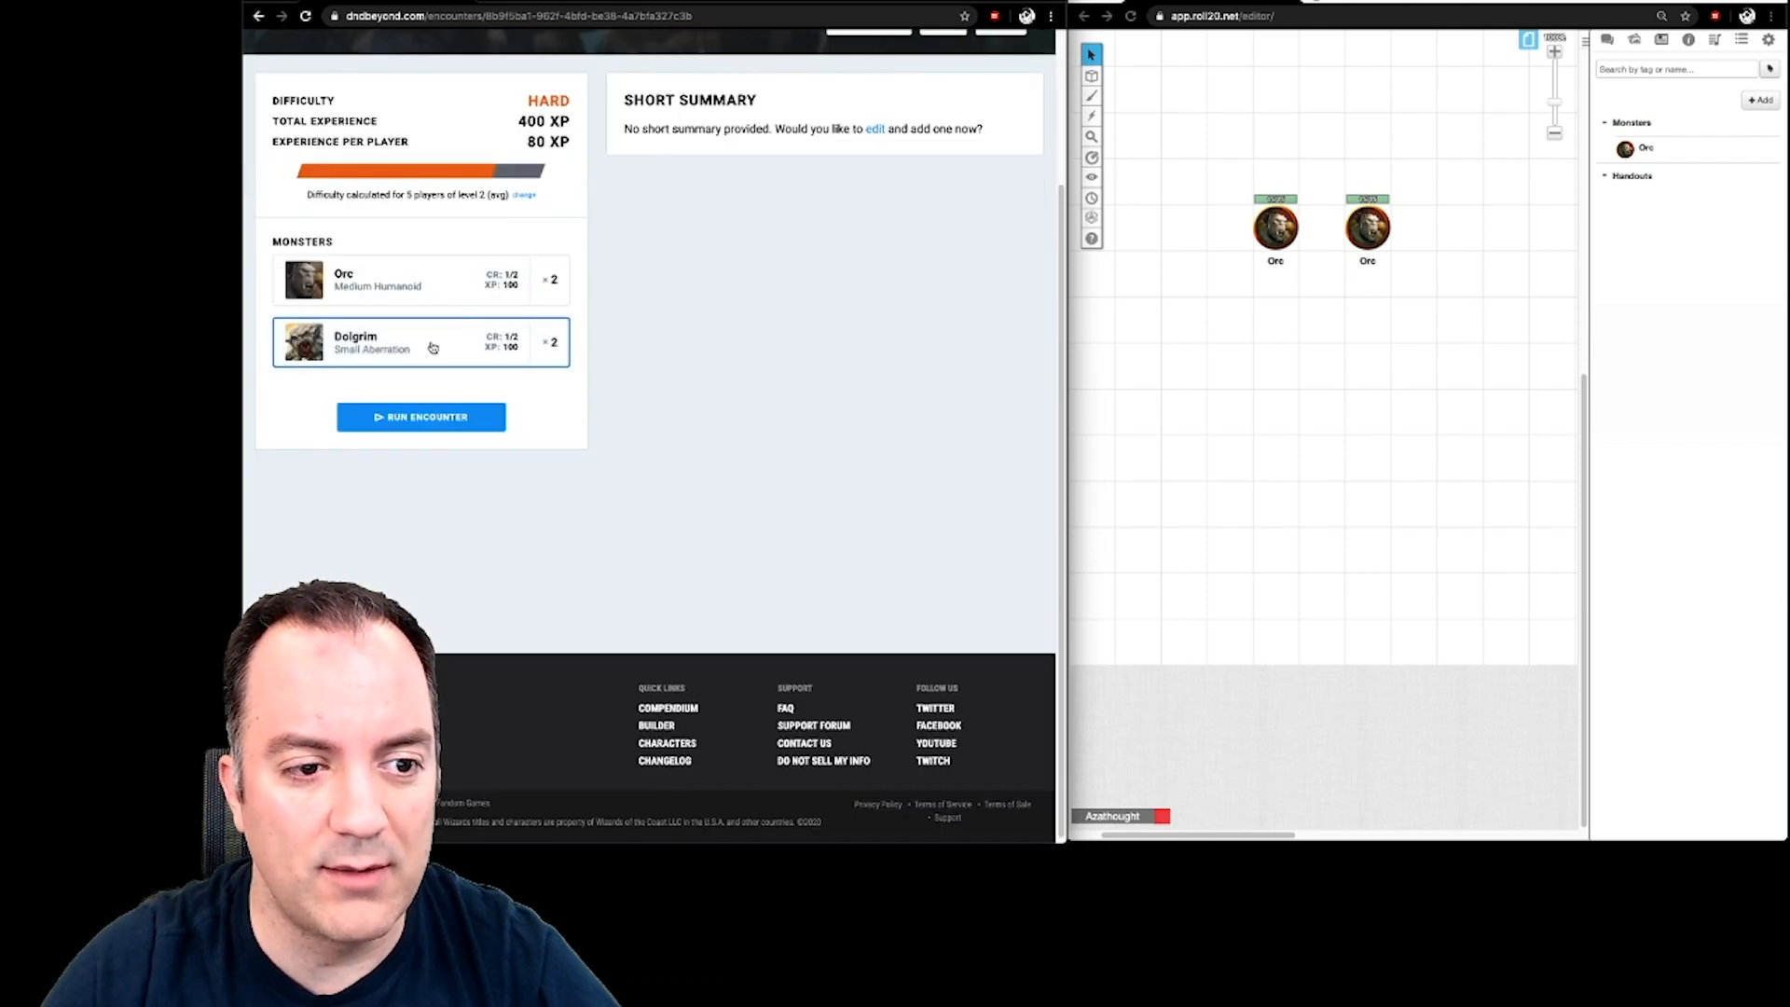
click(432, 348)
shift+click(689, 132)
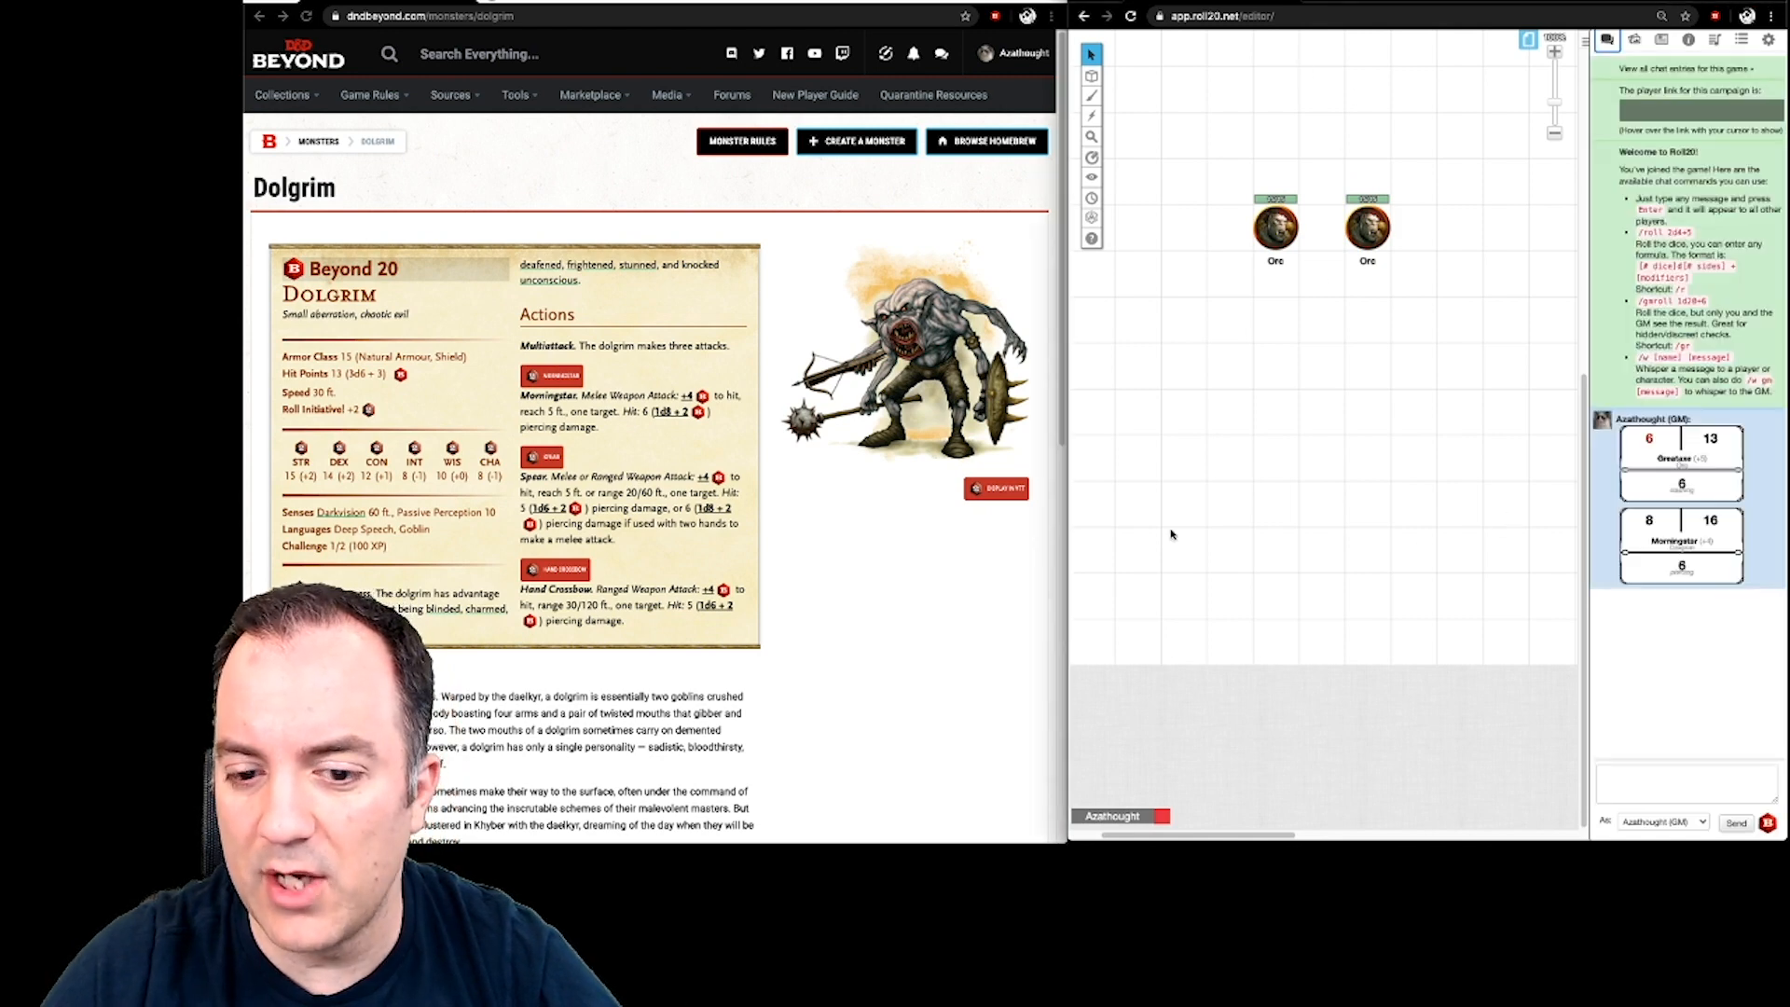
- Display the Dolgrim's picture in the Roll20 chat and save a copy of the image to the desktop
click(1006, 501)
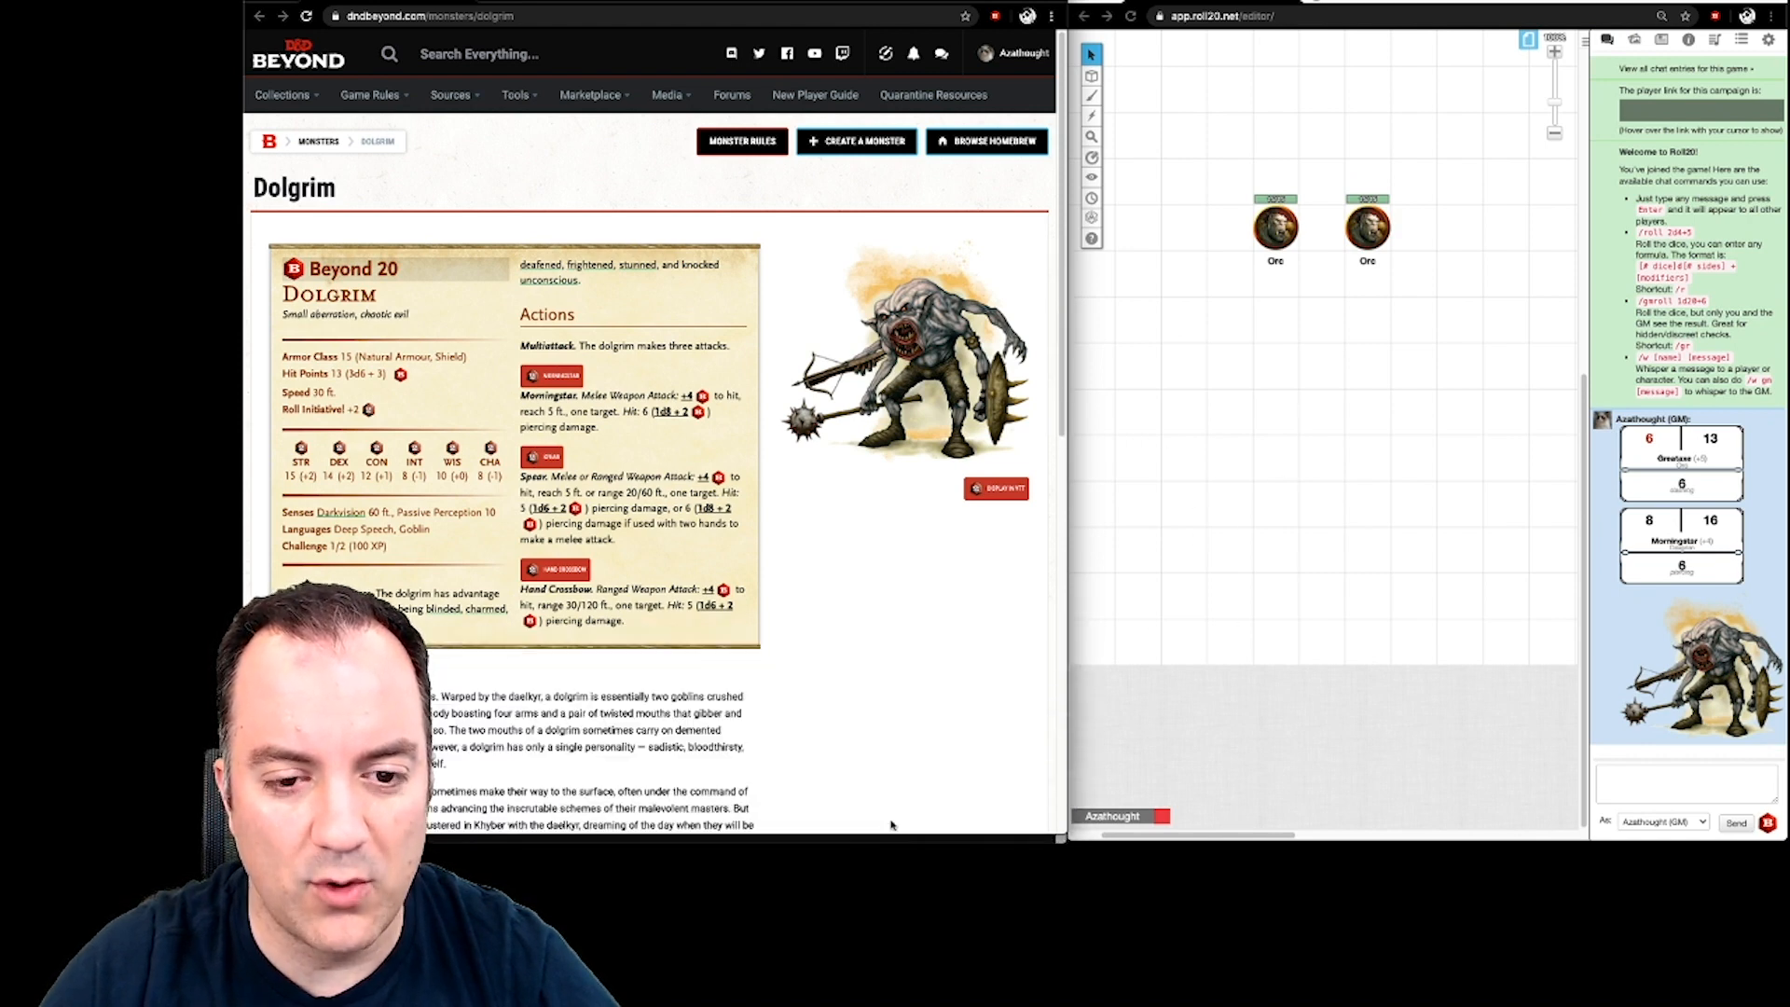
drag(902, 329, 851, 891)
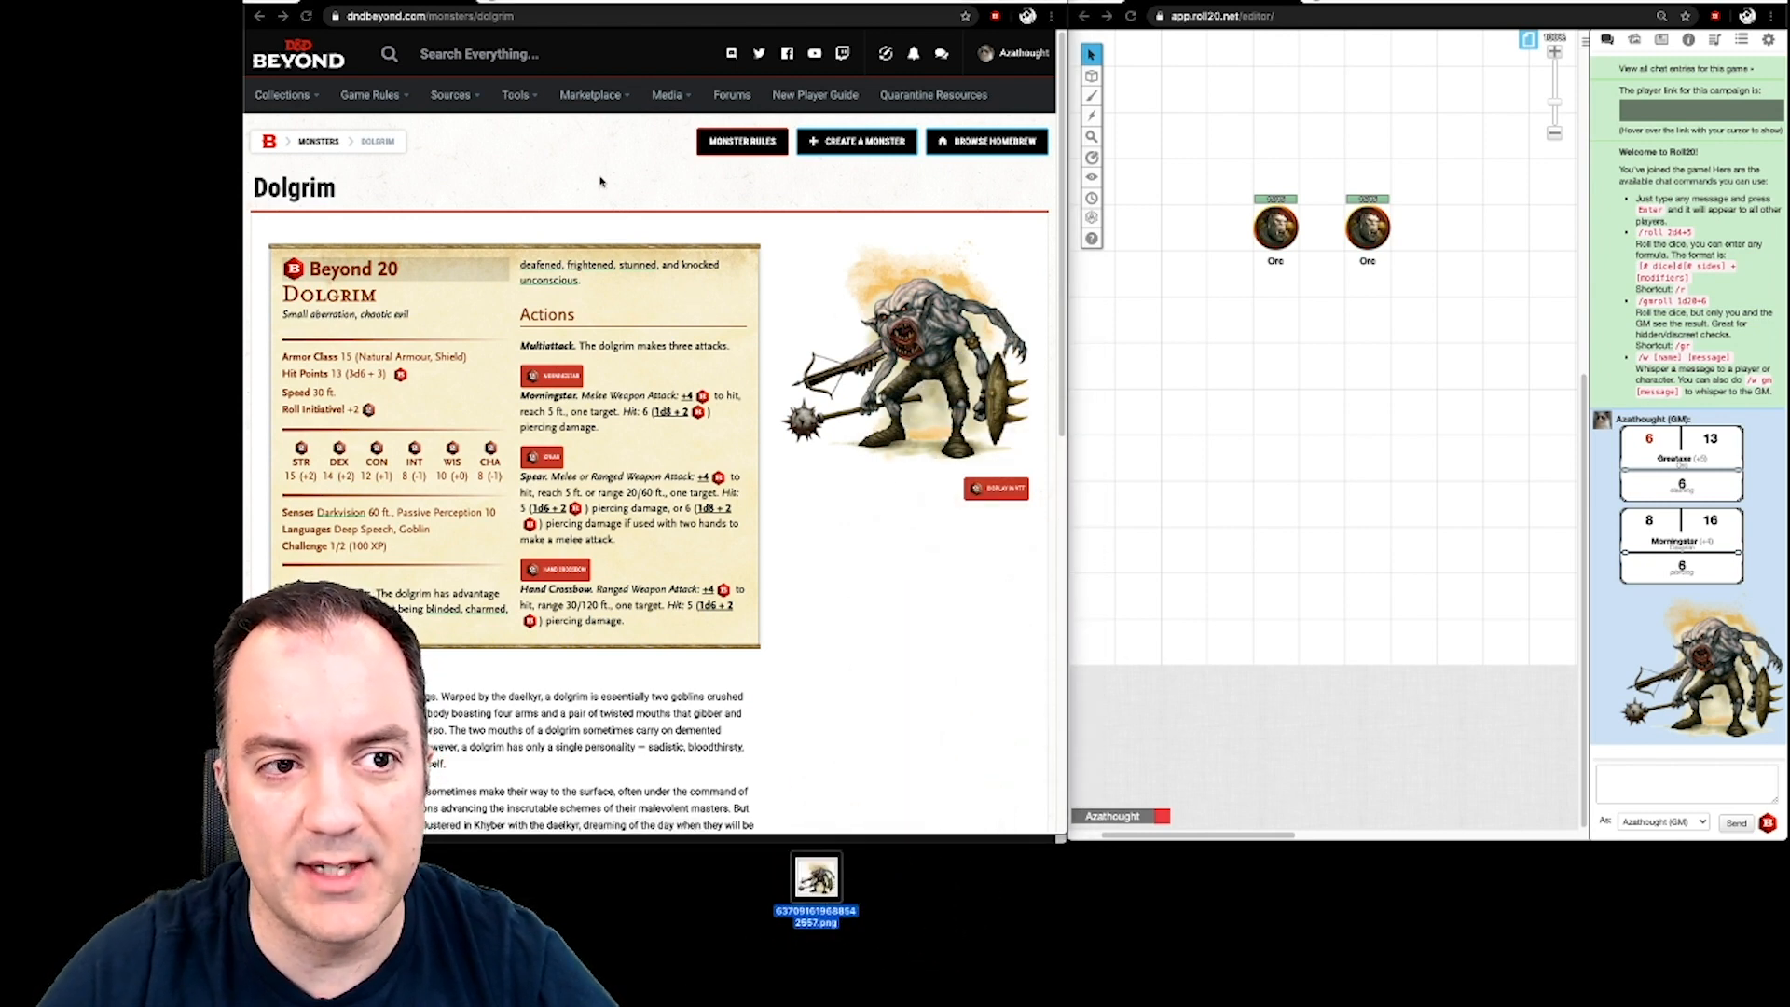
- Switch to the RollAdvantage Token Stamp page and load the saved Dolgrim picture from the desktop into its workspace
click(544, 67)
drag(526, 1, 535, 6)
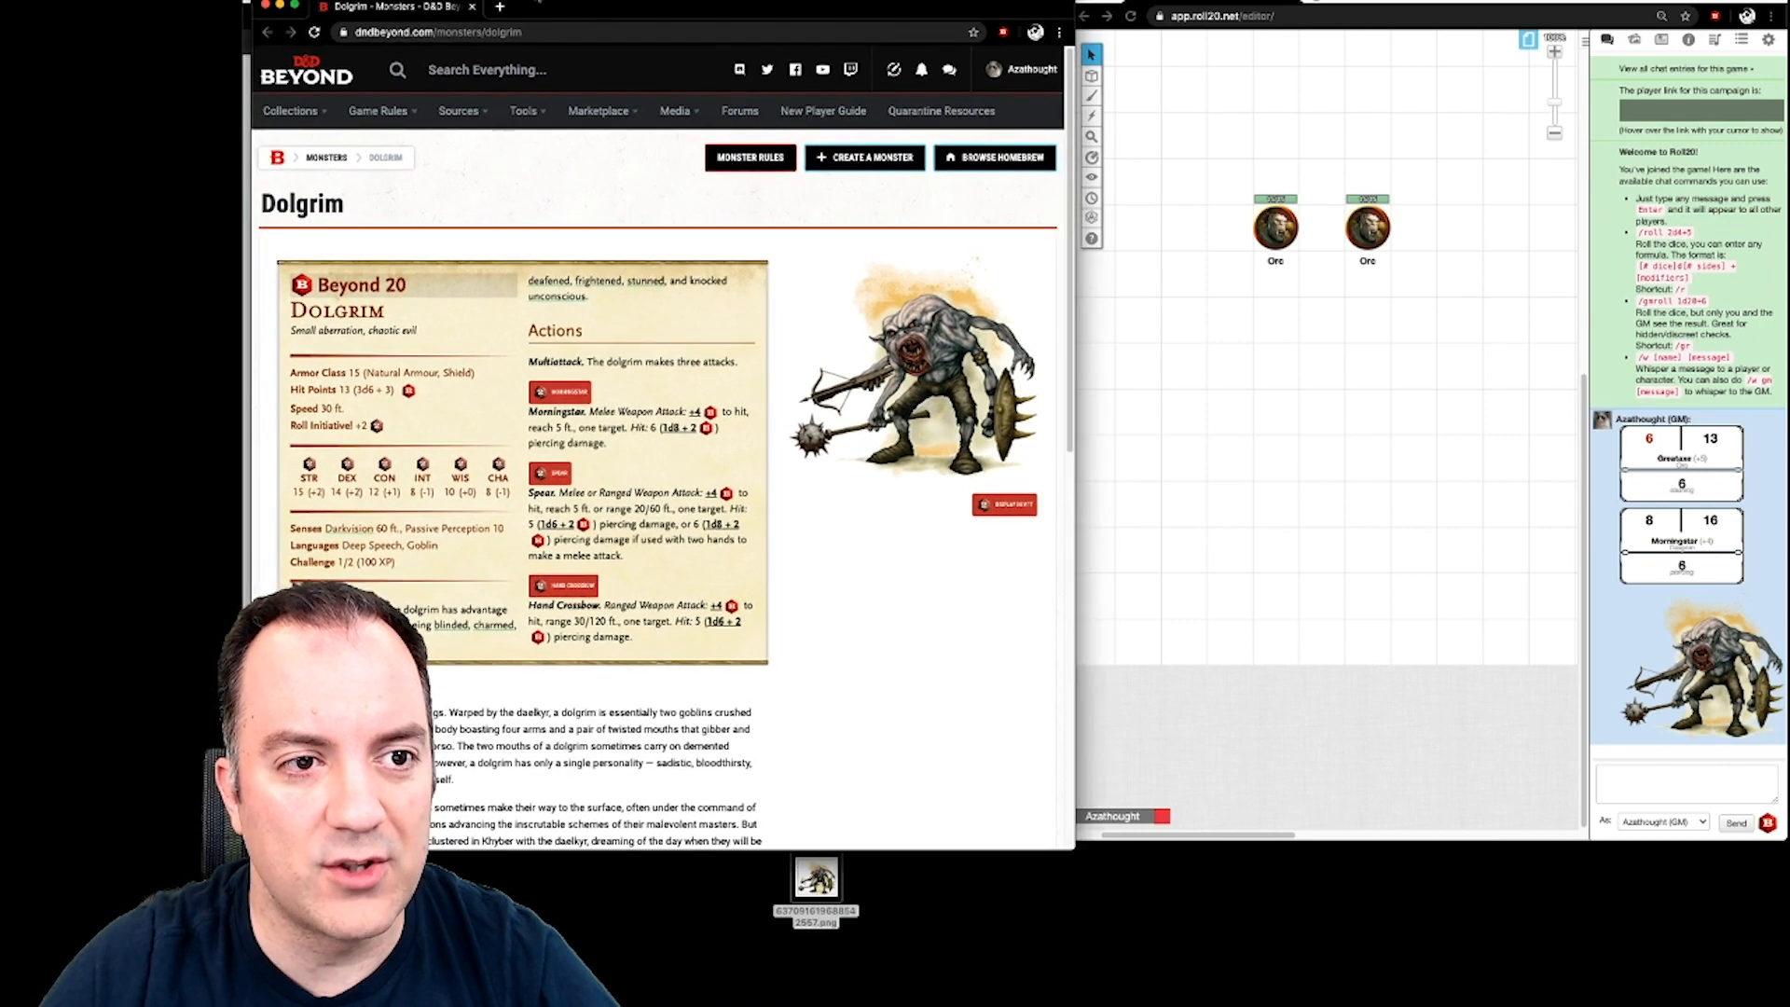
key(super+grave)
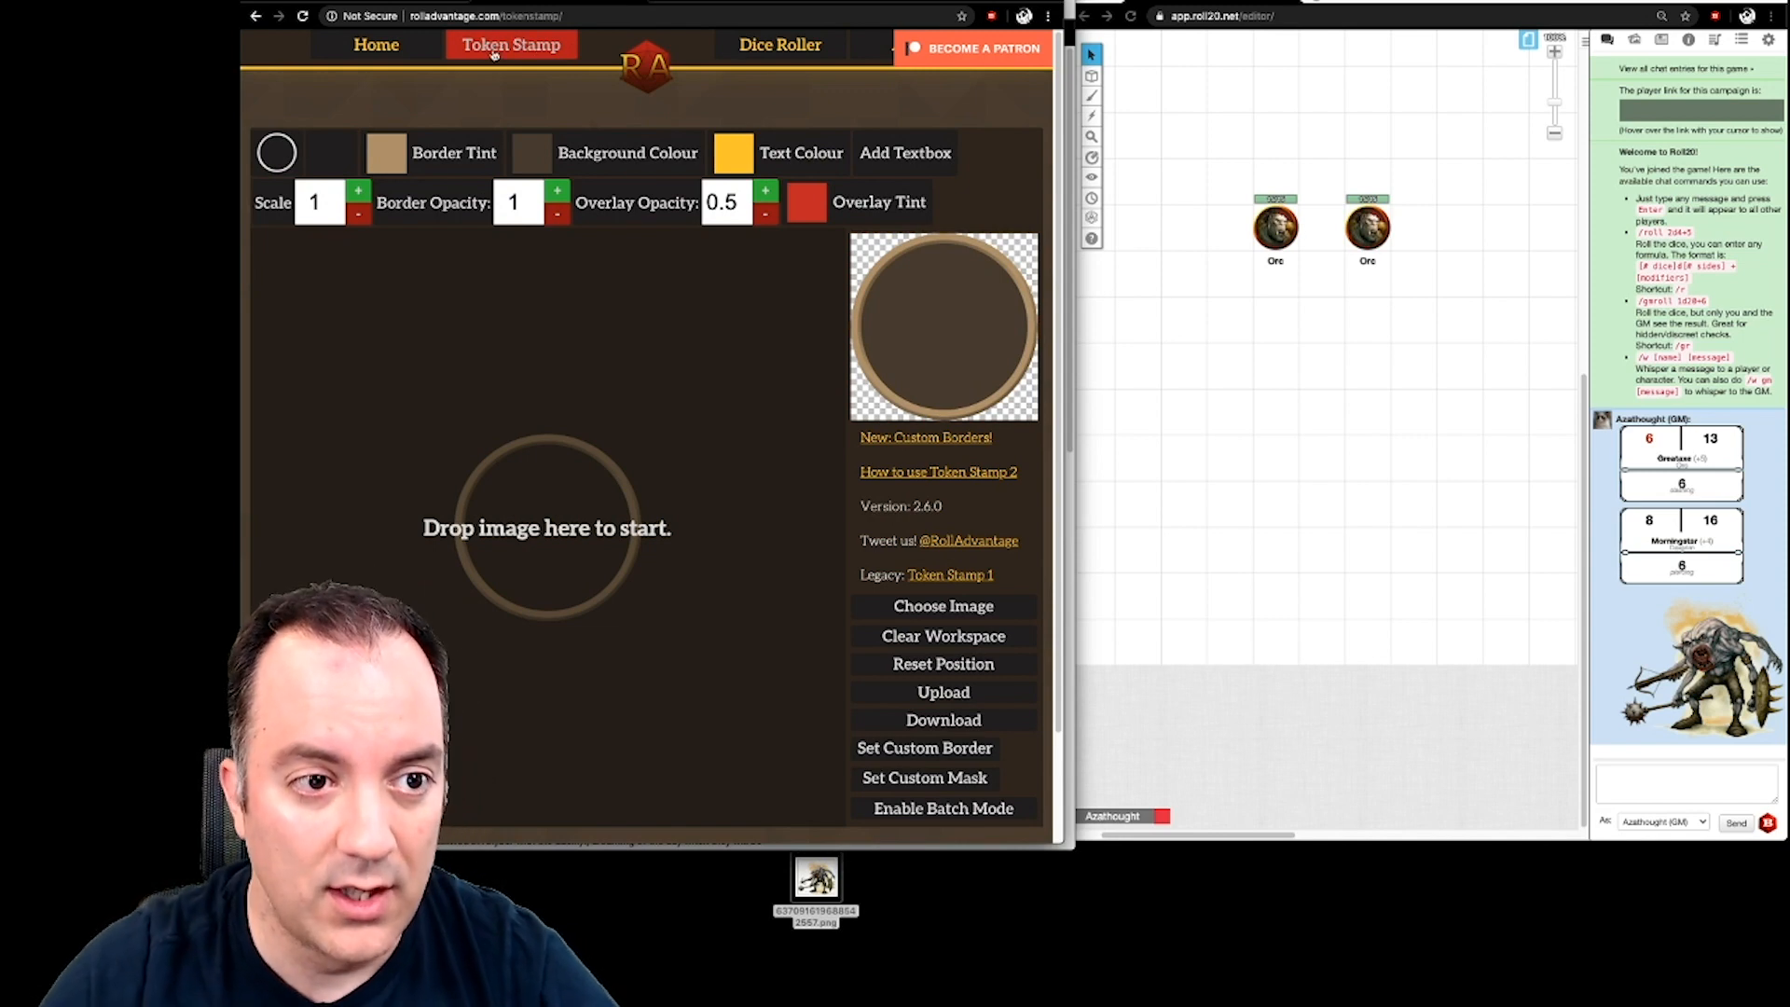
drag(816, 877, 550, 533)
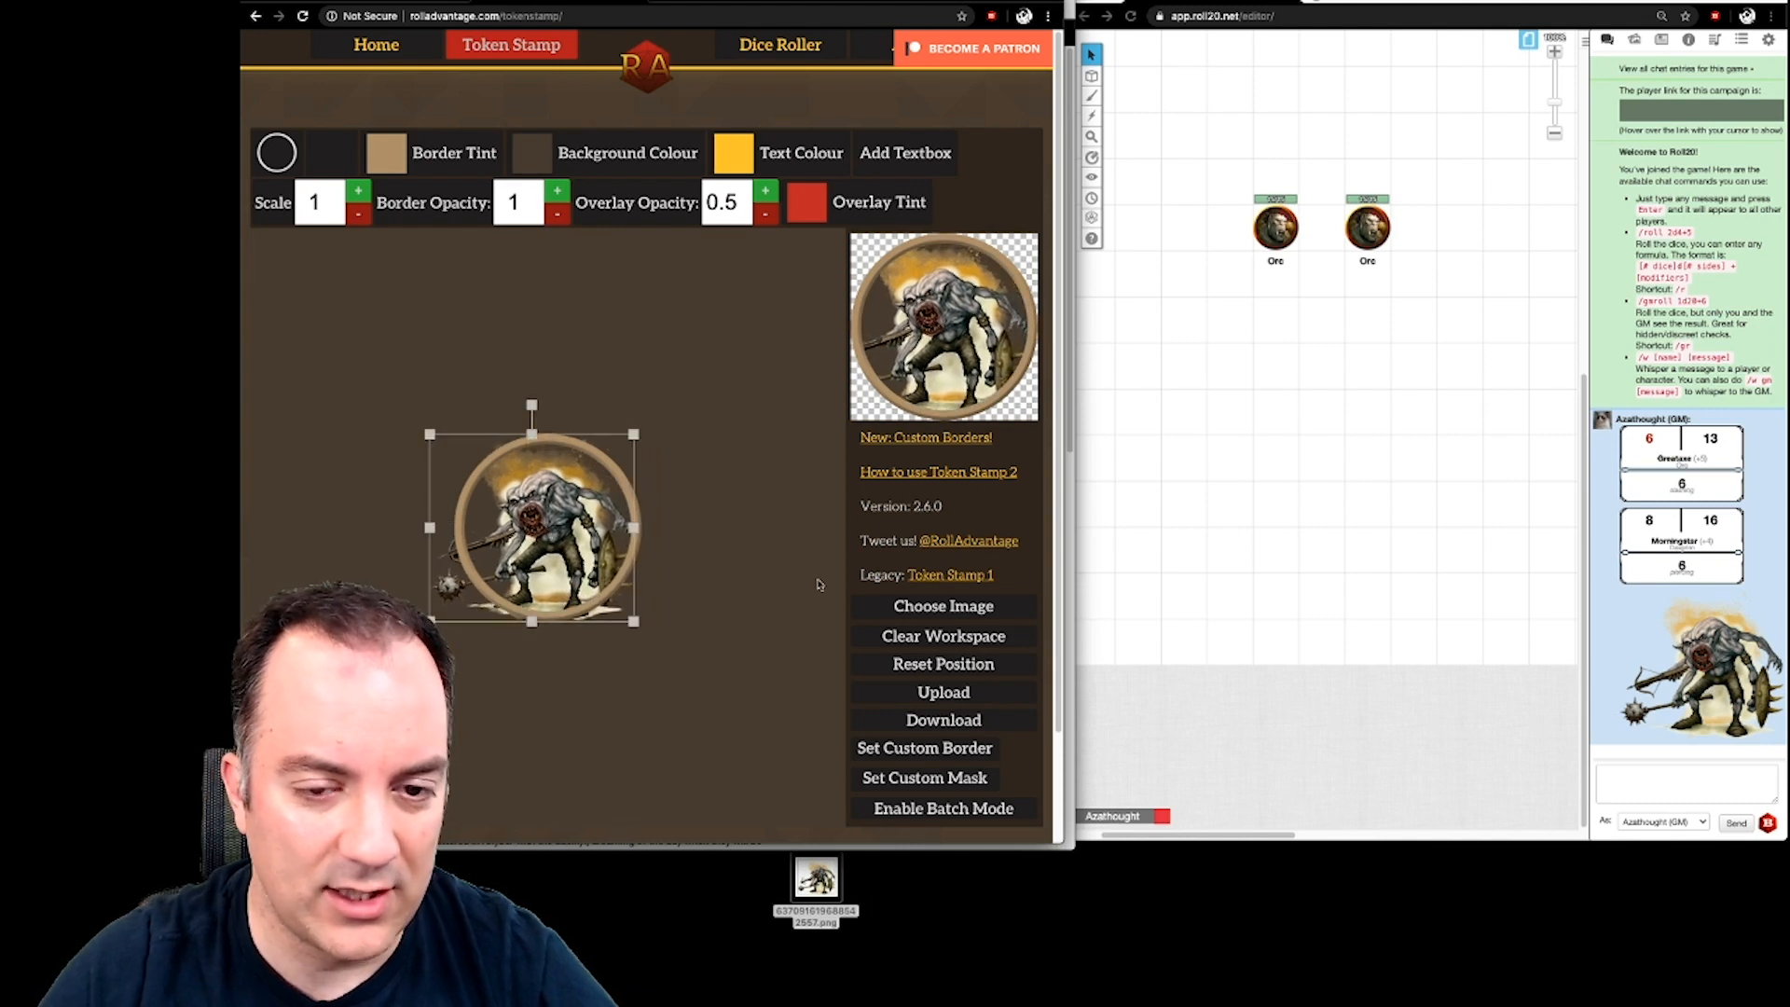
- Try the hexagonal and thin circular borders on the Dolgrim token, and return to the thicker round border
click(278, 159)
click(278, 160)
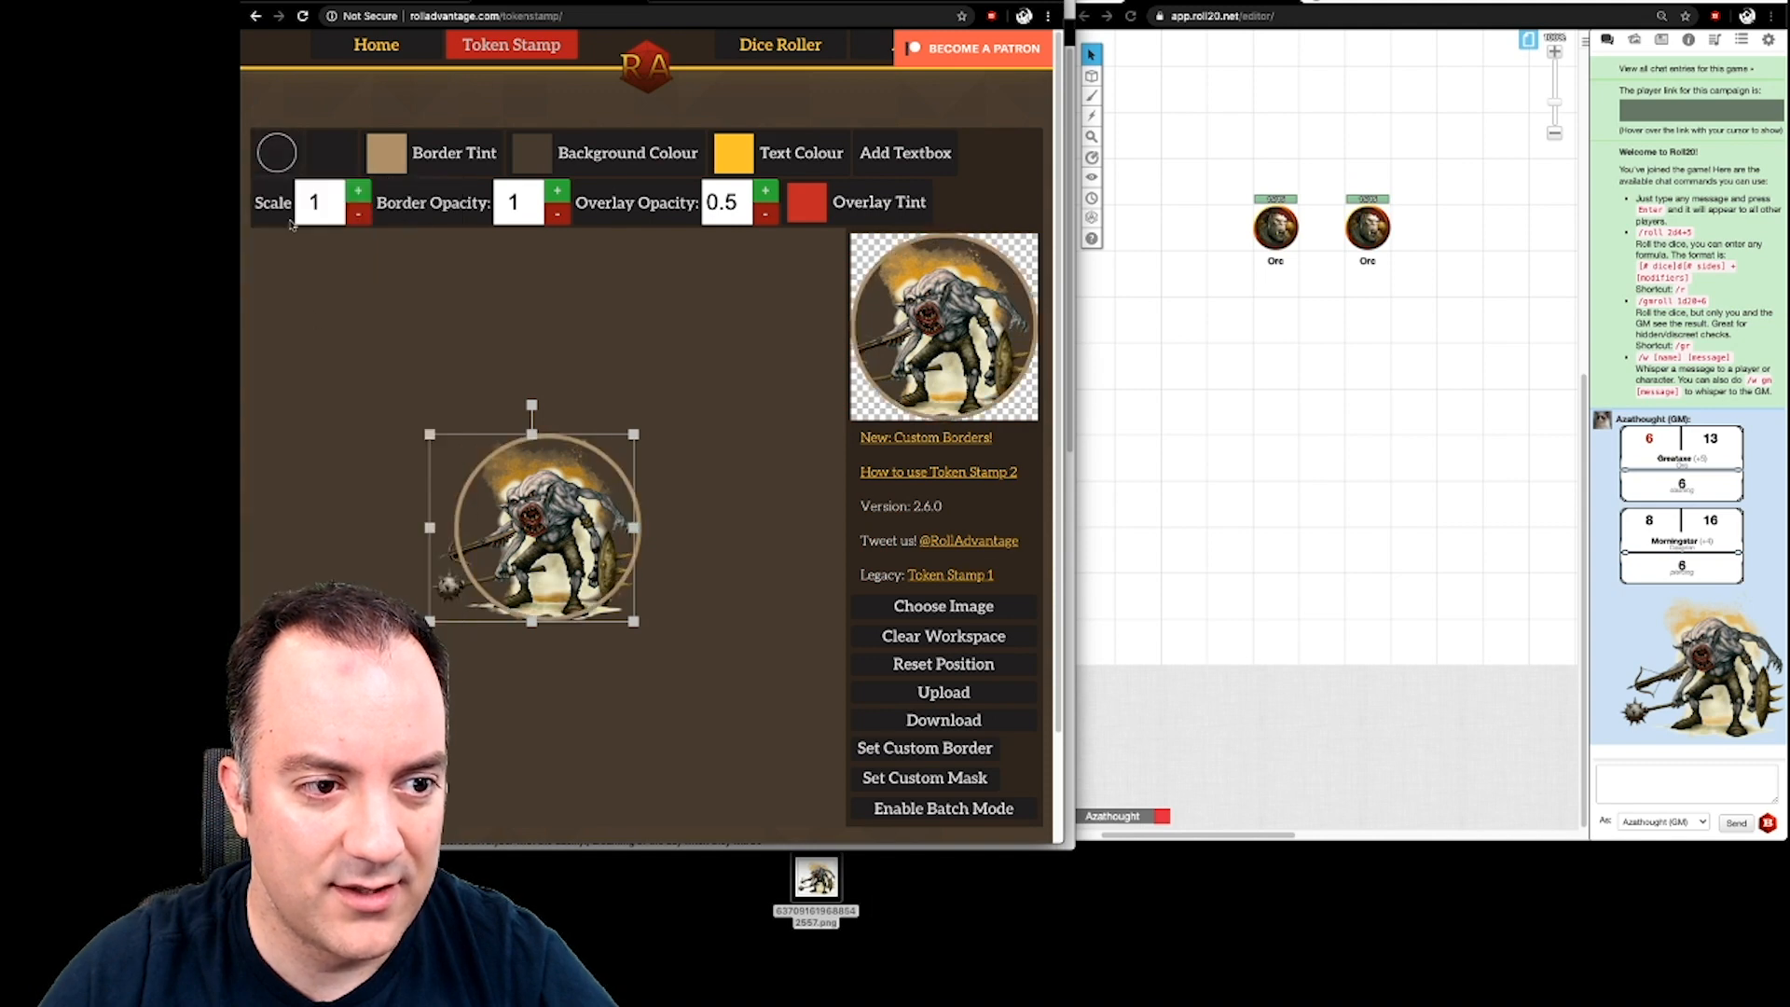
click(278, 161)
click(367, 352)
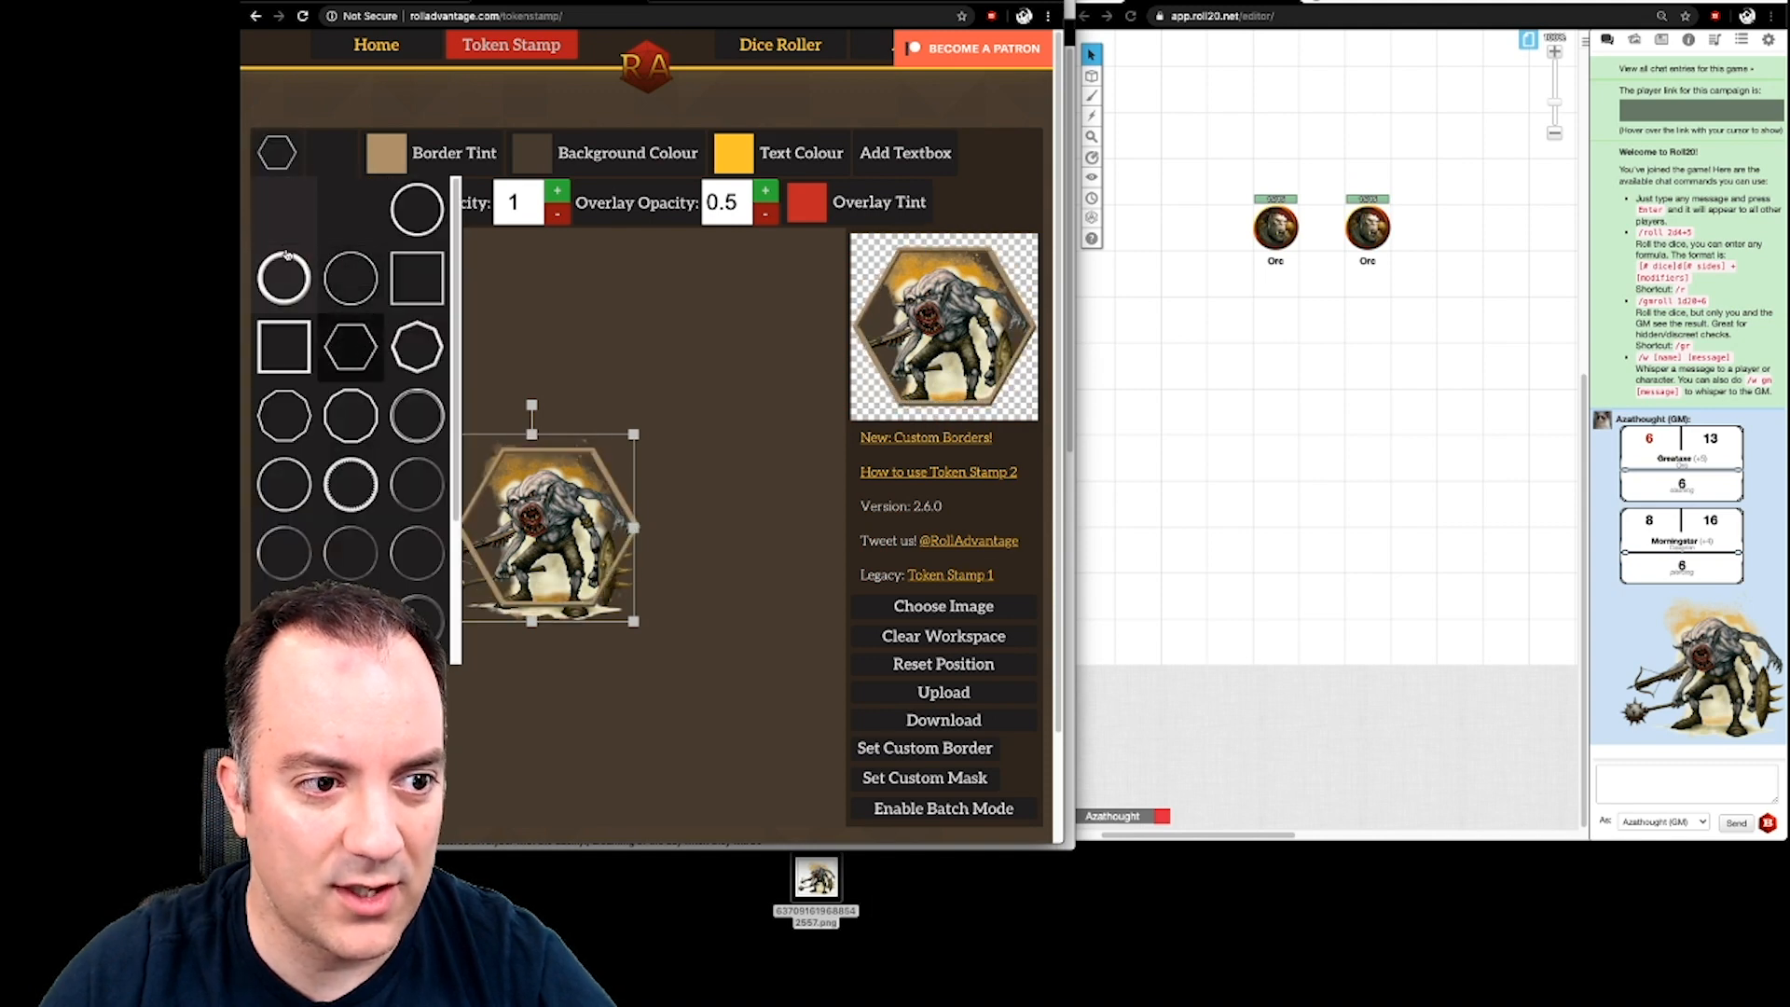
click(416, 207)
click(373, 272)
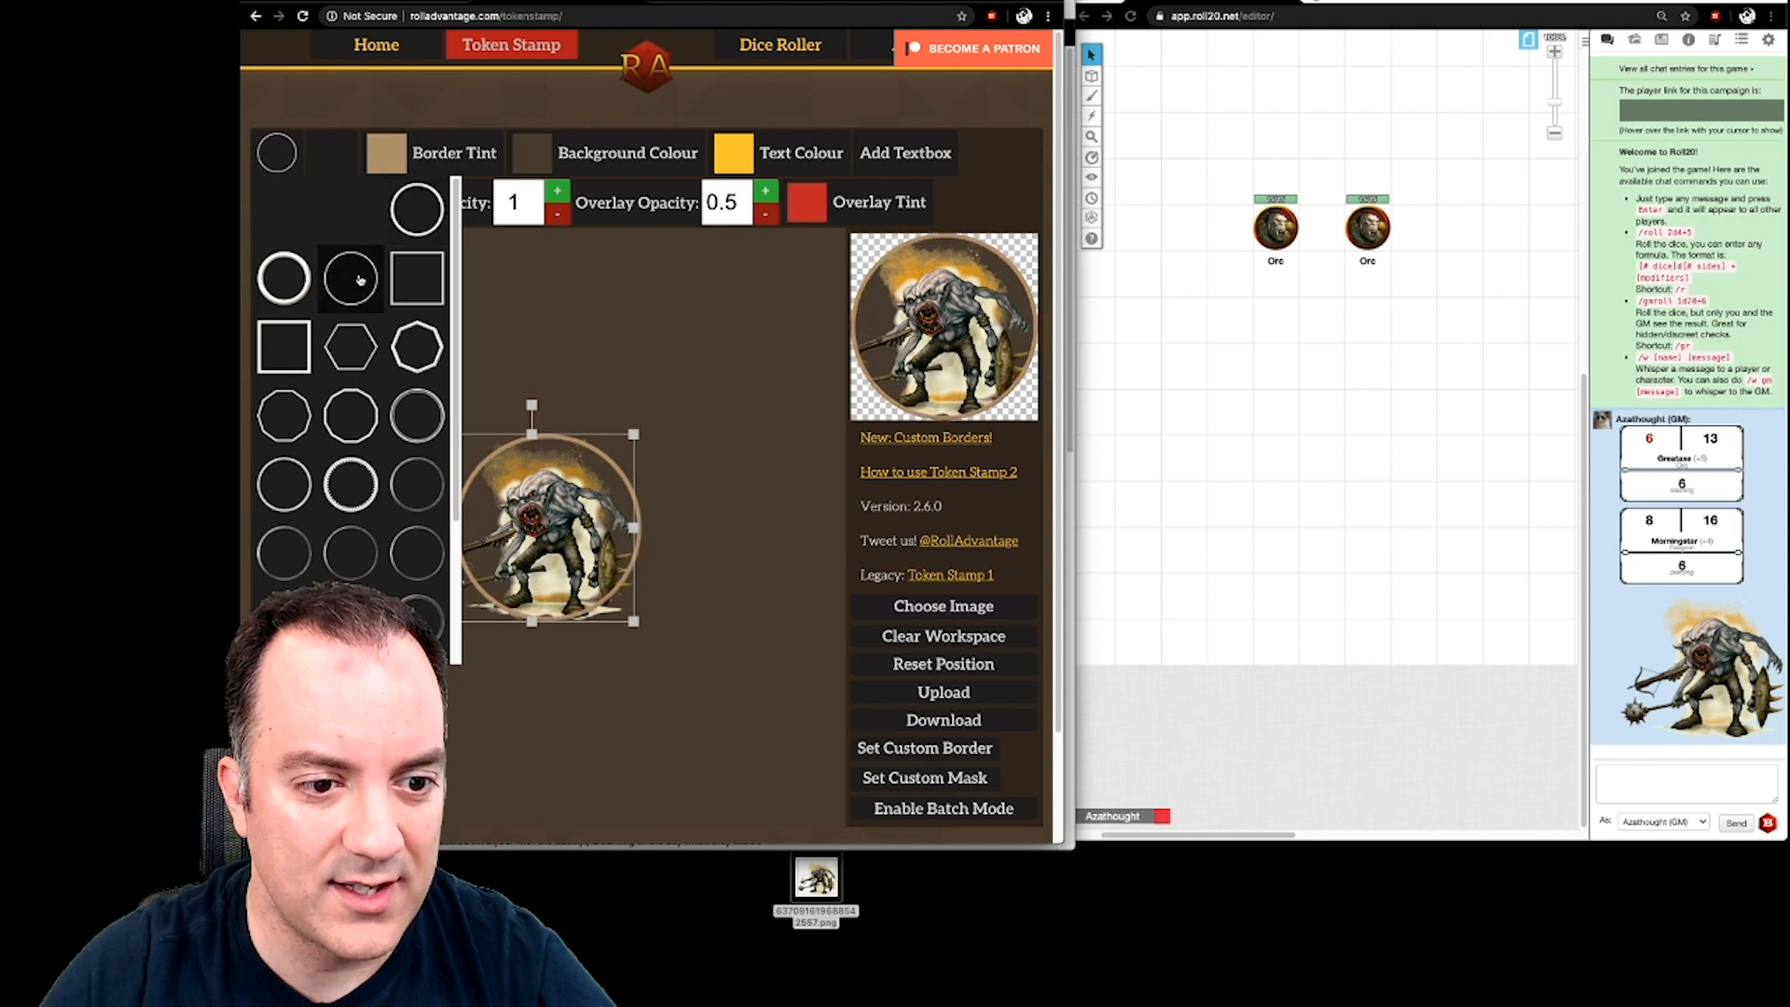
click(418, 215)
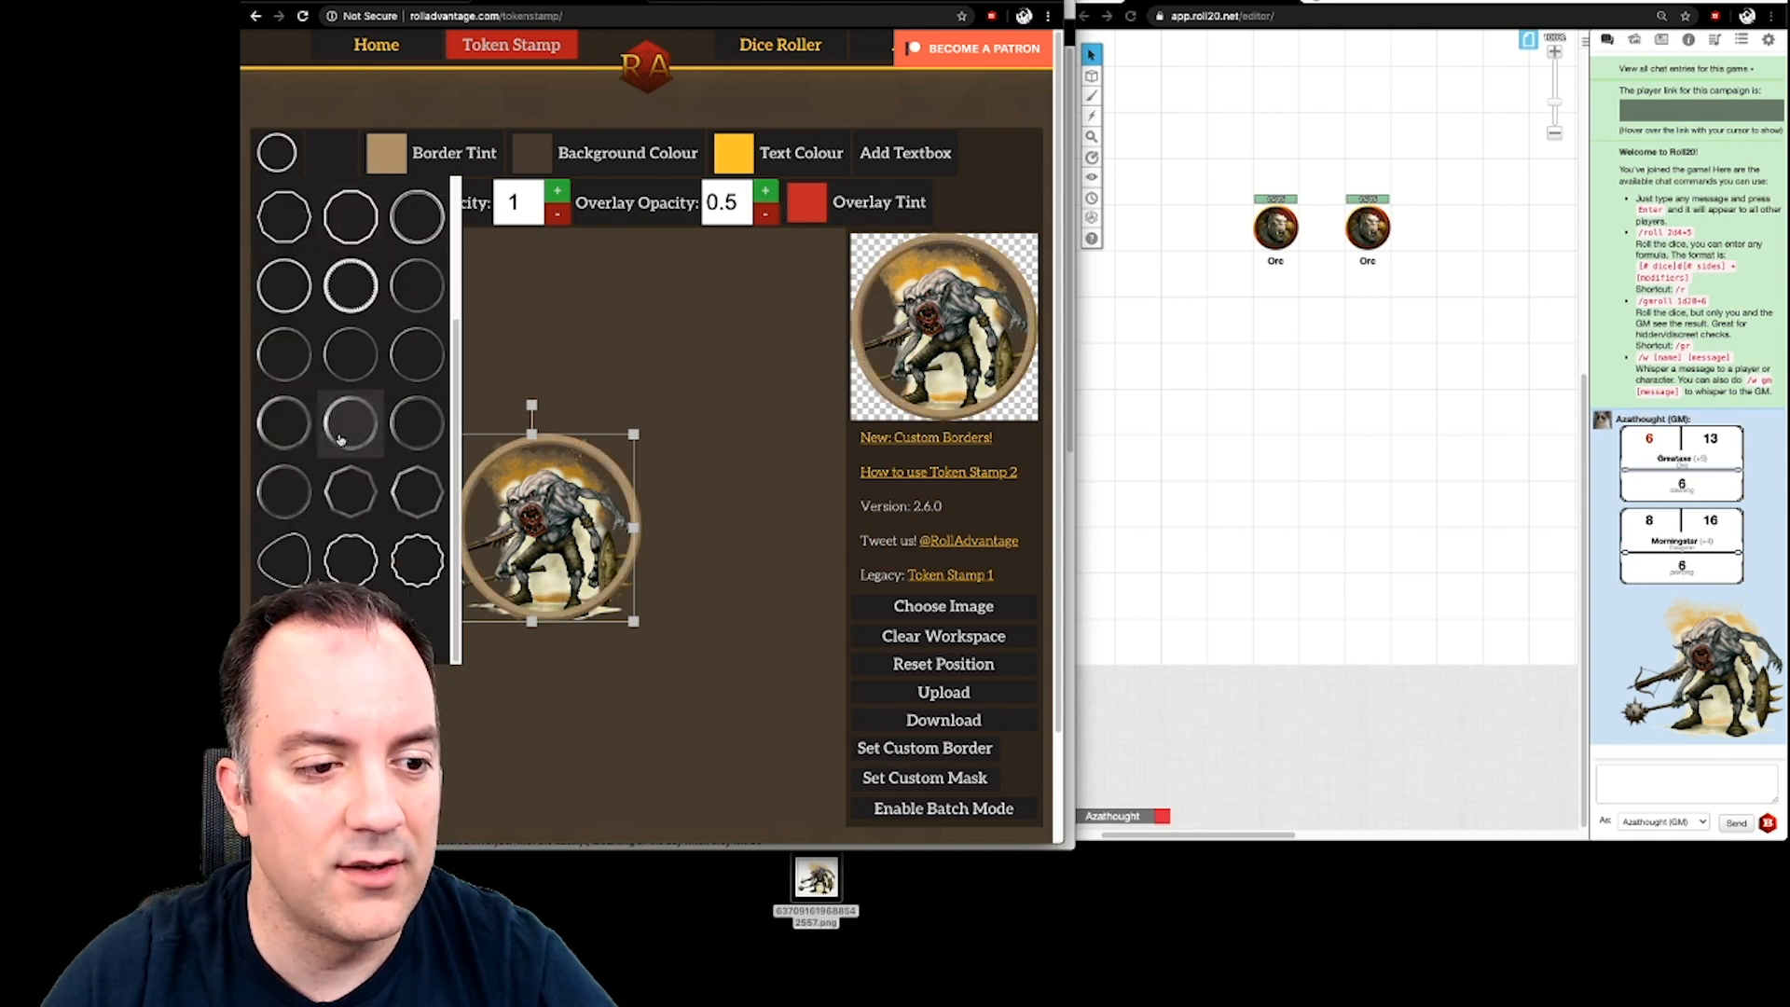
click(609, 339)
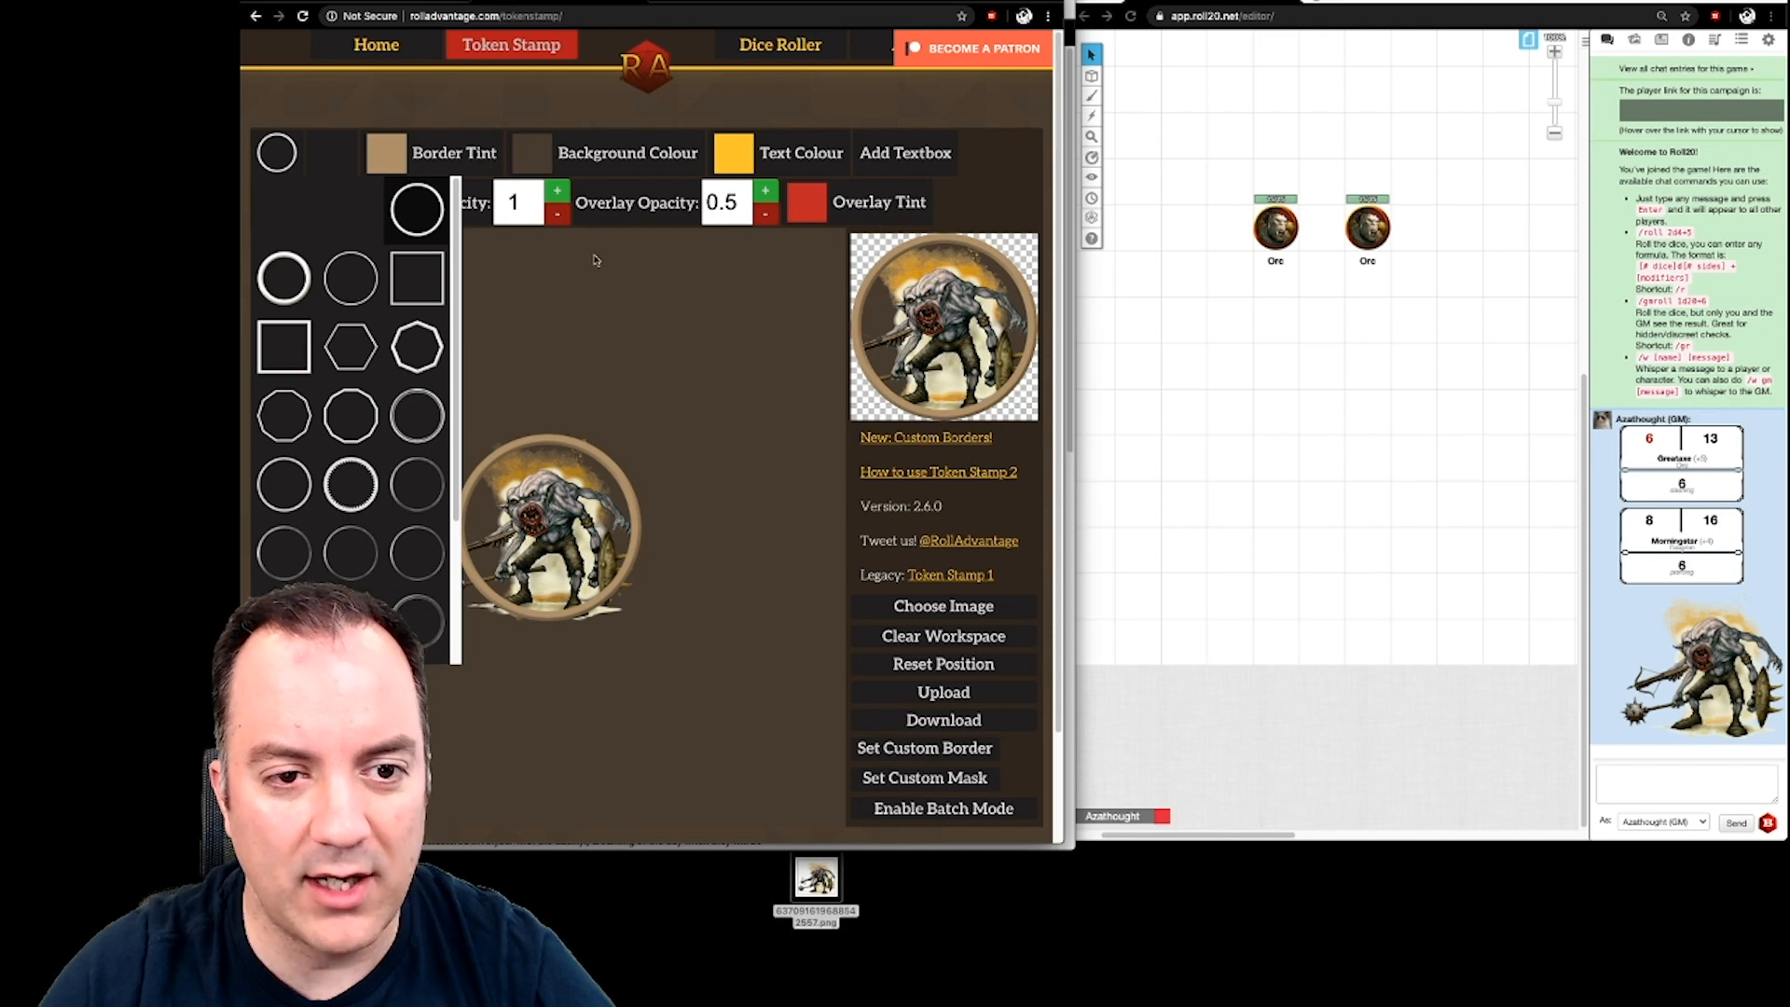
click(293, 162)
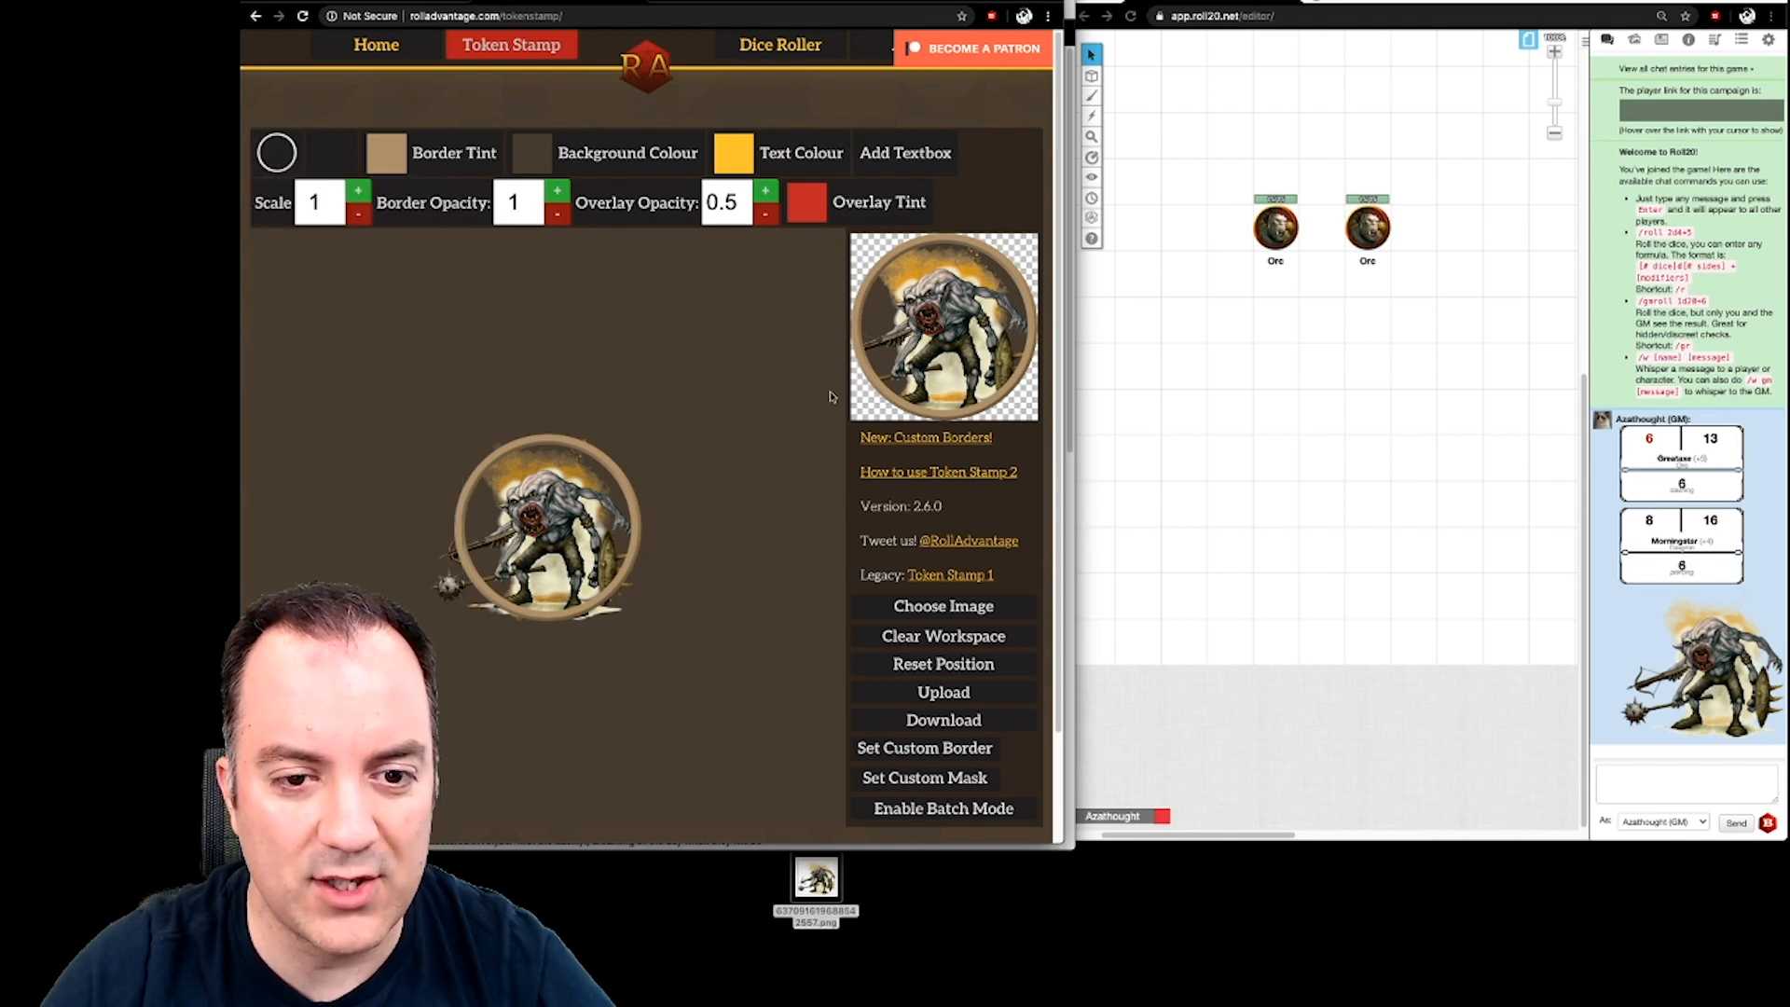
- Shrink and centre the Dolgrim picture so it fits inside the round border, and save the token image as download.png
mouse_move(557, 543)
mouse_down()
mouse_move(594, 543)
mouse_move(577, 540)
mouse_up()
drag(664, 430, 637, 453)
drag(527, 520, 571, 493)
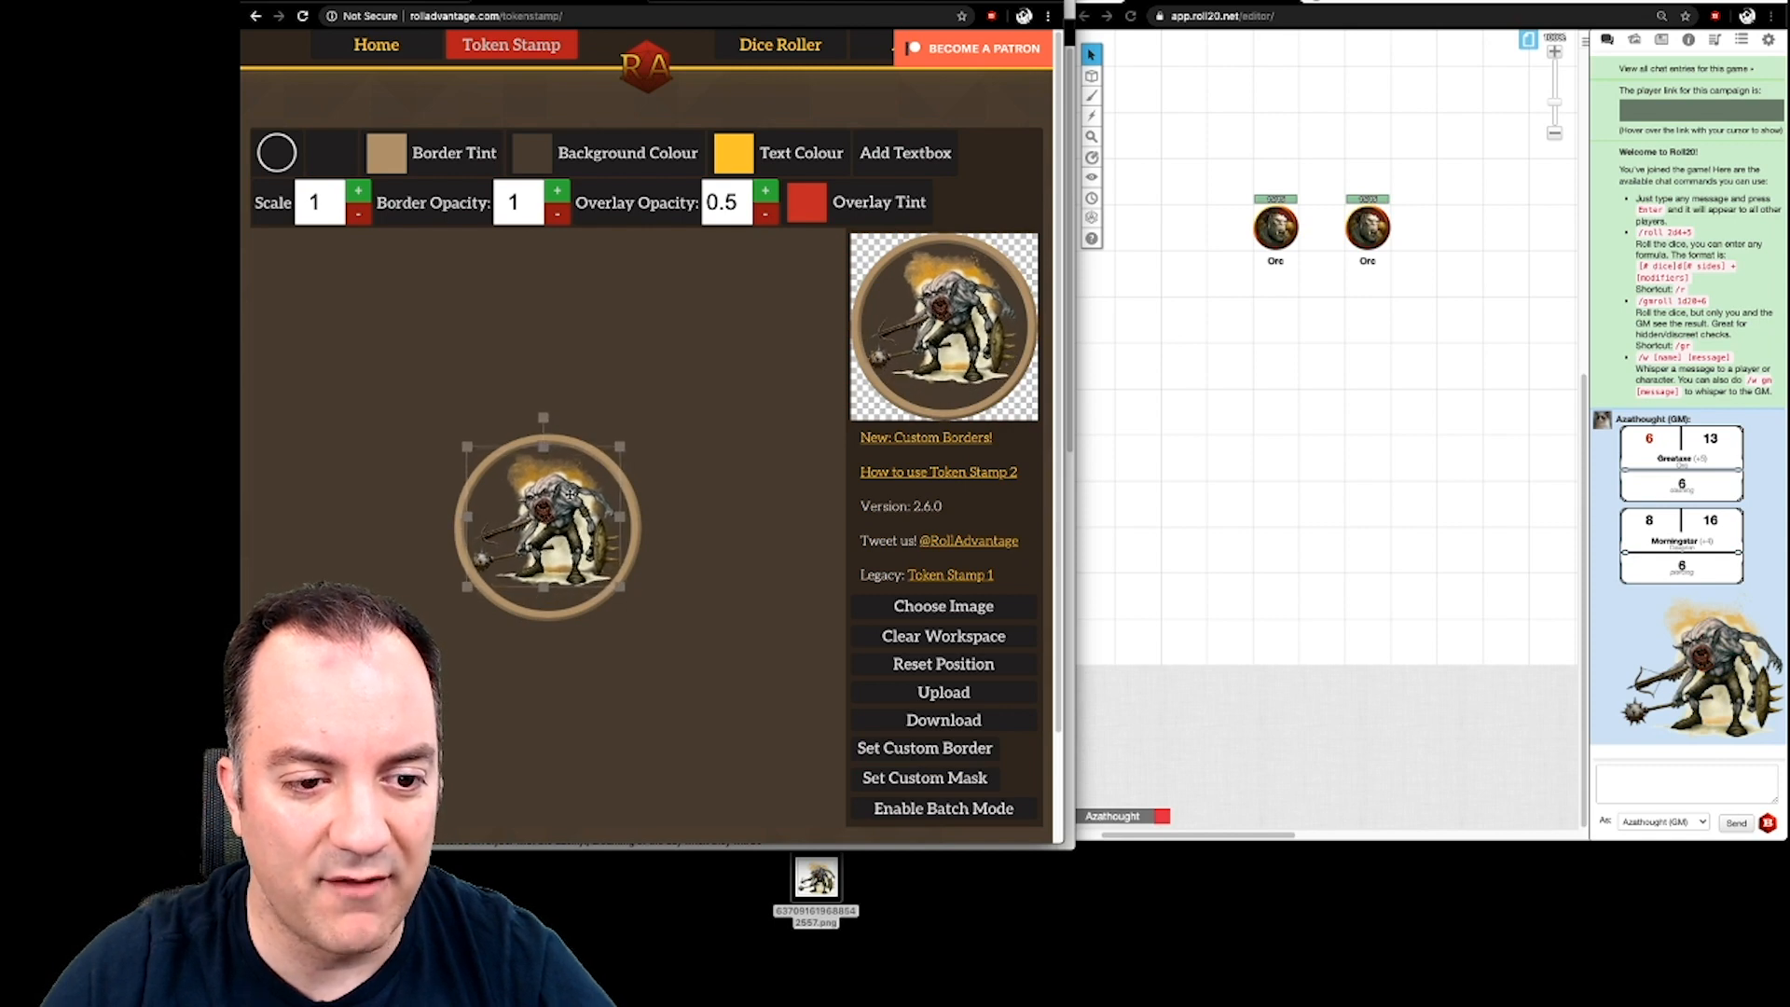
right_click(919, 322)
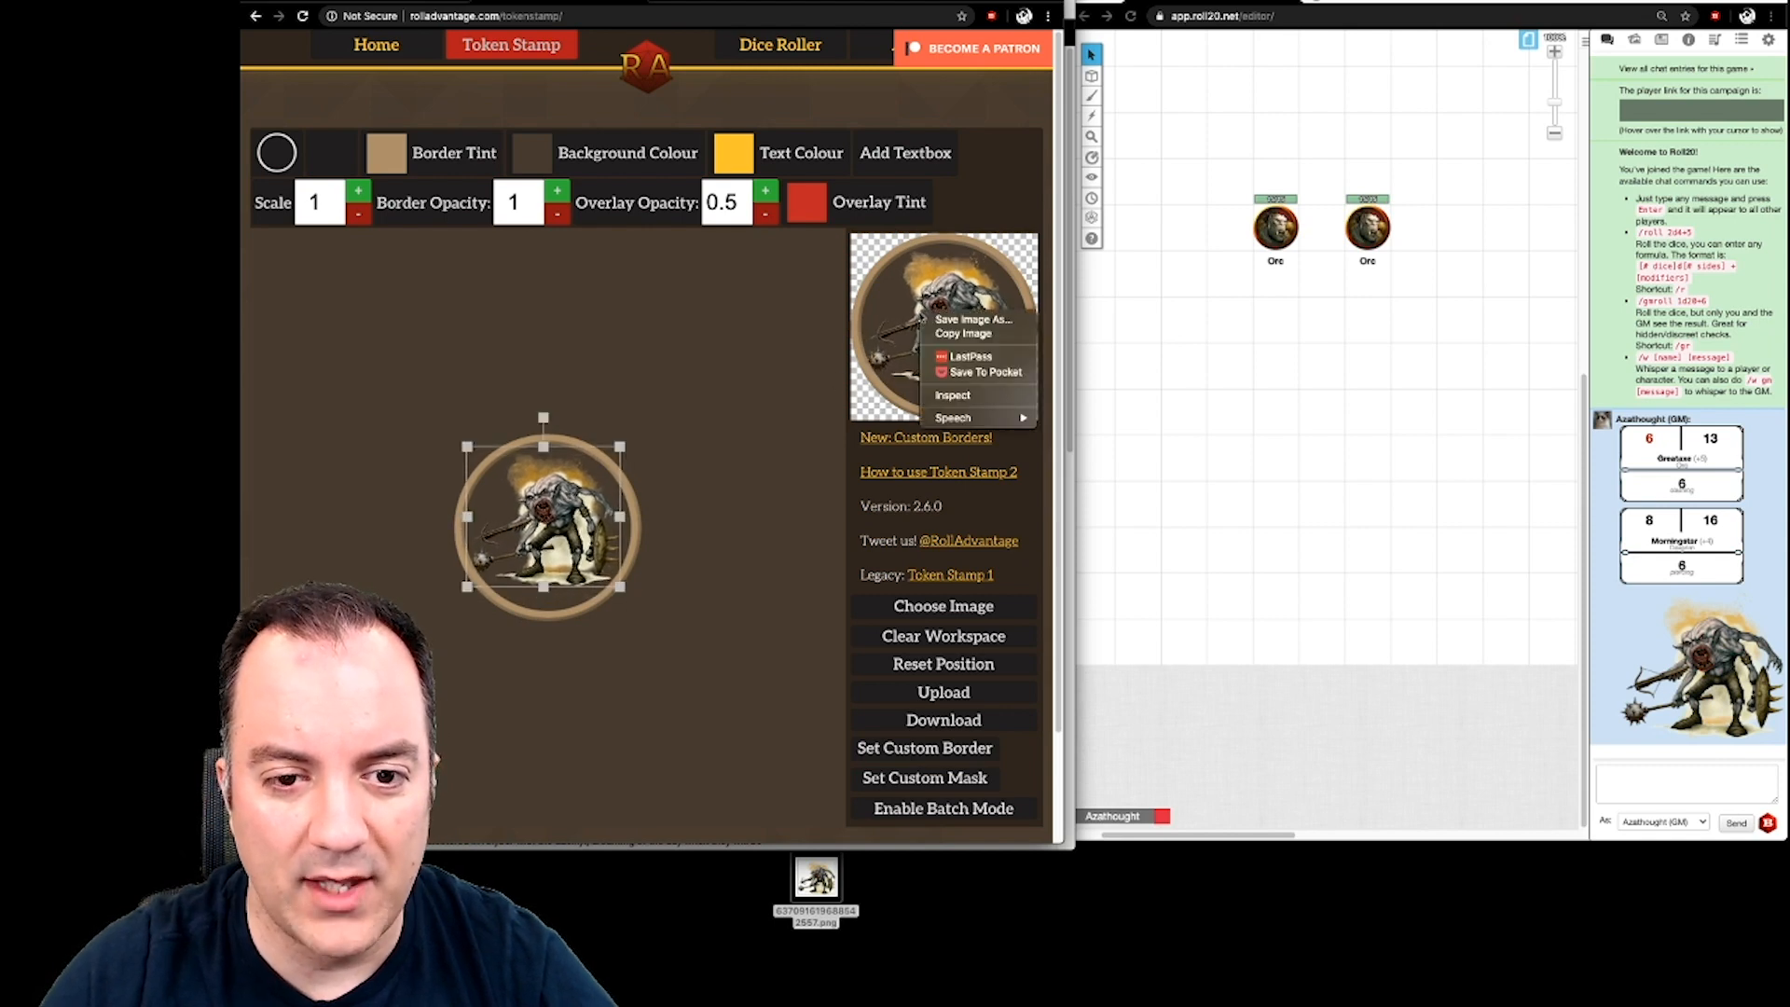
click(946, 328)
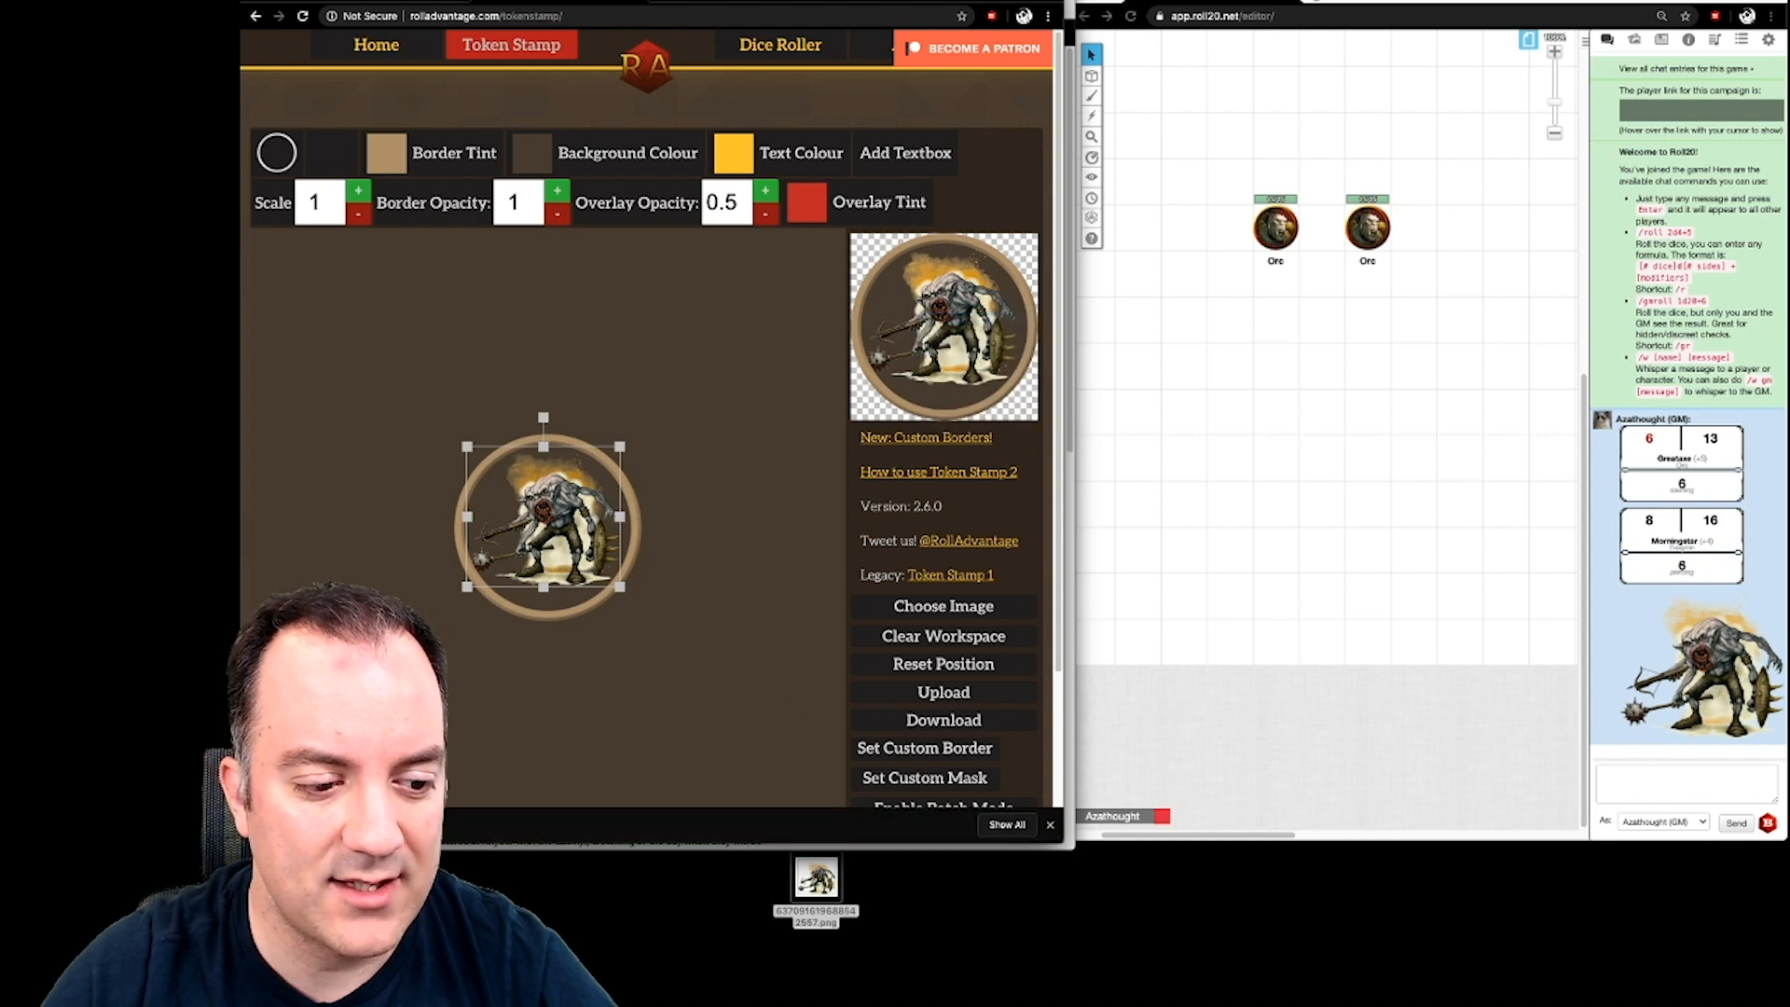
- Place the download.png token on the Roll20 map below the Orcs and shrink it to one grid square
drag(559, 869, 1315, 345)
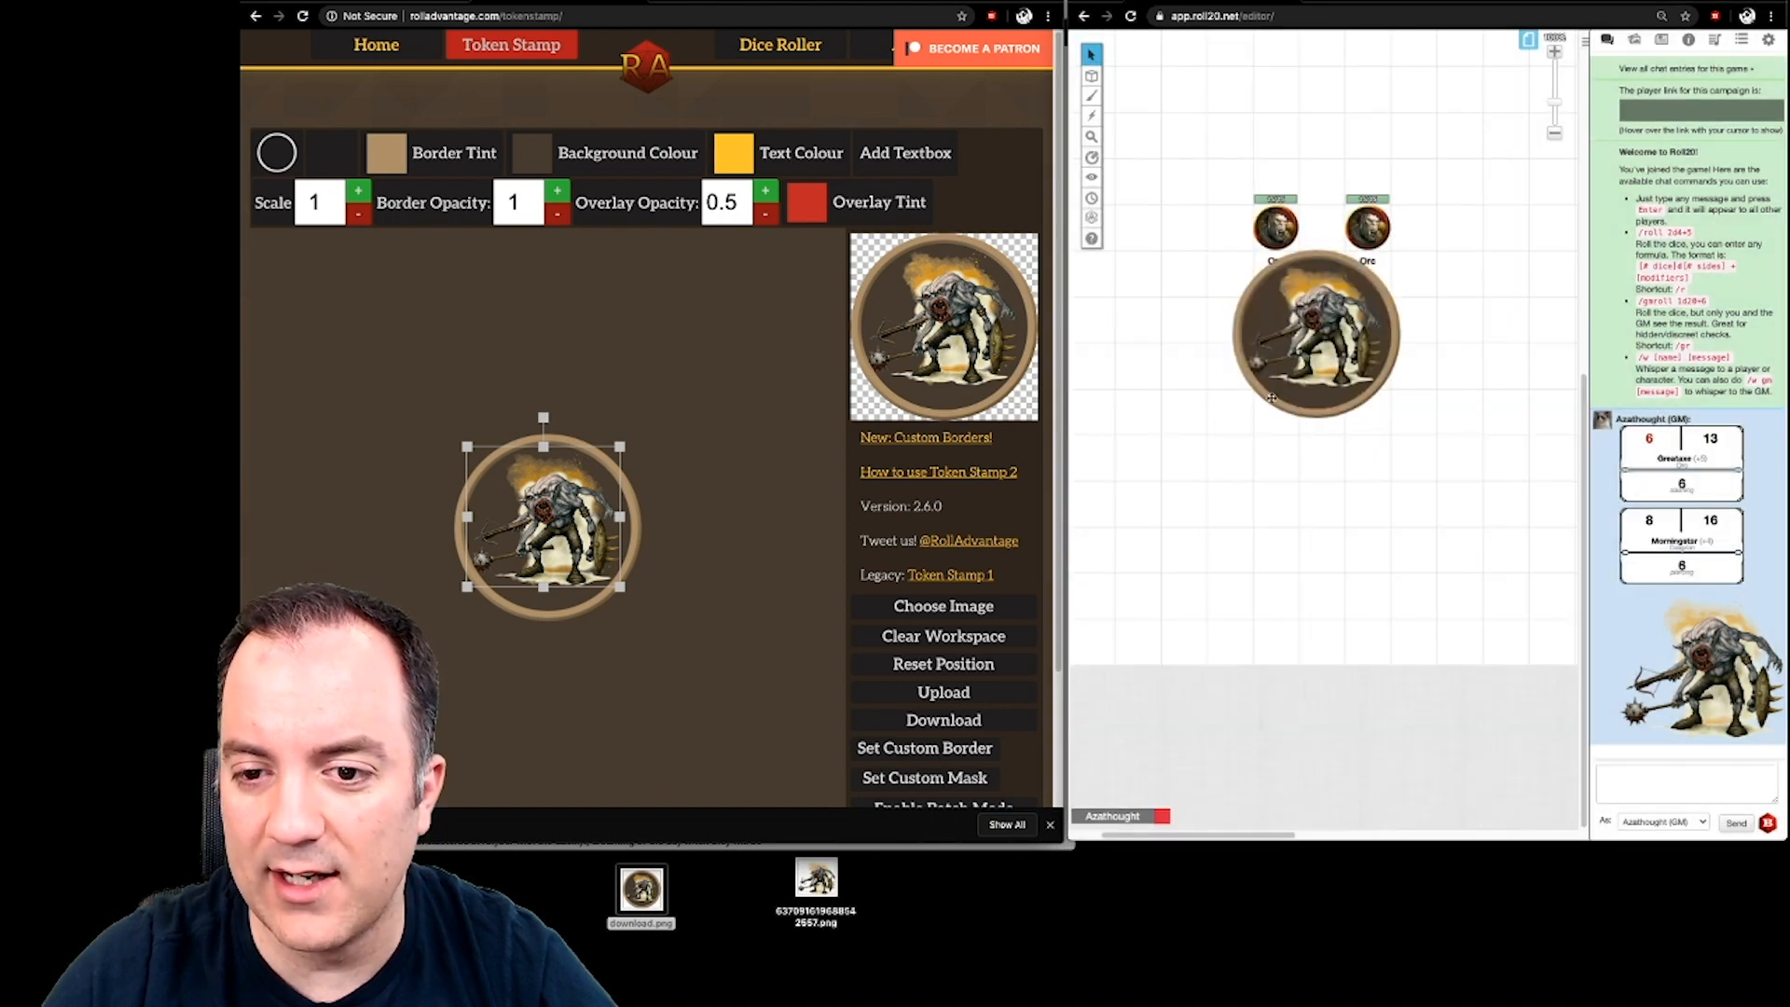
drag(1271, 397, 1210, 447)
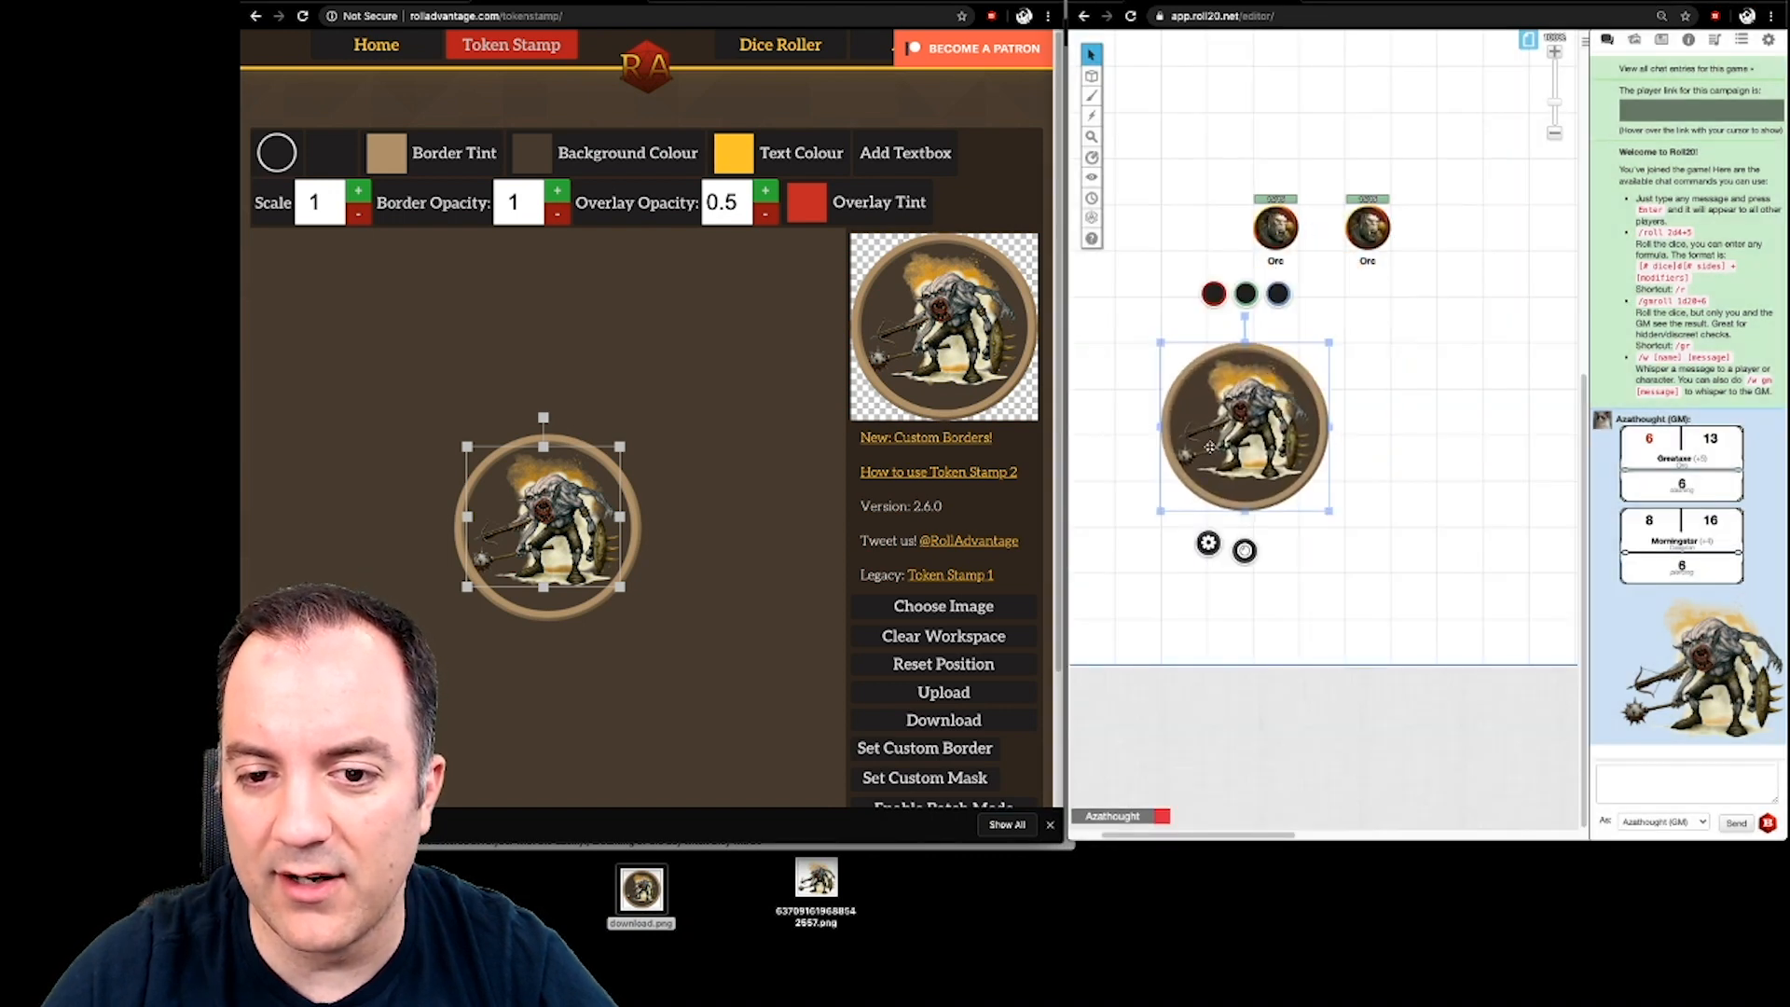
drag(1330, 513, 1209, 390)
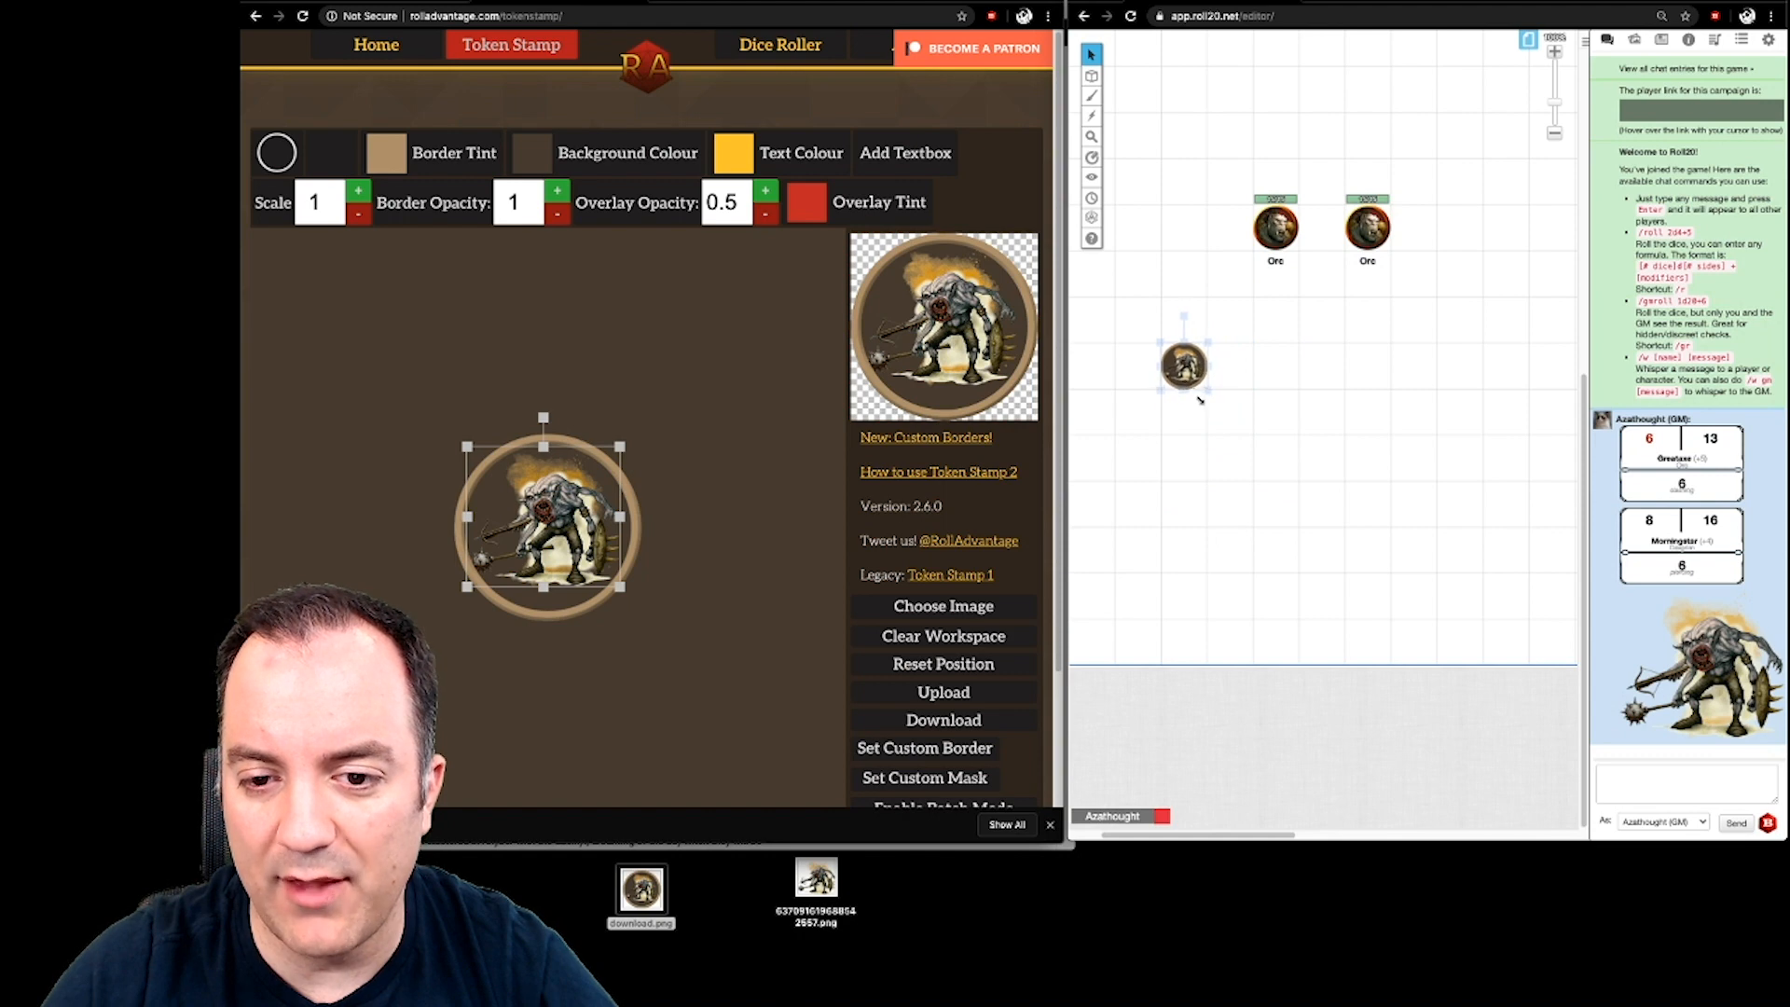
click(1312, 409)
- Add a new character to the Roll20 journal and name it Dolgrim
click(1662, 41)
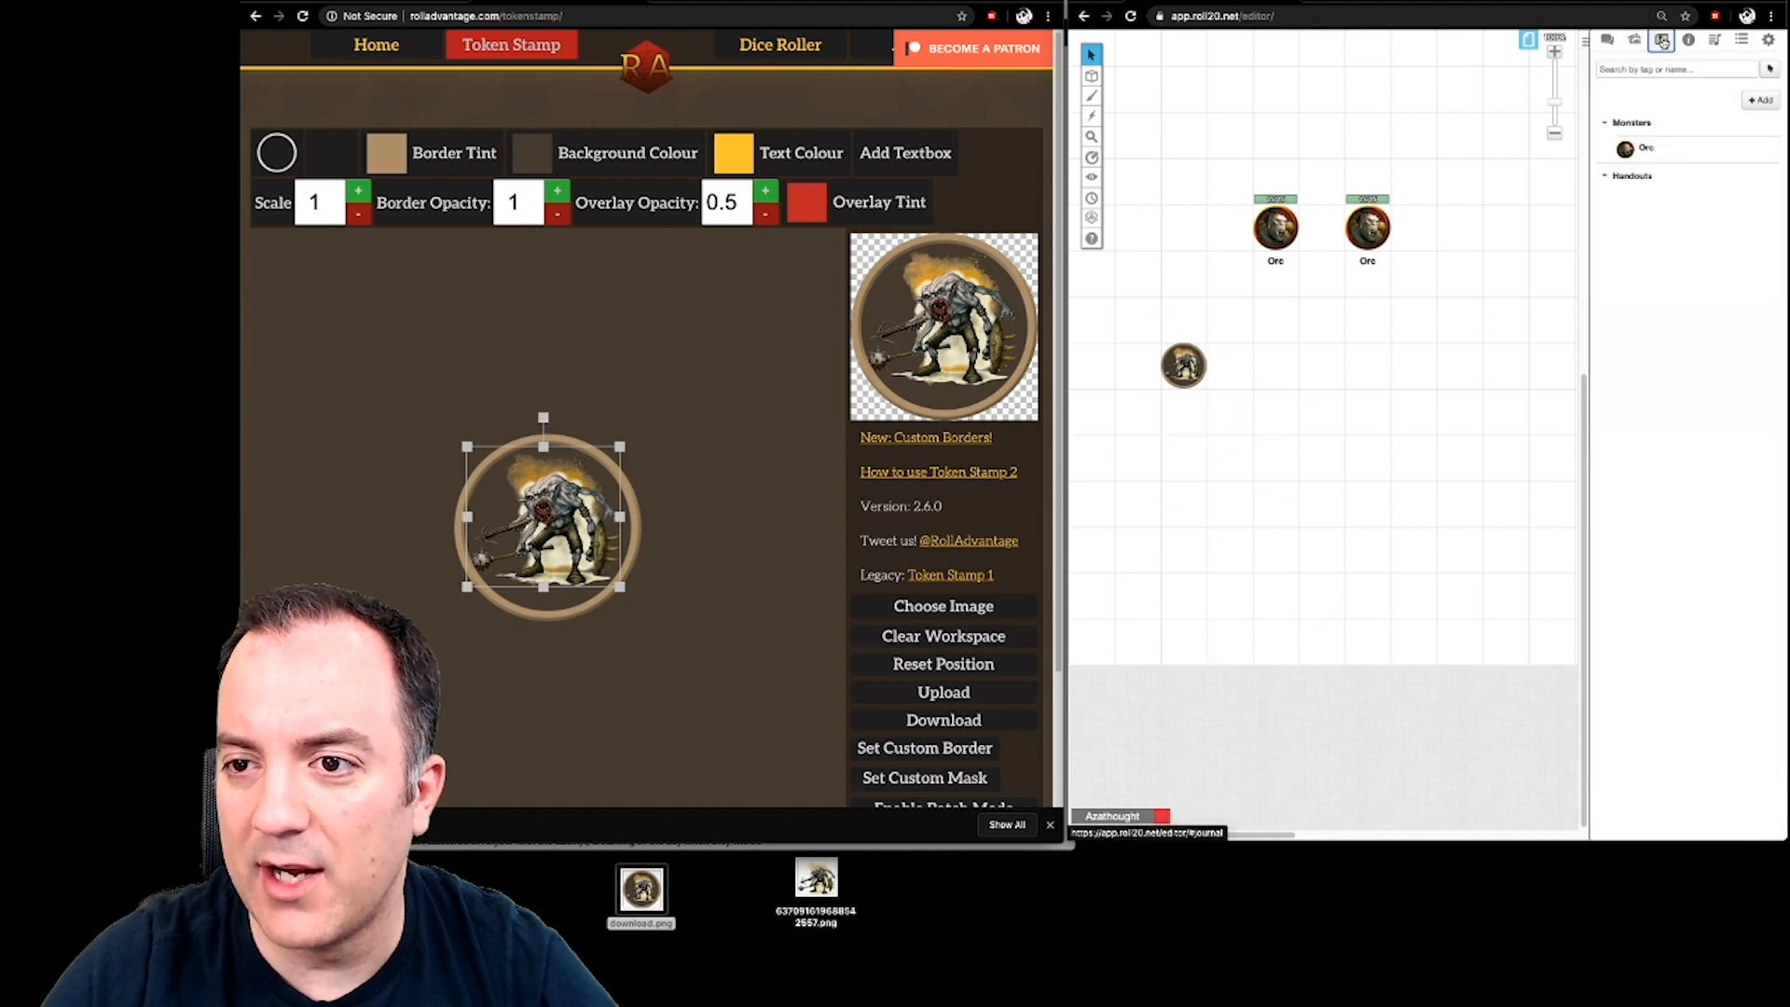
click(1761, 100)
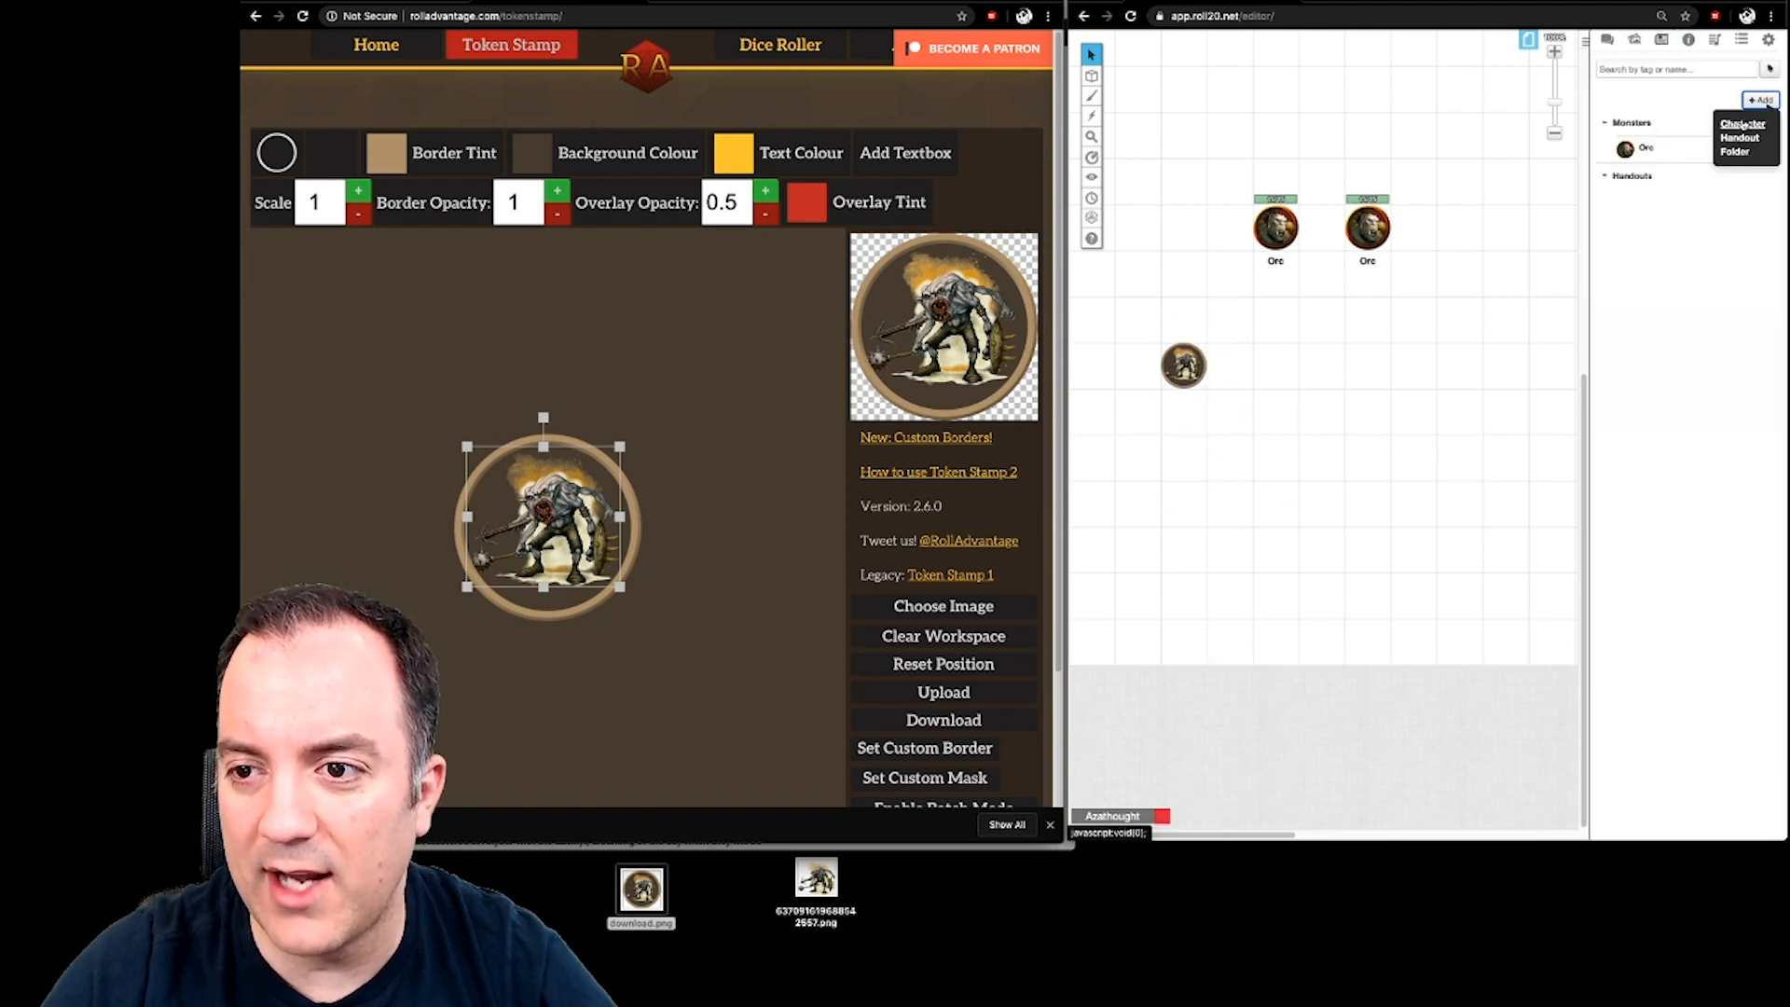
click(1742, 123)
triple_click(1511, 139)
text(D)
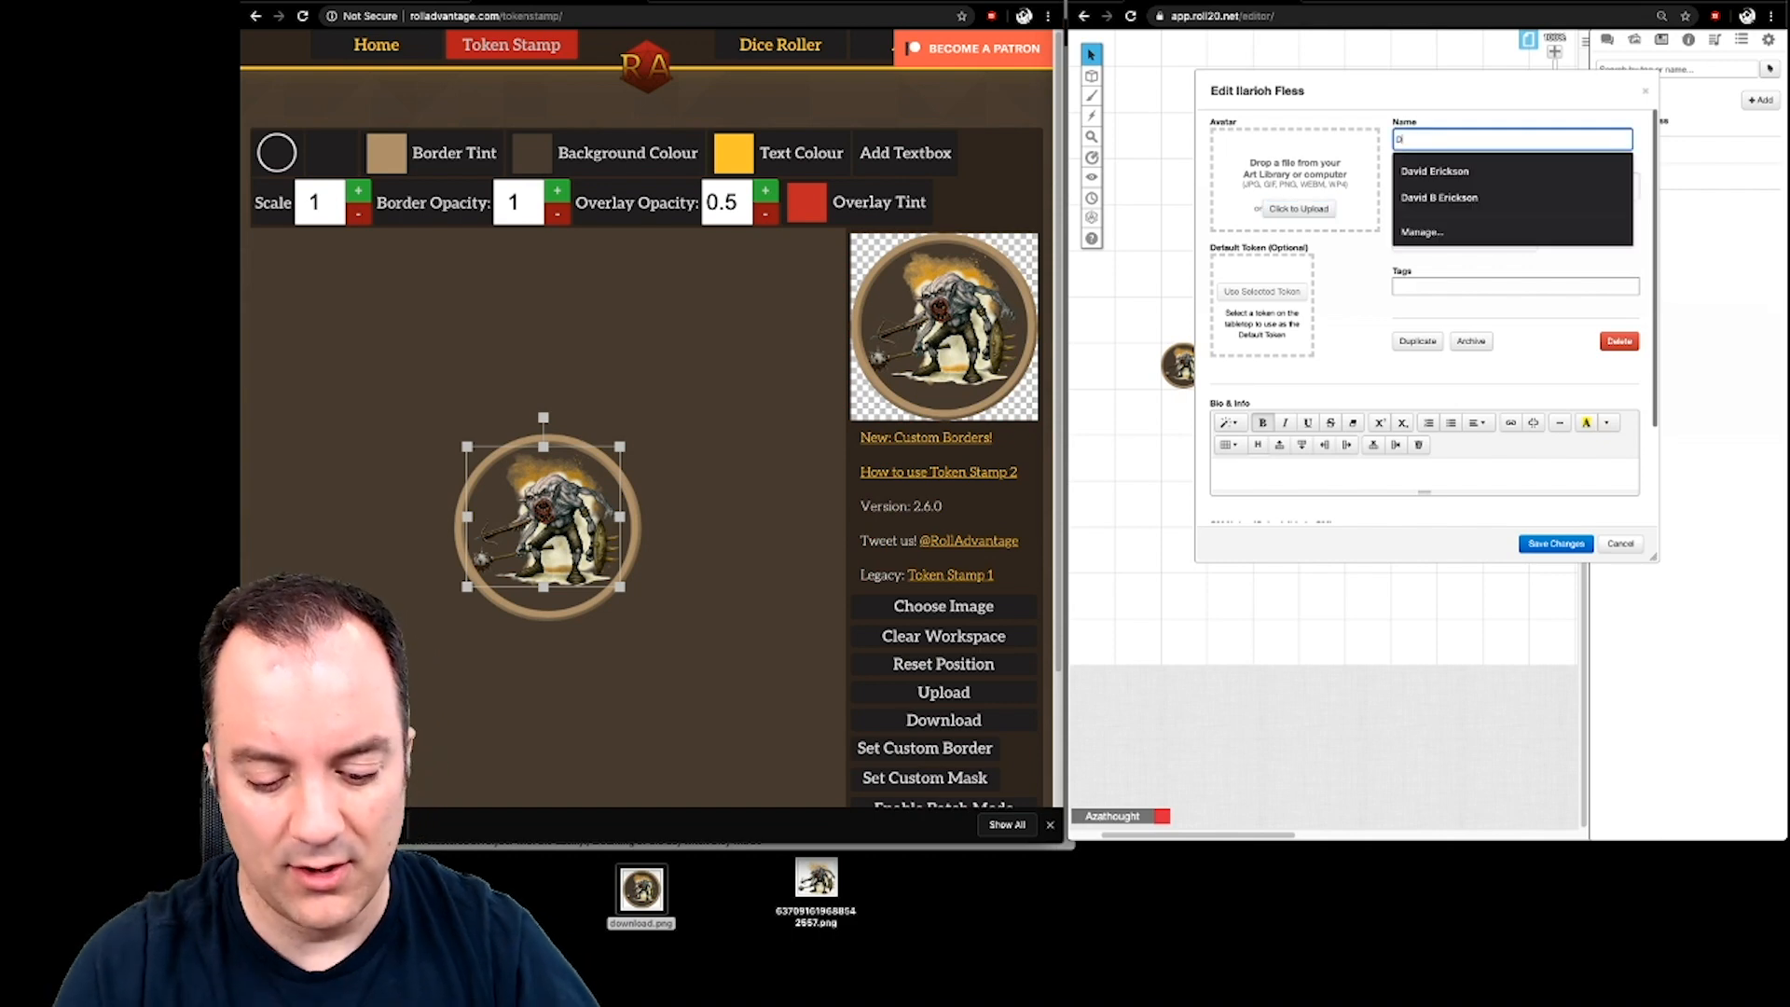
text(olgrim)
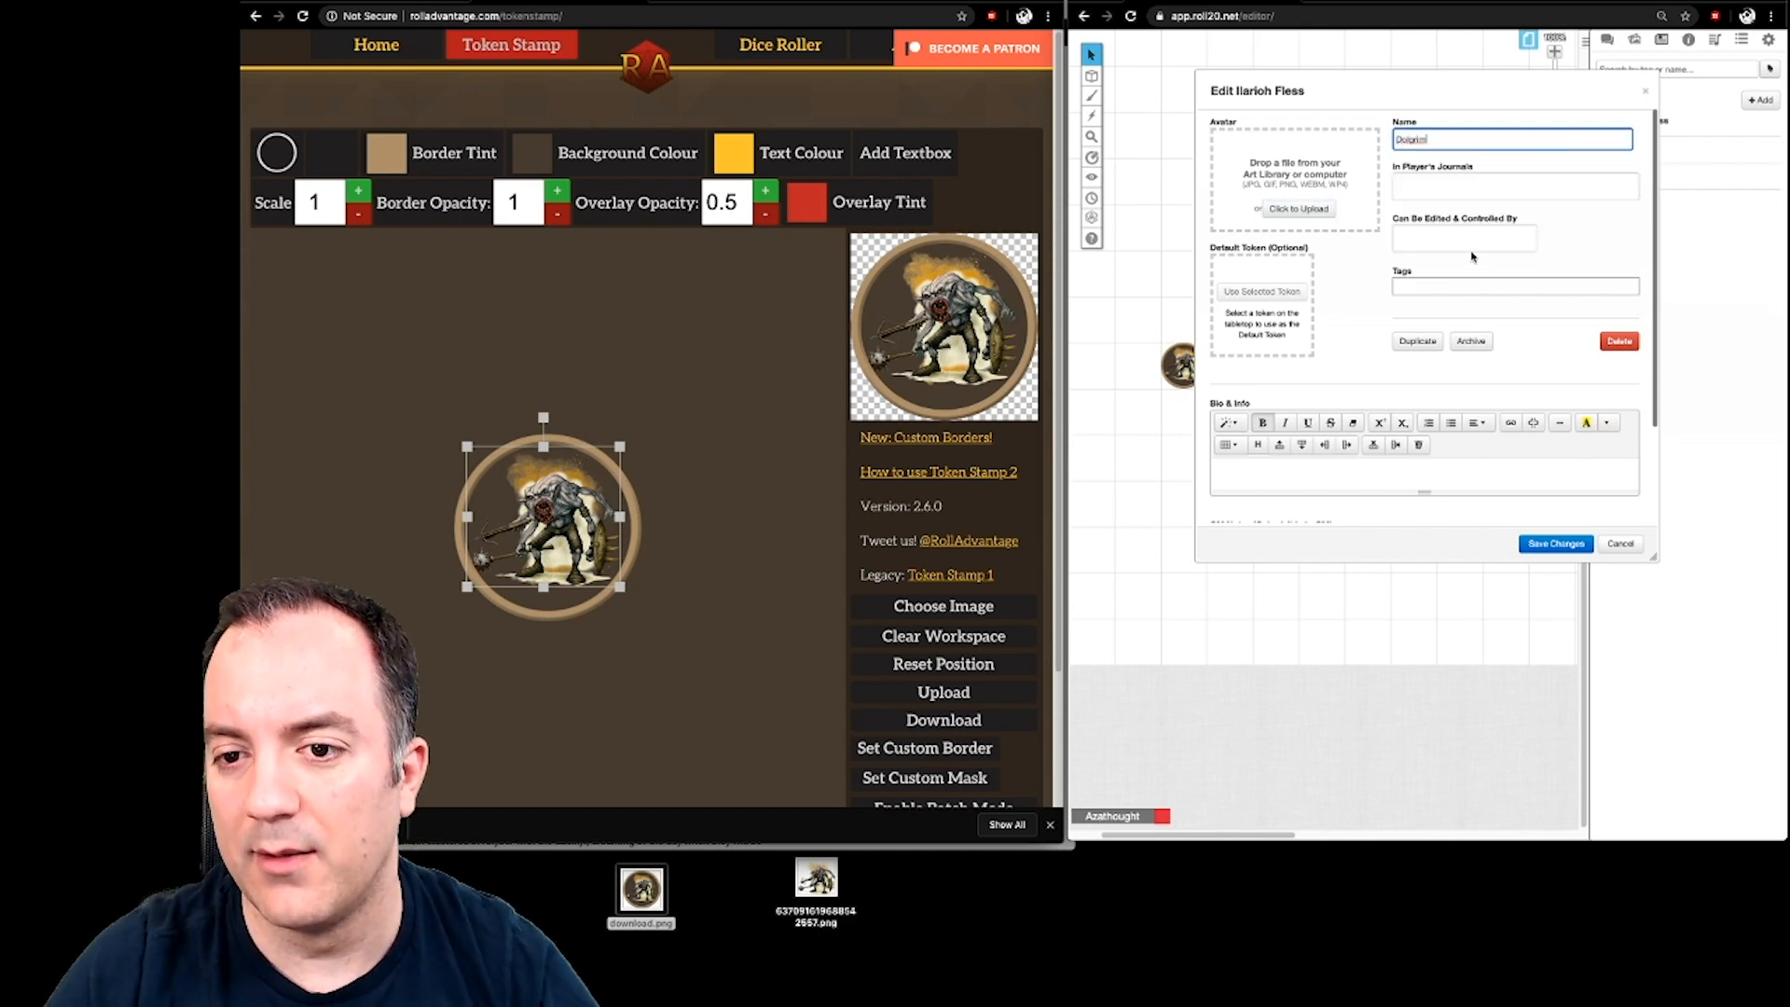
click(1333, 331)
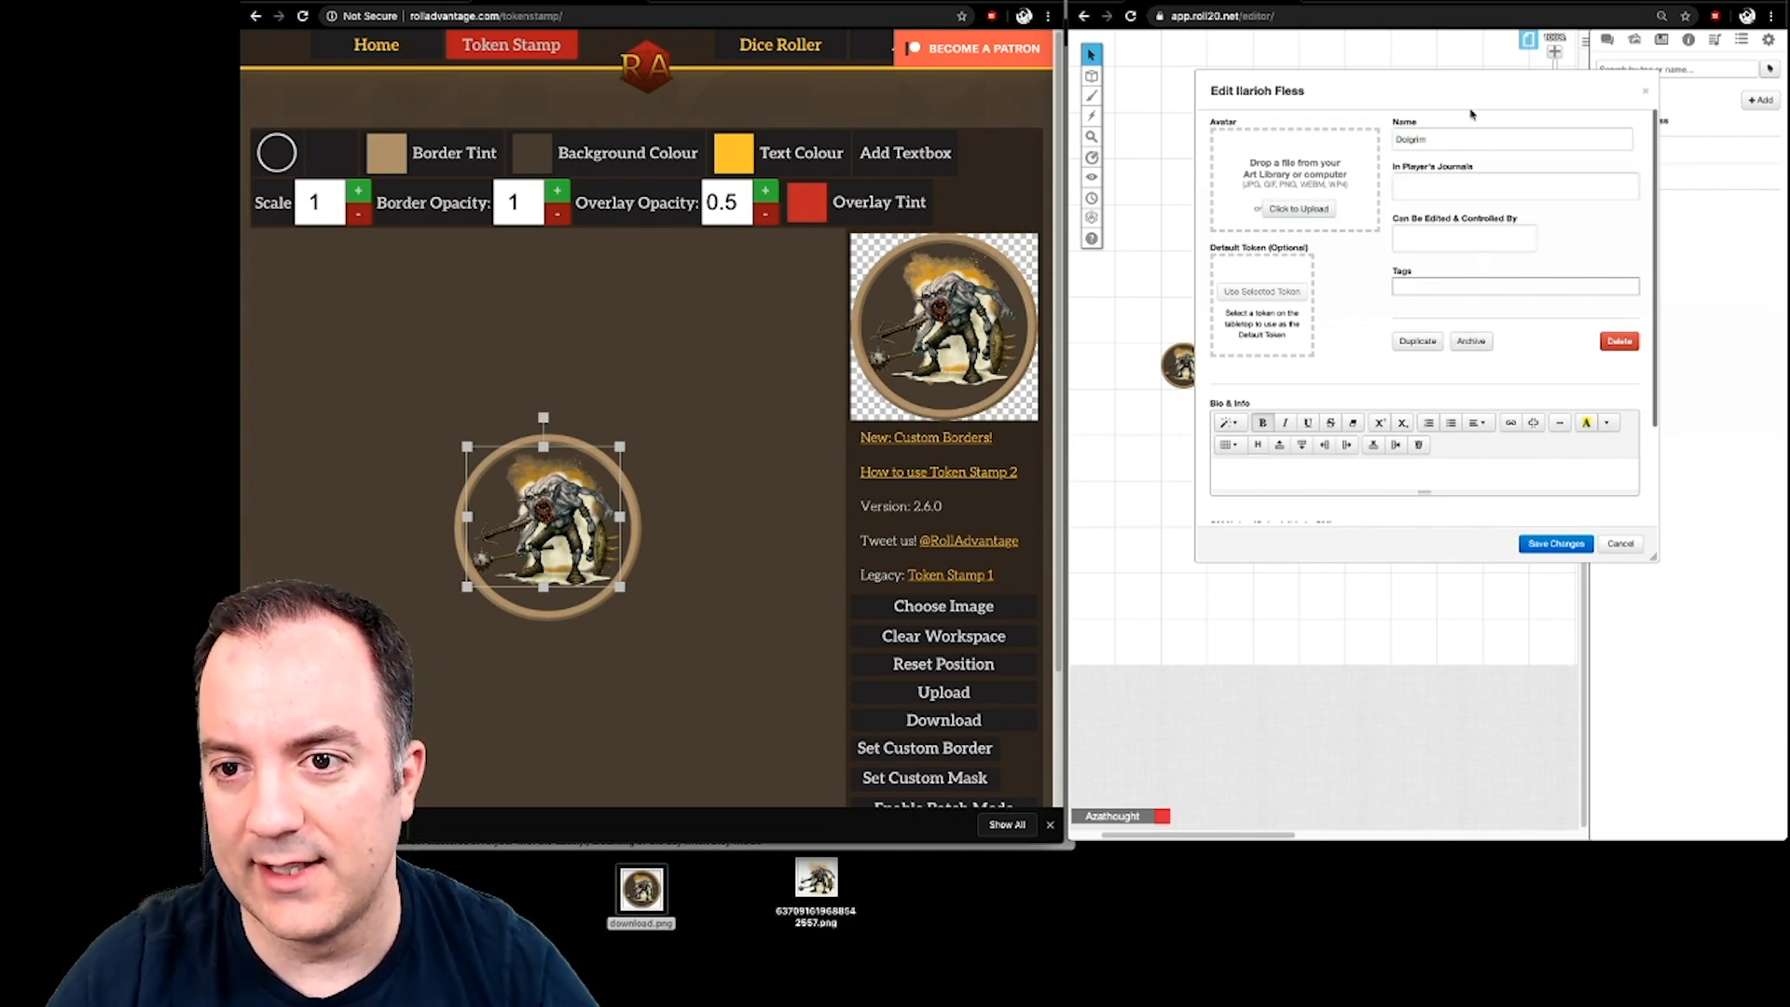
- Use the recently uploaded download.png from the art library as the Dolgrim's avatar and save the character
drag(1471, 114, 1382, 136)
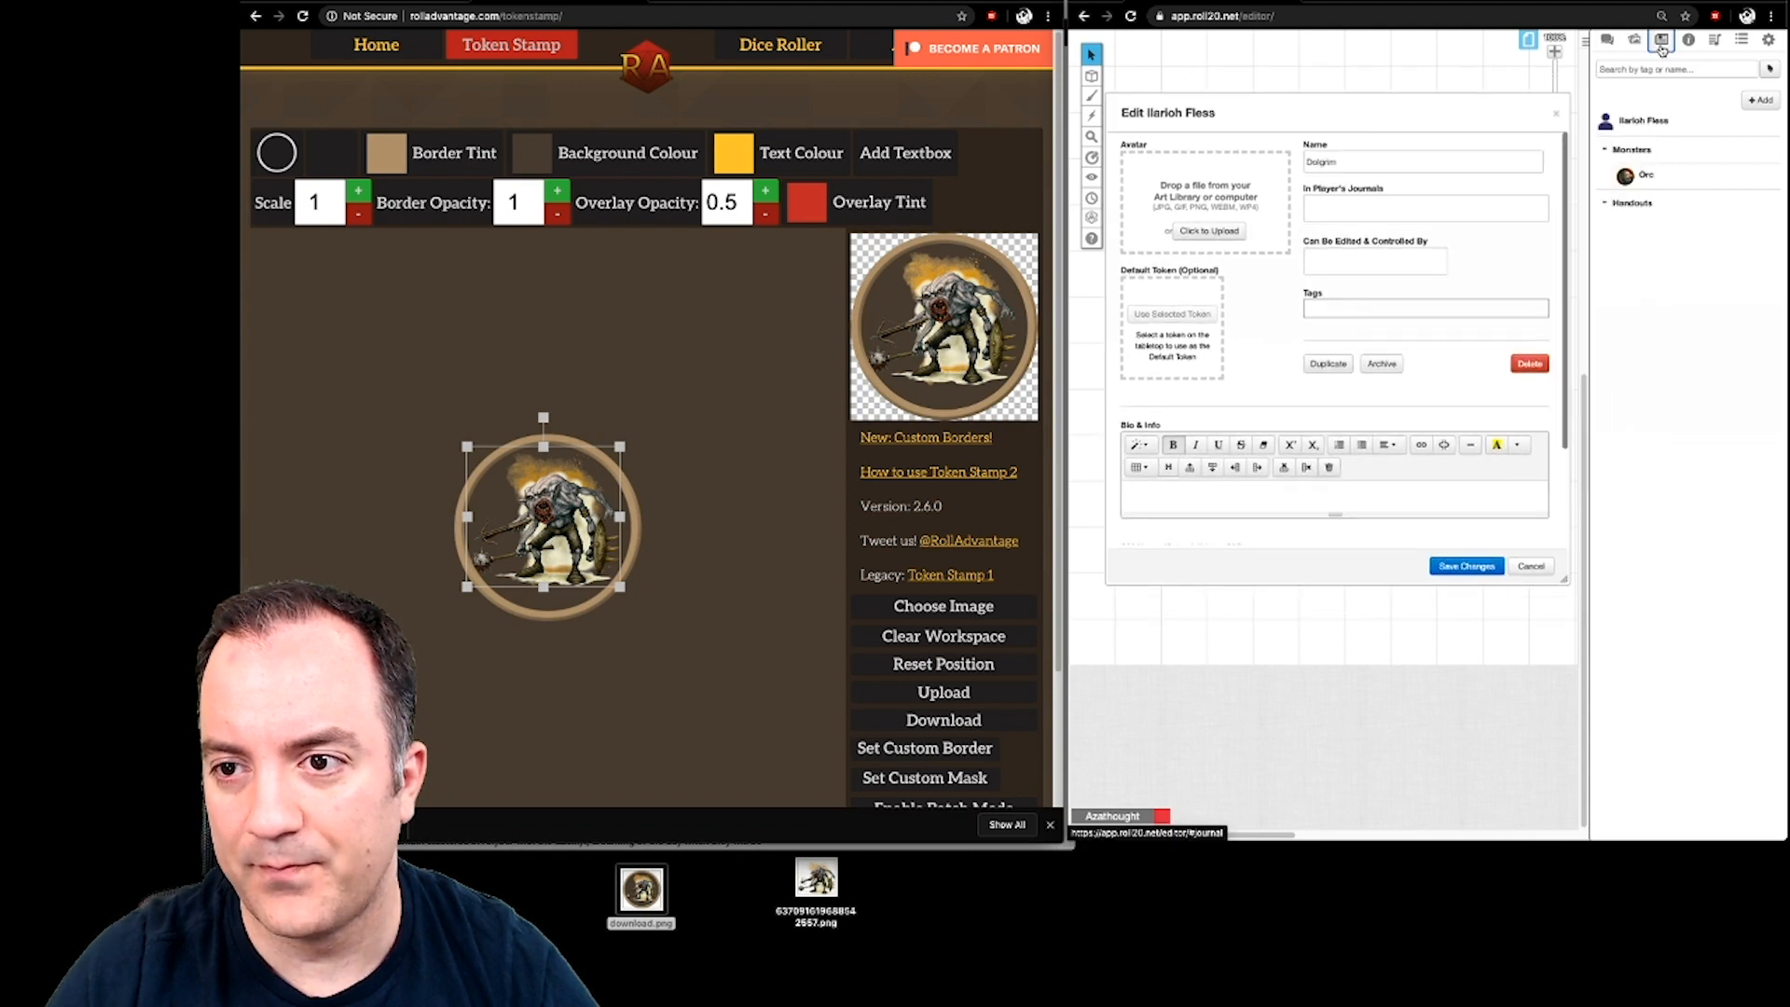
click(1637, 42)
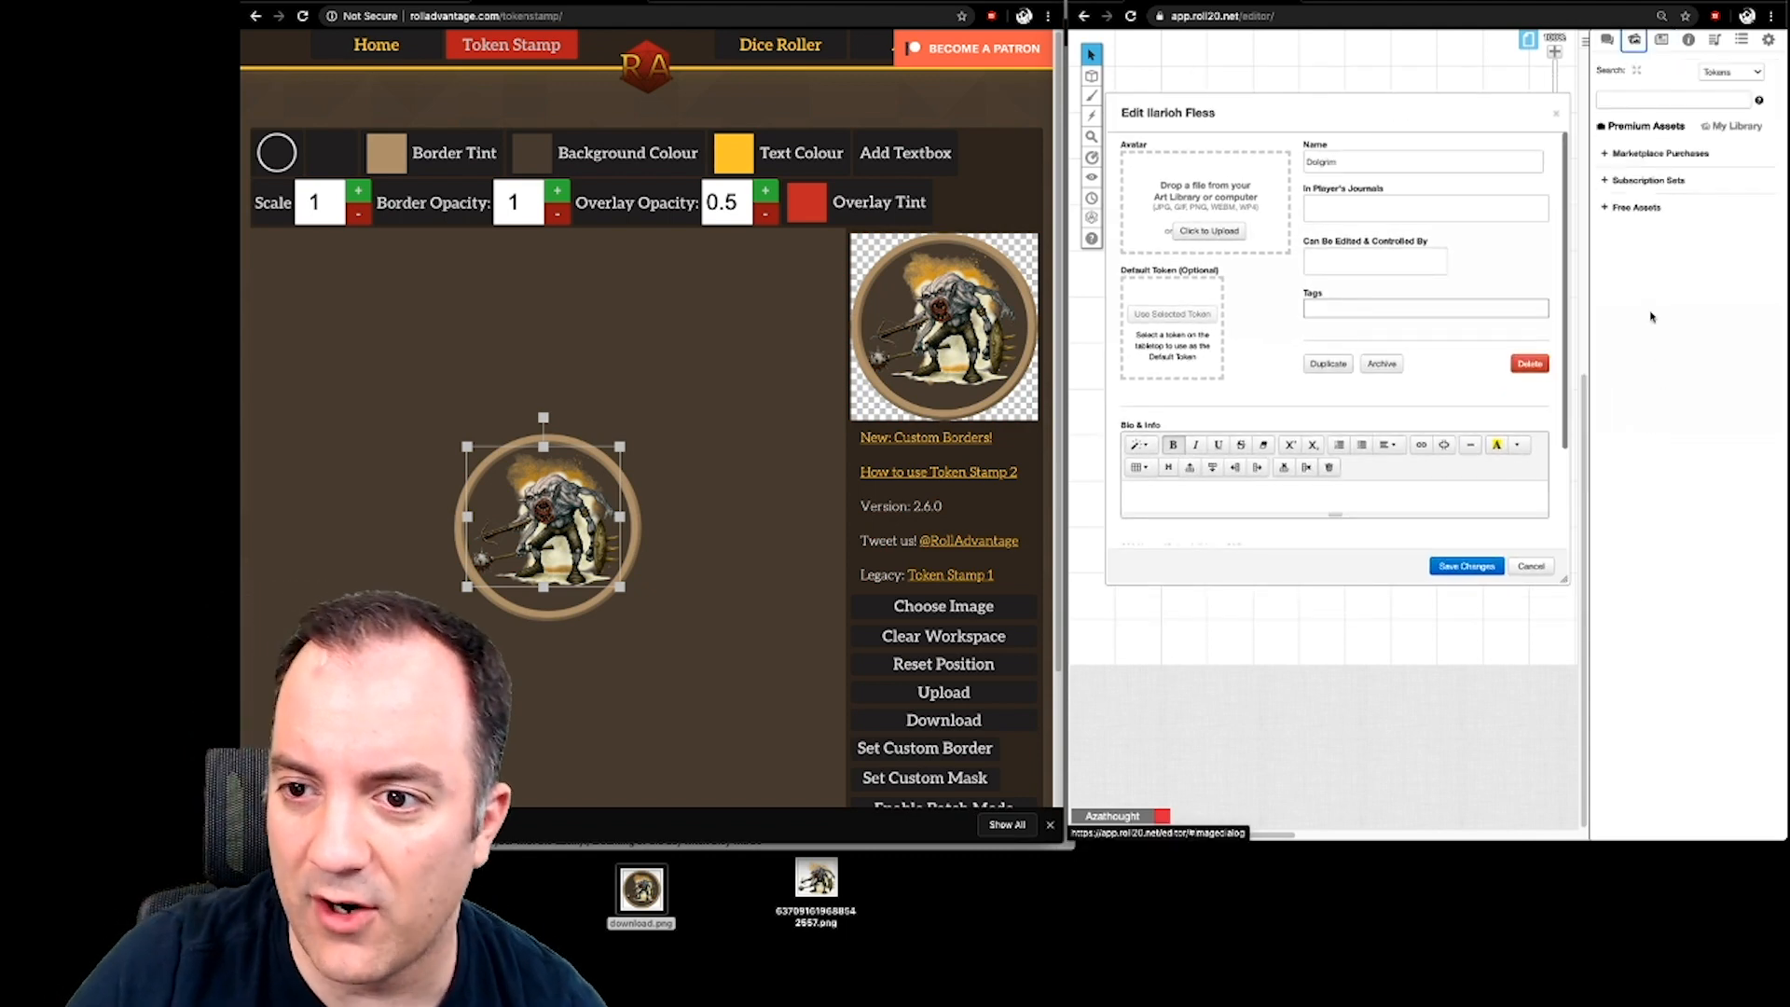
drag(1653, 496, 1204, 200)
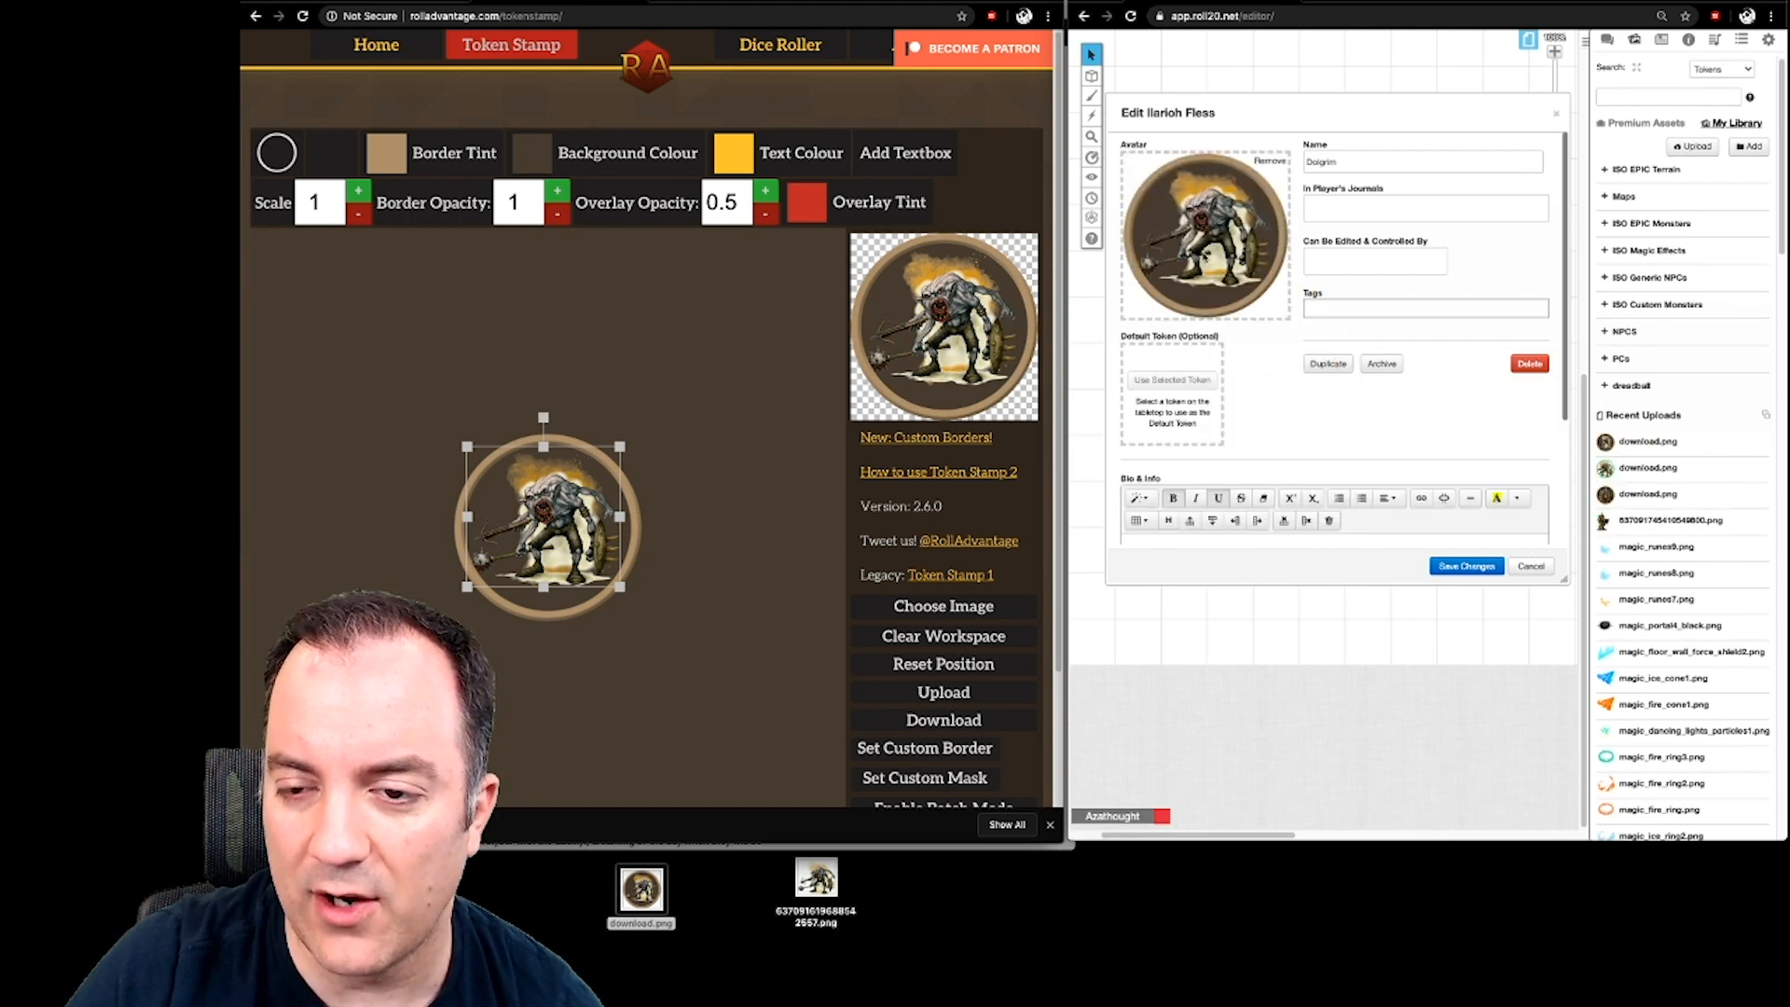
click(1661, 43)
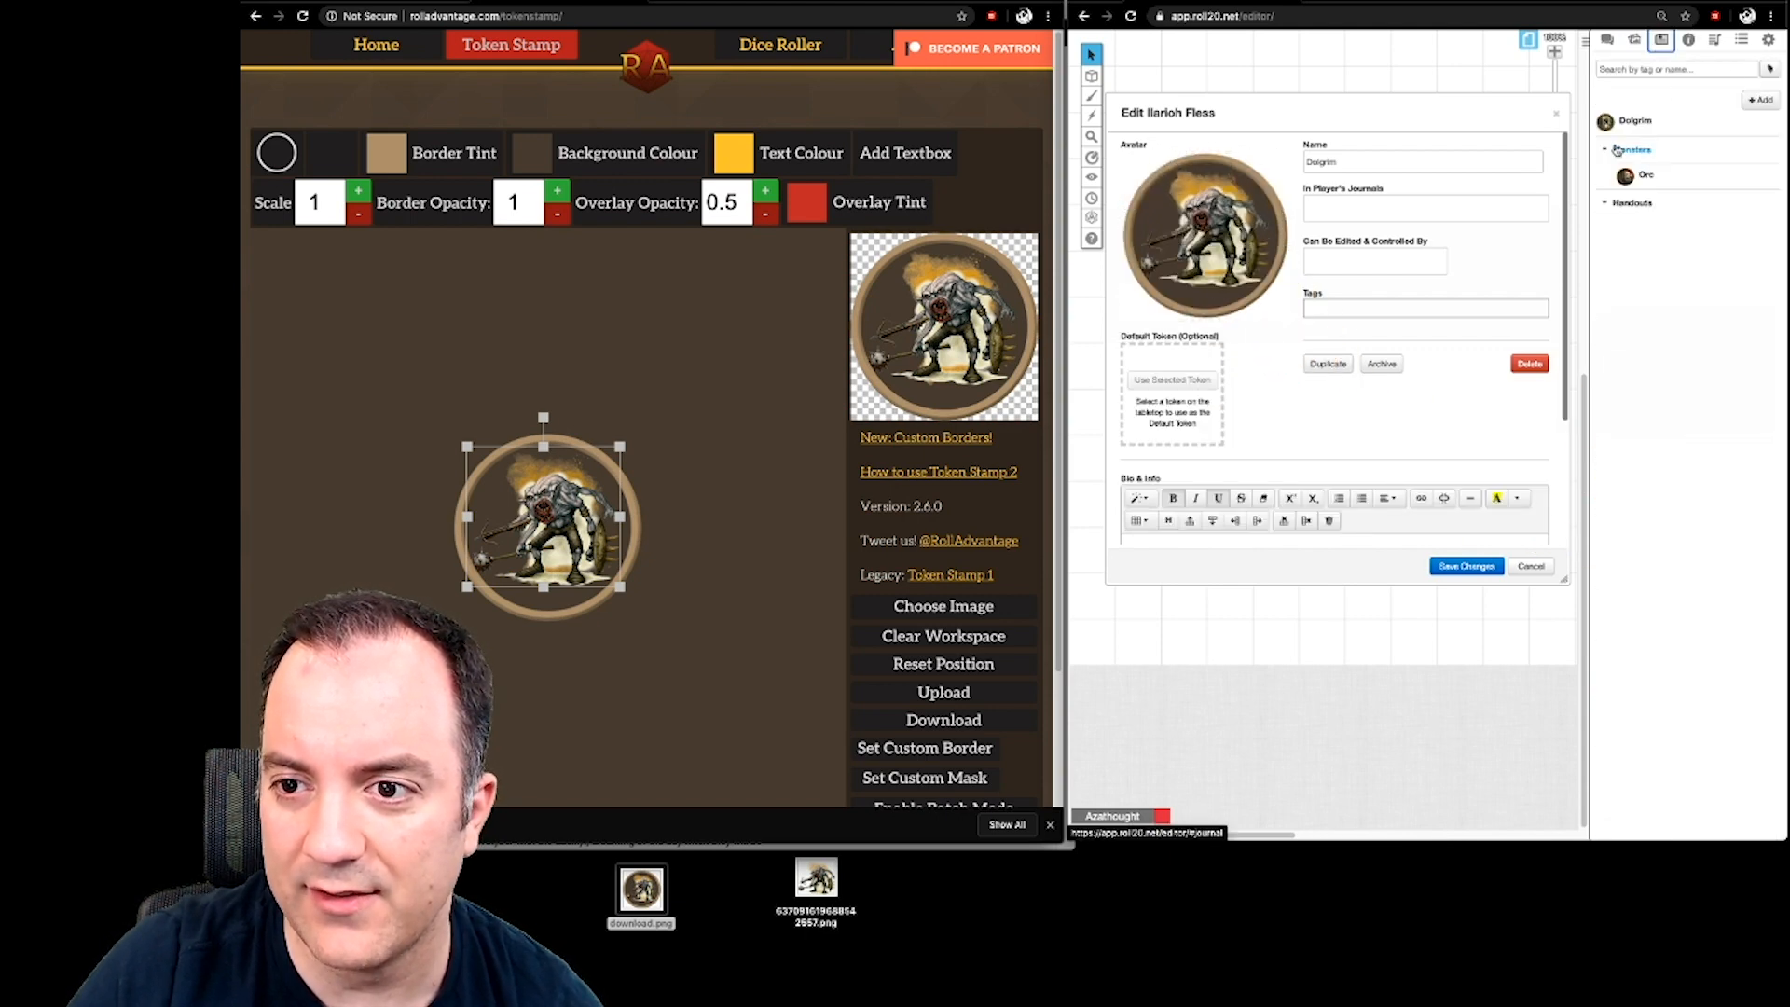
click(1468, 566)
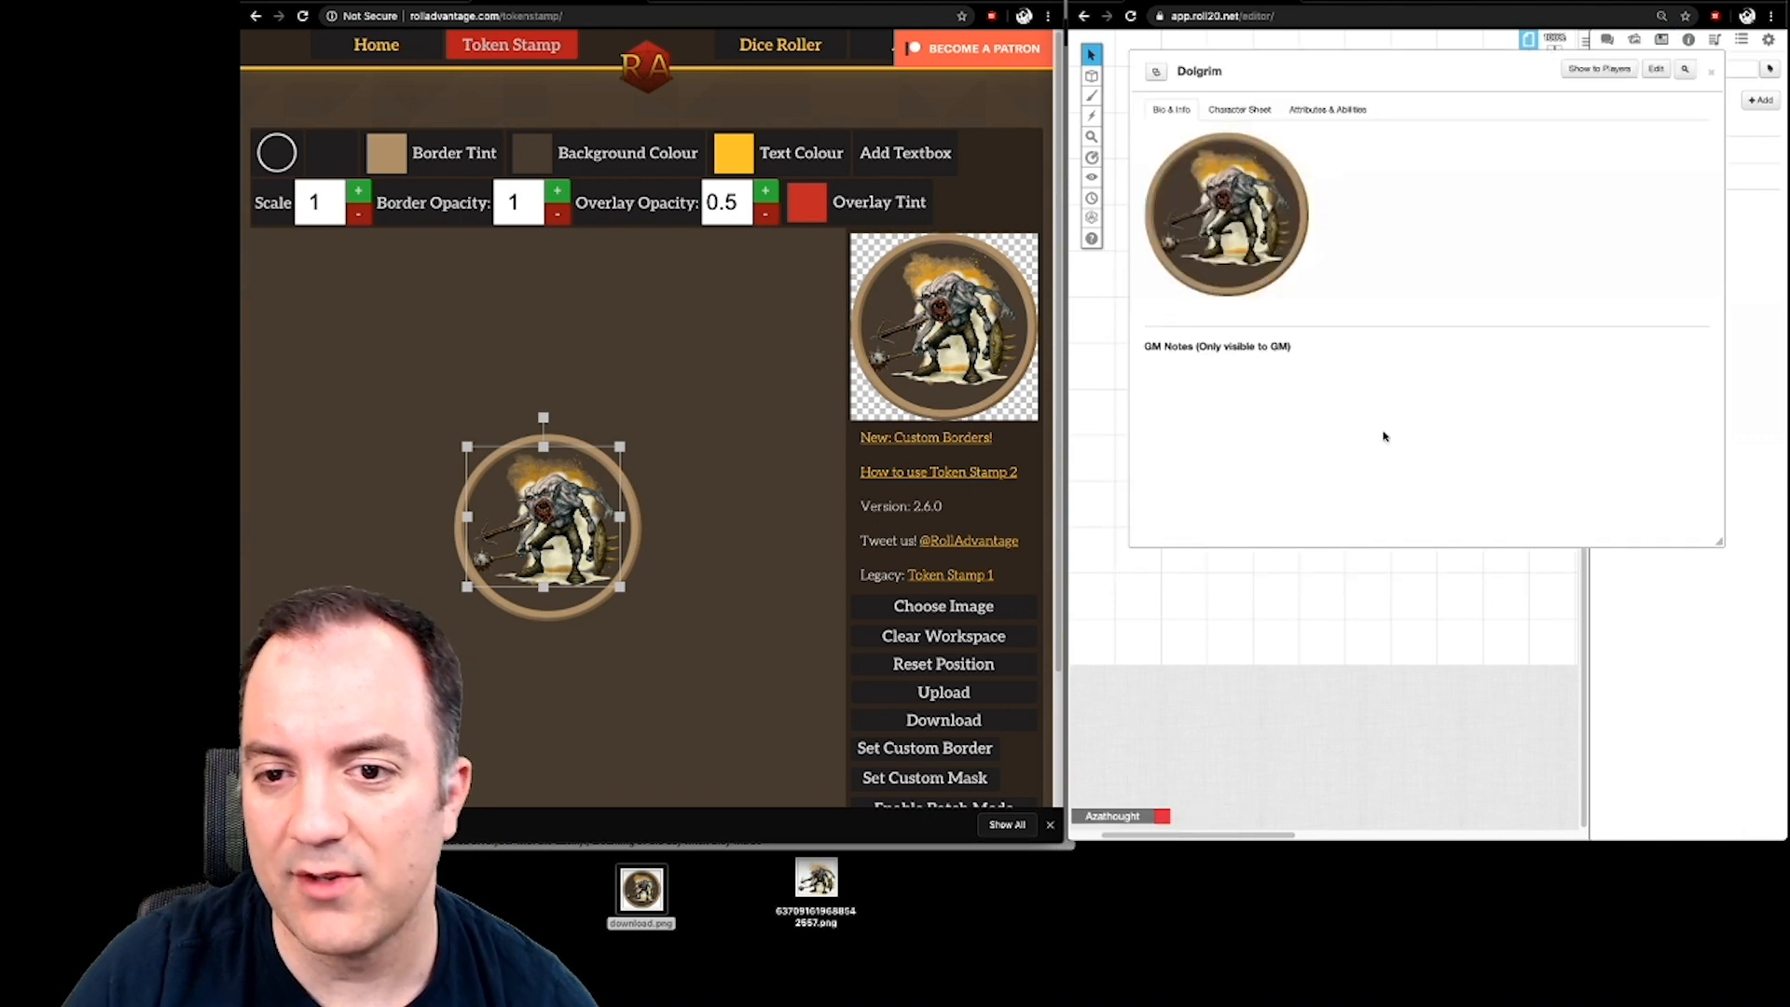
- Add an initiative_bonus attribute with a current value of 2 to the Dolgrim character, and close its sheet
click(1328, 109)
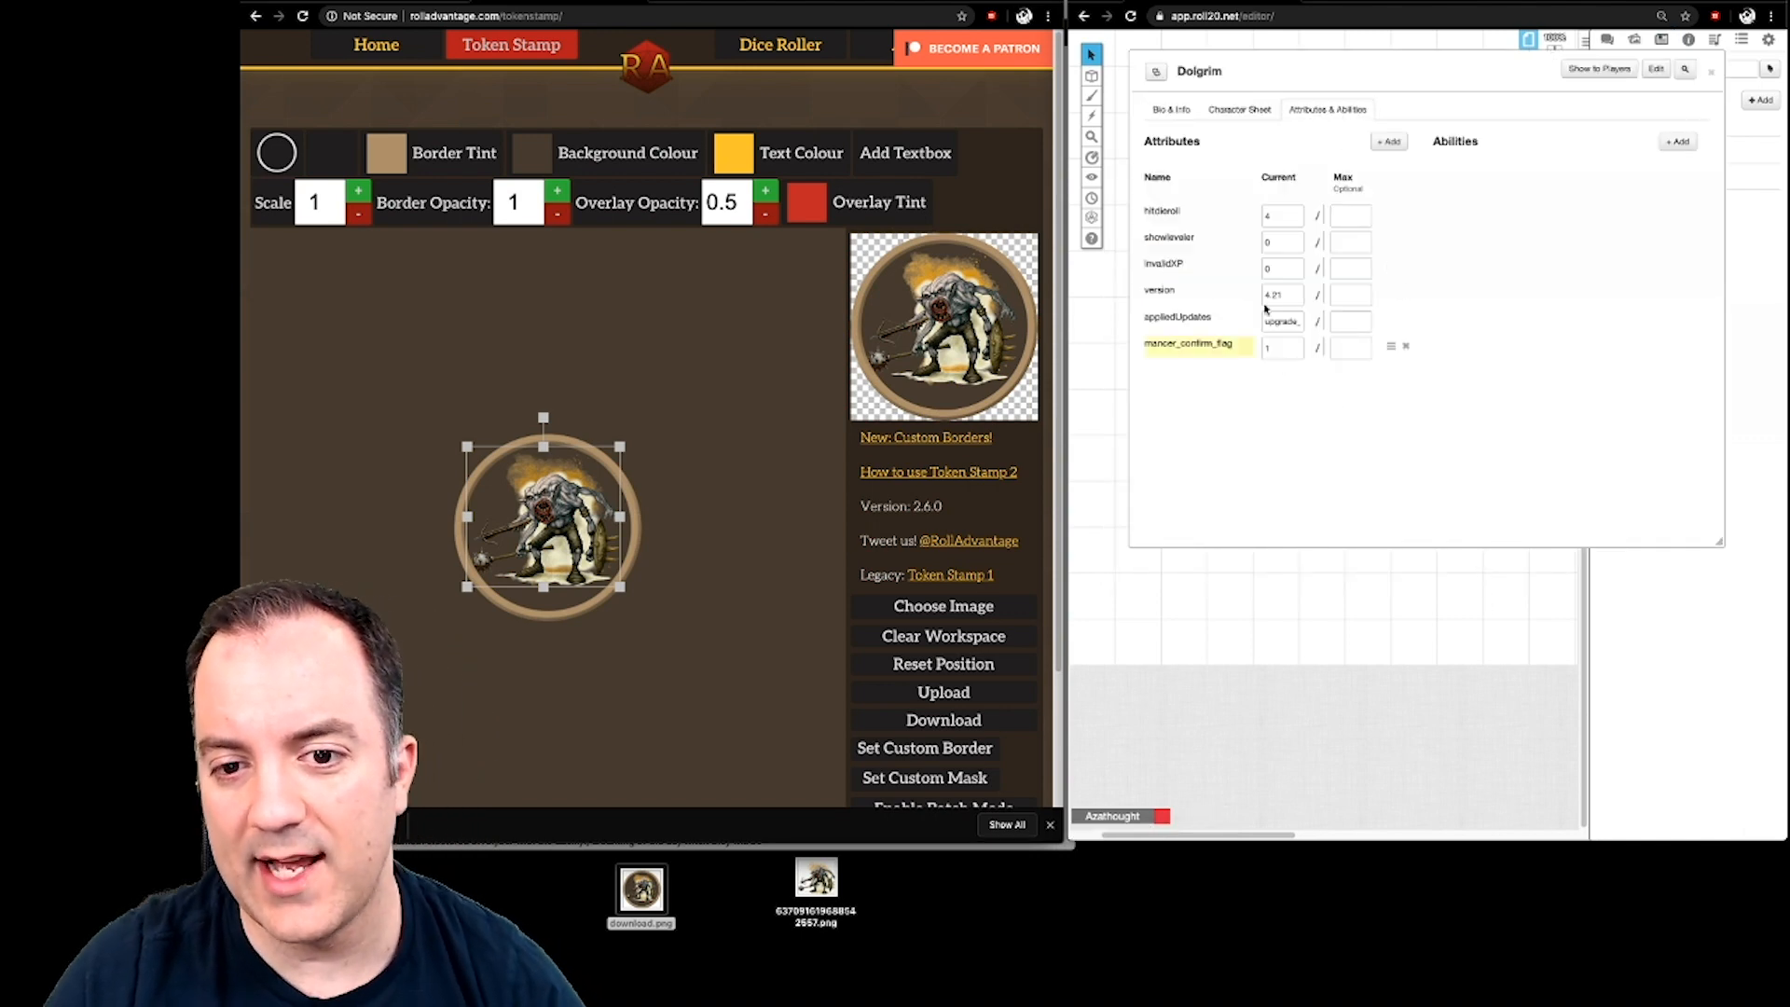
click(1389, 141)
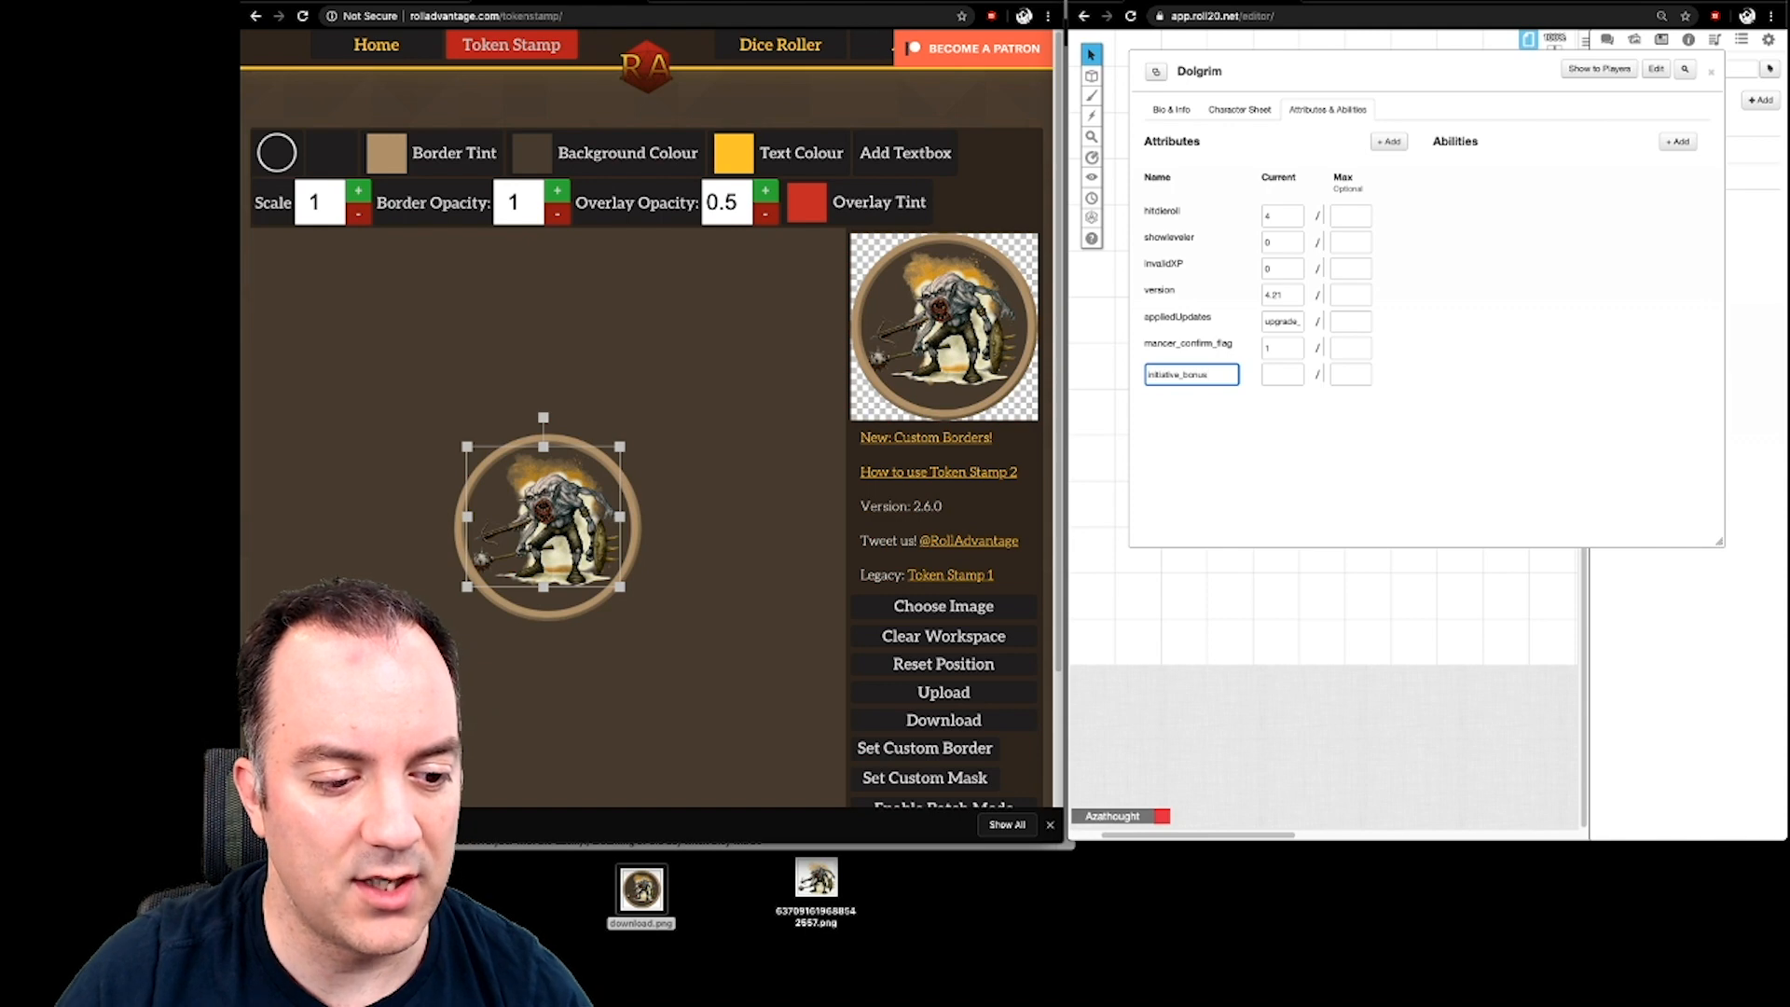
key(super+grave)
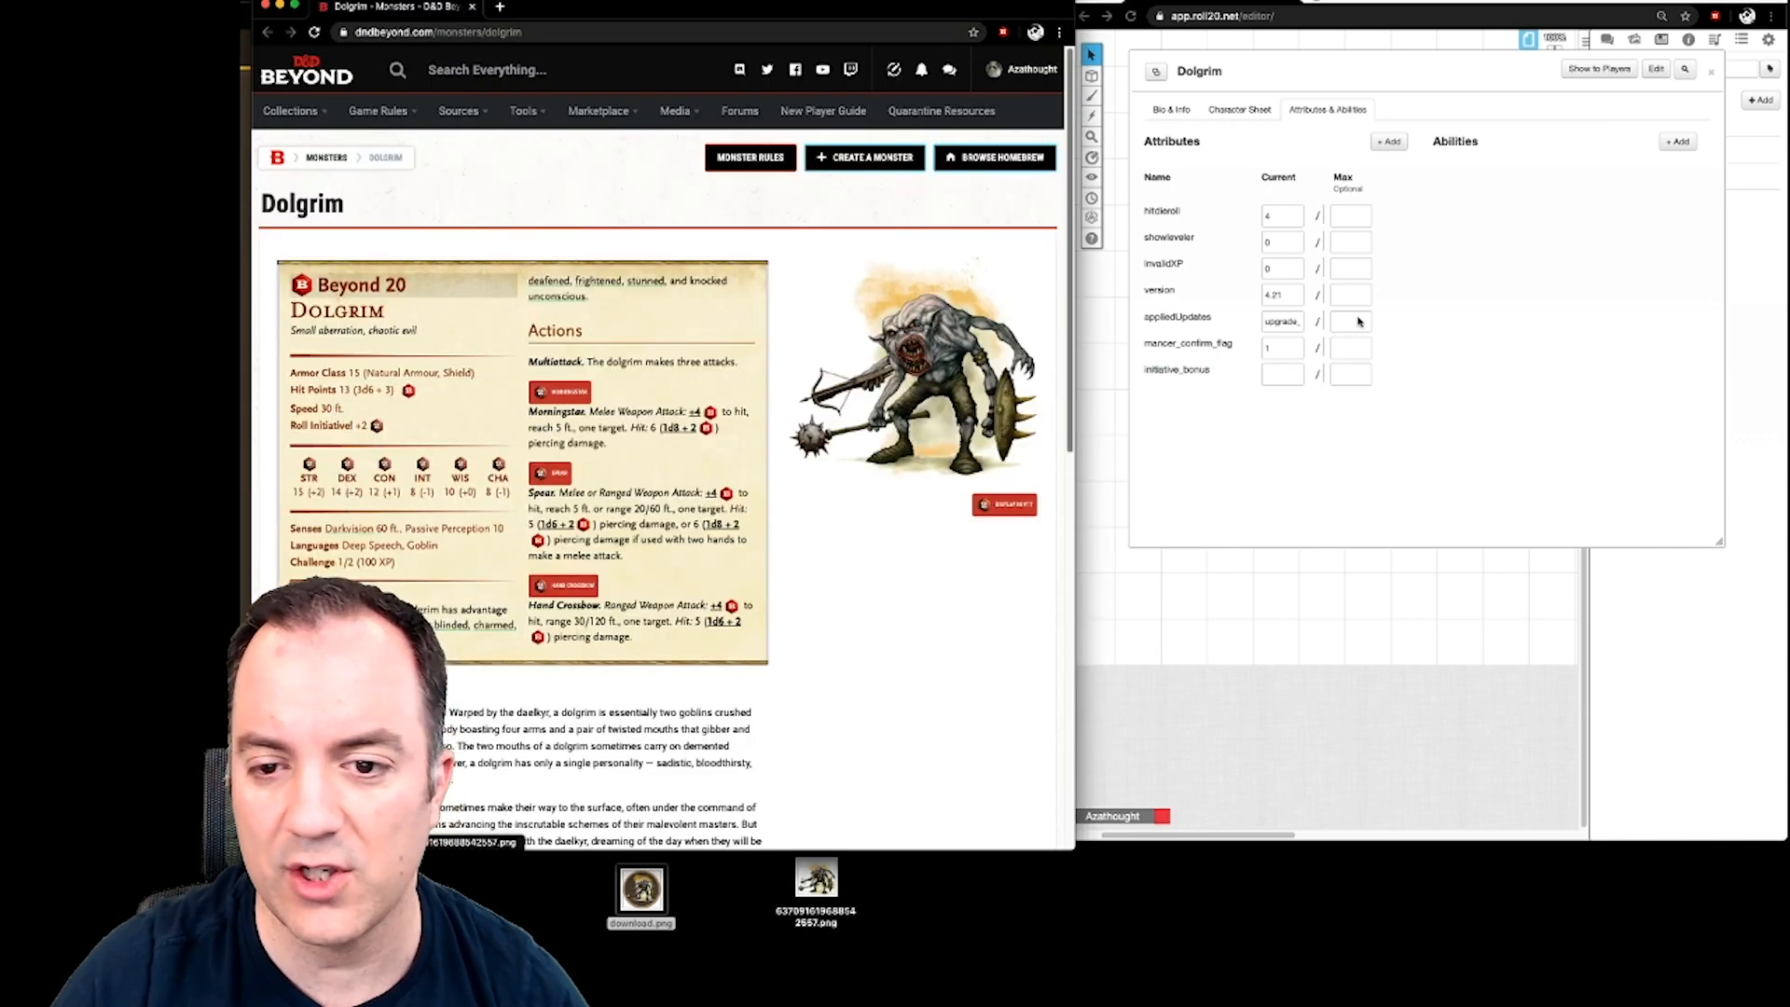
click(1294, 376)
text(2)
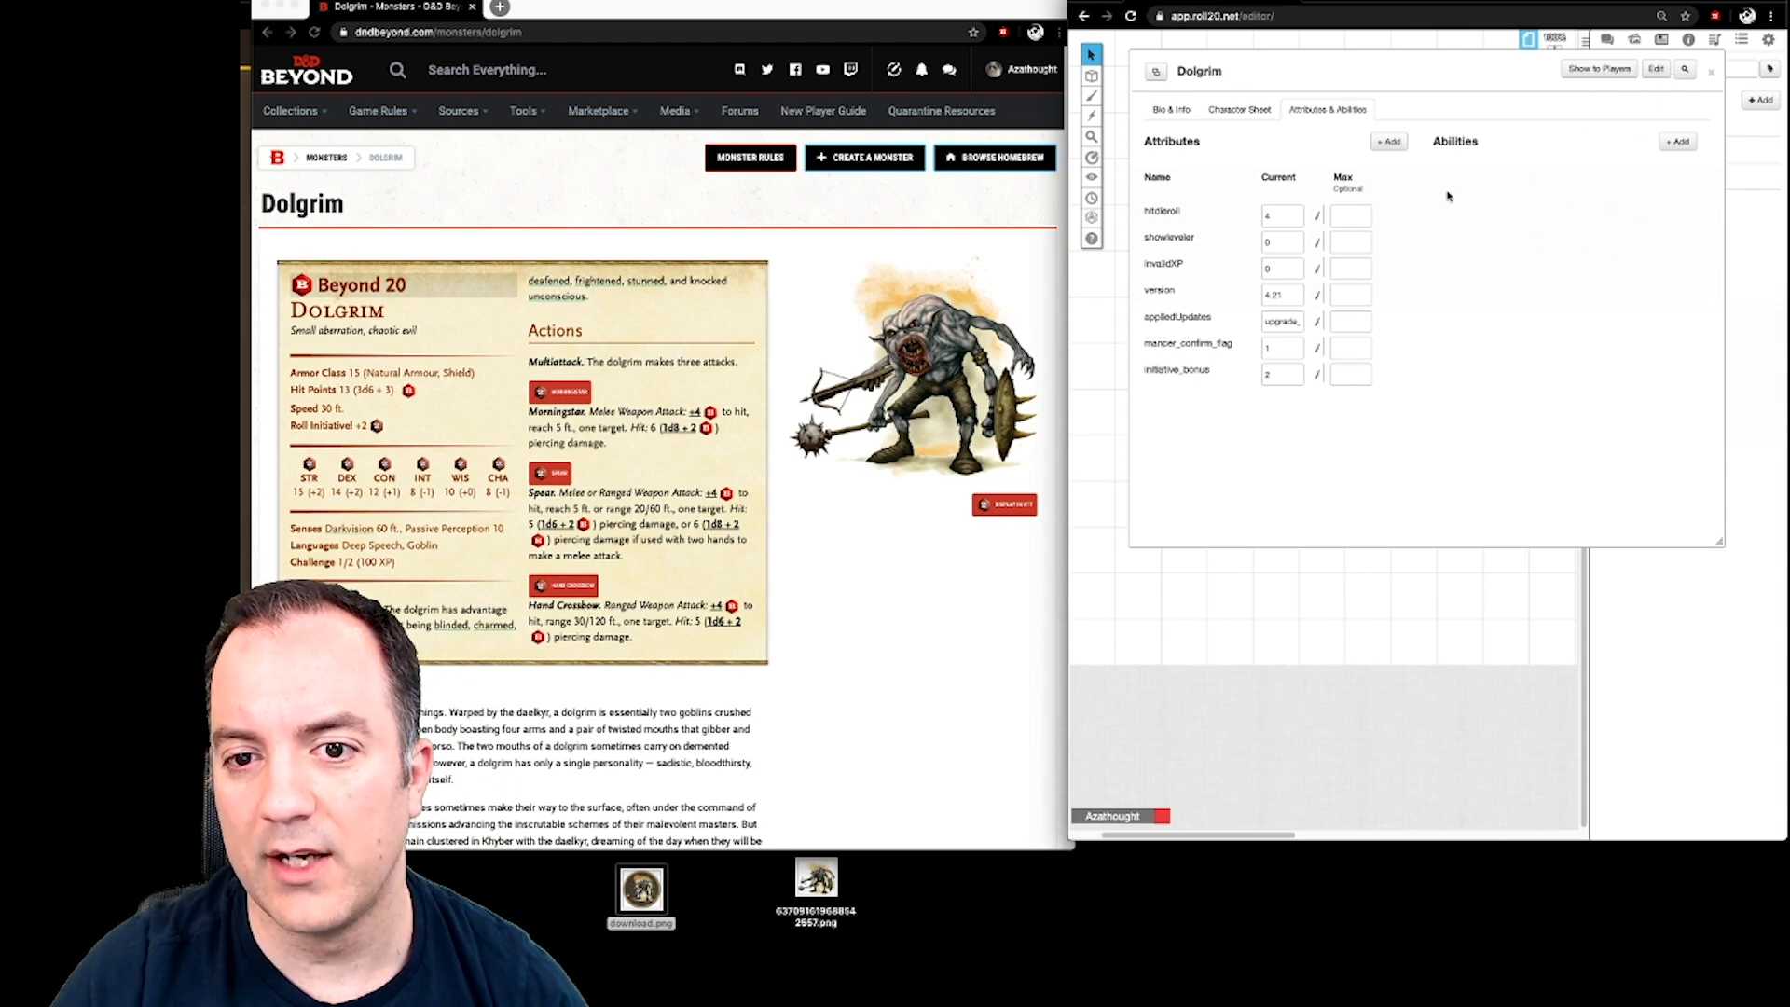
click(1172, 109)
click(1712, 72)
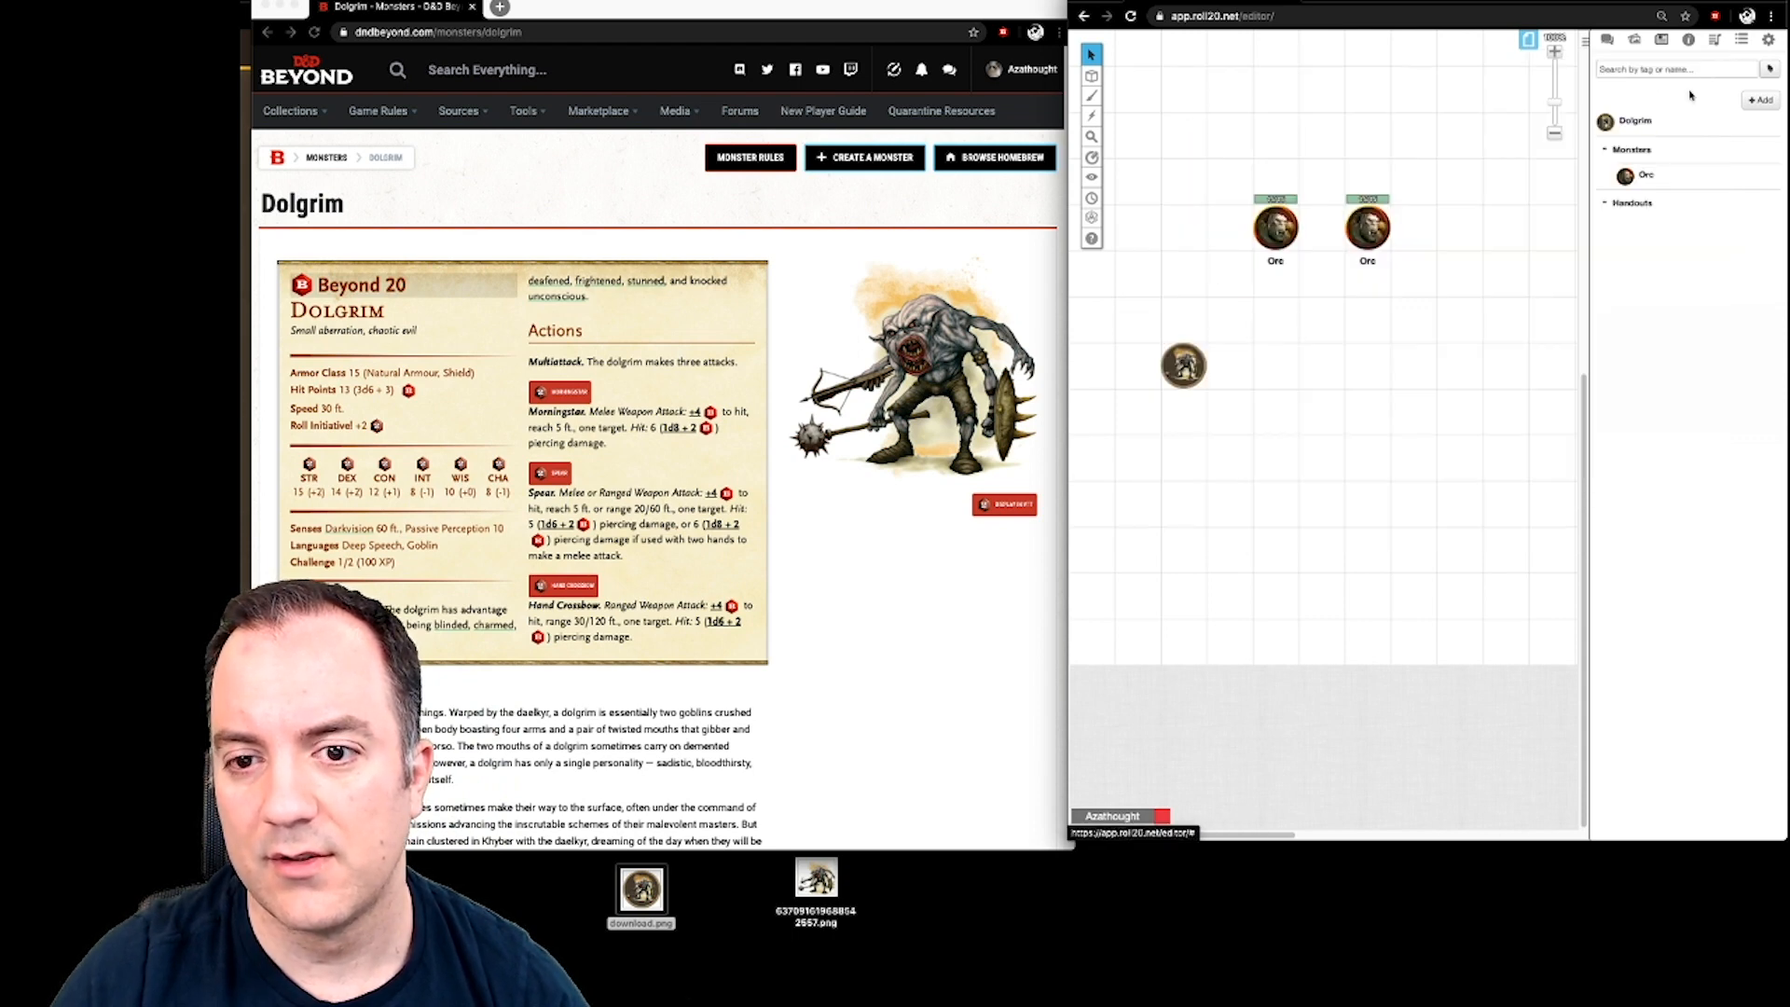
- Open the Dolgrim token's settings and make it represent the Dolgrim character
double_click(1185, 364)
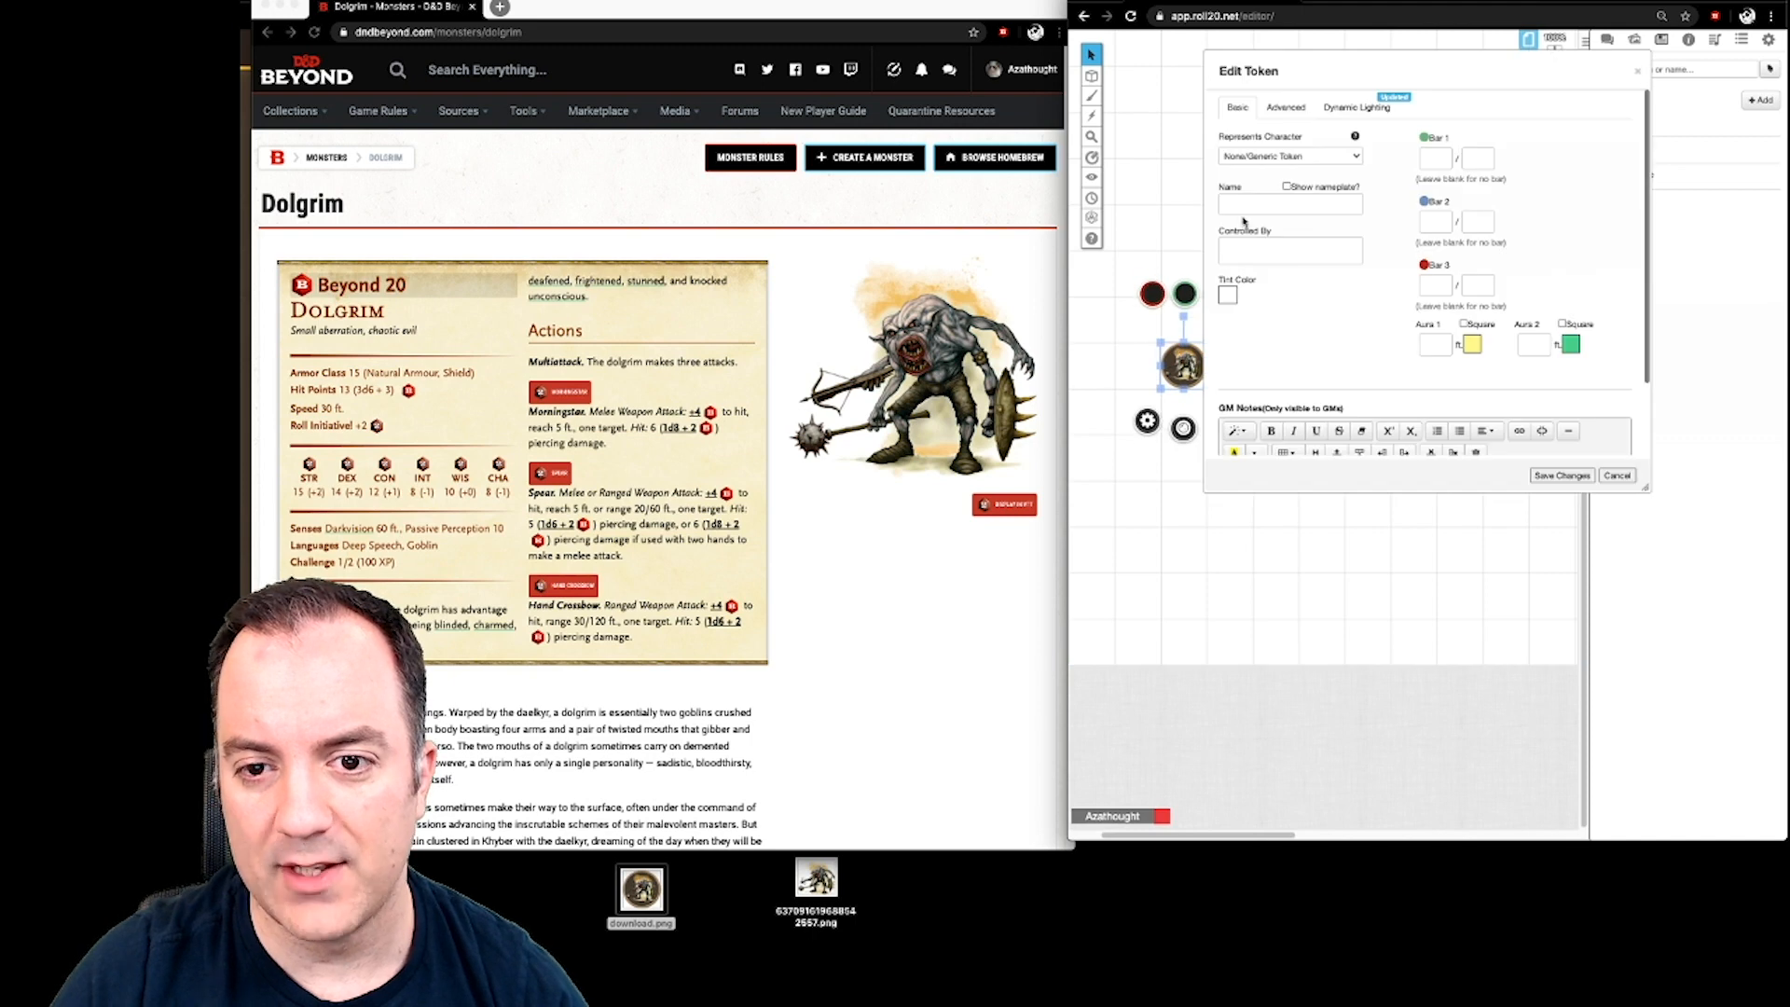
click(1272, 156)
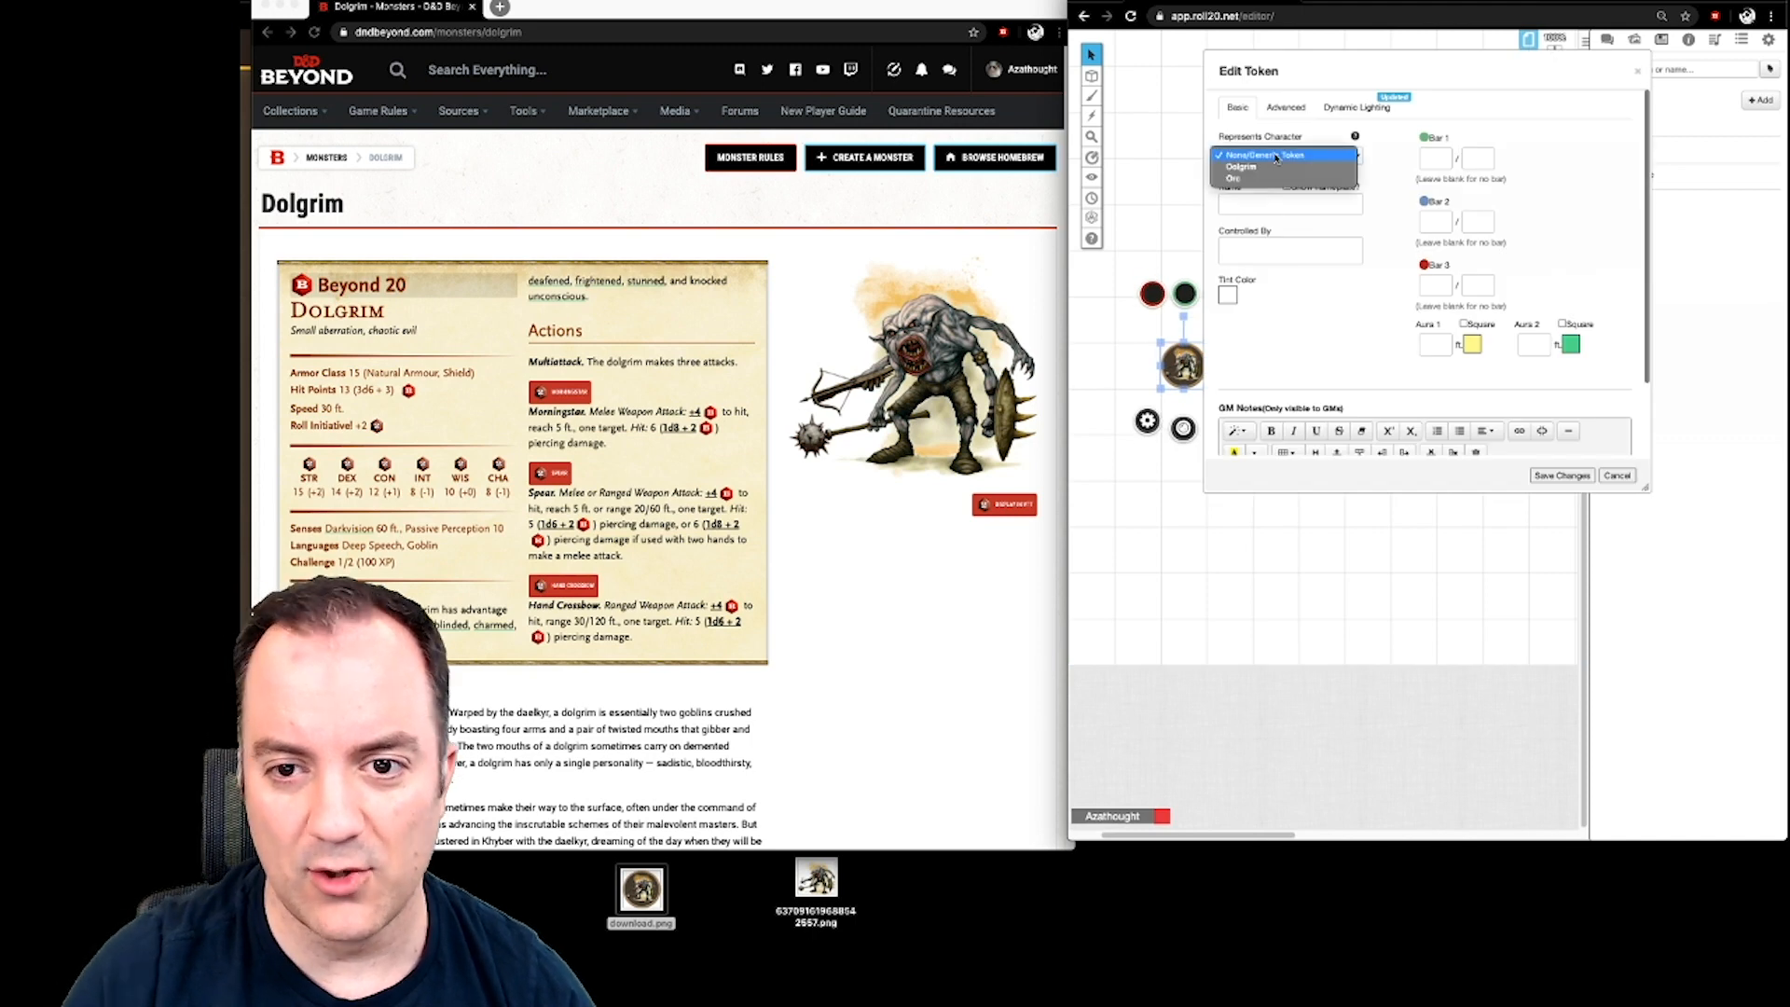
click(1278, 167)
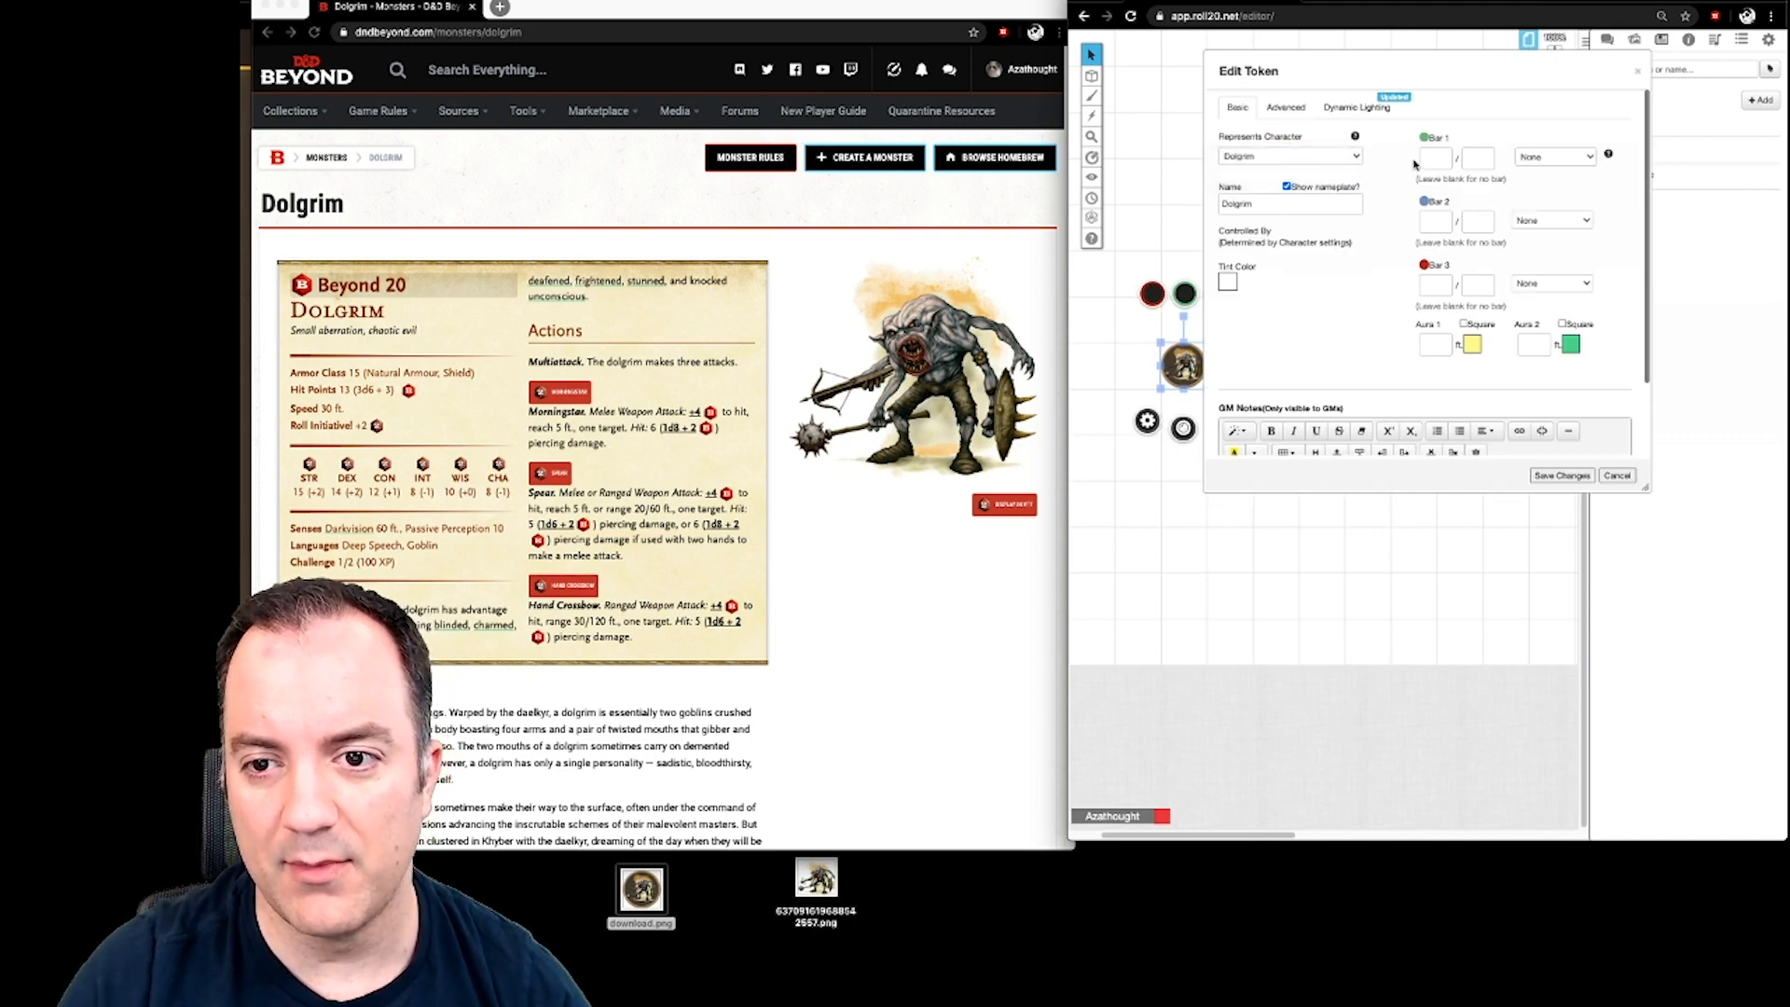
- Set the Dolgrim token's Bar 1 to 13 / 13 and the current value of Bar 2 to 15
text(13)
key(Tab)
text(13)
key(Tab)
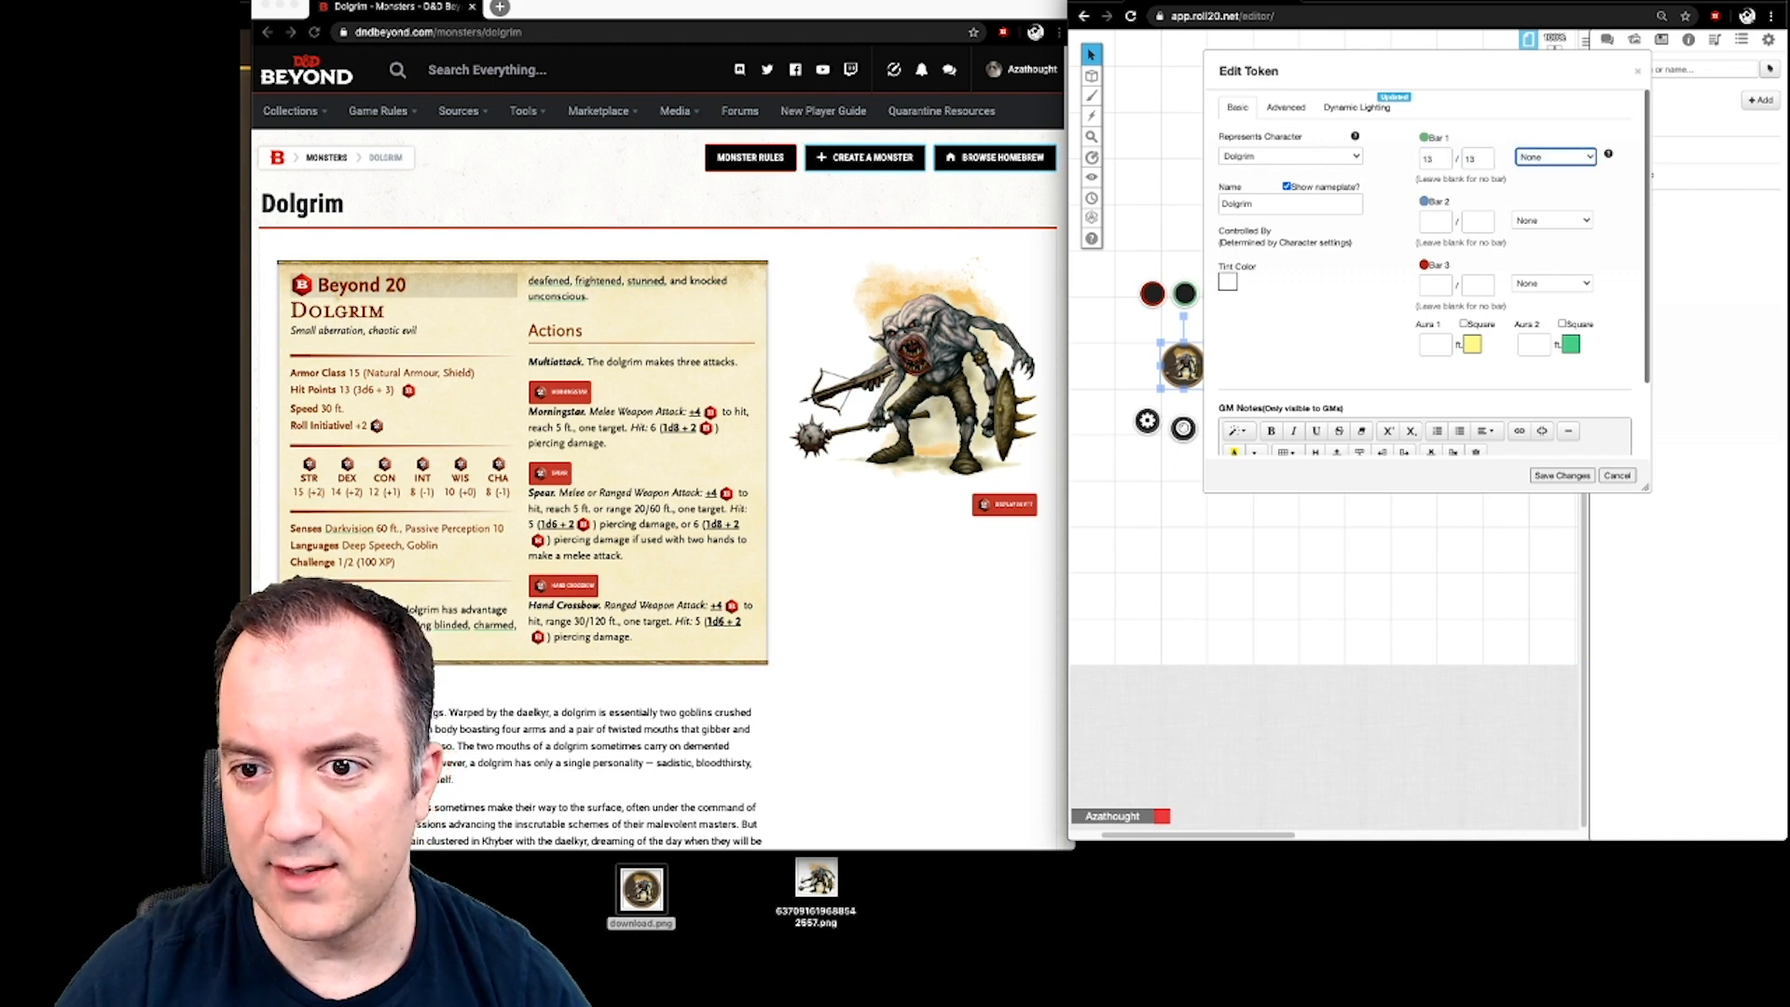
click(1427, 224)
text(15)
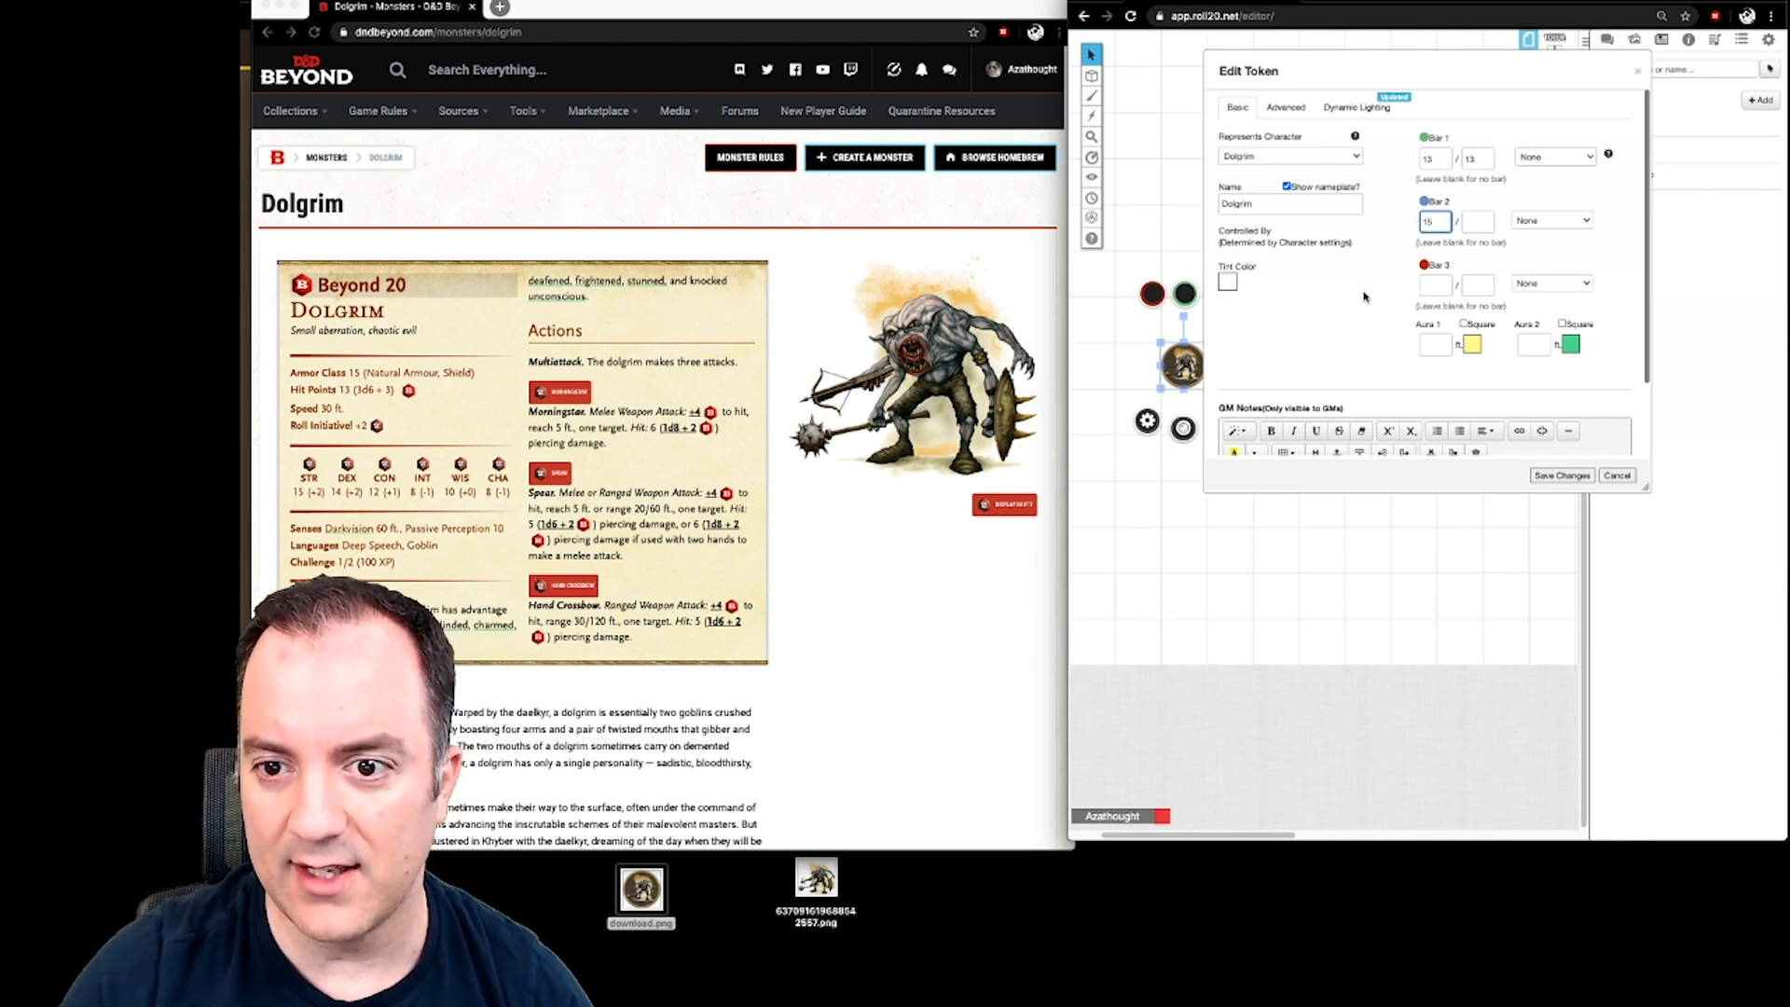
- Save the Dolgrim token's settings and make that token the Dolgrim character's default token, closing the character sheet
click(1563, 476)
click(1185, 365)
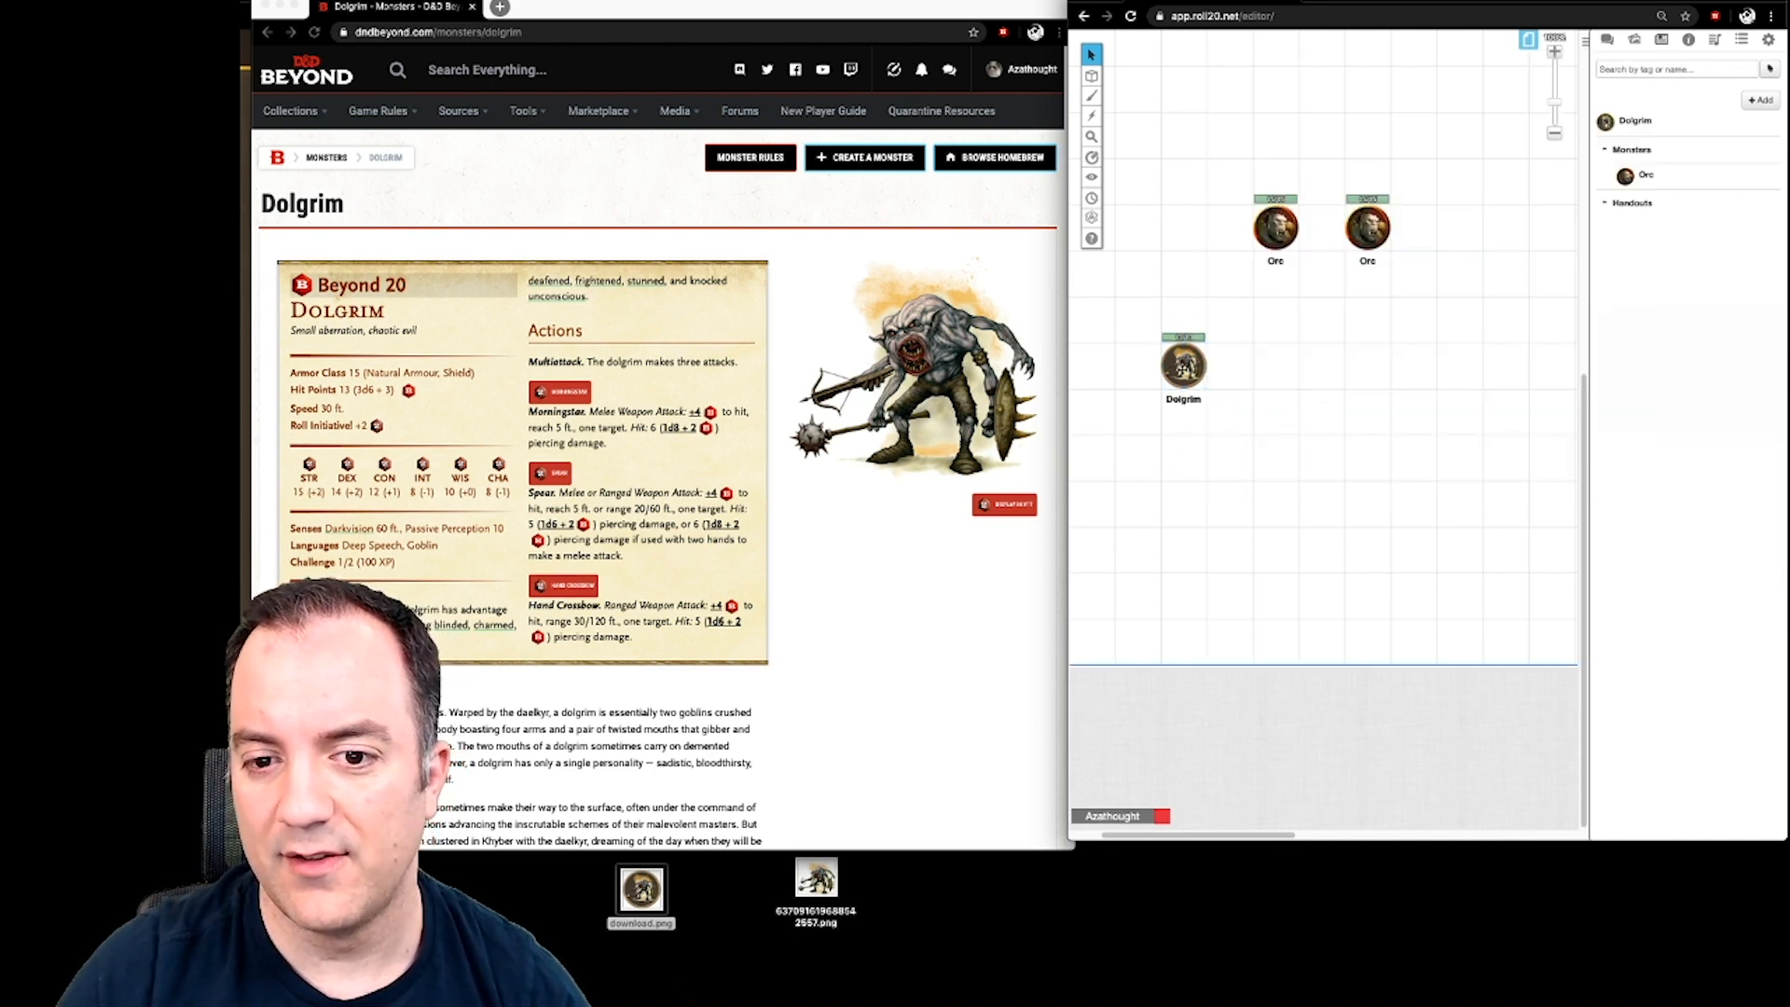
click(1647, 126)
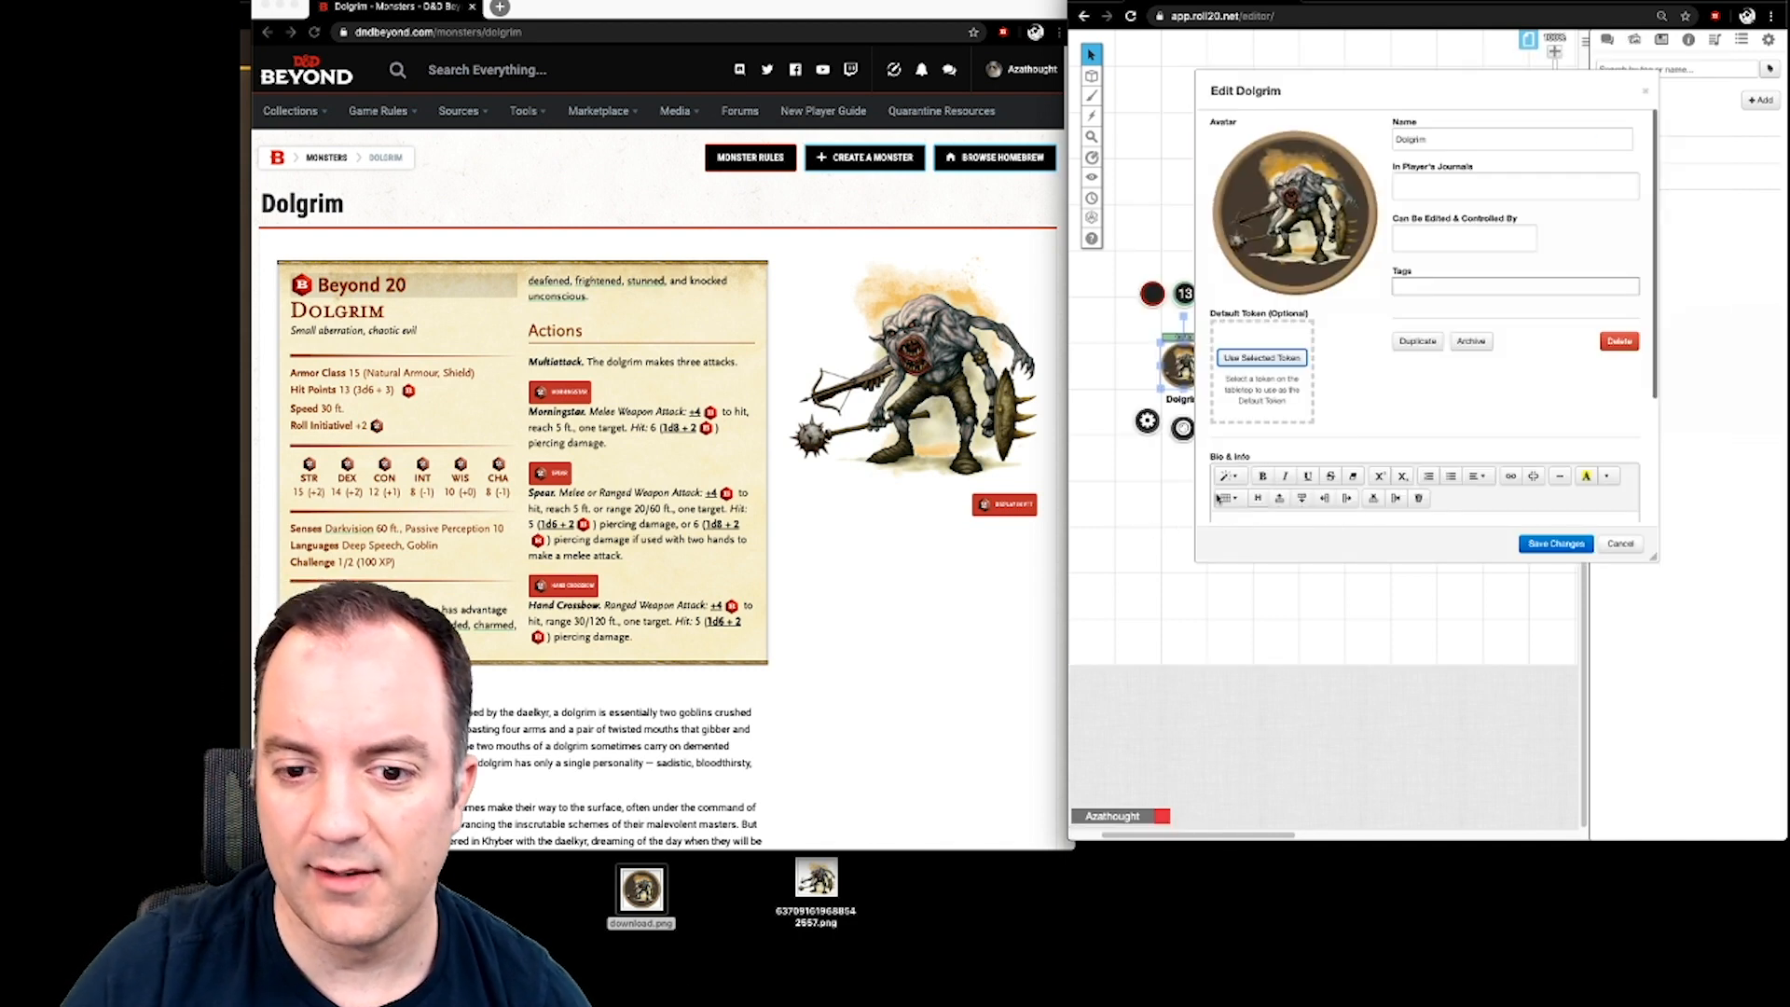
click(1181, 366)
click(1256, 360)
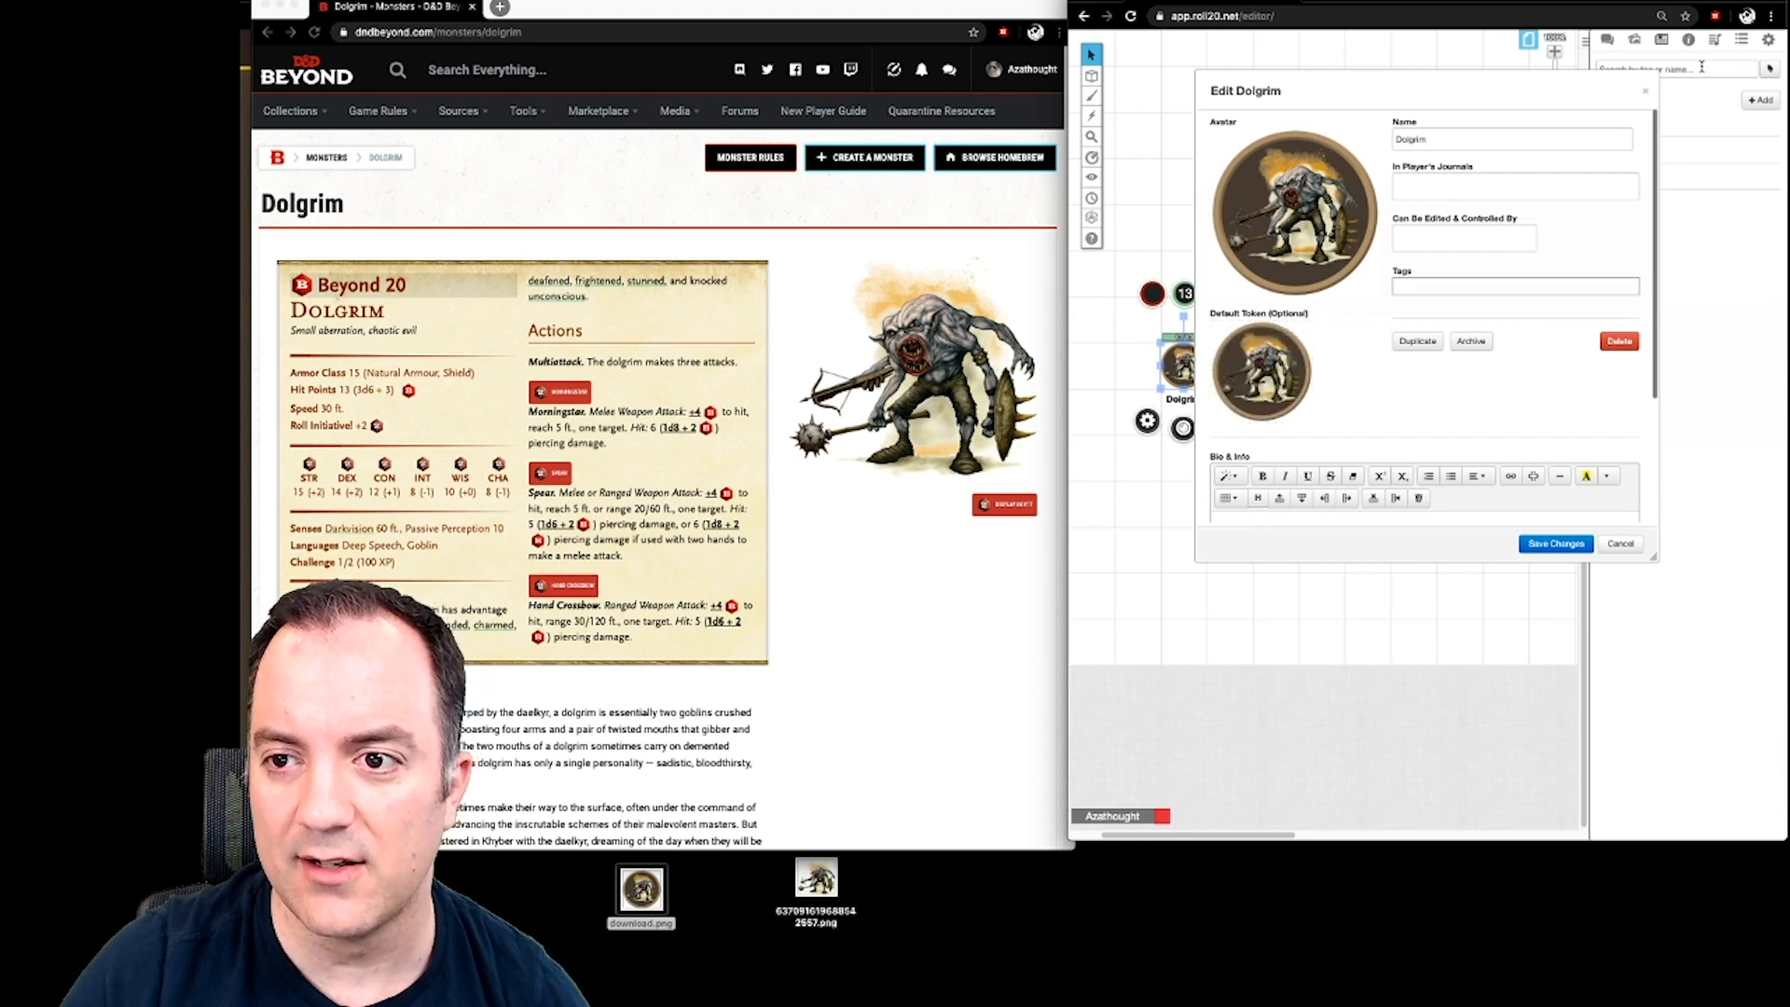
click(1646, 91)
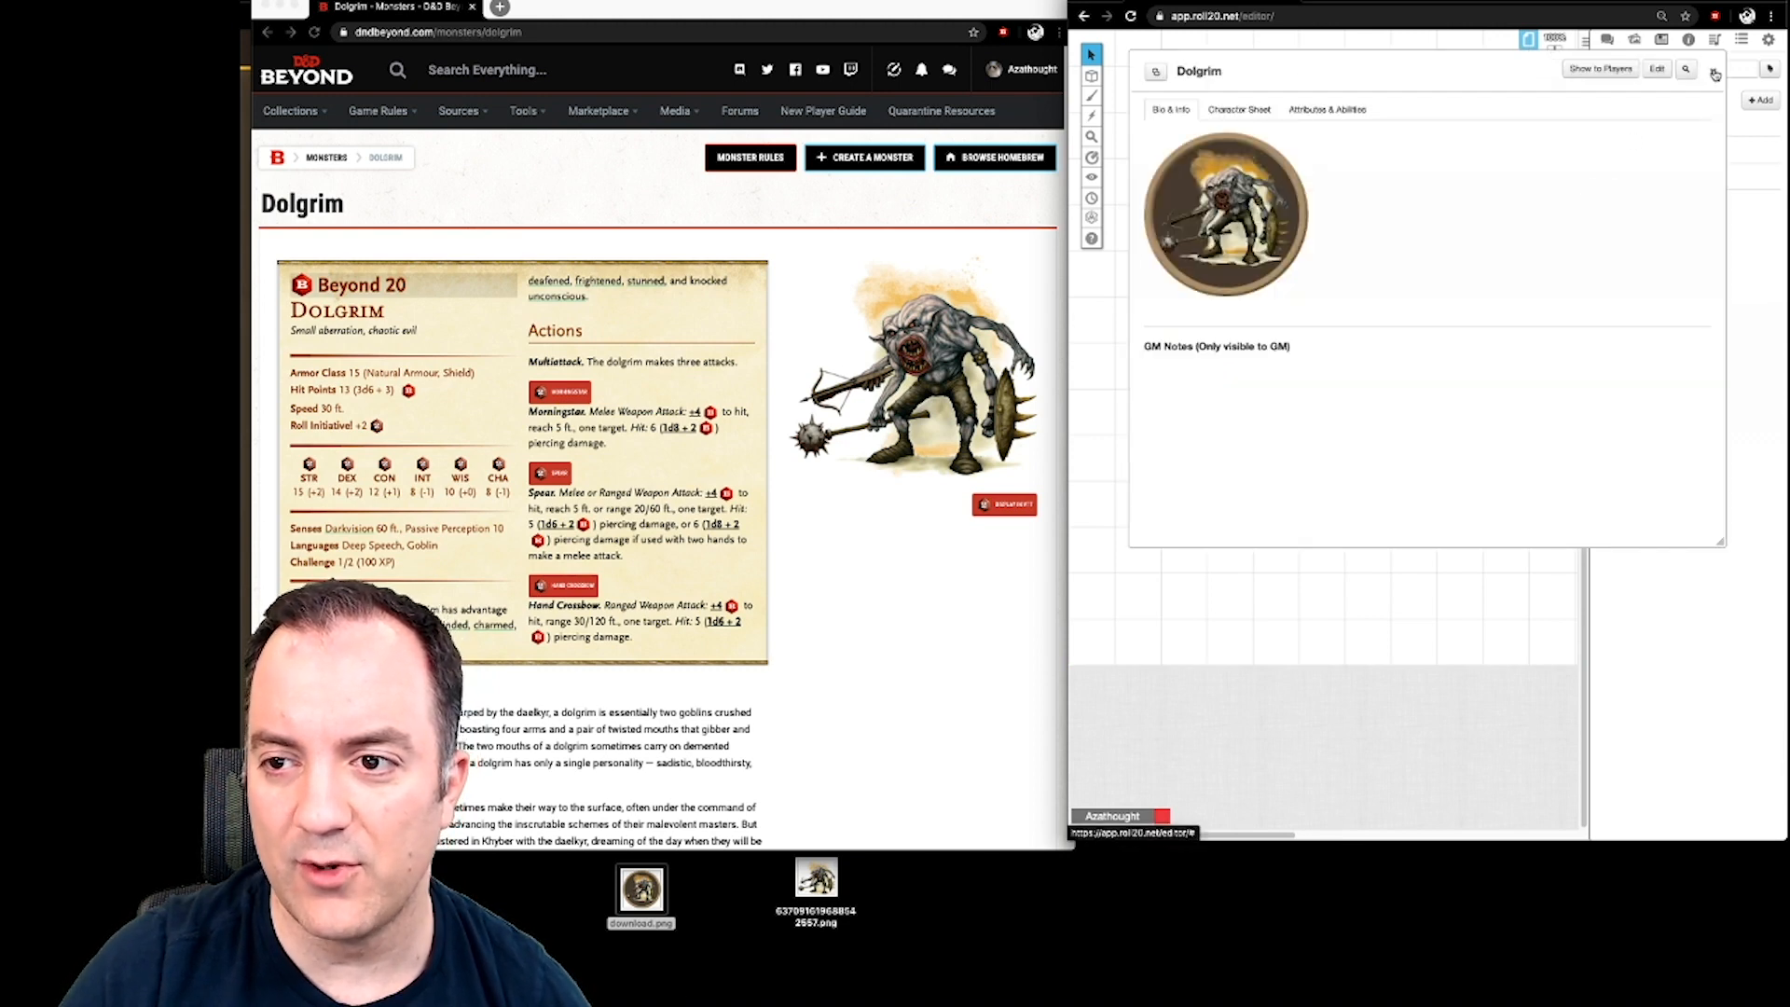
click(1714, 77)
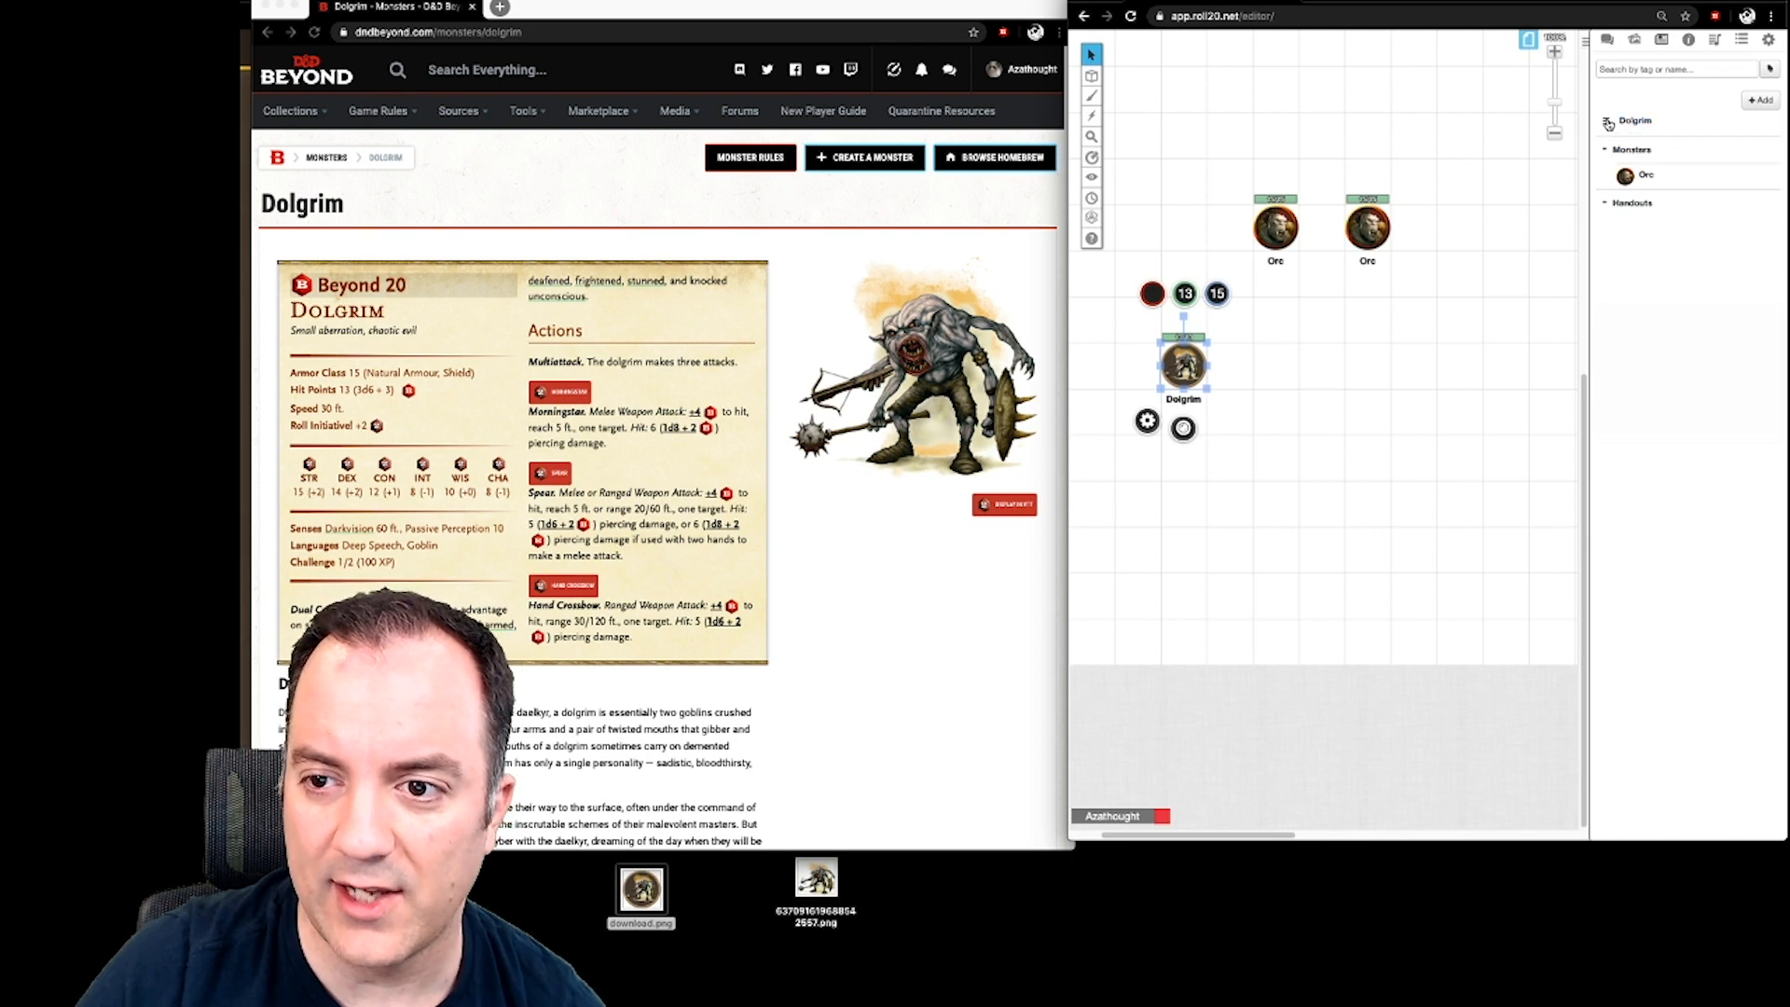
- Move the Dolgrim character into the Monsters folder and delete the Dolgrim token from the map
drag(1608, 124, 1633, 151)
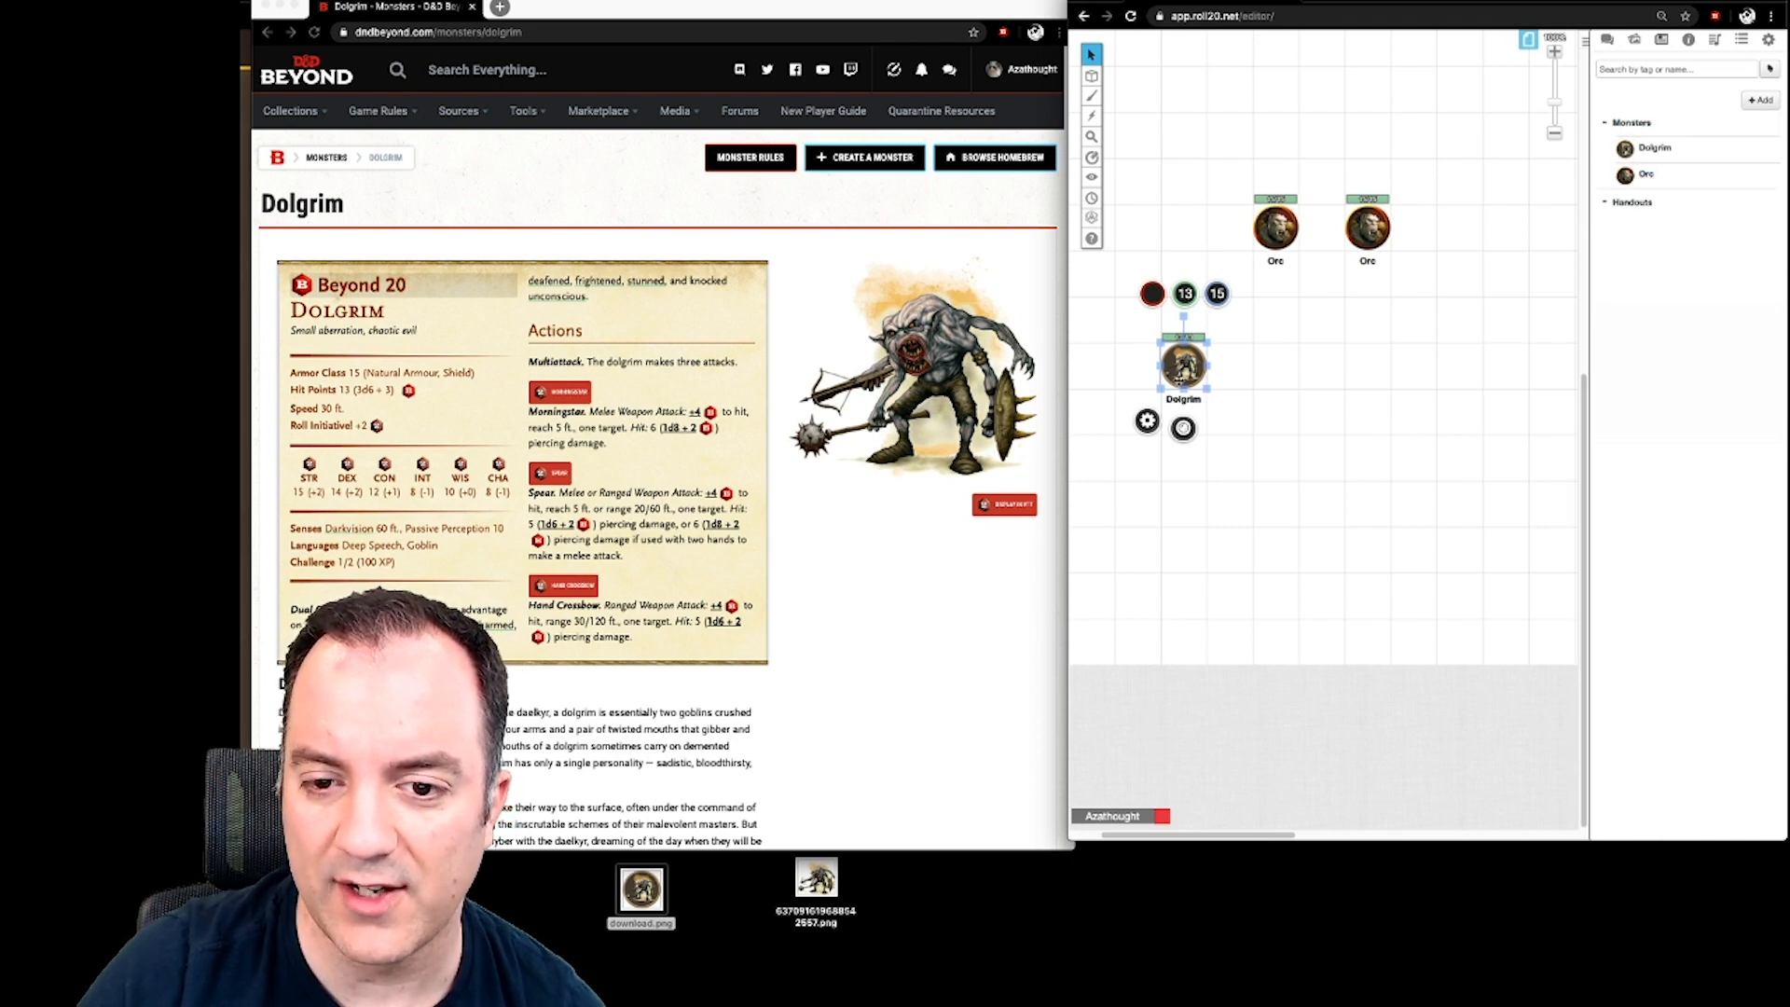
key(Delete)
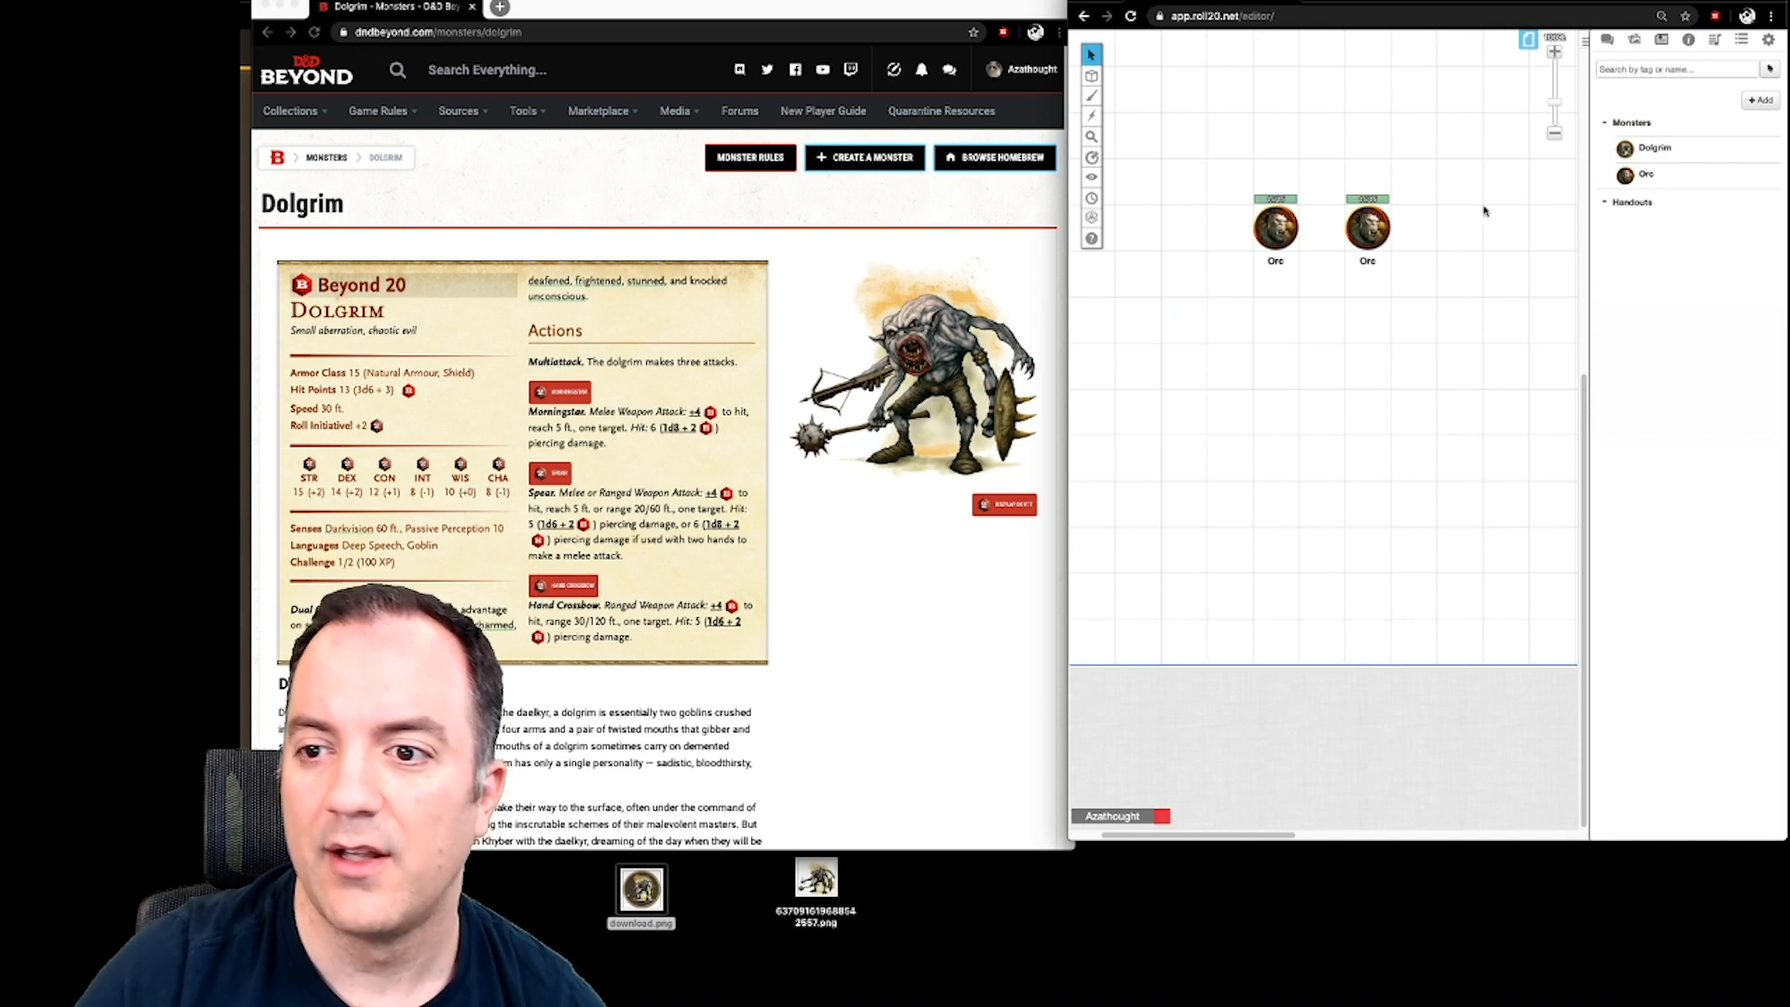
- Place a new Dolgrim token from the journal on the map, in line with the two Orcs and on their left
click(1660, 150)
click(1716, 72)
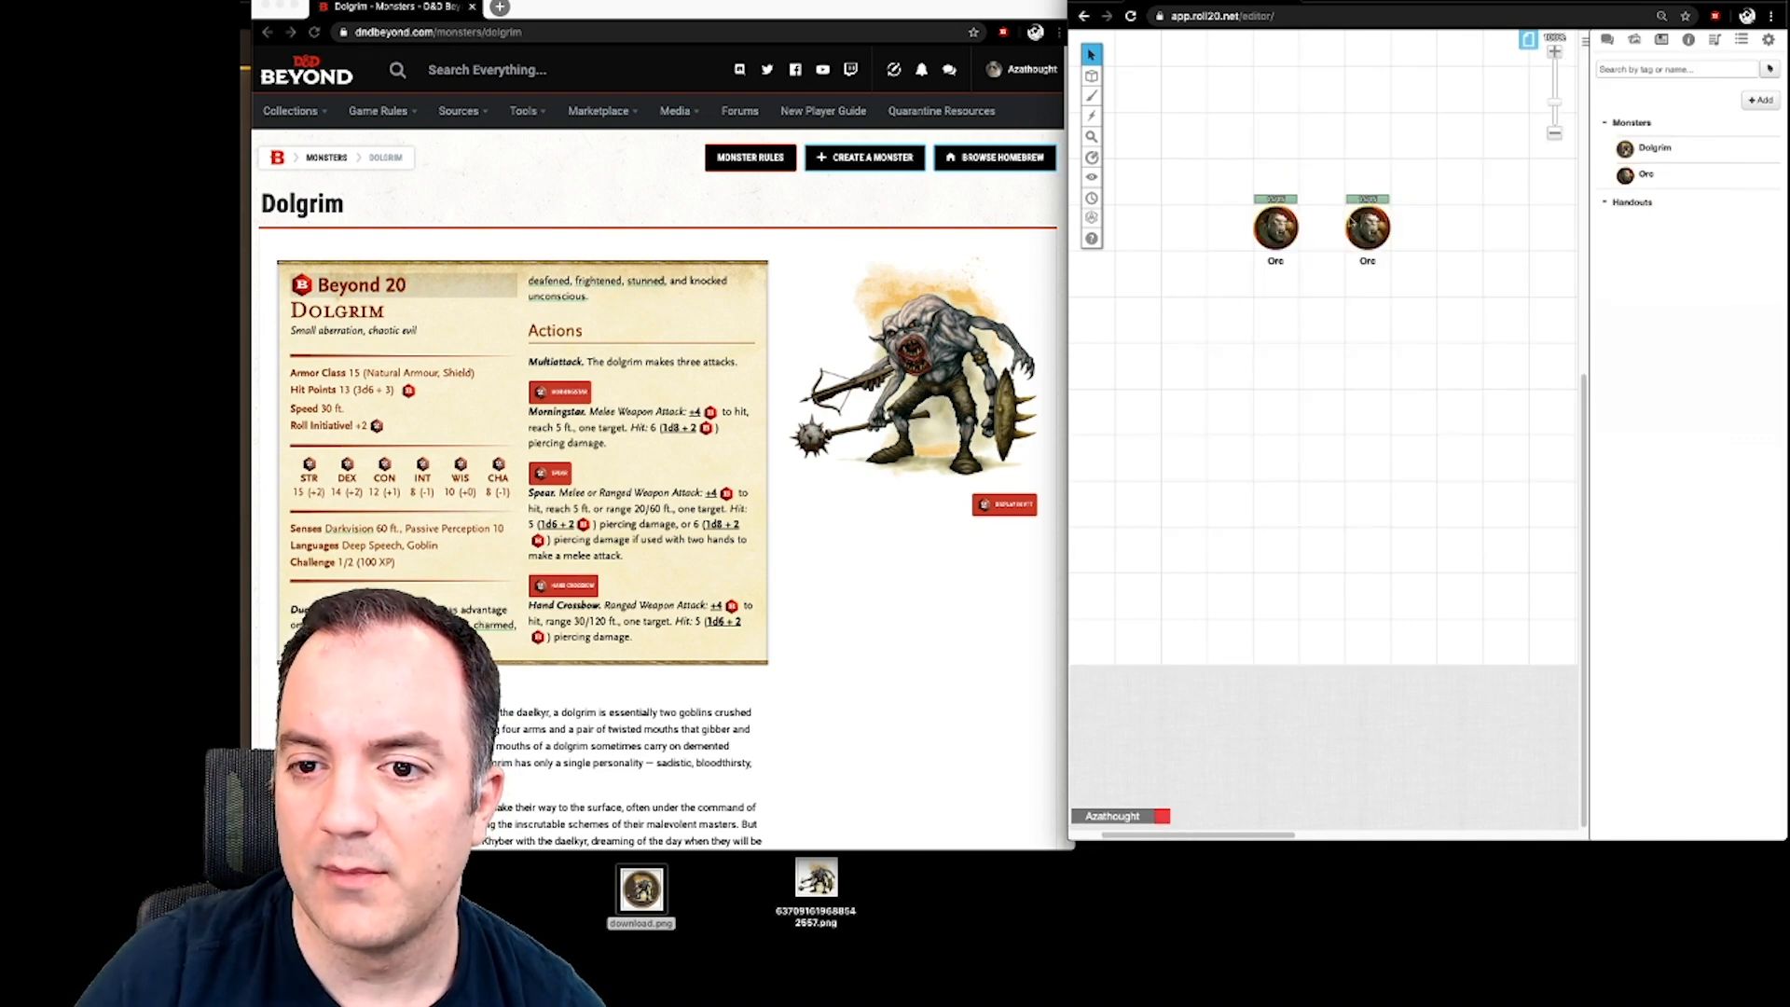
click(1658, 149)
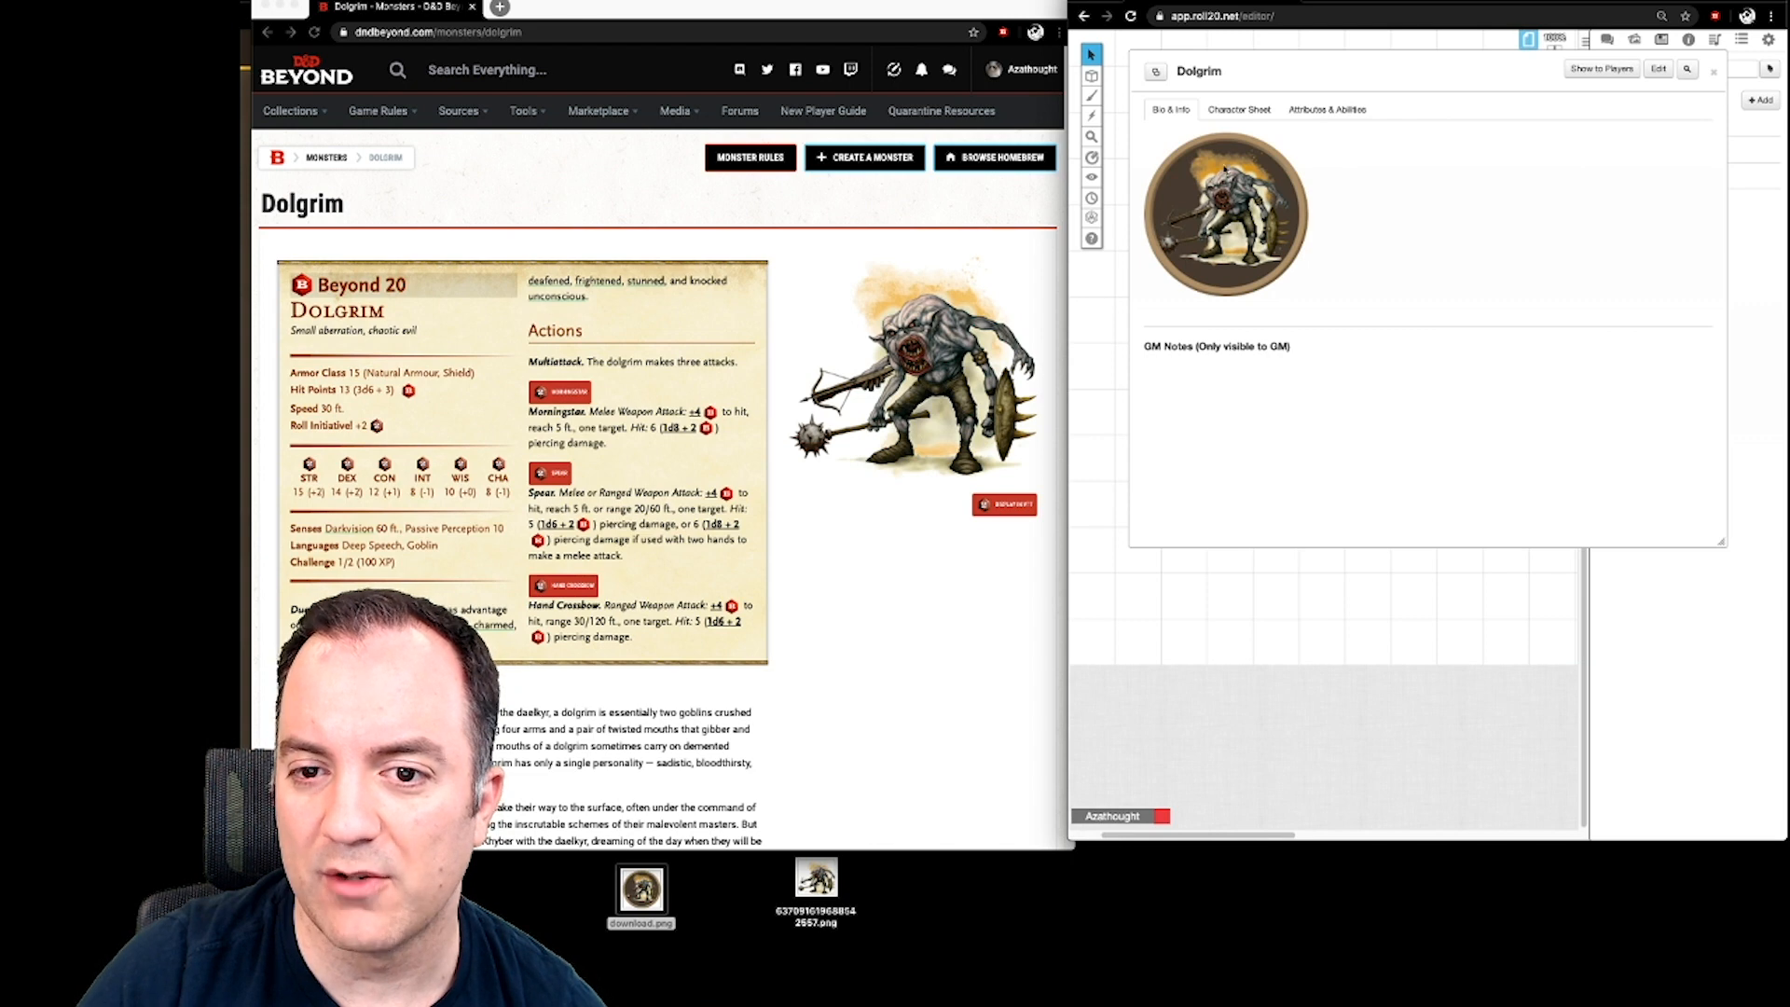
click(1713, 73)
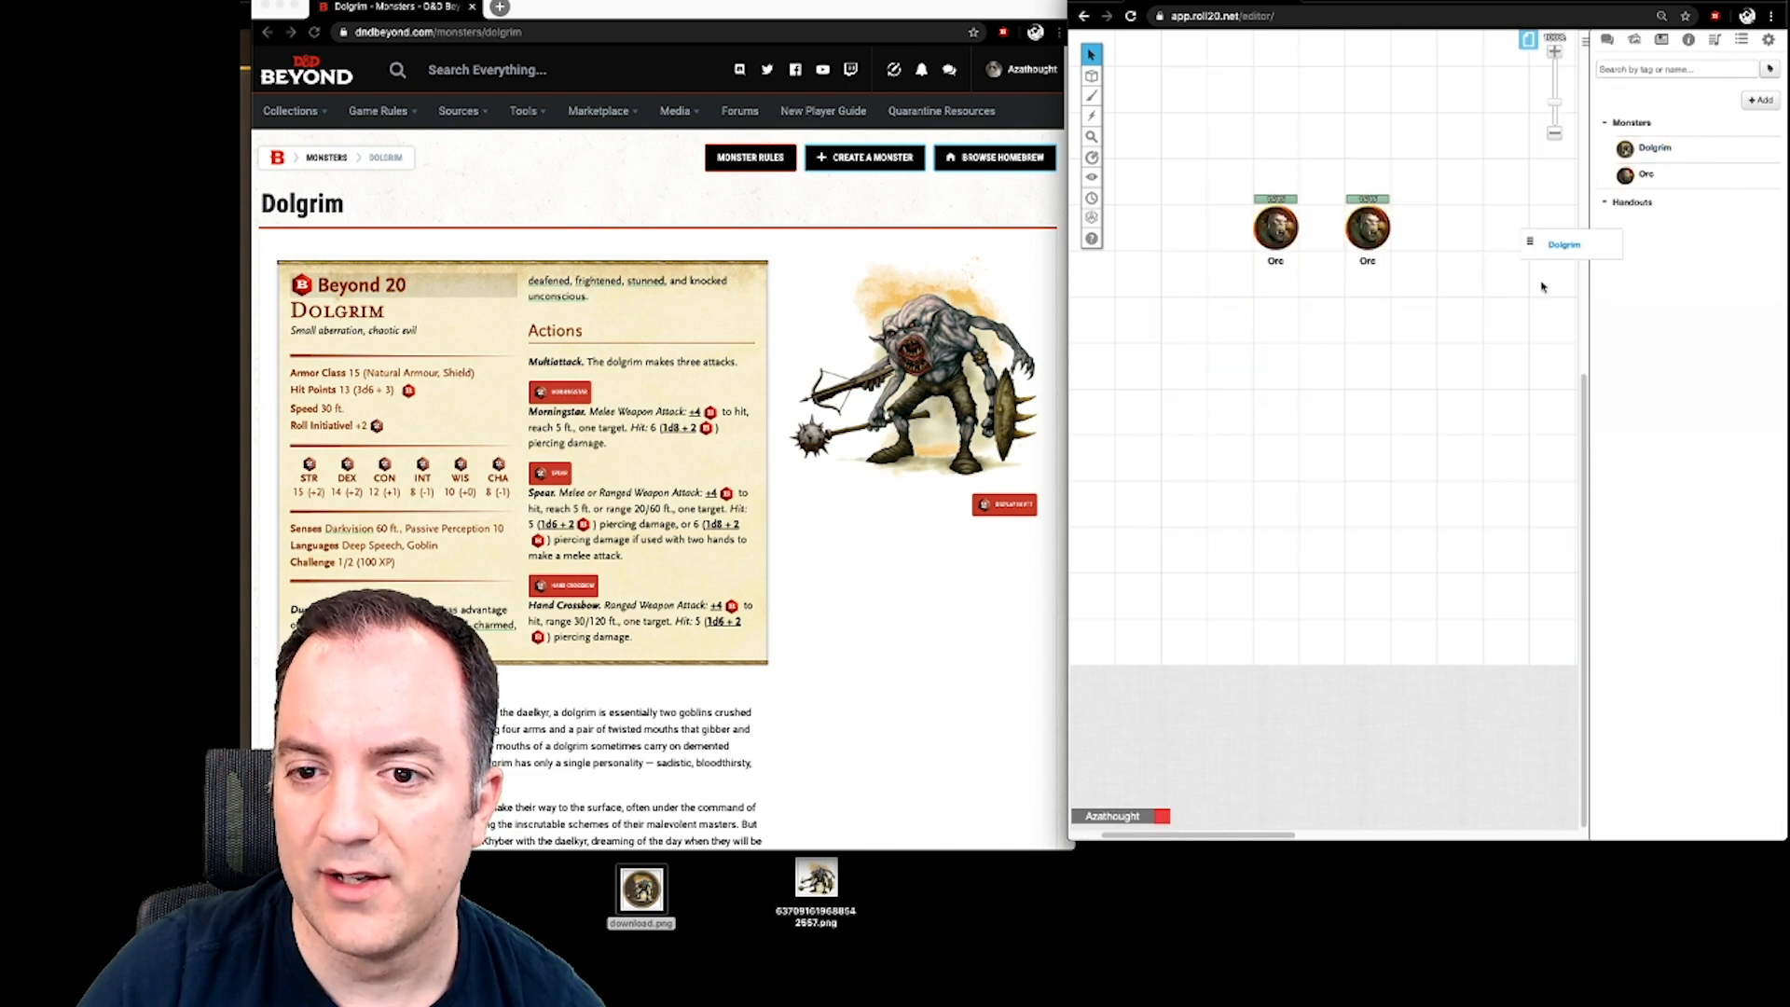
key(super+v)
drag(1250, 304, 1183, 229)
click(1258, 356)
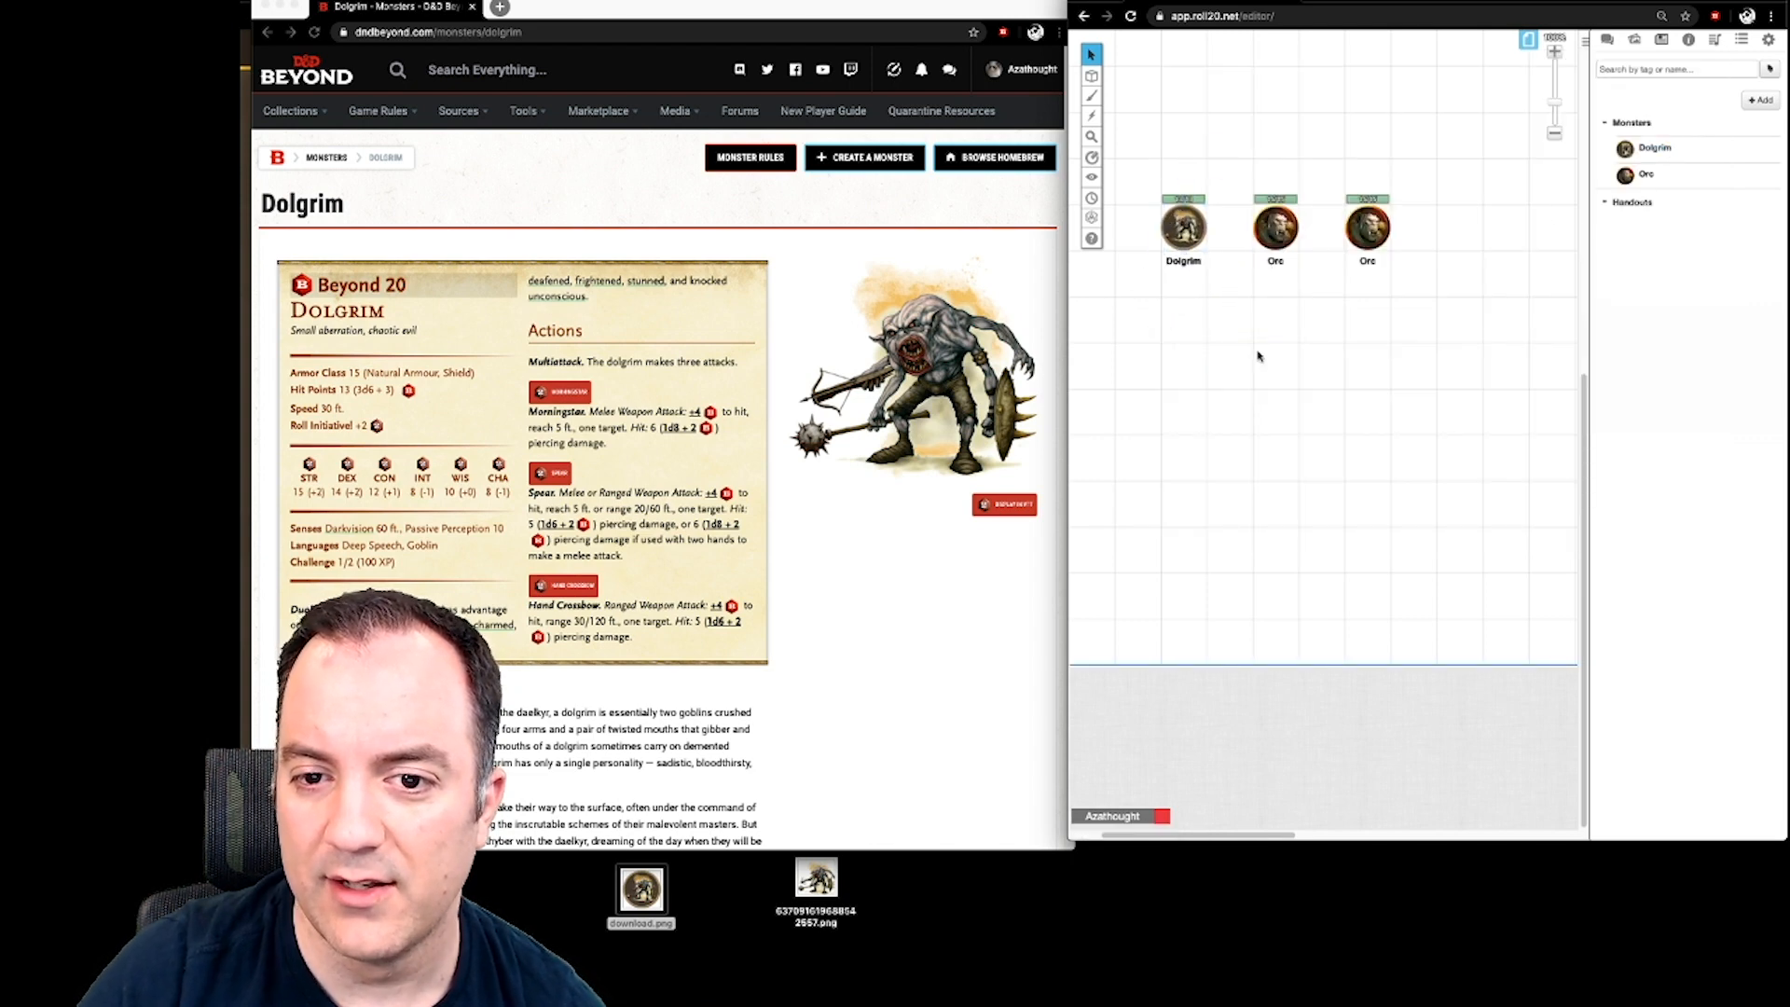
- Add turns for the Dolgrim and both Orc tokens to the Turn Order
click(1185, 227)
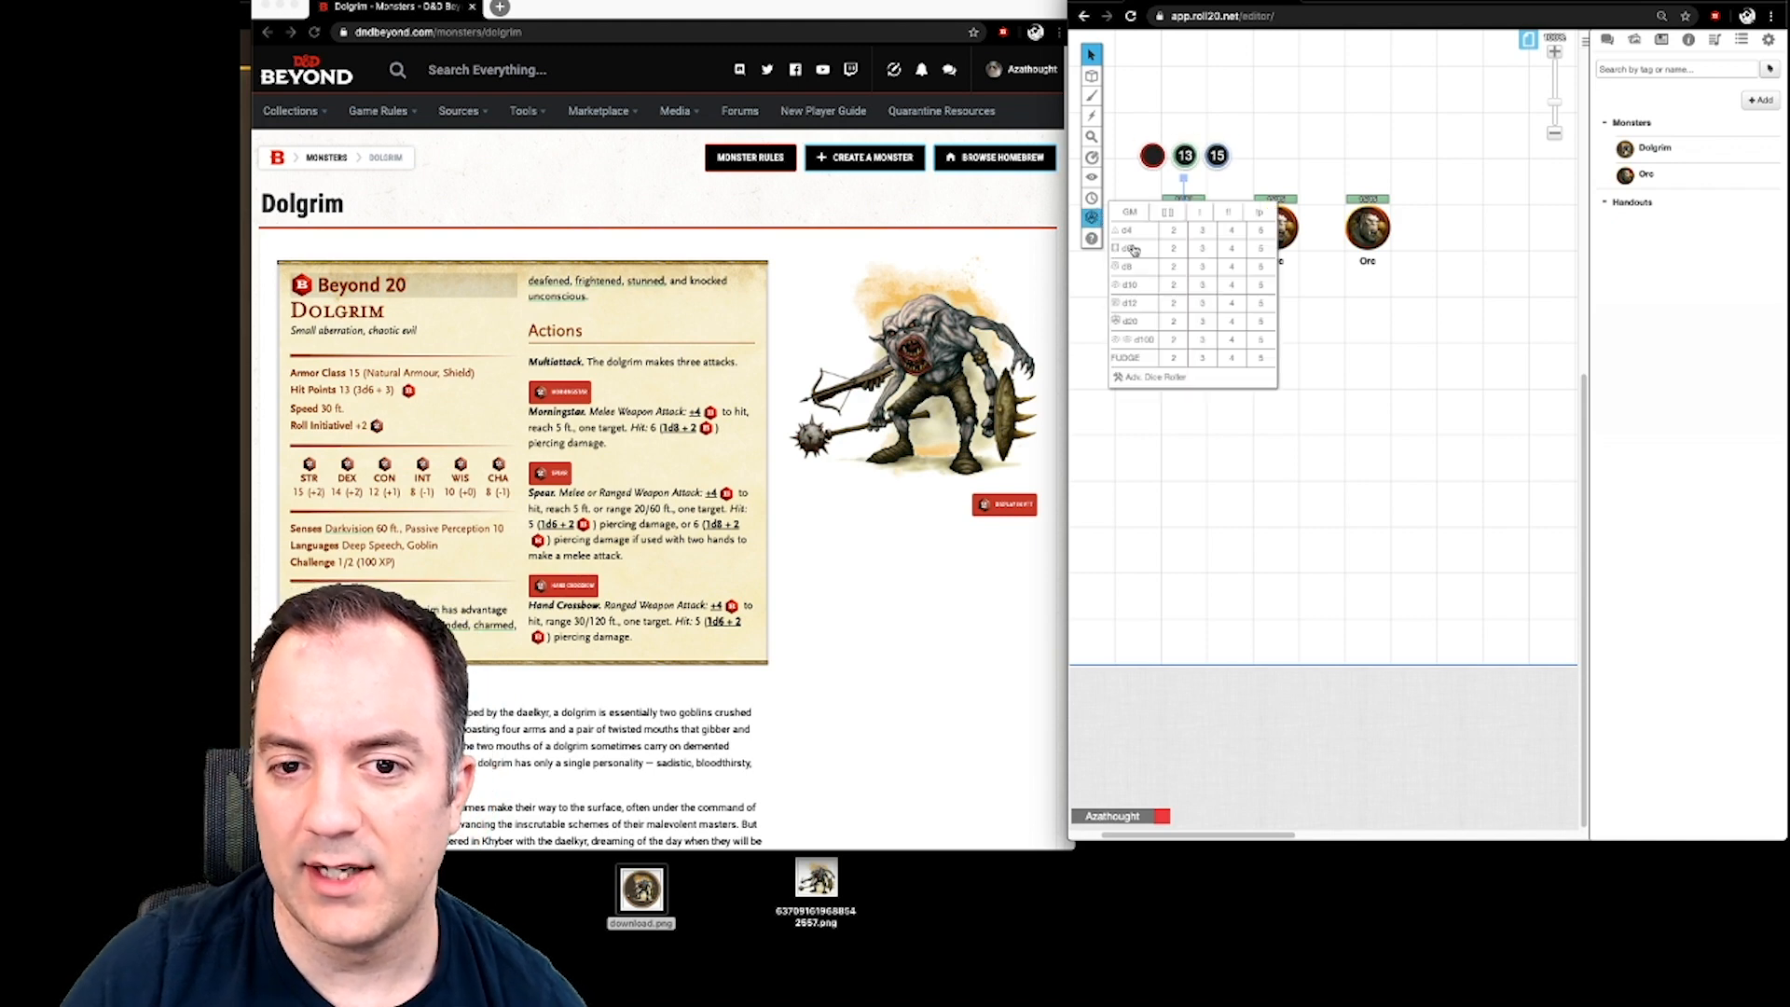
click(1333, 331)
right_click(1190, 233)
mouse_move(1230, 201)
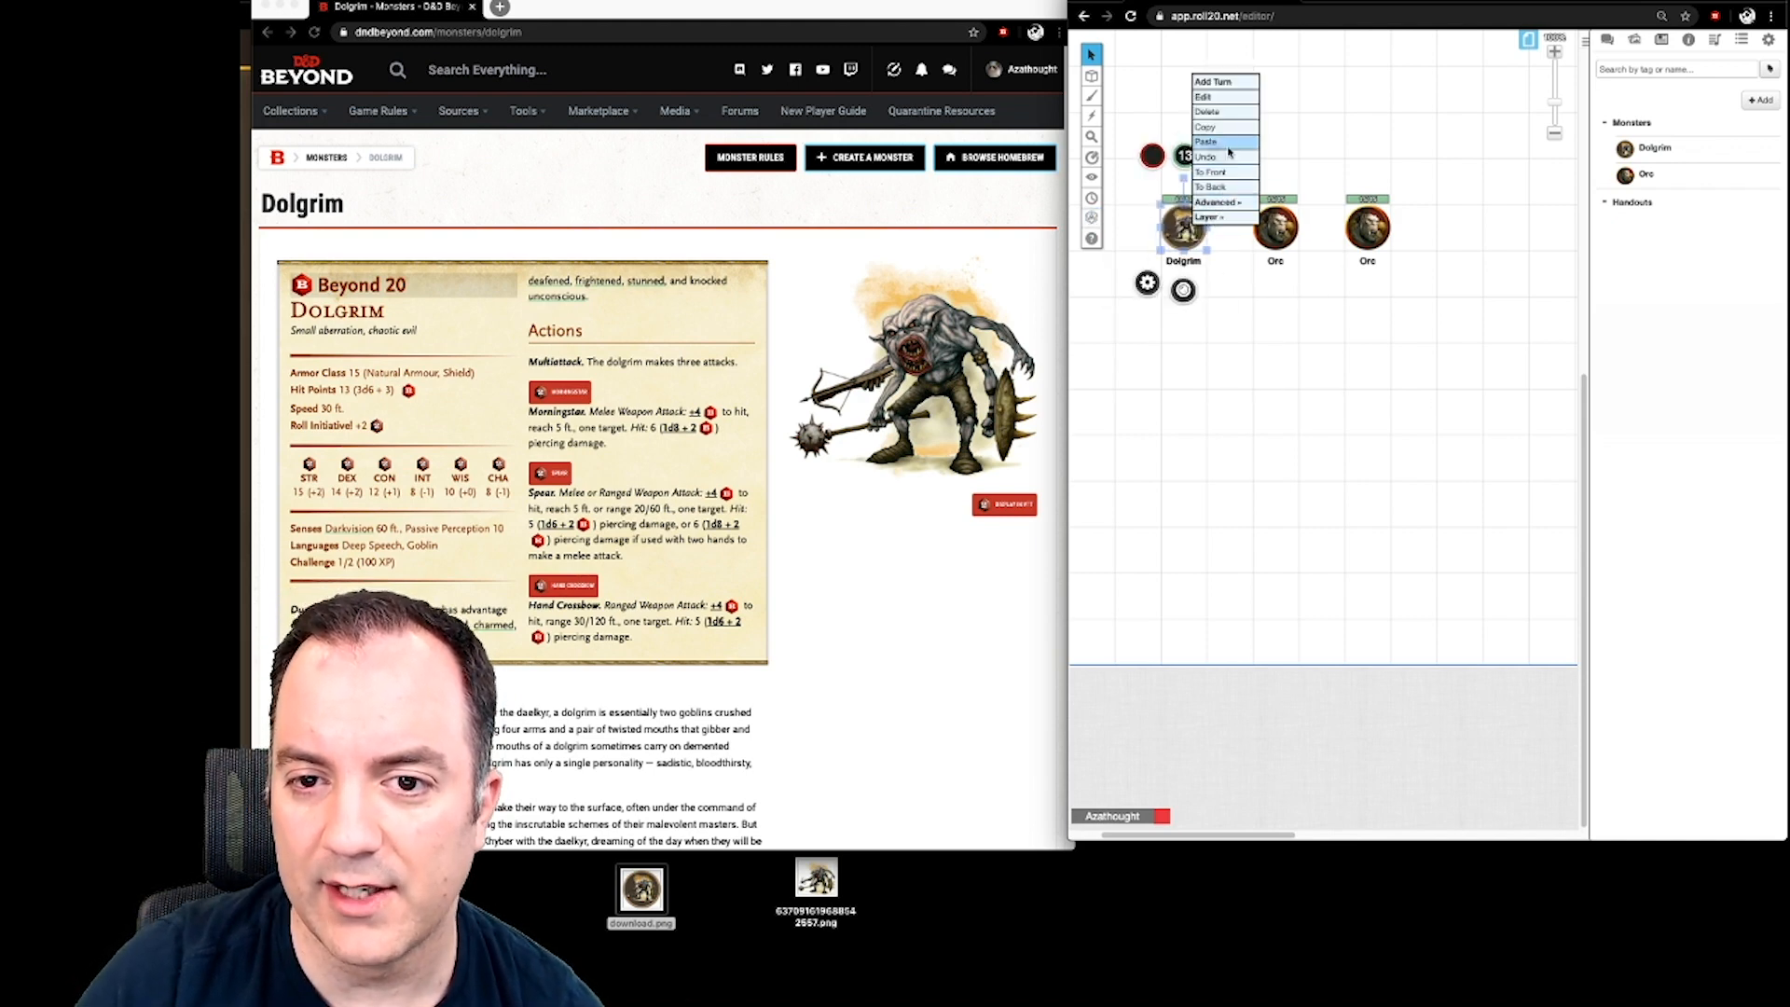
click(1215, 83)
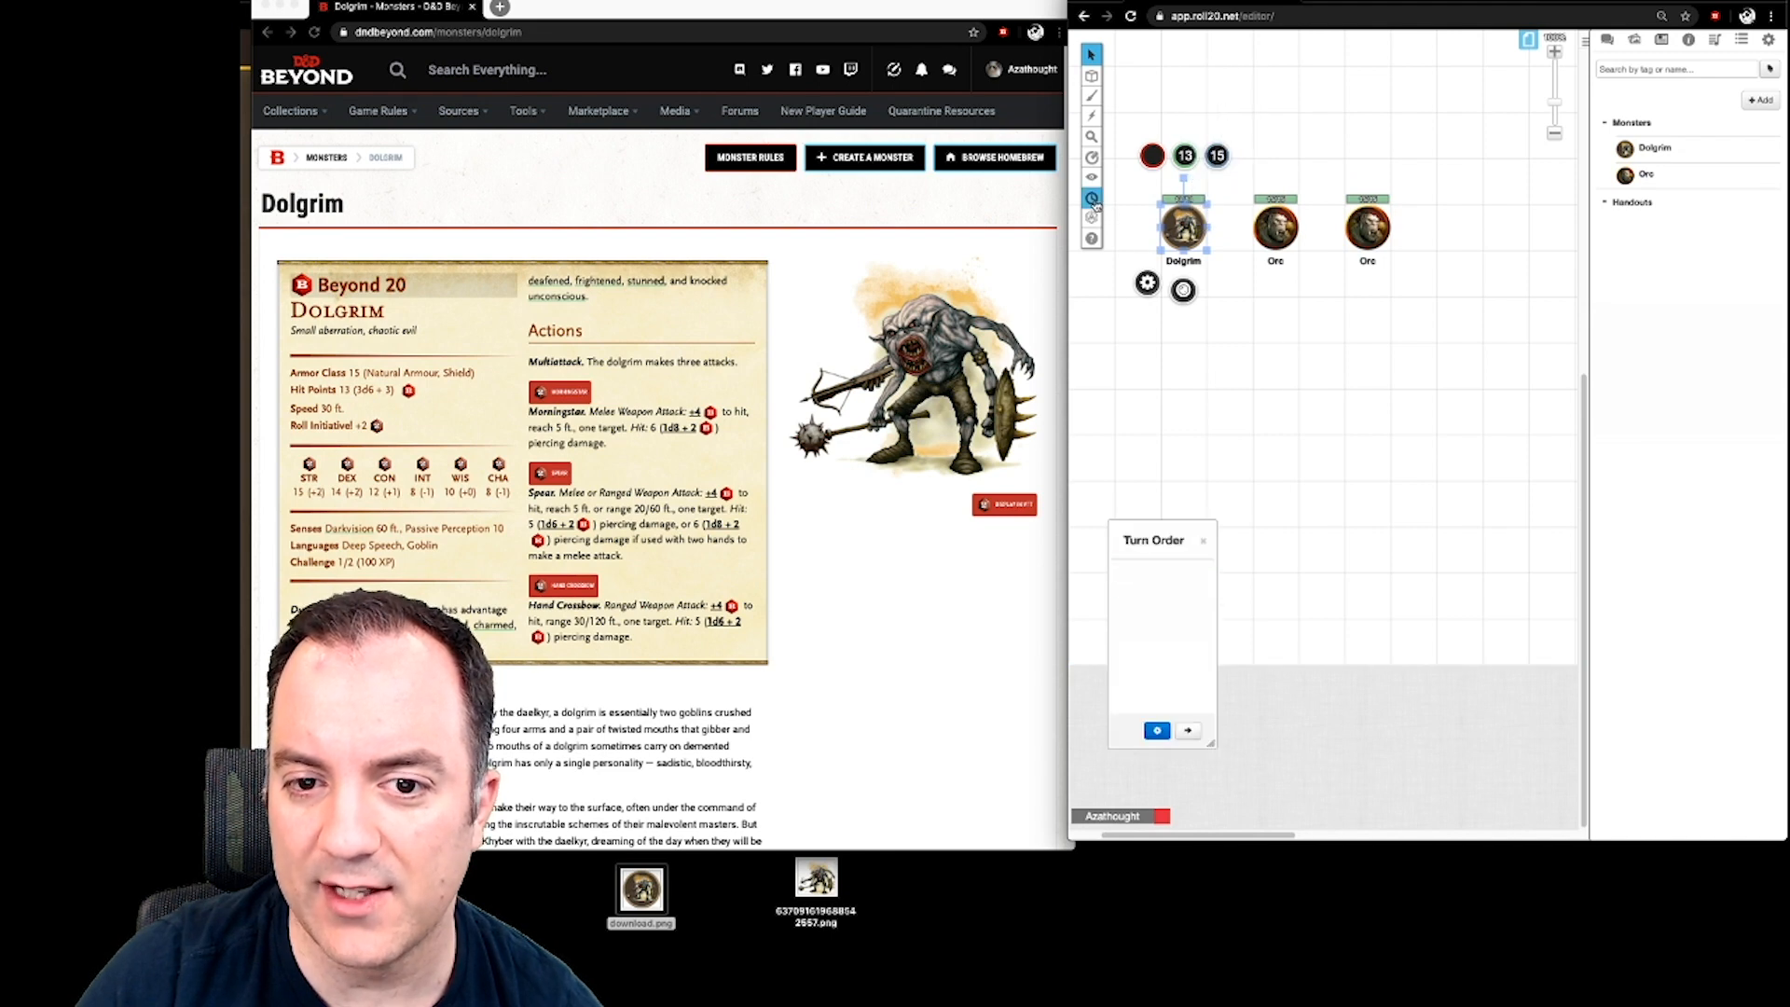
right_click(1274, 235)
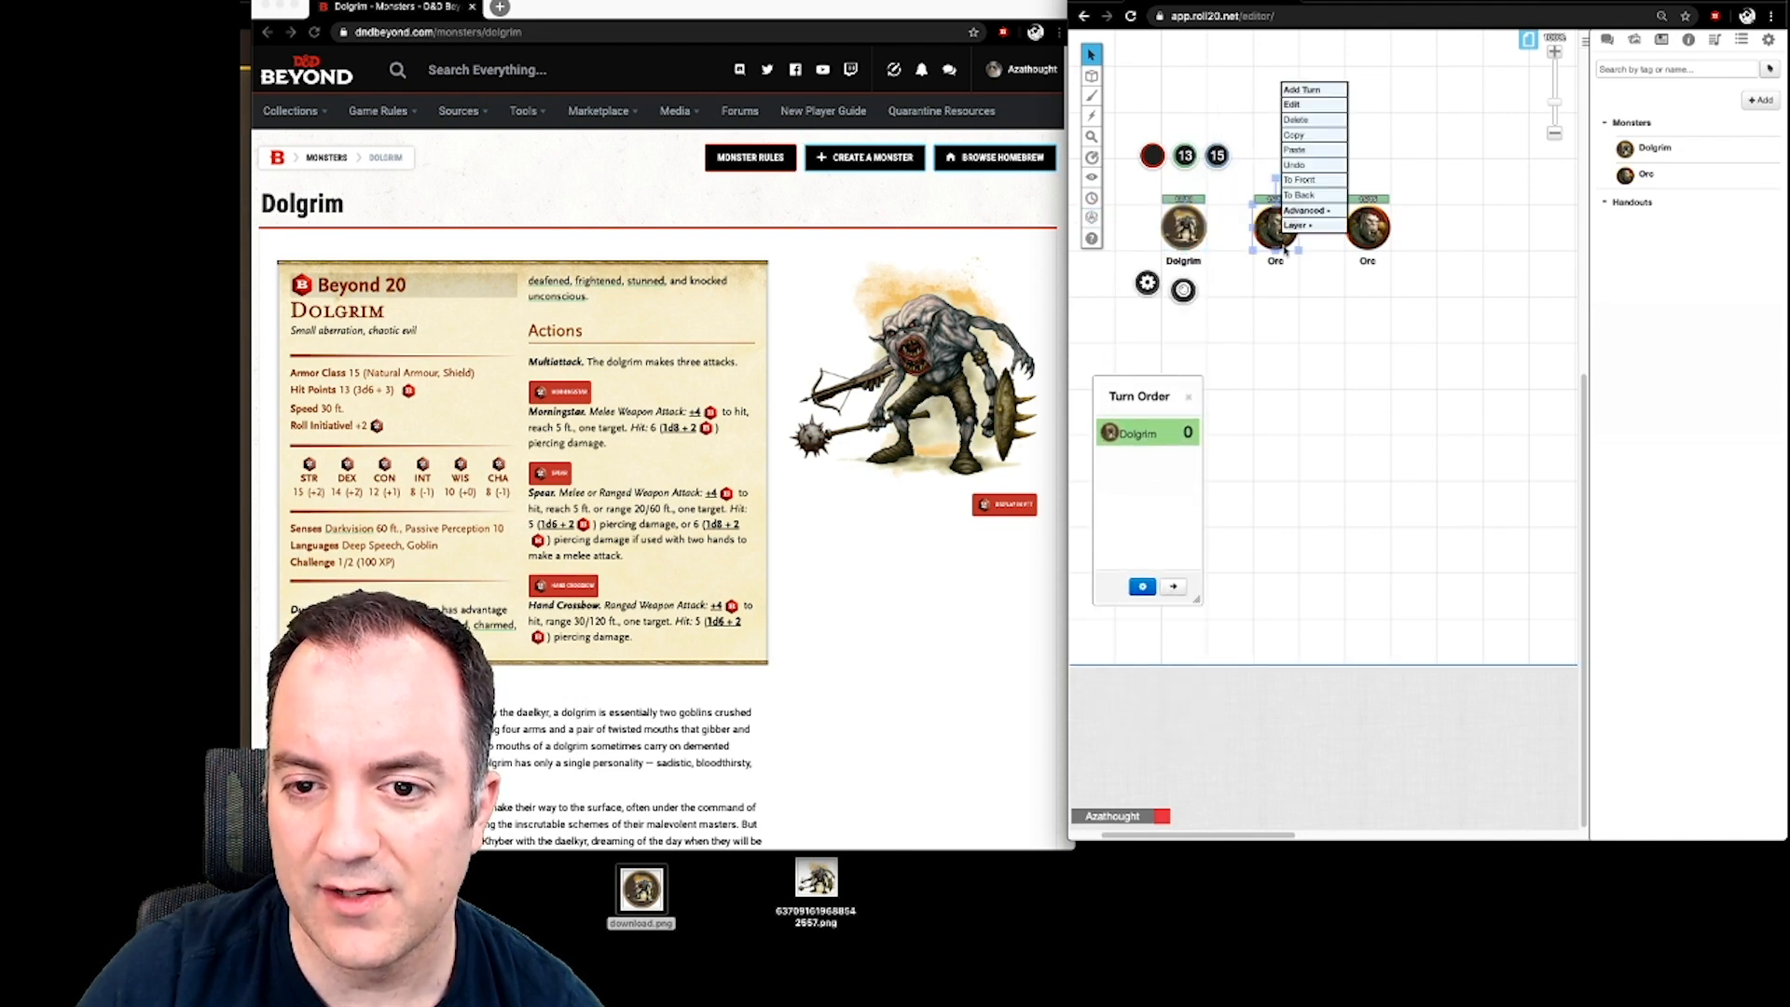
click(1315, 86)
right_click(1363, 222)
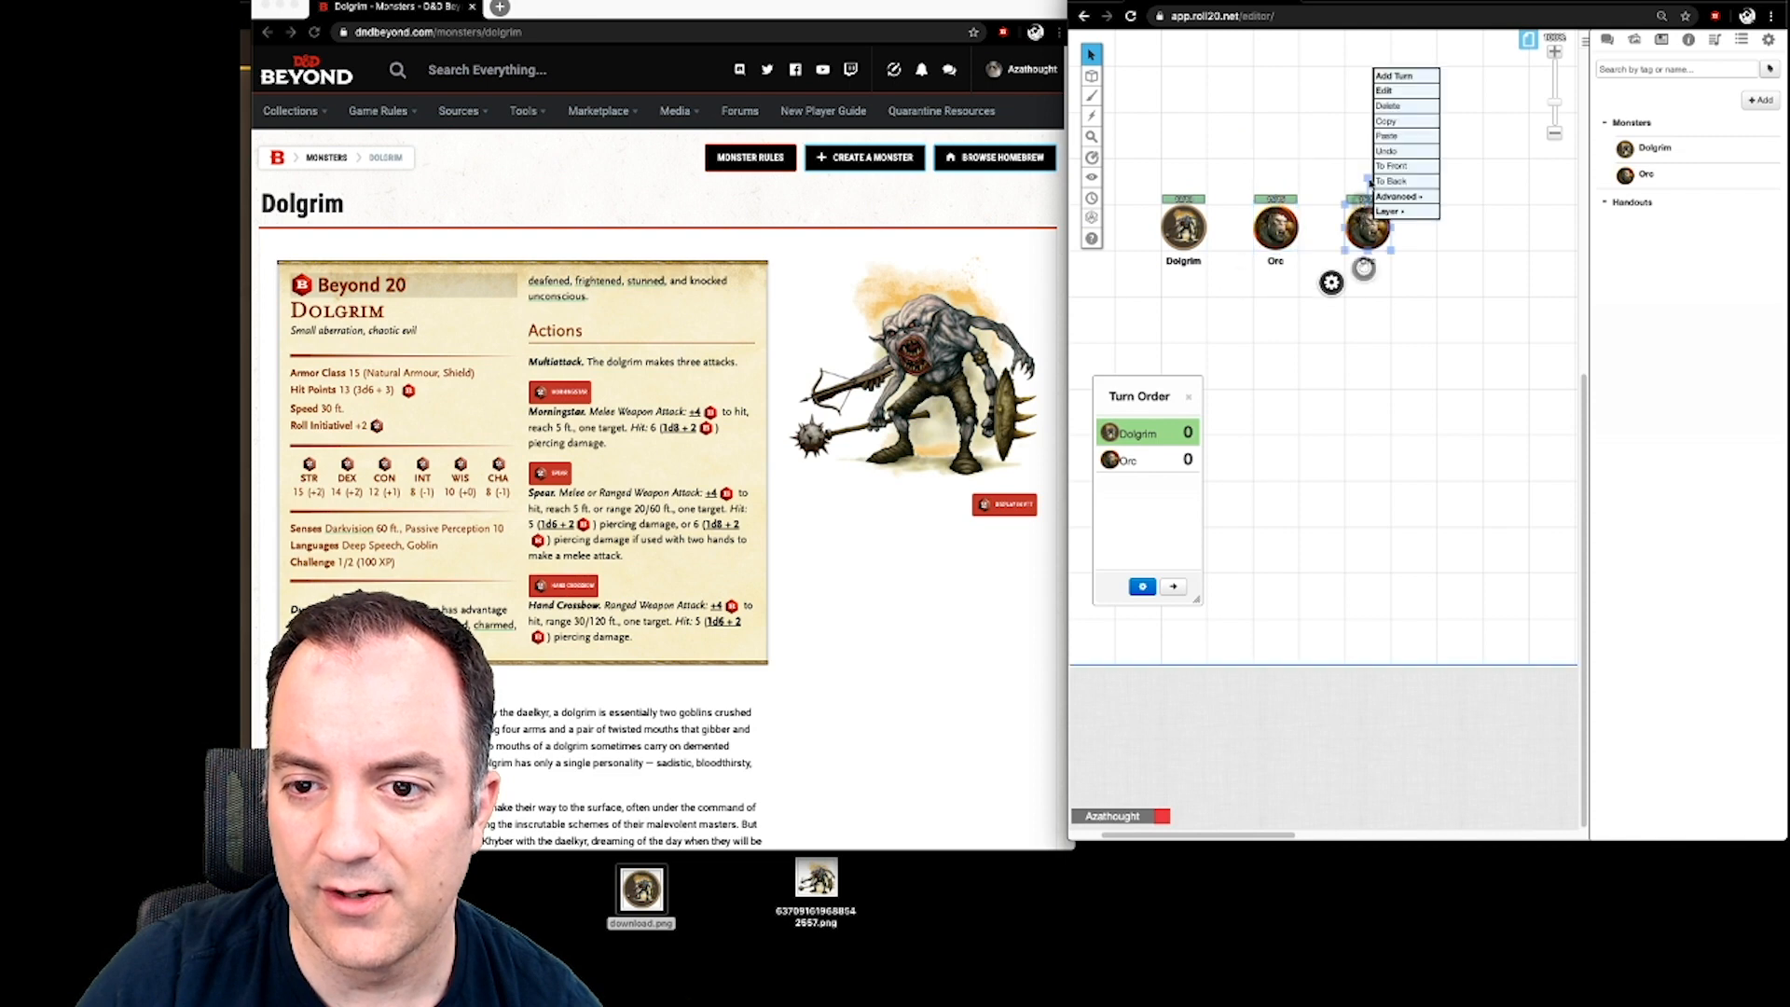
click(1406, 83)
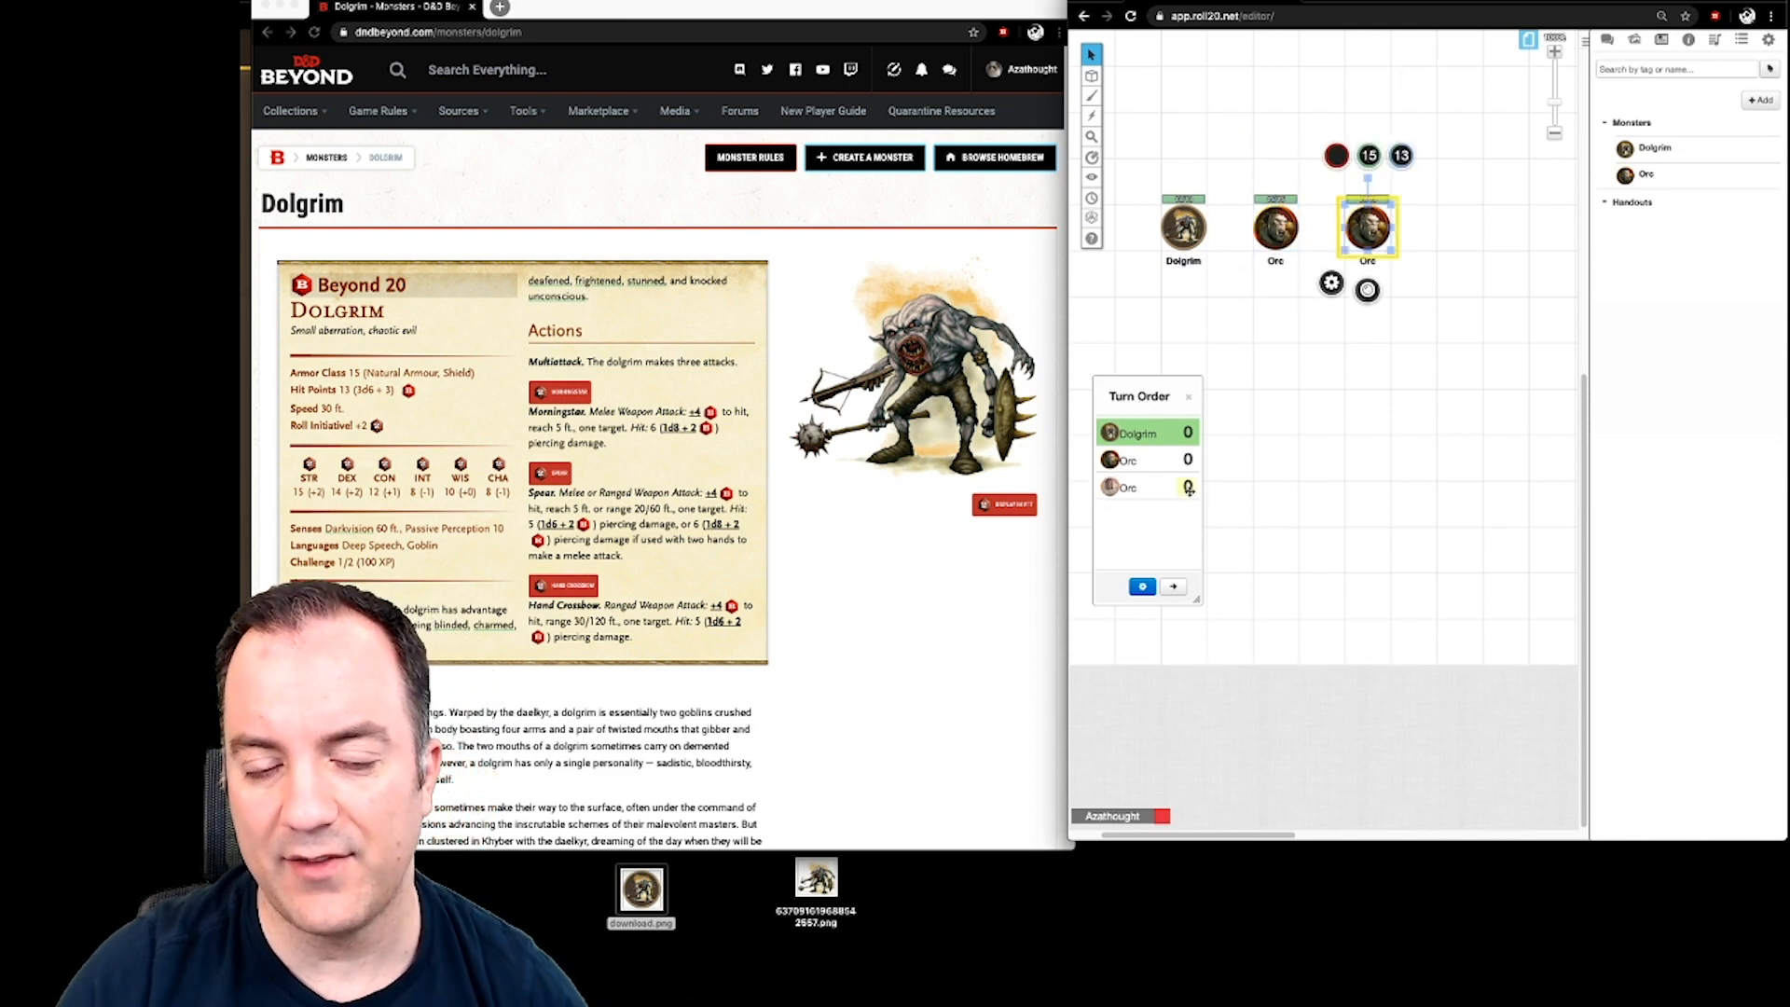
click(1369, 373)
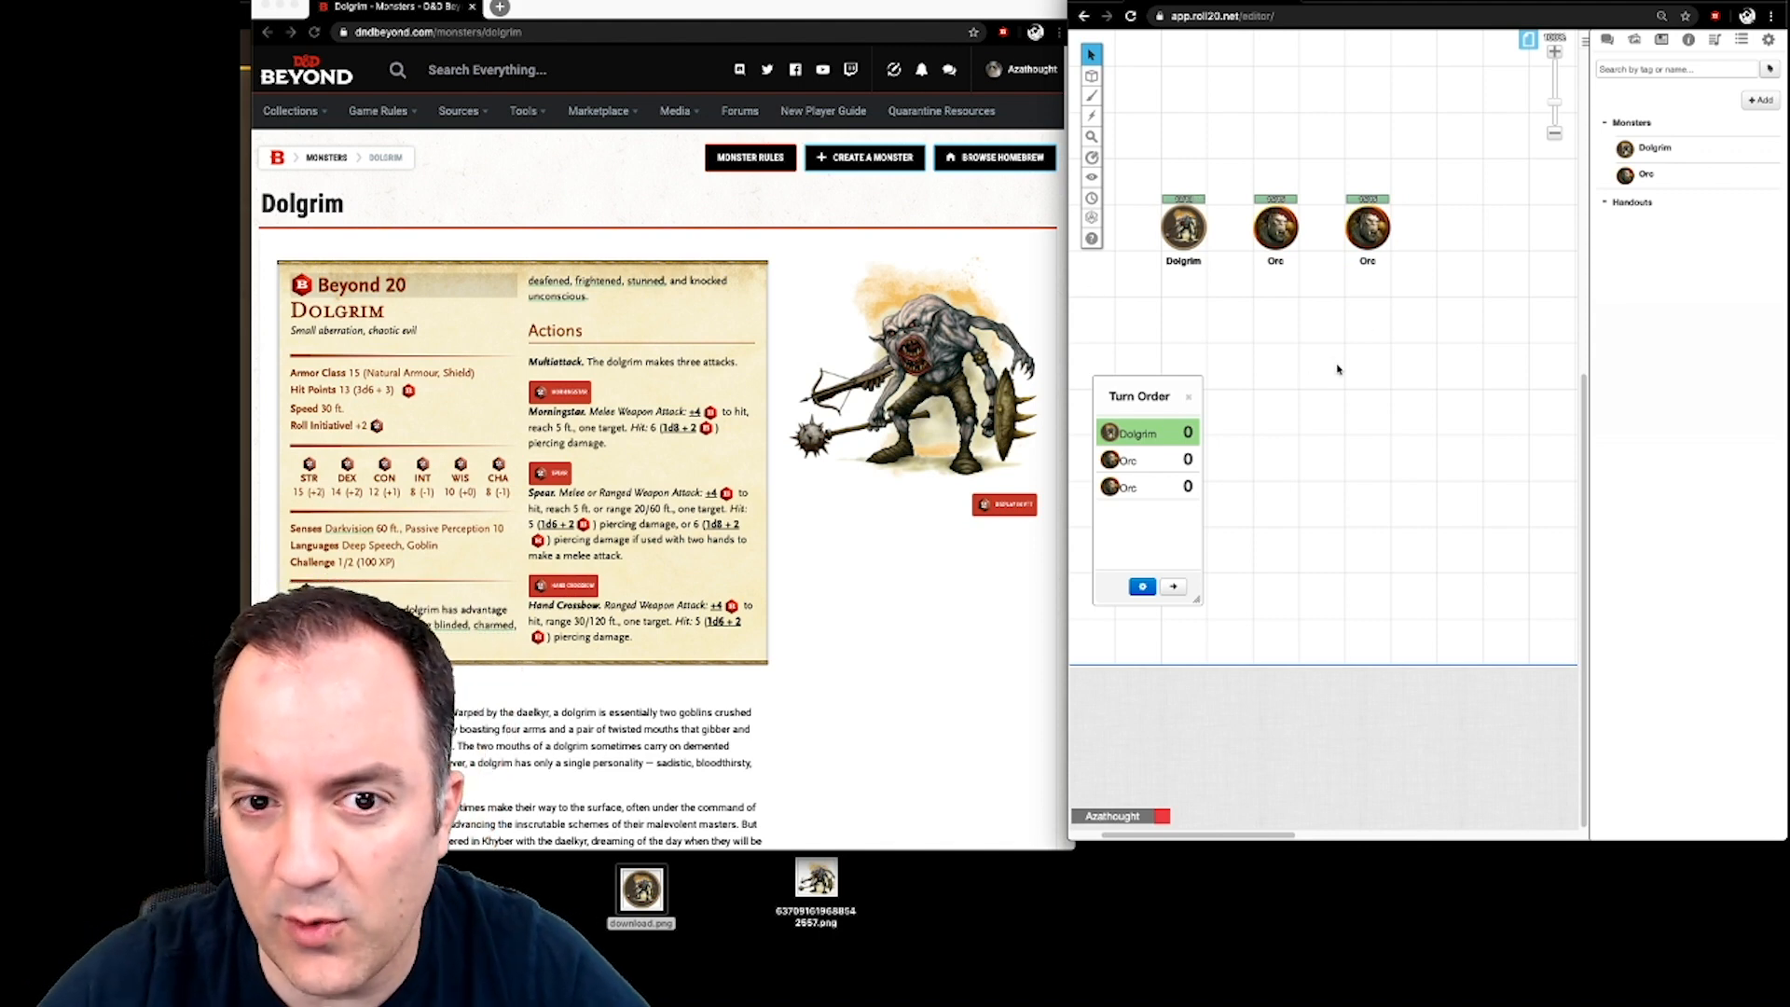
- Use the Transmogrifier to copy the Major MACROs character from MG: Tomb of Annihilation into TutorialGame
click(1771, 40)
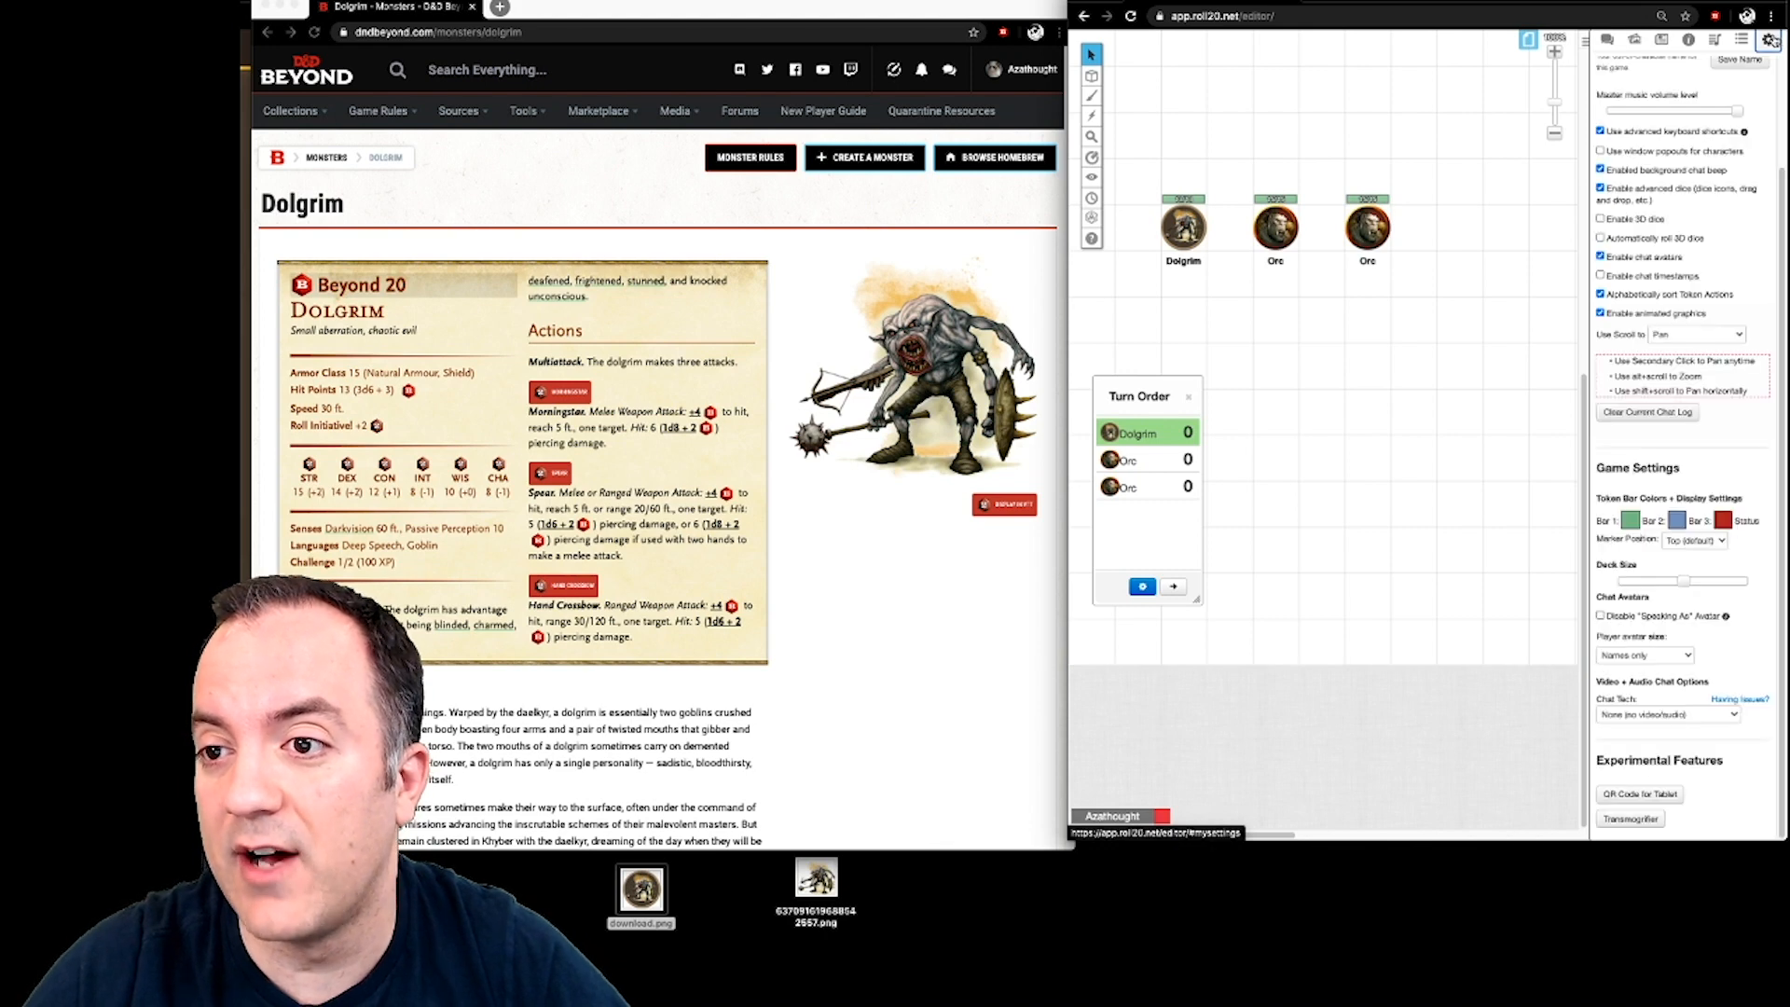
click(1646, 824)
click(1241, 164)
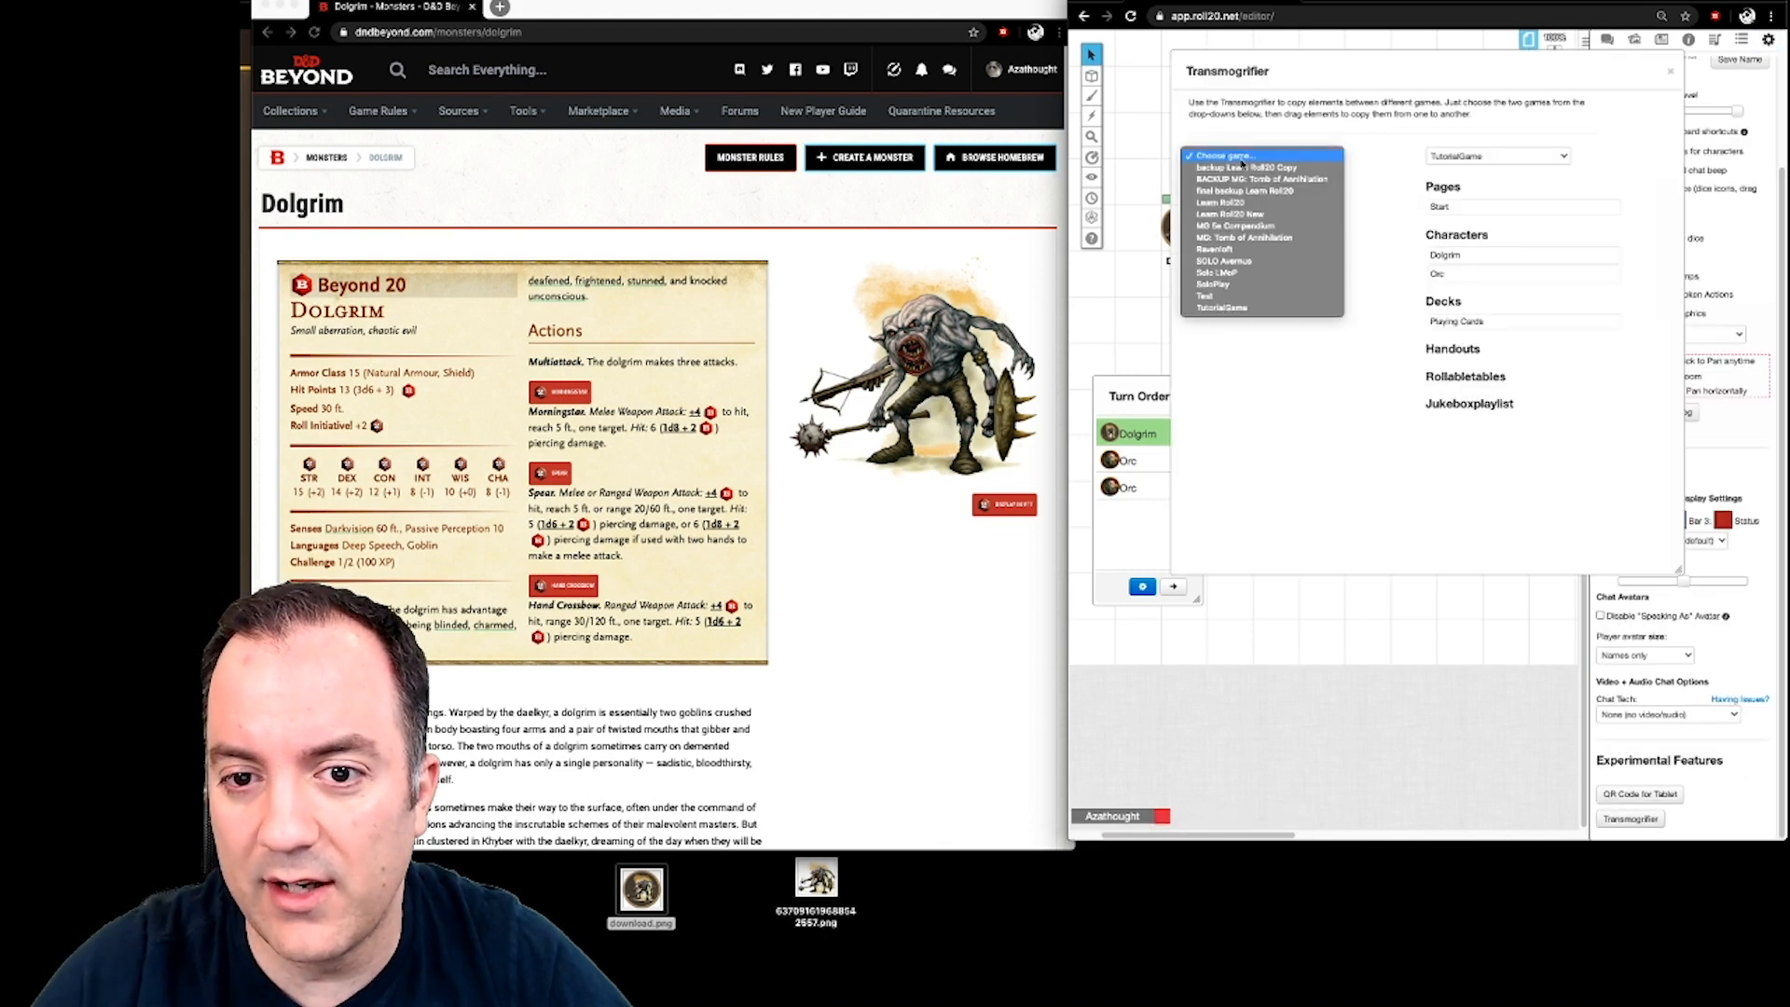
click(1259, 237)
scroll(1285, 320, down, 15)
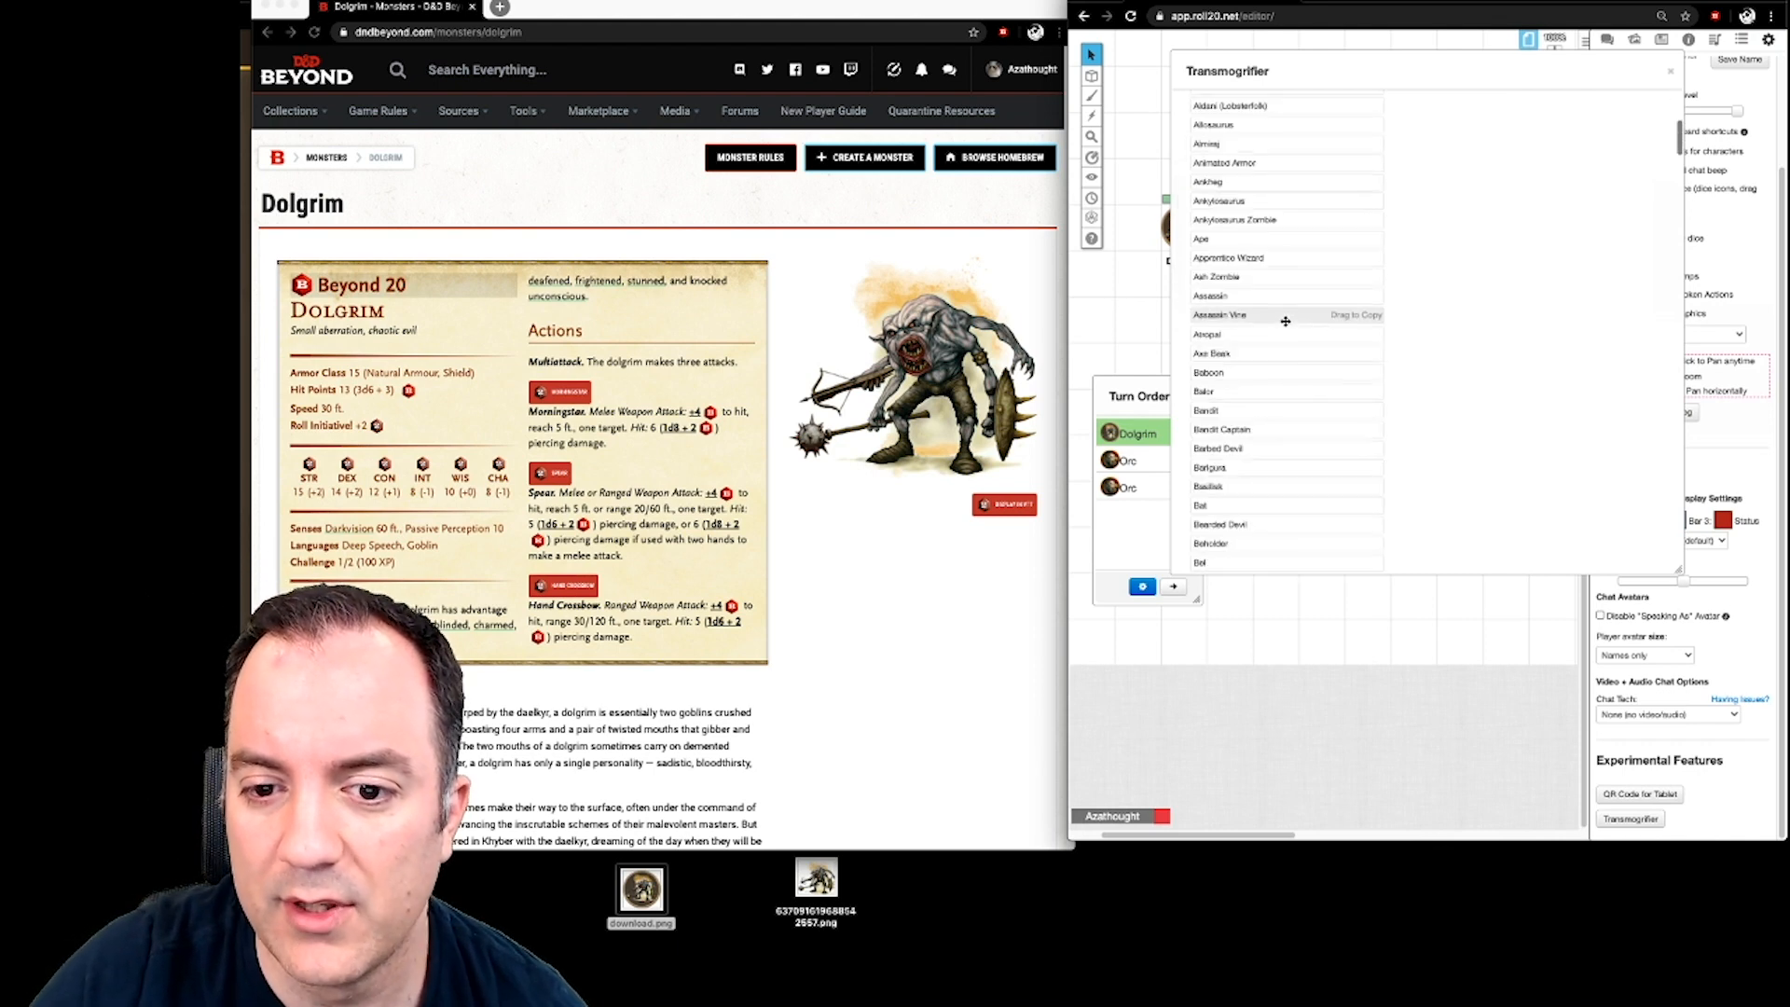
scroll(1285, 330, down, 10)
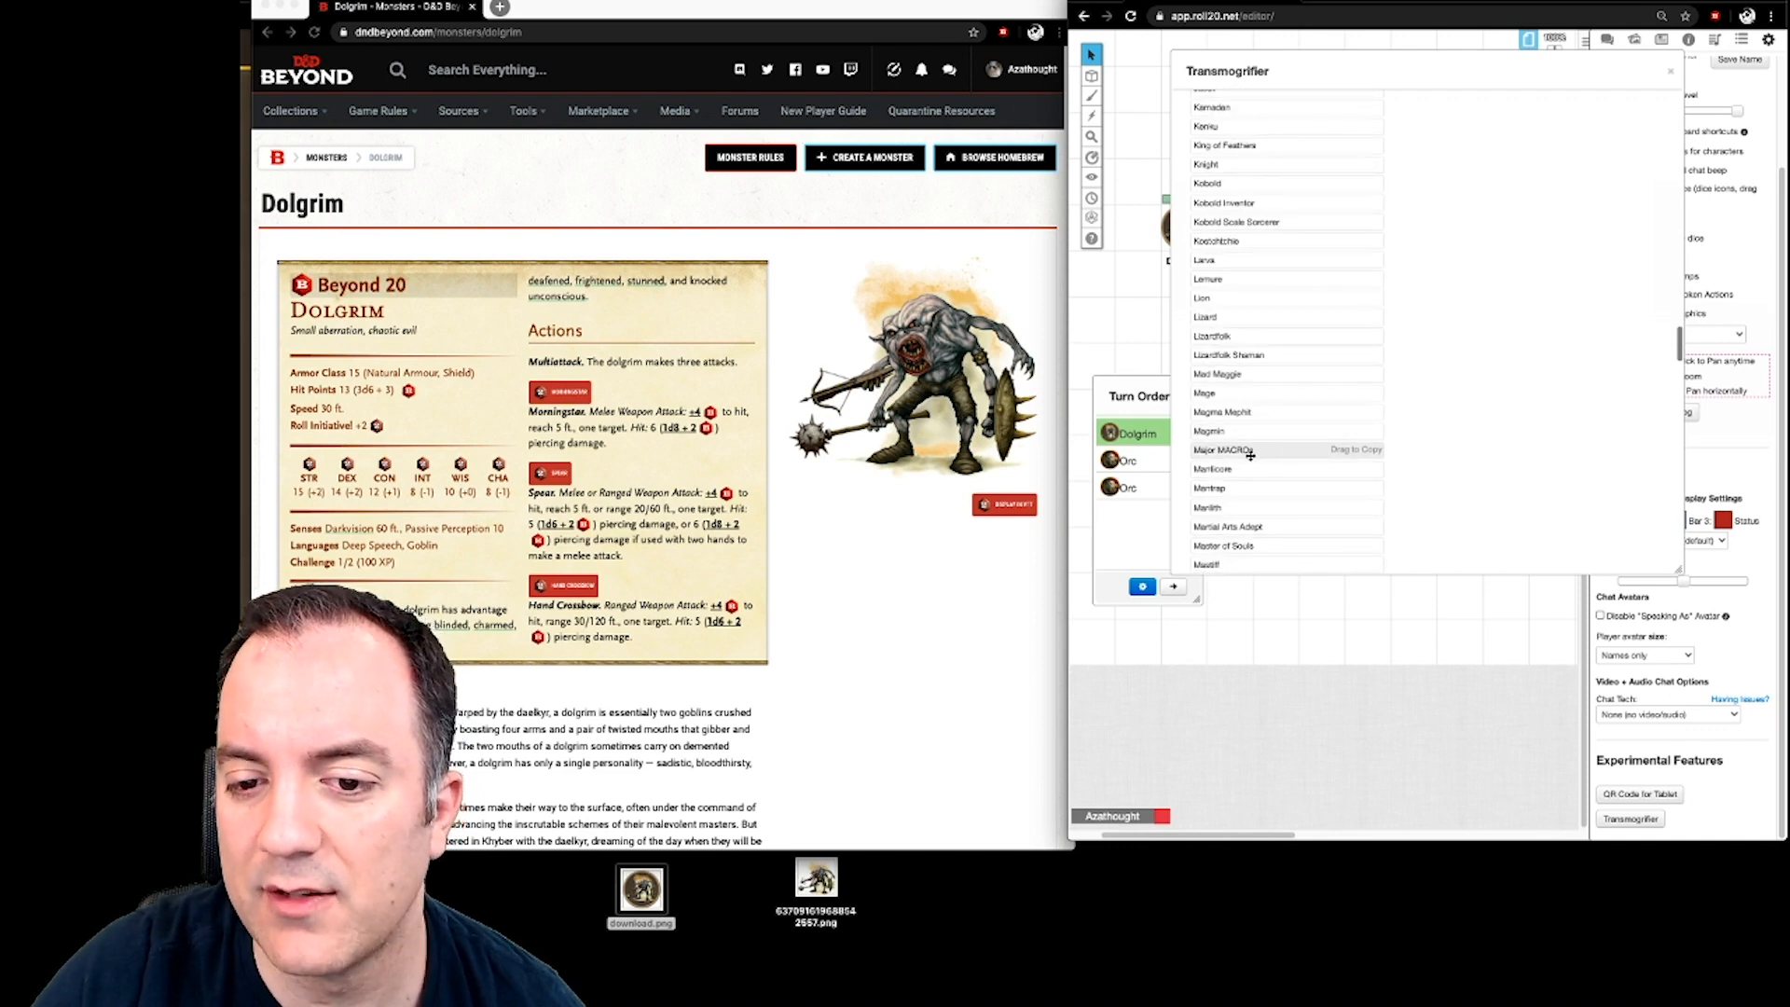
drag(1250, 455, 1515, 353)
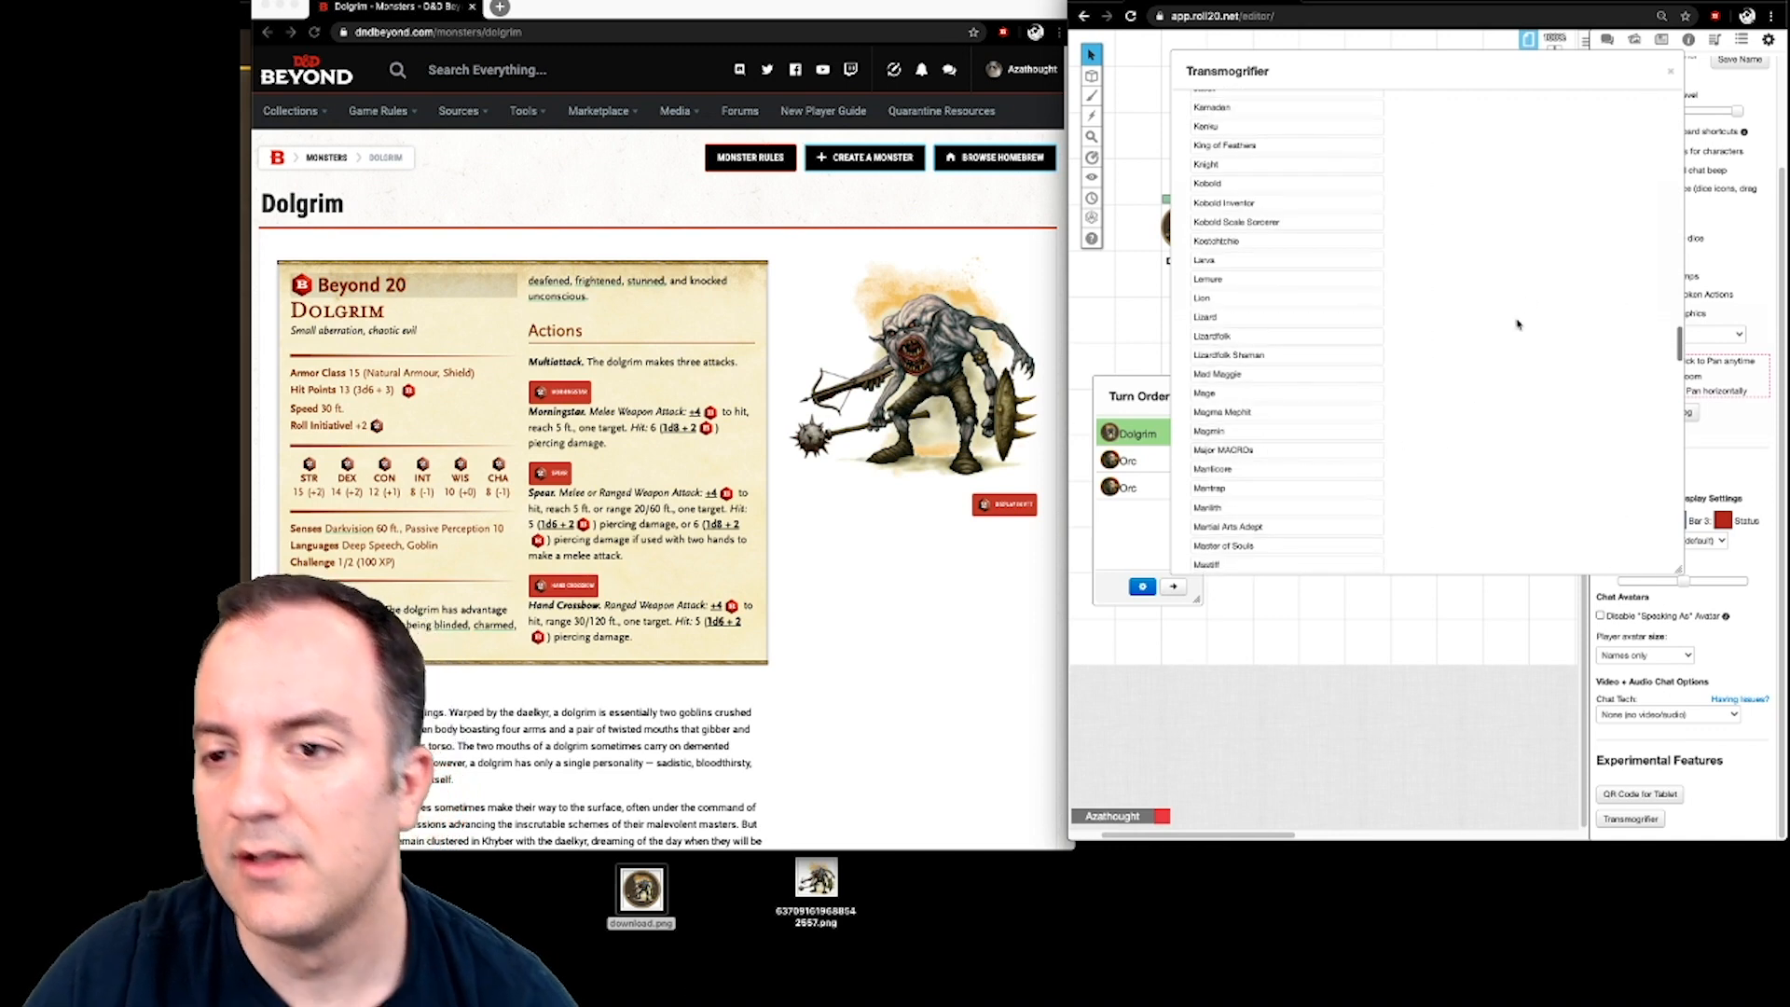
click(1670, 71)
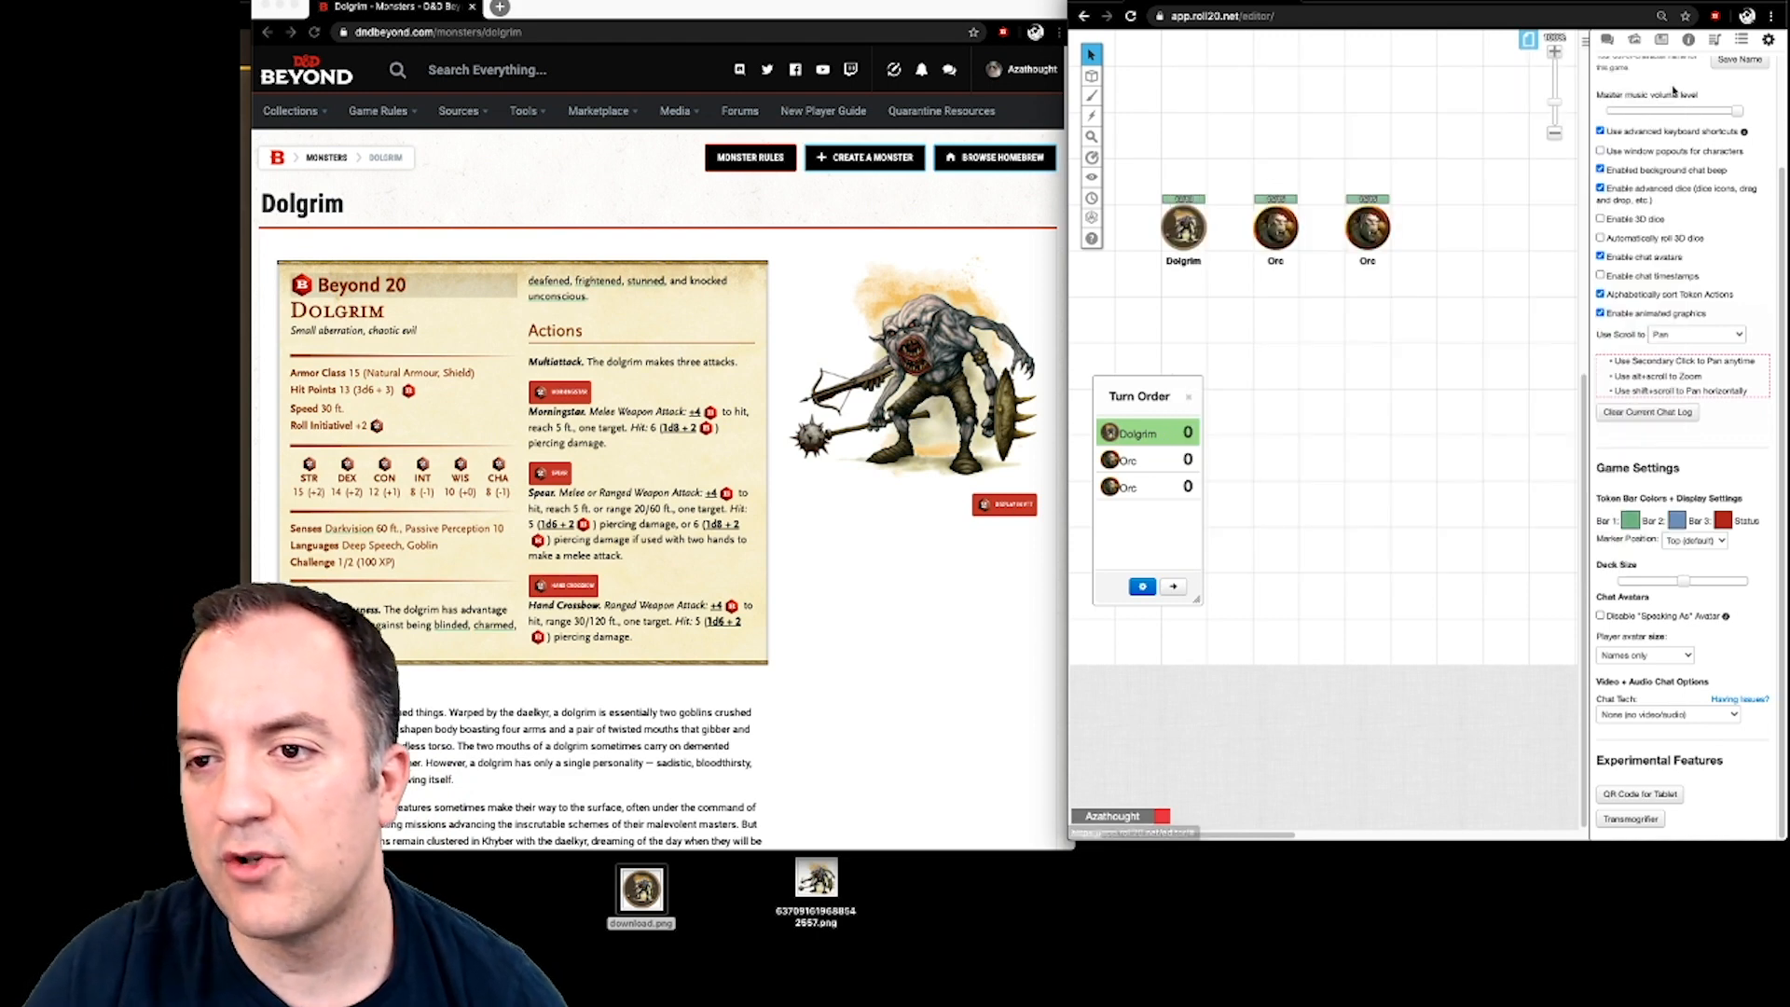
- Move the Major MACROs character into the Handouts folder, and open and save its settings
click(1659, 42)
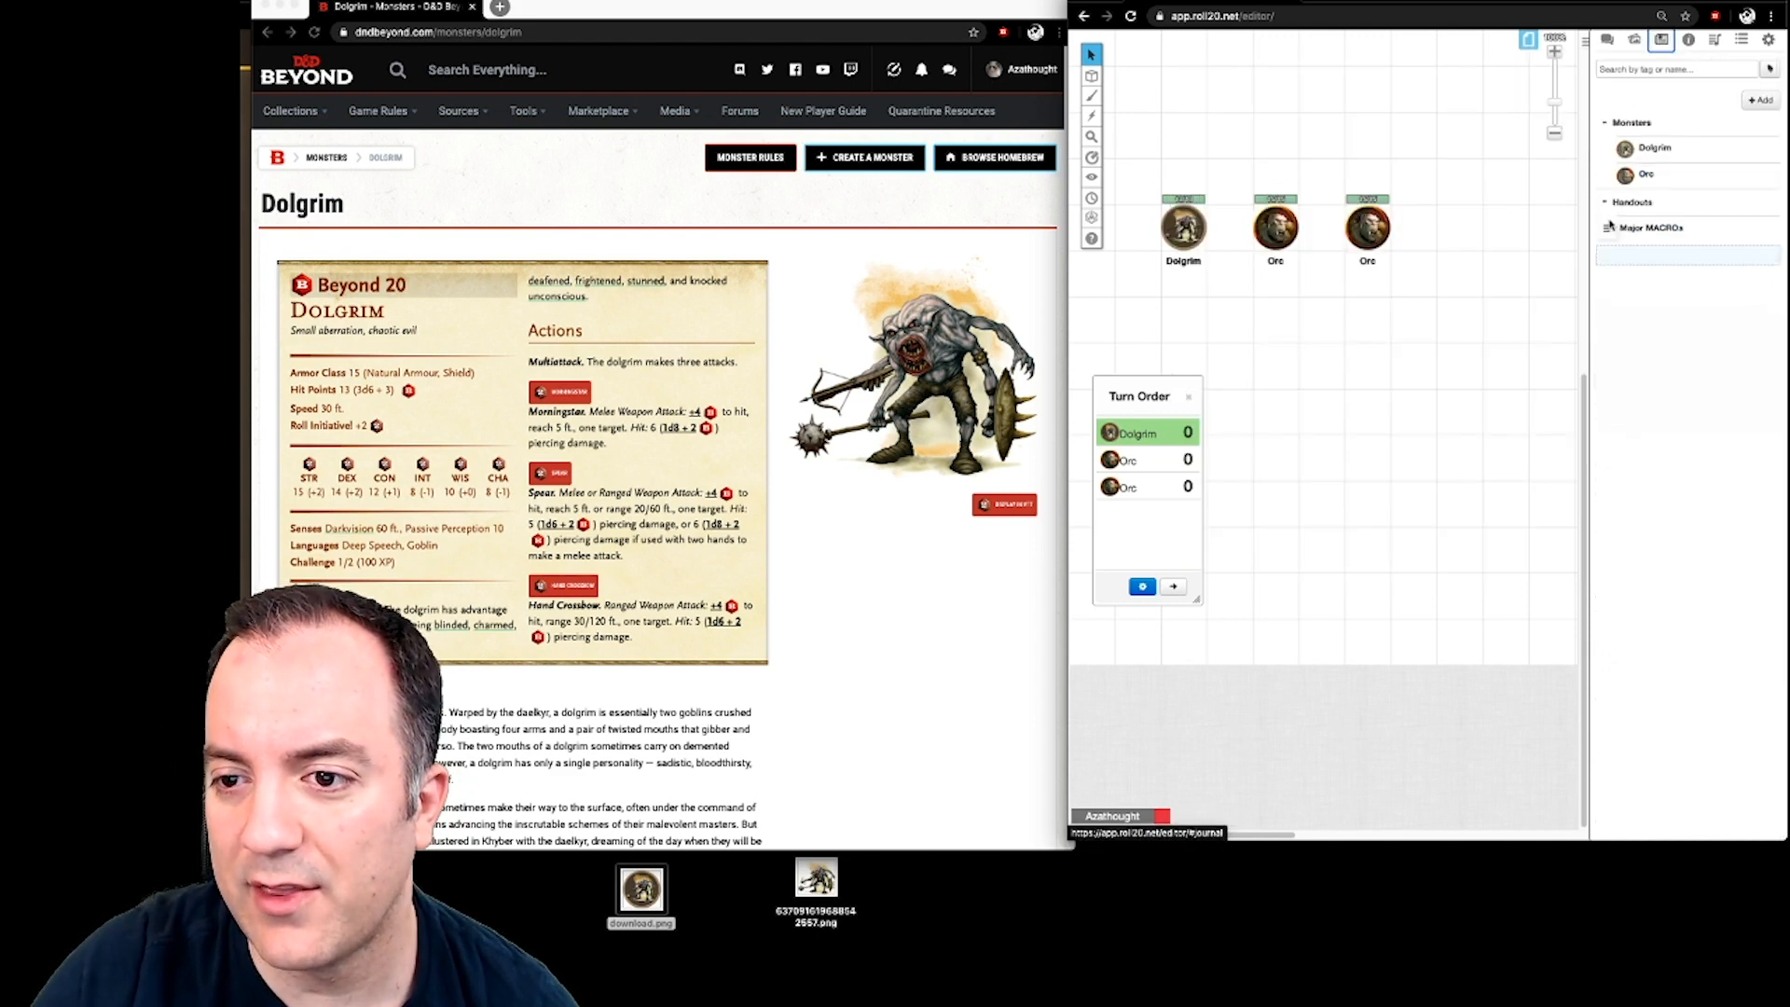
drag(1611, 225, 1649, 227)
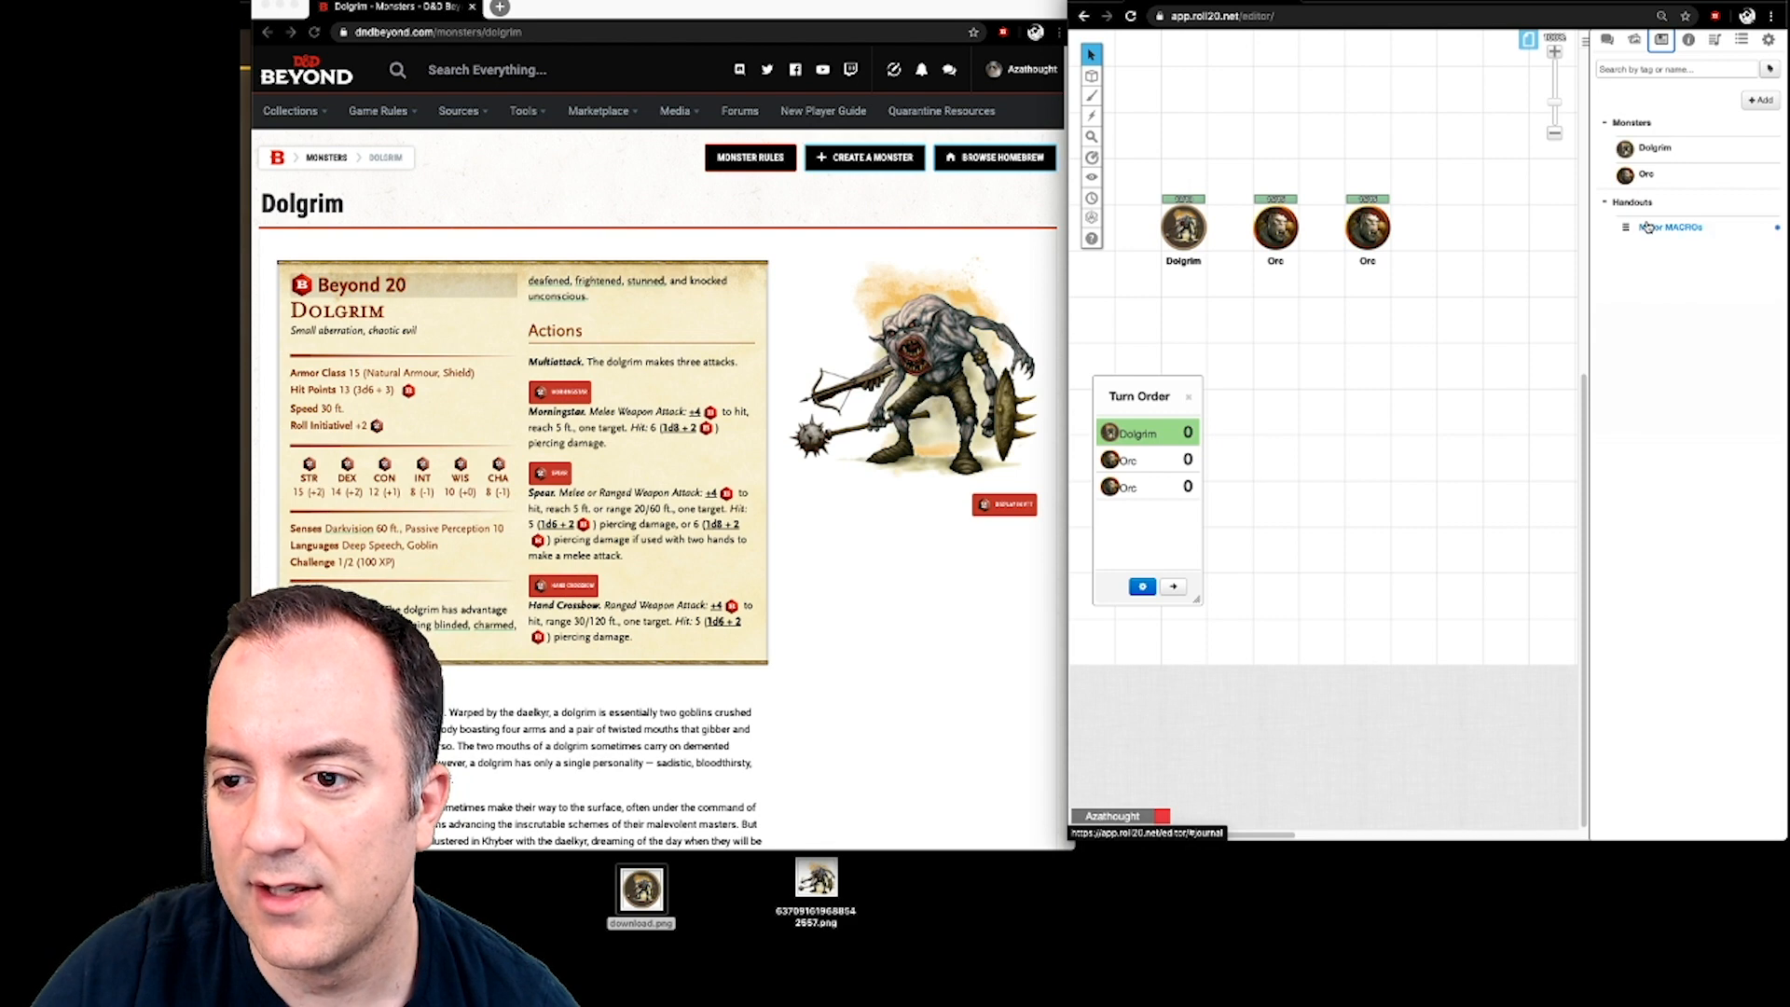
click(1648, 226)
click(1656, 68)
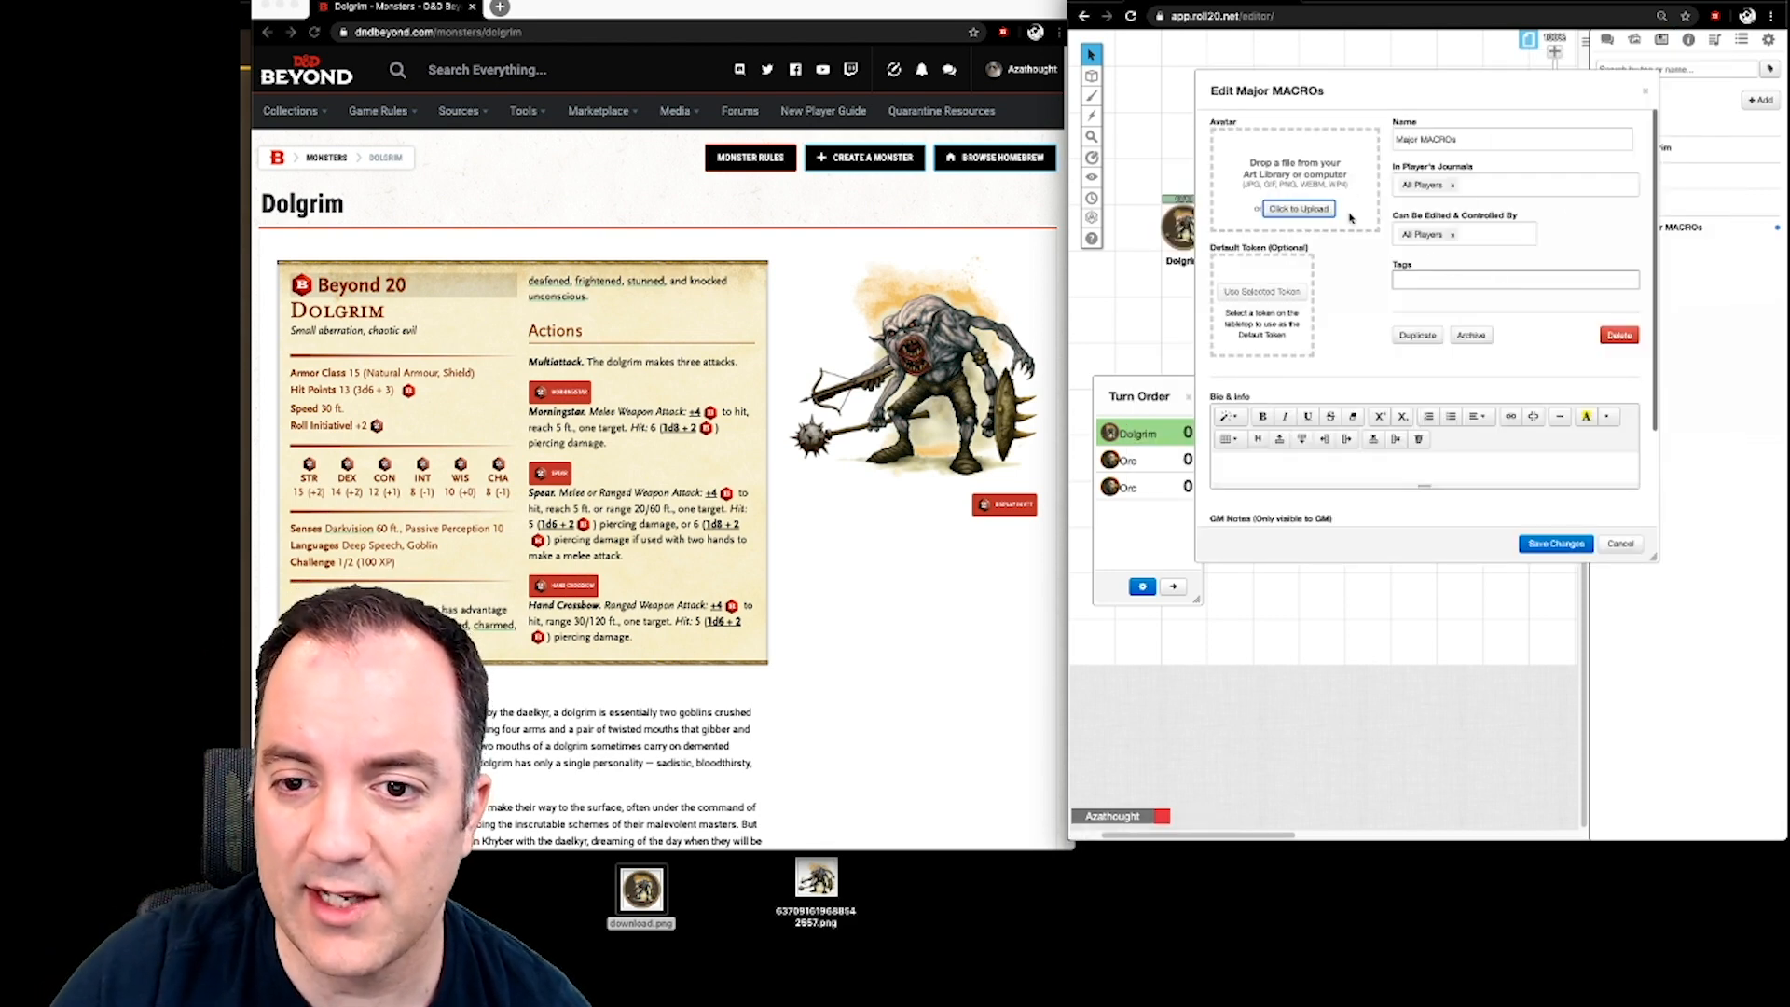
click(1557, 544)
- Show the first four Major MACROs abilities, starting with init-normal, init-advantage and init-disadvantage, in the macro bar, and close the sheet
click(1333, 110)
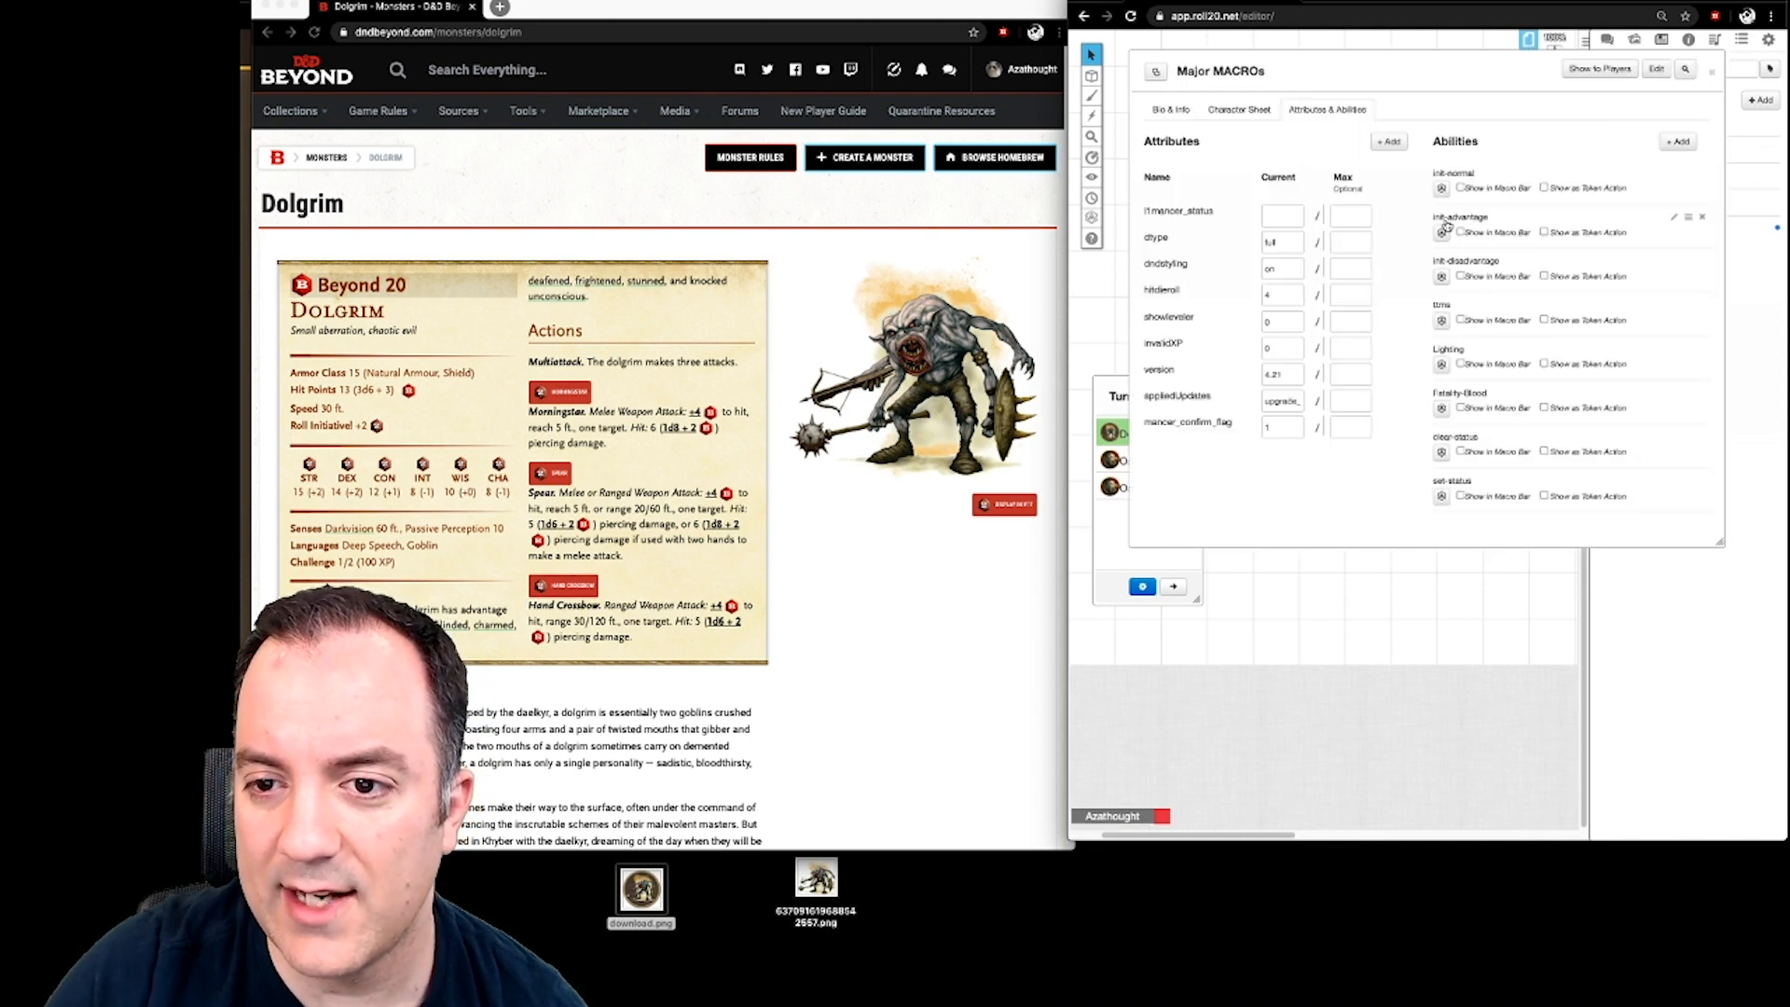
click(1461, 188)
click(1461, 232)
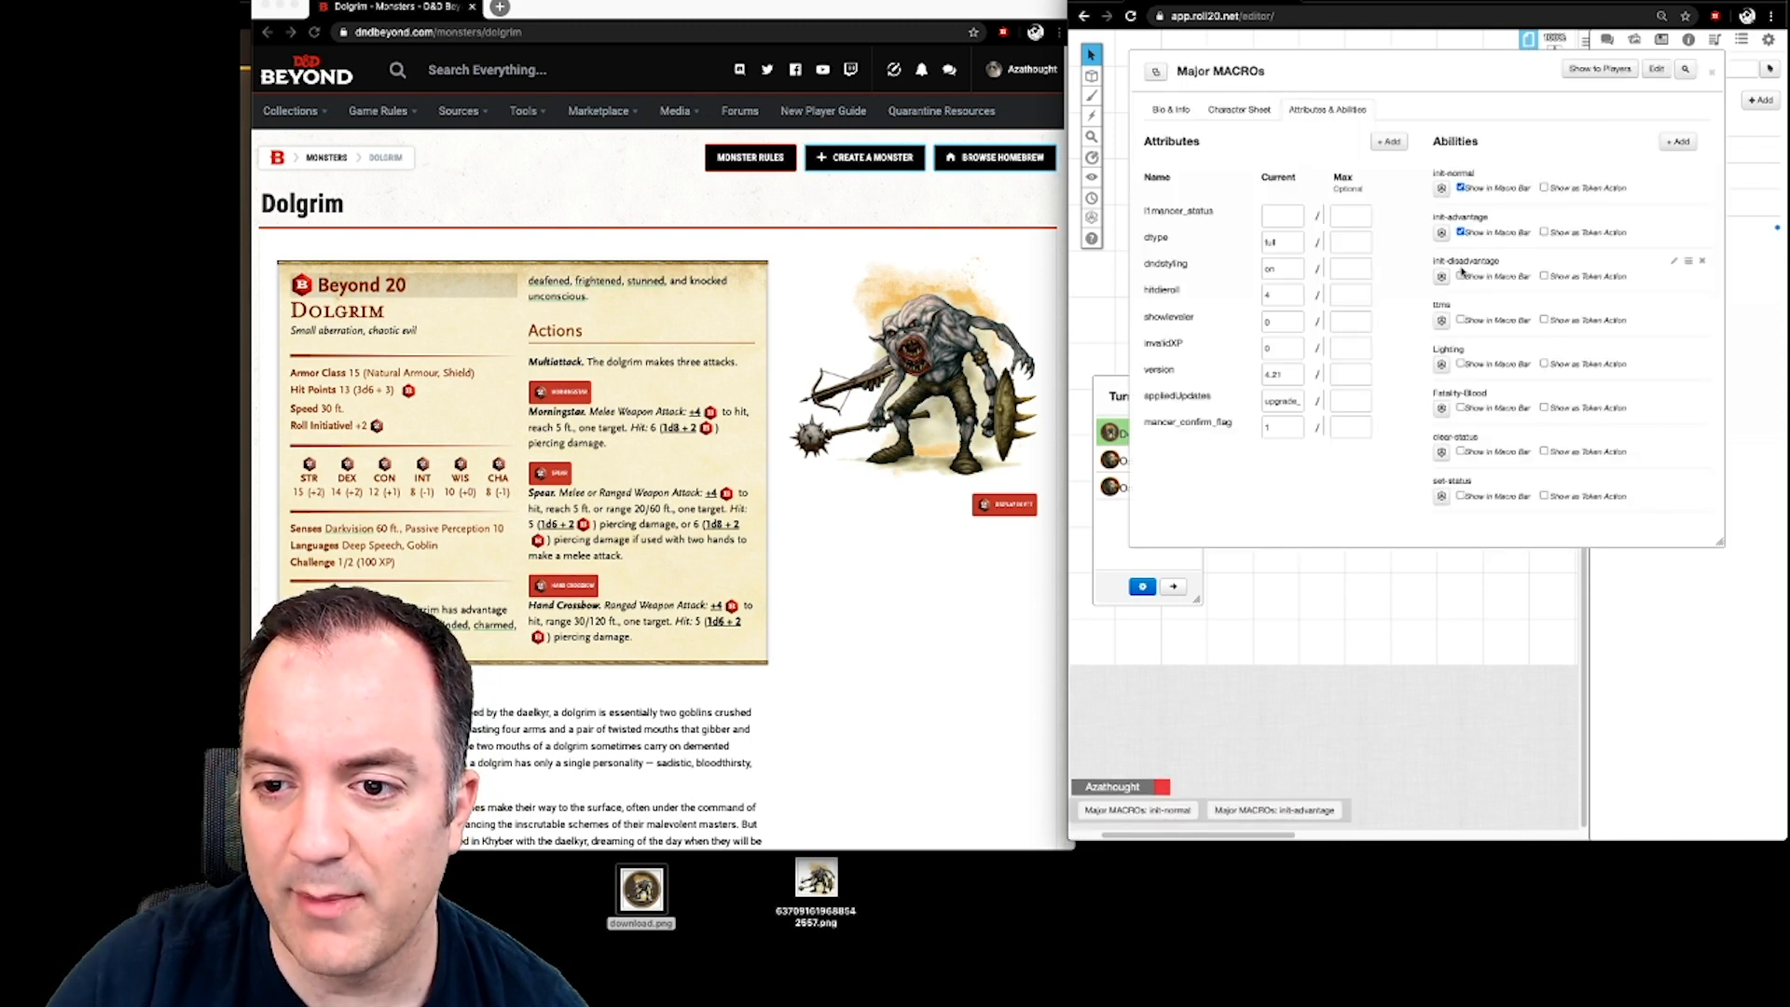
click(1461, 276)
click(1461, 320)
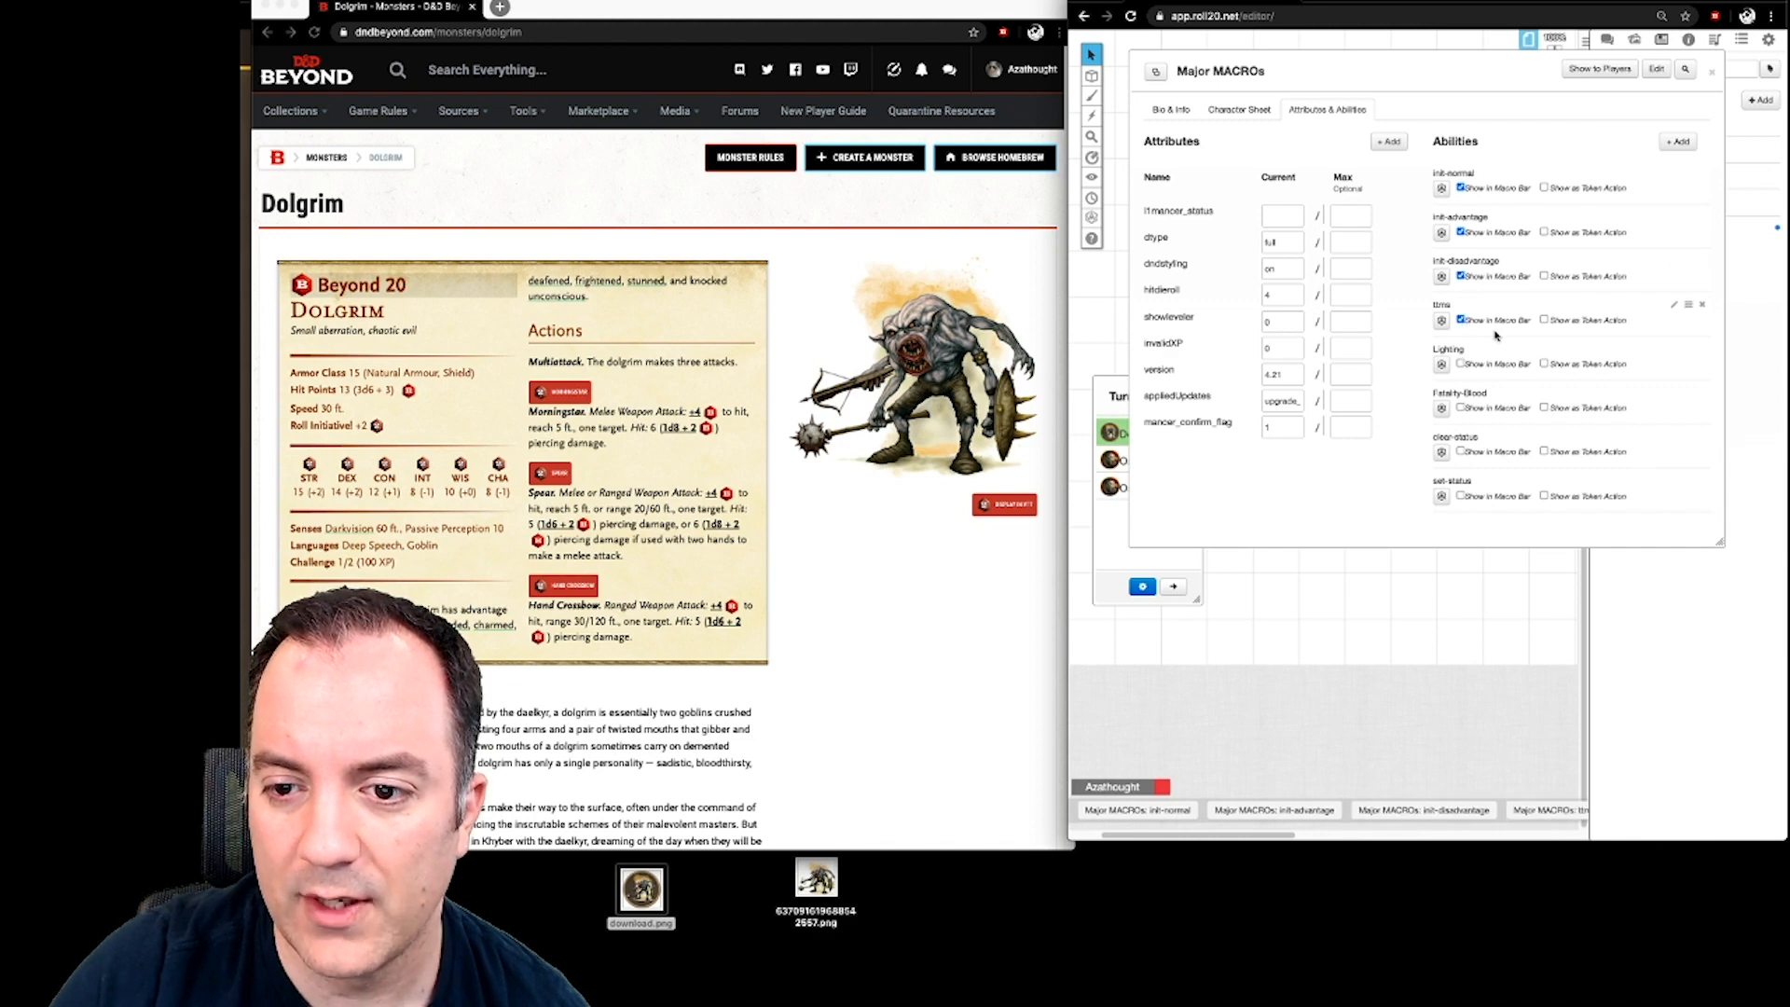
click(1712, 75)
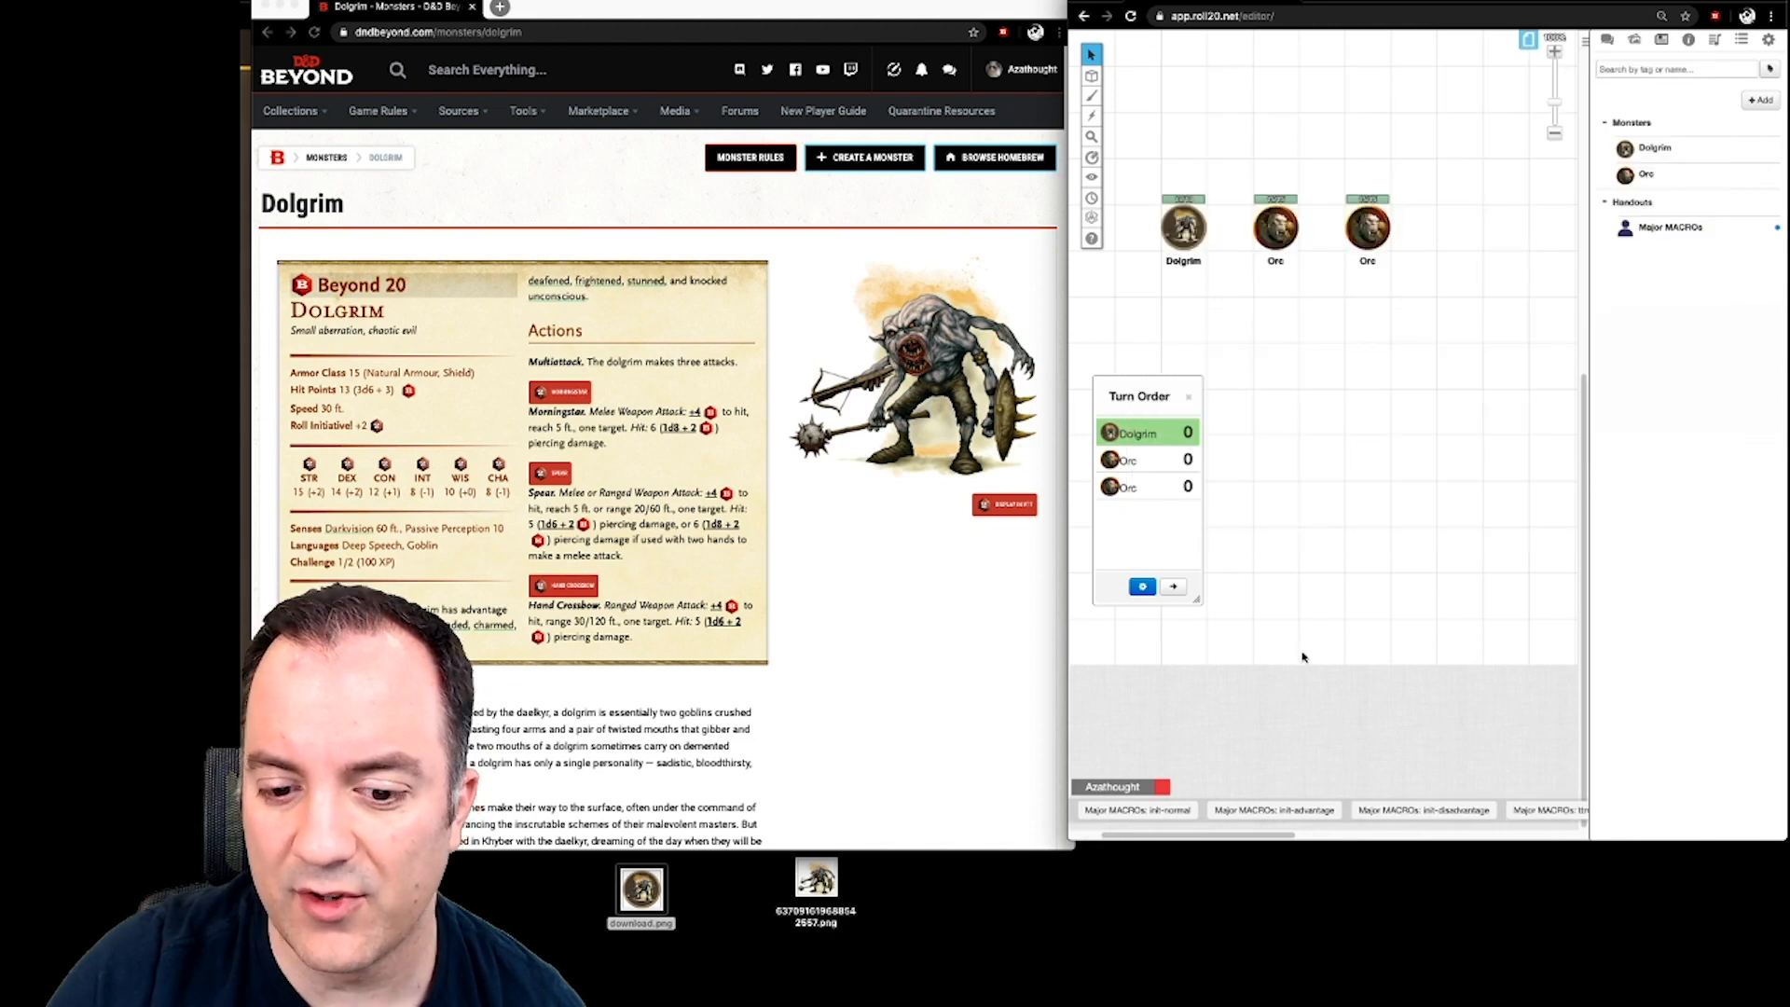
- Rename the init-normal macro in the macro bar to init
right_click(1161, 807)
click(1190, 780)
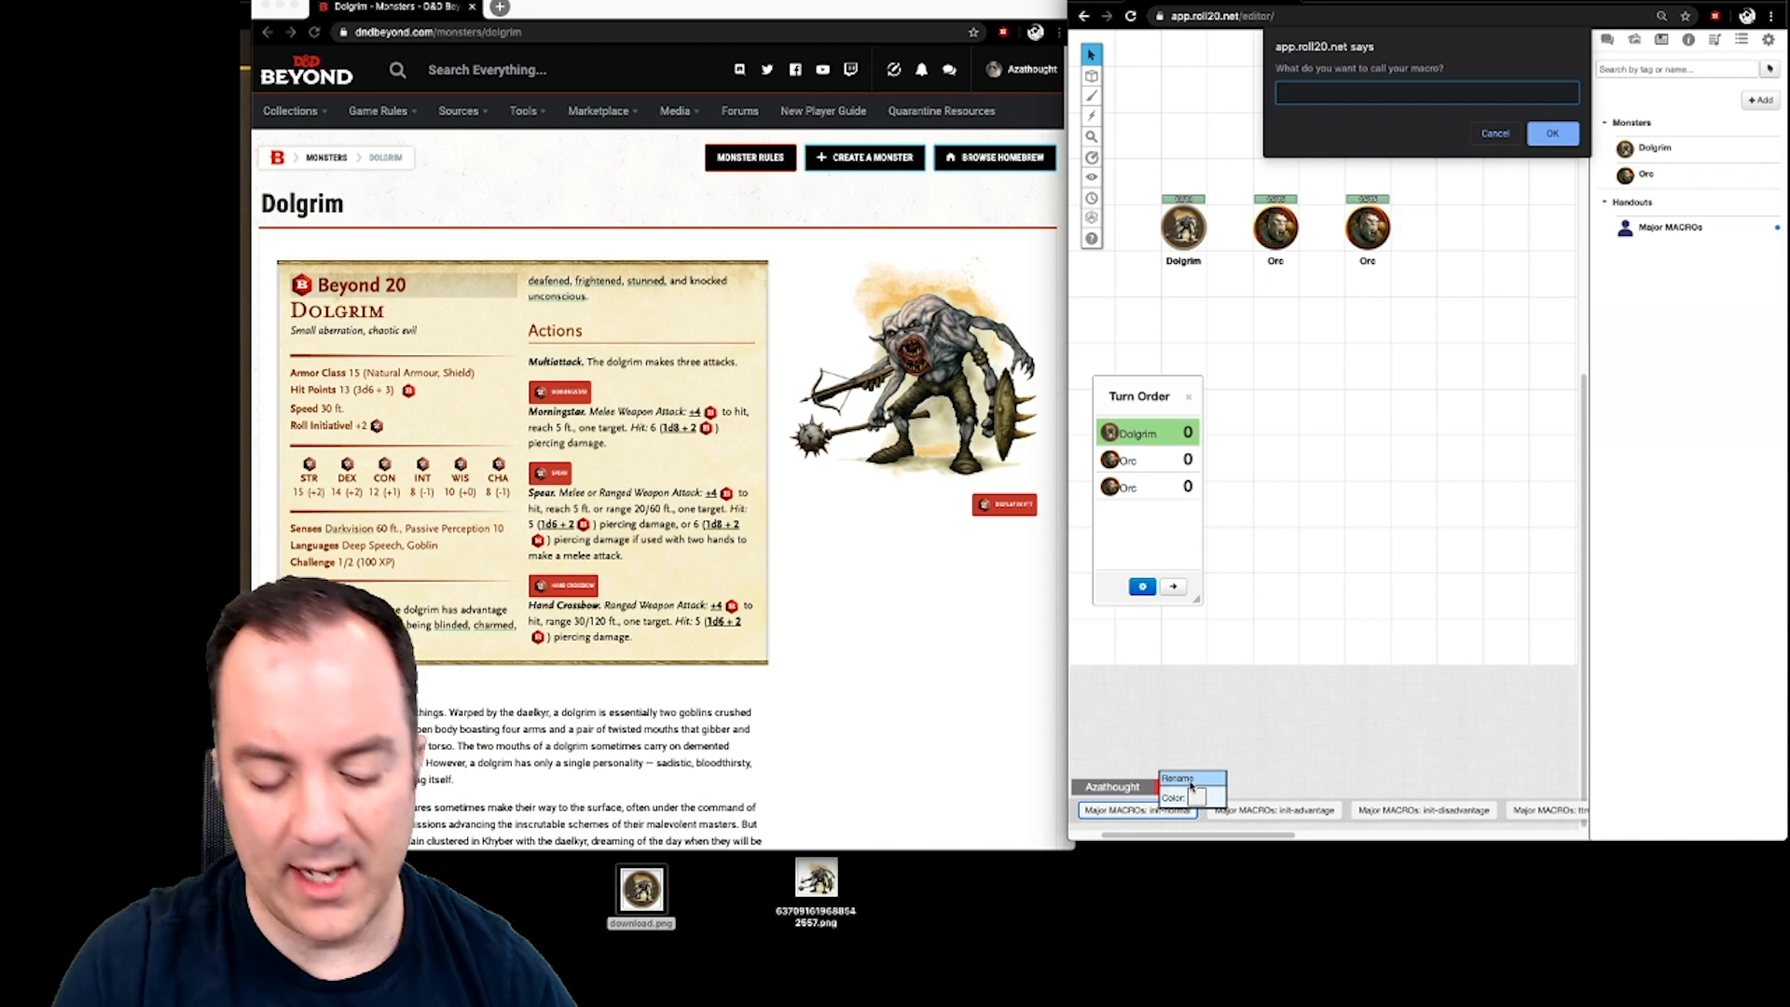
text(in)
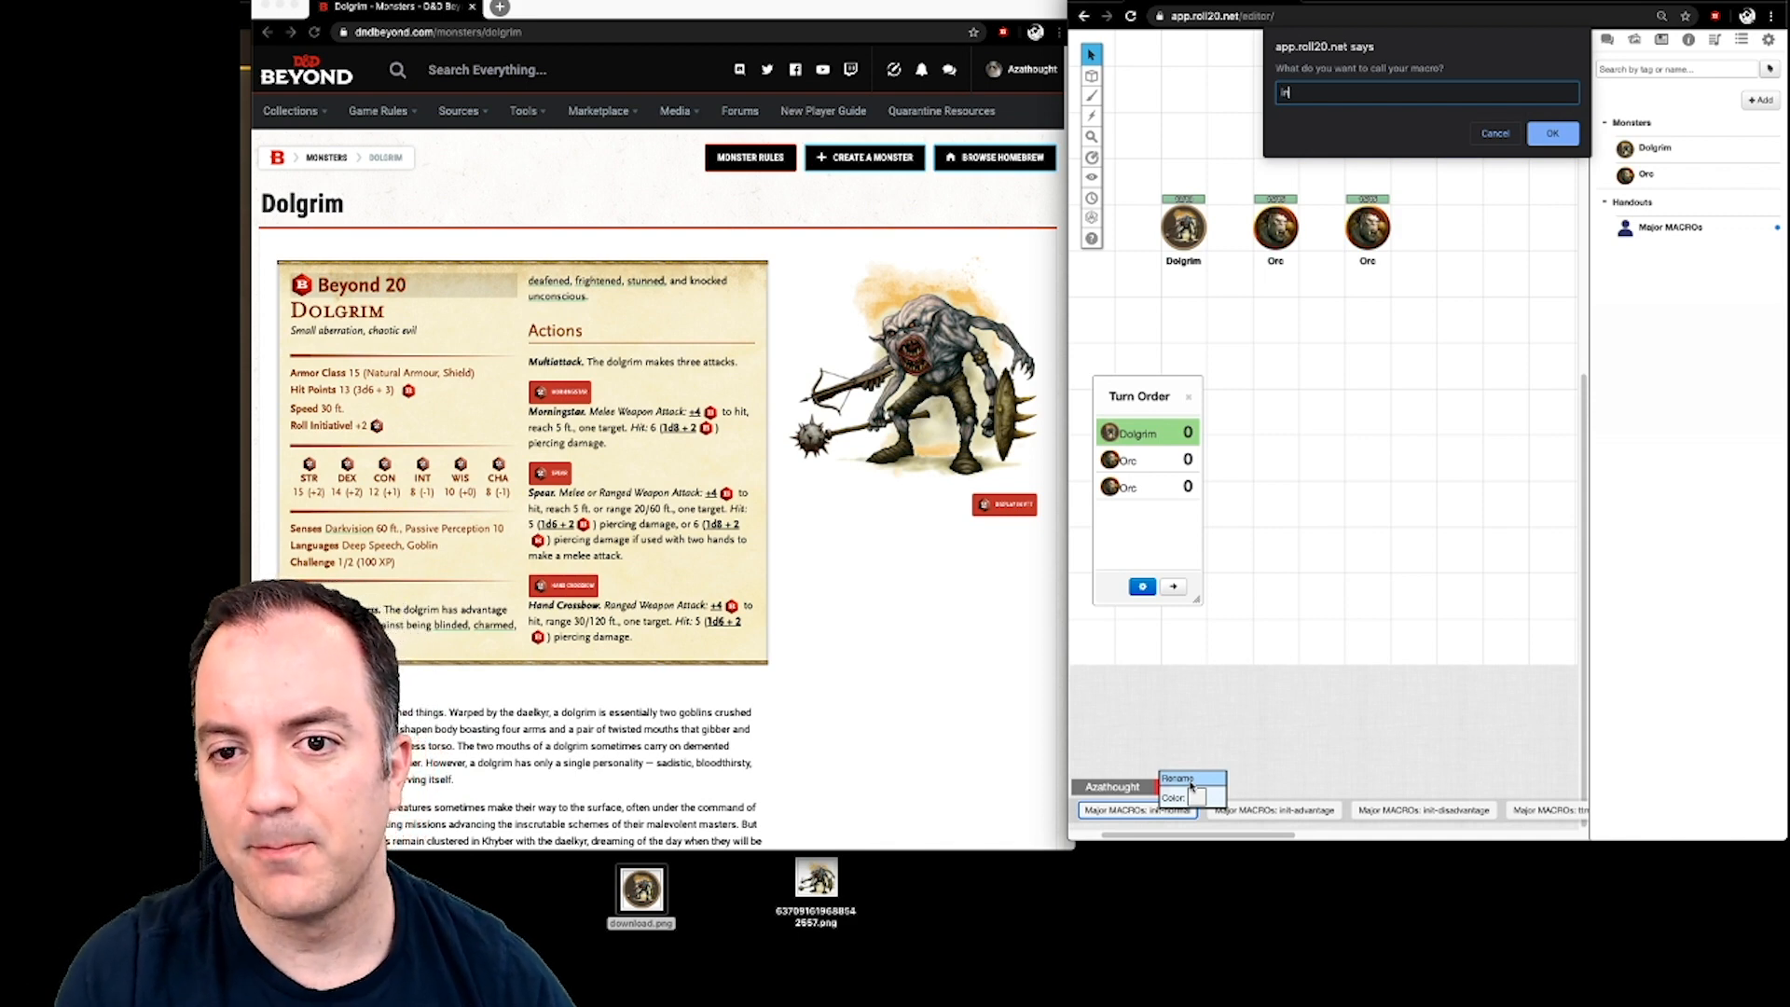
text(it)
click(1546, 133)
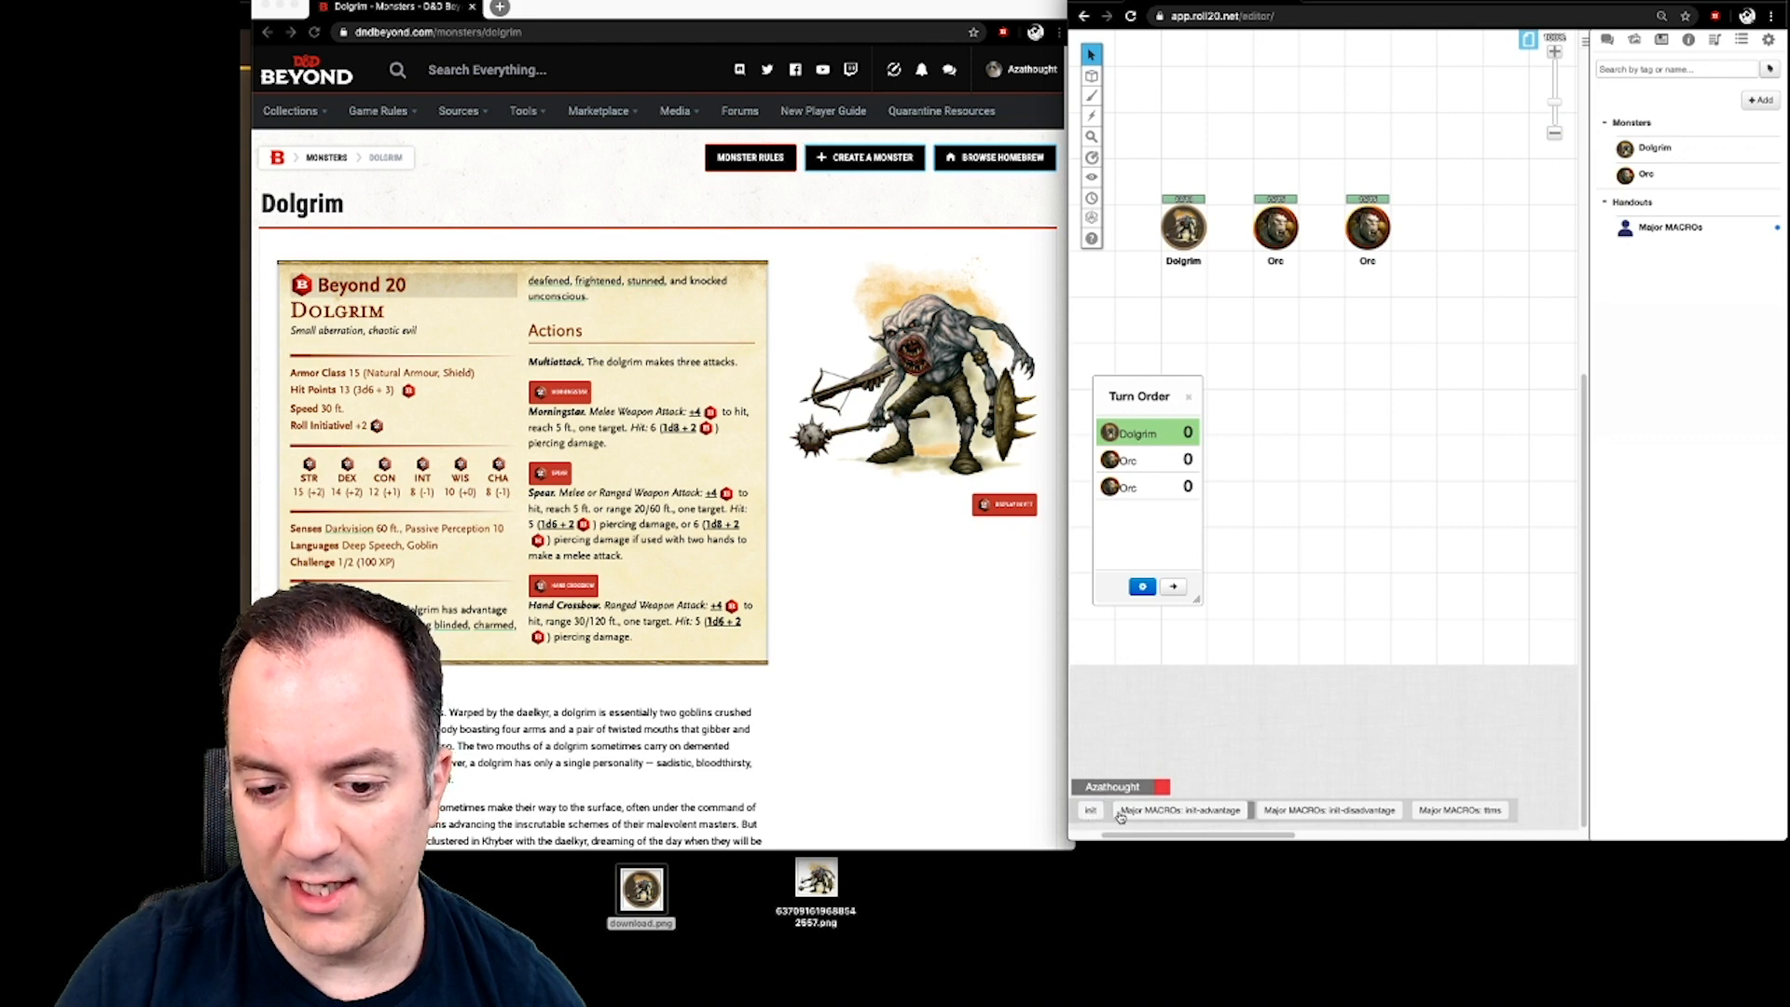
- Roll initiative with the init macro for the Dolgrim token and each of the two Orc tokens
click(1165, 235)
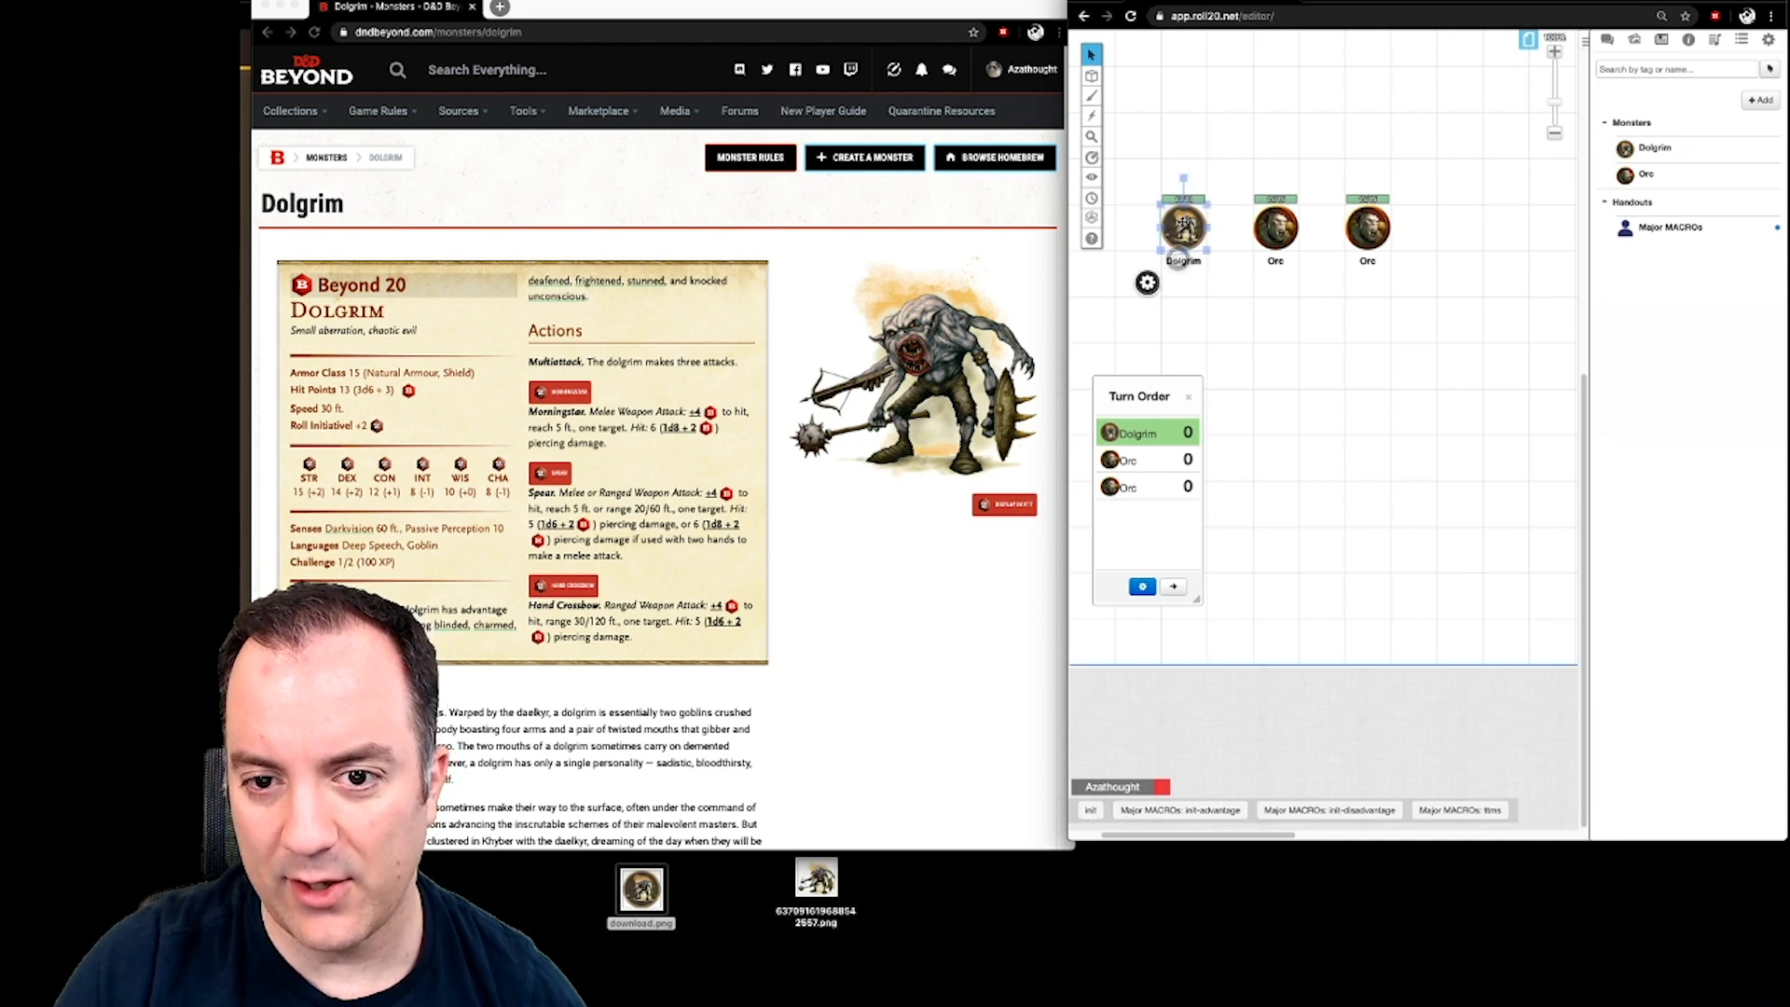
click(1608, 39)
click(1090, 810)
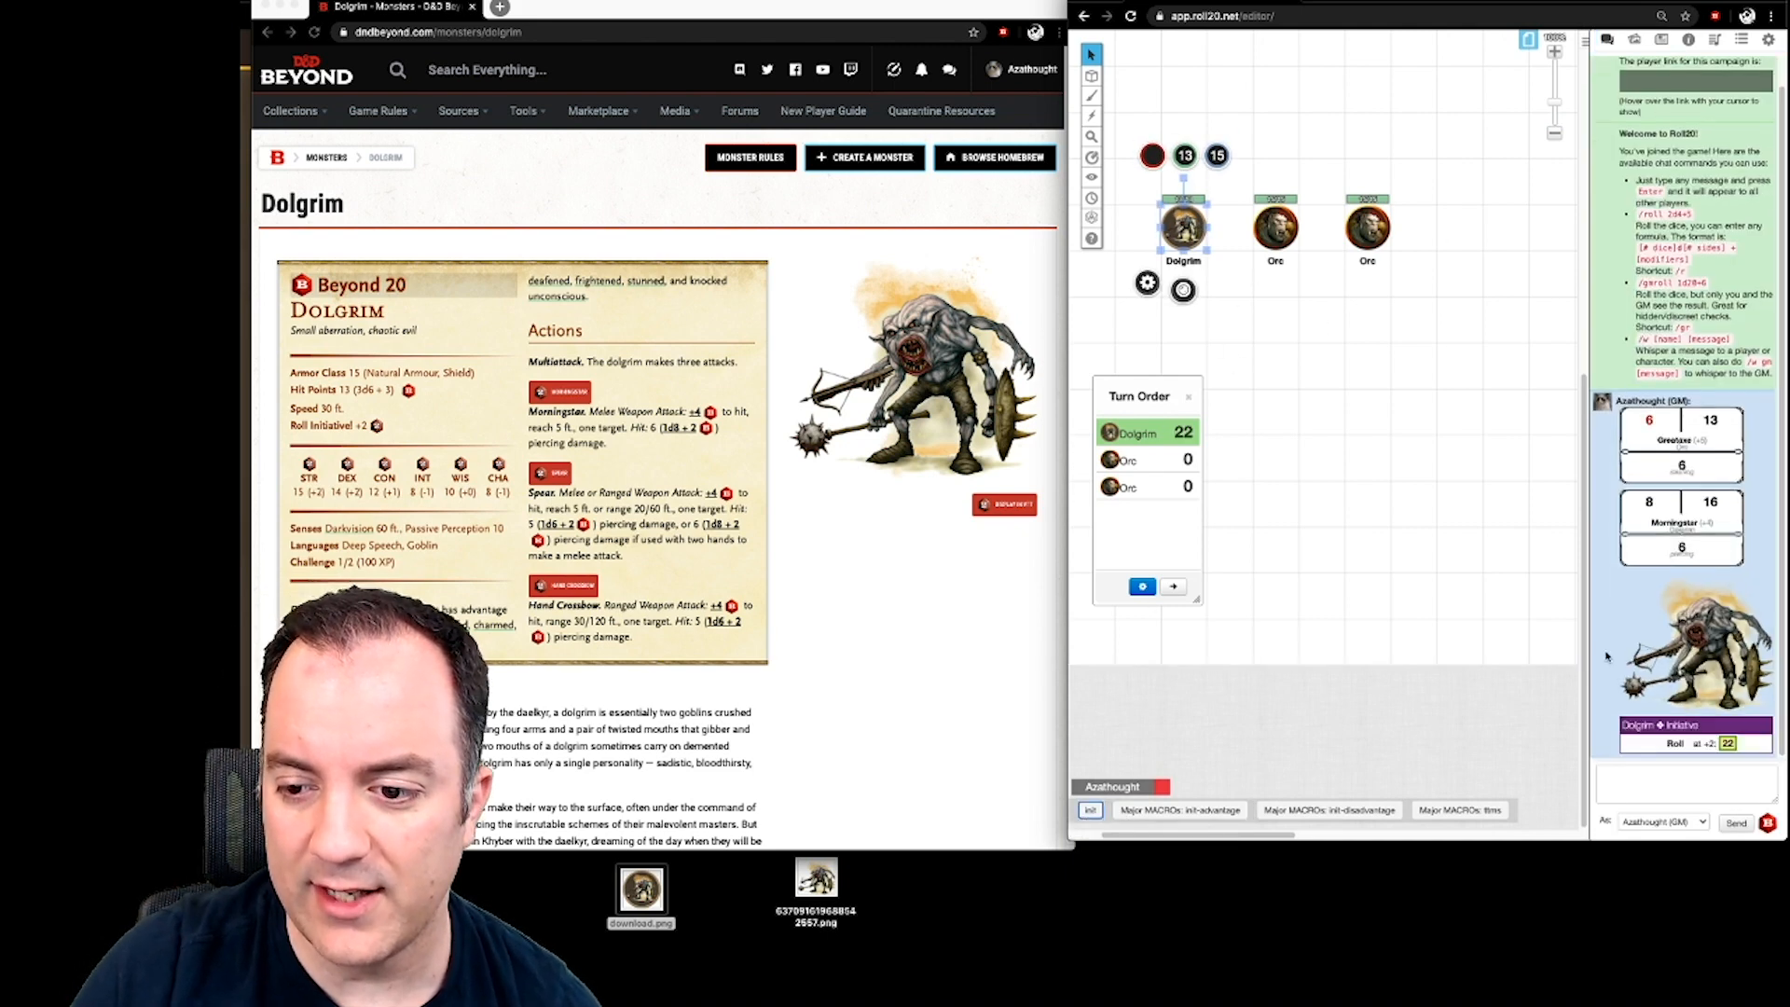
click(1399, 353)
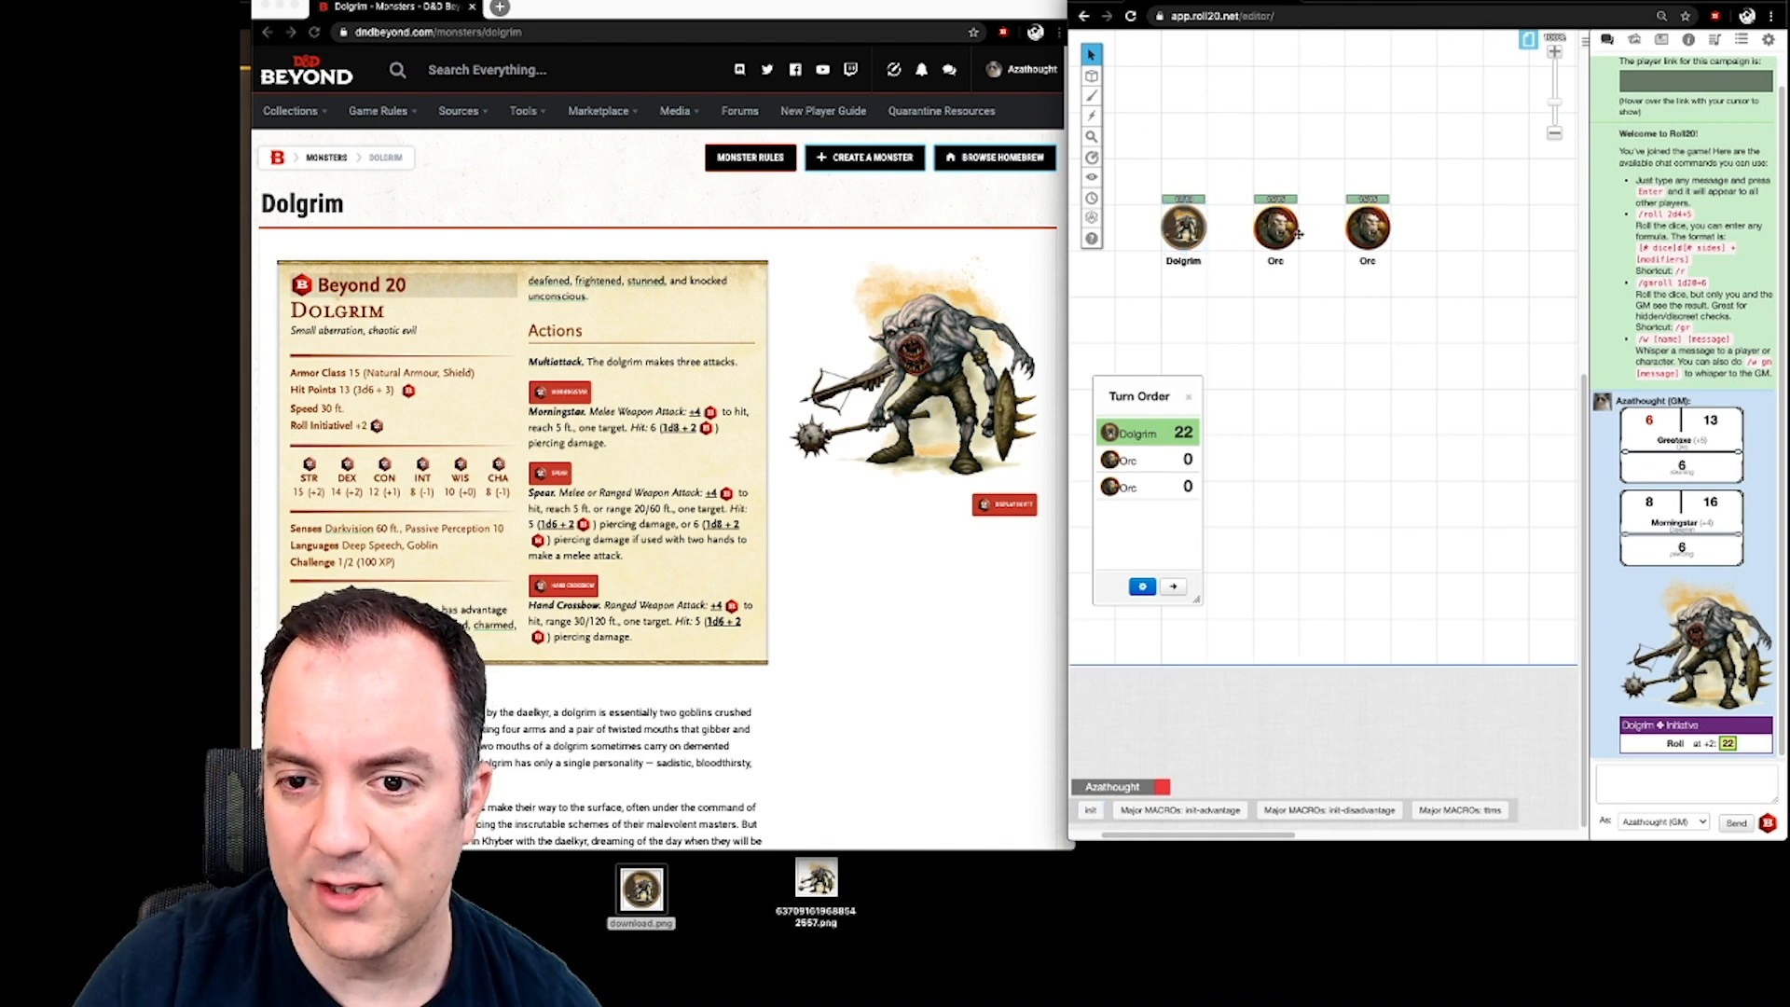
click(1276, 226)
click(1090, 811)
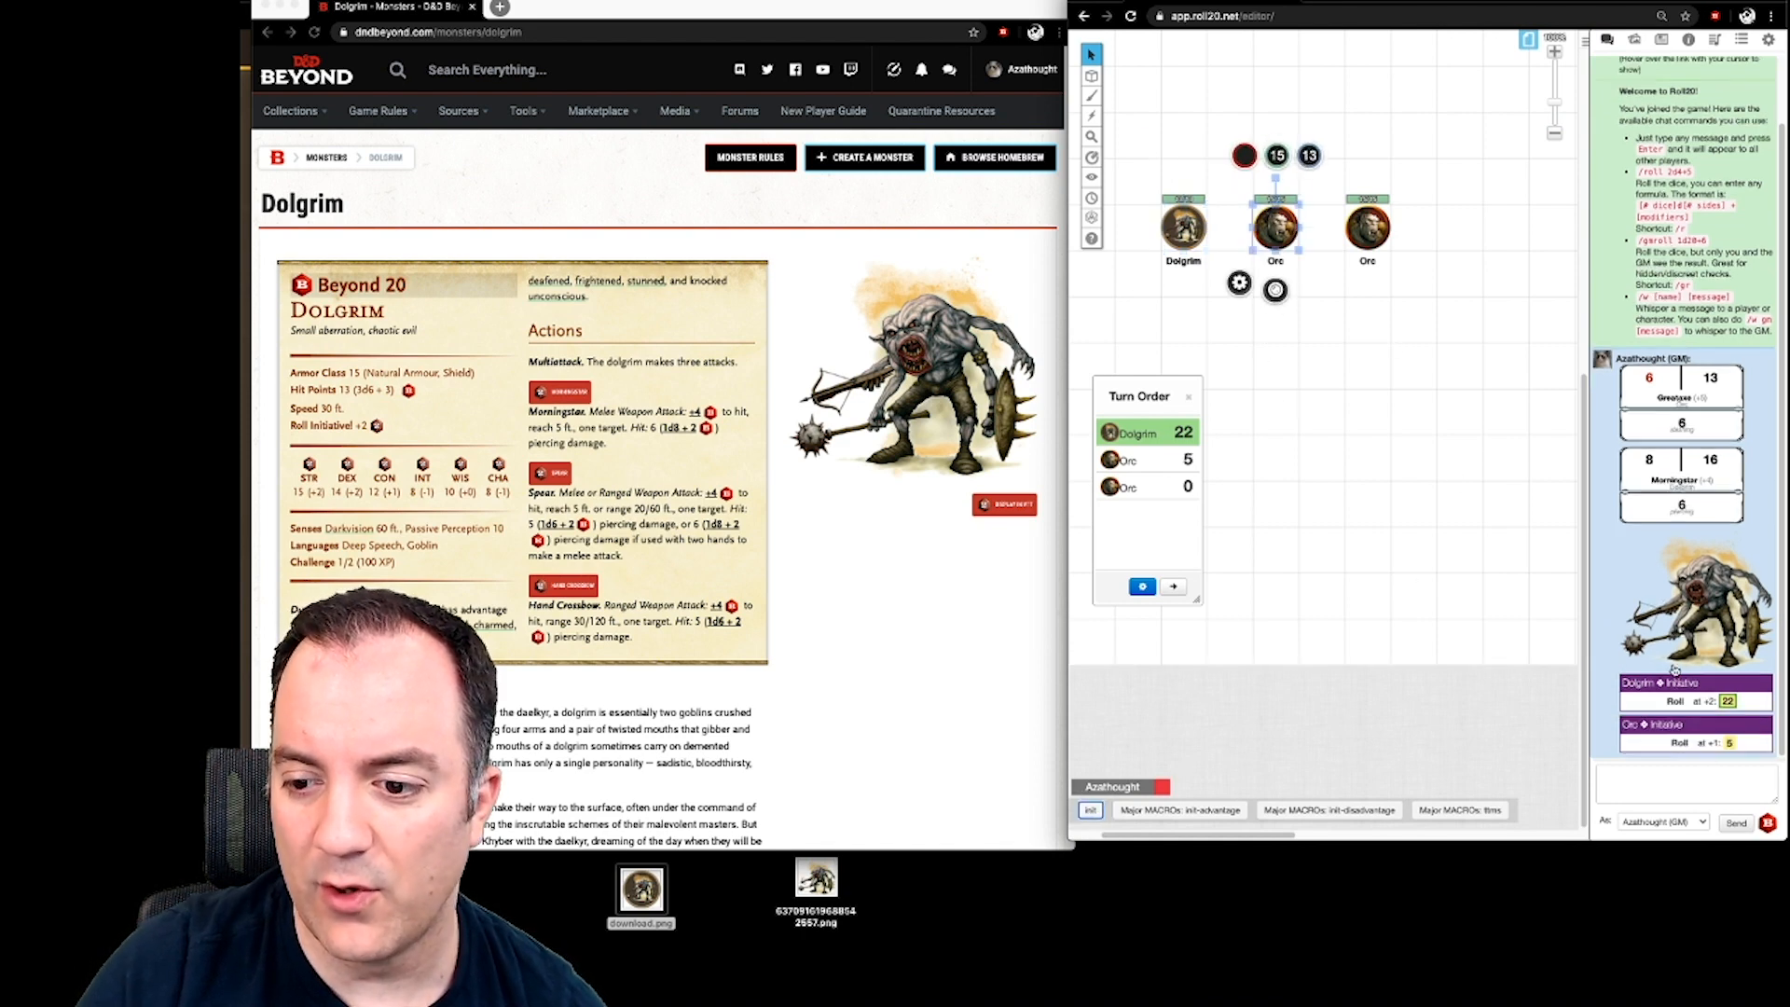
click(1368, 233)
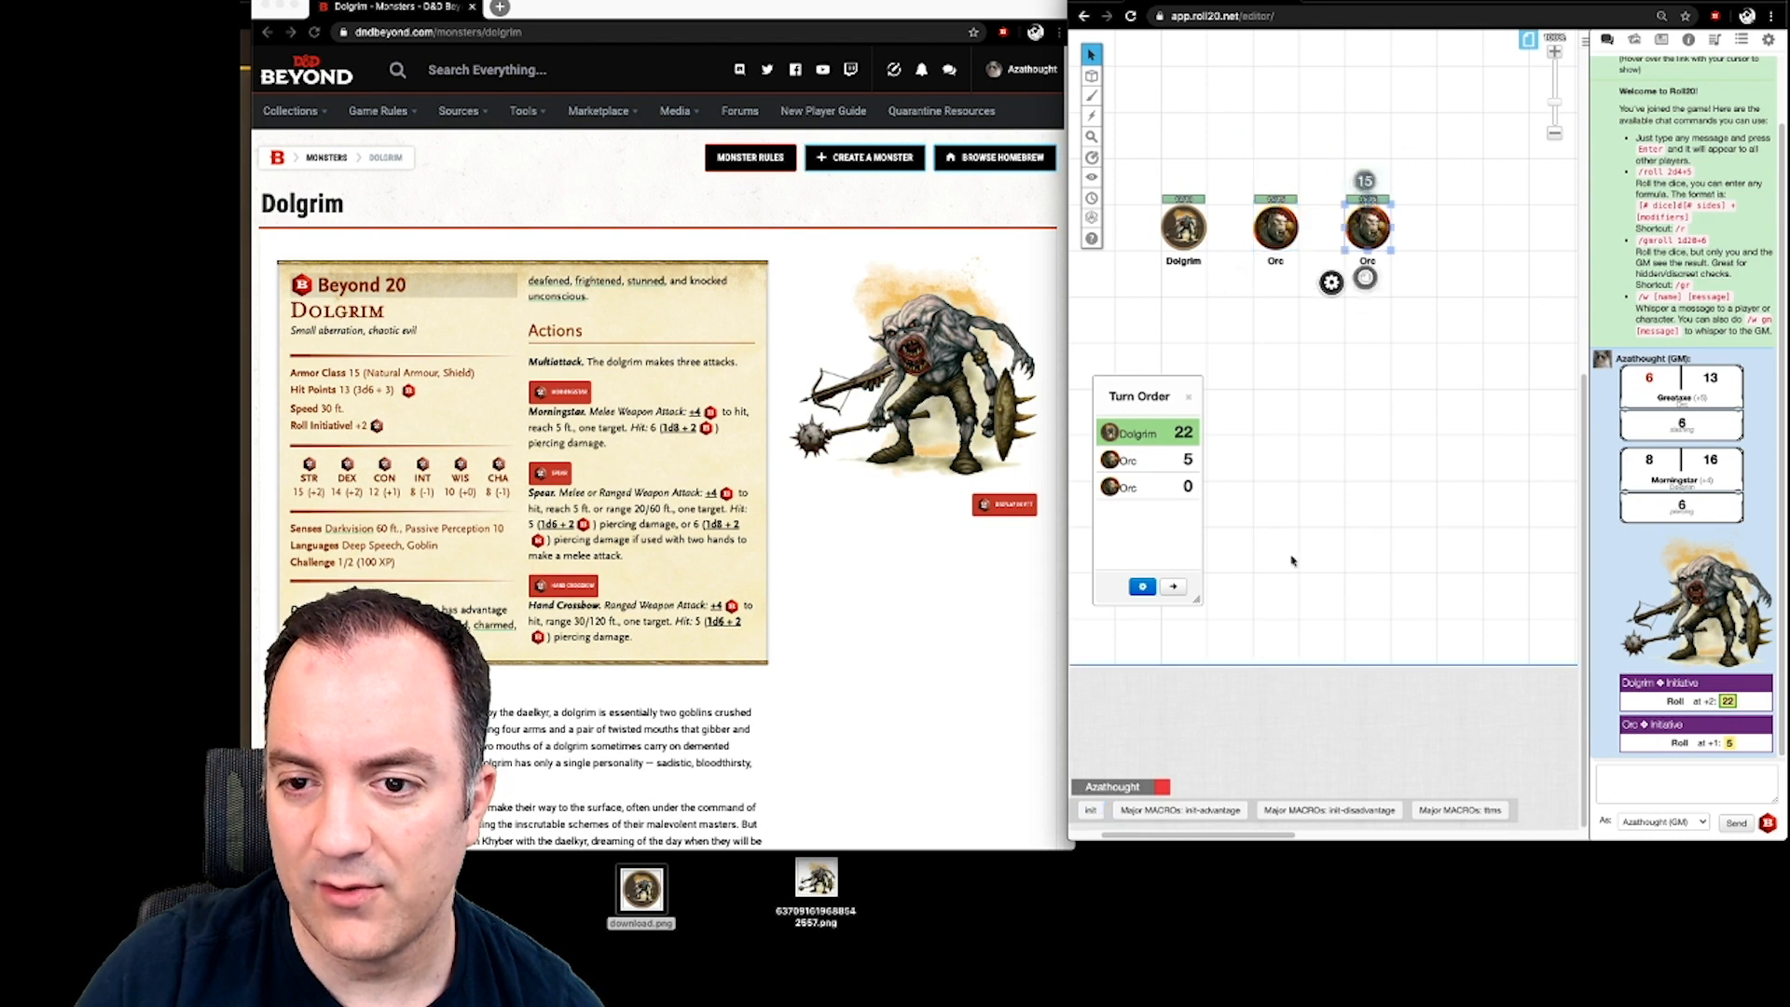
click(1090, 810)
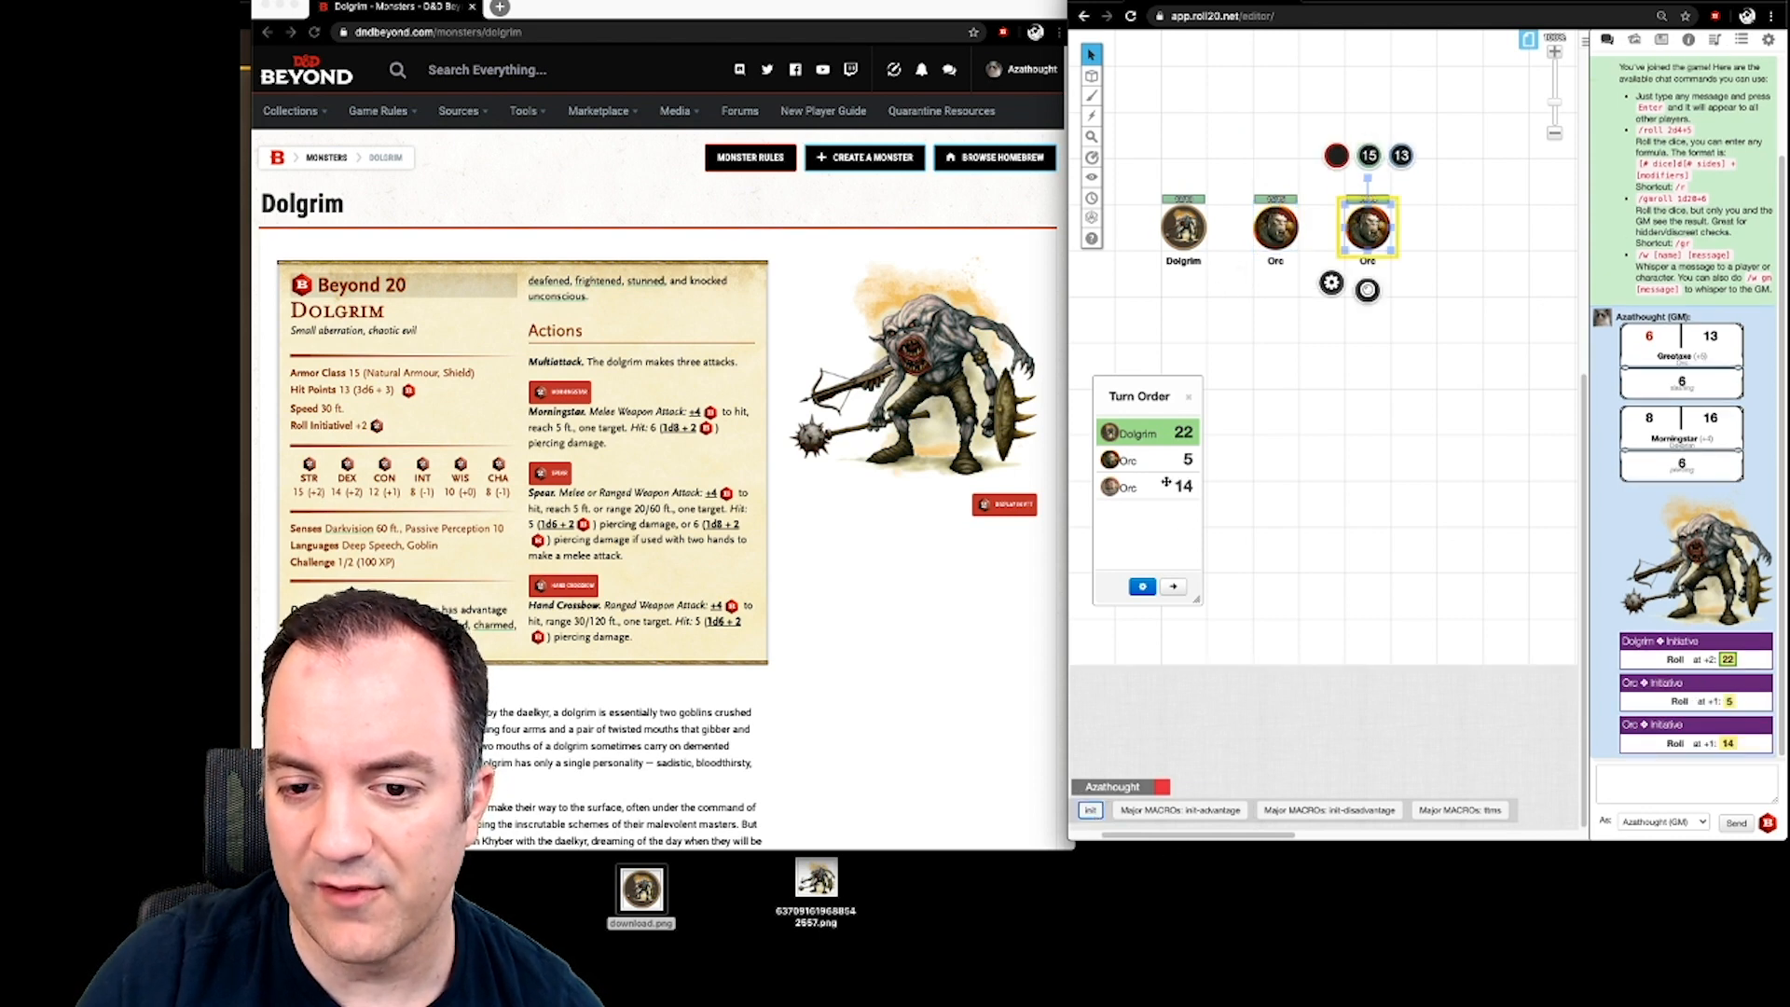
- Sort the turn order from highest to lowest initiative and advance it two turns to the last Orc
click(1143, 586)
click(1403, 353)
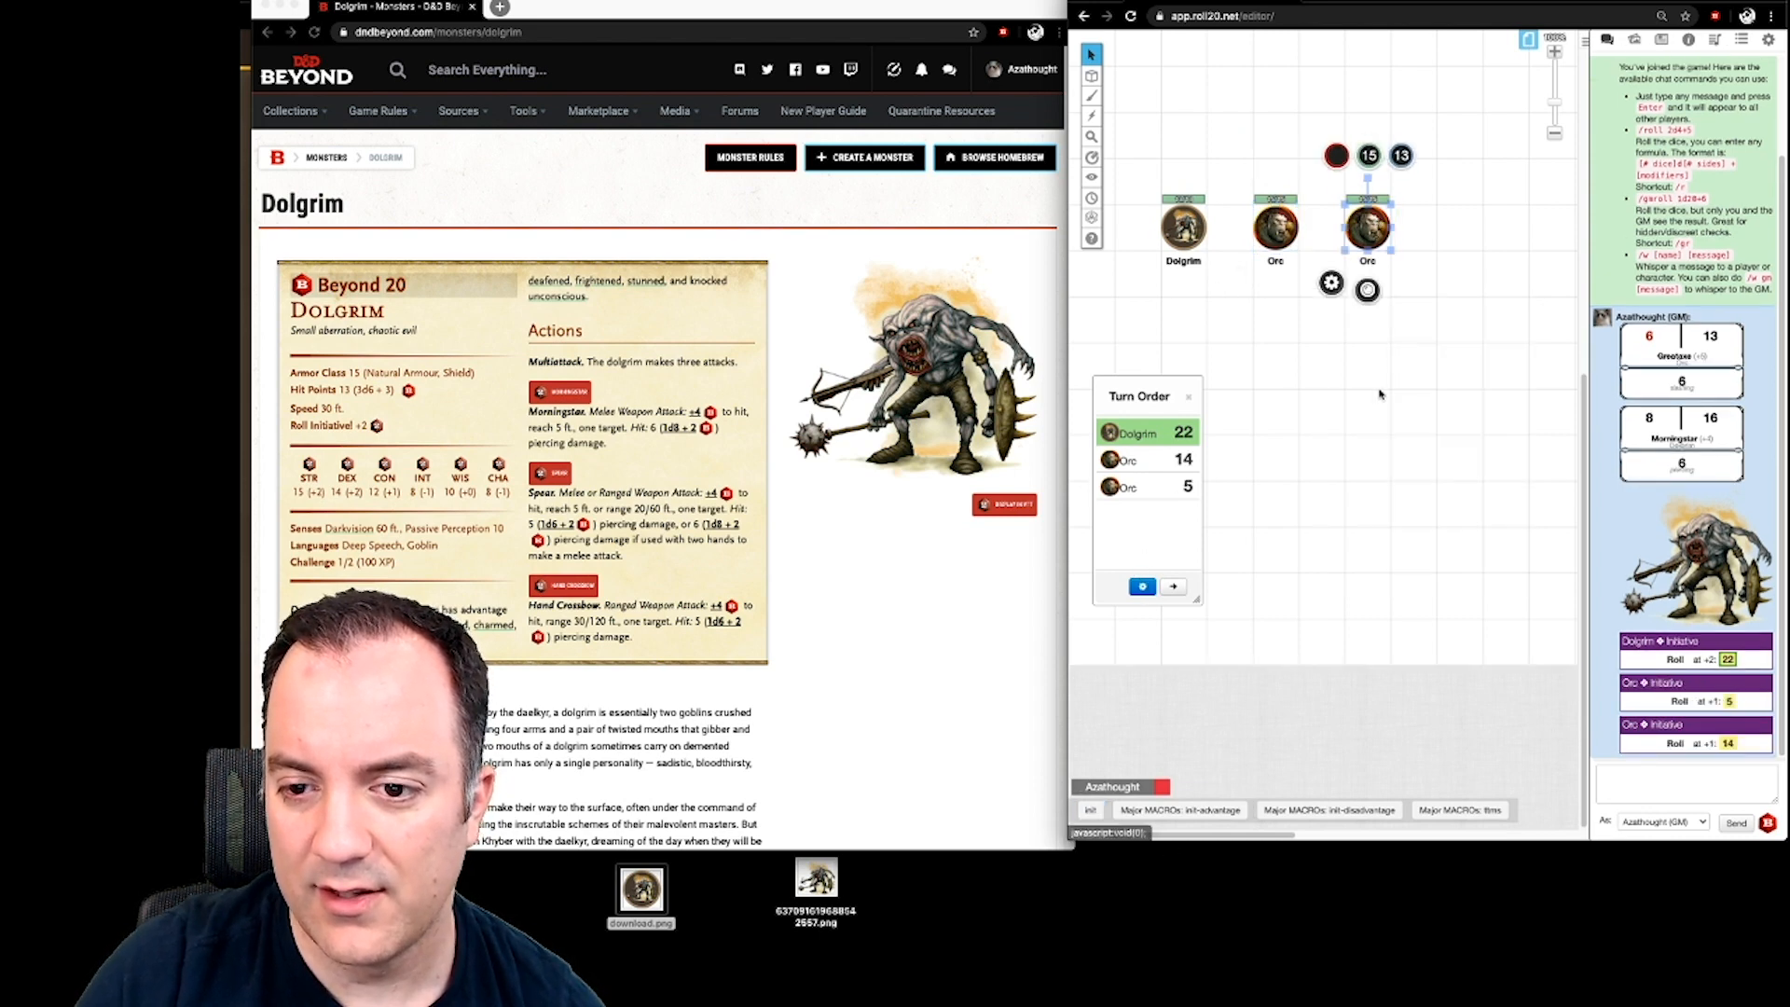
click(1360, 418)
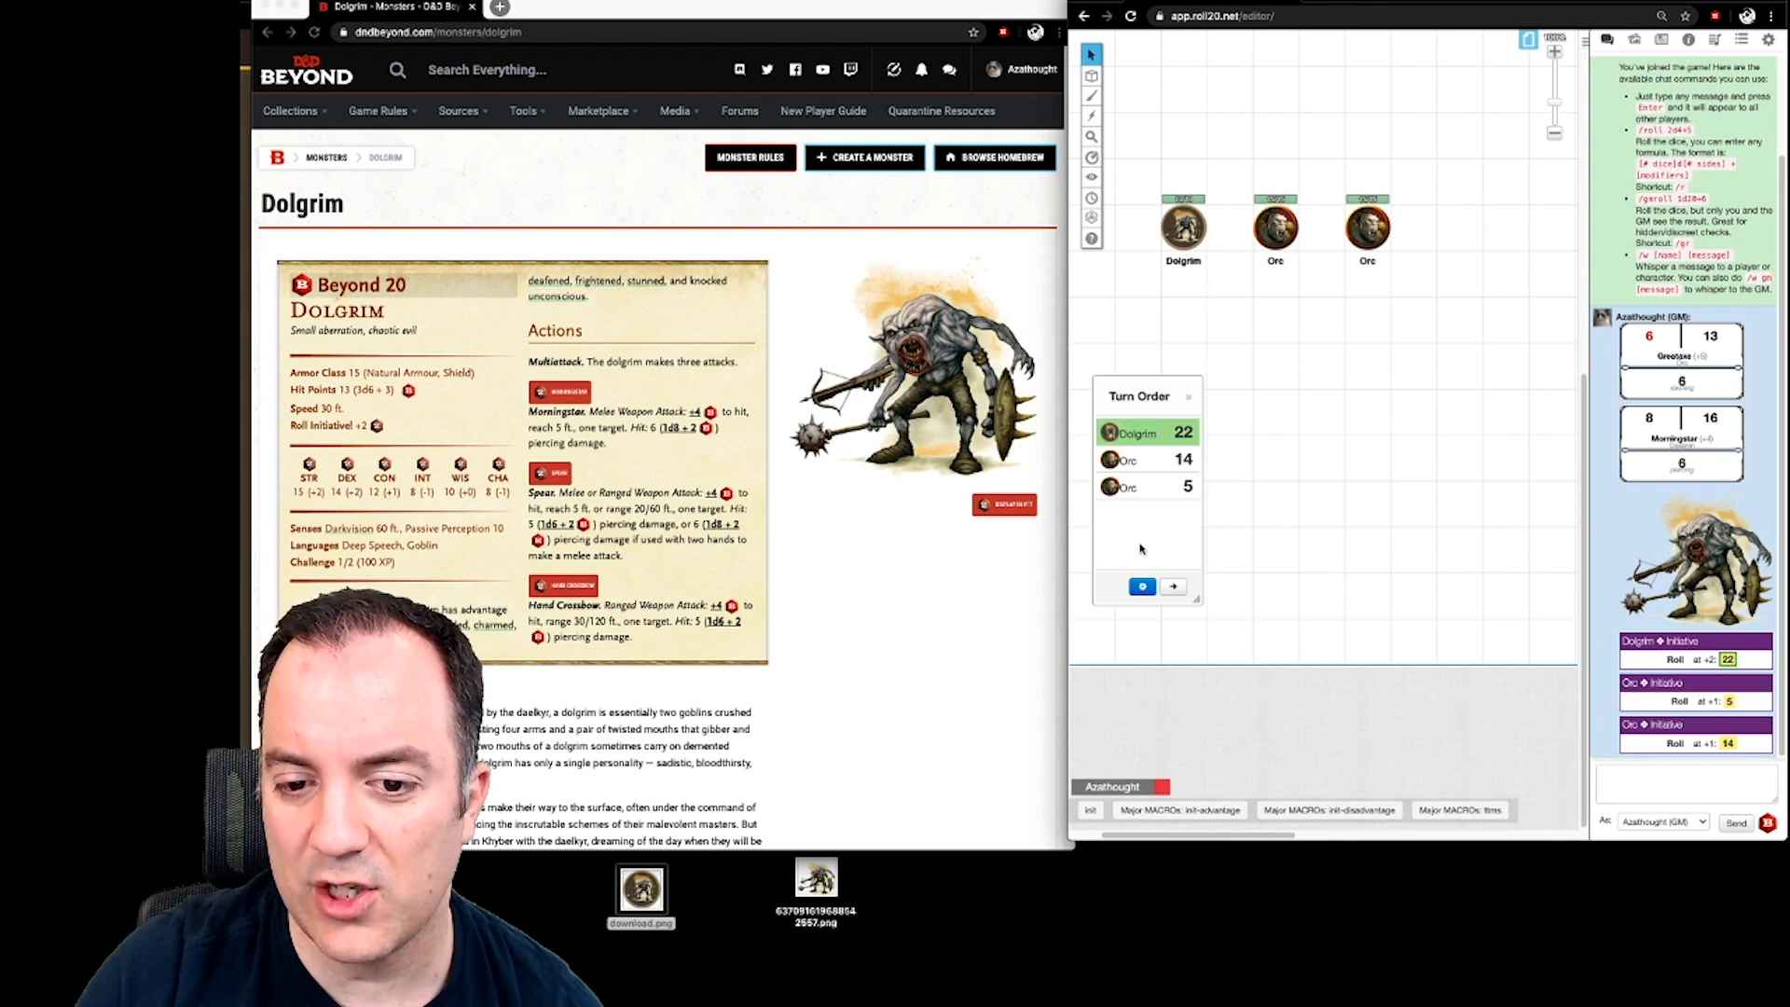
click(1174, 587)
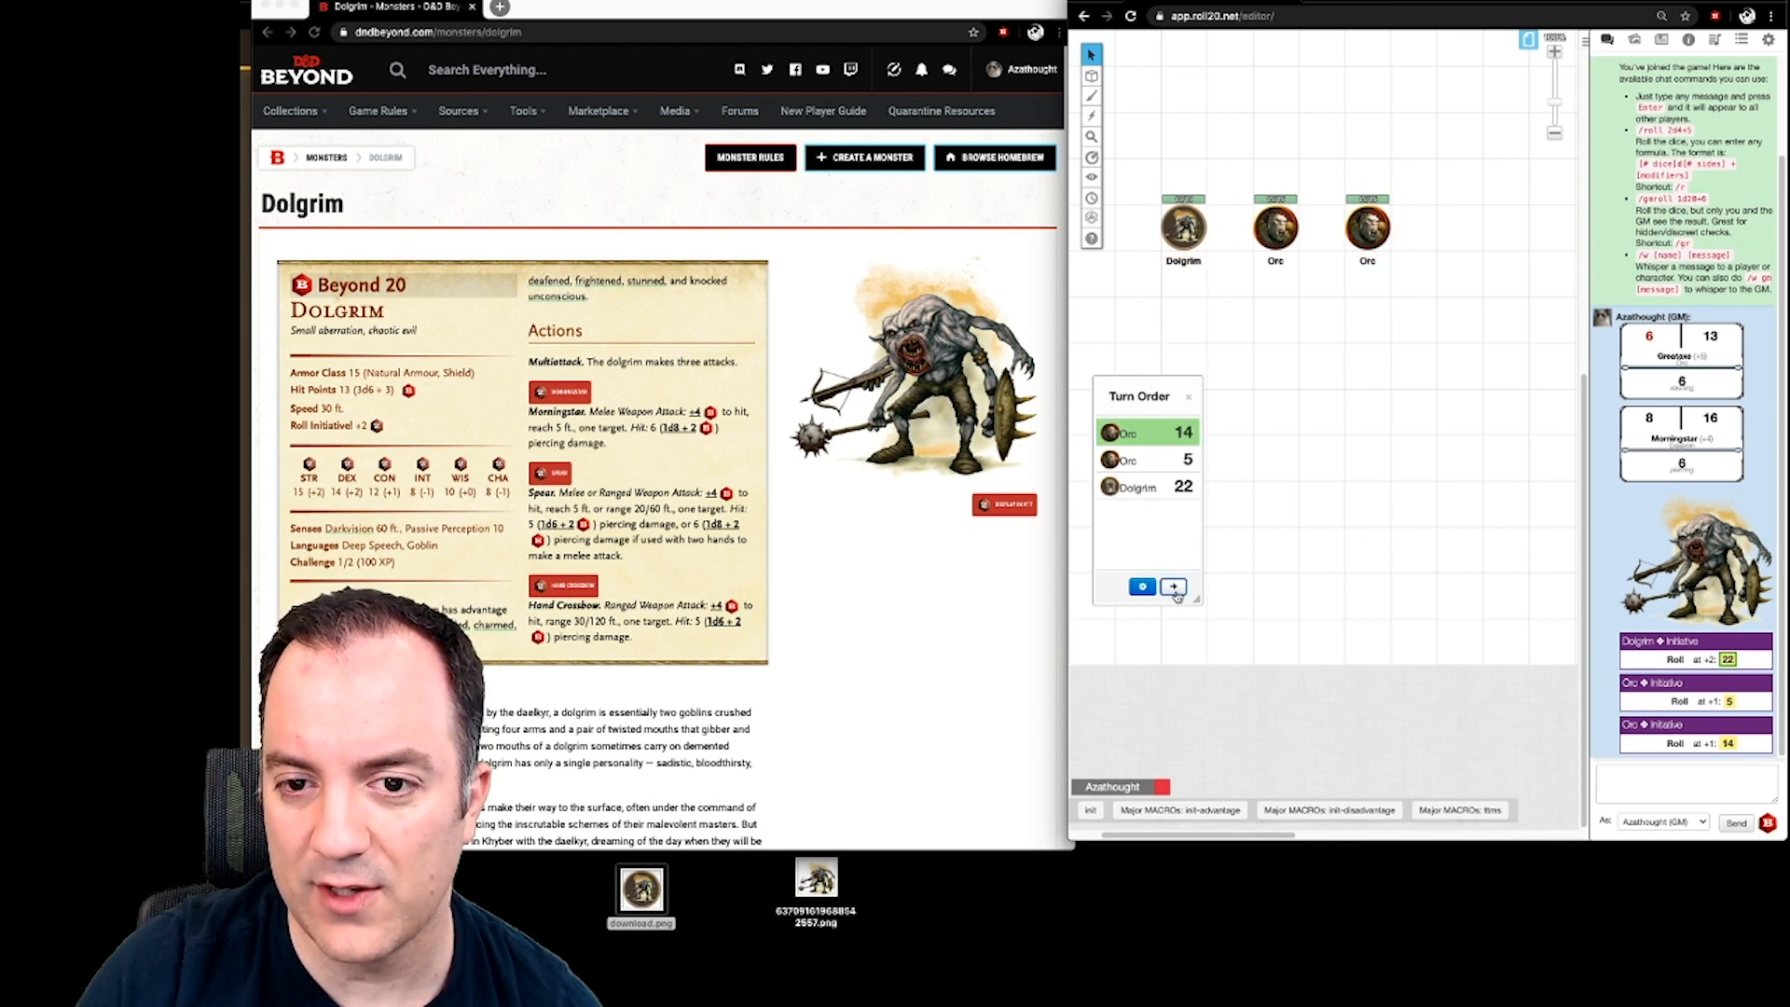
click(1173, 587)
- Switch to the D&D Beyond Tutorial Encounter page and show the Orc's stat block
click(383, 119)
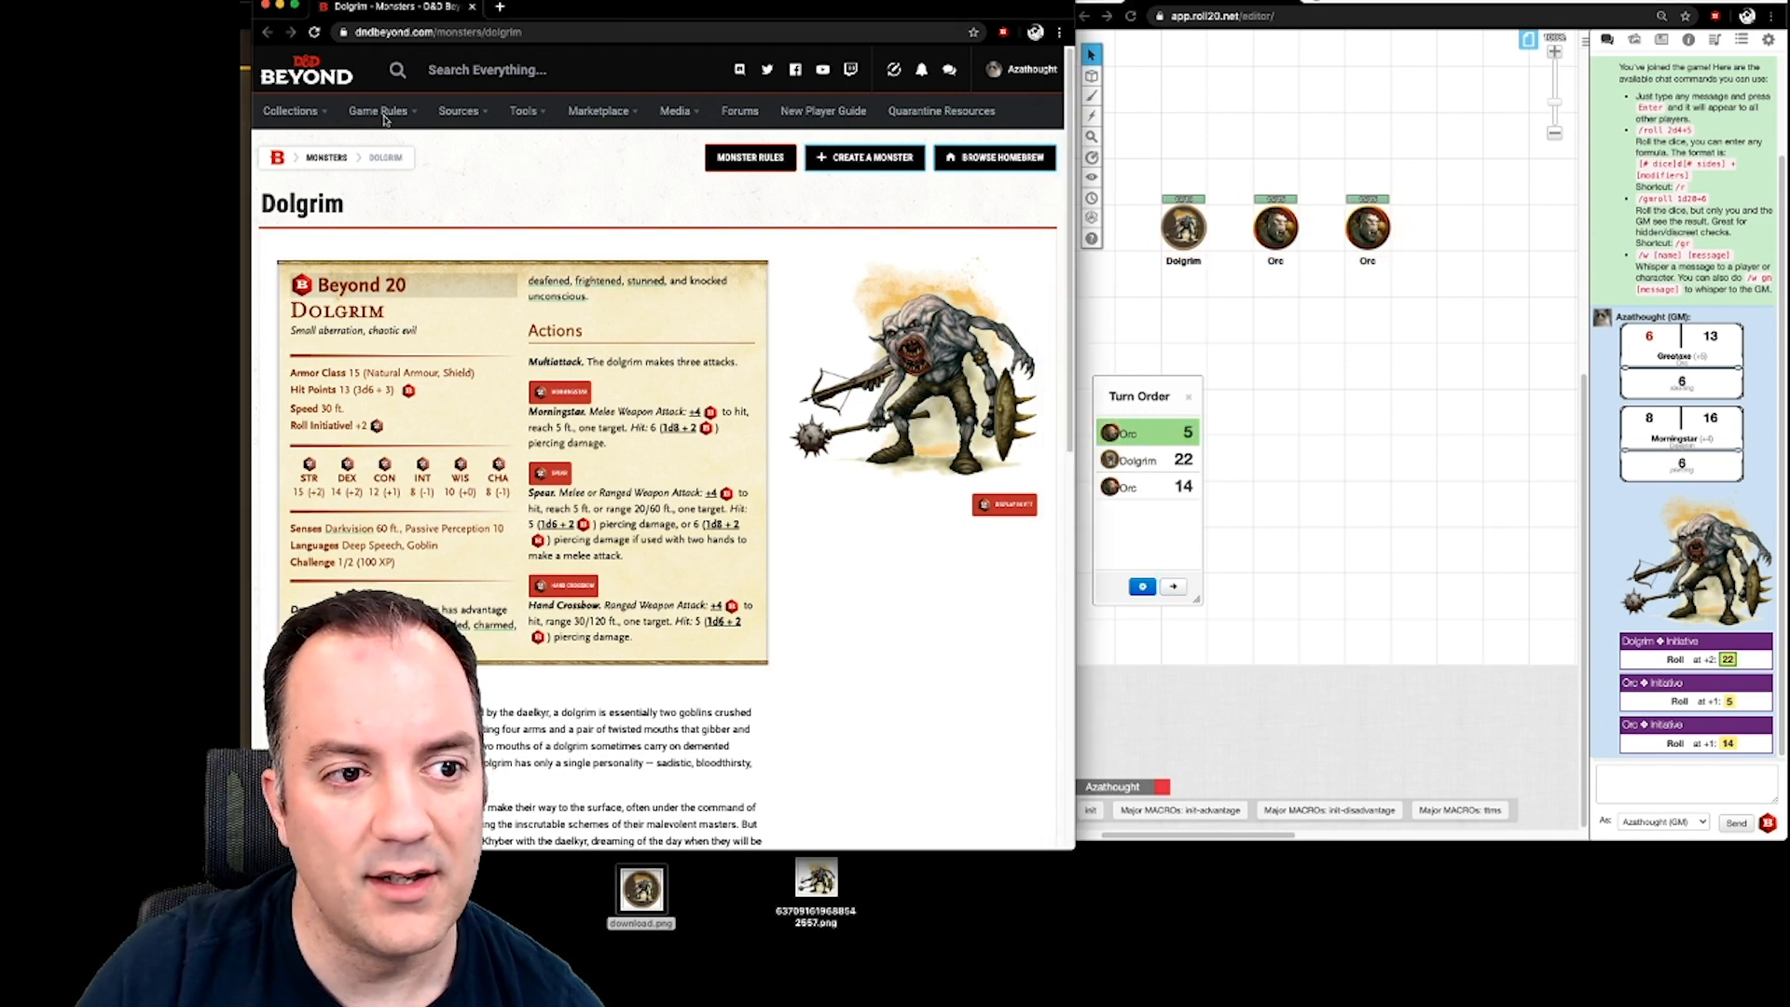
mouse_move(296, 112)
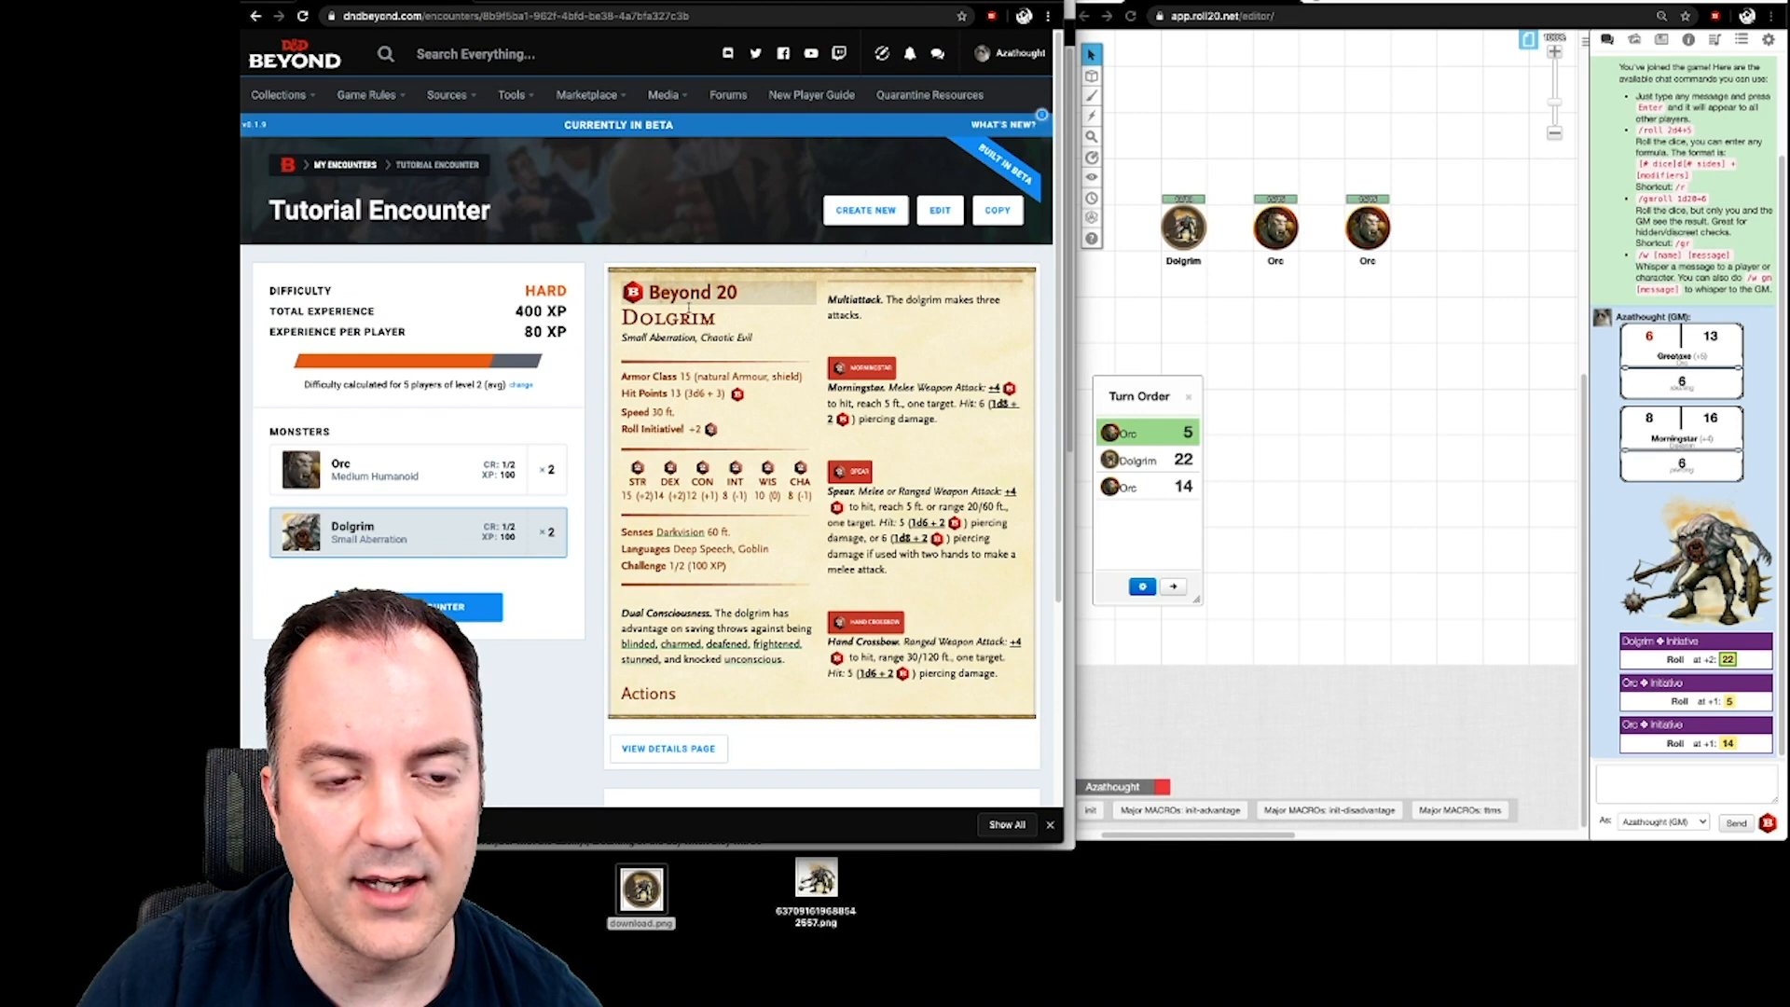
click(436, 463)
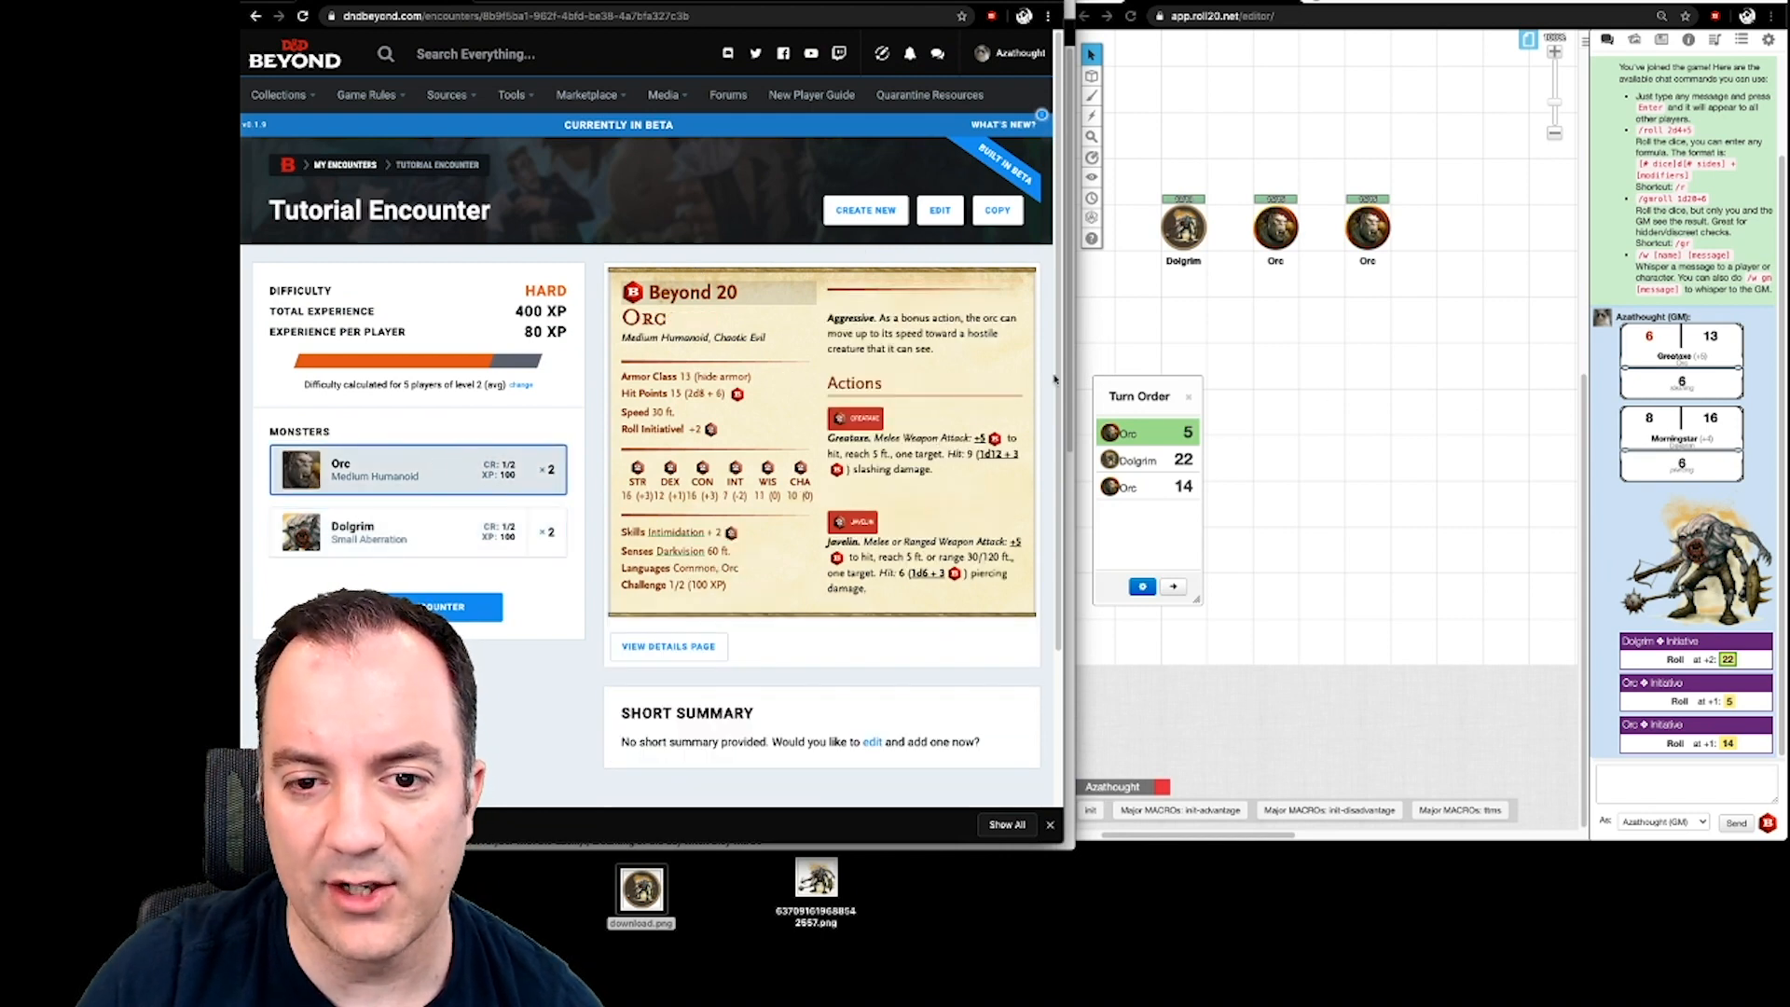
- Advance the Roll20 turn order to the Dolgrim and roll its Morningstar attack from the Tutorial Encounter's stat block
click(1172, 586)
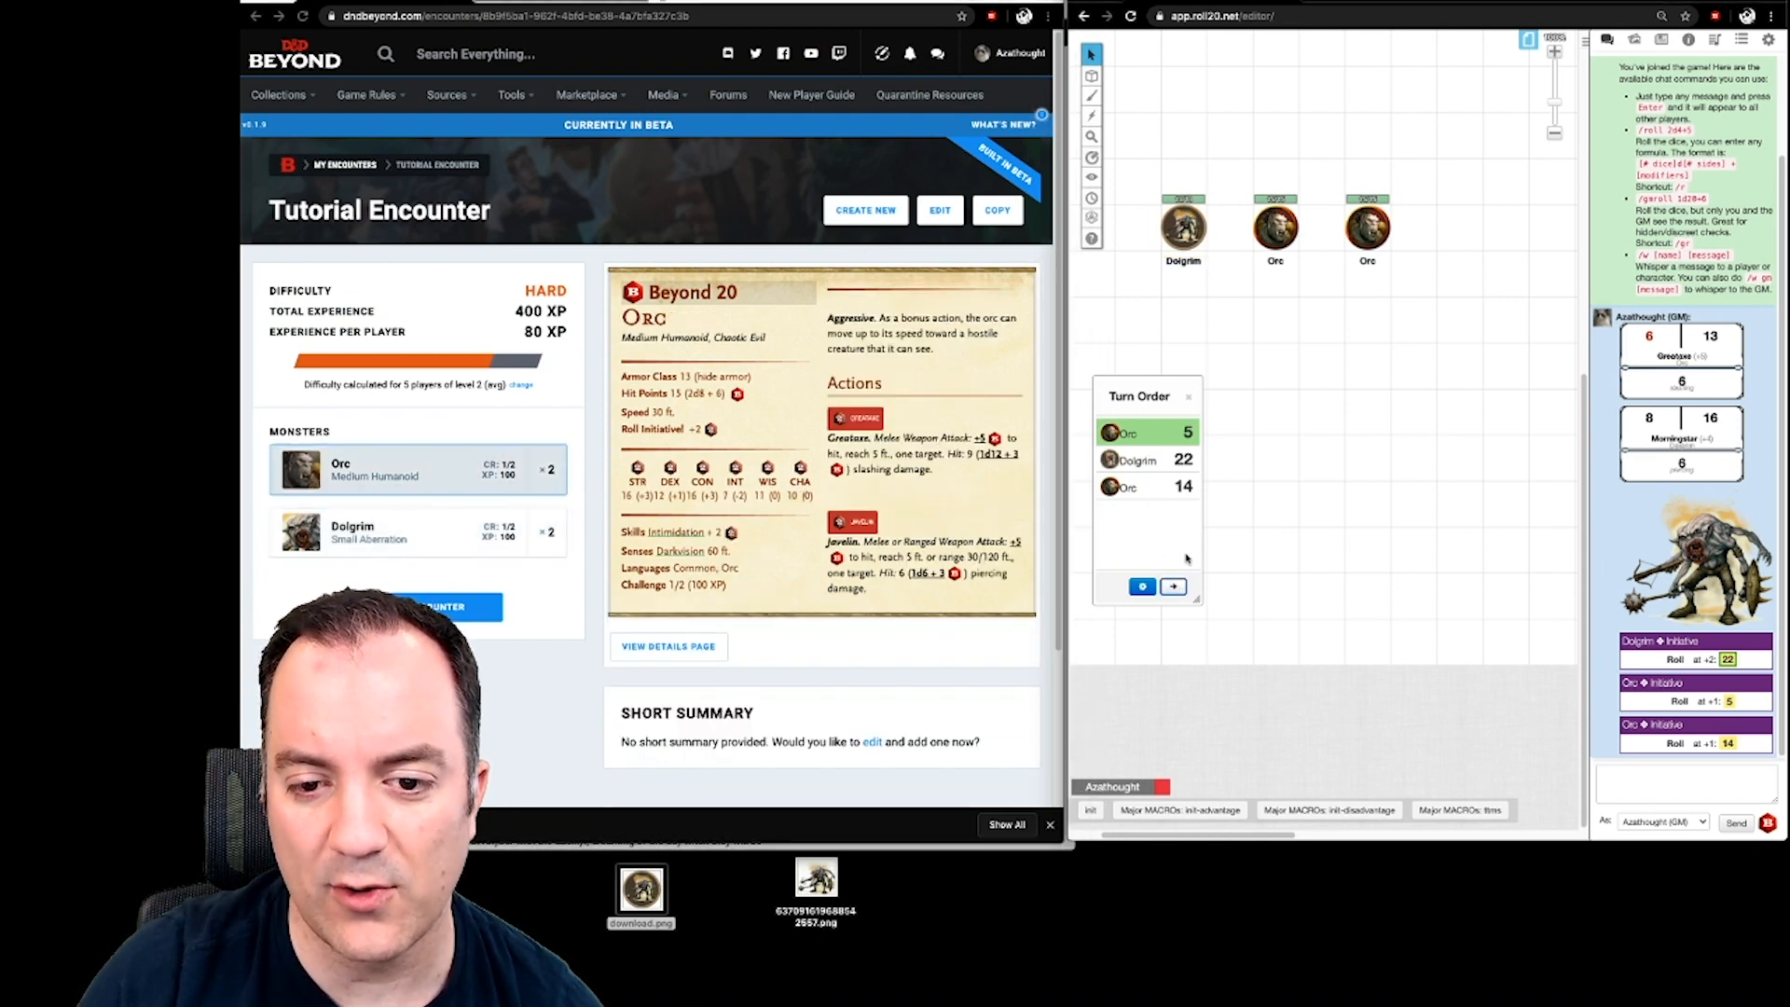
click(1173, 586)
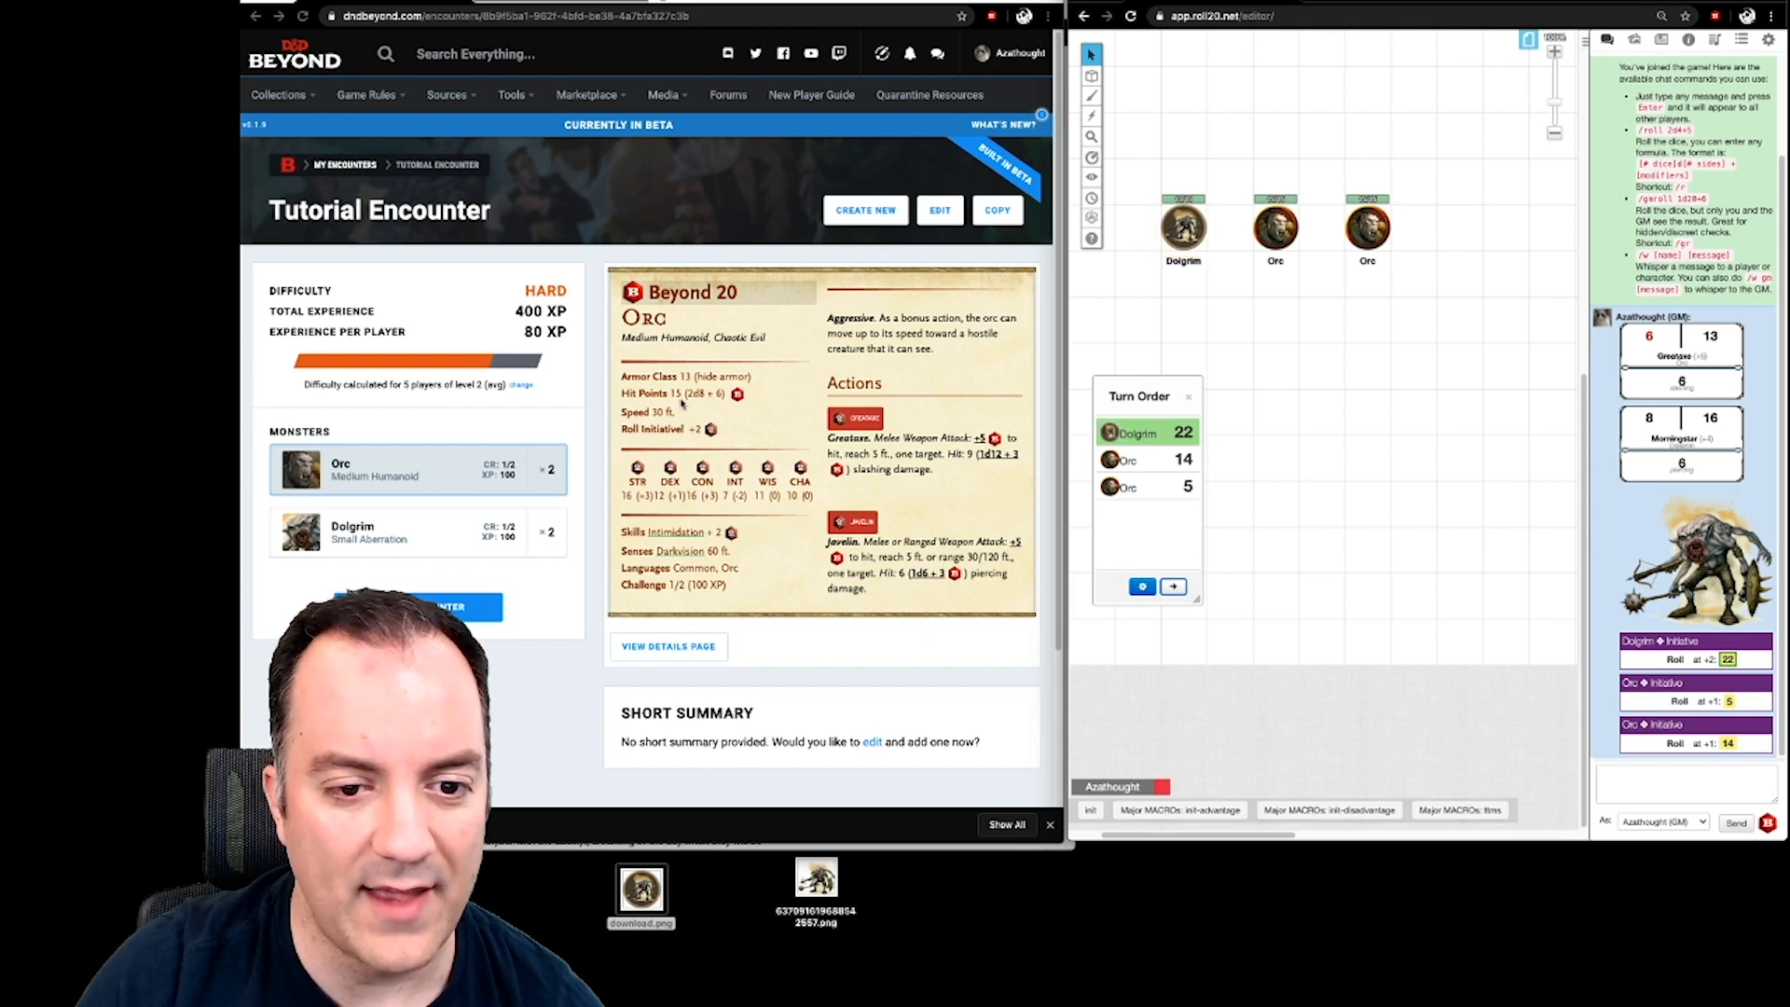
click(319, 539)
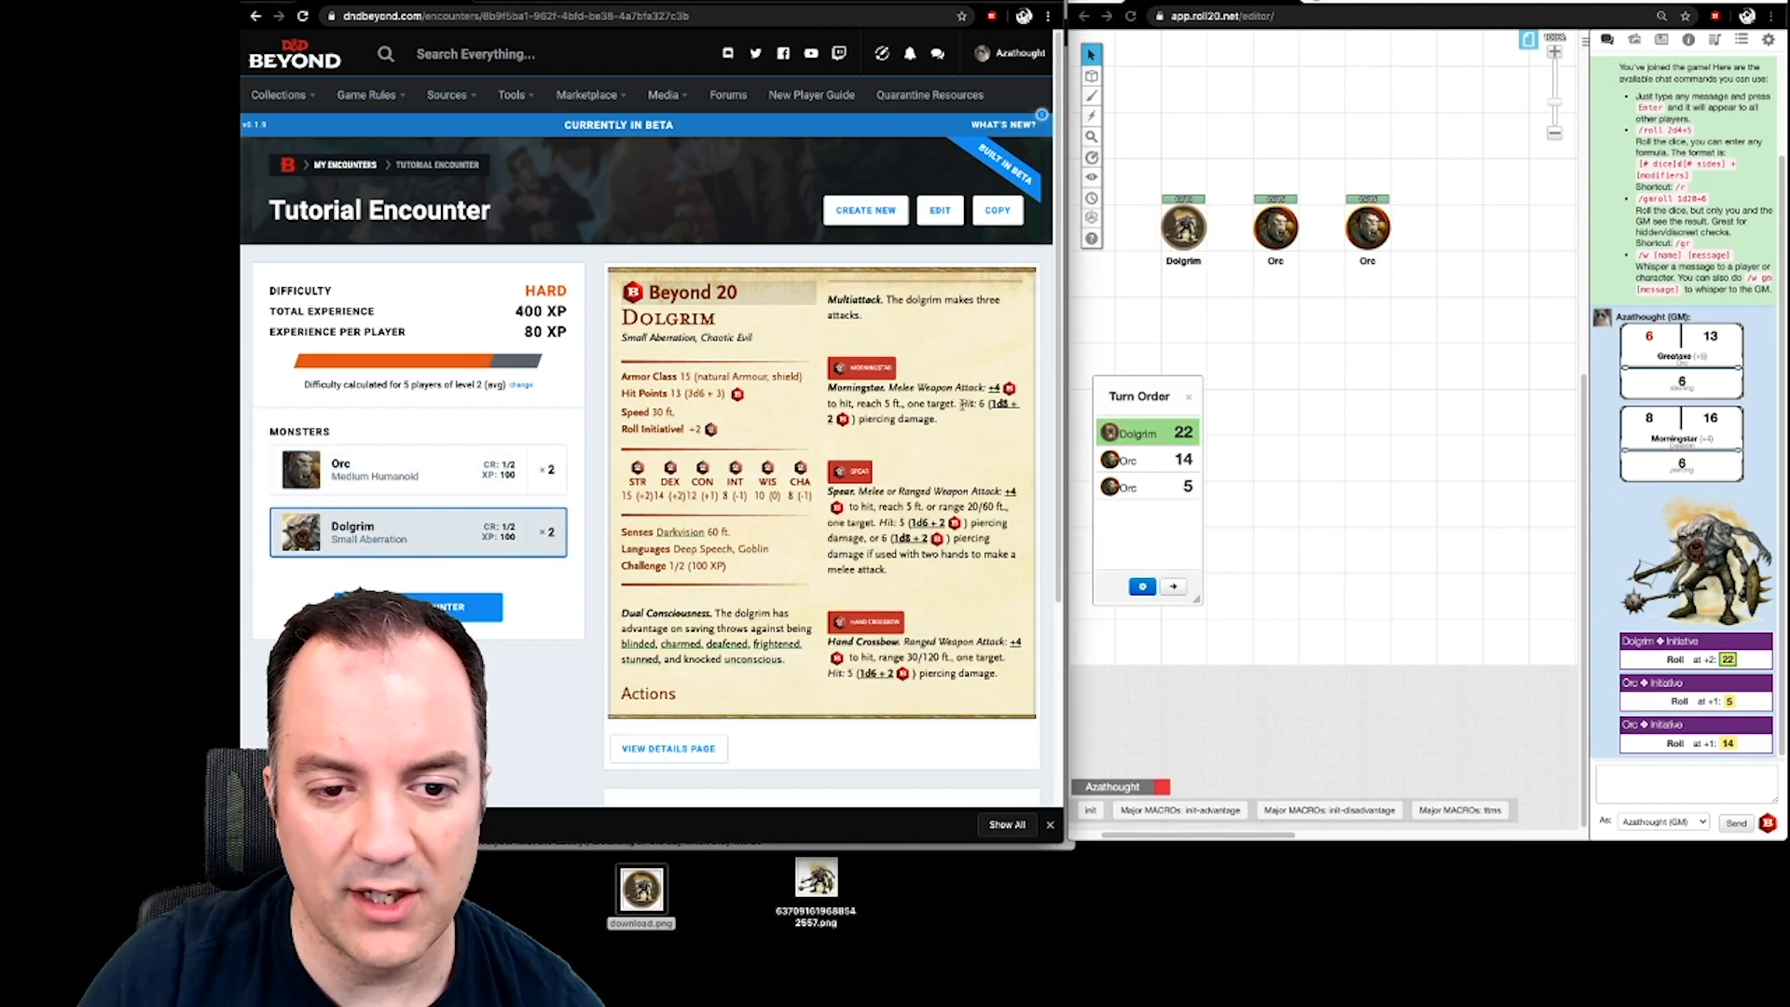
click(877, 369)
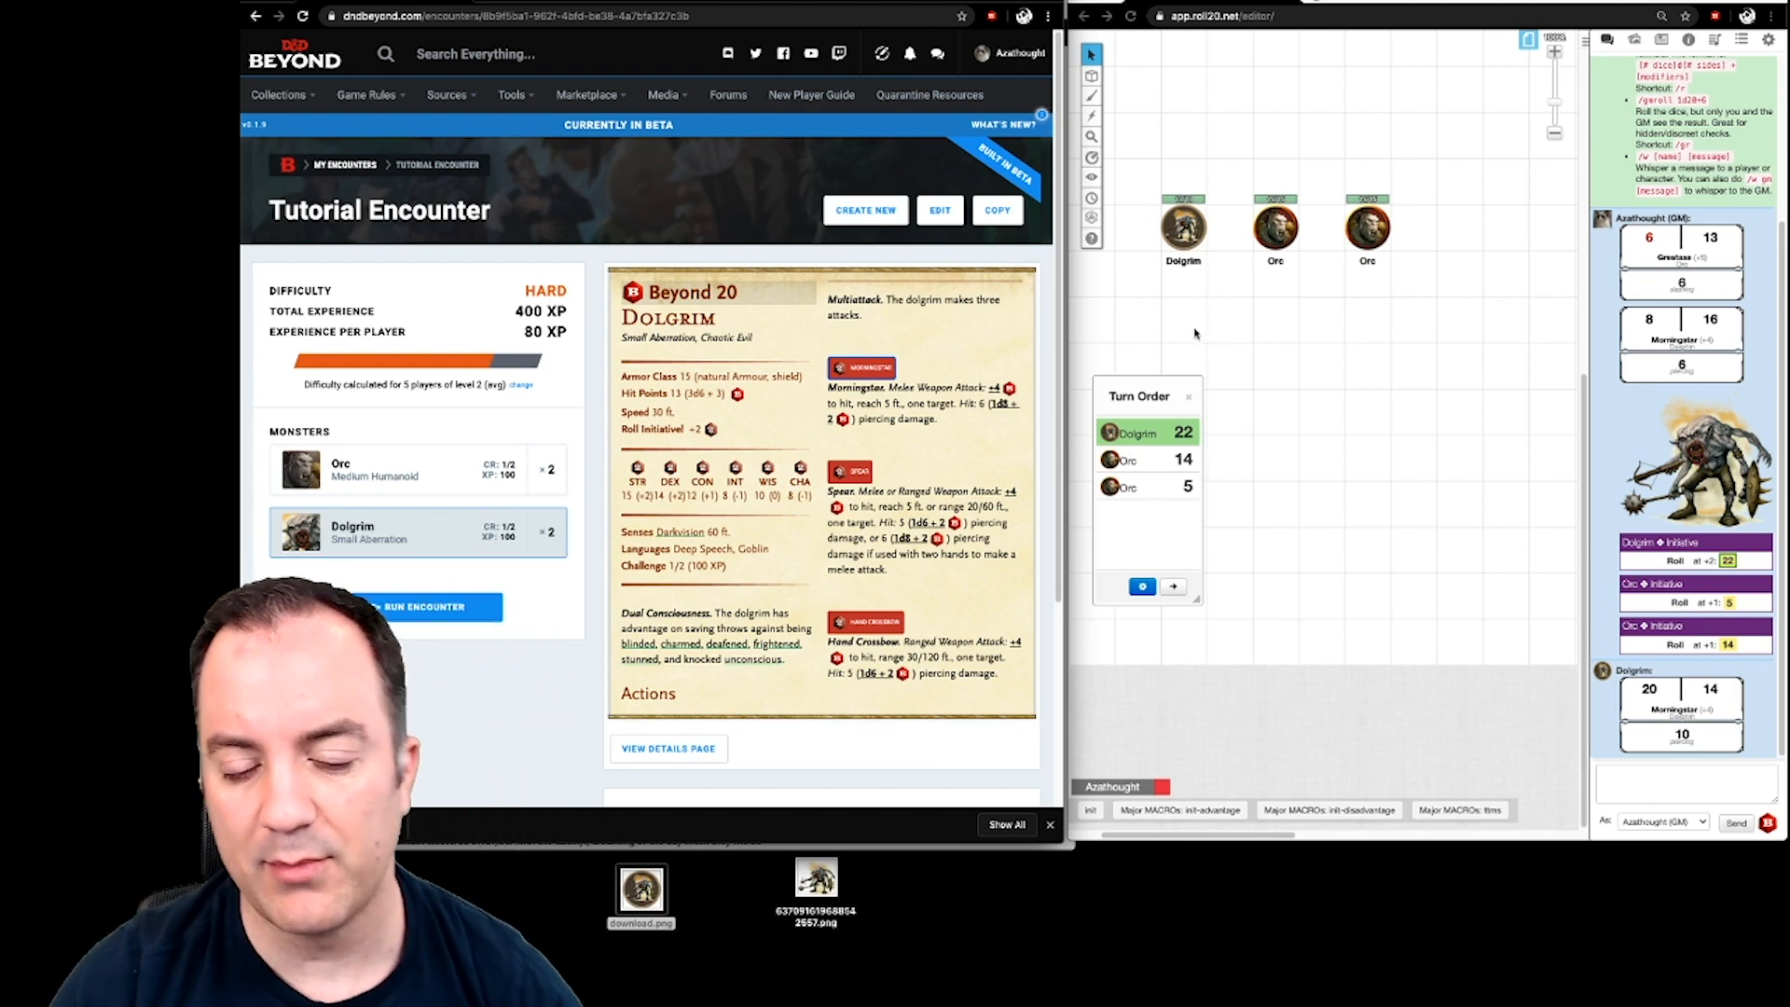
- Rename the init-advantage macro to init-a and init-disadvantage to init-d, and shorten the last macro's name and colour it orange
right_click(1205, 813)
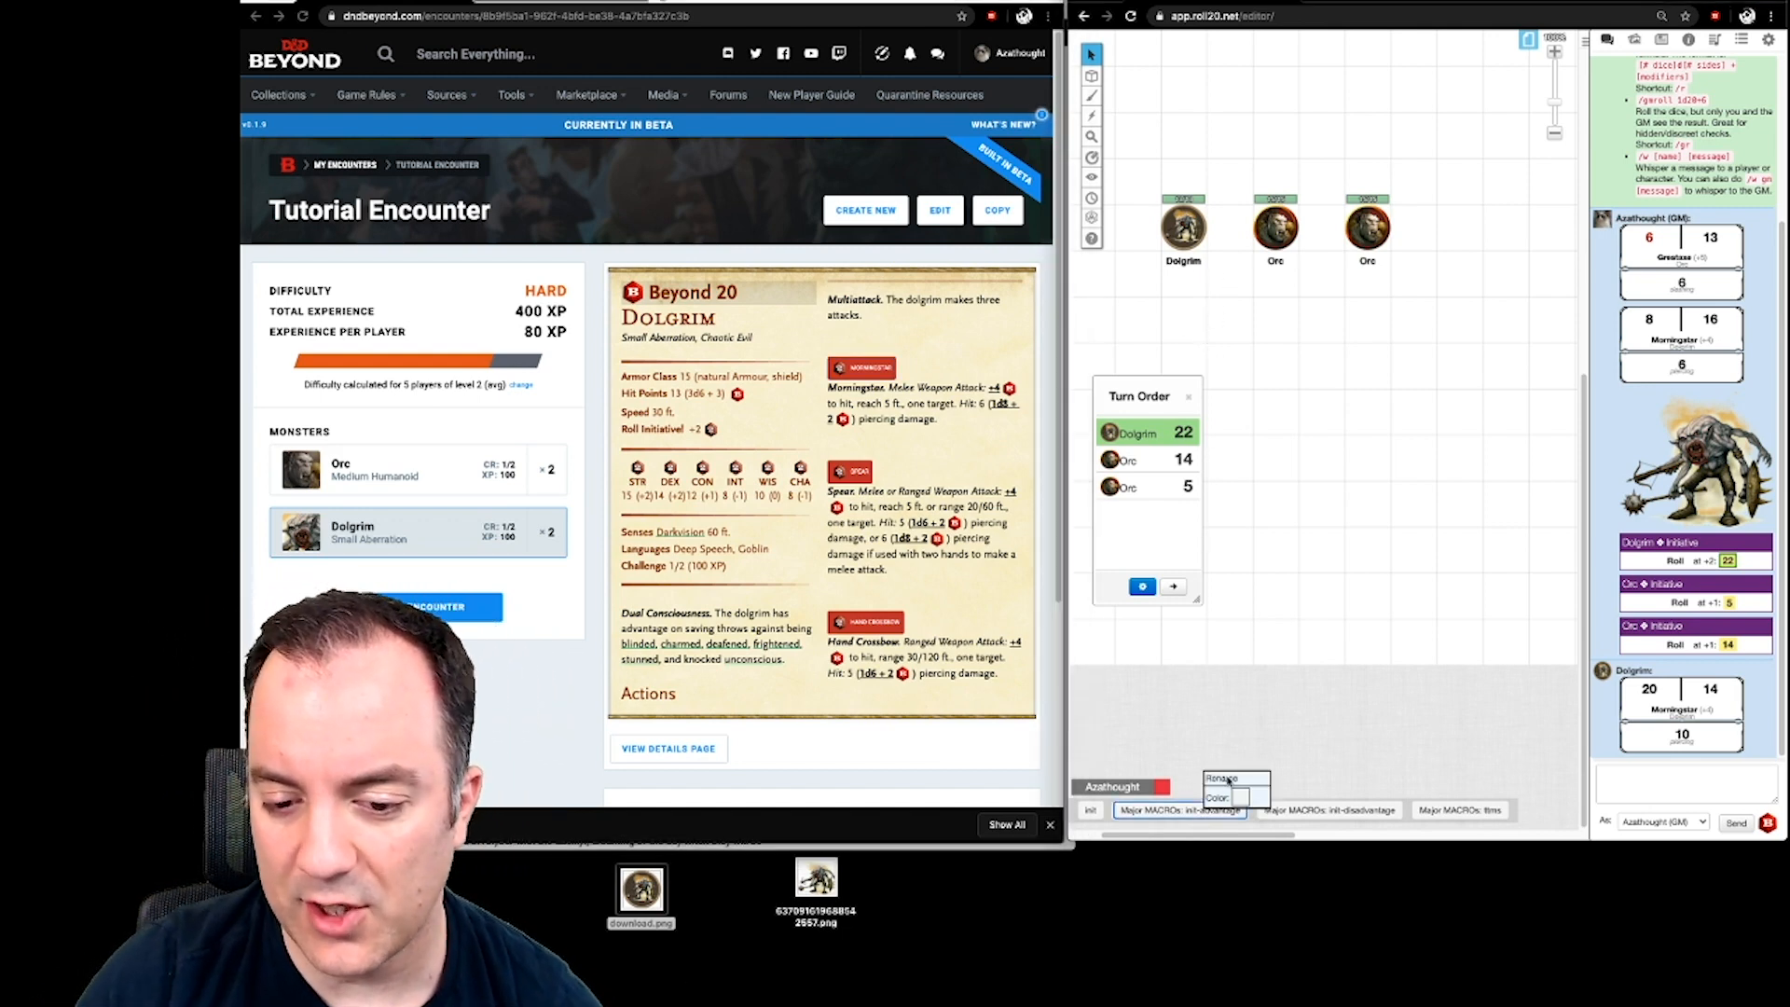
click(1226, 779)
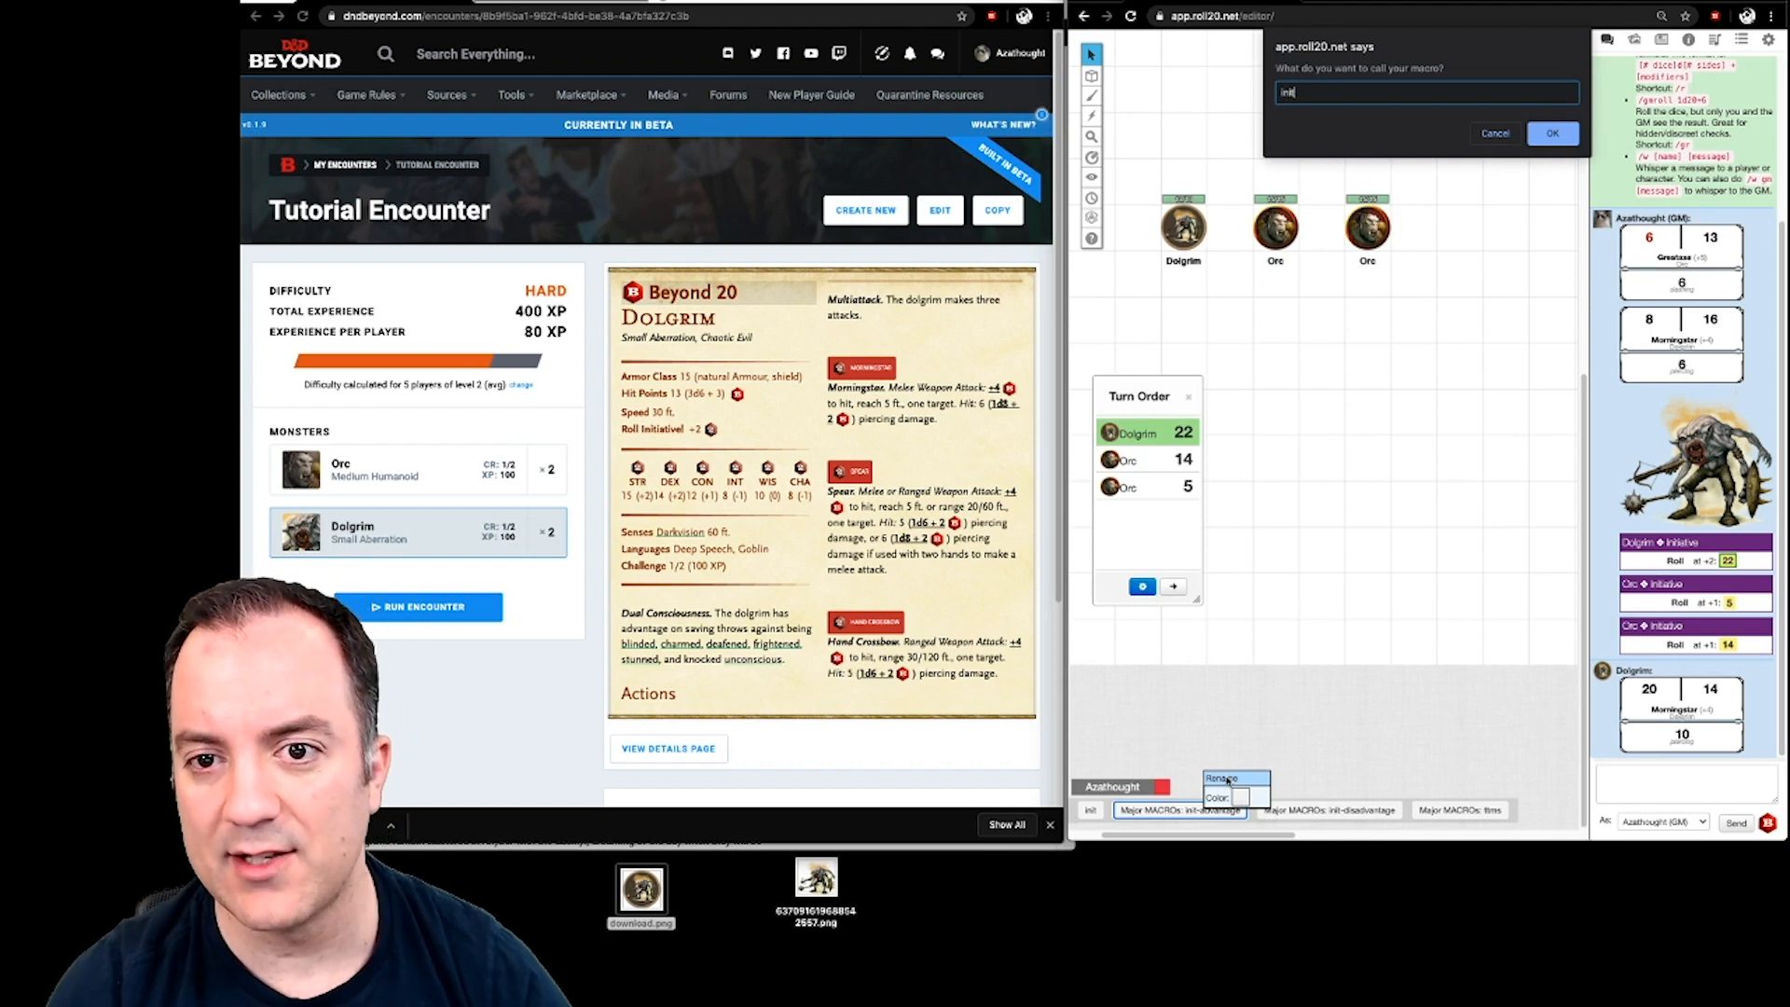
key(Return)
right_click(1216, 807)
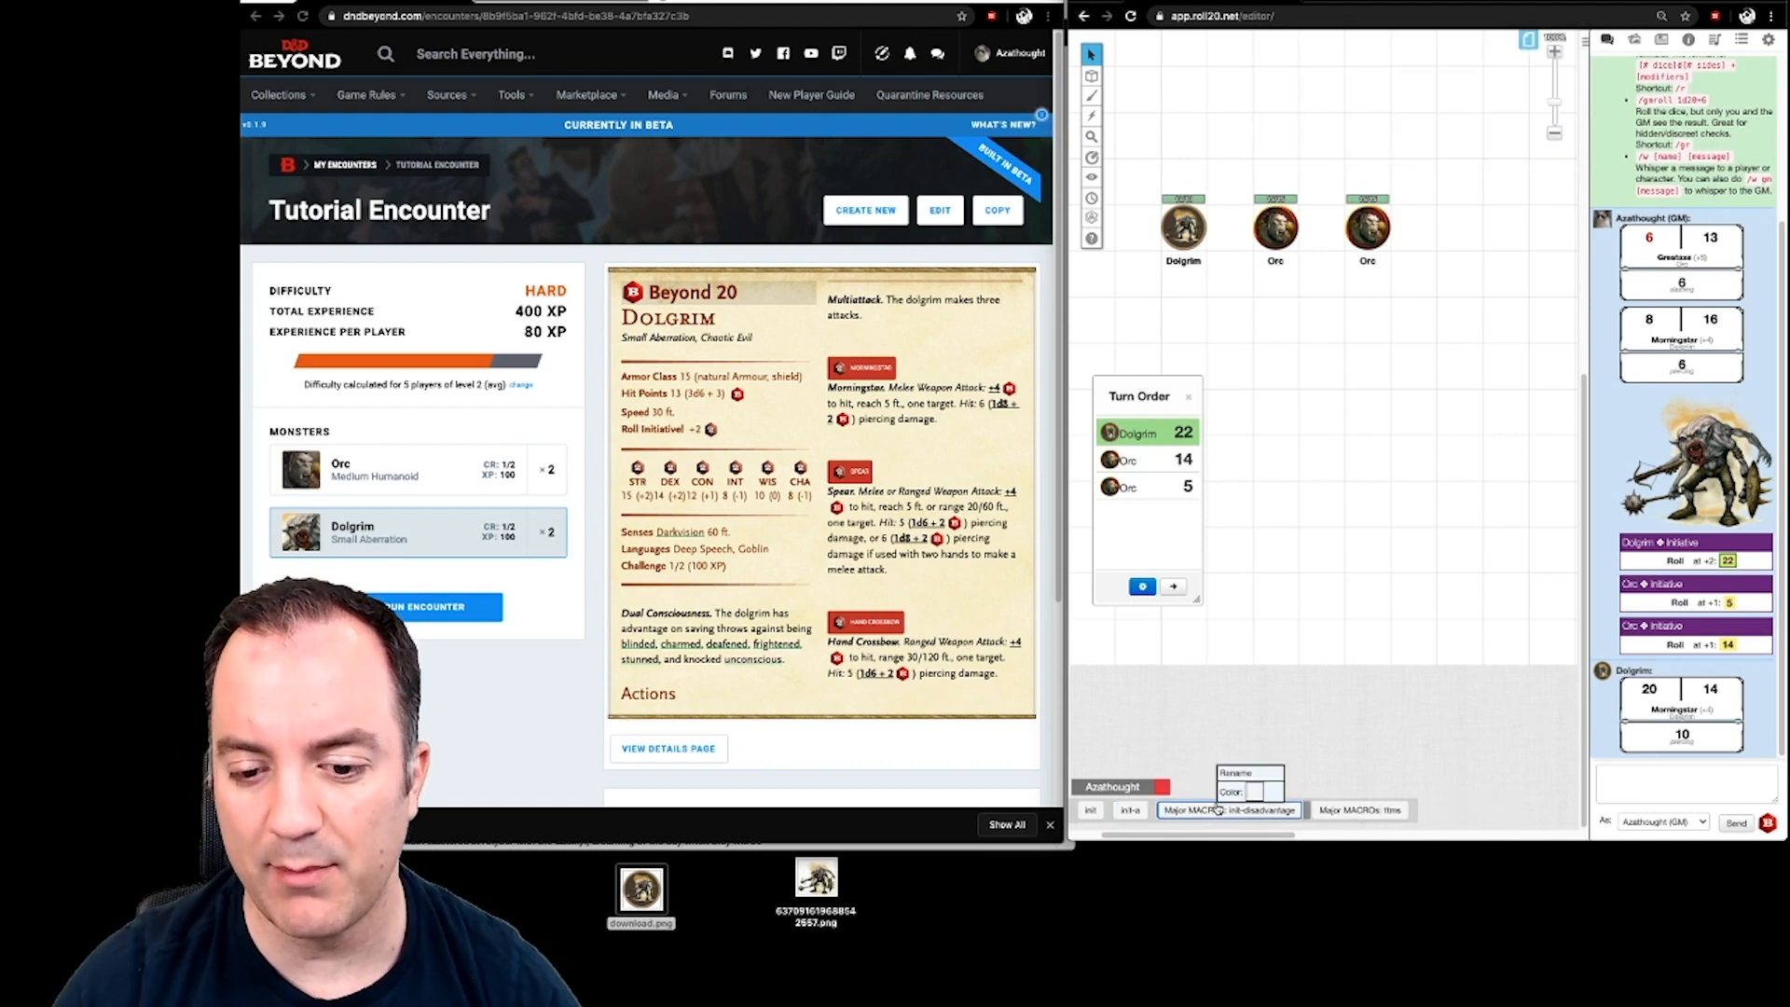
click(1237, 777)
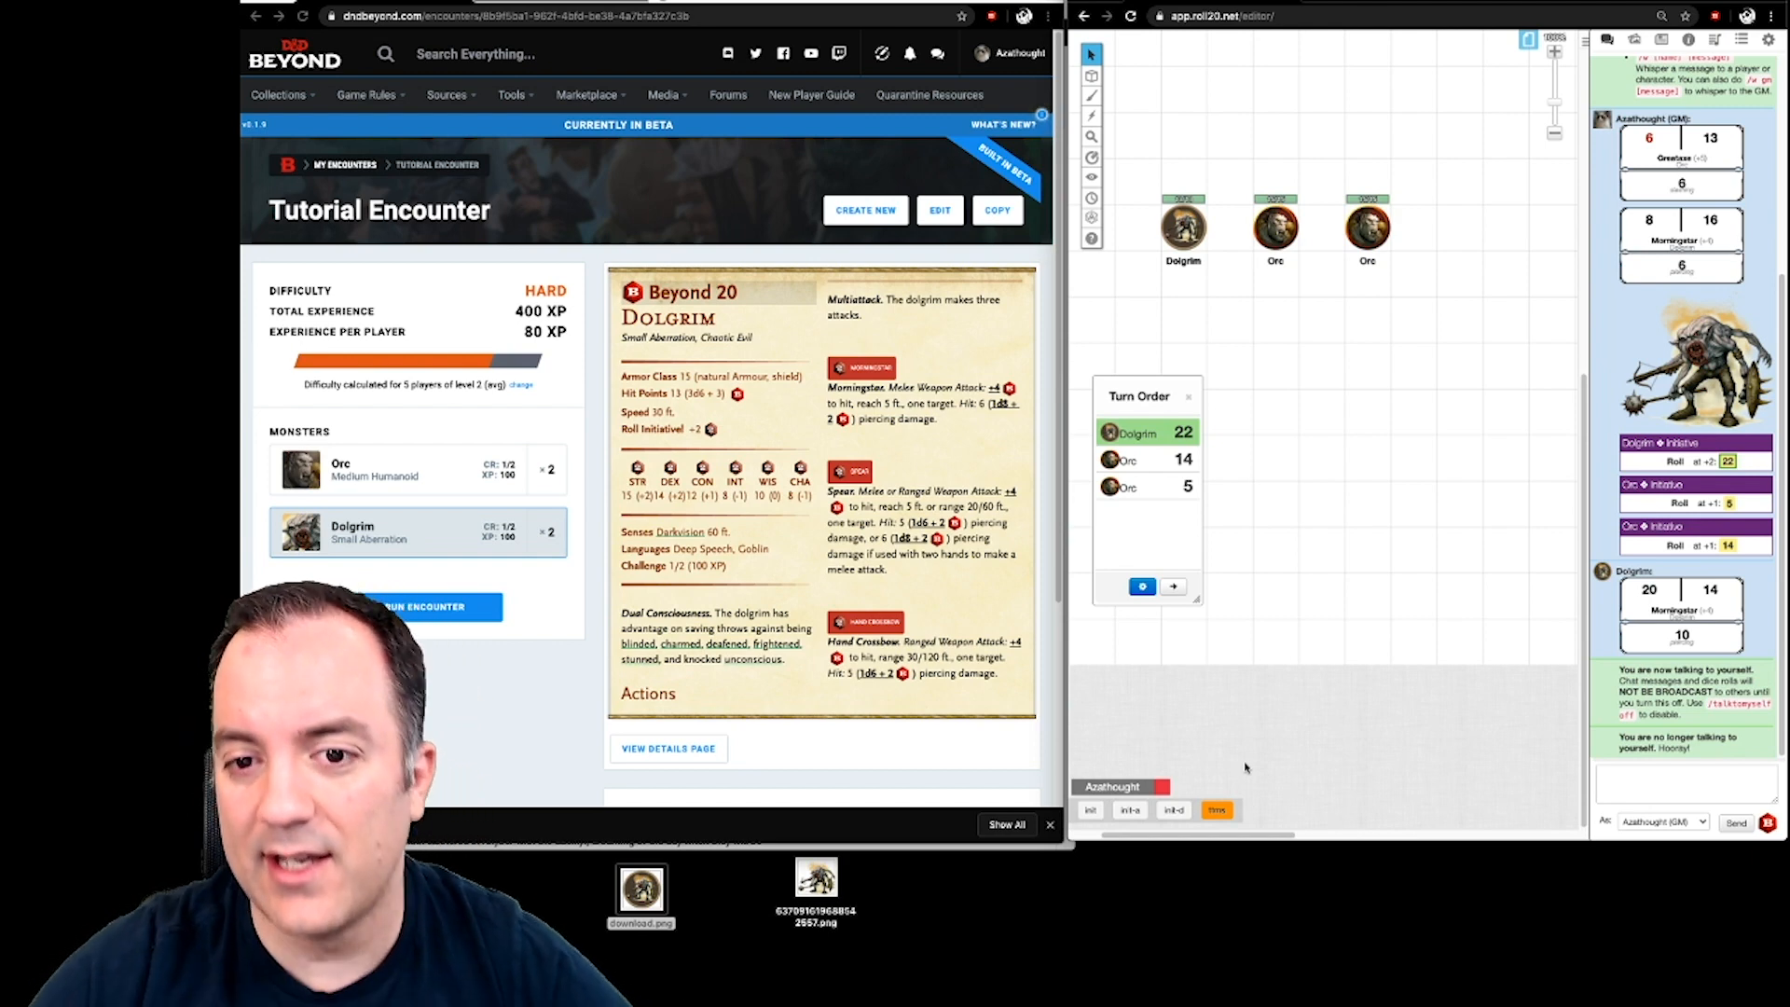
- Examine the status markers available for the first Orc token, and deselect the token
click(1274, 235)
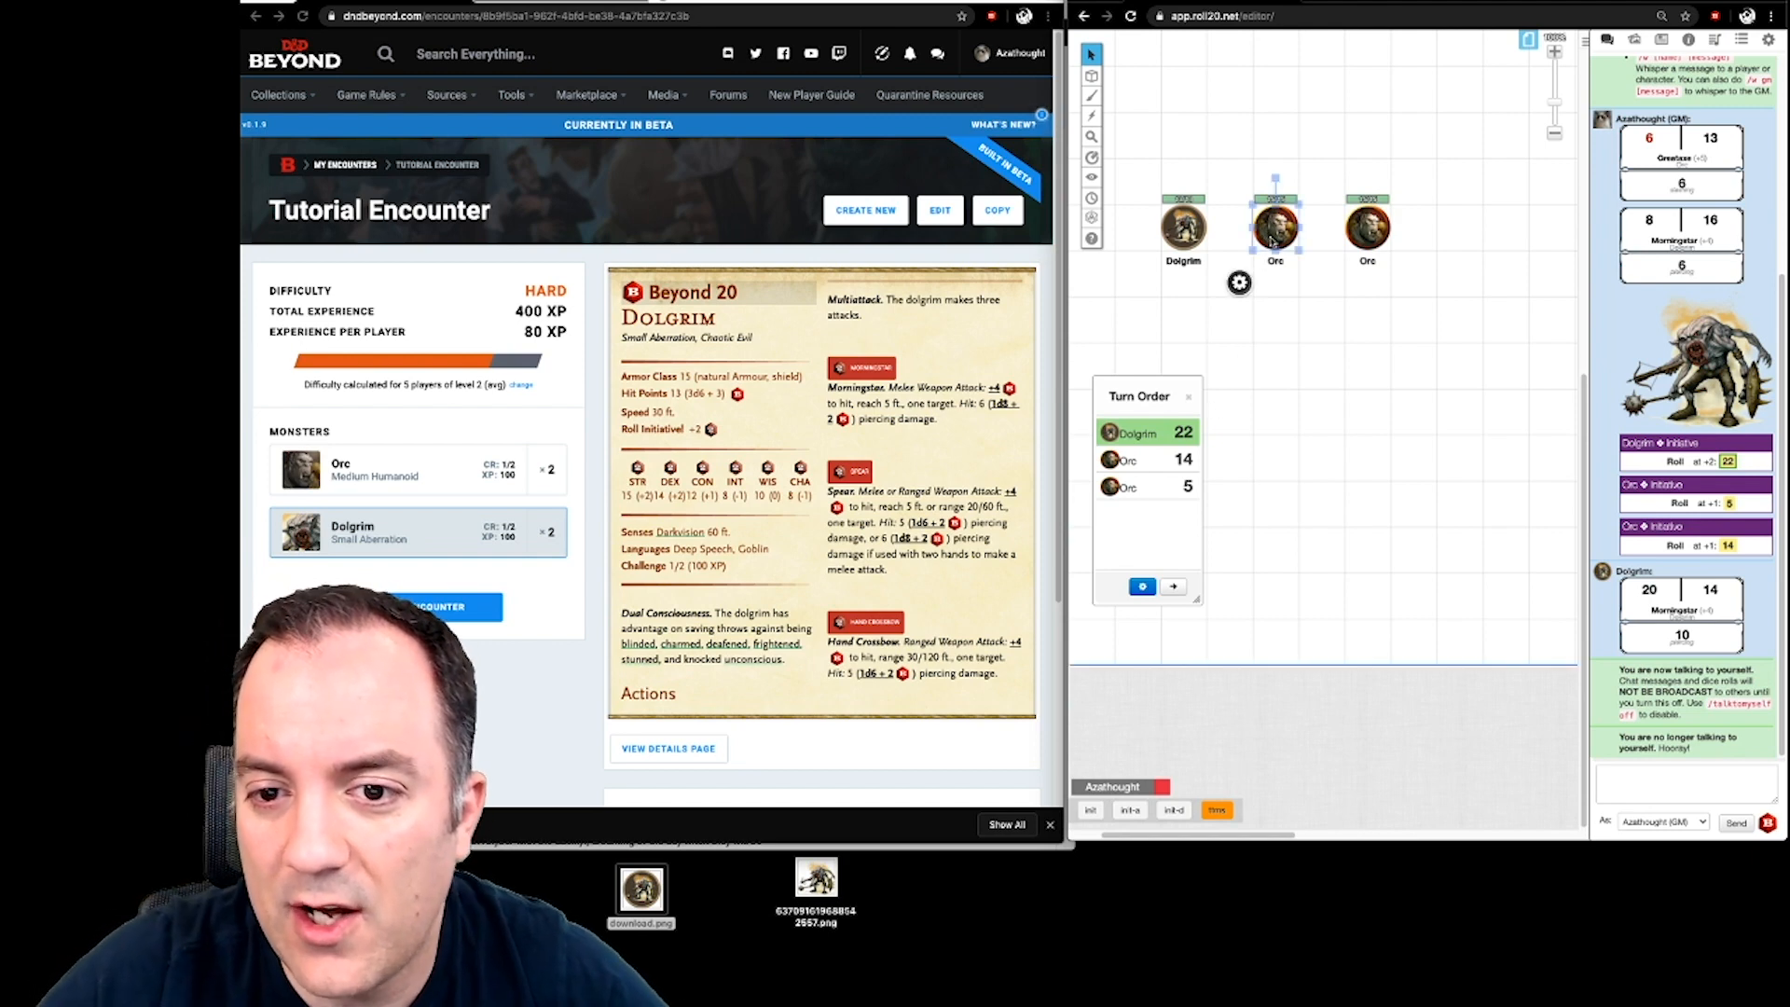
mouse_move(1275, 292)
scroll(1360, 304, down, 1)
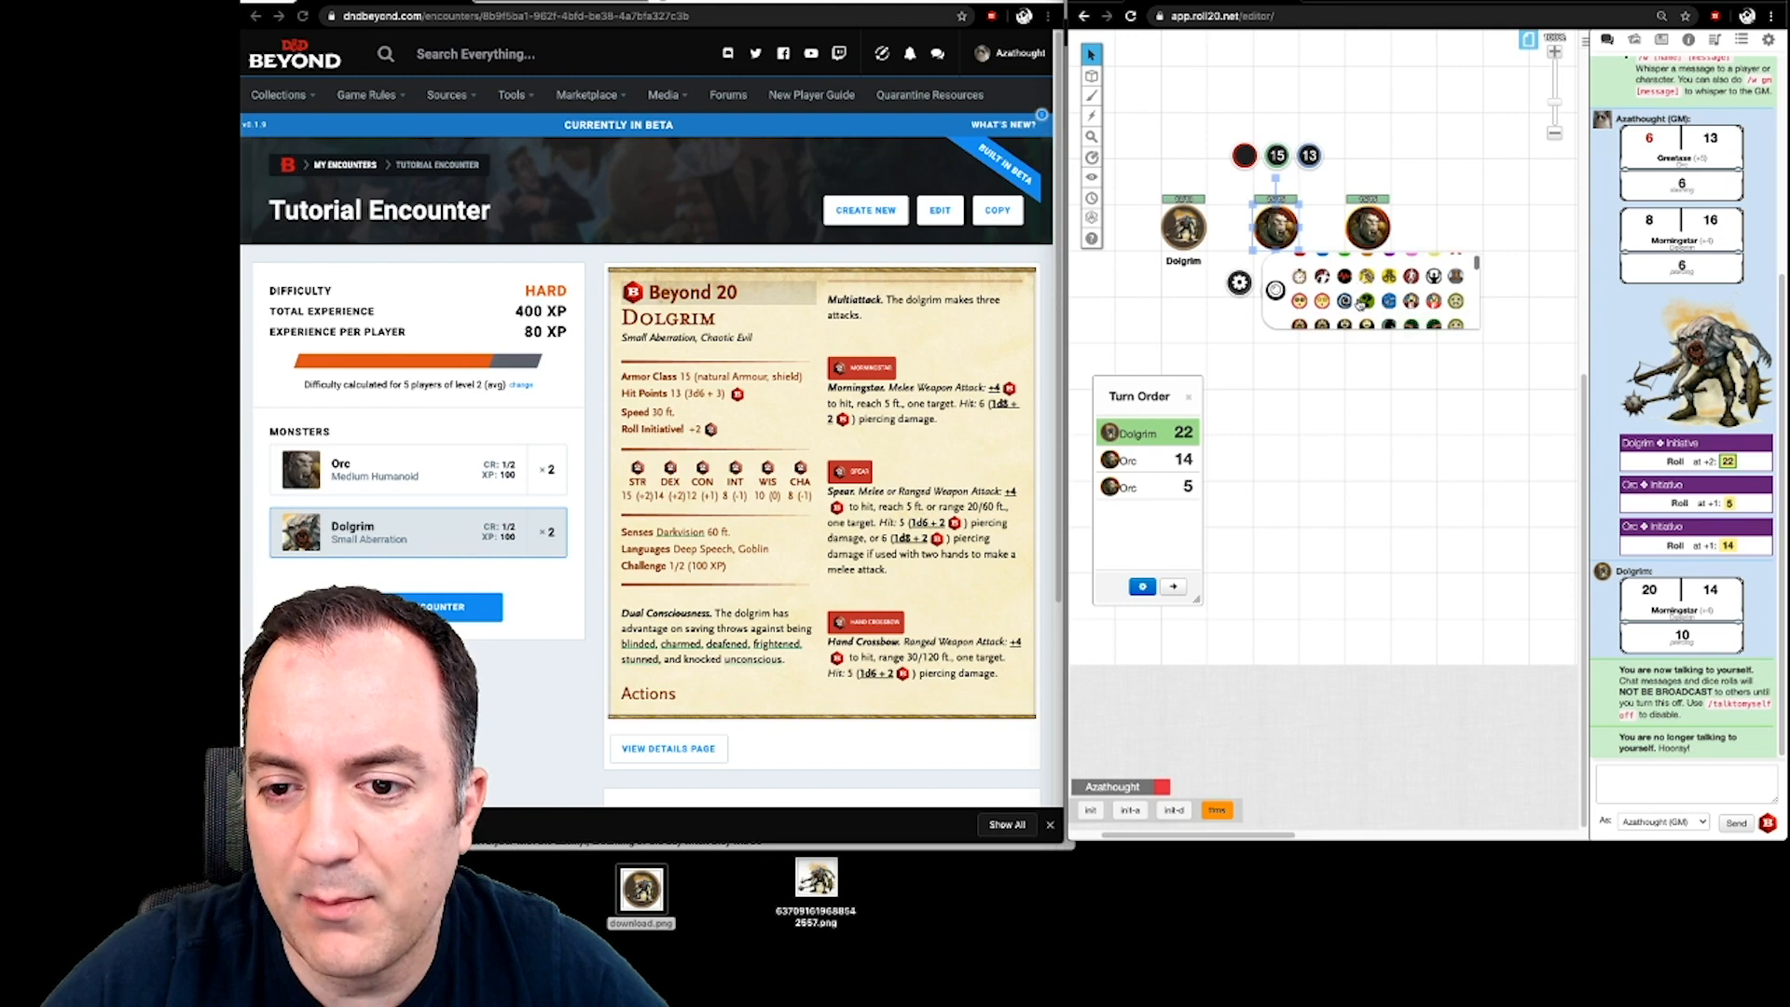
scroll(1378, 306, down, 1)
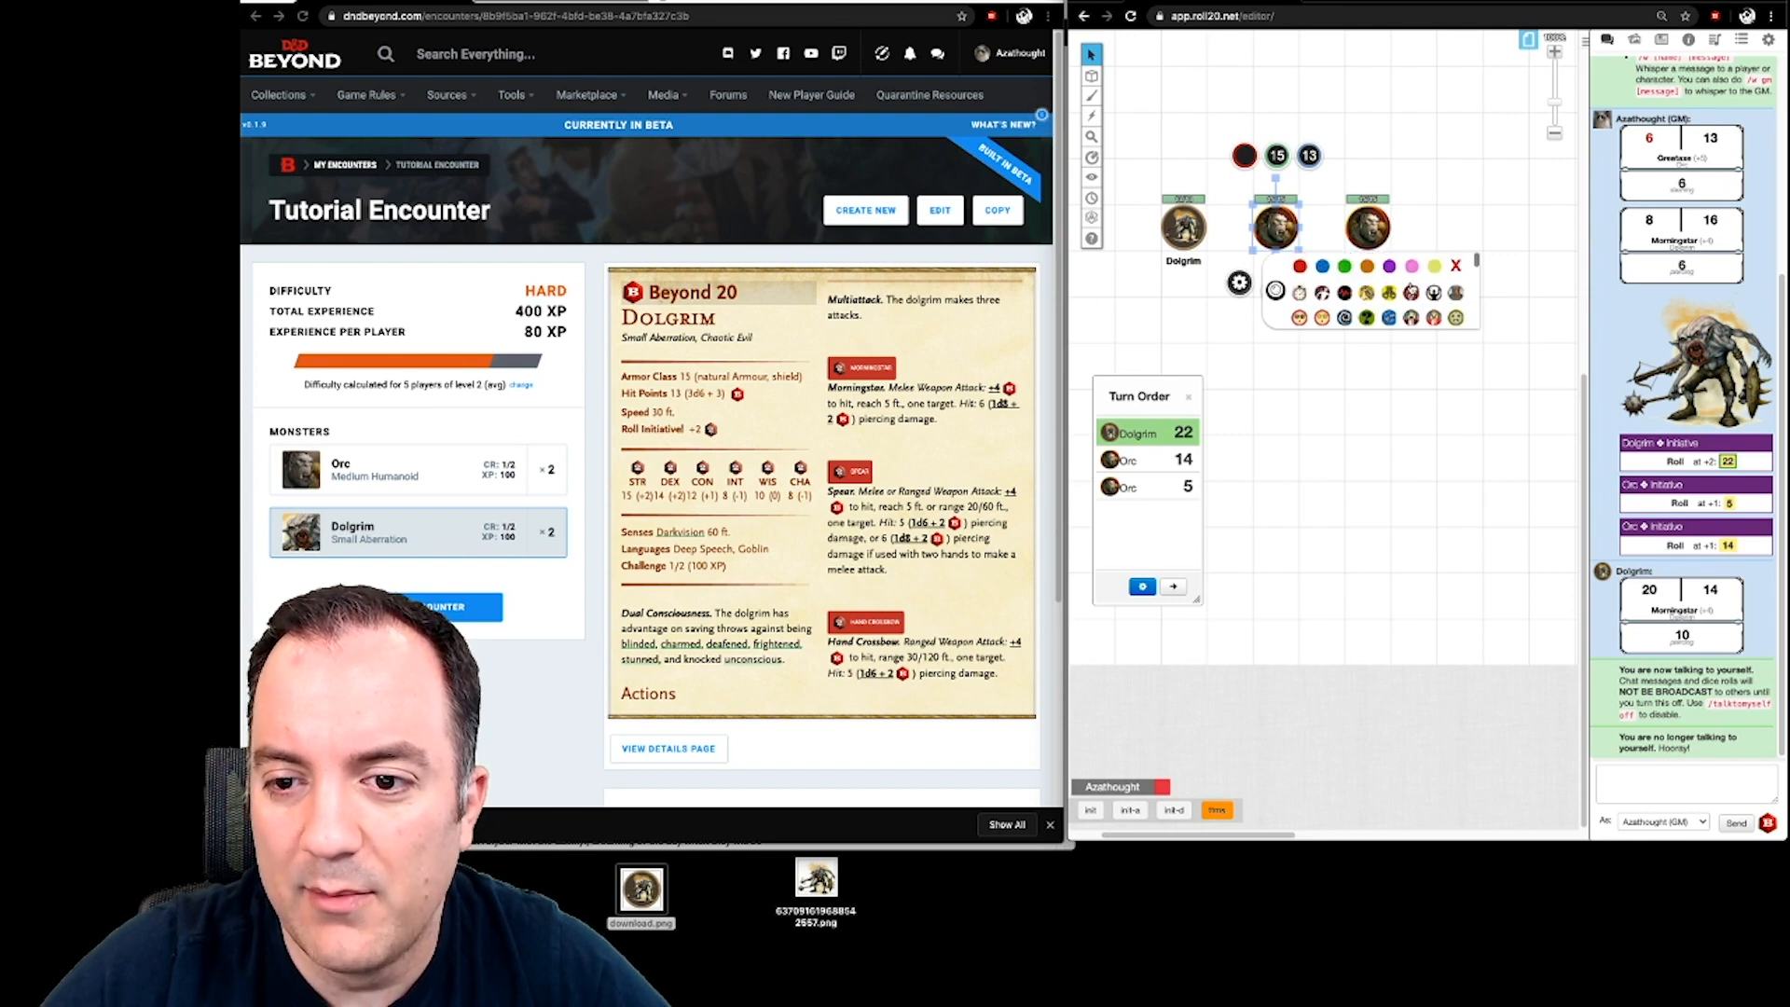
scroll(1377, 303, down, 4)
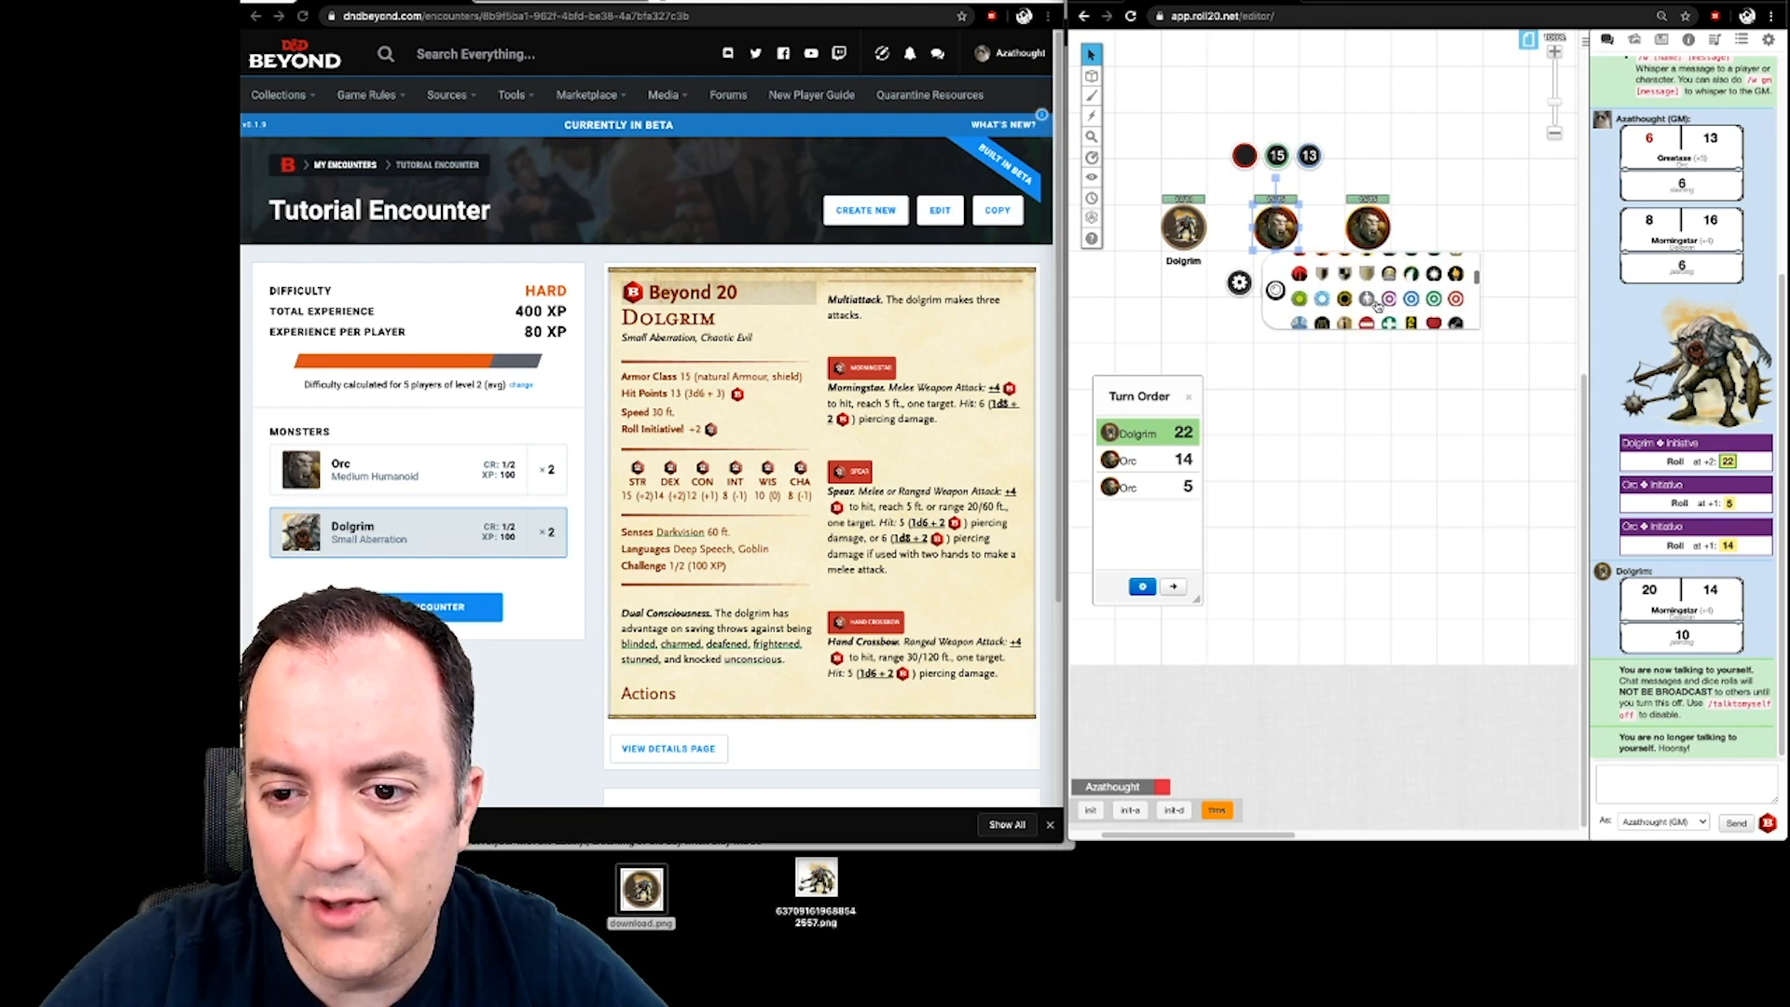
scroll(1378, 303, up, 5)
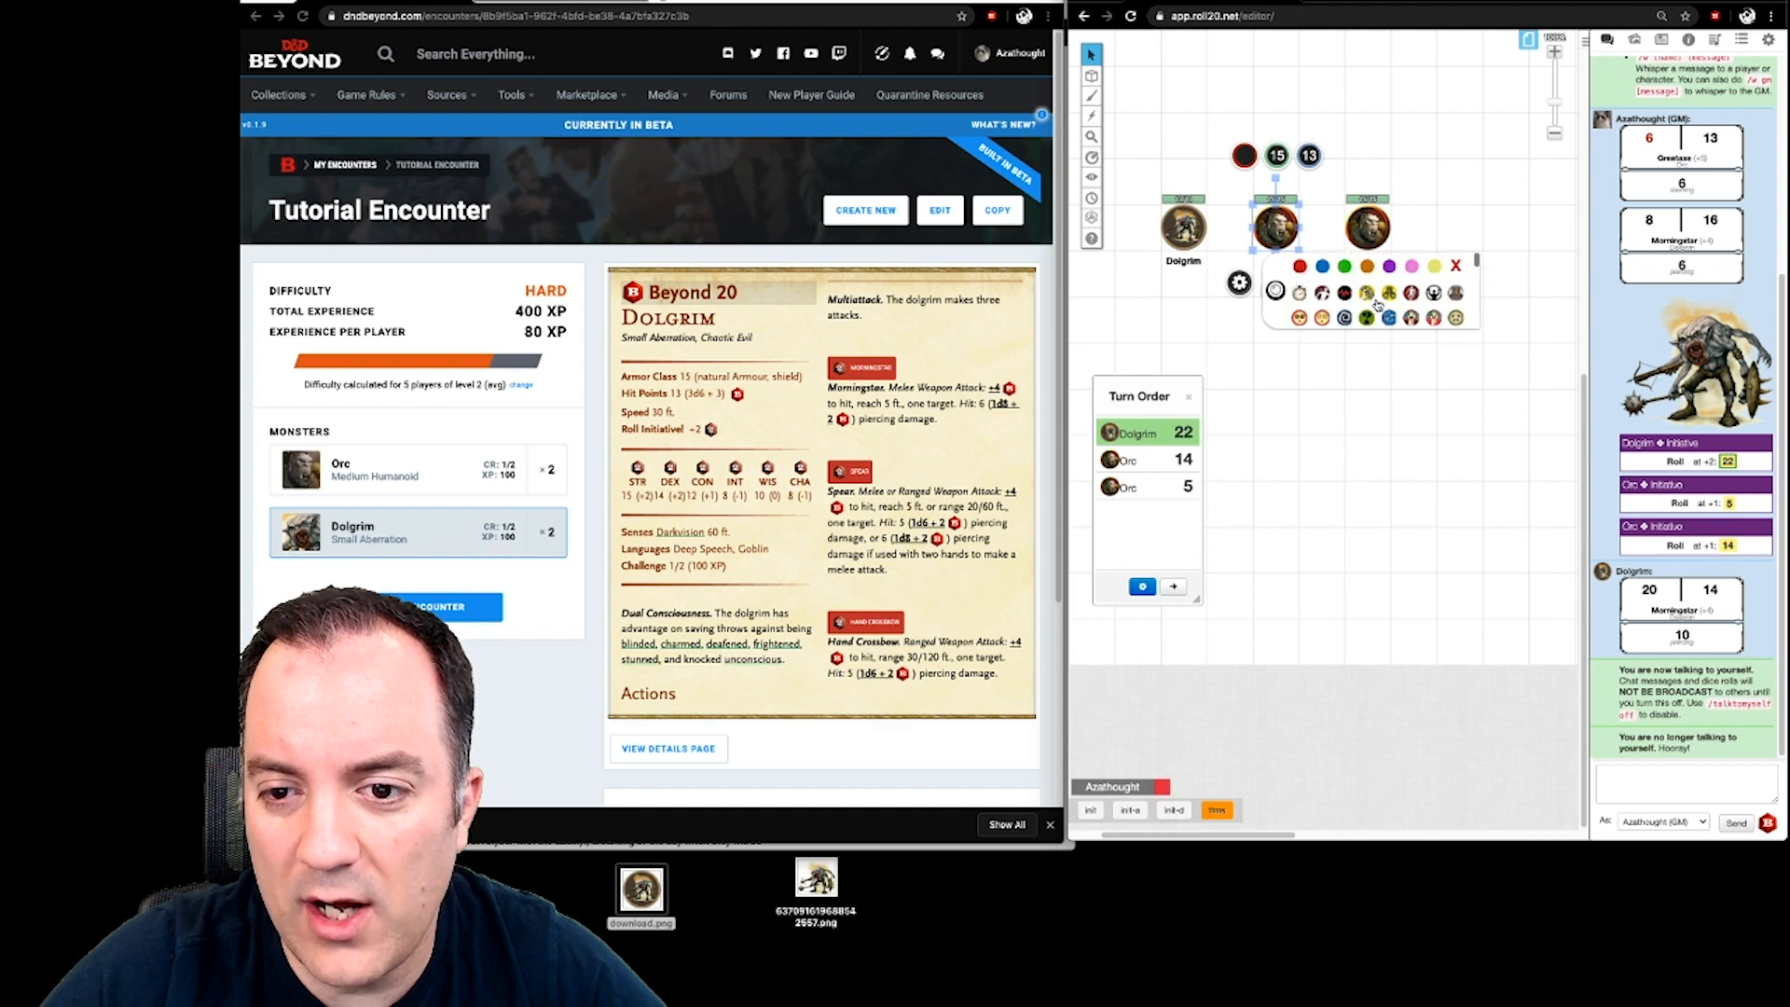
click(1357, 425)
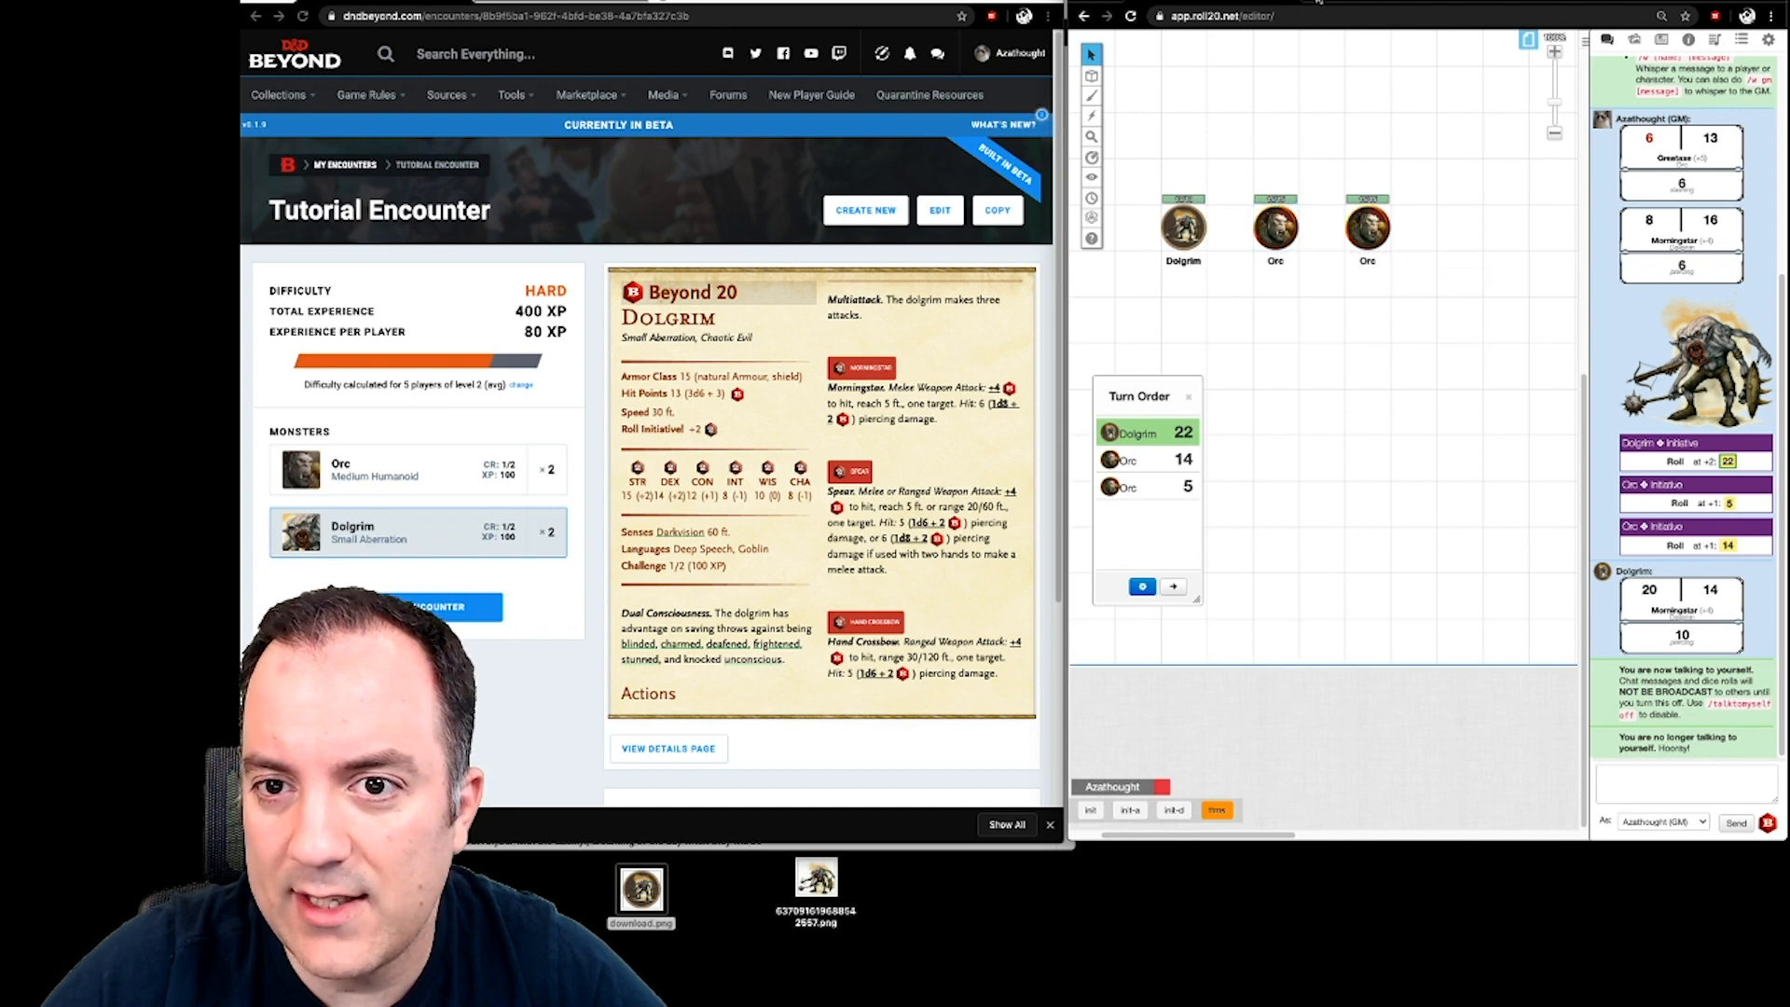
- Examine the Easy to Read Token Markers set on the Roll20 Marketplace, including its description and included condition markers
click(1319, 2)
click(1212, 3)
scroll(1292, 469, down, 1)
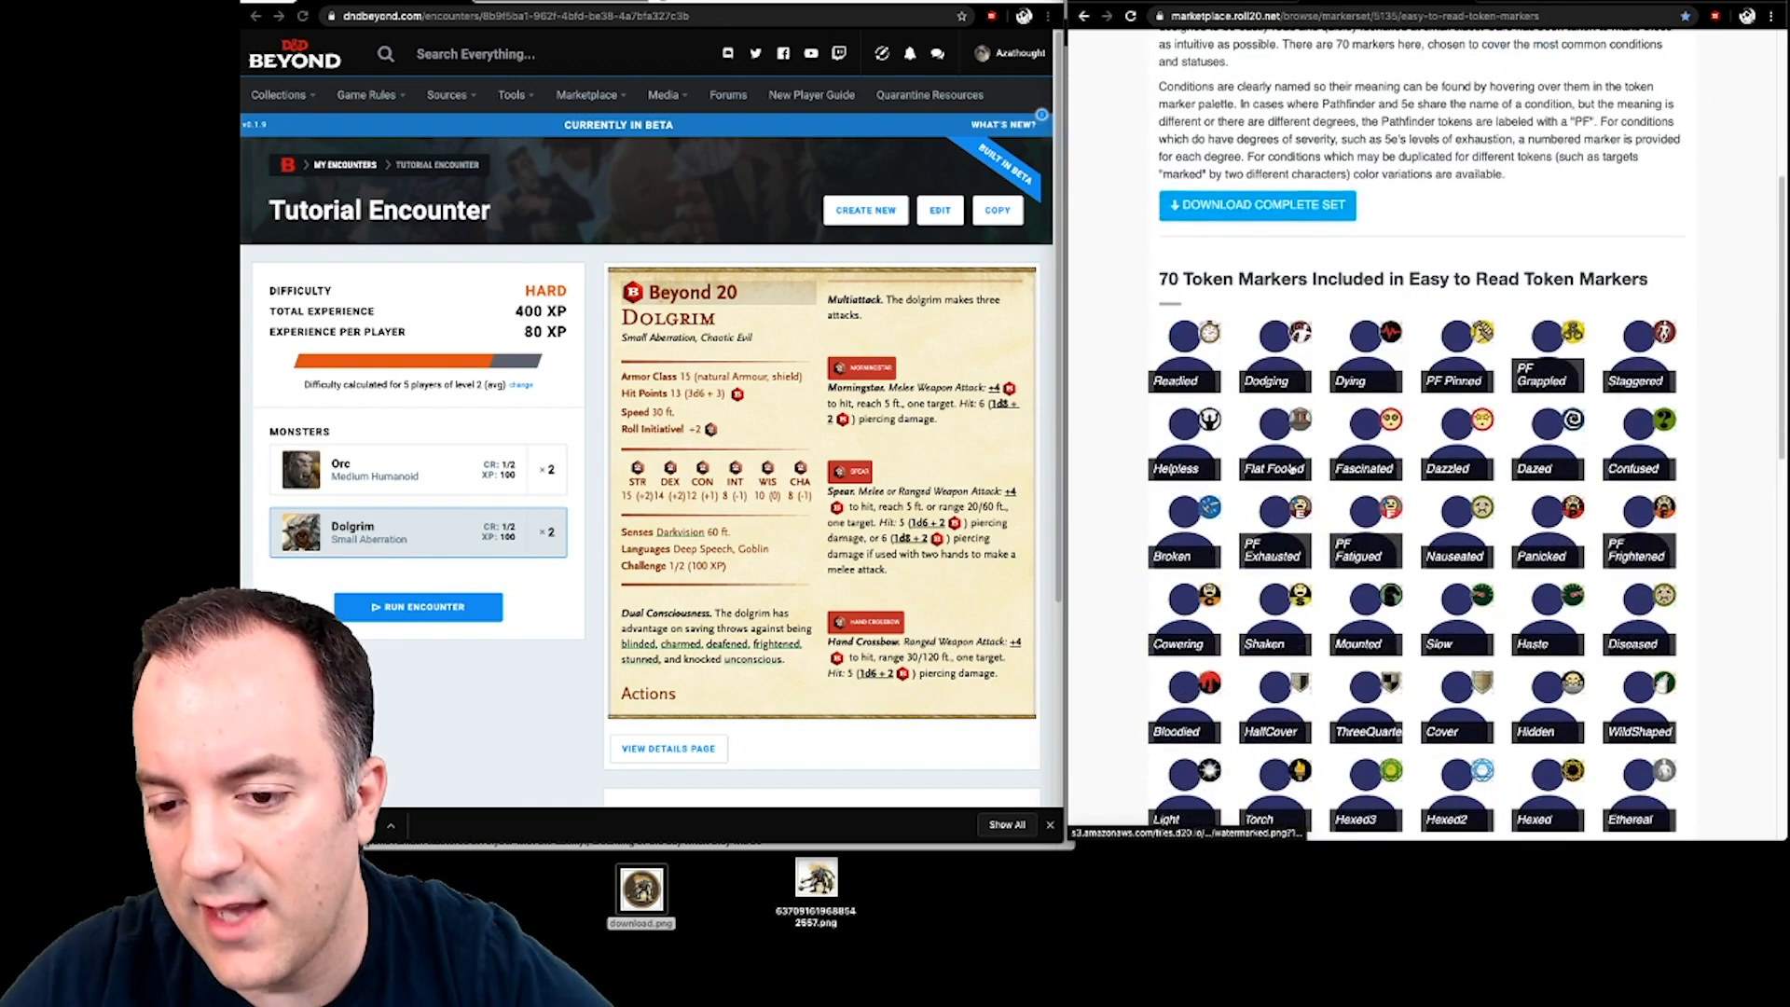
scroll(1292, 469, down, 2)
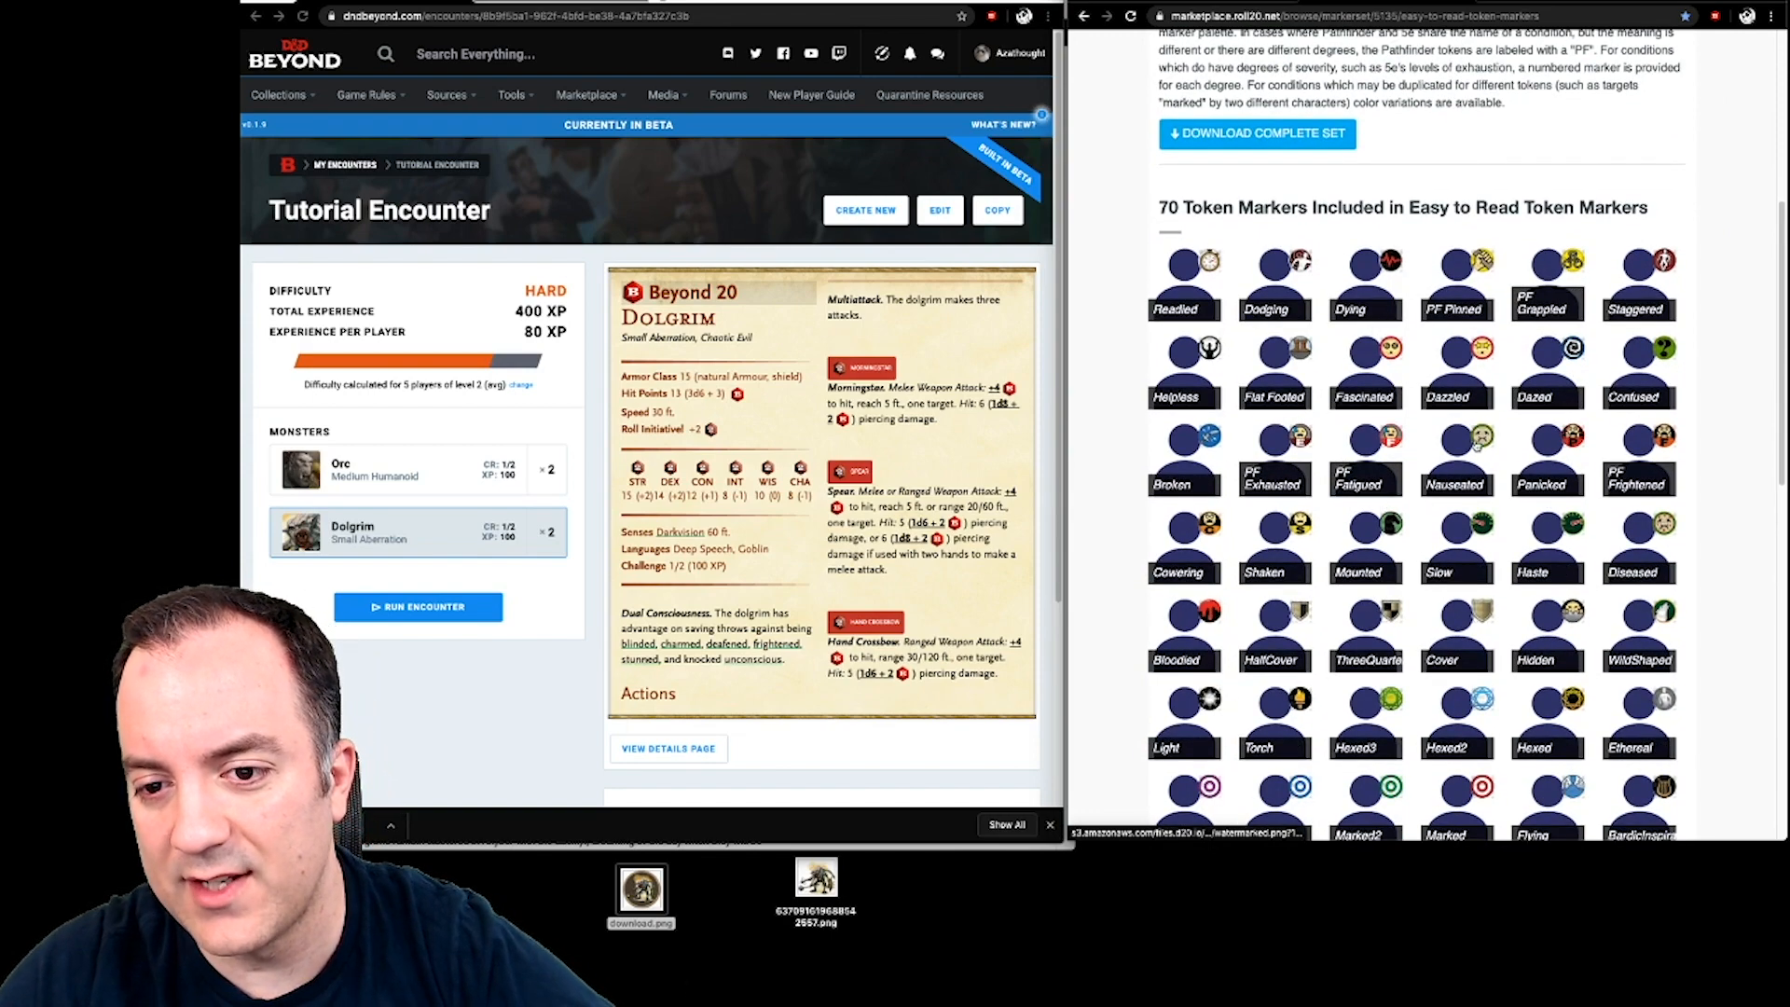
scroll(1429, 516, down, 3)
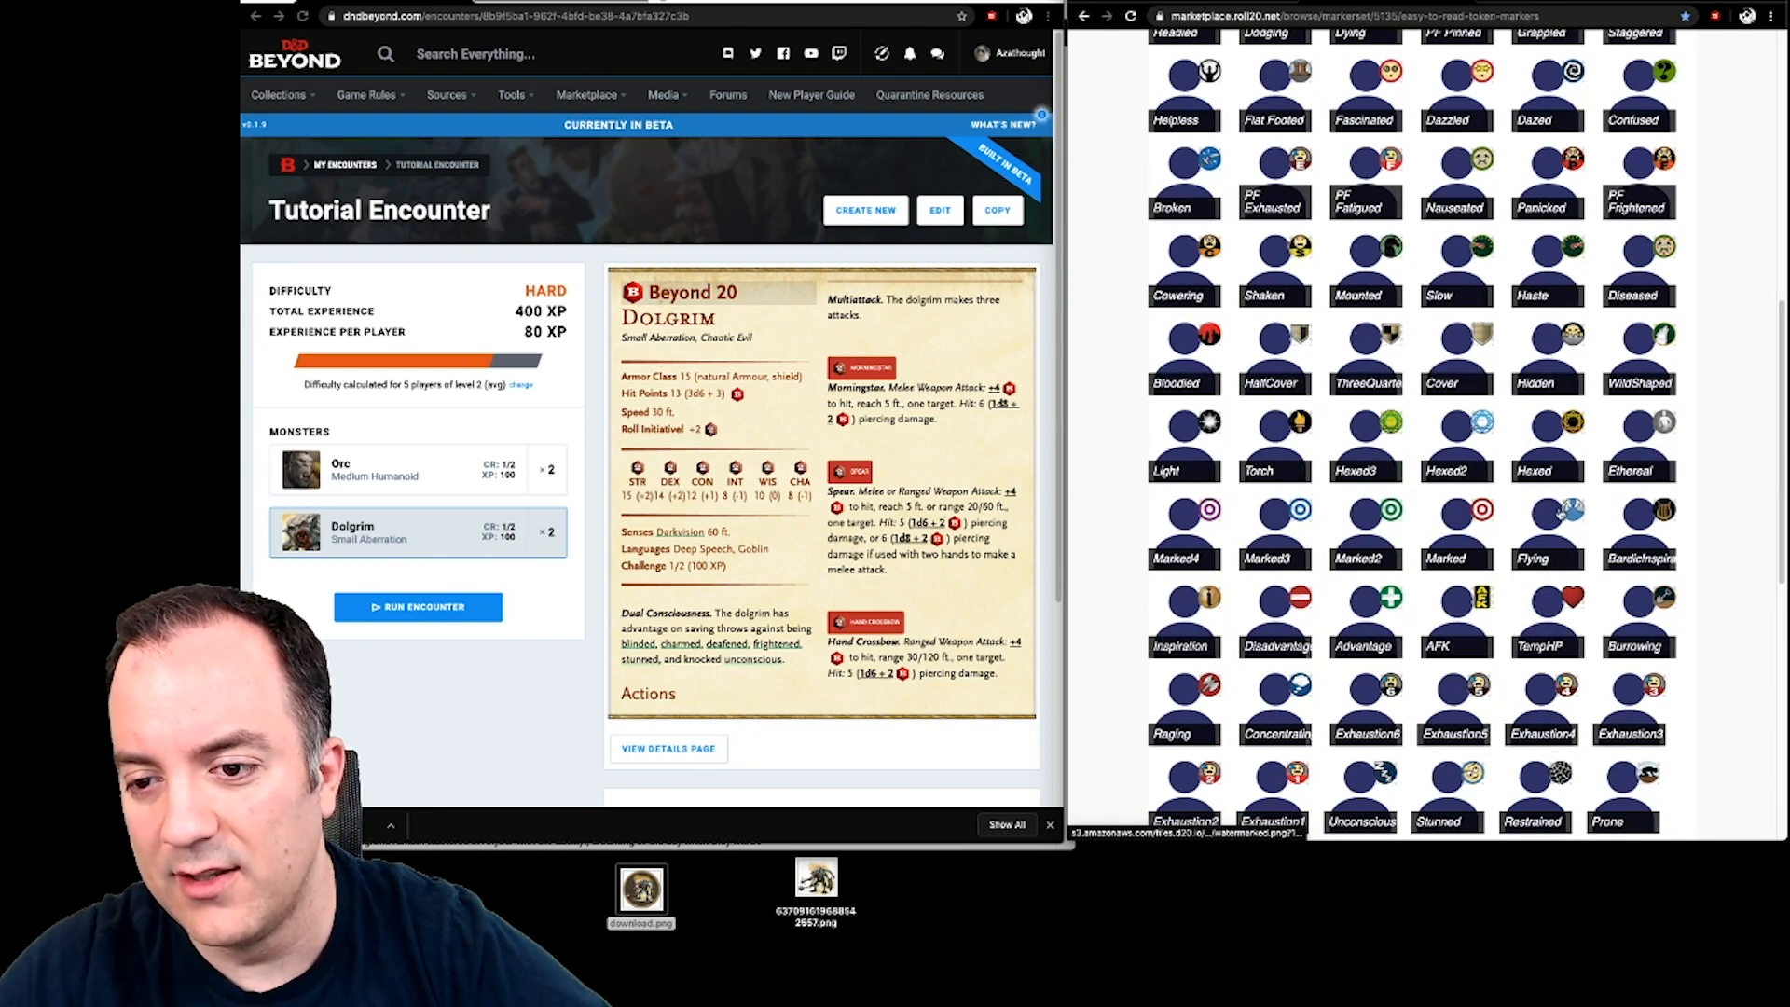
scroll(1561, 513, down, 1)
scroll(1406, 611, up, 6)
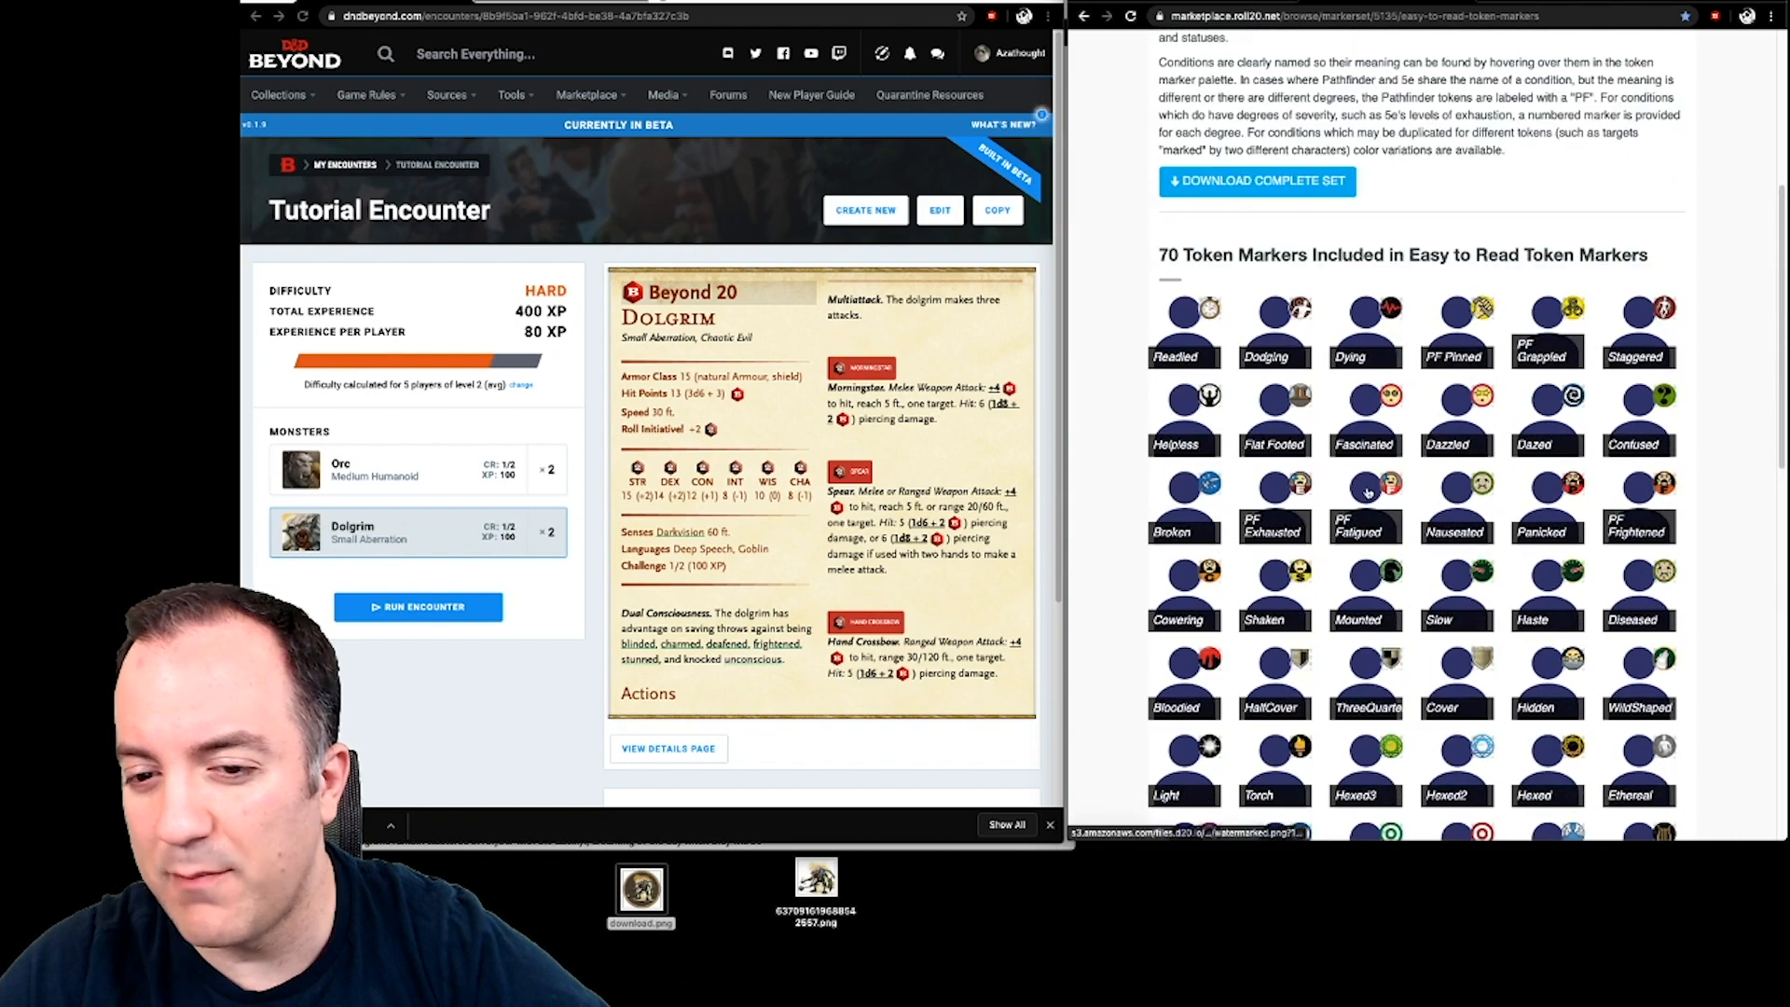
scroll(1367, 500, down, 5)
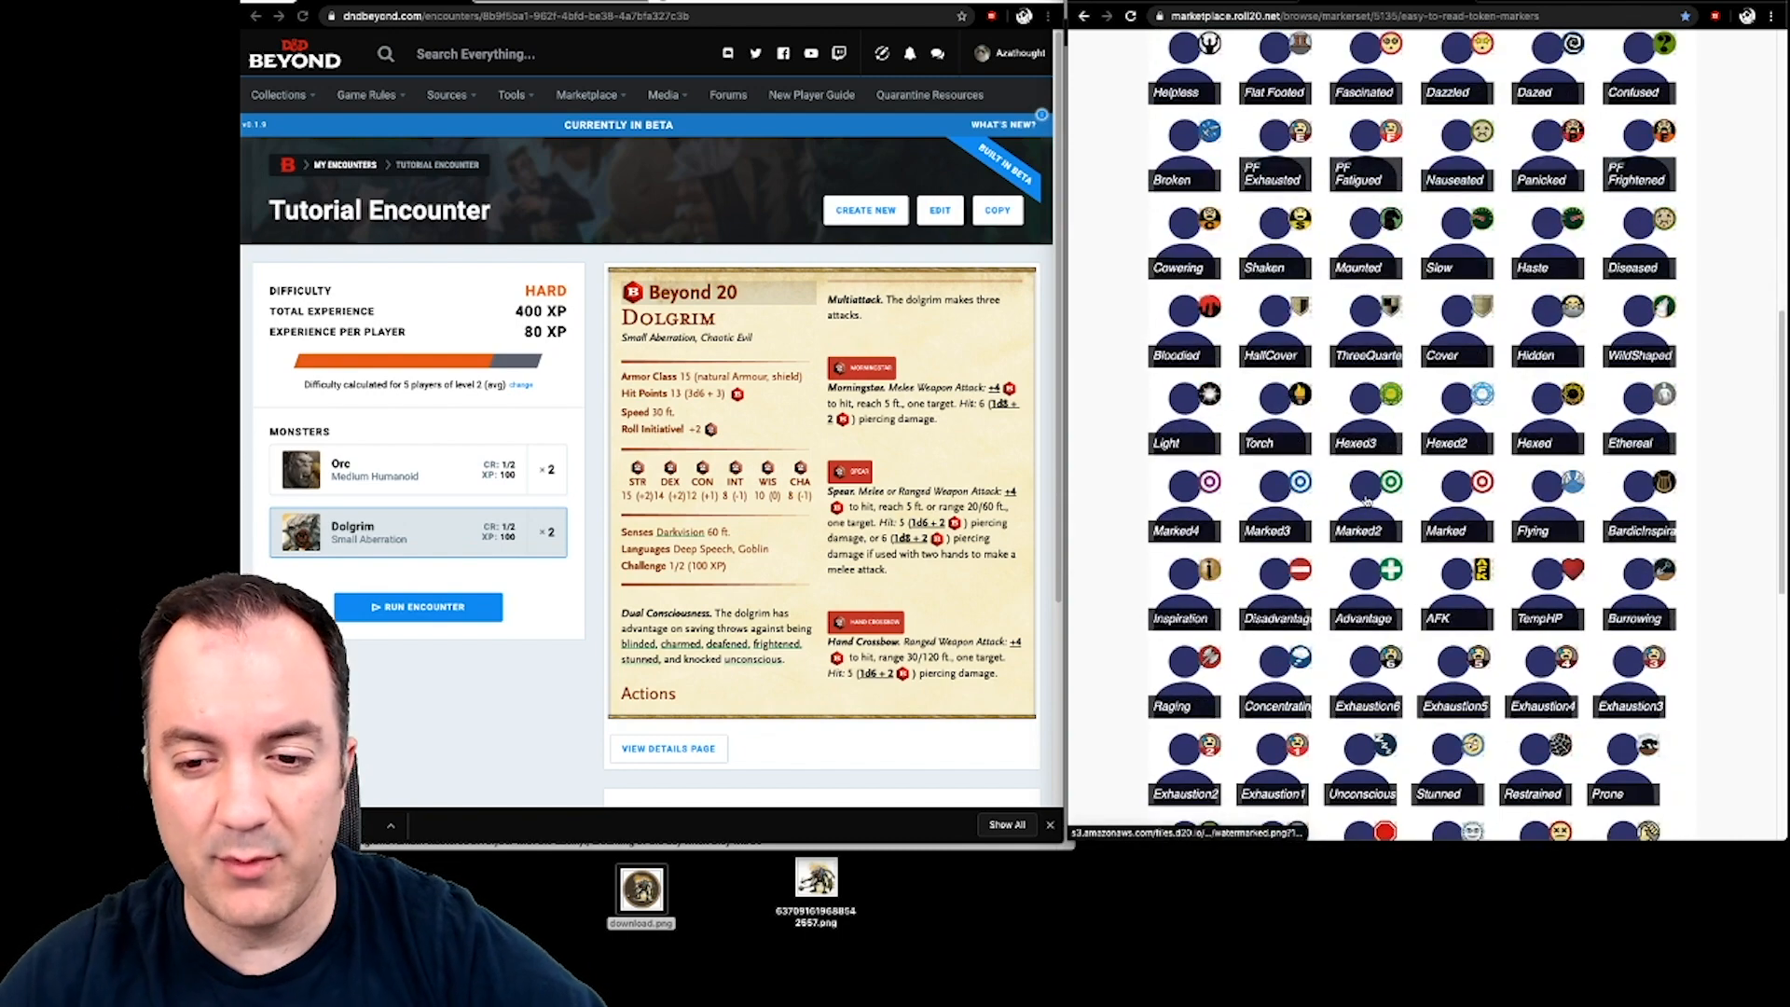
scroll(1365, 501, up, 6)
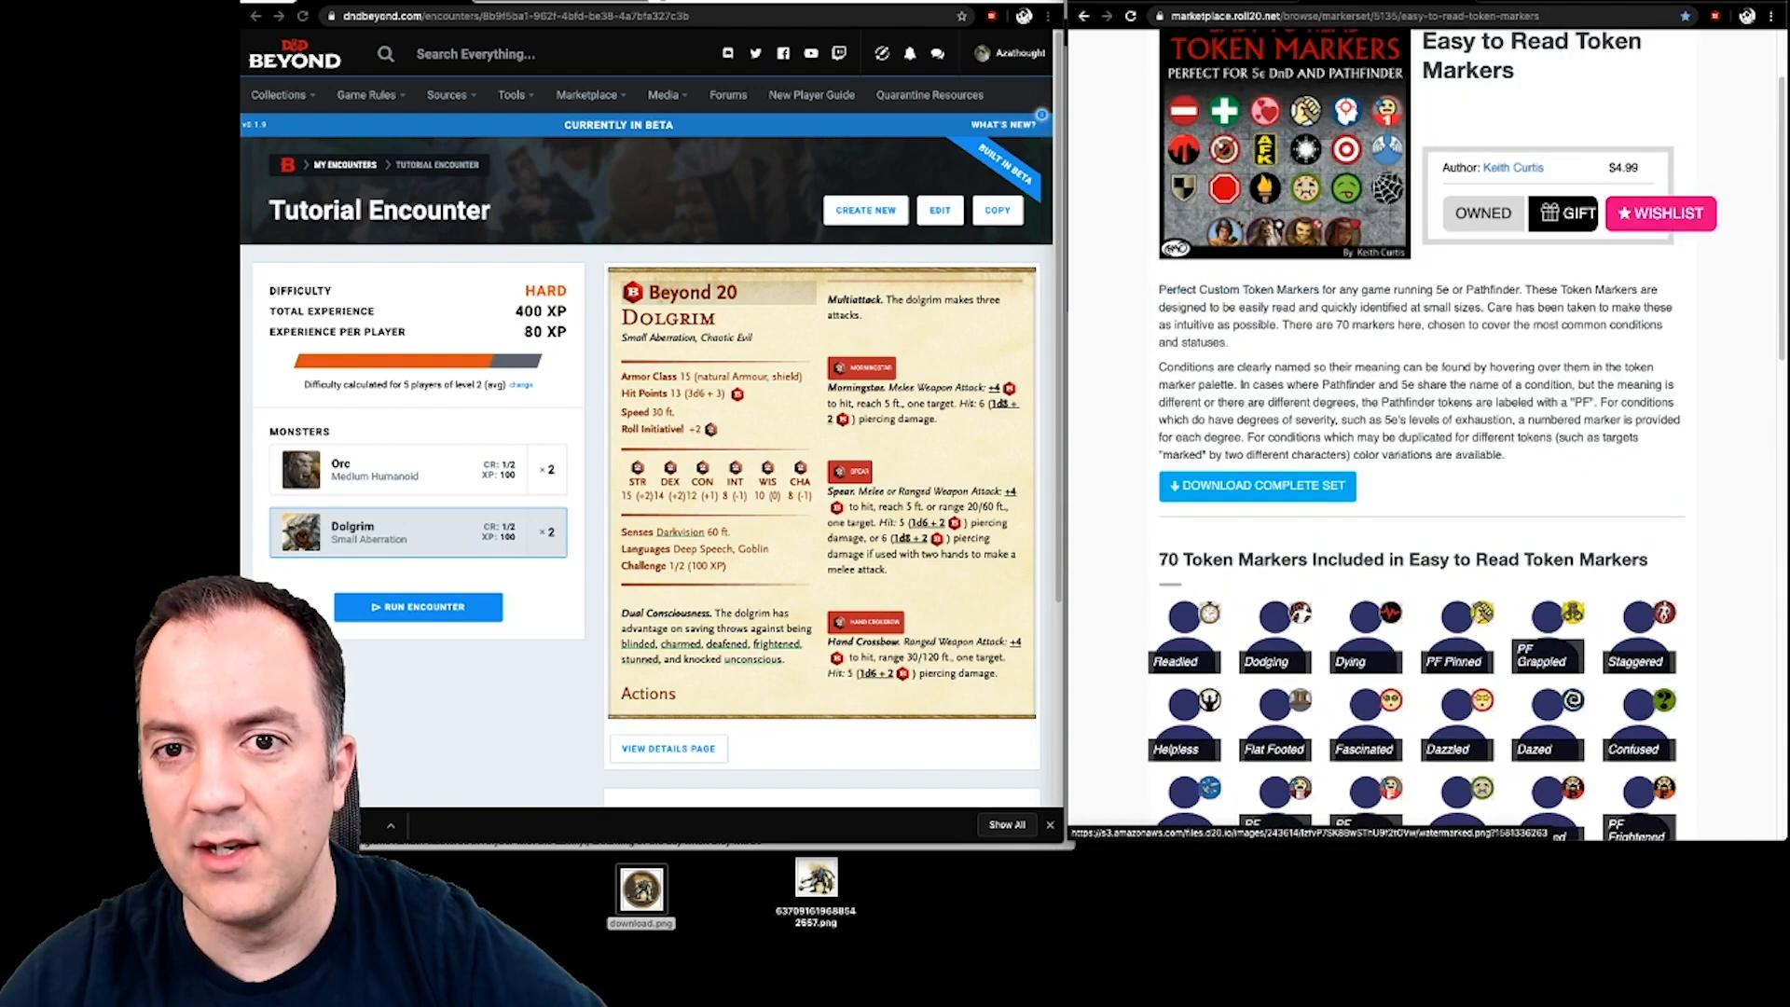
scroll(1369, 620, down, 4)
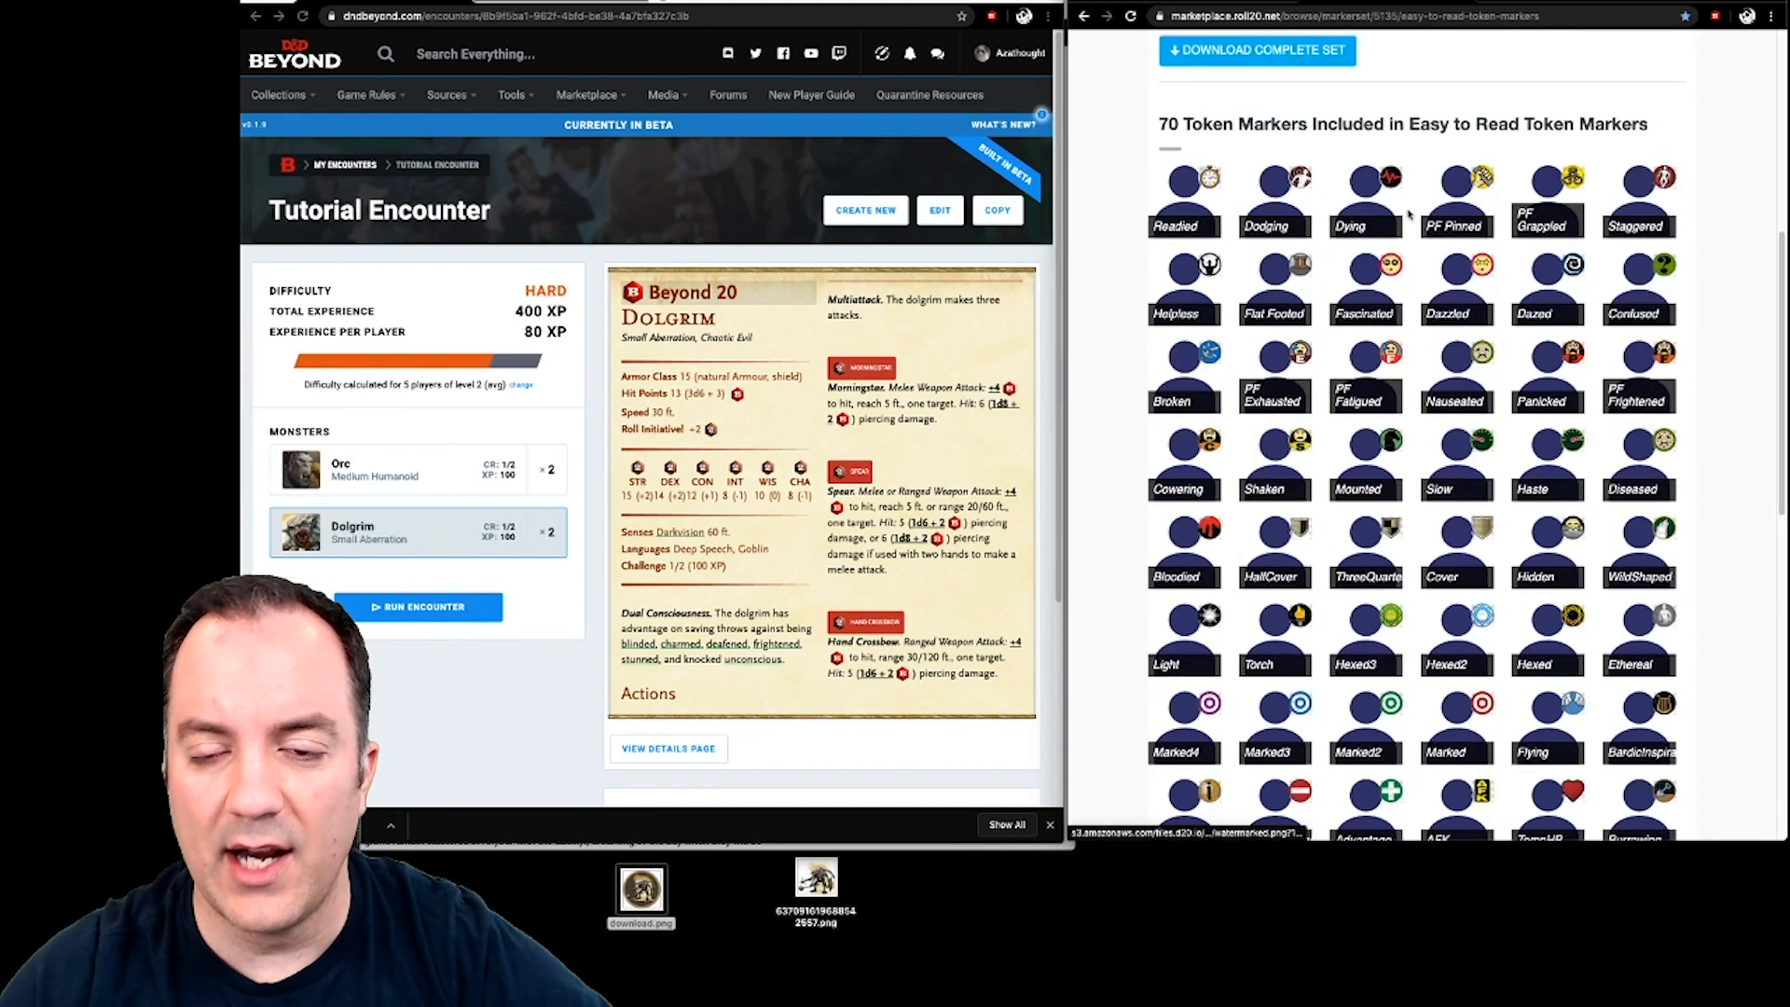
- Return to the TutorialGame tabletop and exit the game from its settings
click(1189, 3)
click(1769, 42)
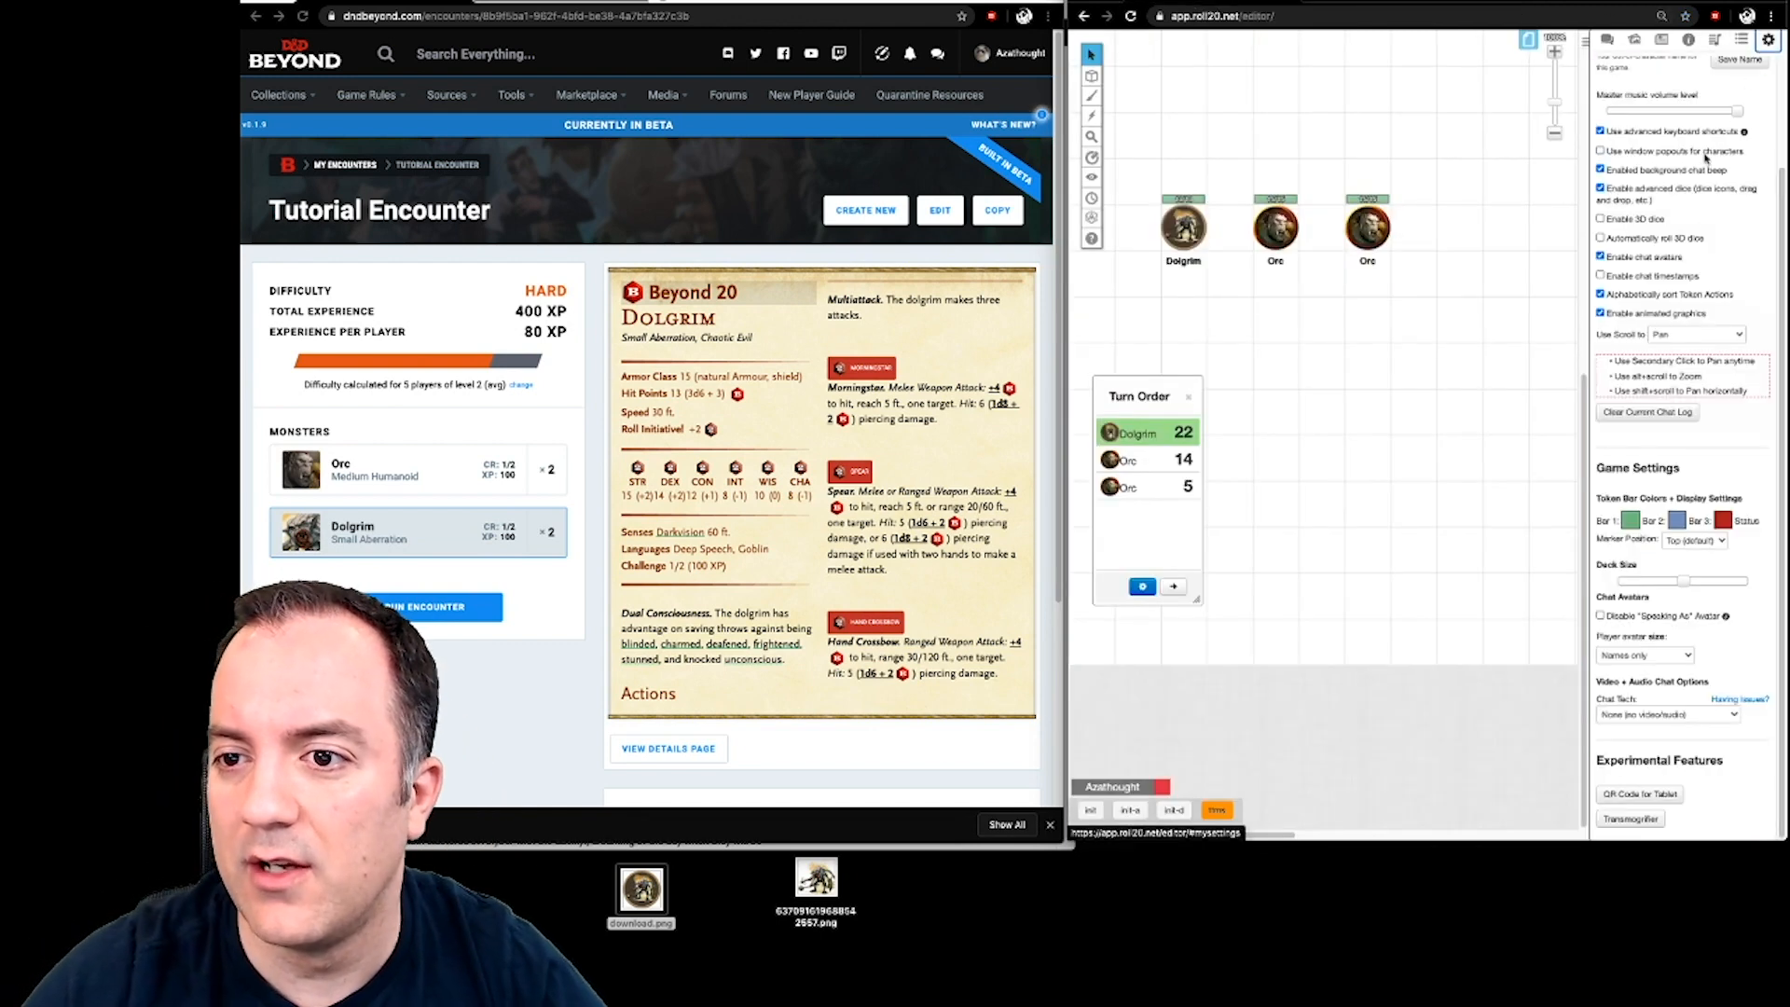
click(1635, 74)
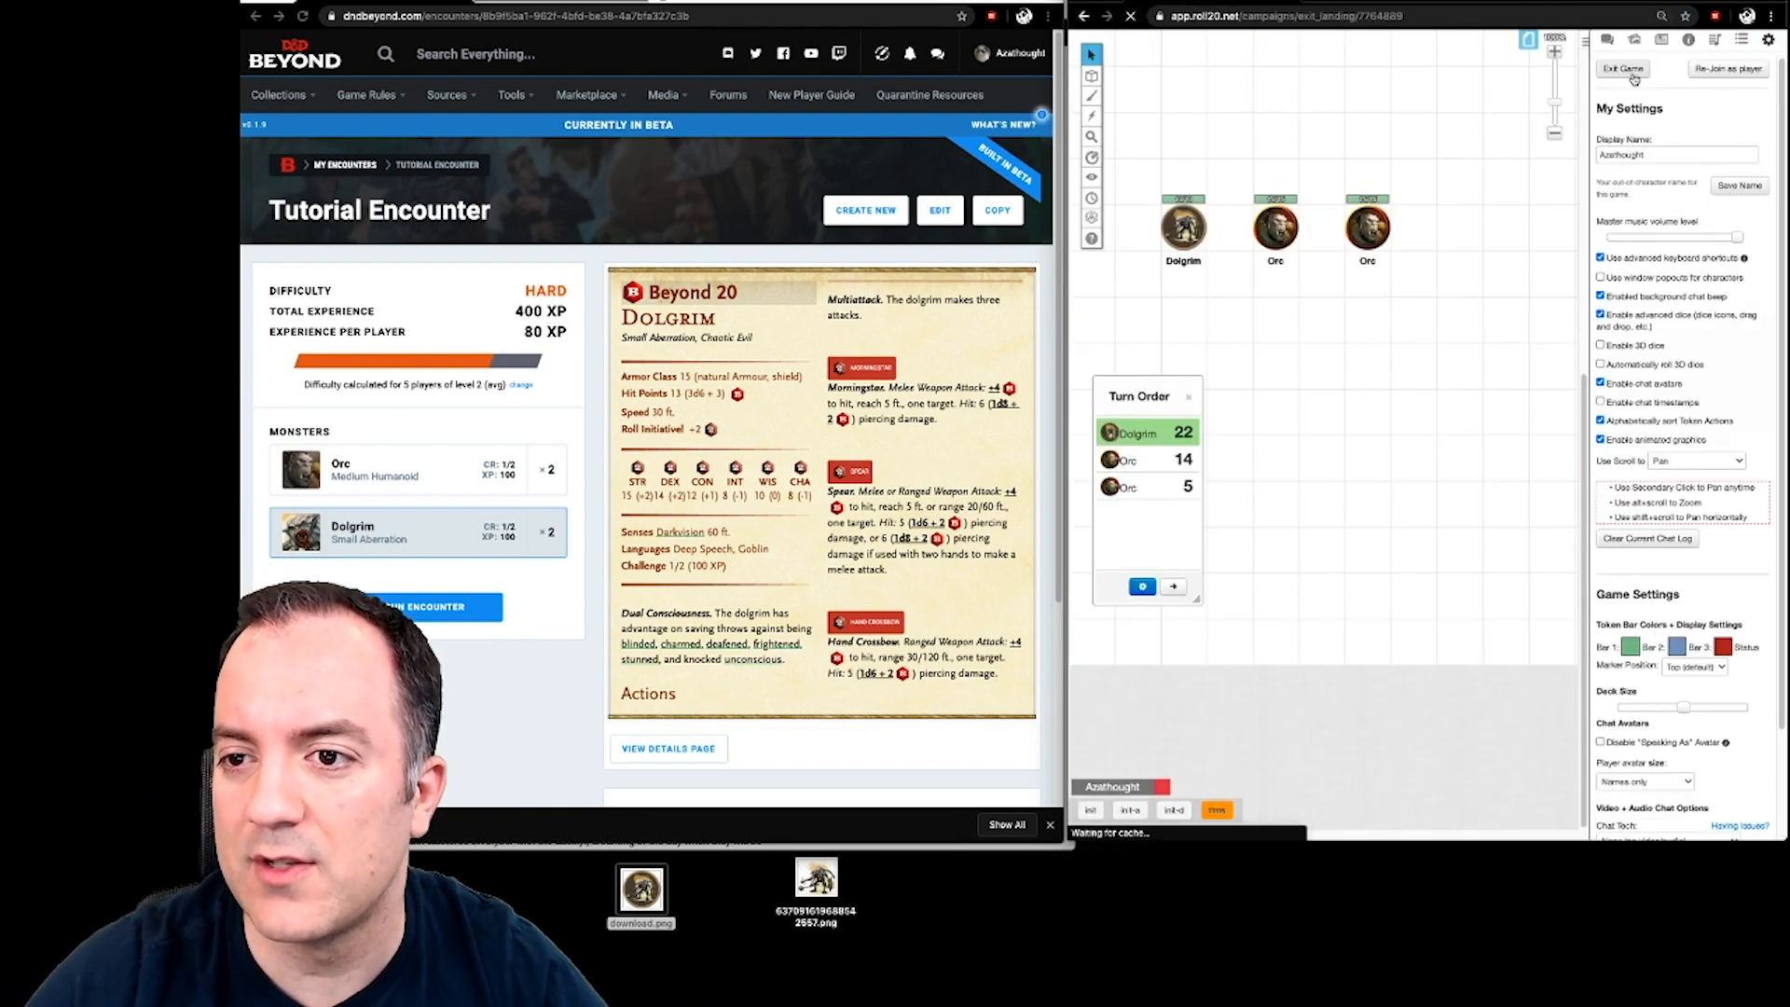
- Open the API Scripts page from TutorialGame's details page
click(1296, 151)
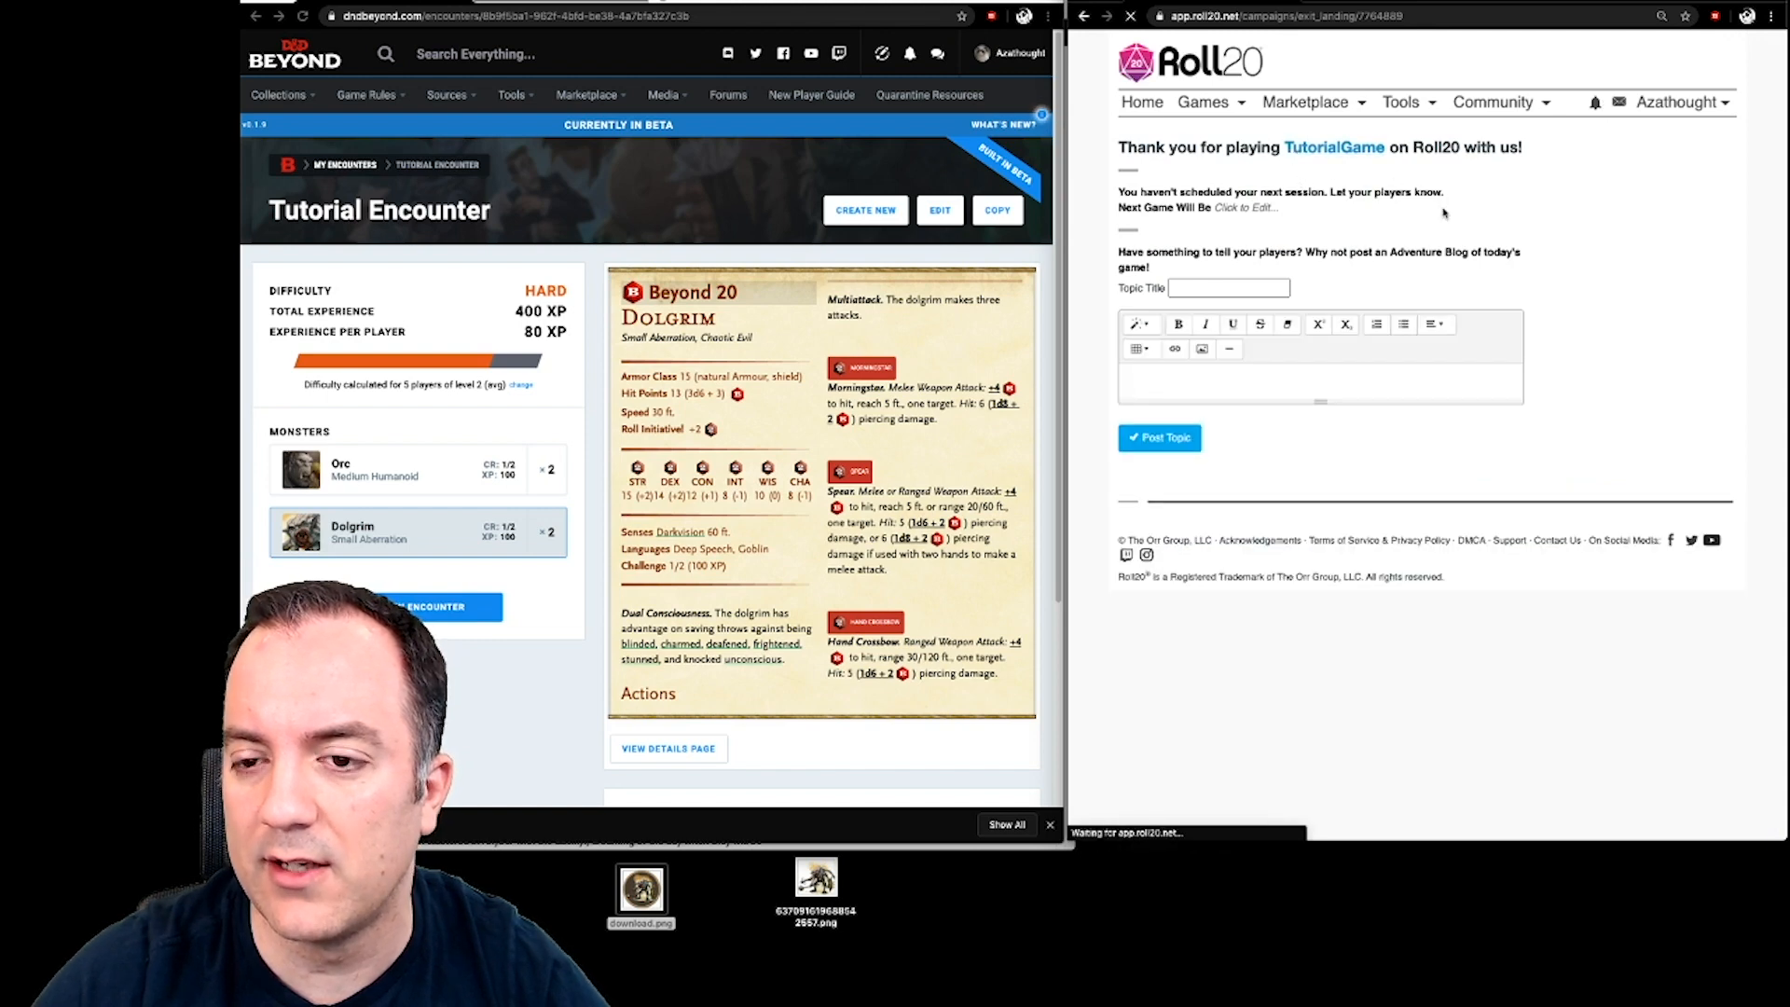
click(1479, 315)
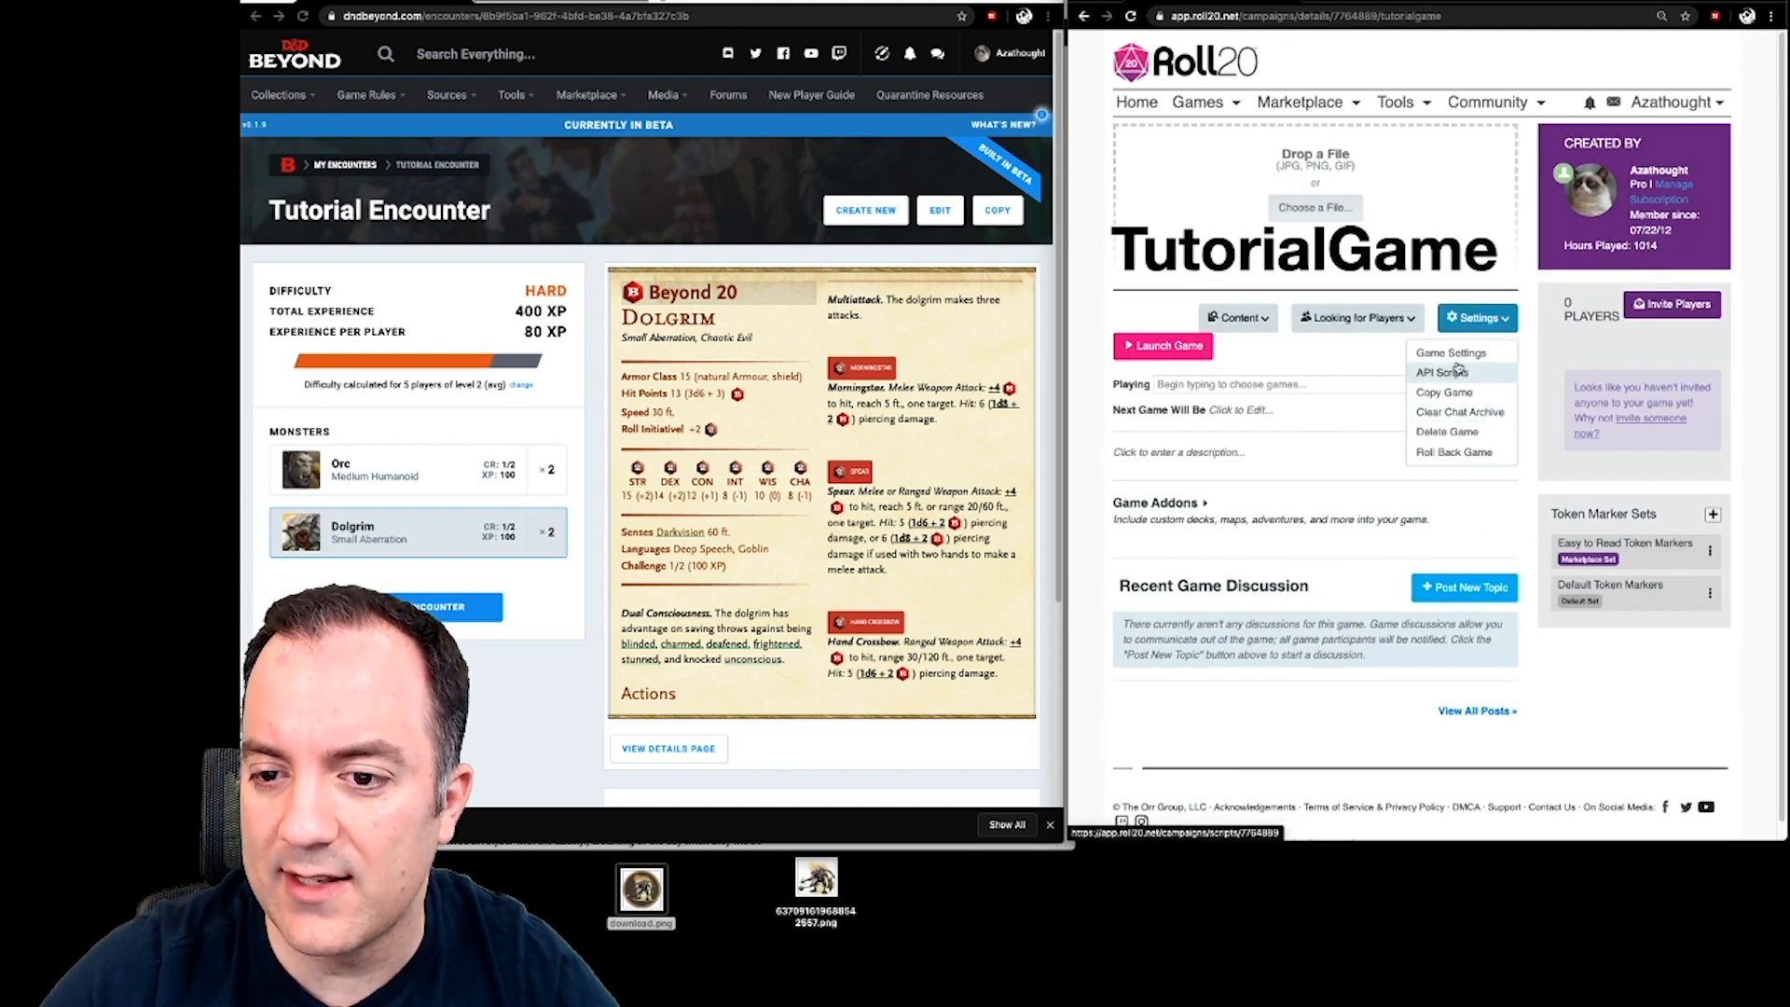
click(1458, 367)
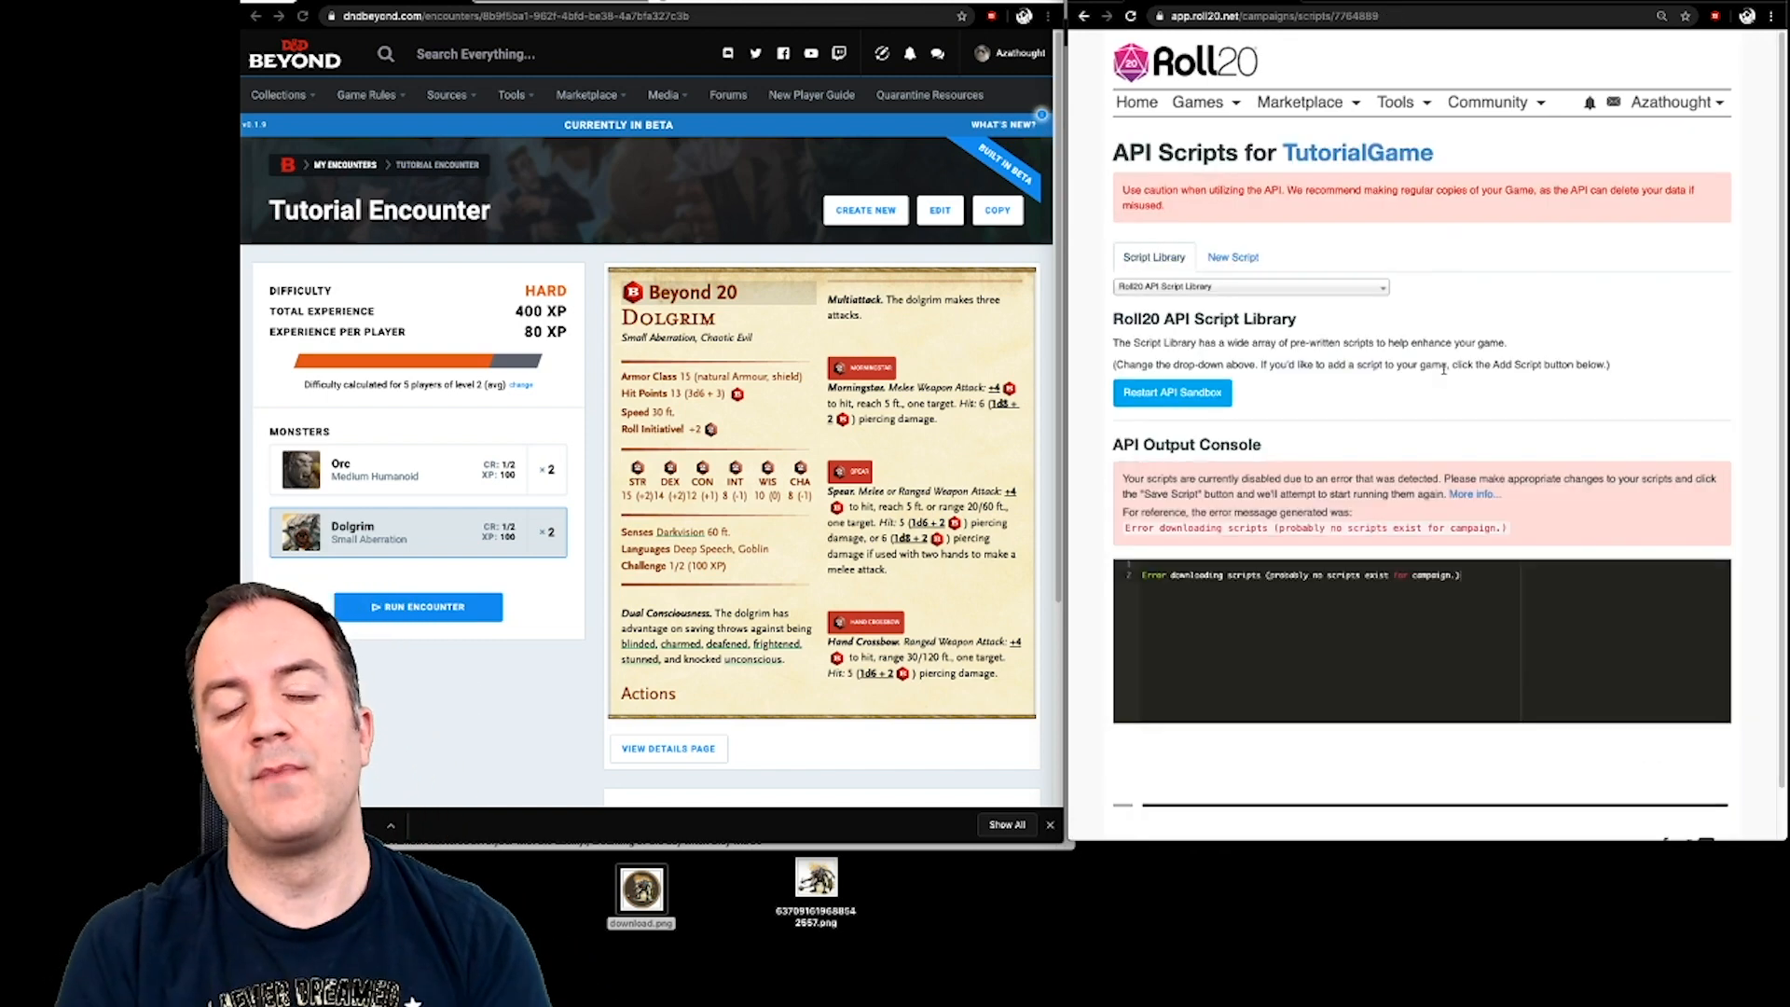
- Find TokenMod in the Roll20 API Script Library, review its commands, and add the script to the game
click(1191, 287)
text(Token)
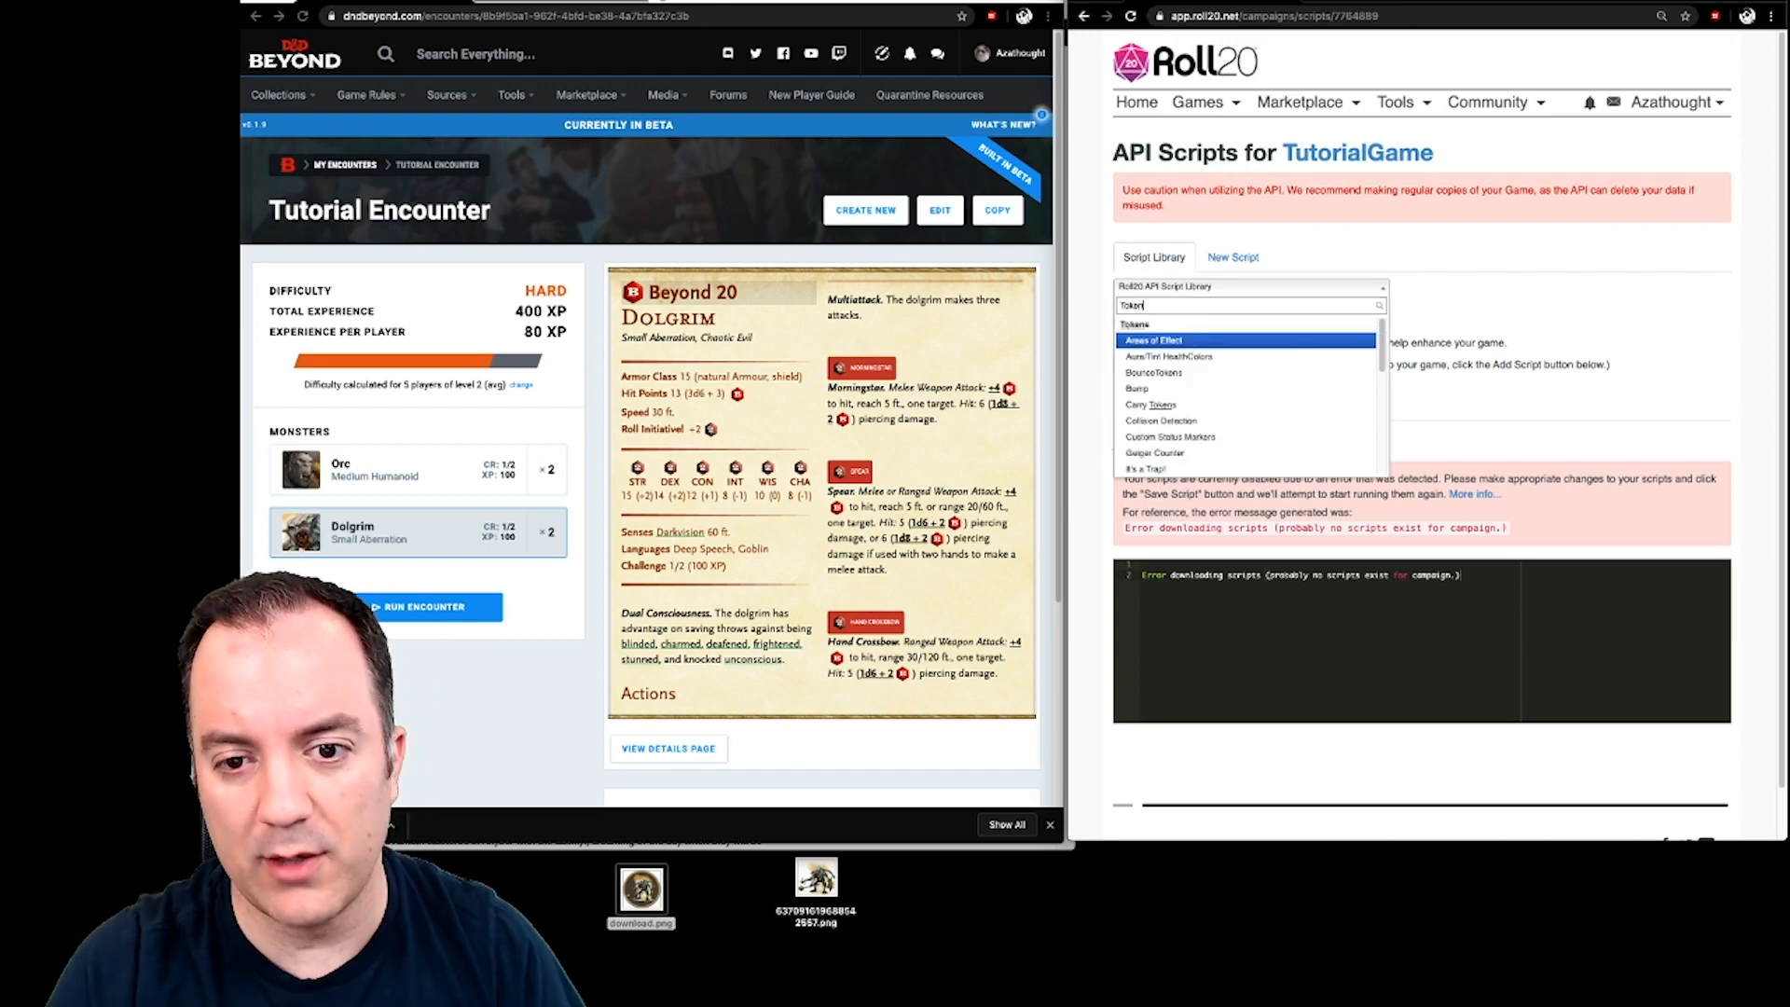
text(Mod)
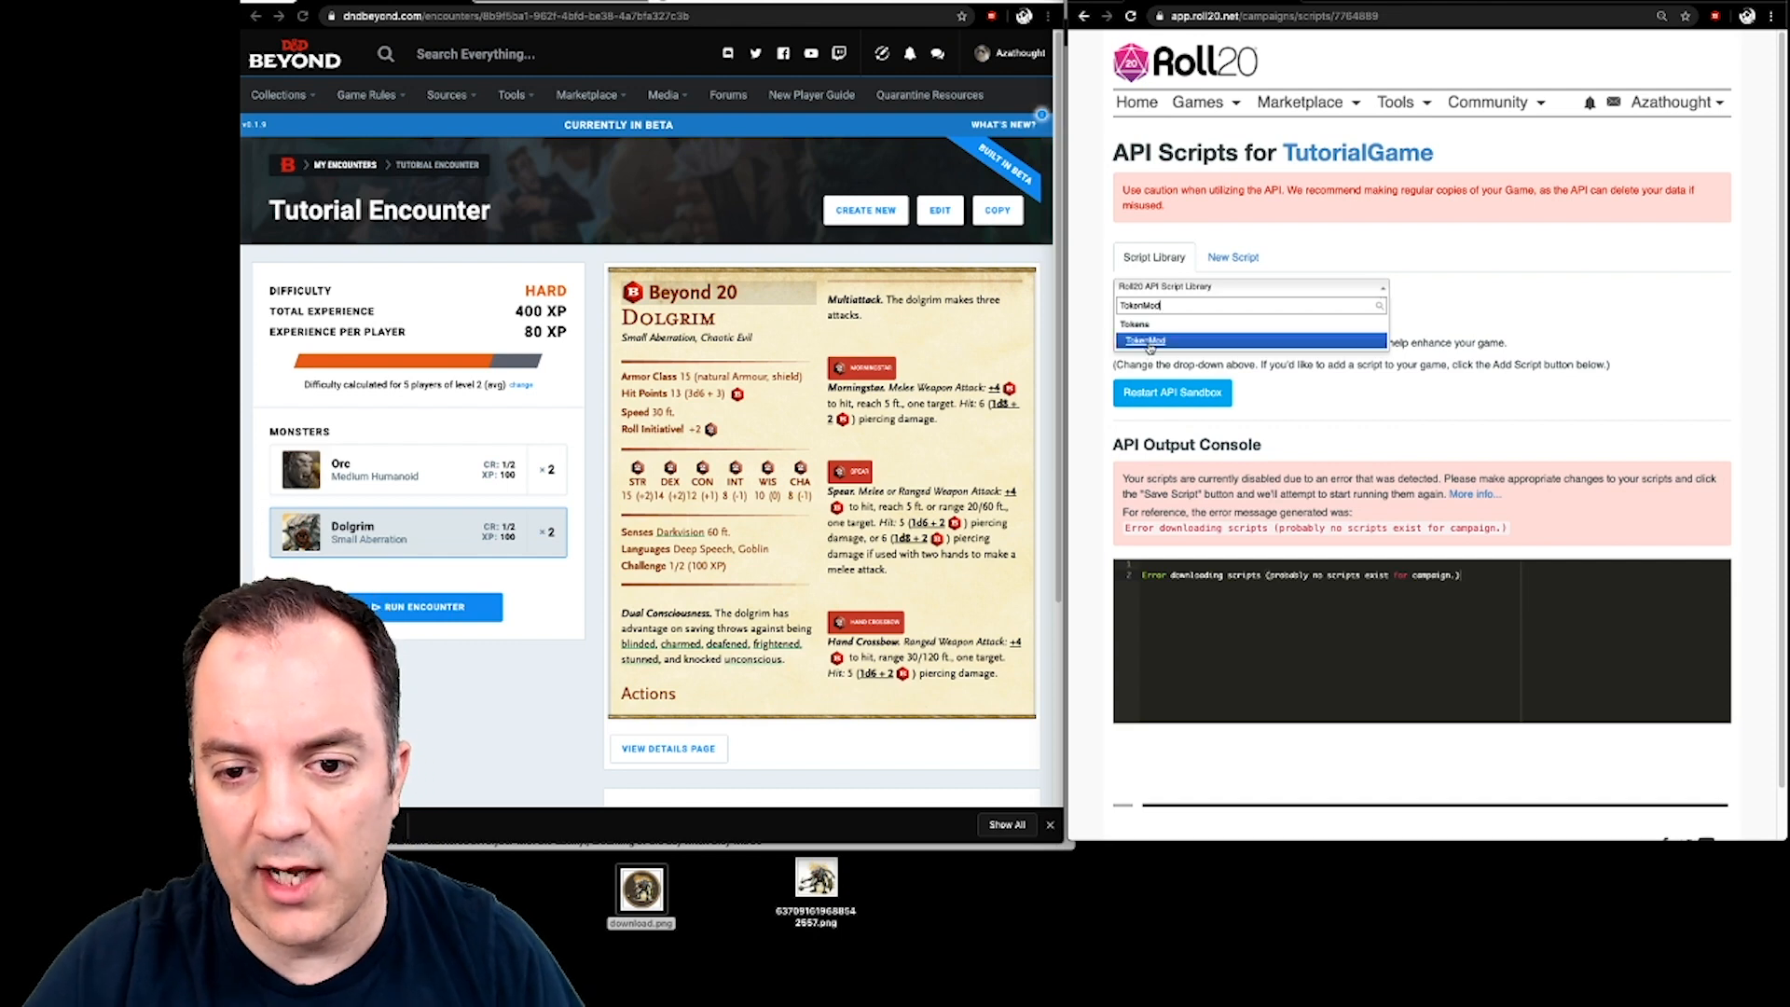
click(1149, 342)
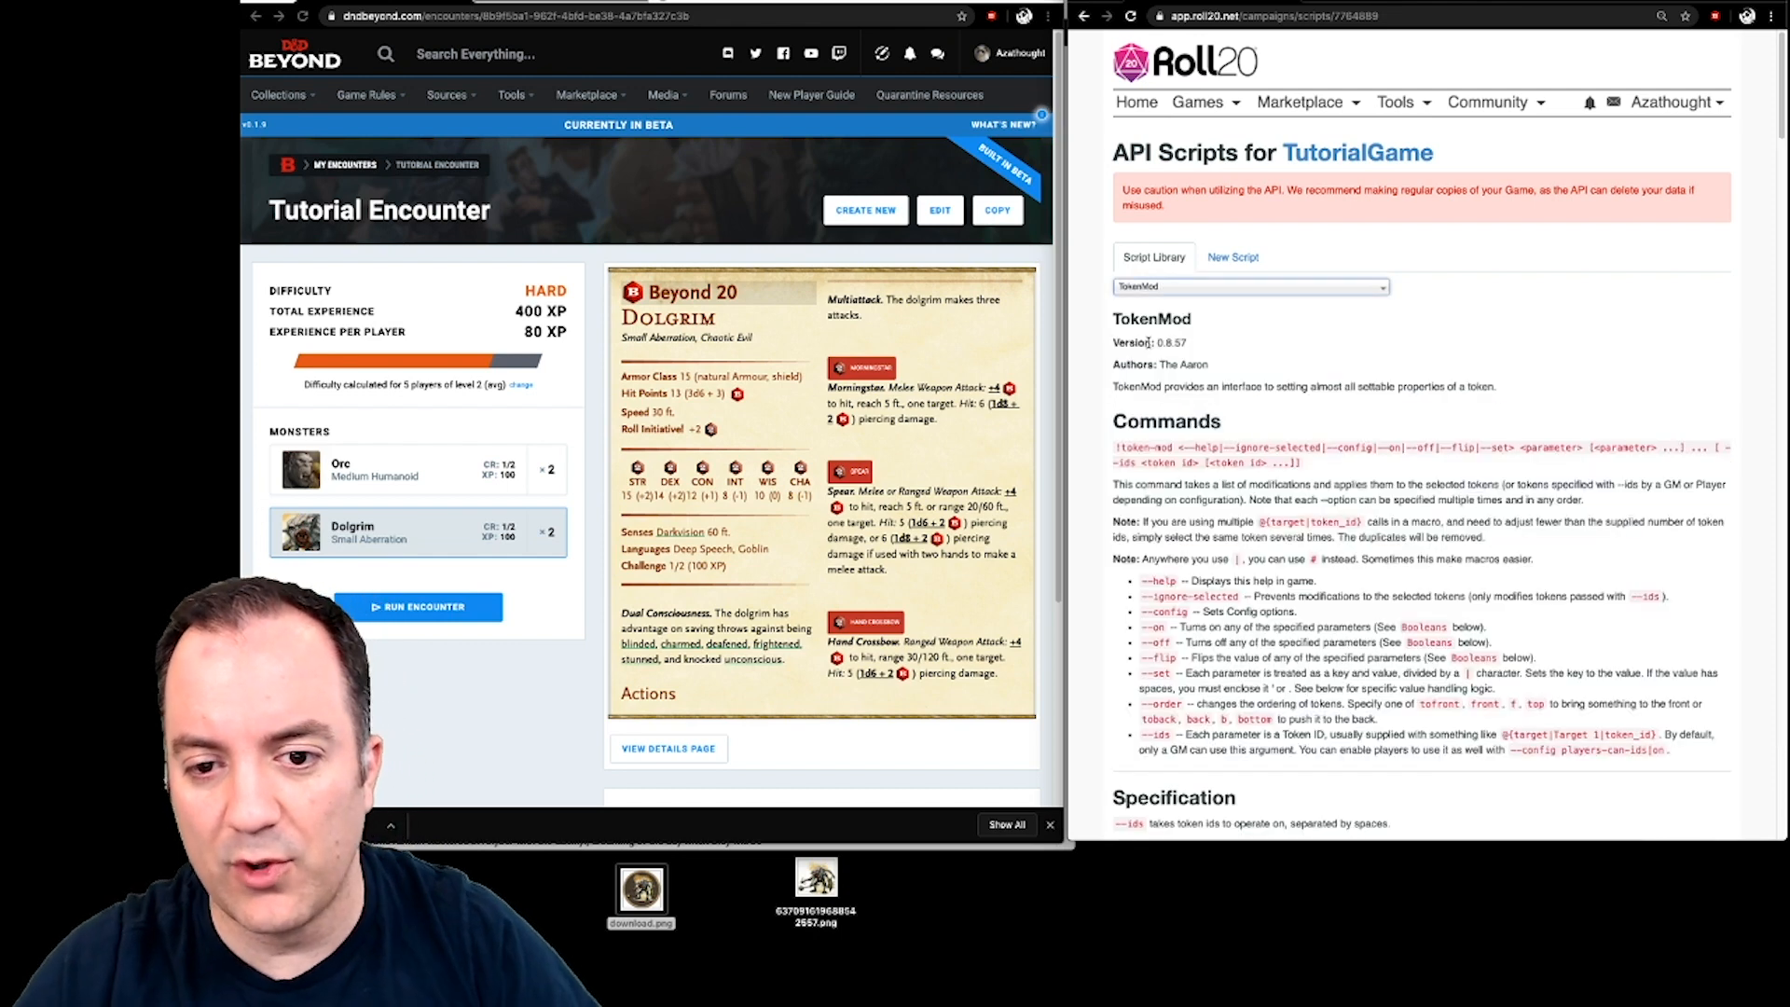
scroll(1102, 365, down, 1)
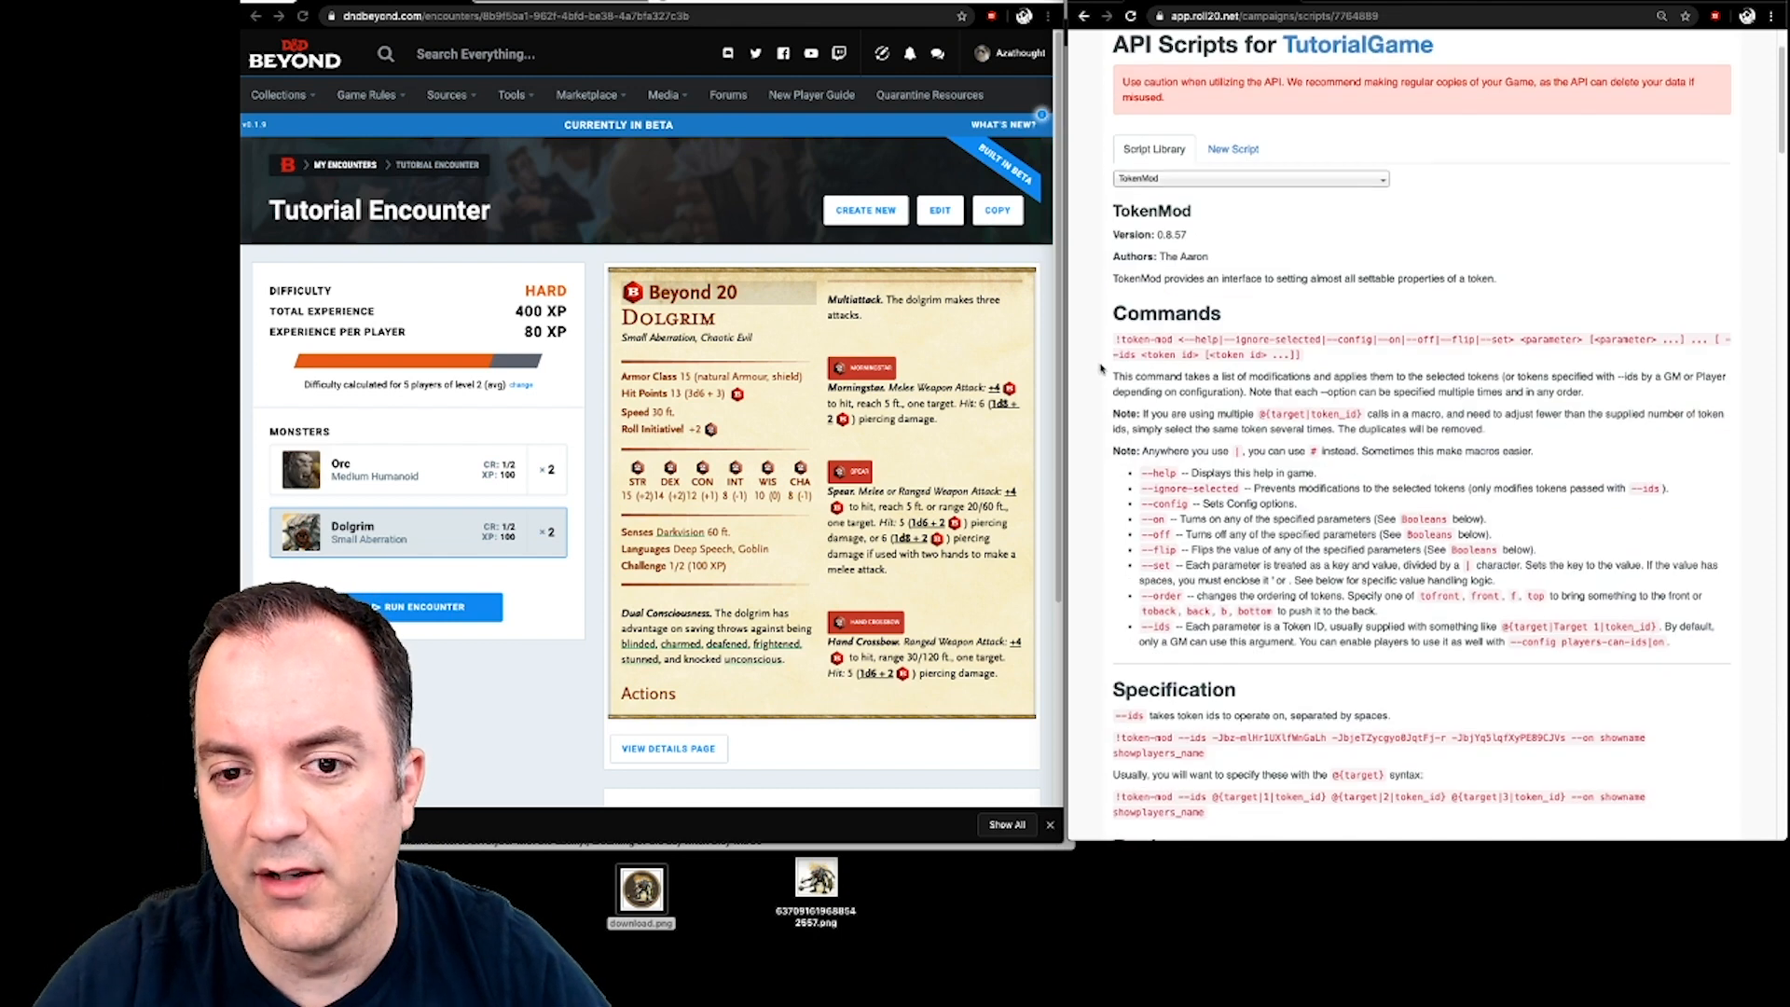
scroll(1101, 369, up, 1)
scroll(1101, 369, down, 1)
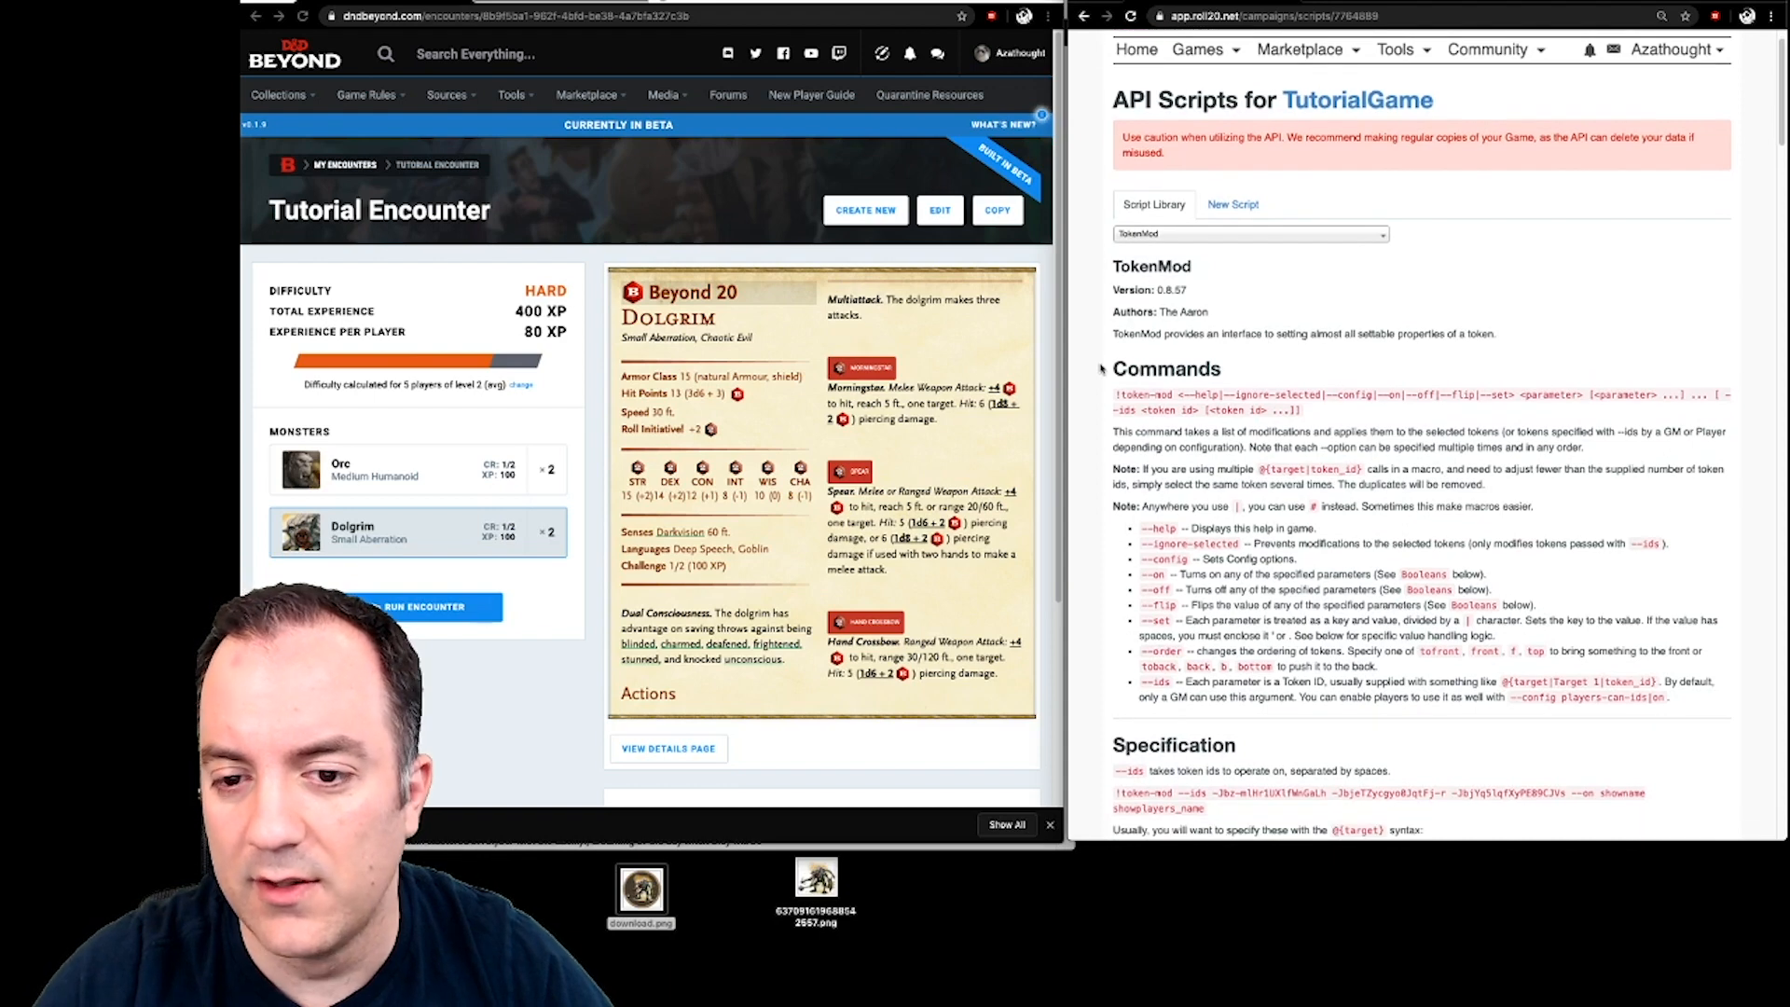
scroll(1101, 369, down, 1)
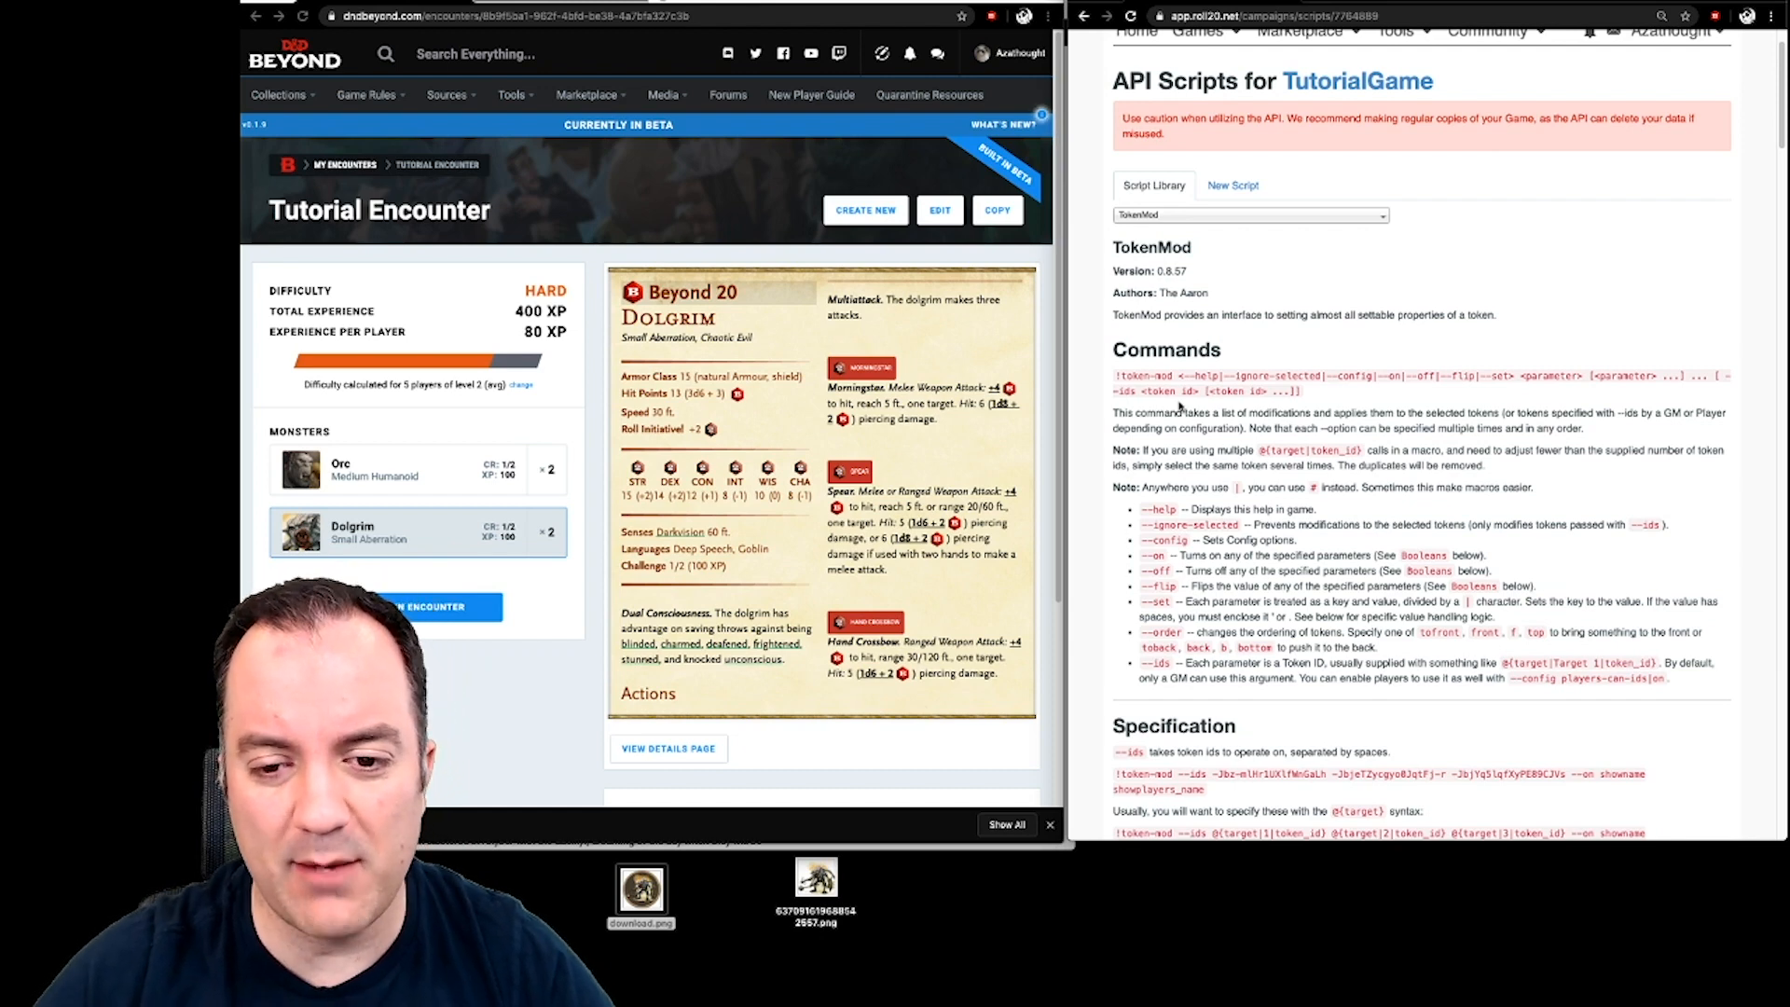
scroll(1161, 391, down, 1)
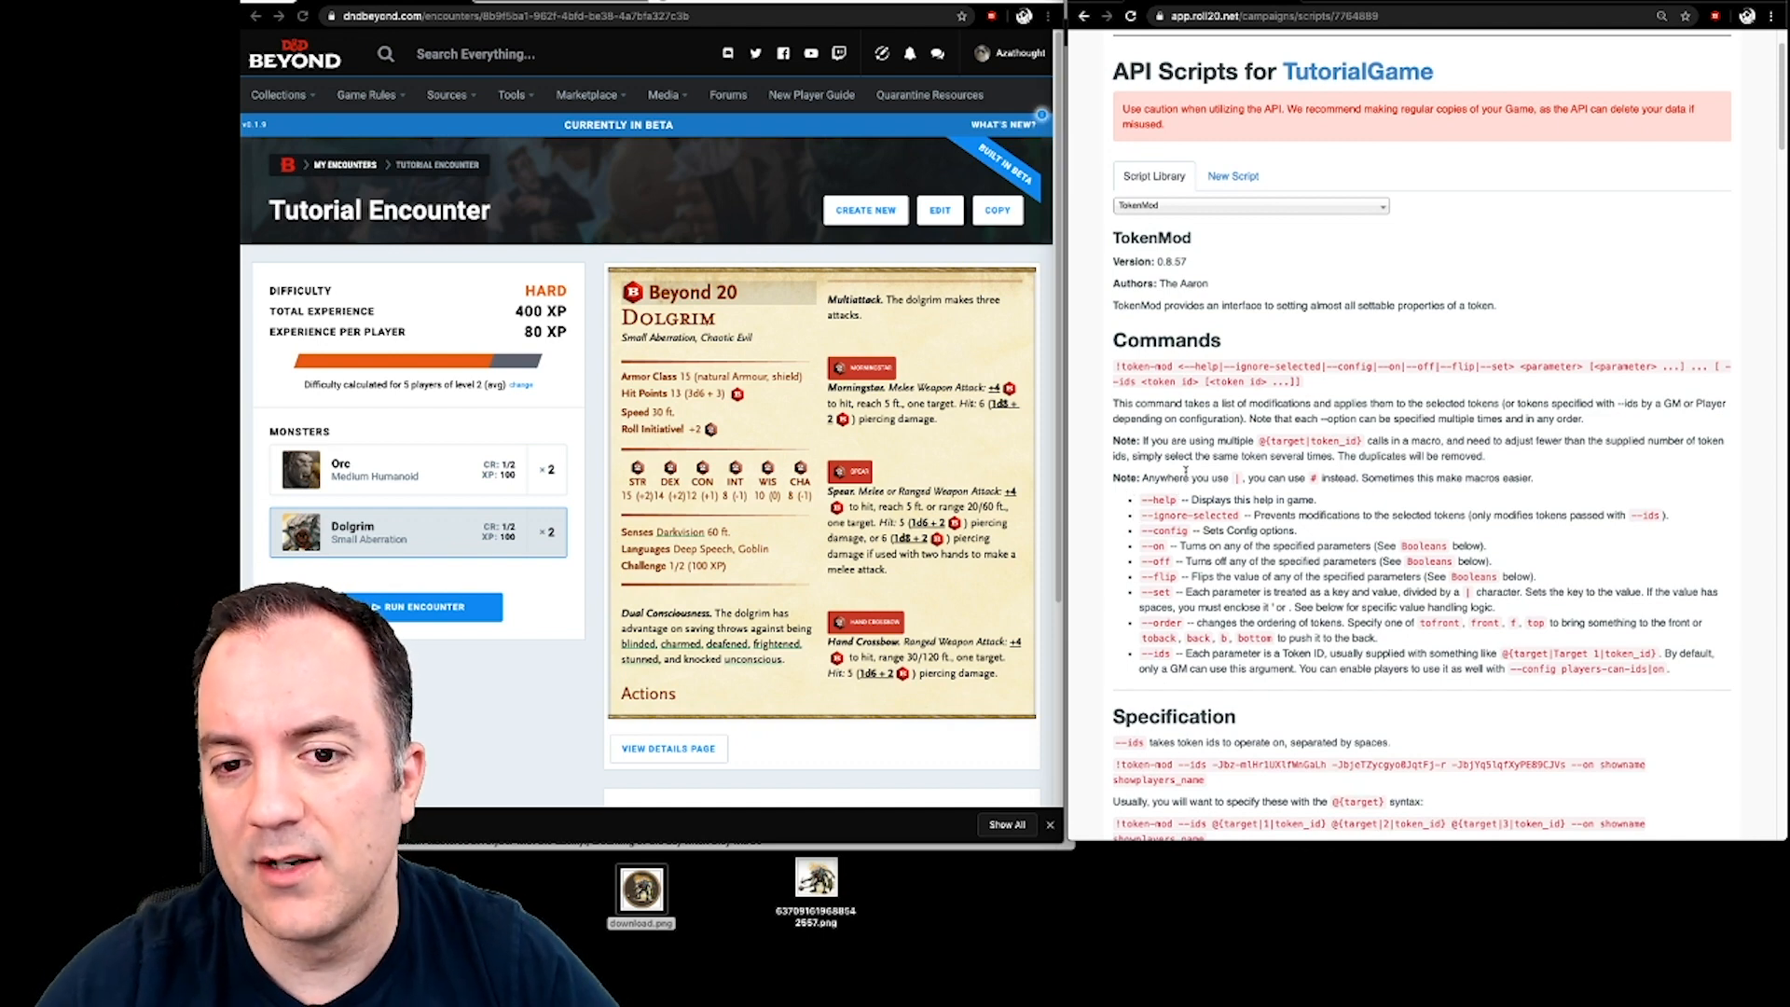
scroll(1185, 471, down, 20)
click(1155, 339)
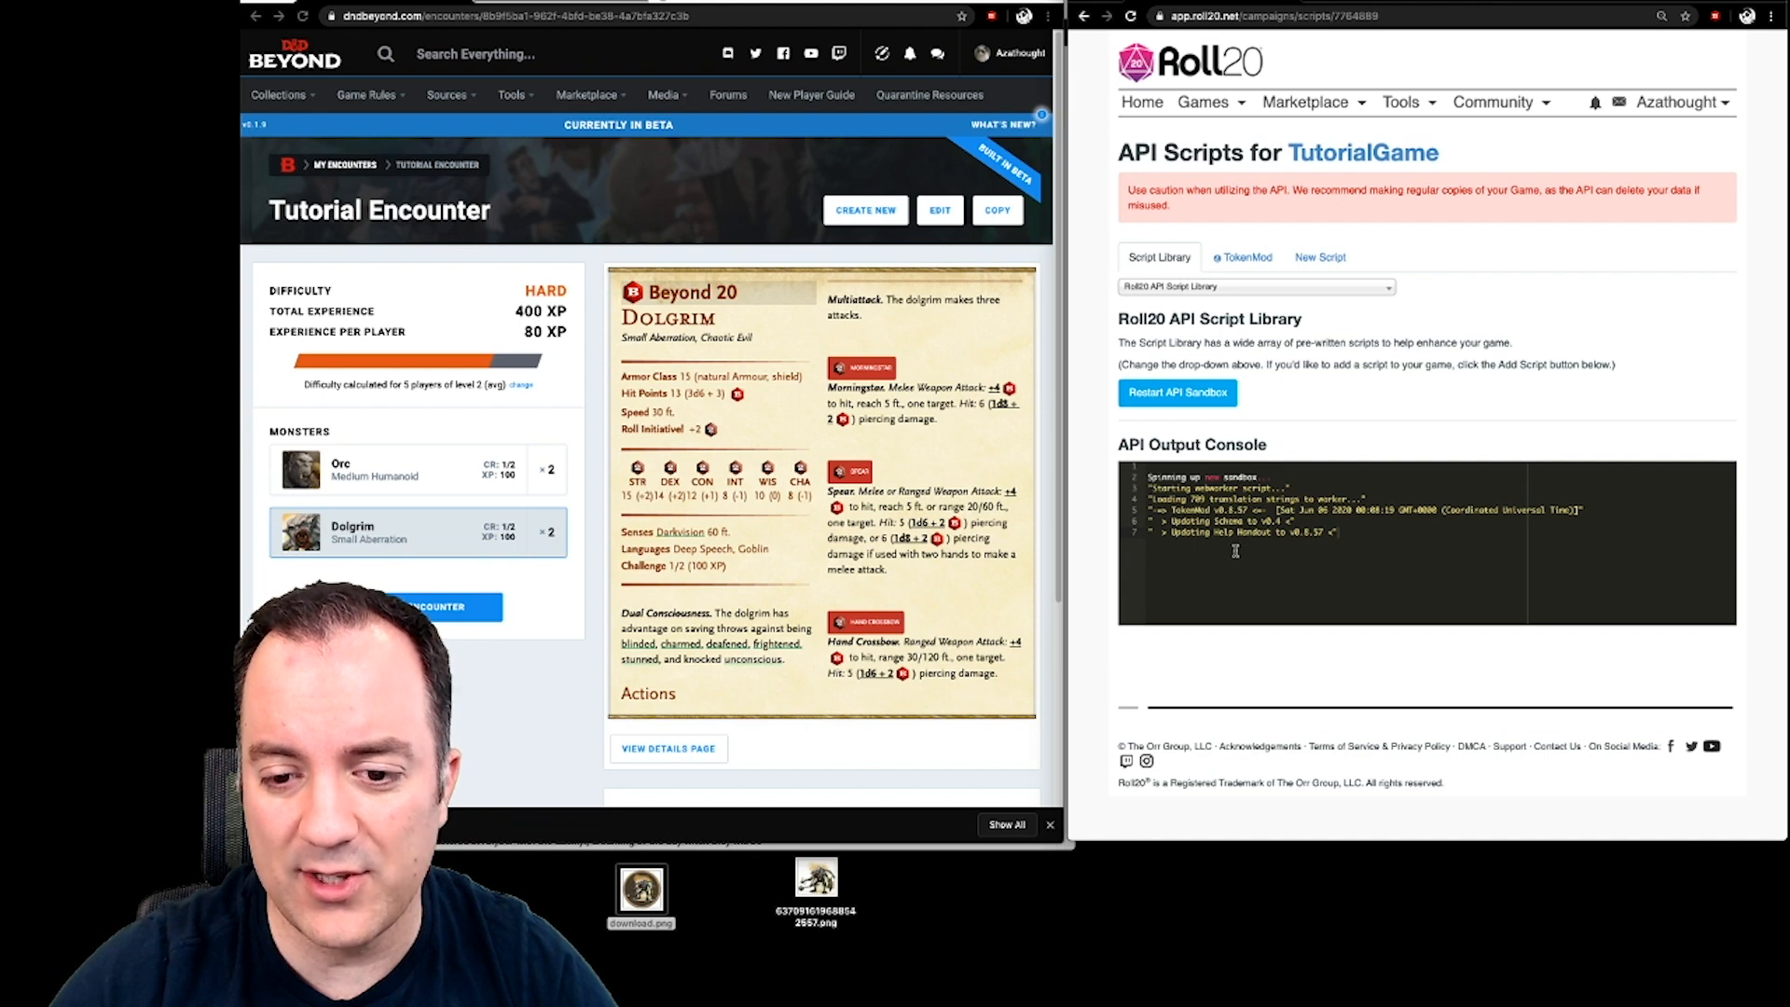
- Relaunch TutorialGame and show the set-status ability of the Major MACROs character in the macro bar
click(1361, 155)
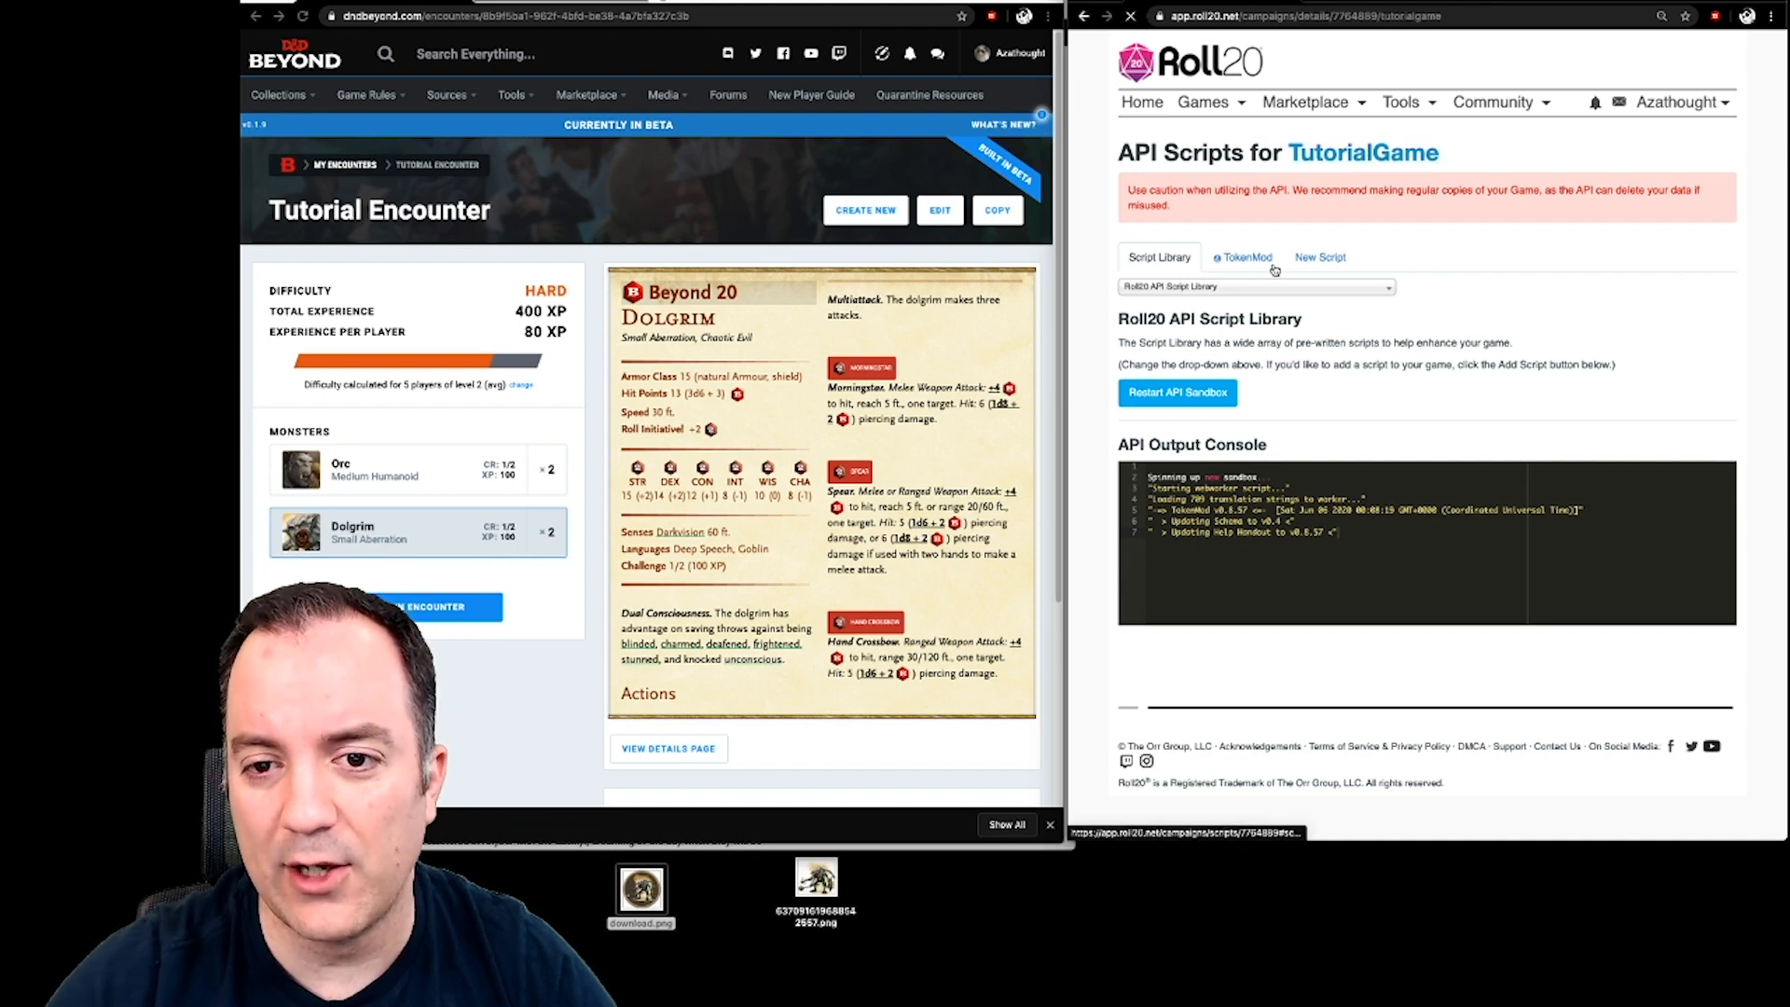
click(1185, 345)
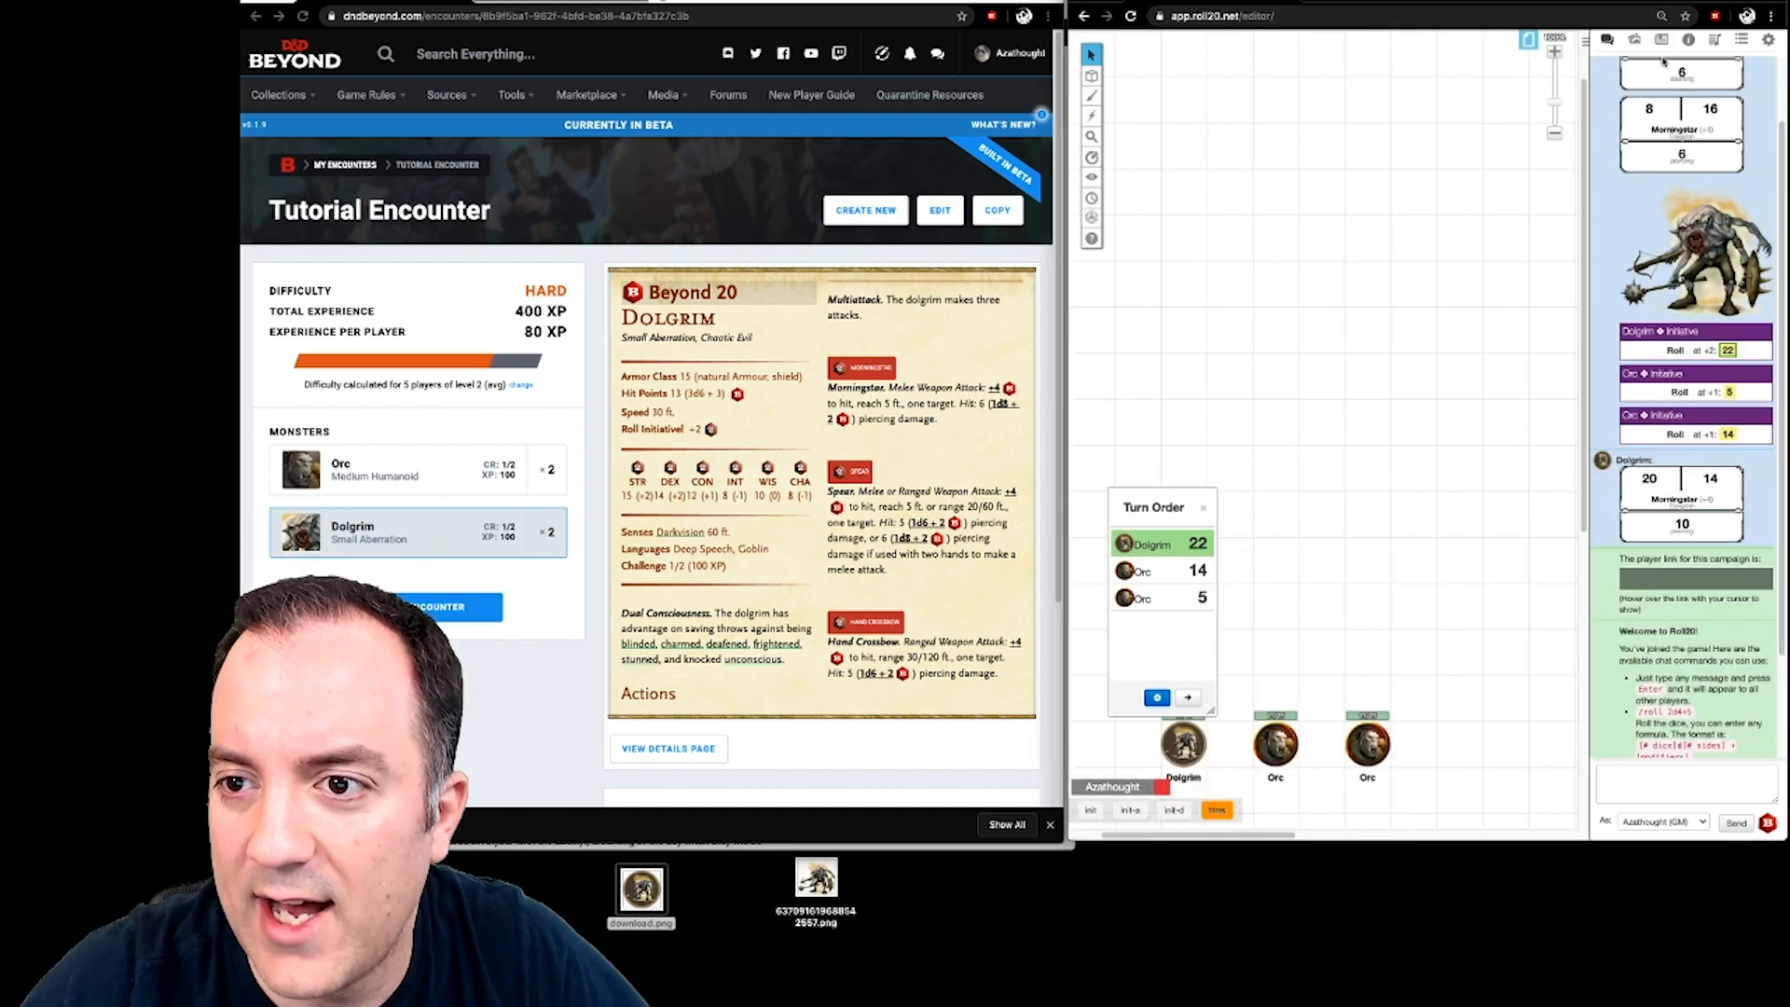
click(1663, 41)
click(1665, 227)
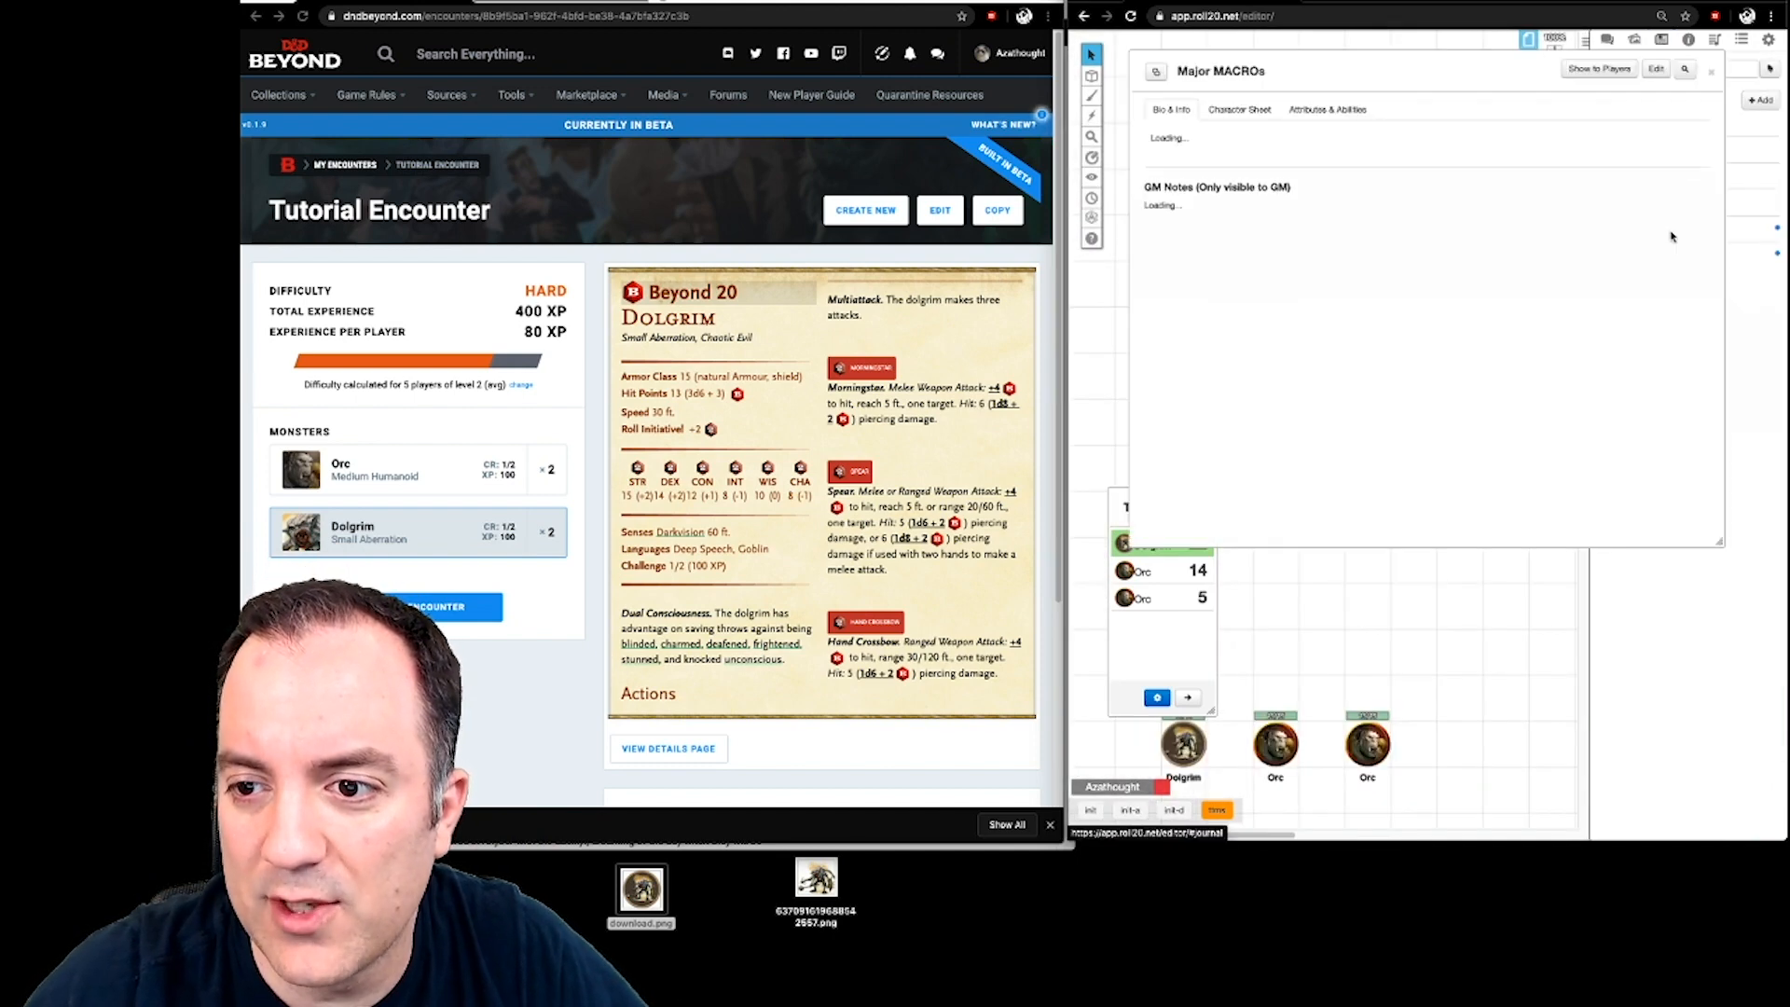
click(1322, 110)
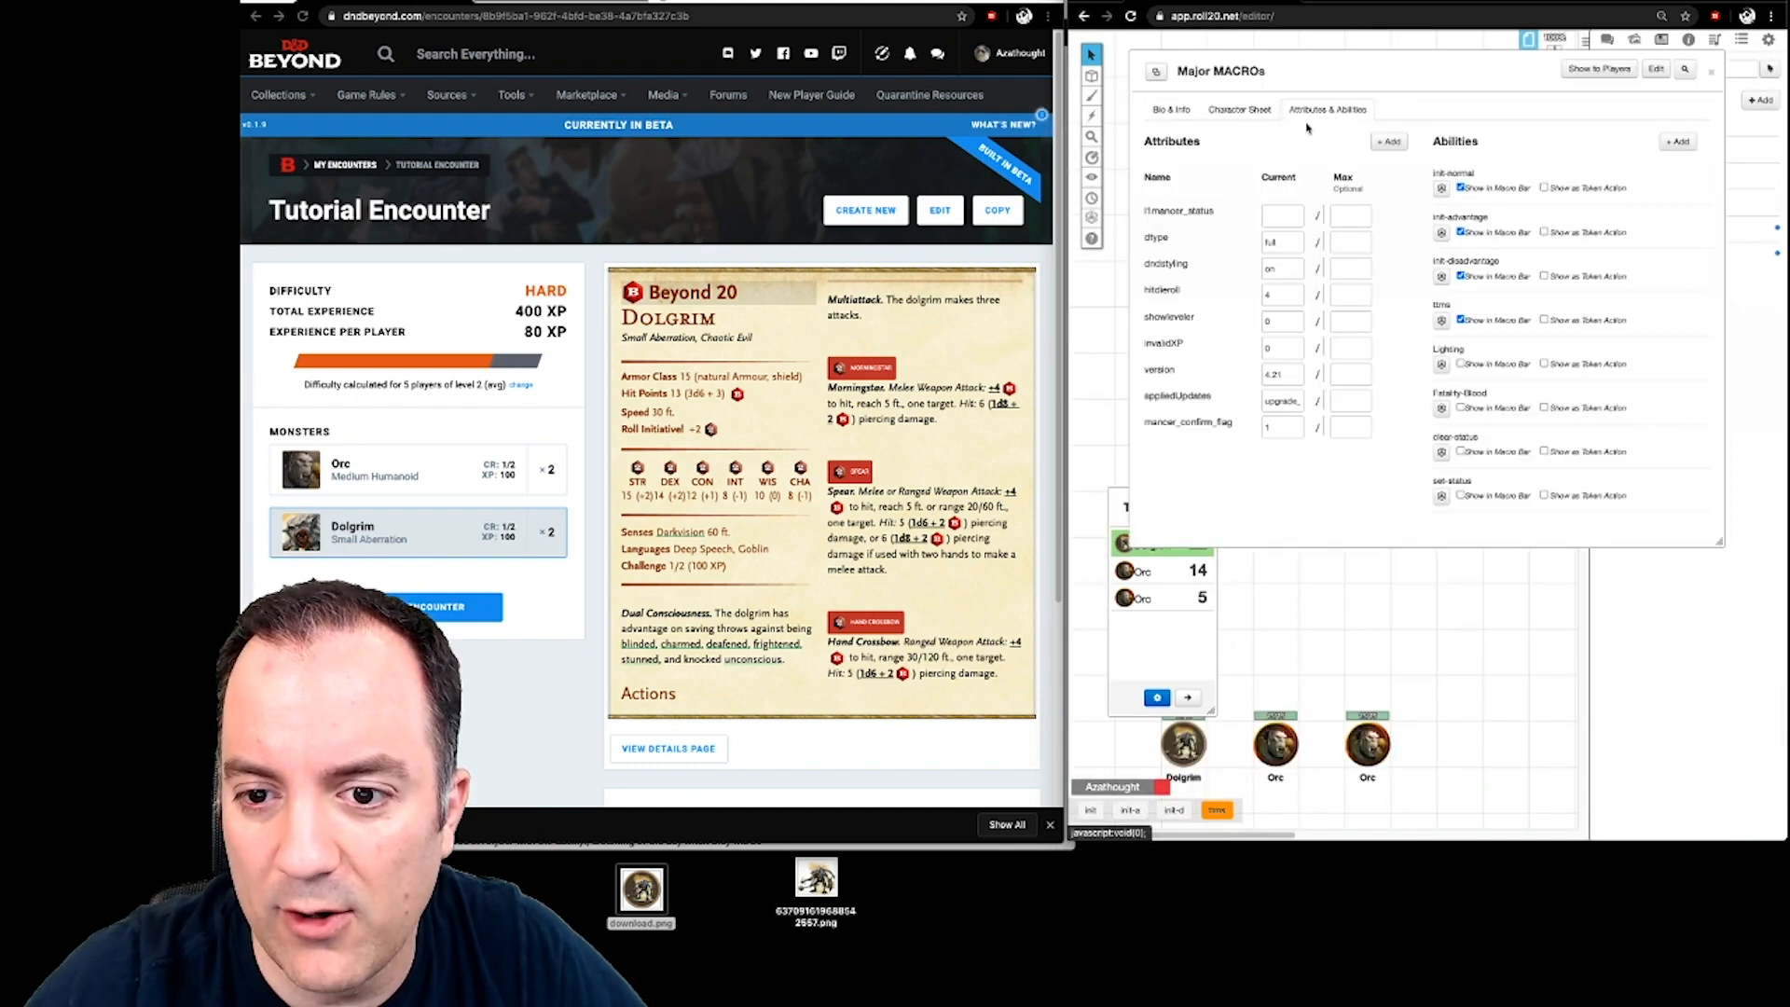
click(1461, 496)
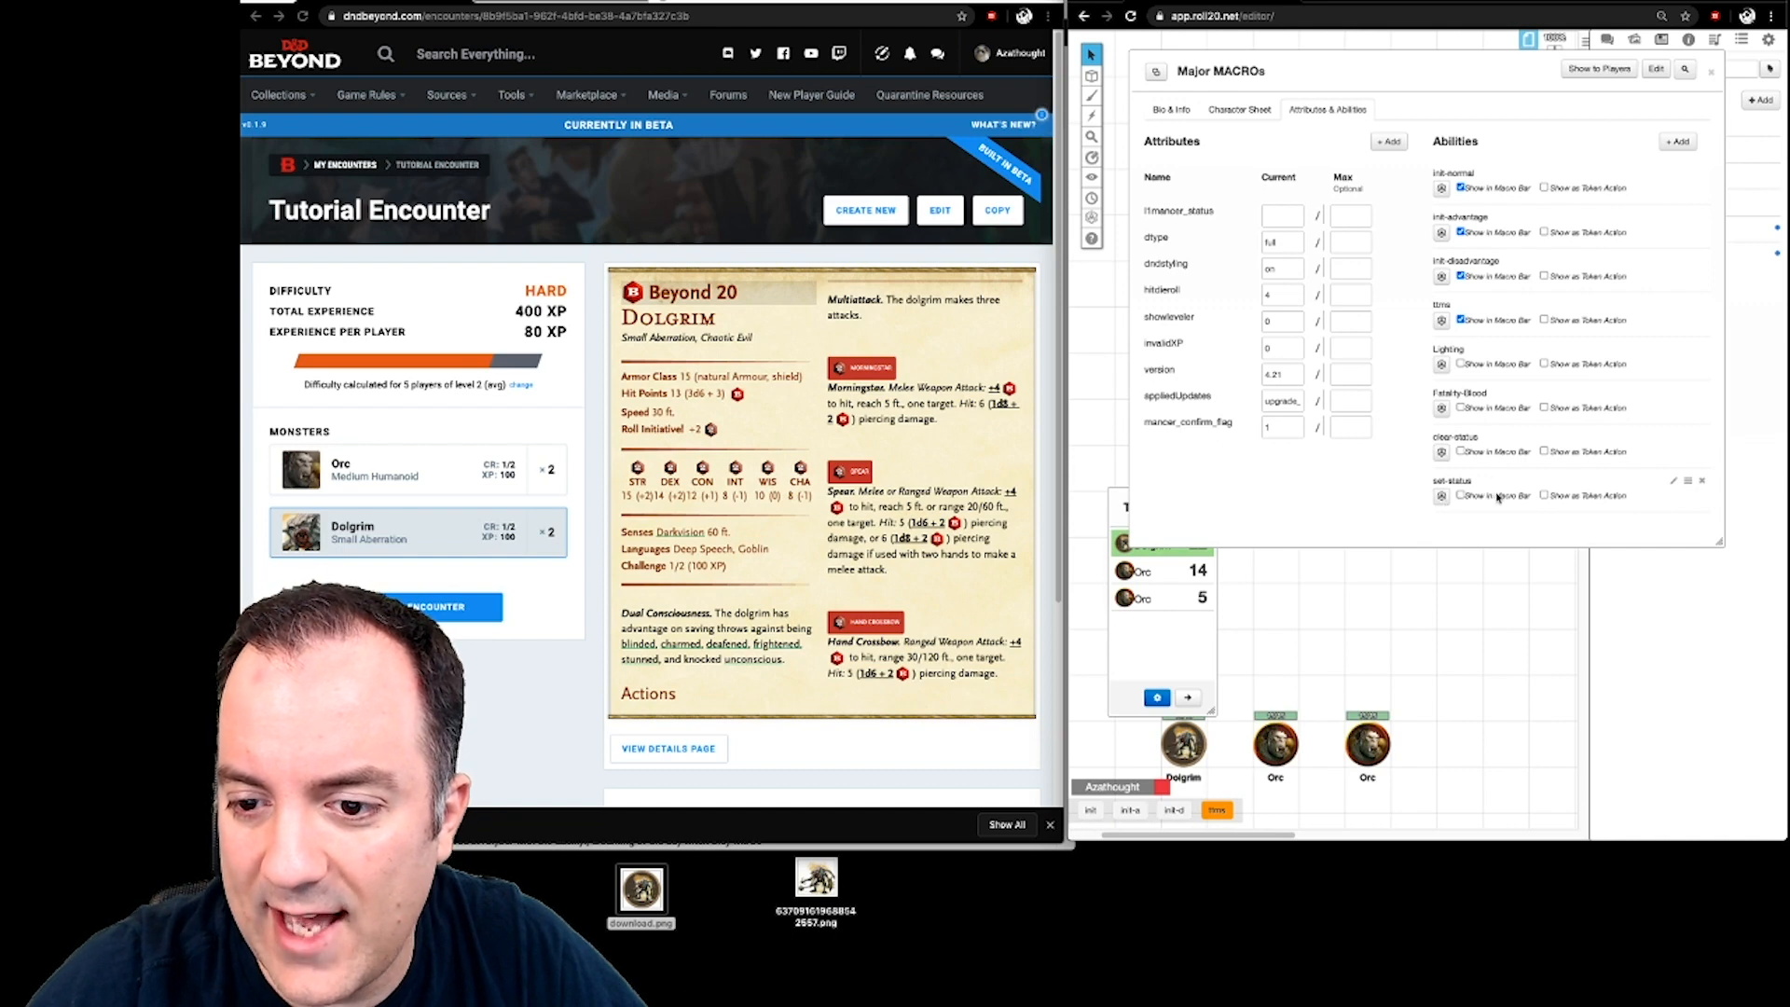
click(1711, 72)
- Rename the new macro bar entry to set-status
right_click(1301, 810)
click(1310, 777)
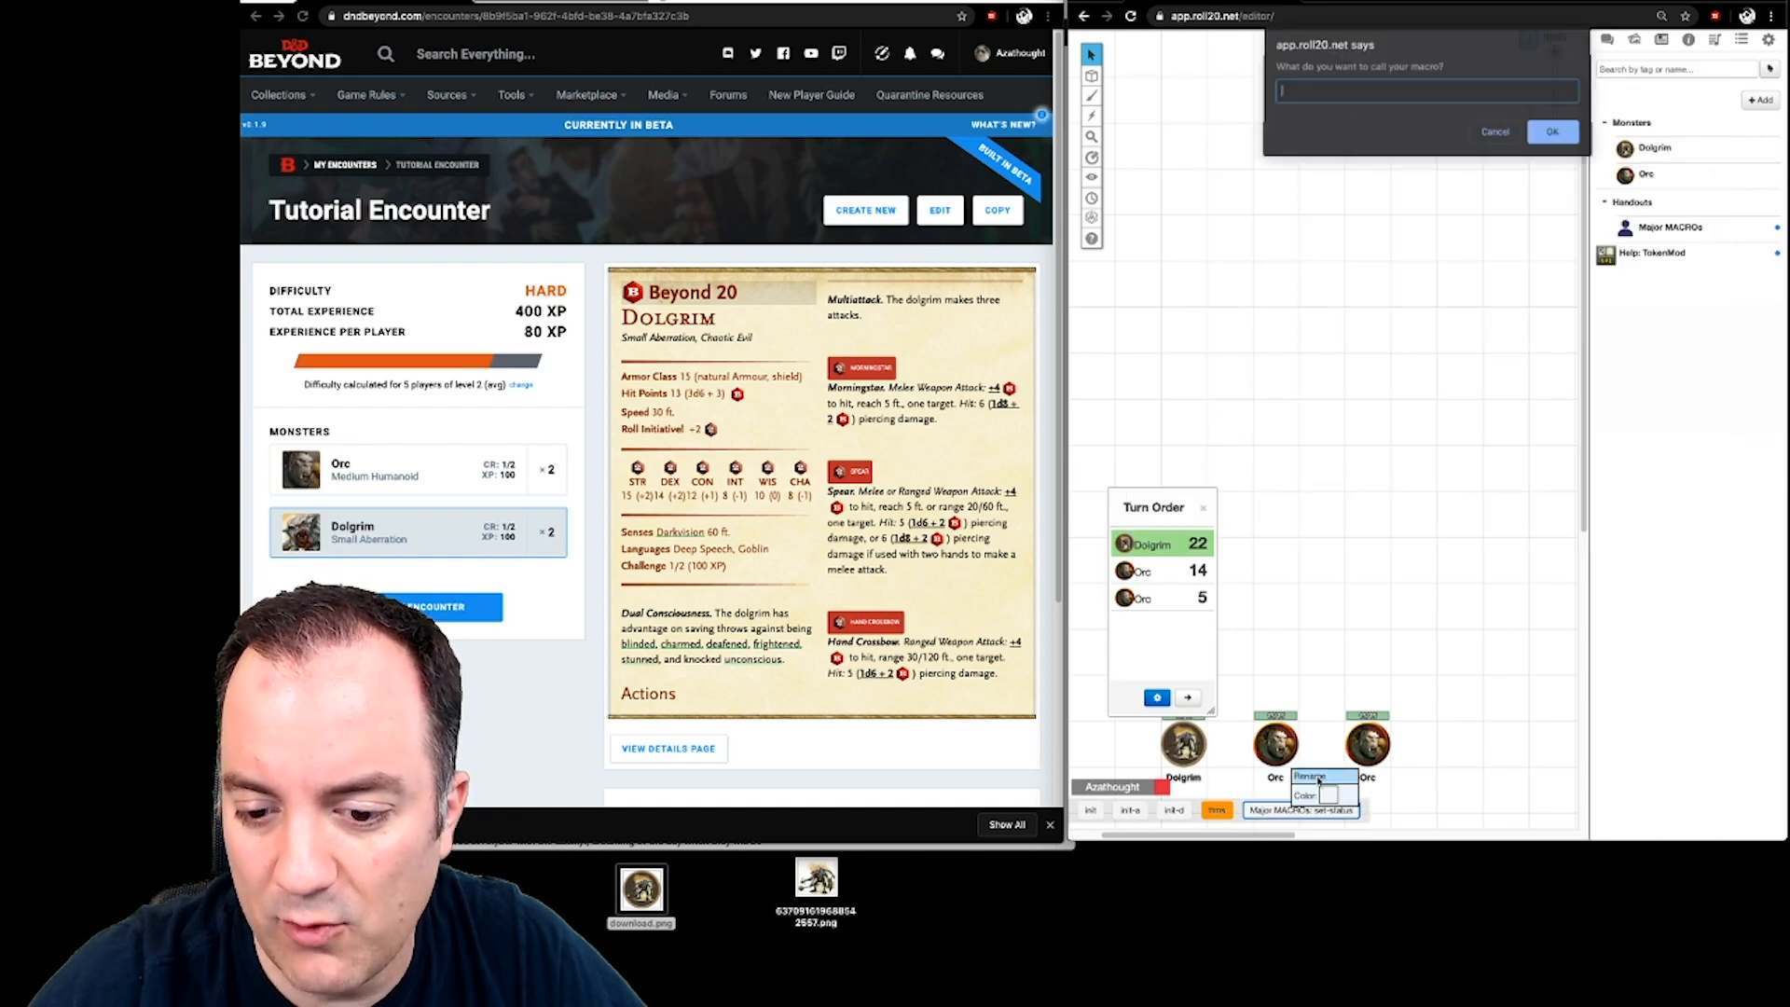
text(set-status)
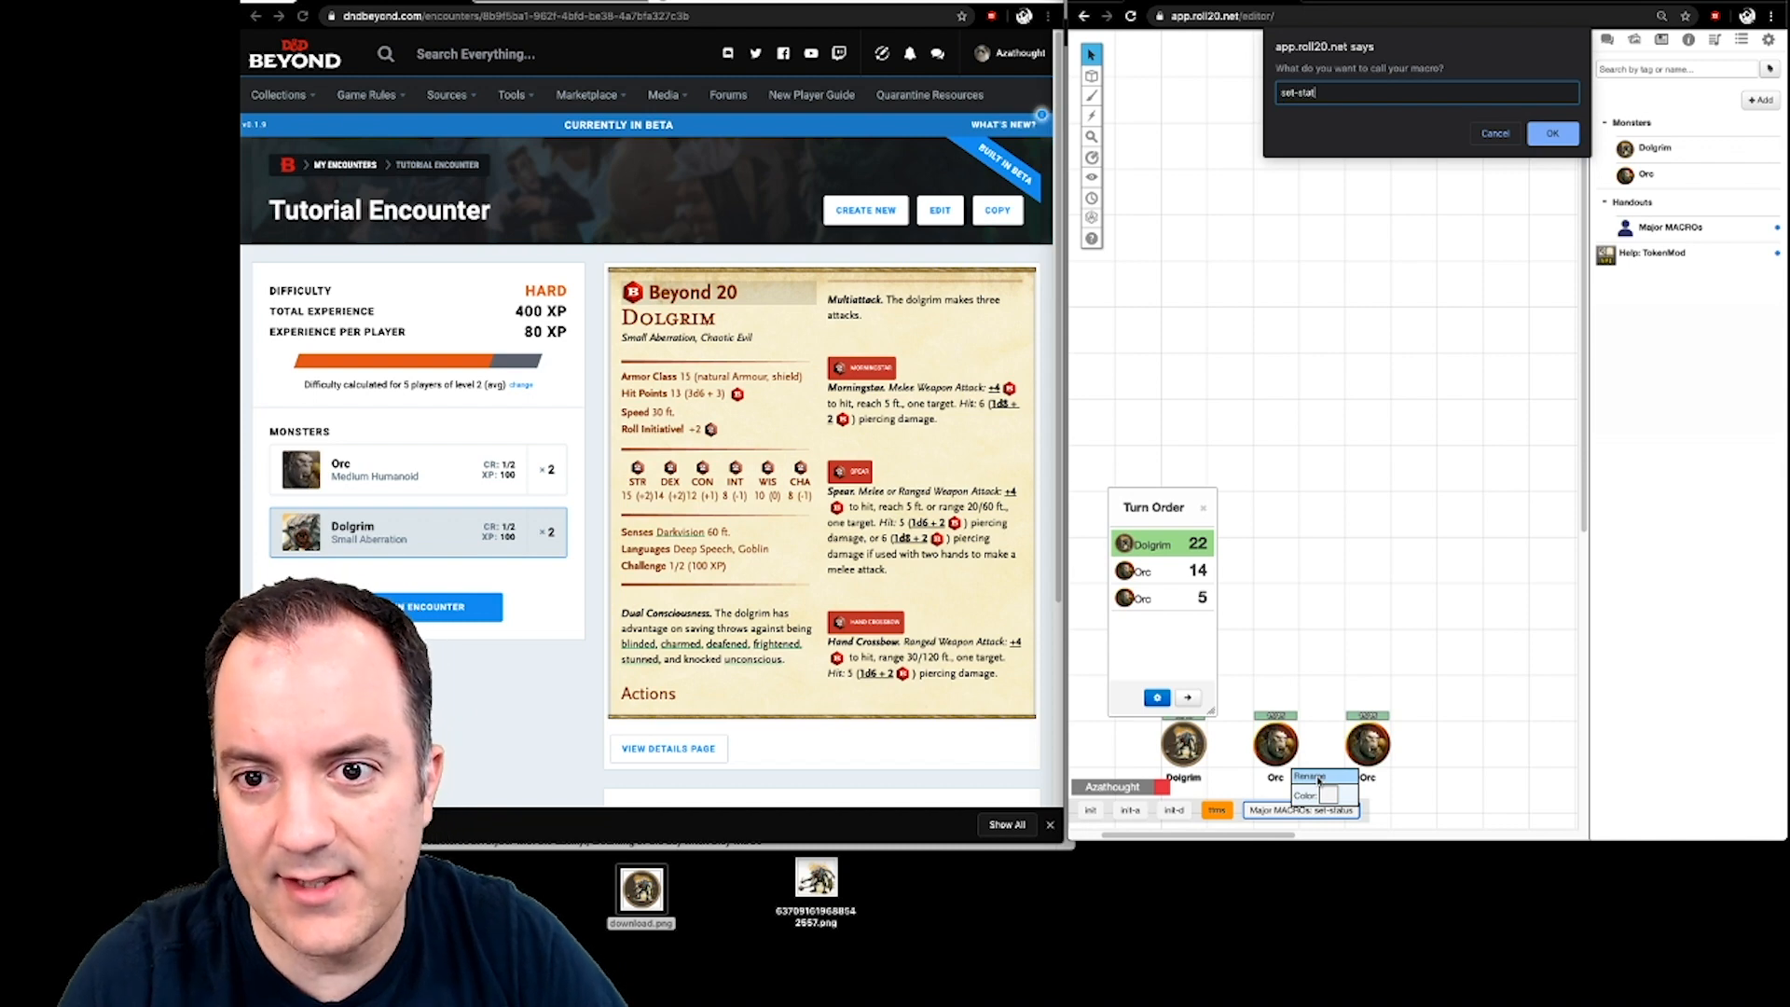
key(Return)
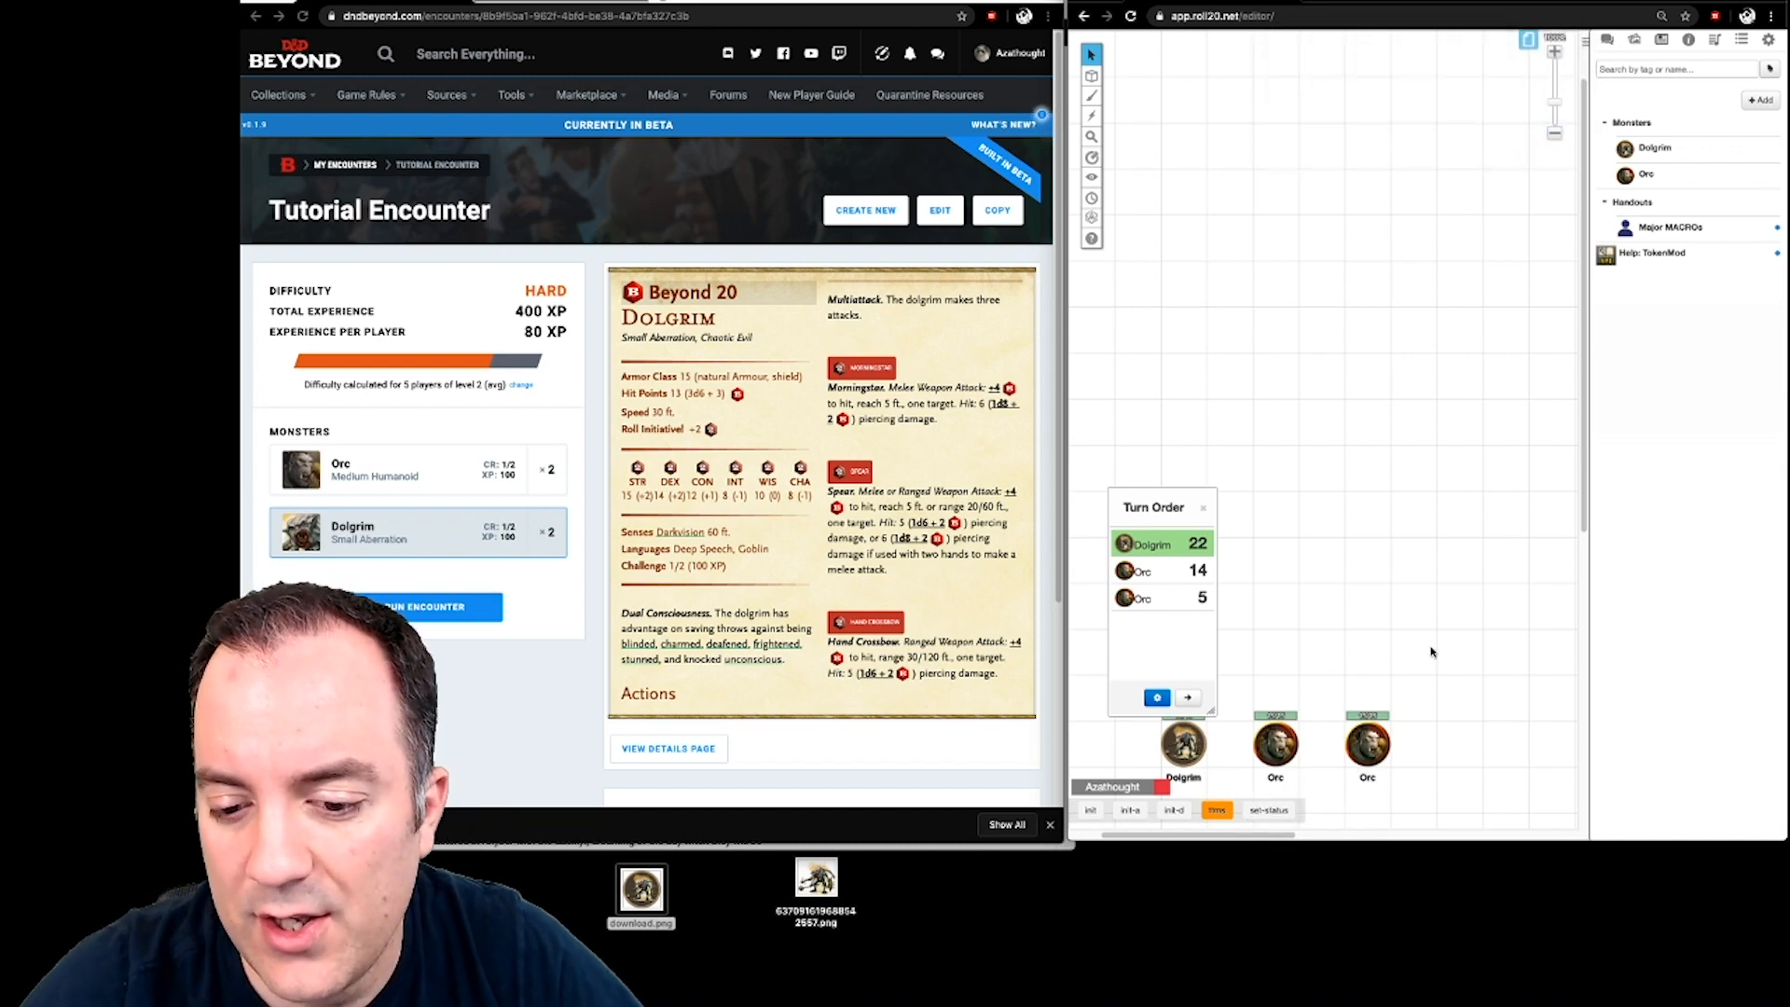
- Move the first Orc token up one square and the second Orc token one square to the left
drag(1276, 743, 1278, 653)
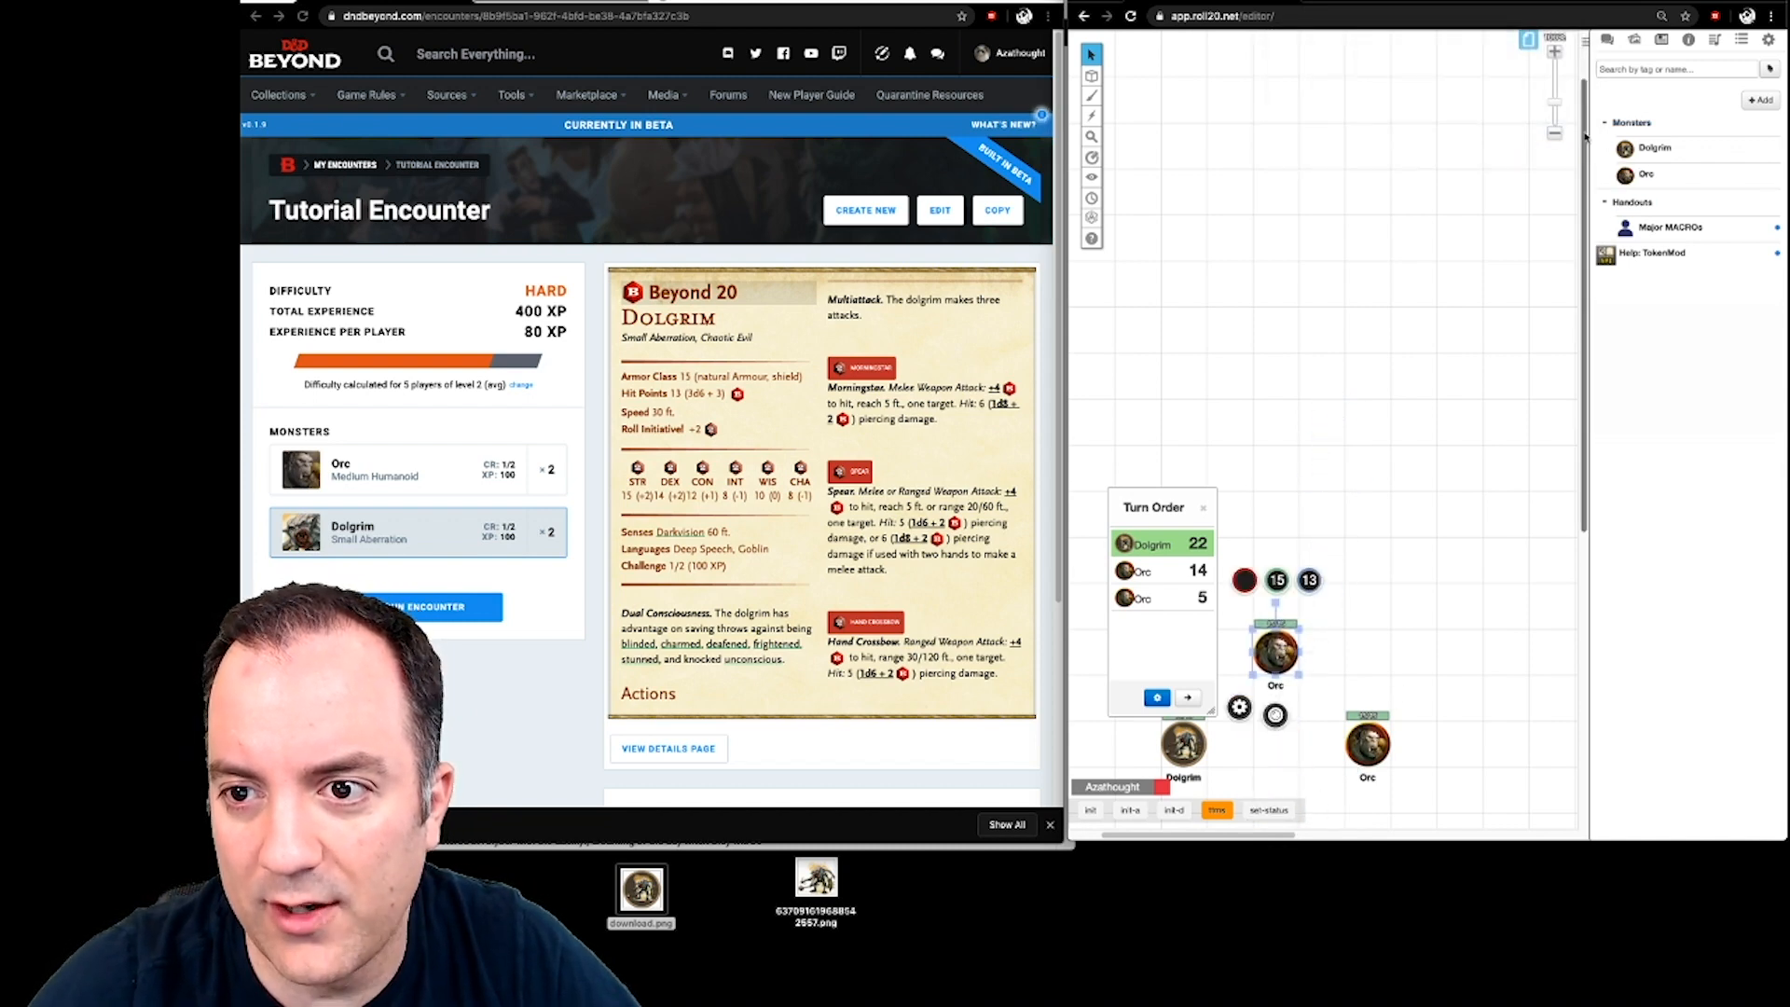
scroll(1352, 531, down, 4)
click(1555, 52)
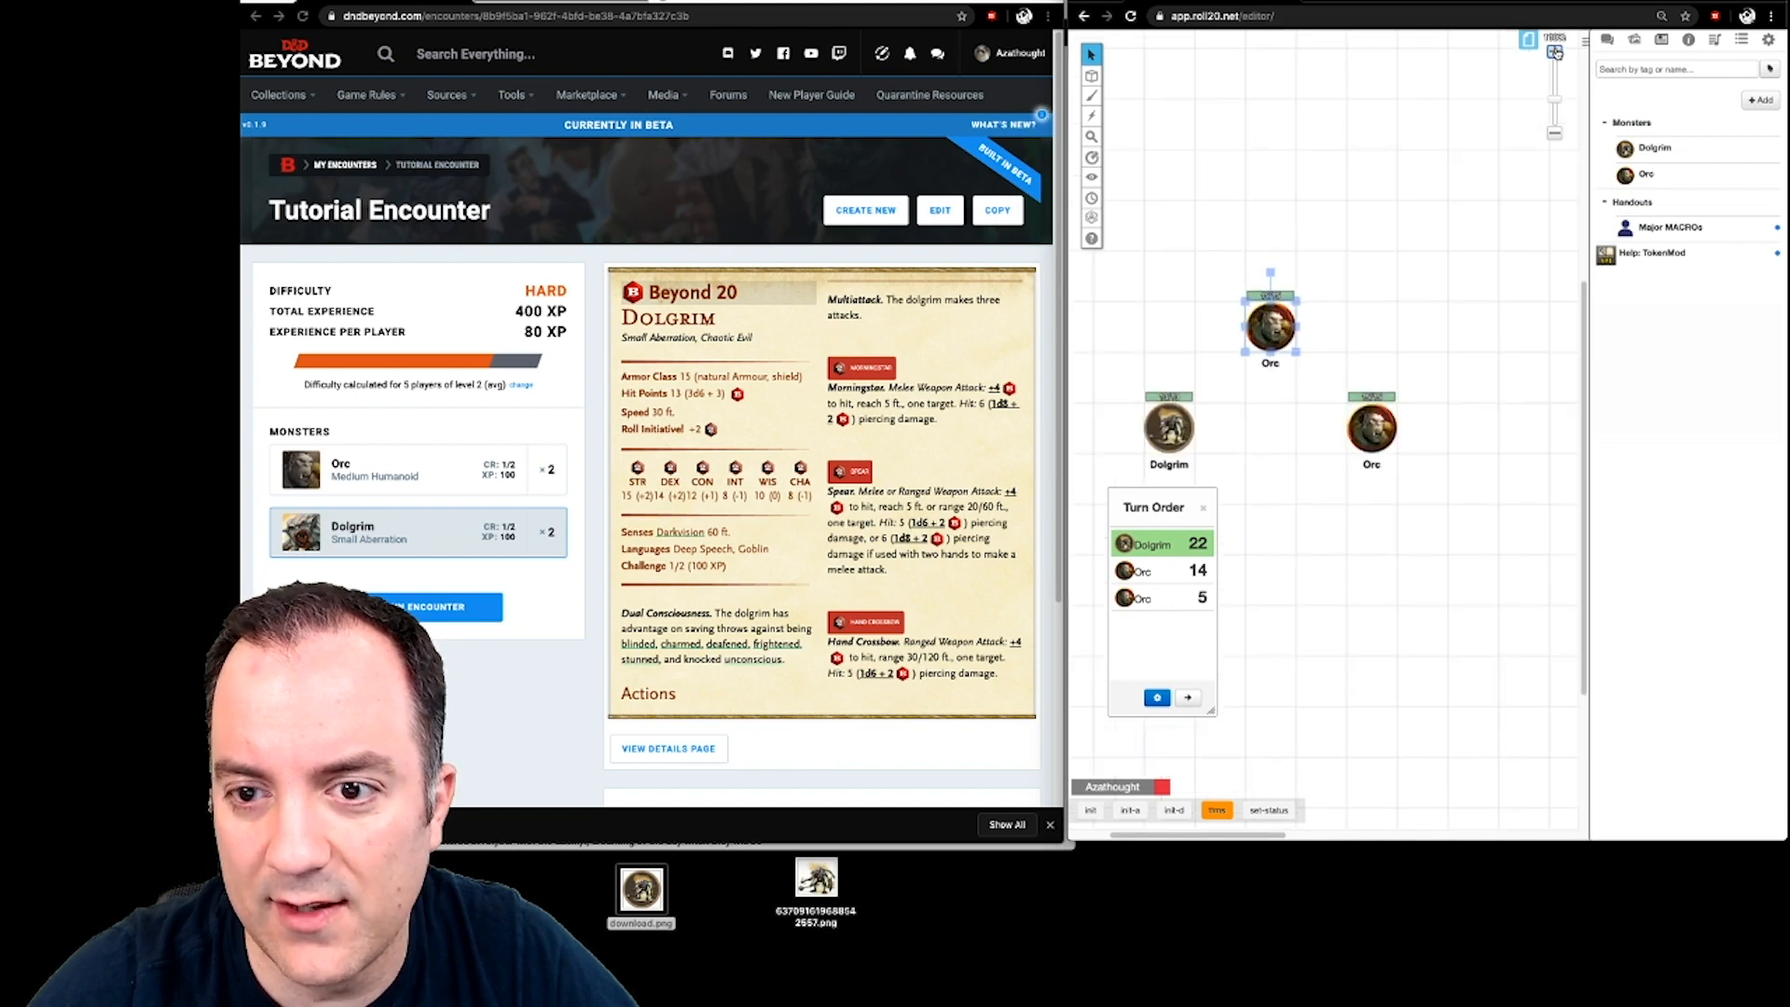
click(1555, 52)
click(1555, 52)
click(1555, 52)
click(1556, 52)
click(1555, 52)
click(1556, 52)
click(1555, 52)
click(1555, 52)
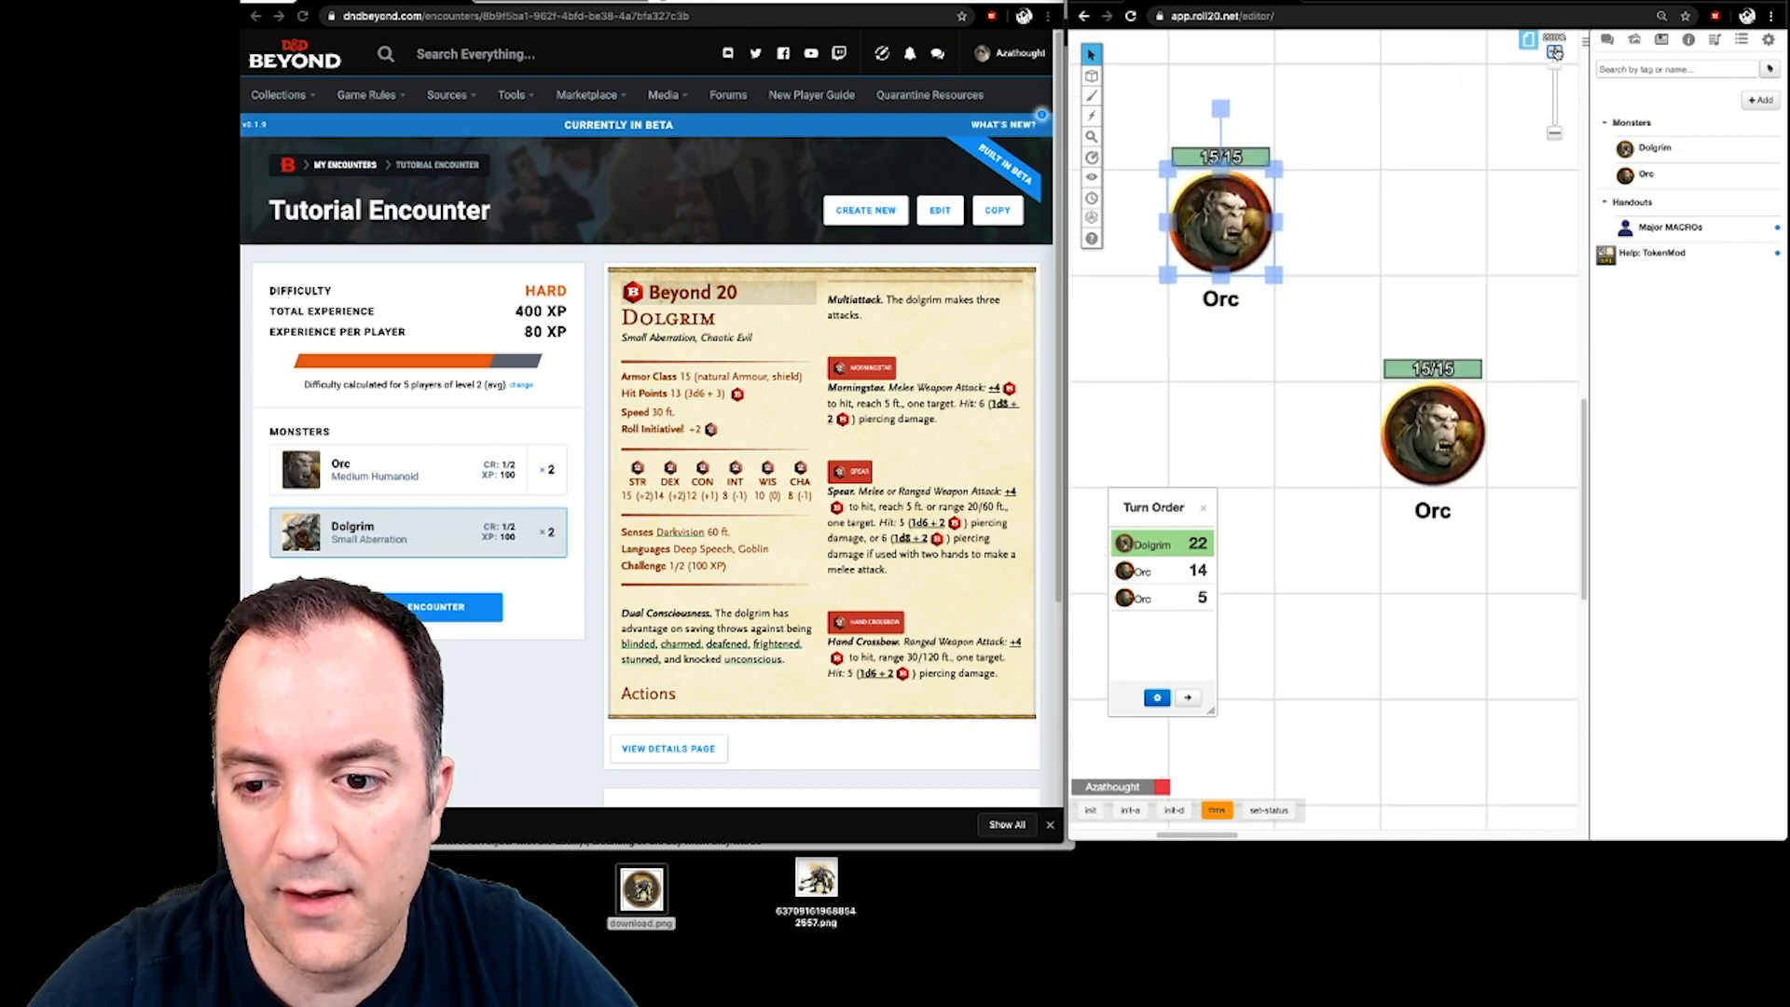
drag(1429, 453, 1322, 452)
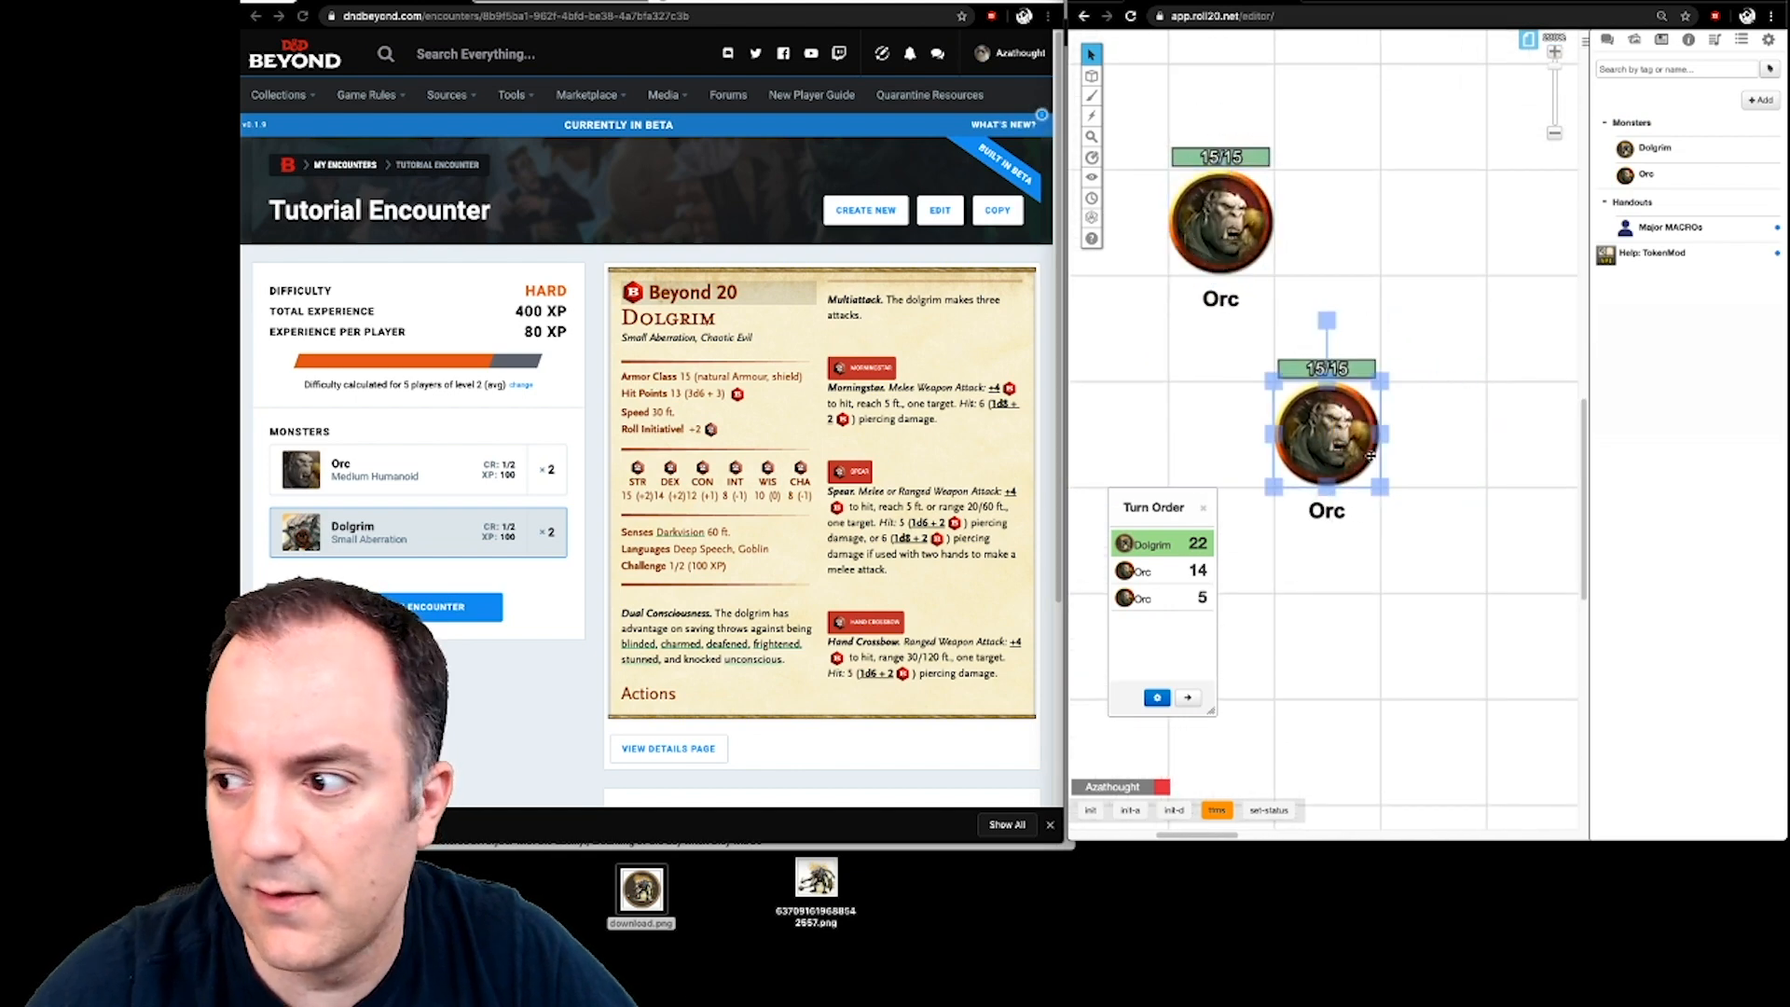
click(1555, 53)
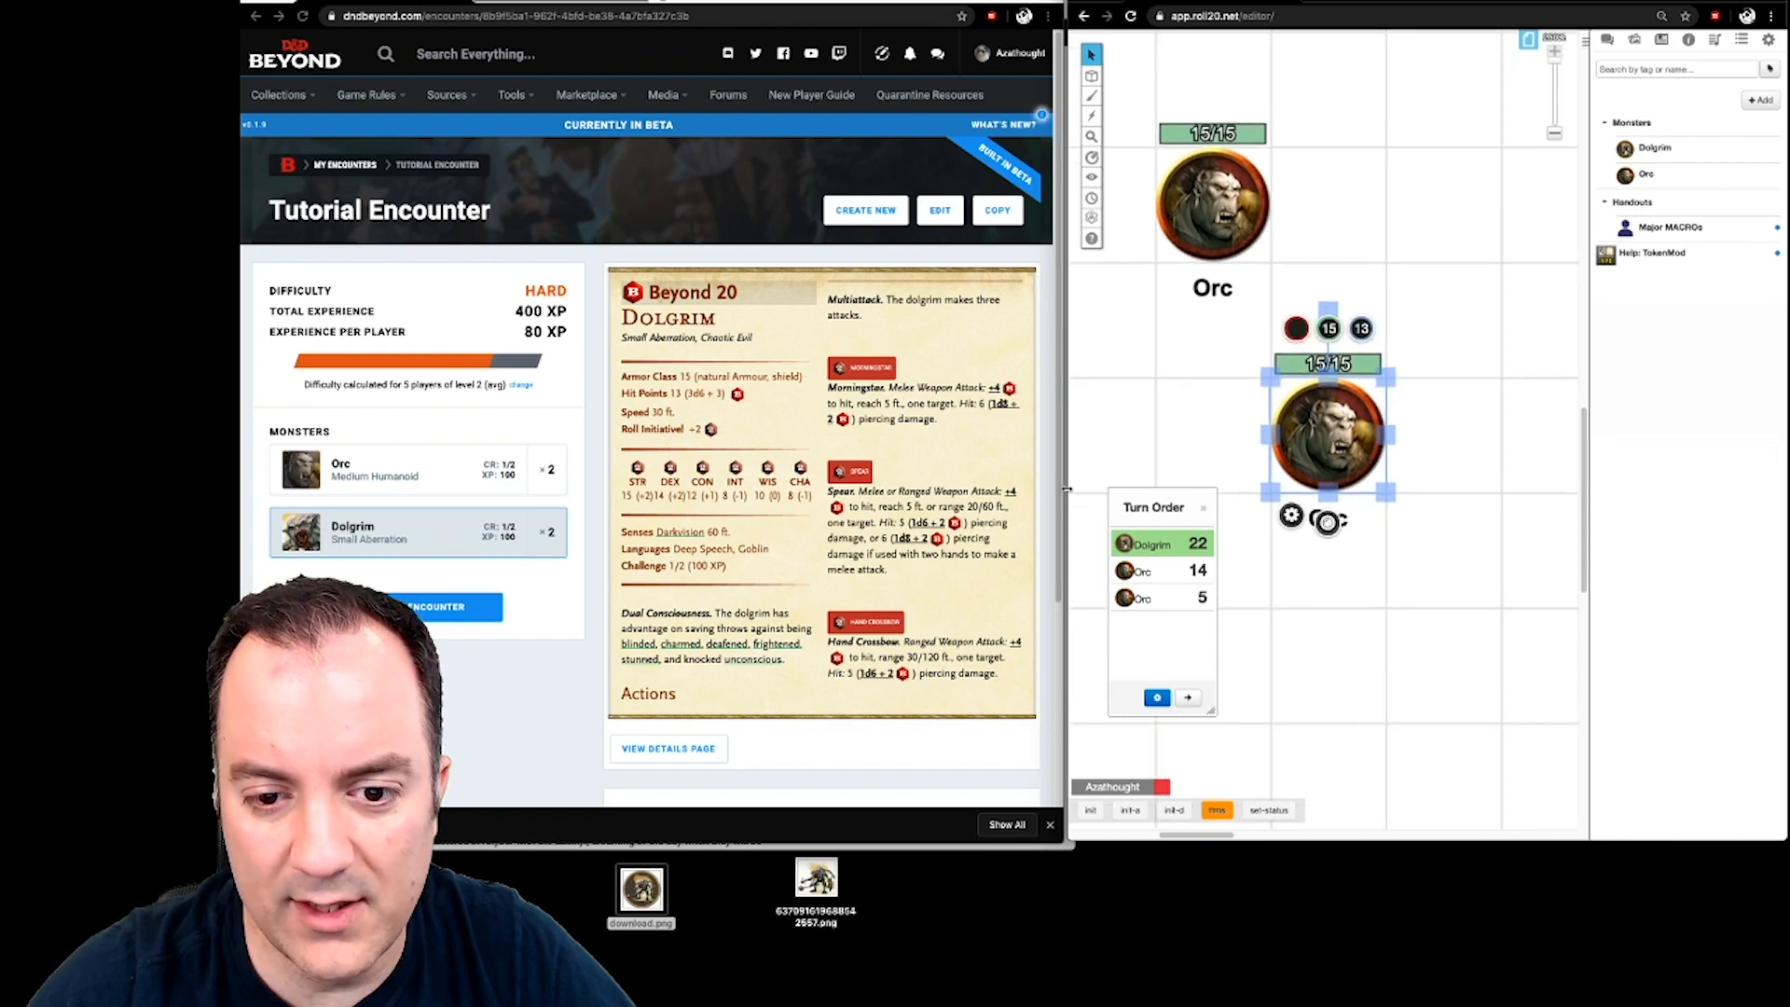
- Widen and enlarge the Roll20 browser view, and move the Turn Order window clear of the macro bar
drag(1068, 490, 473, 541)
key(ctrl+plus)
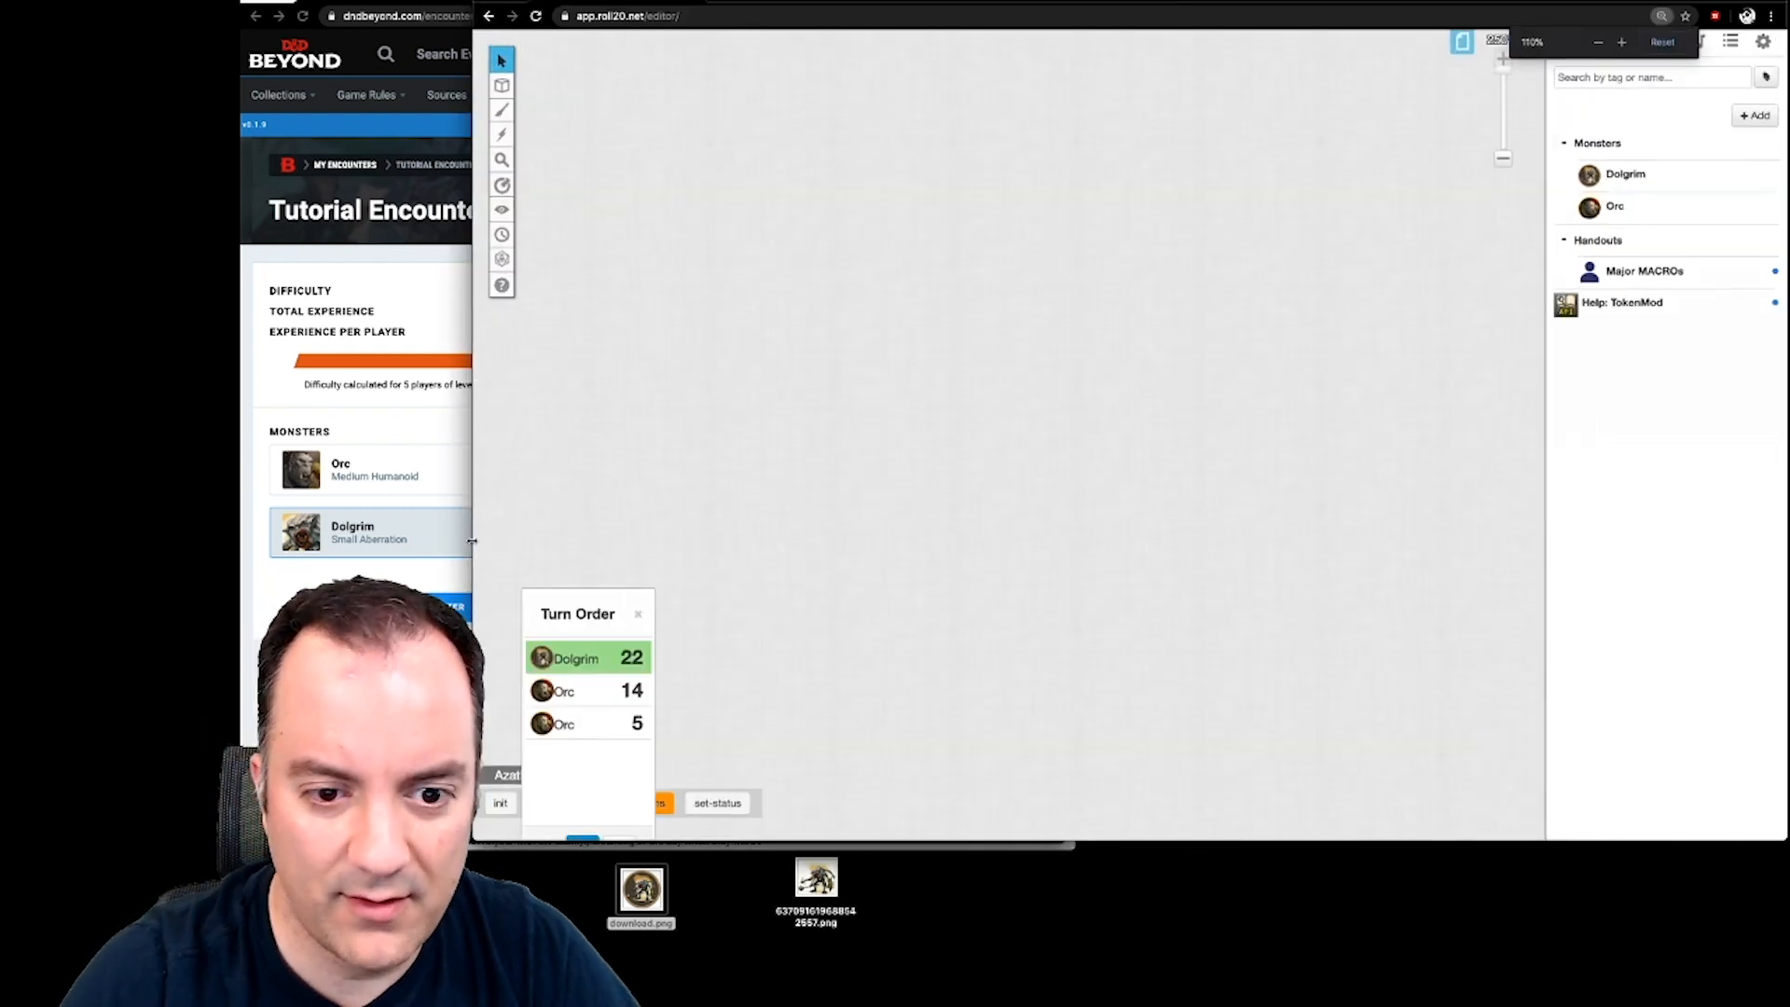
drag(641, 687, 693, 304)
- Run the set-status macro on the selected Orc token with the Stunned marker, and deselect the token
click(735, 798)
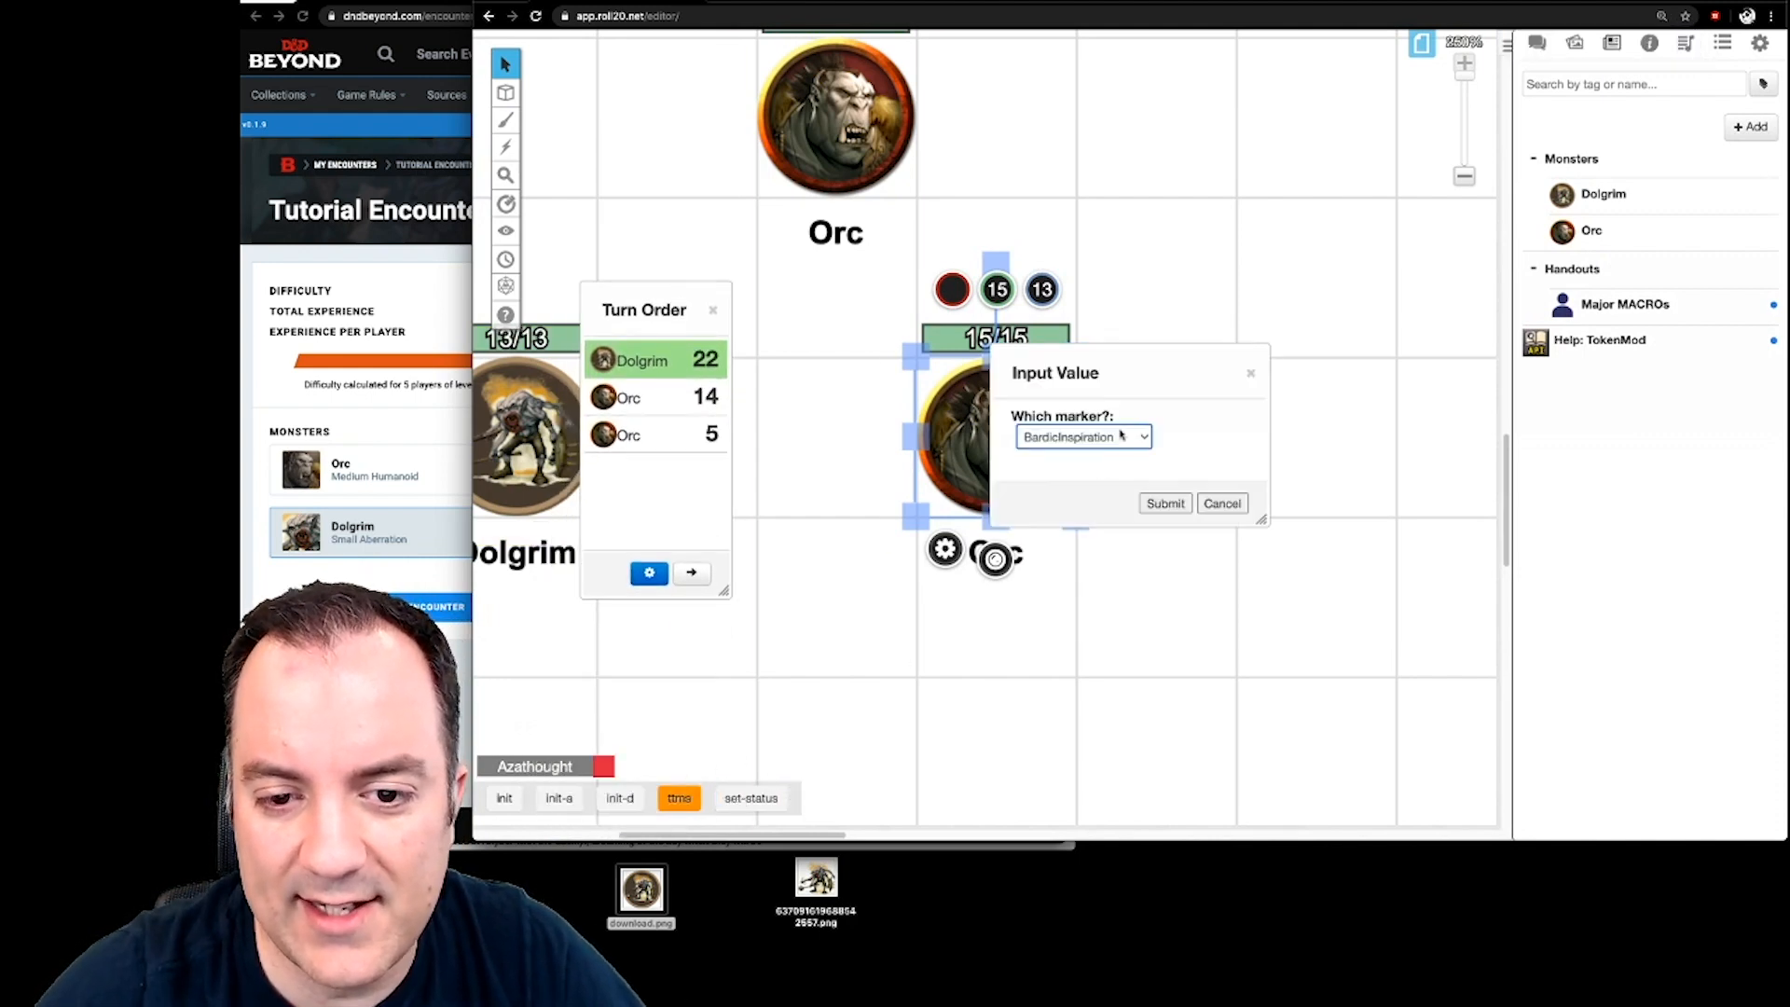
drag(1164, 353, 1301, 224)
click(1252, 303)
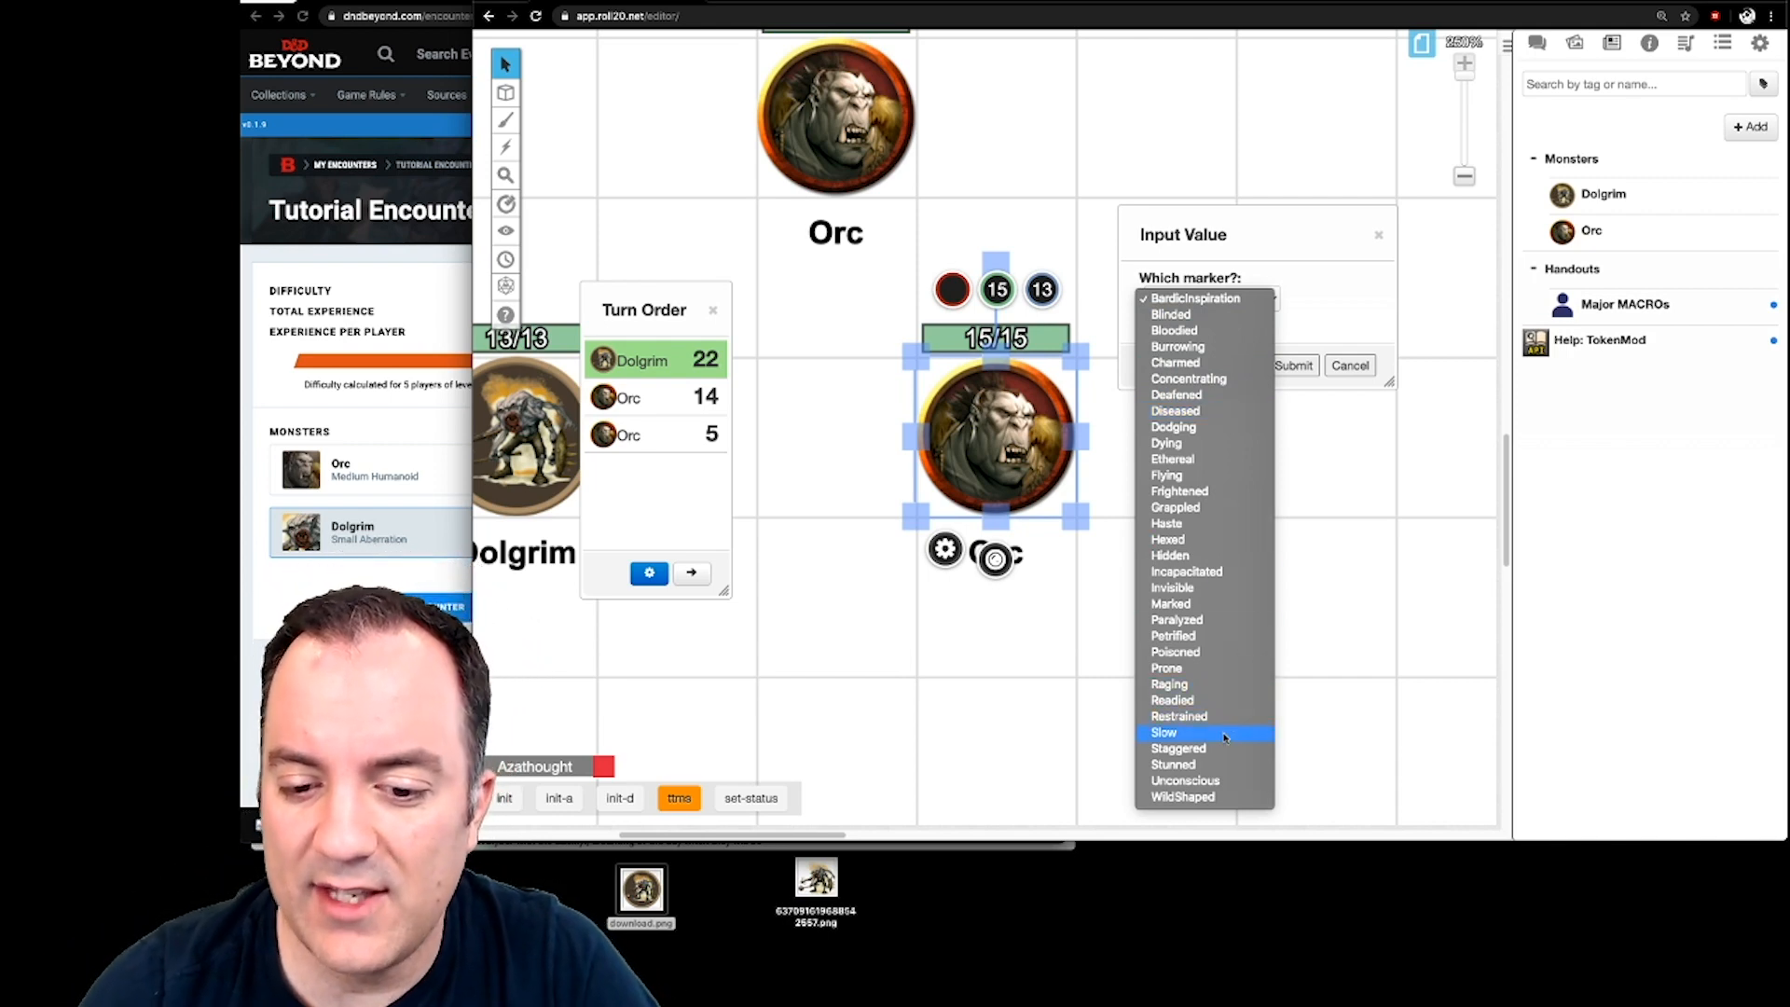
click(1221, 766)
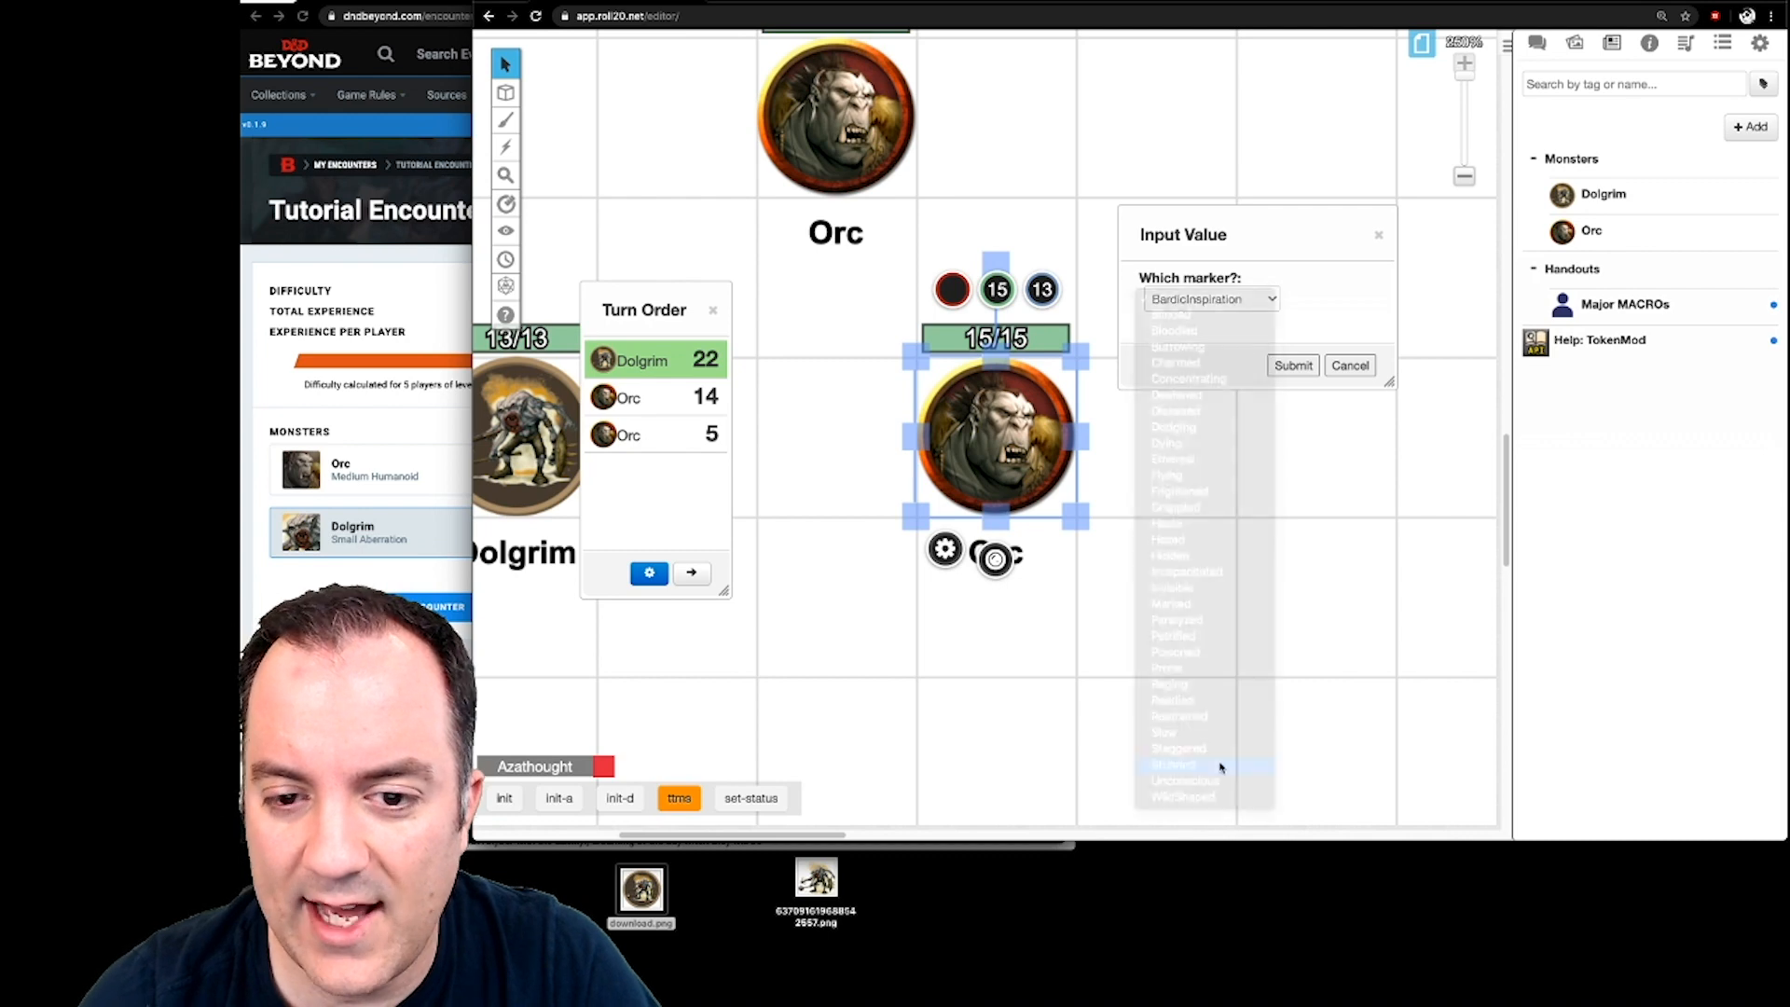
click(1293, 366)
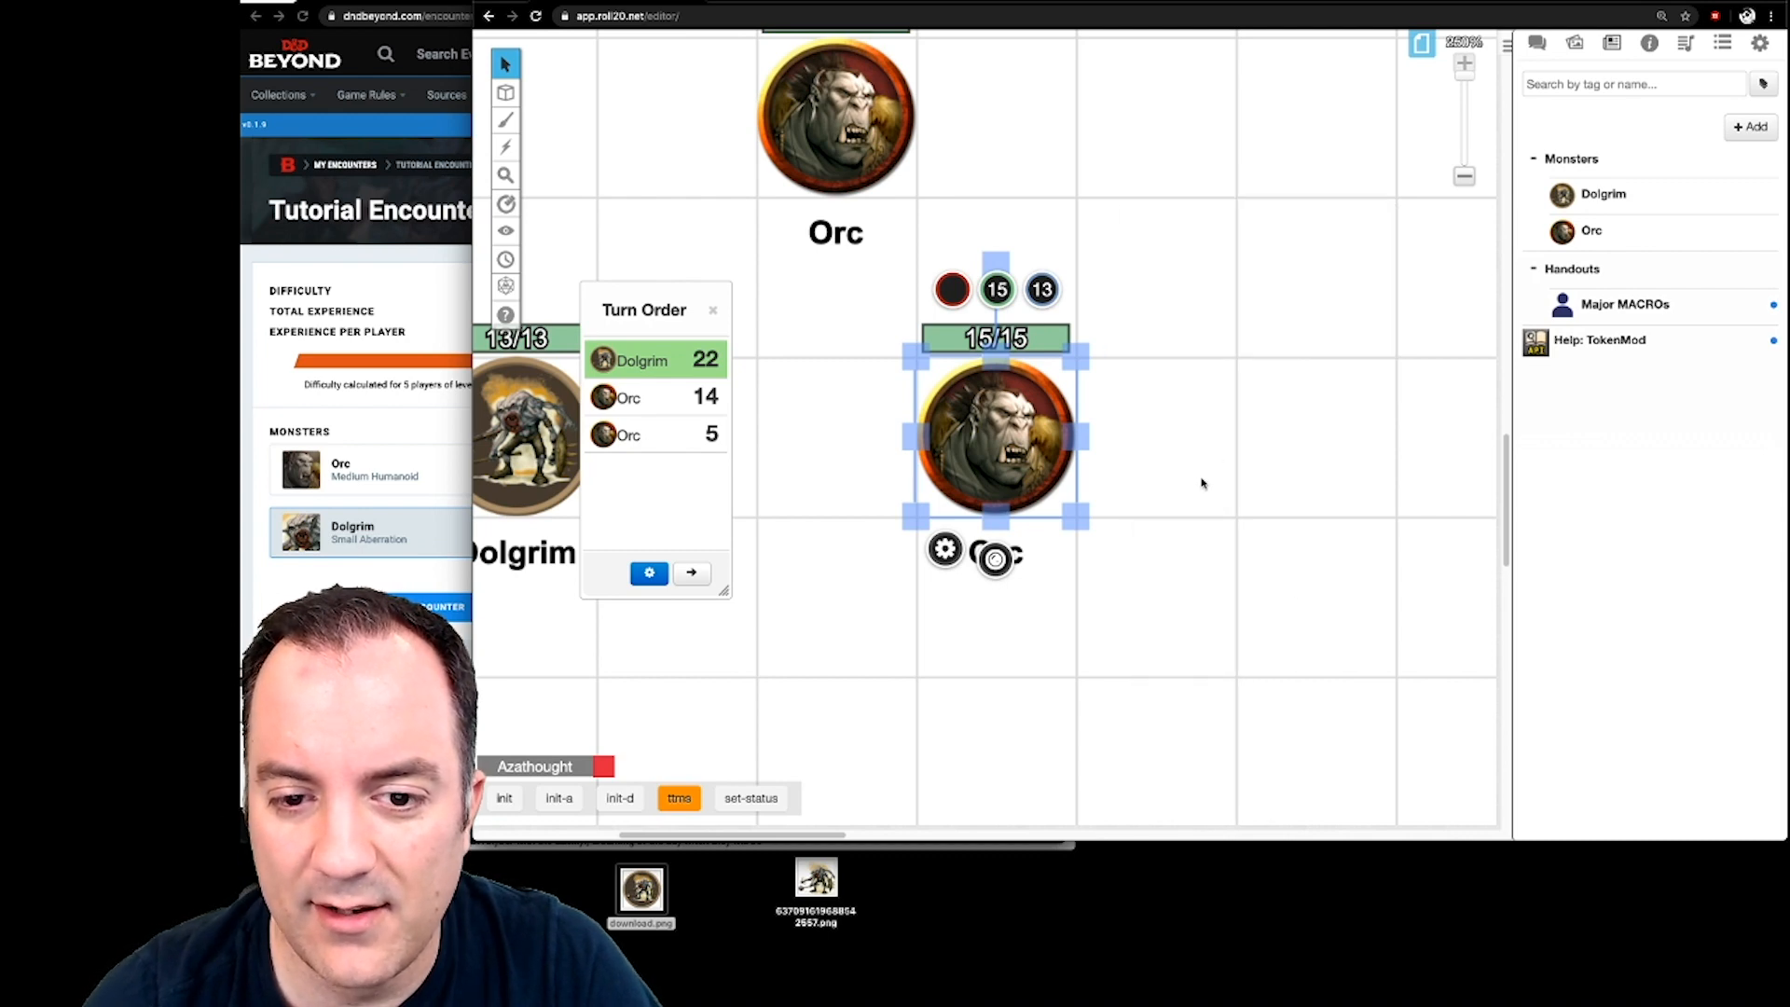
click(1167, 446)
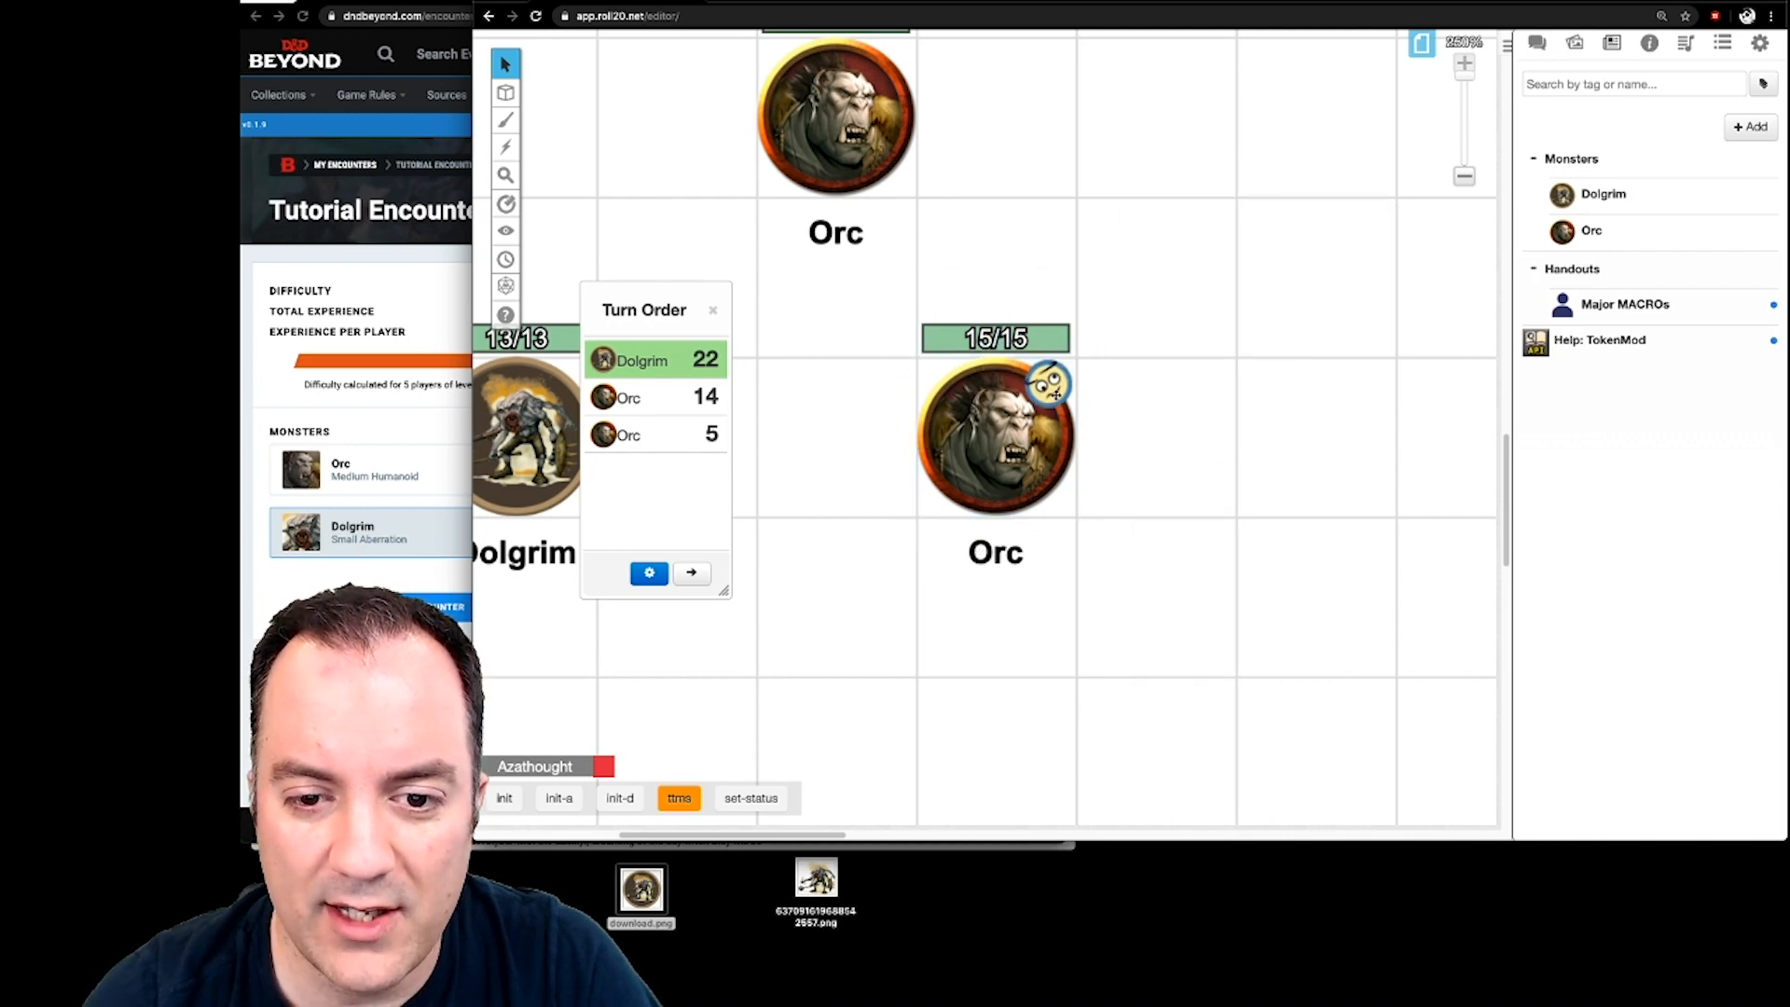
- Look through the status markers offered for the Stunned Orc token, and reselect the token
click(1072, 406)
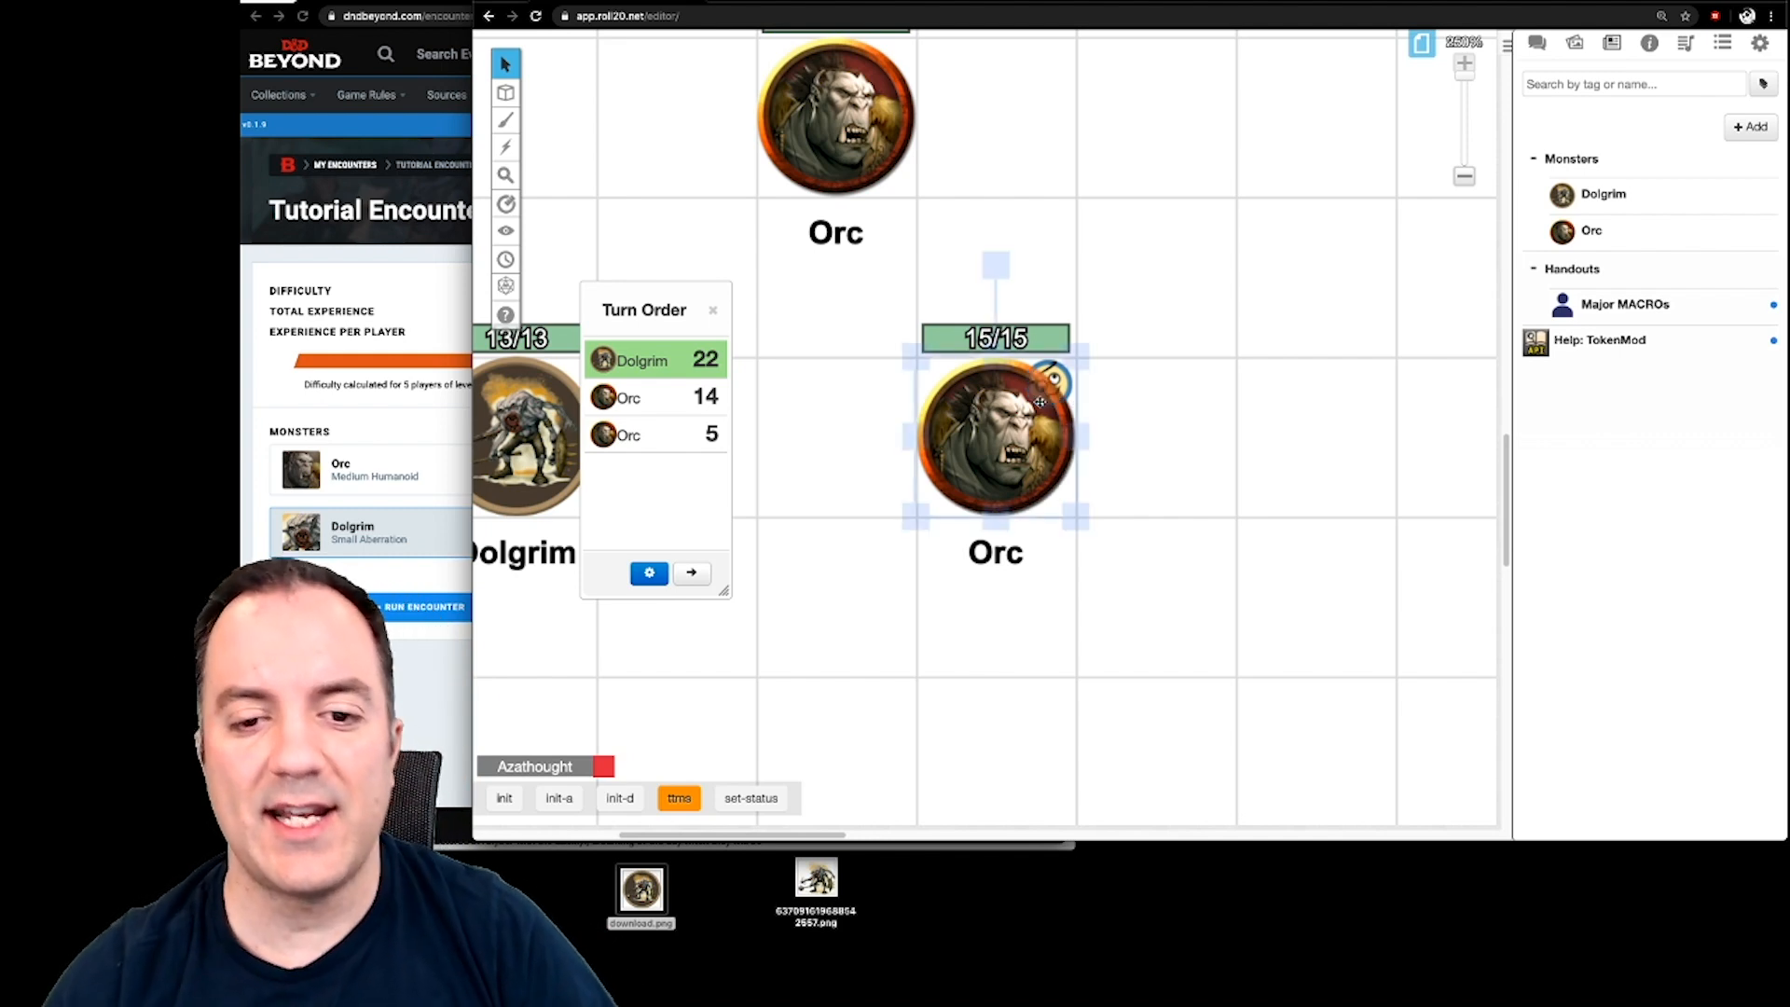
mouse_move(997, 573)
scroll(1109, 583, down, 5)
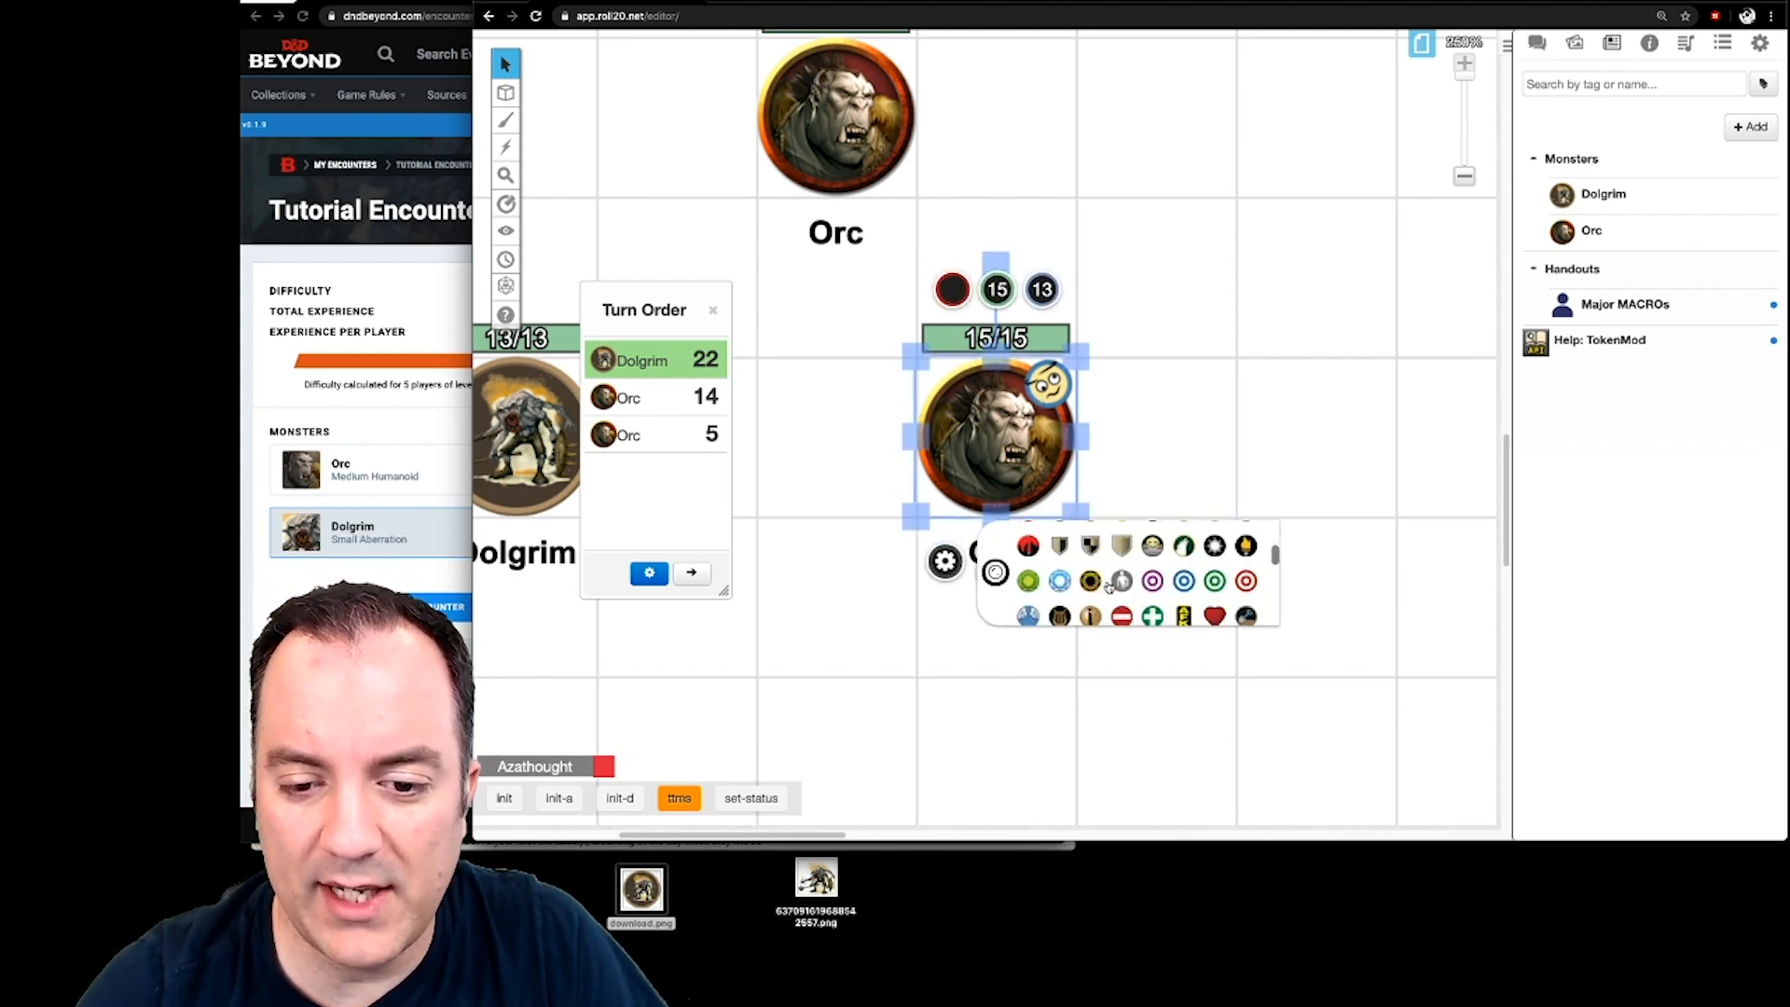
scroll(1203, 545, up, 5)
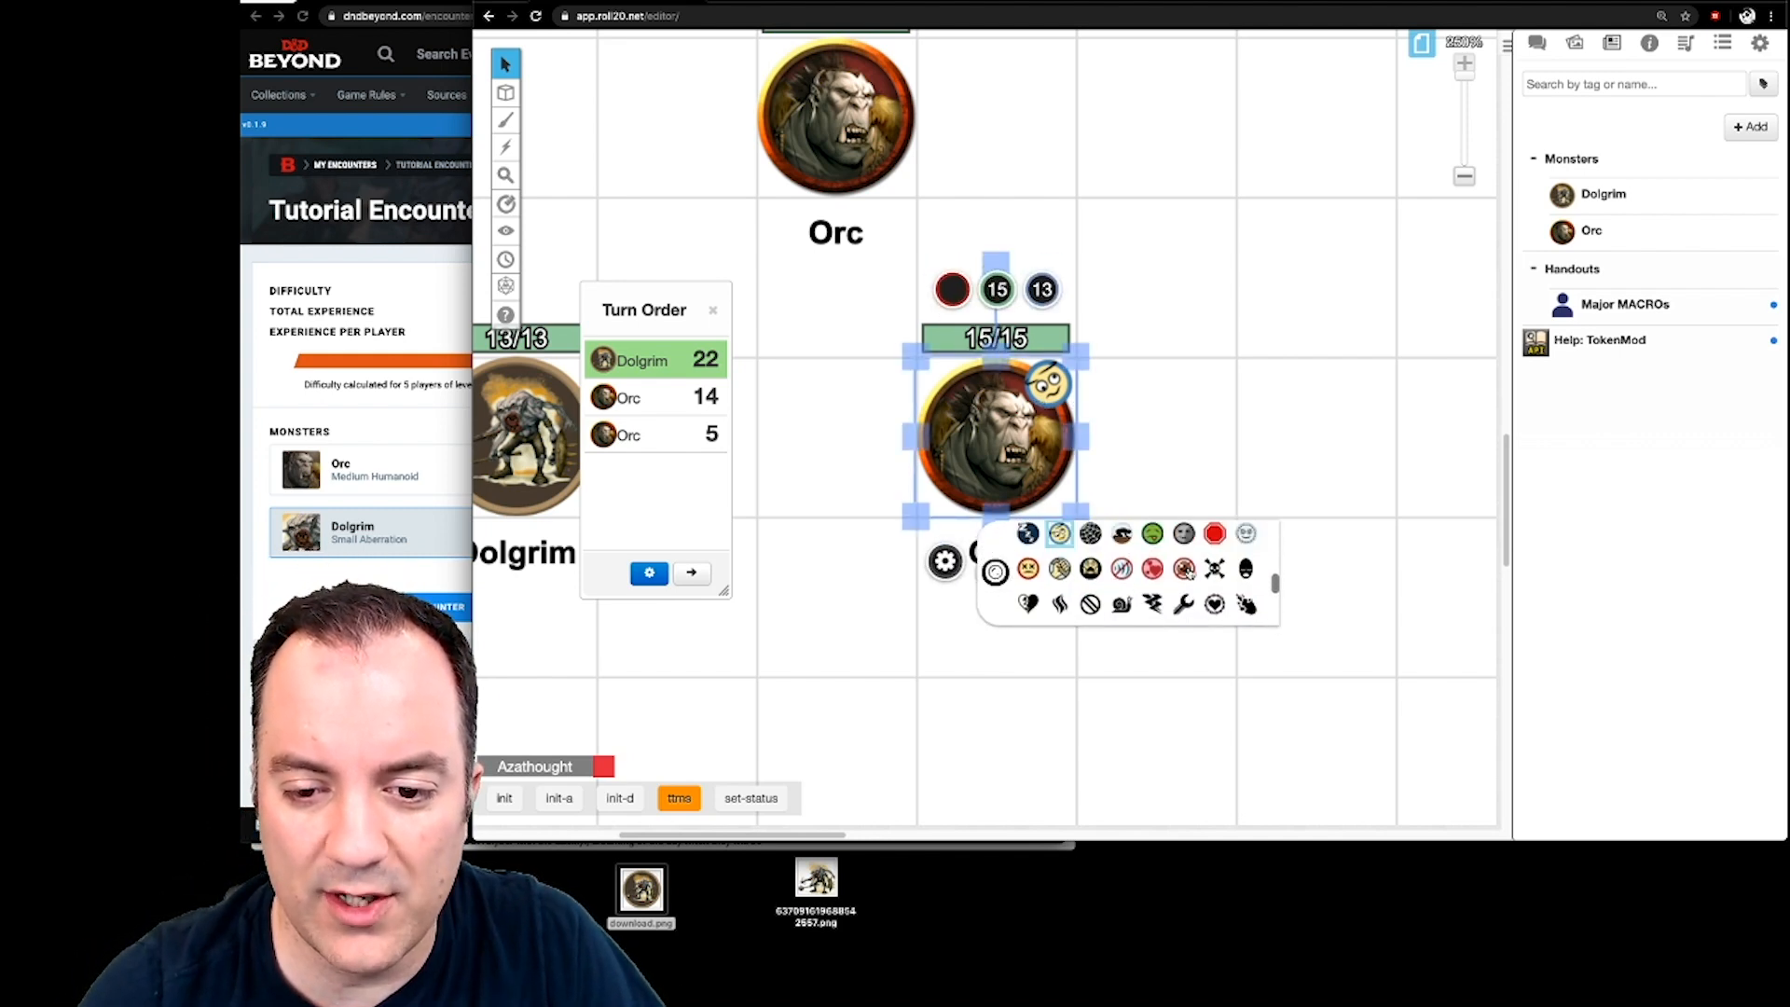
click(1303, 444)
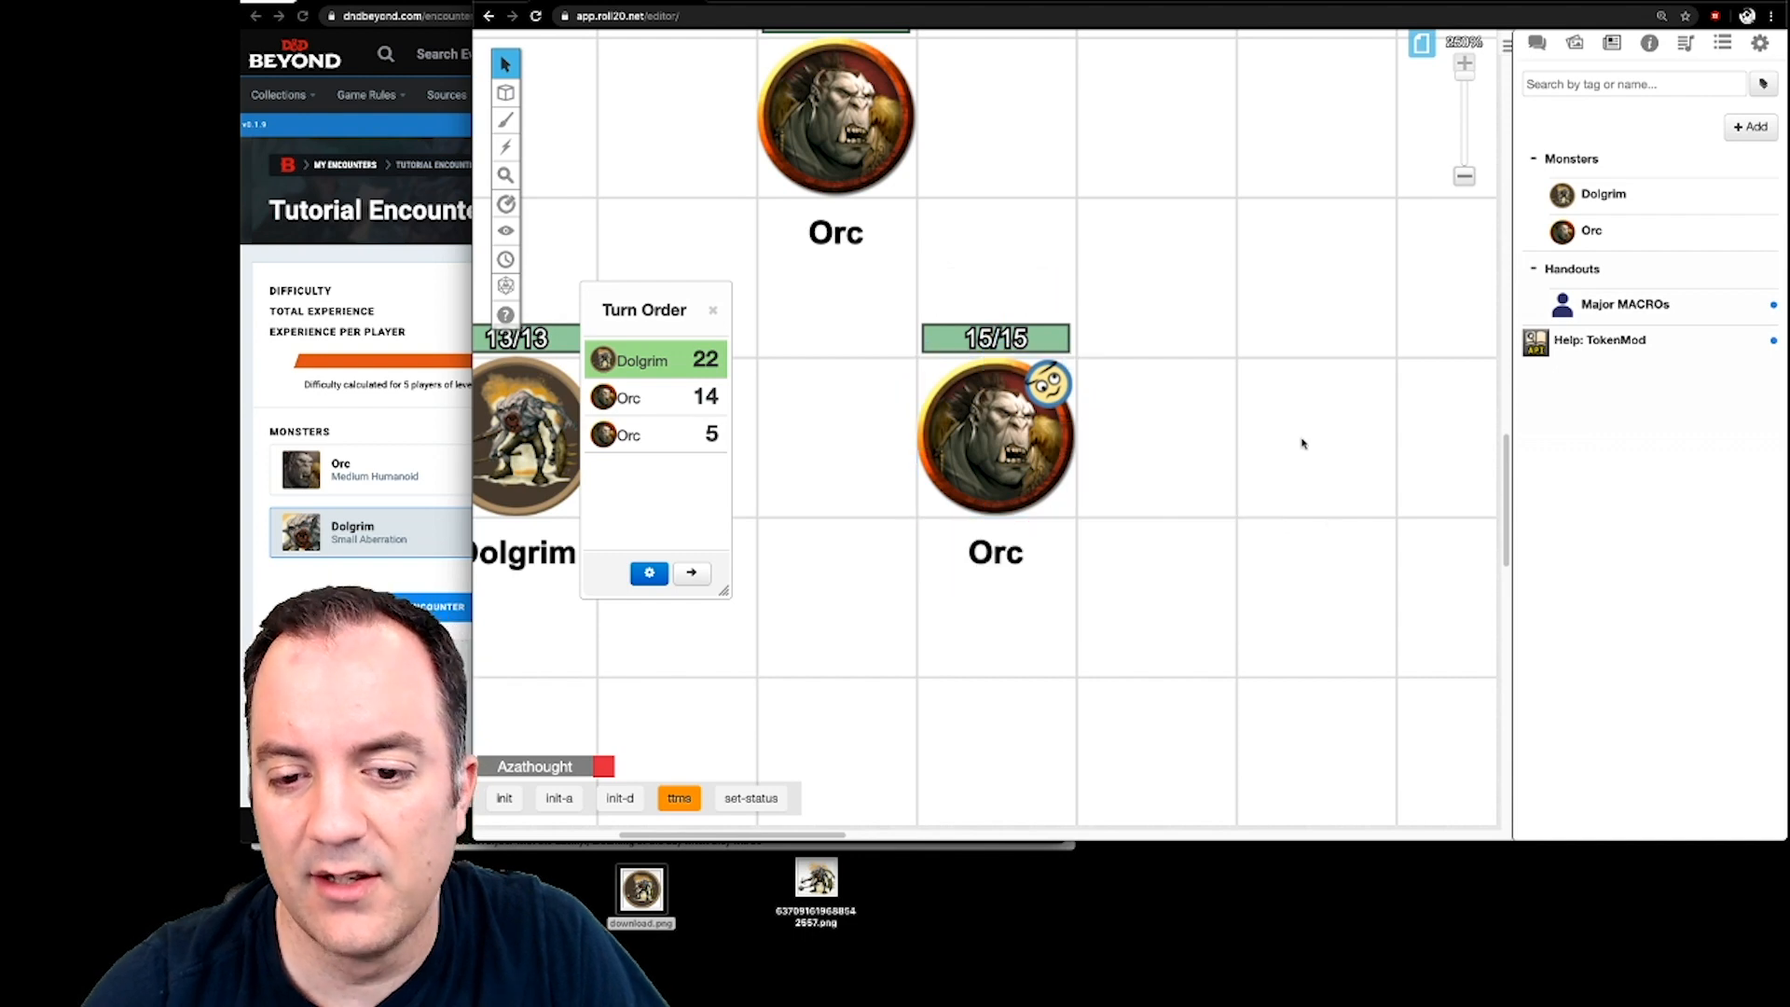
click(1078, 429)
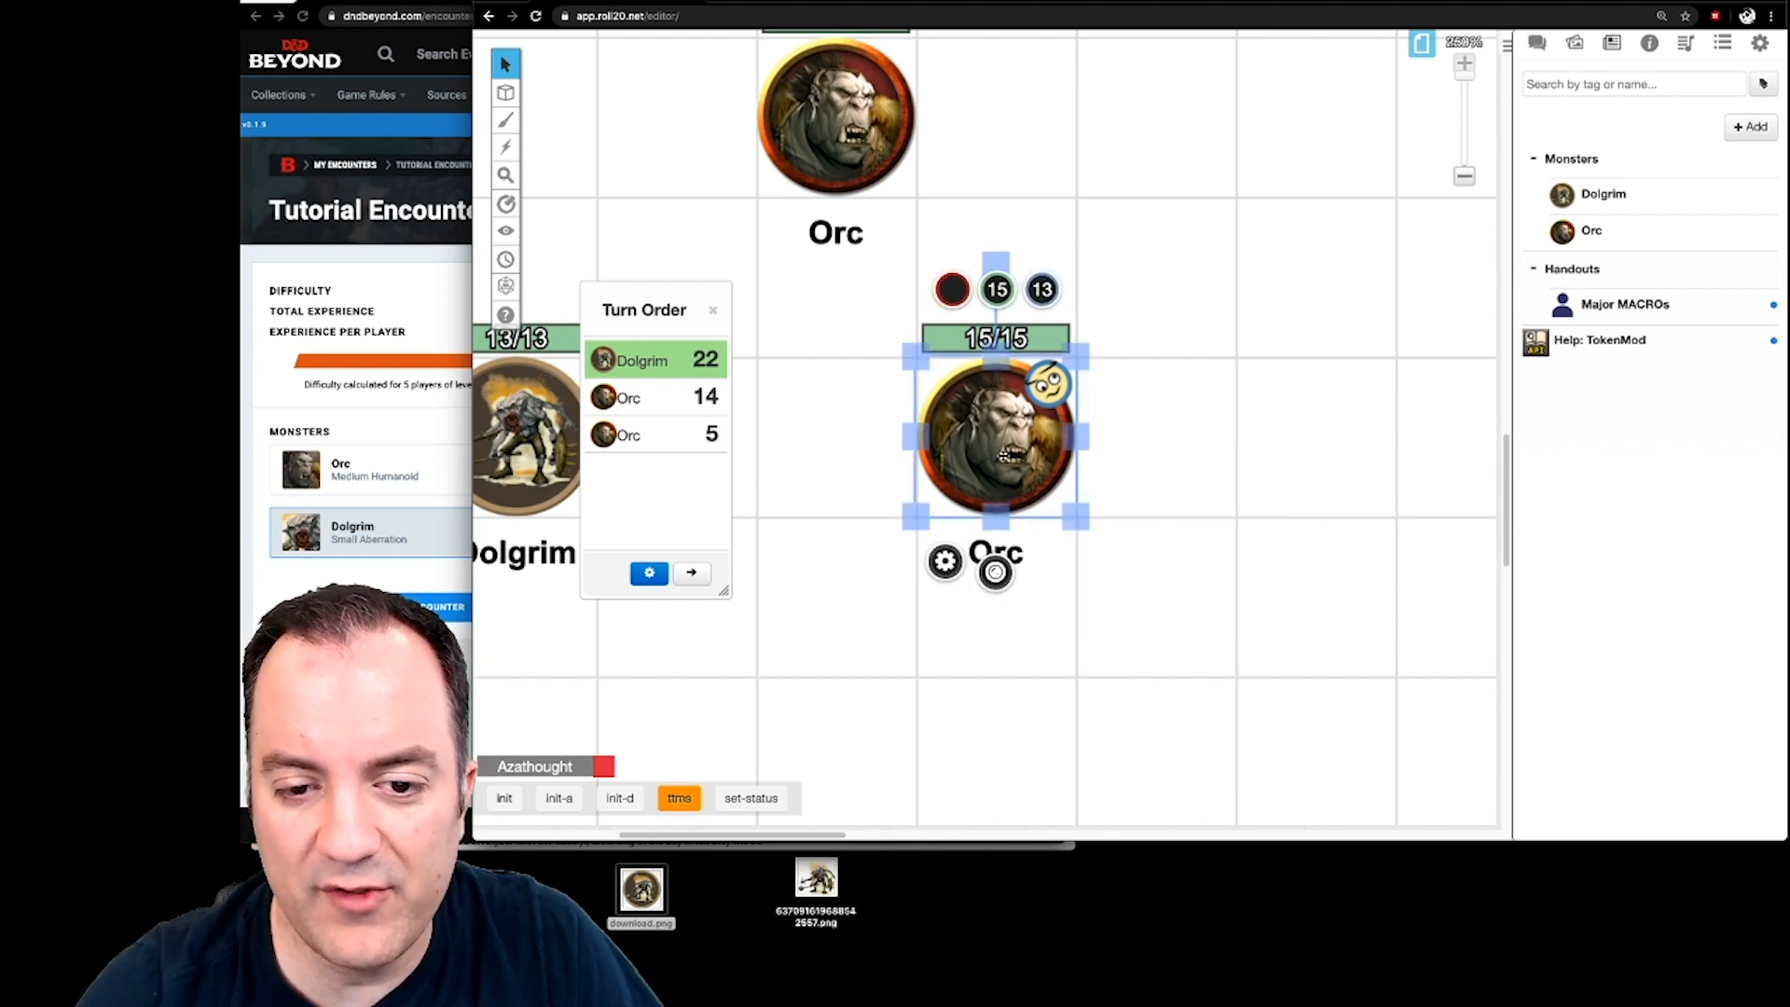
- Number the Orc token's Stunned marker 6, 5 and 2 in turn, and remove the marker from the token
mouse_move(995, 573)
scroll(1128, 573, down, 5)
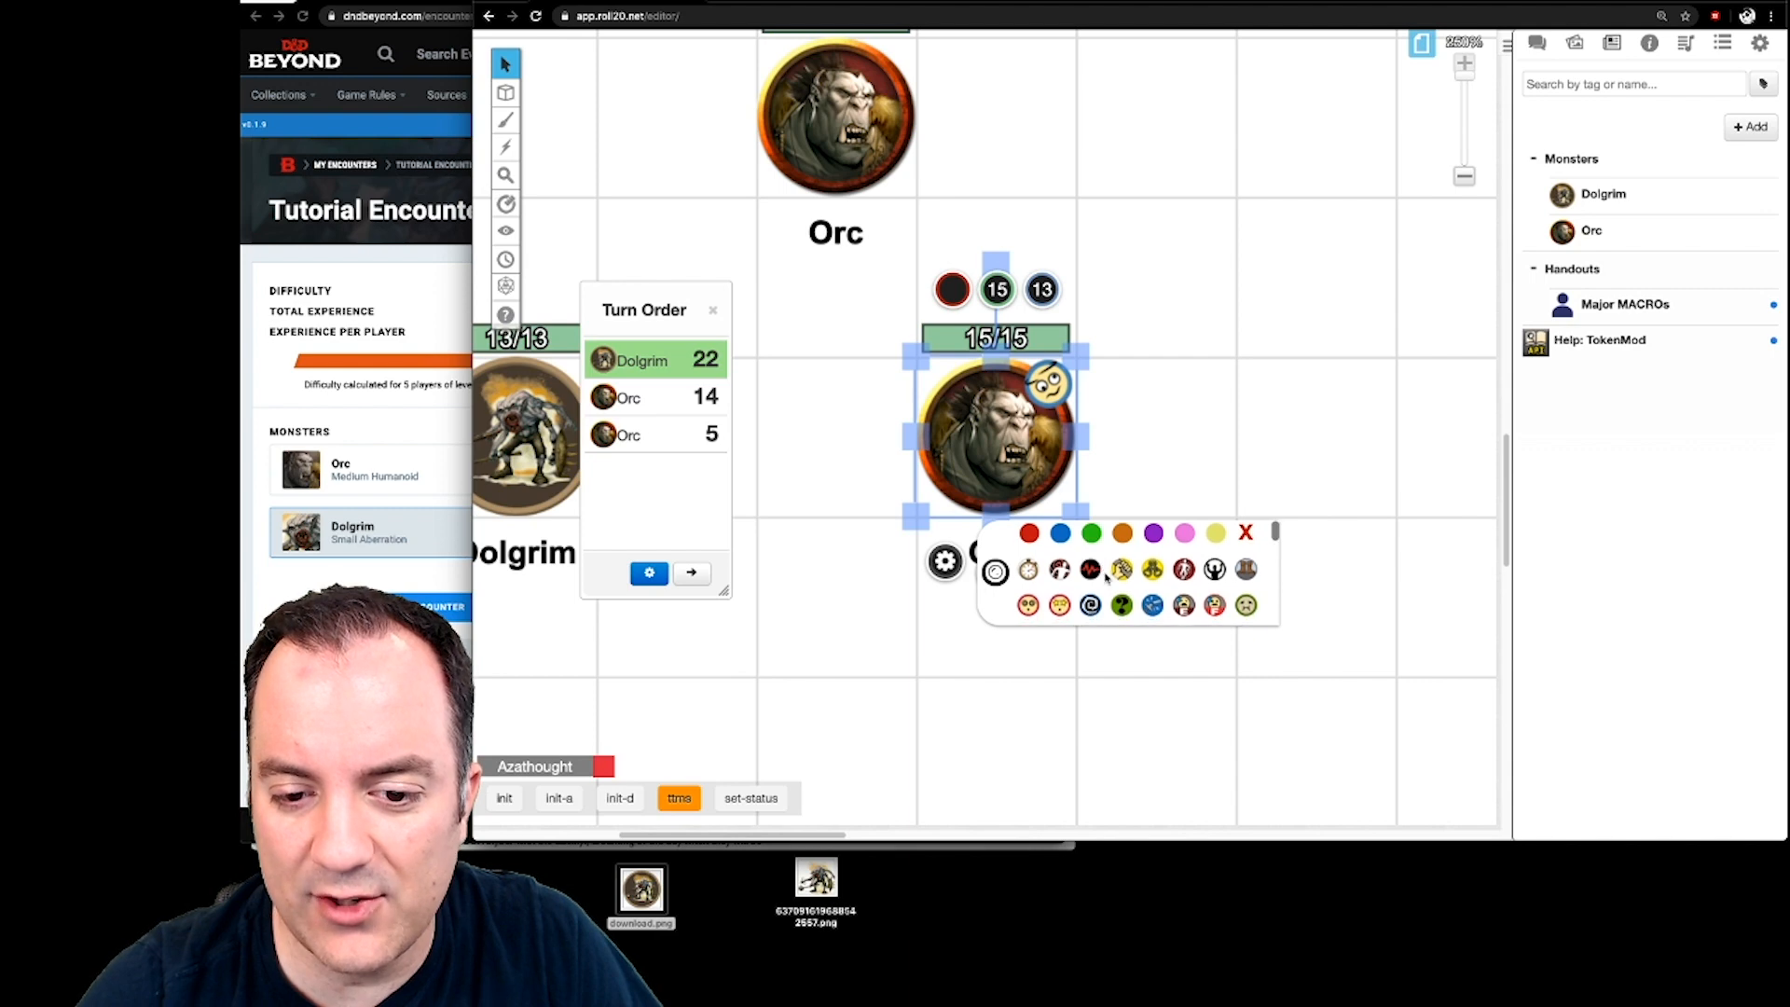
scroll(1071, 579, down, 3)
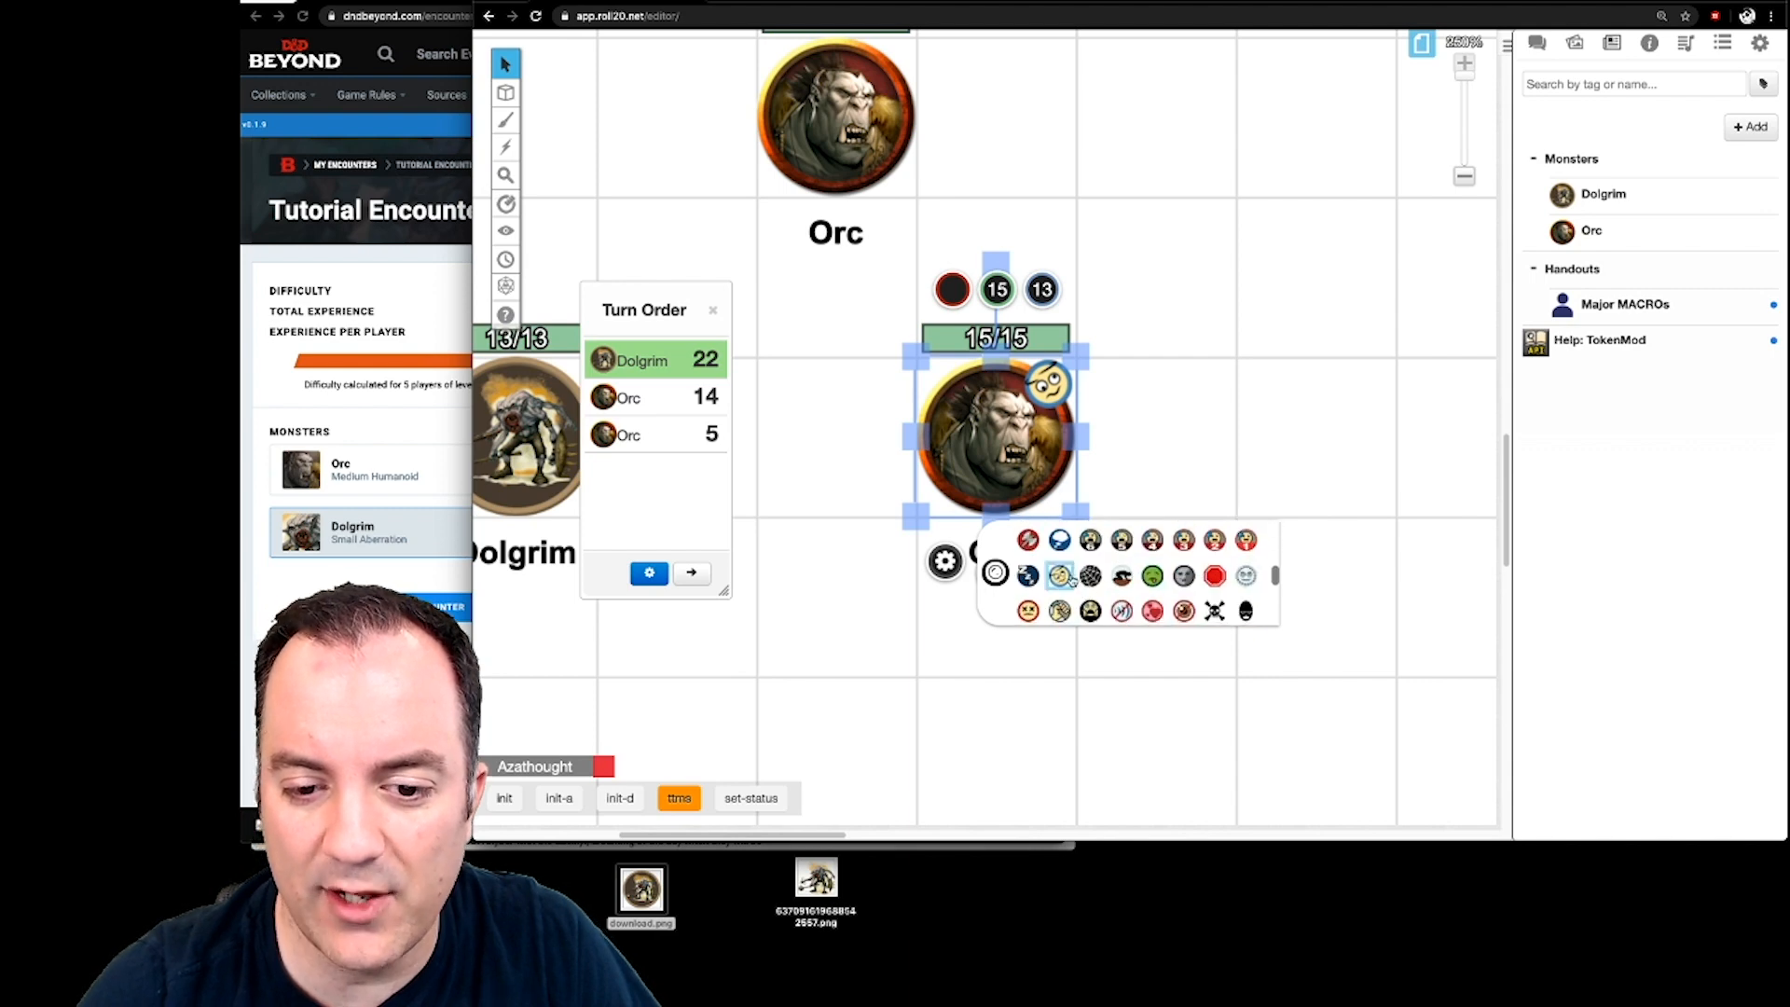
key(6)
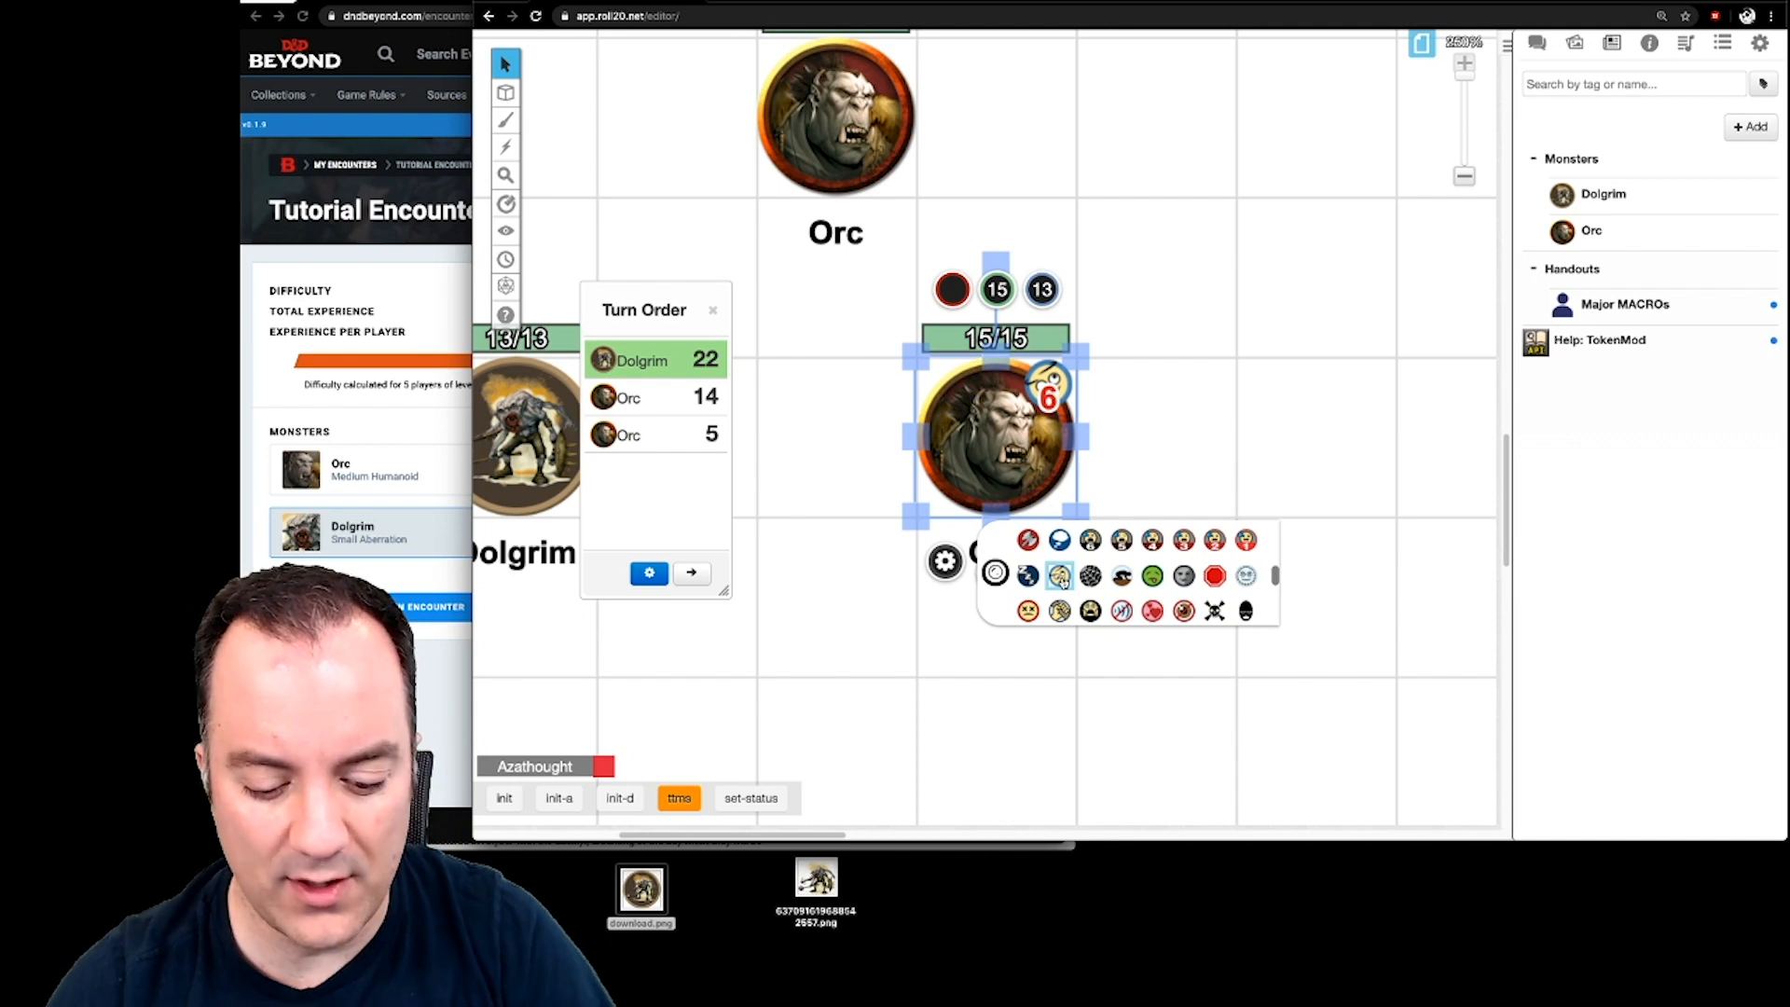
key(5)
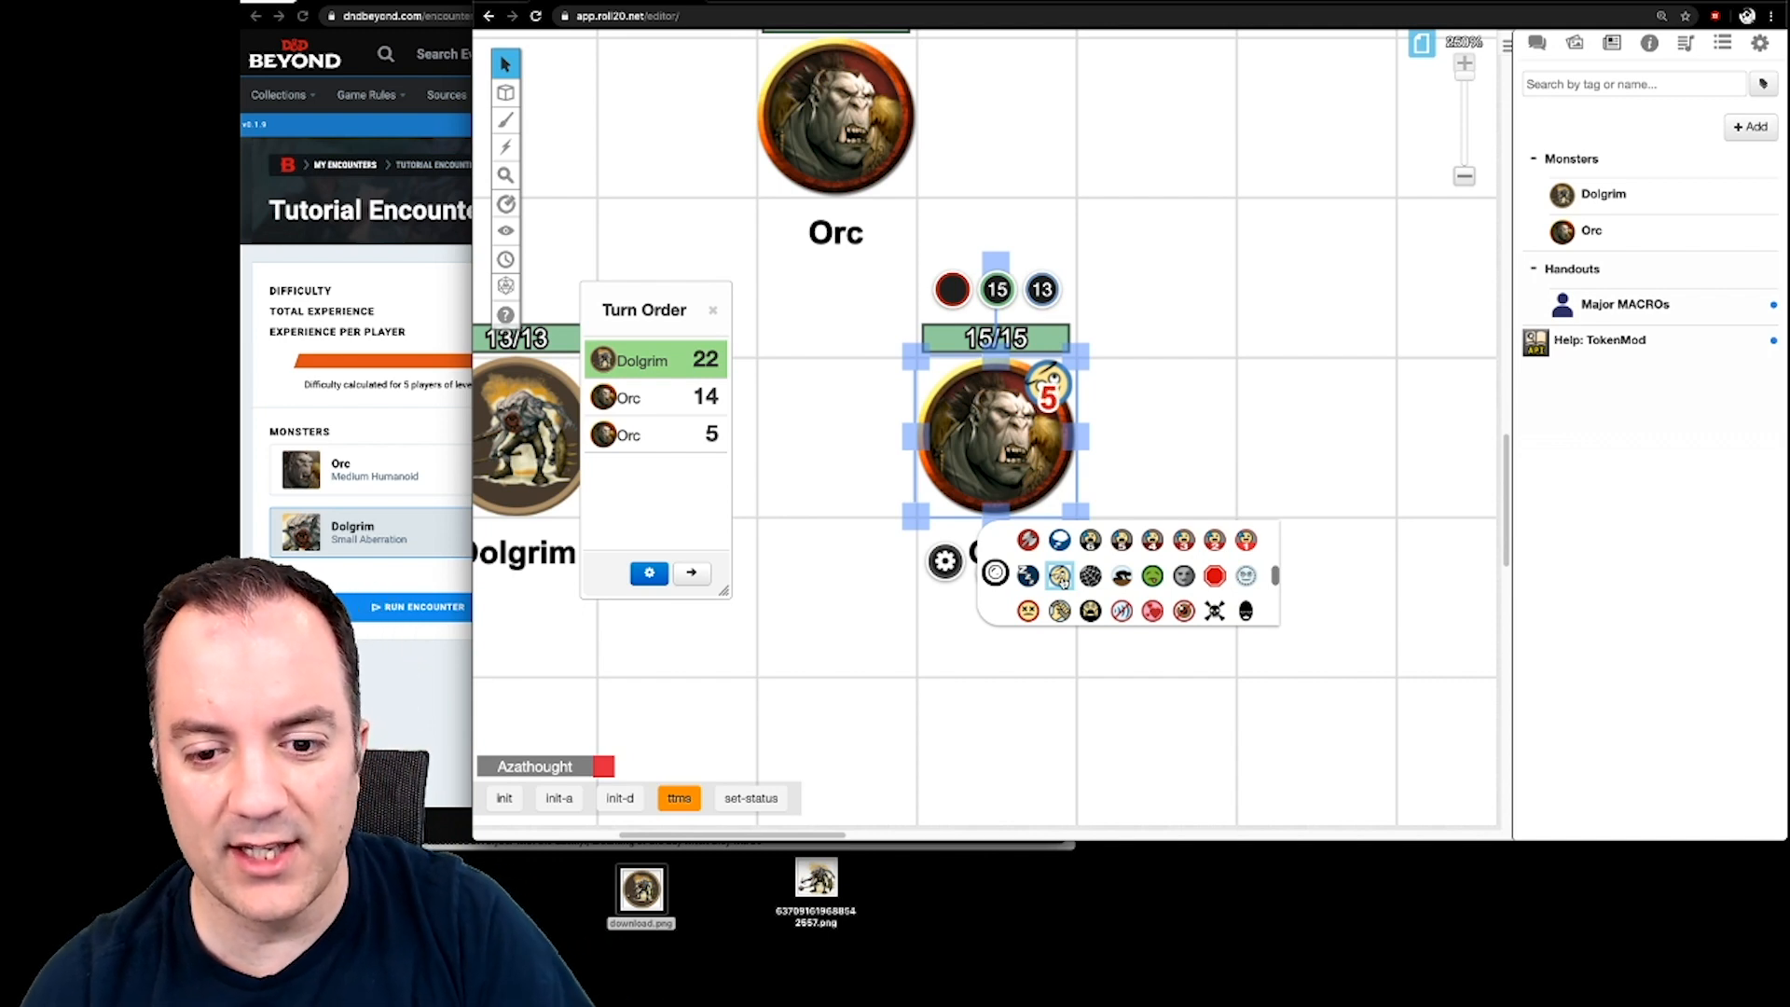
key(2)
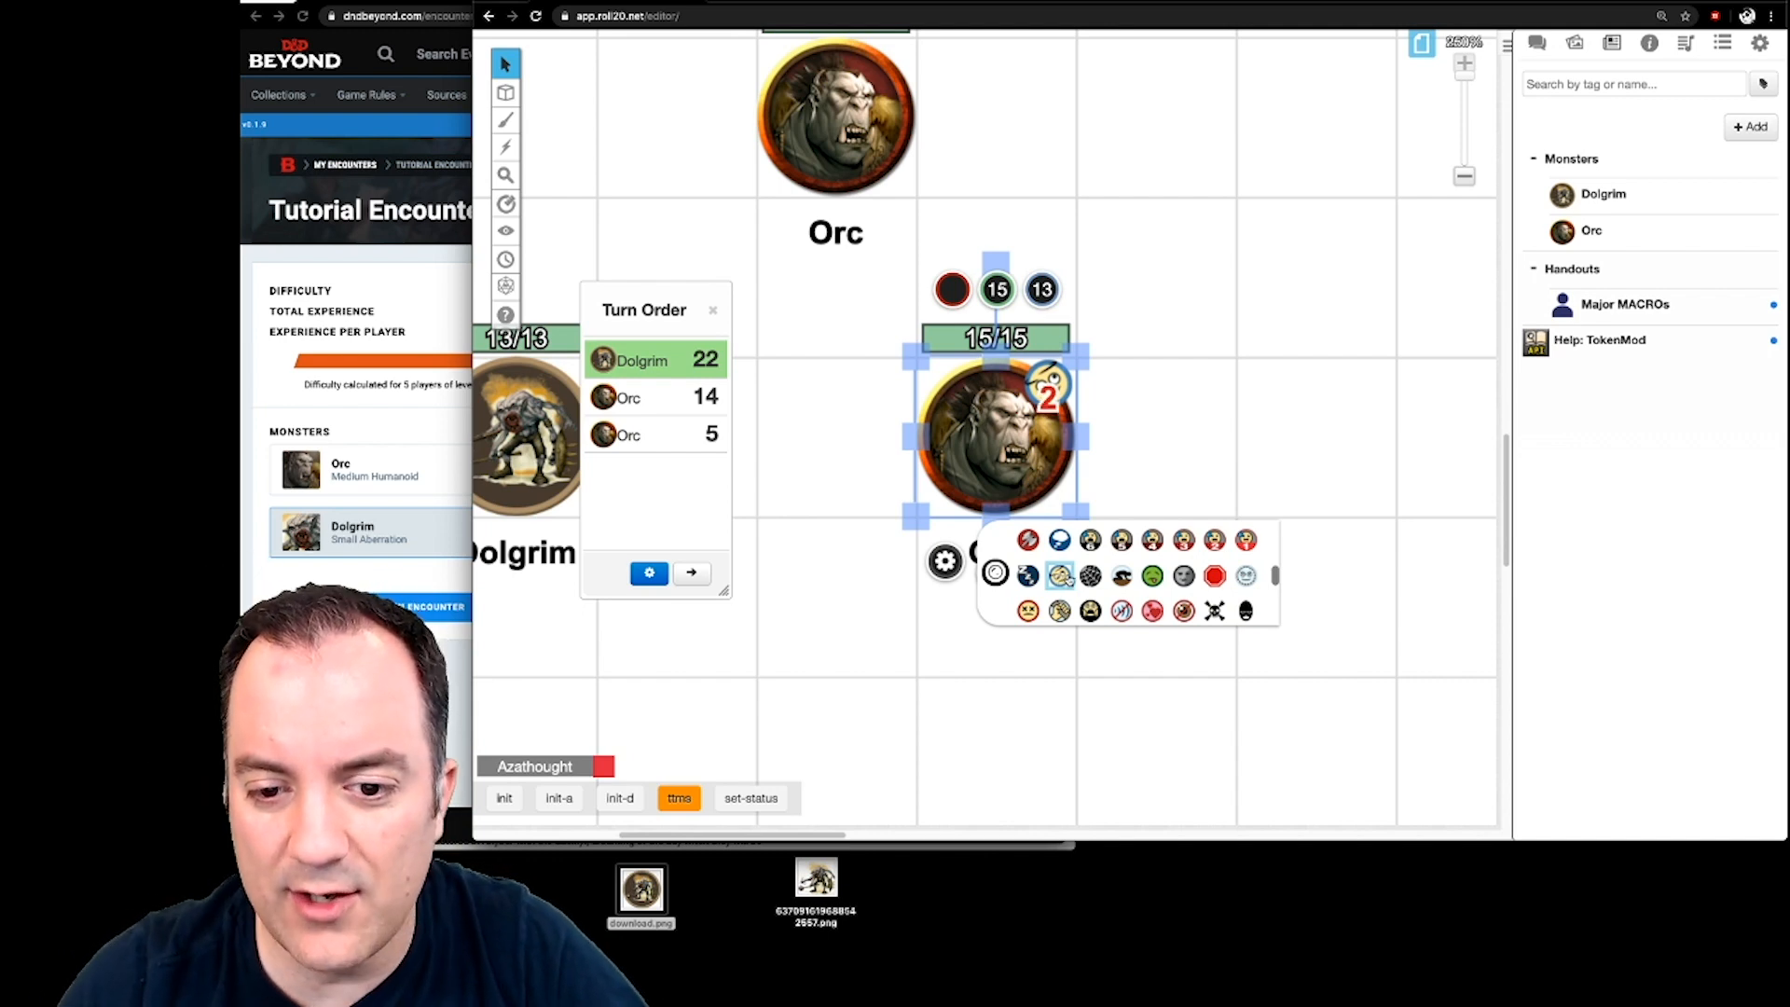
click(1063, 577)
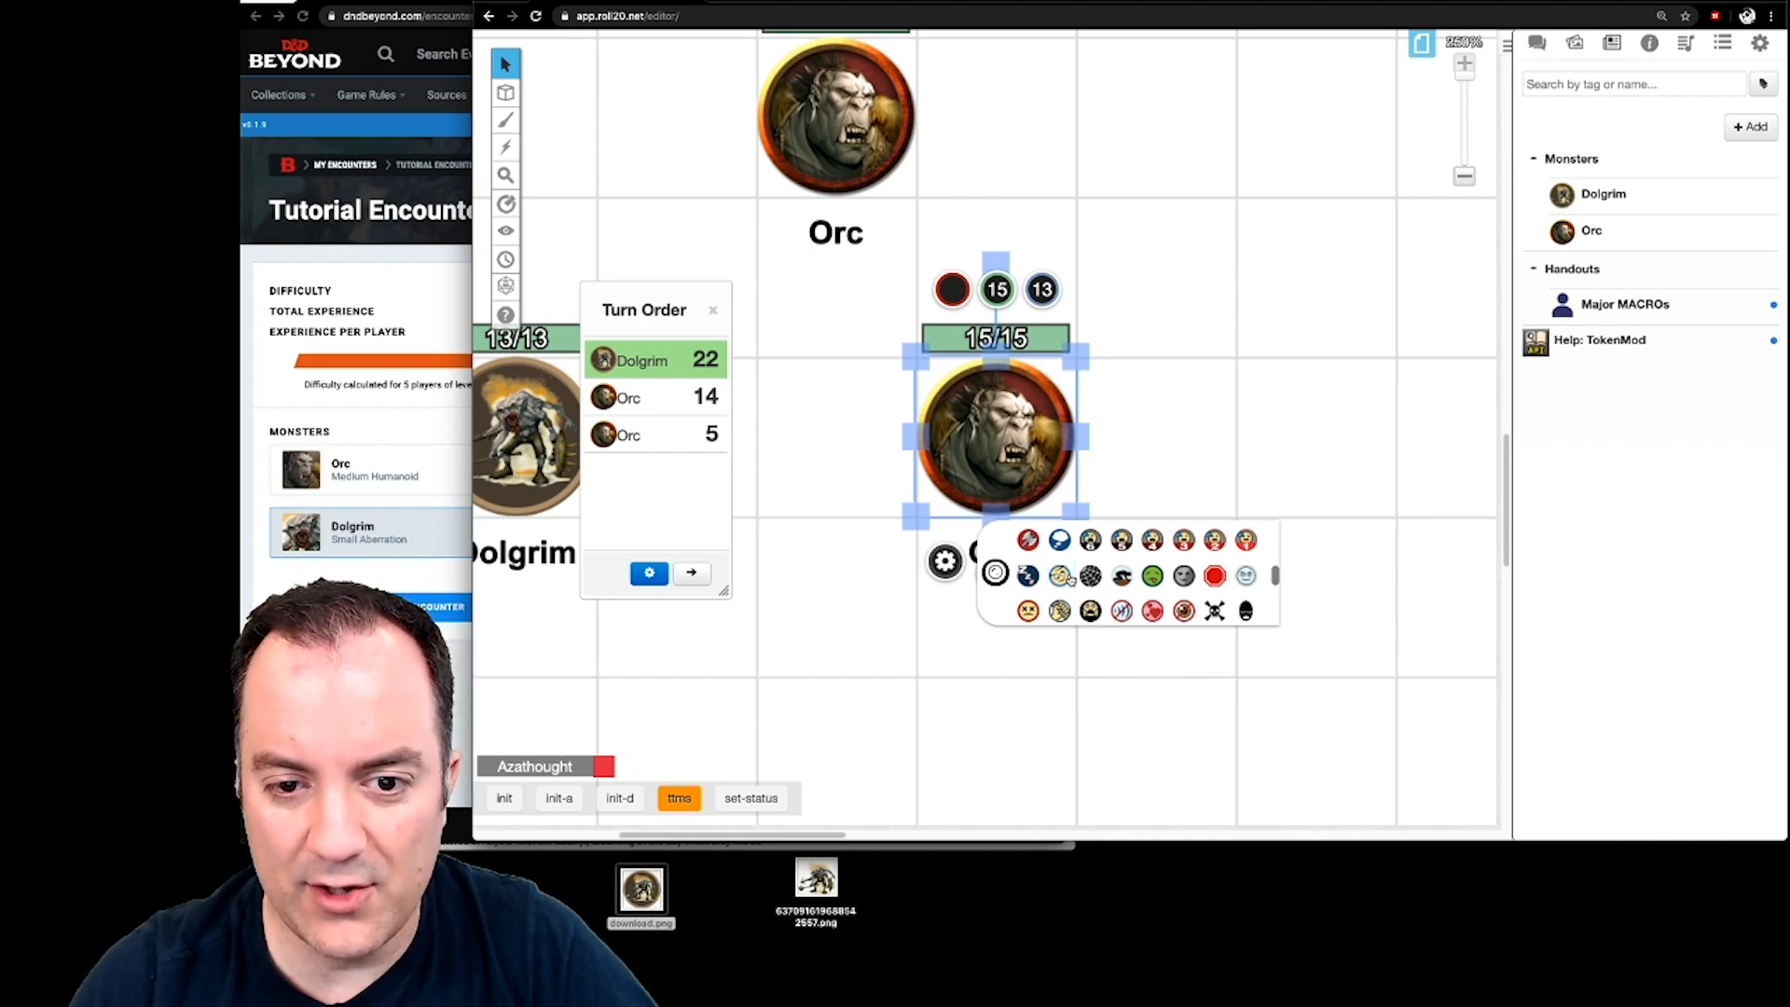
click(1142, 460)
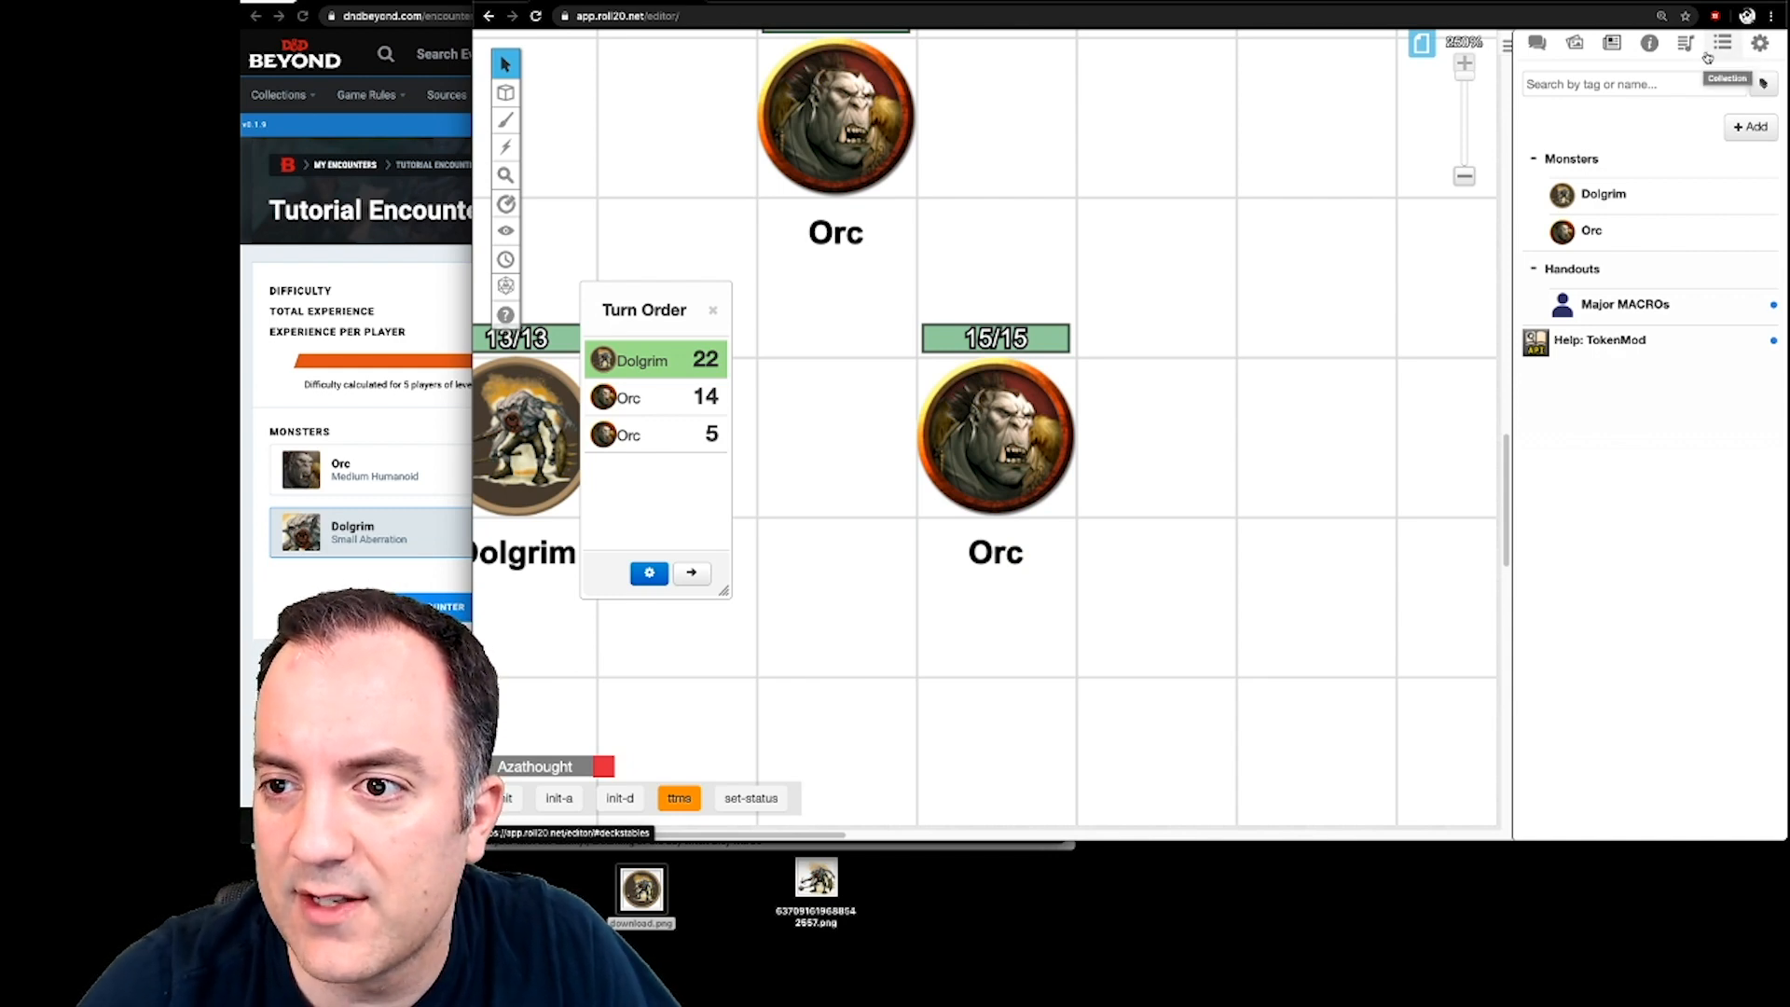
- Open the set-status ability of Major MACROs for editing and examine its token-mod command
click(1618, 310)
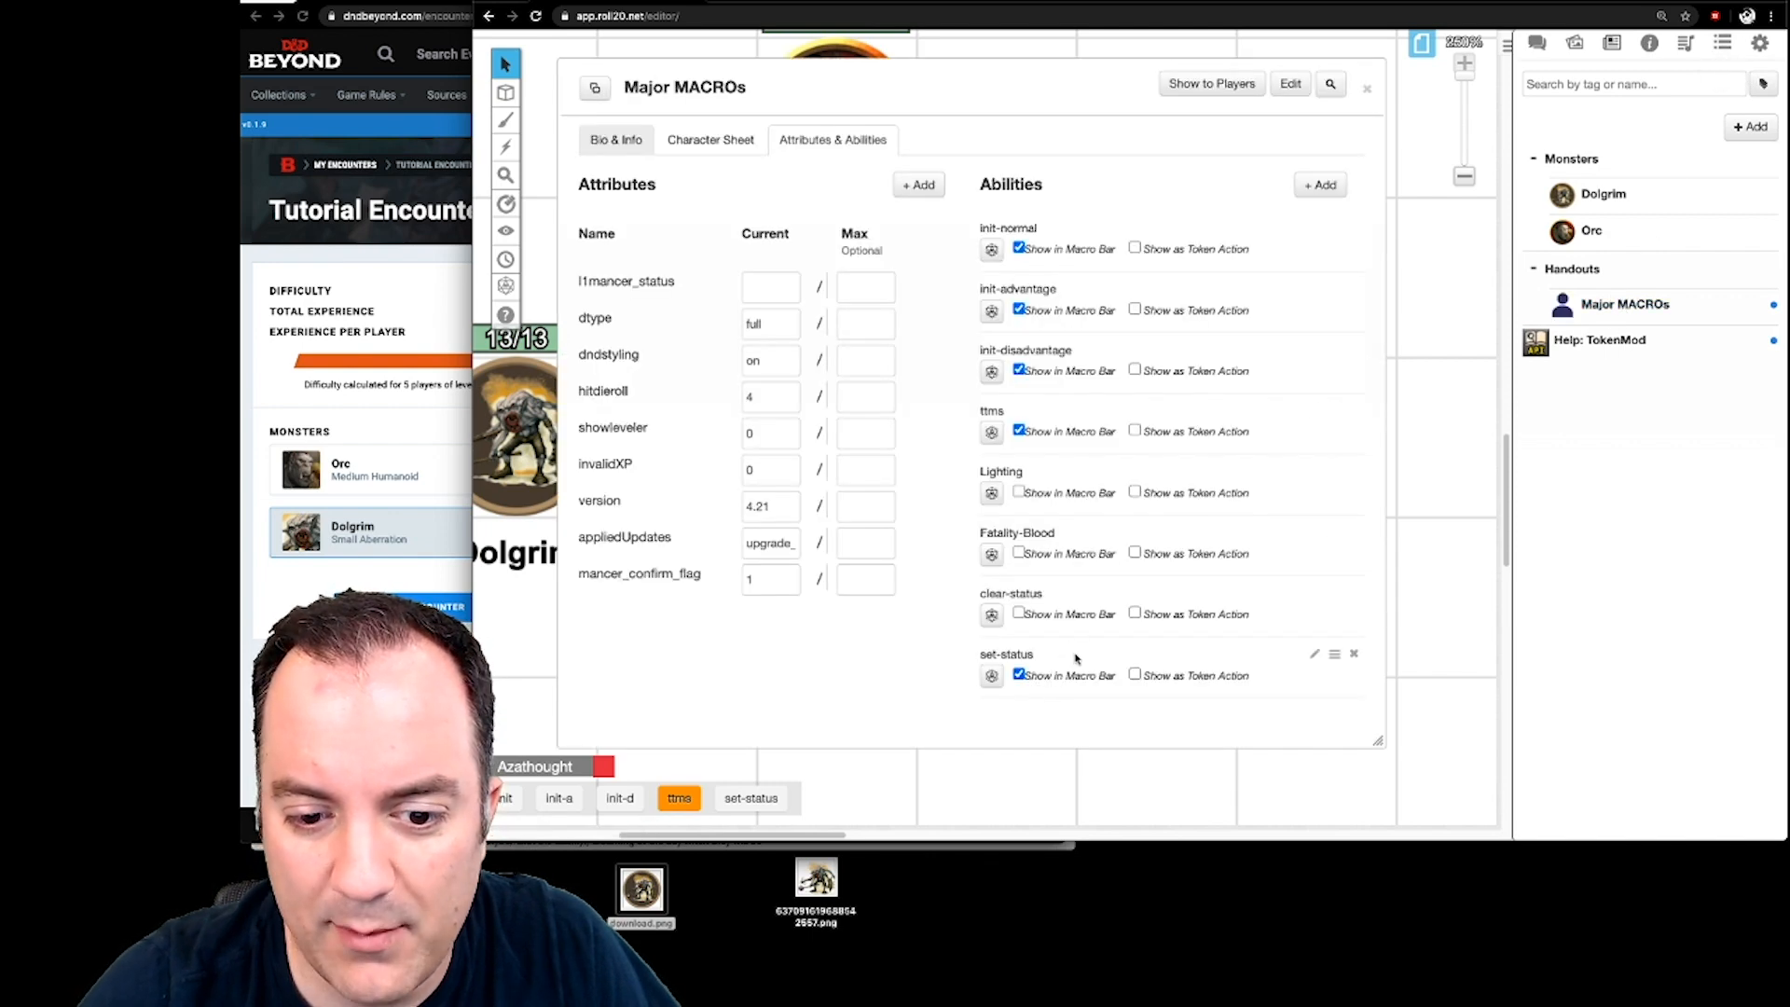
click(1316, 656)
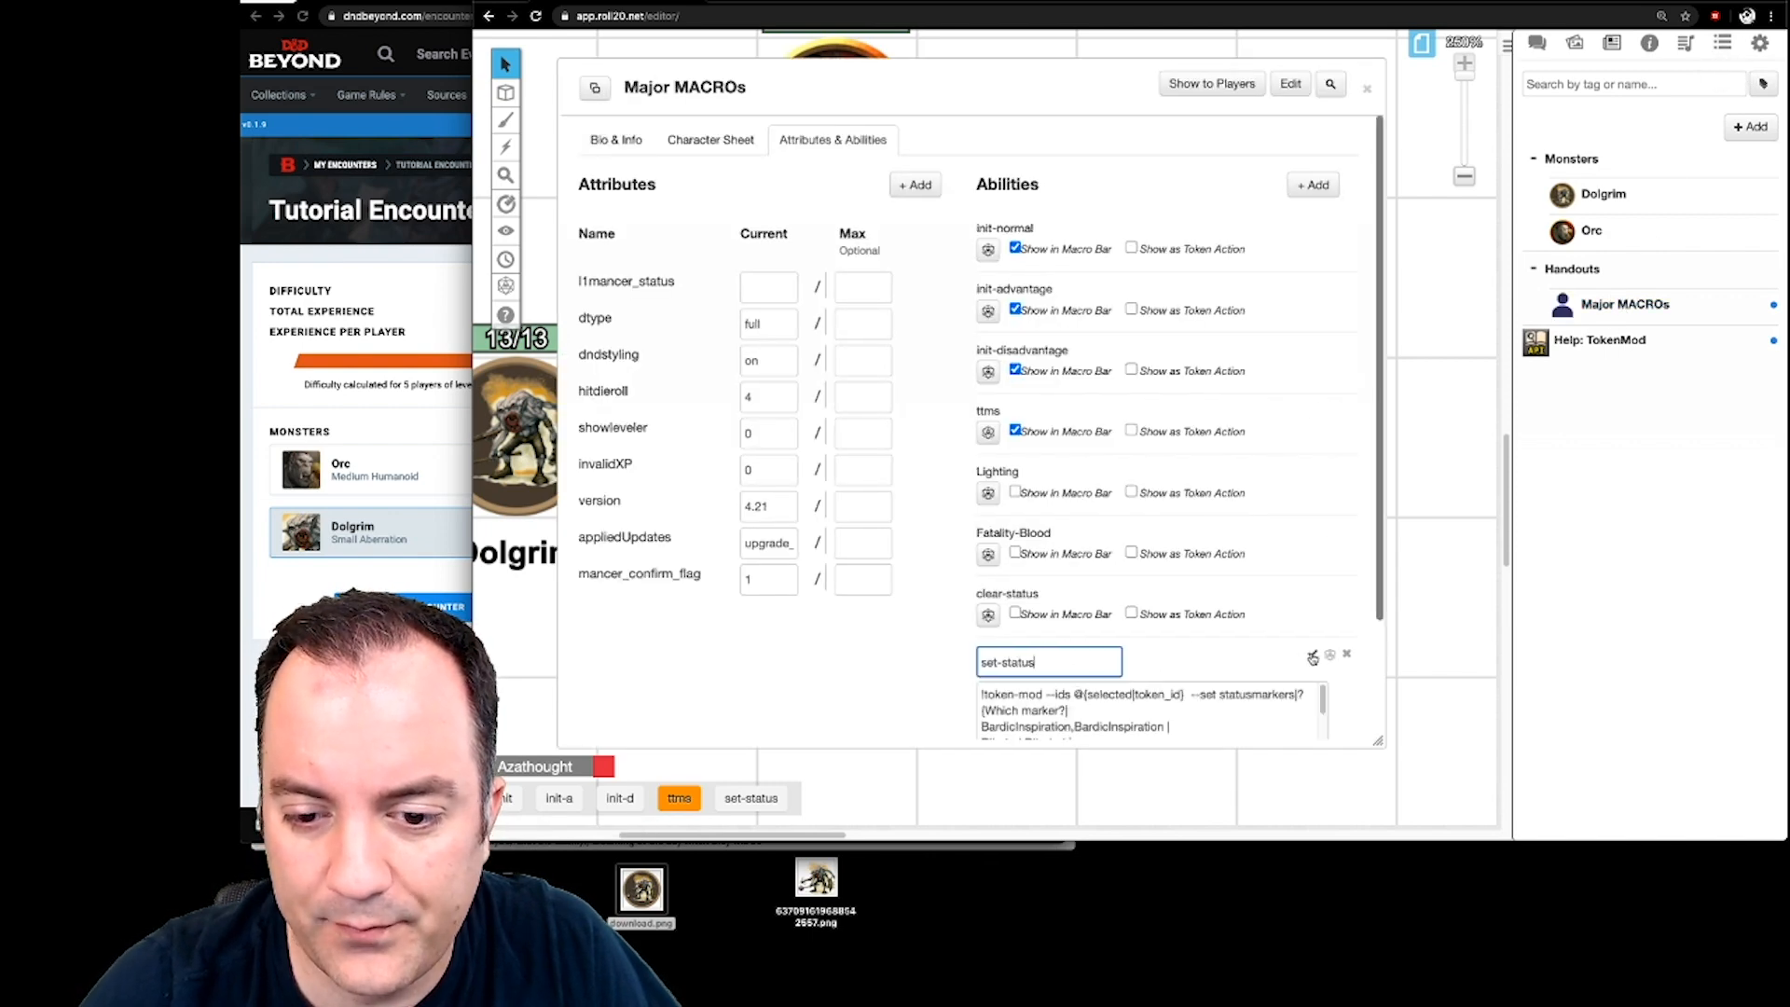
scroll(1273, 644, down, 2)
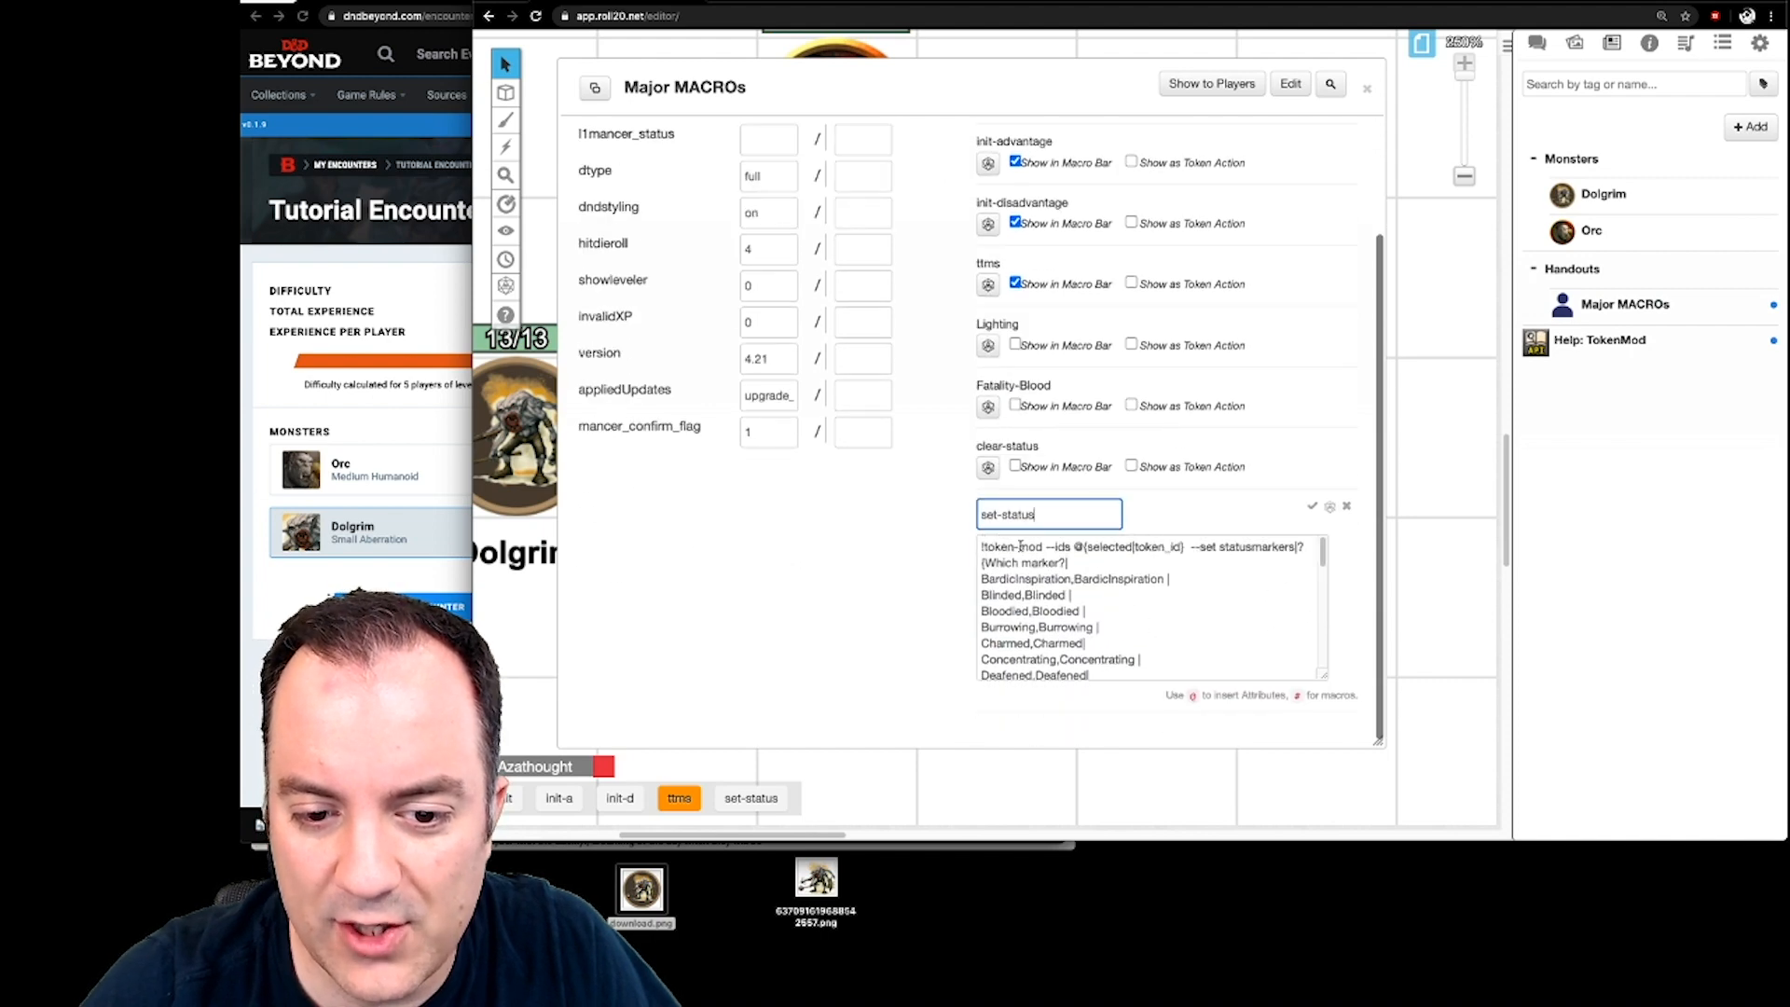
drag(1047, 549, 1304, 551)
click(1189, 550)
click(1303, 550)
key(shift+Down)
key(shift+Down)
click(983, 562)
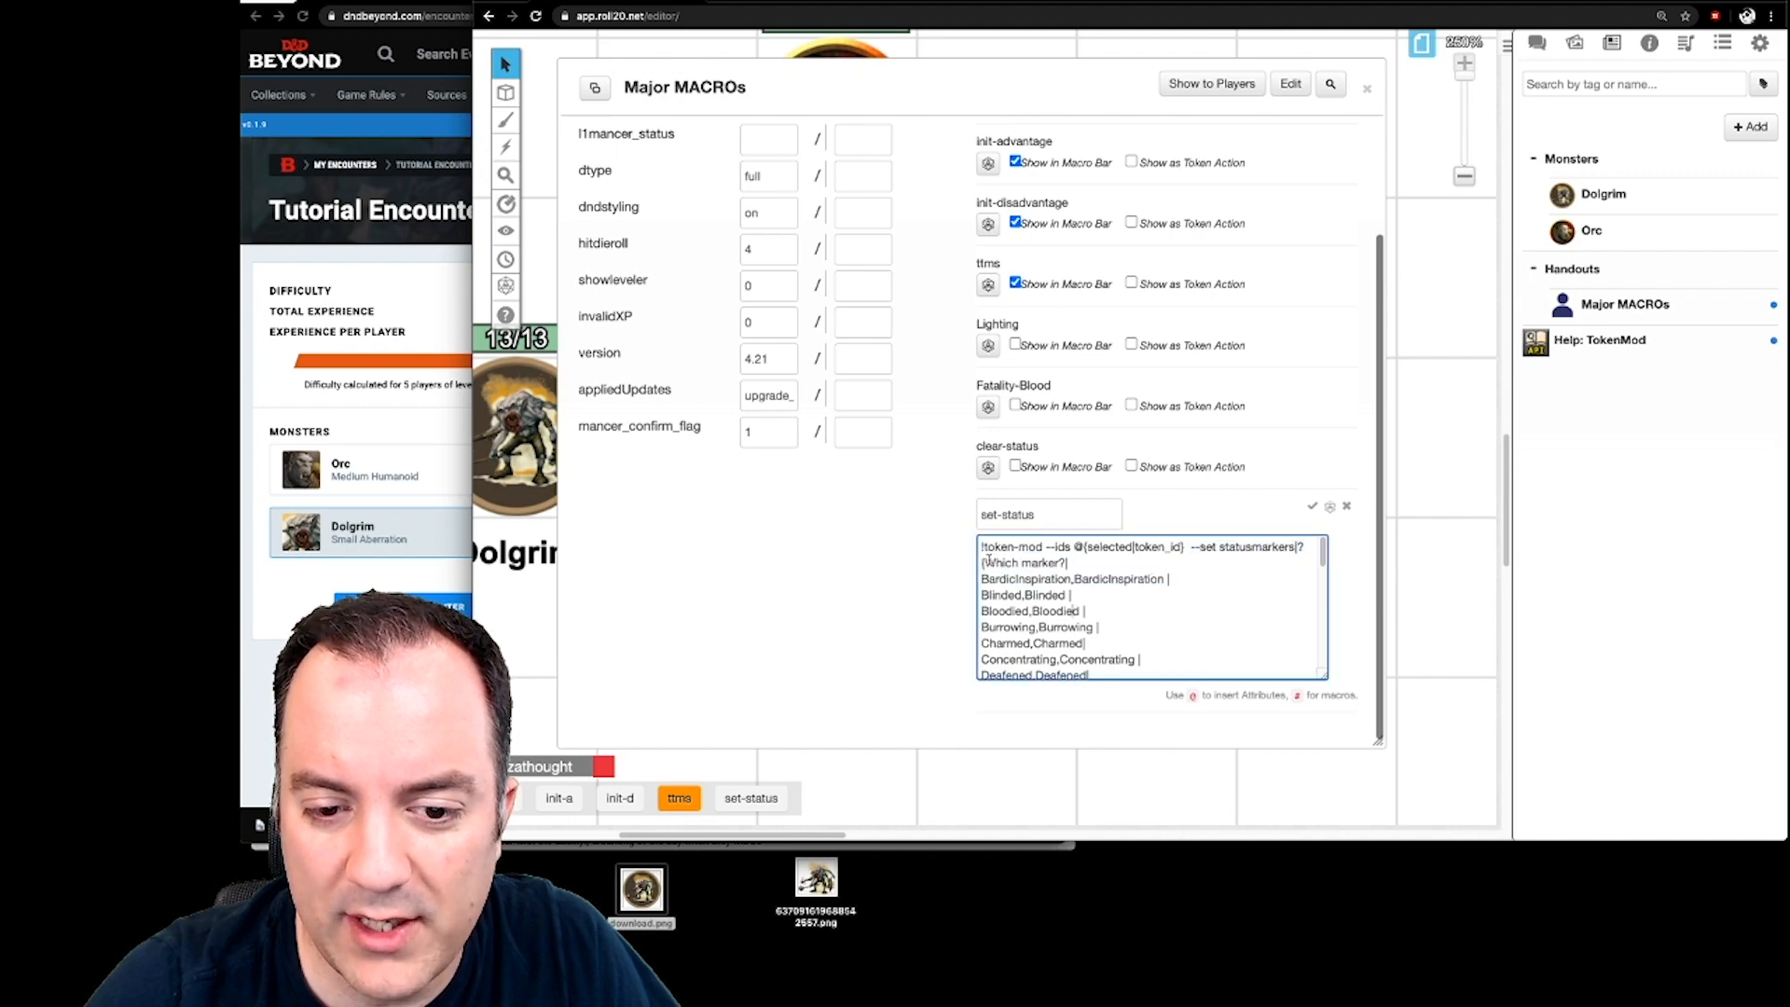
- Read through the marker choices in the set-status macro text down to WildShaped, and close the Major MACROs sheet
drag(984, 562, 1164, 579)
click(1047, 575)
scroll(1048, 575, down, 1)
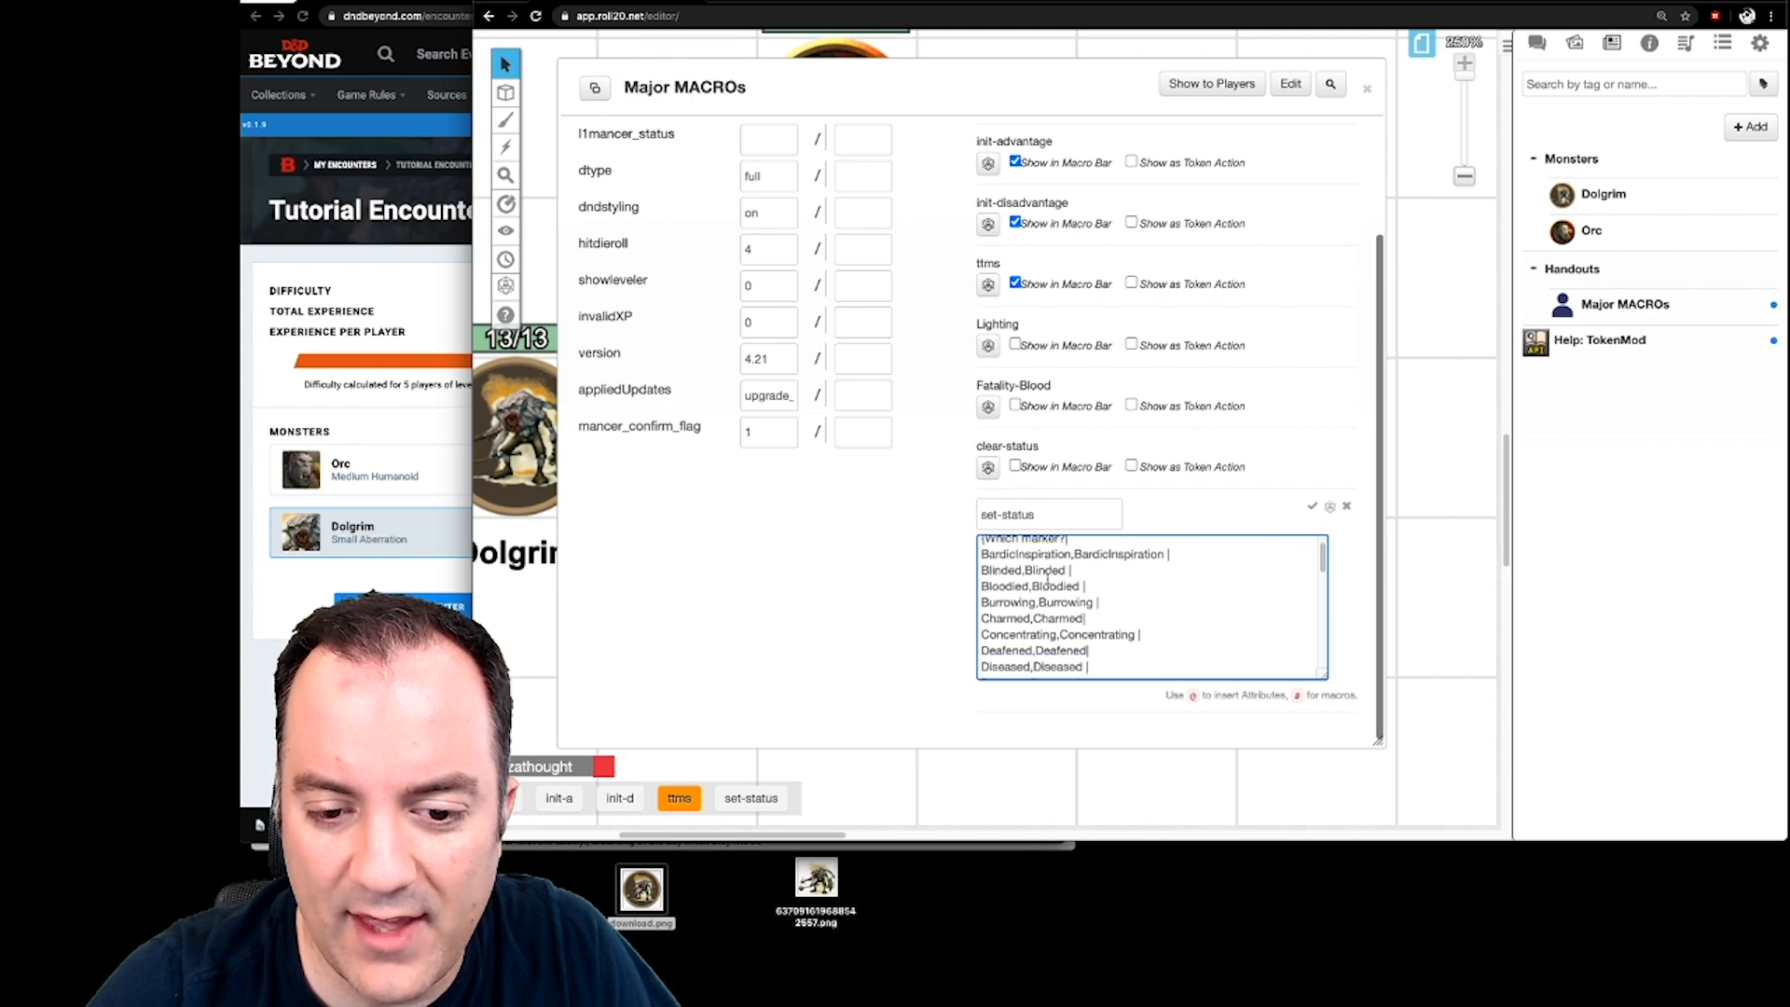
scroll(1047, 576, down, 8)
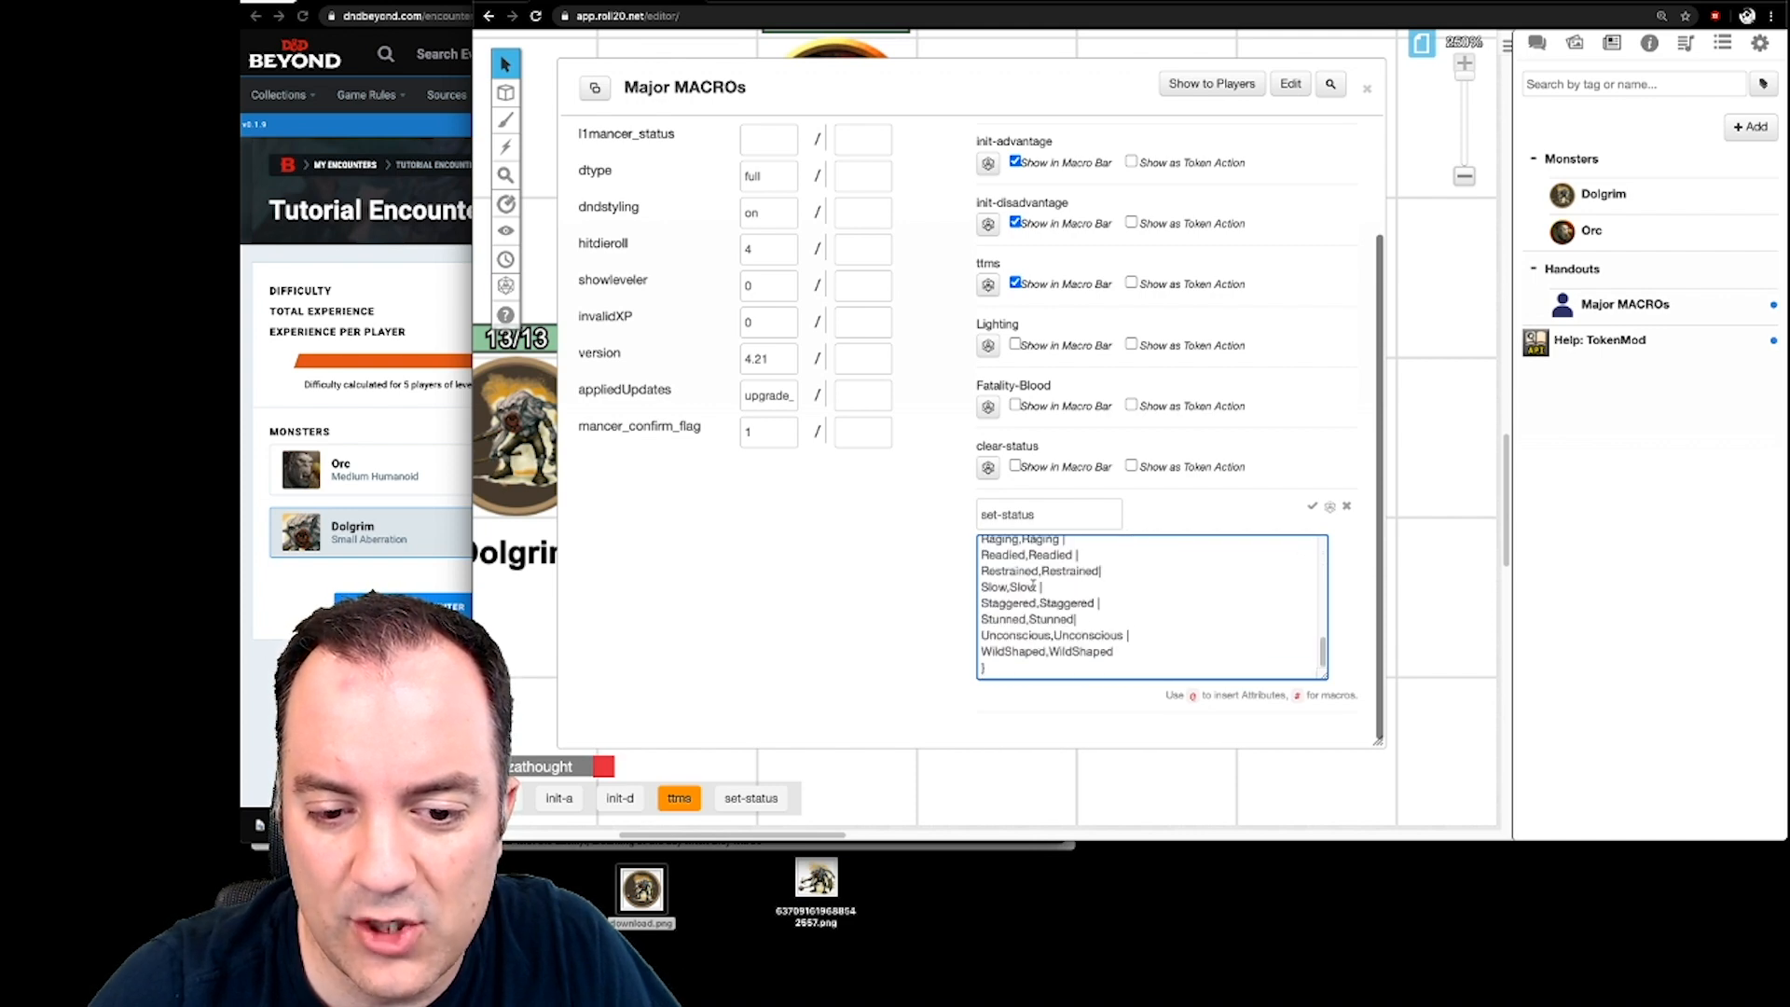
drag(1127, 644, 976, 578)
key(Escape)
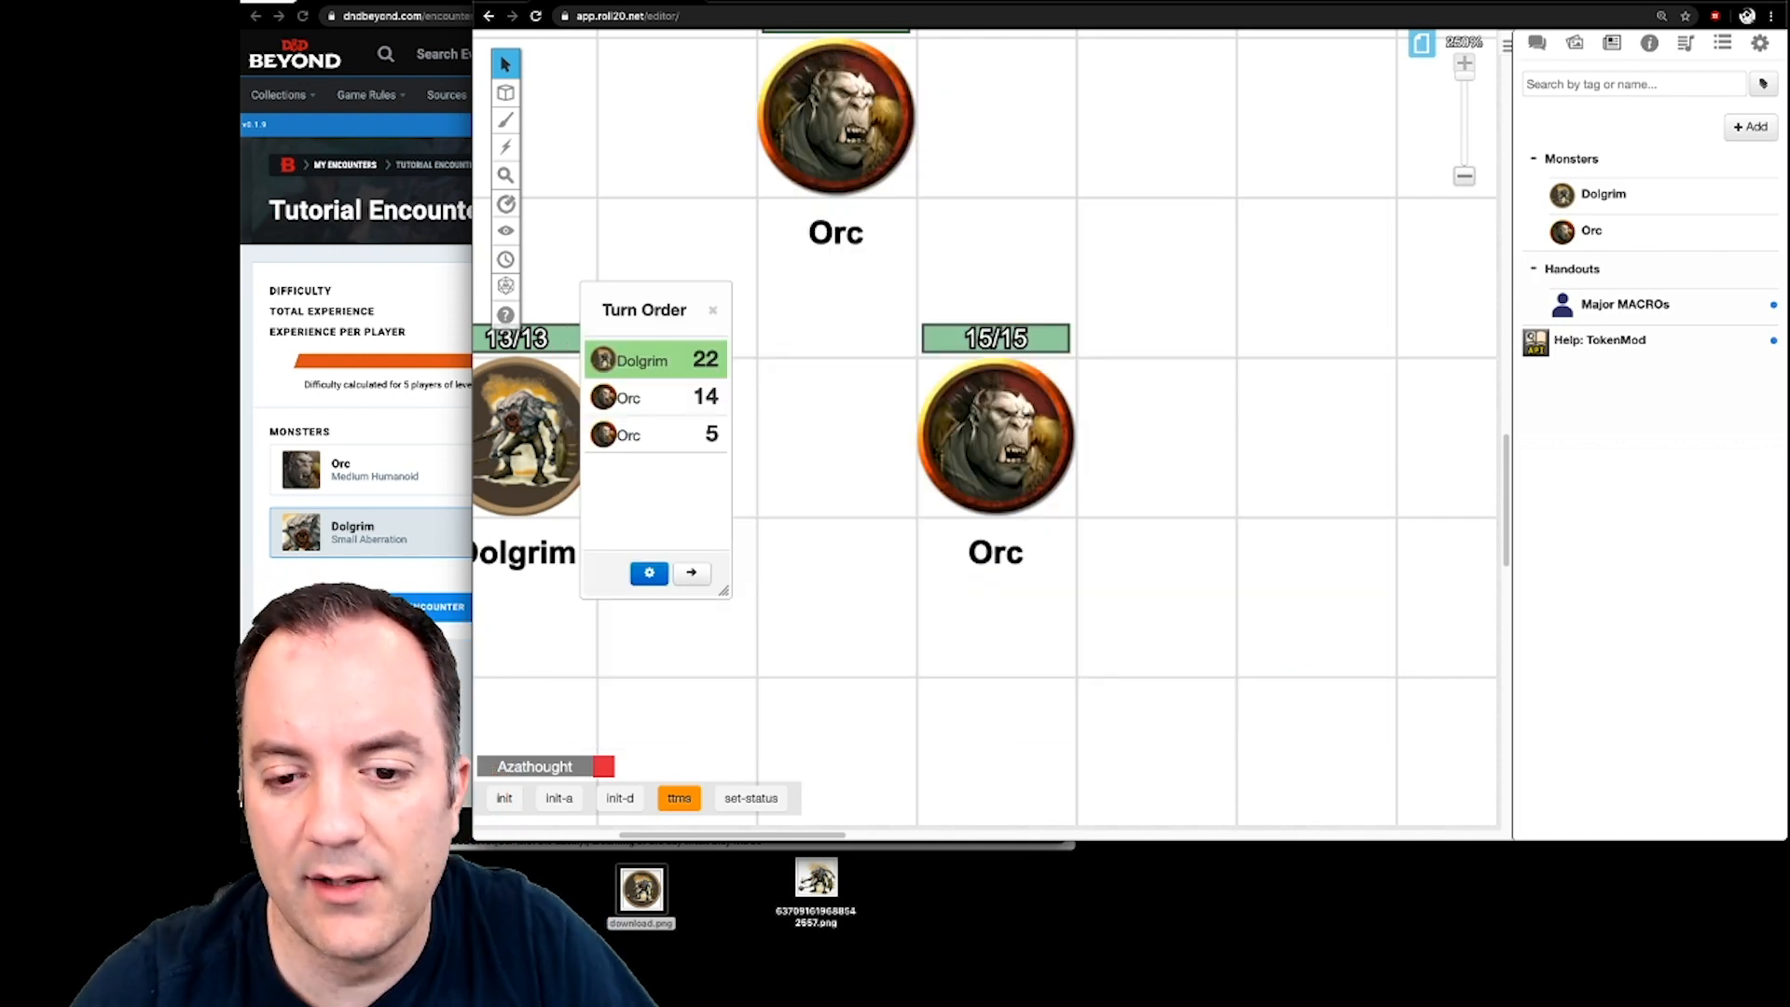
- Show the clear-status, Fatality-Blood and Lighting abilities of Major MACROs in the macro bar, and close the sheet
click(1070, 433)
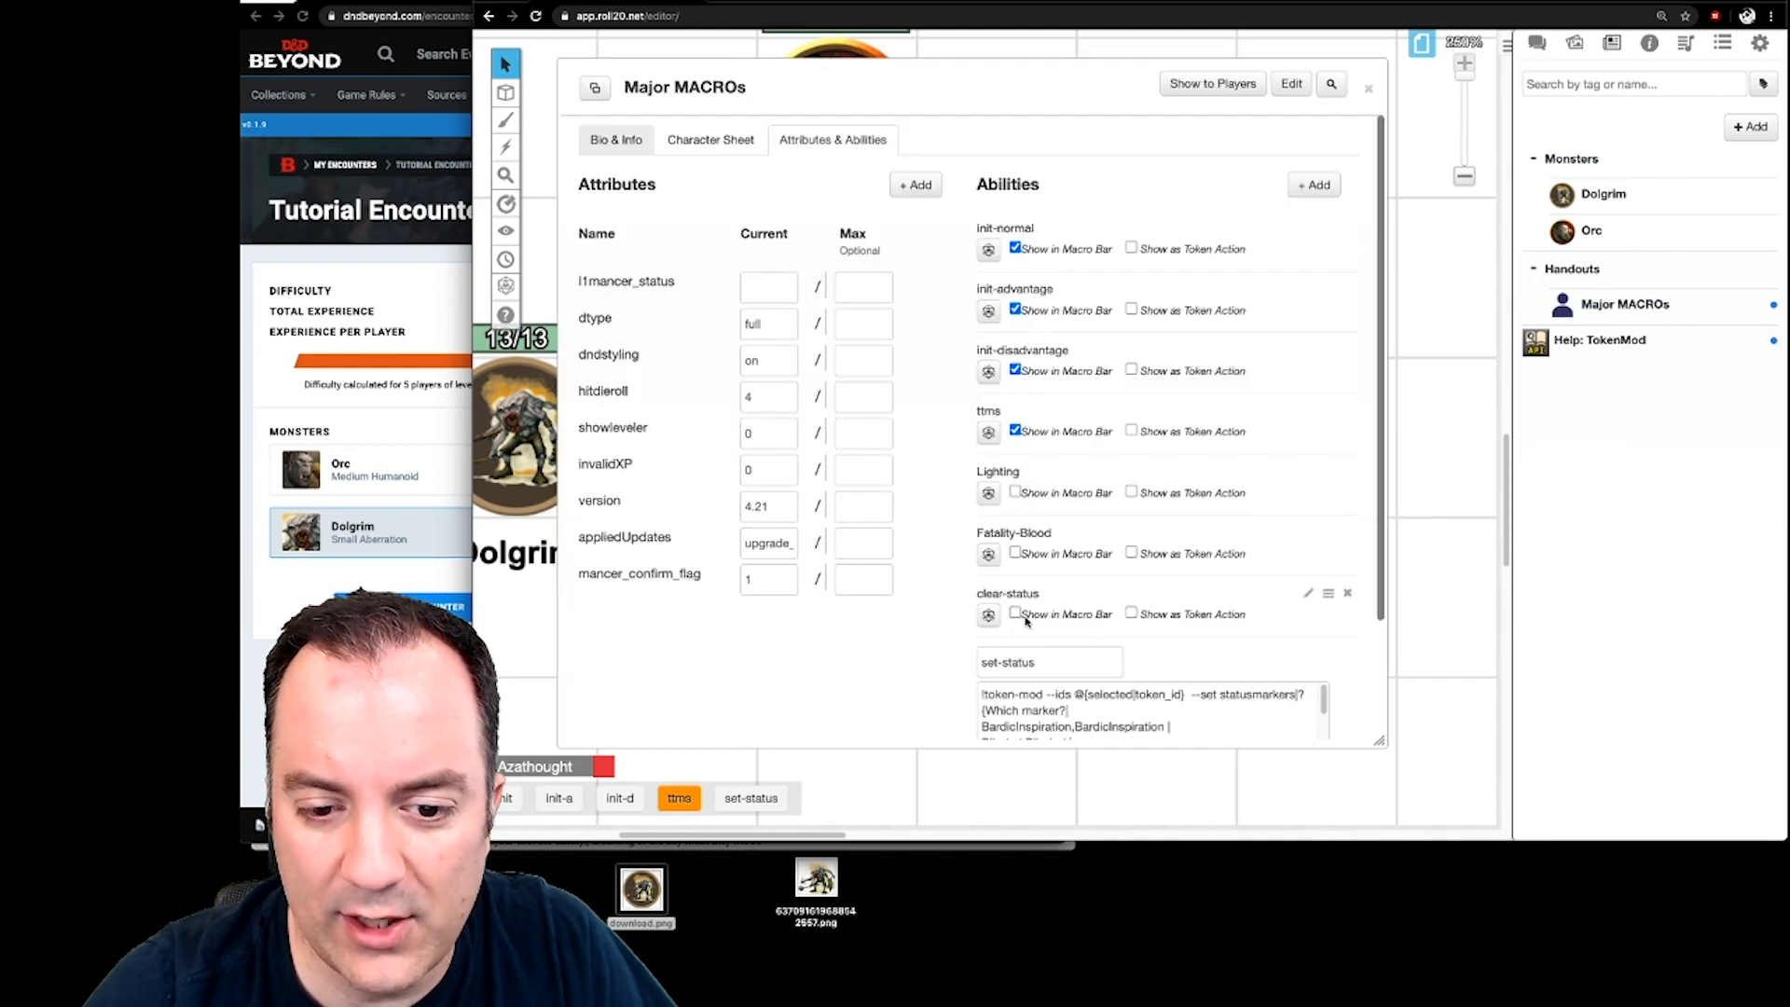
click(1016, 613)
click(1016, 552)
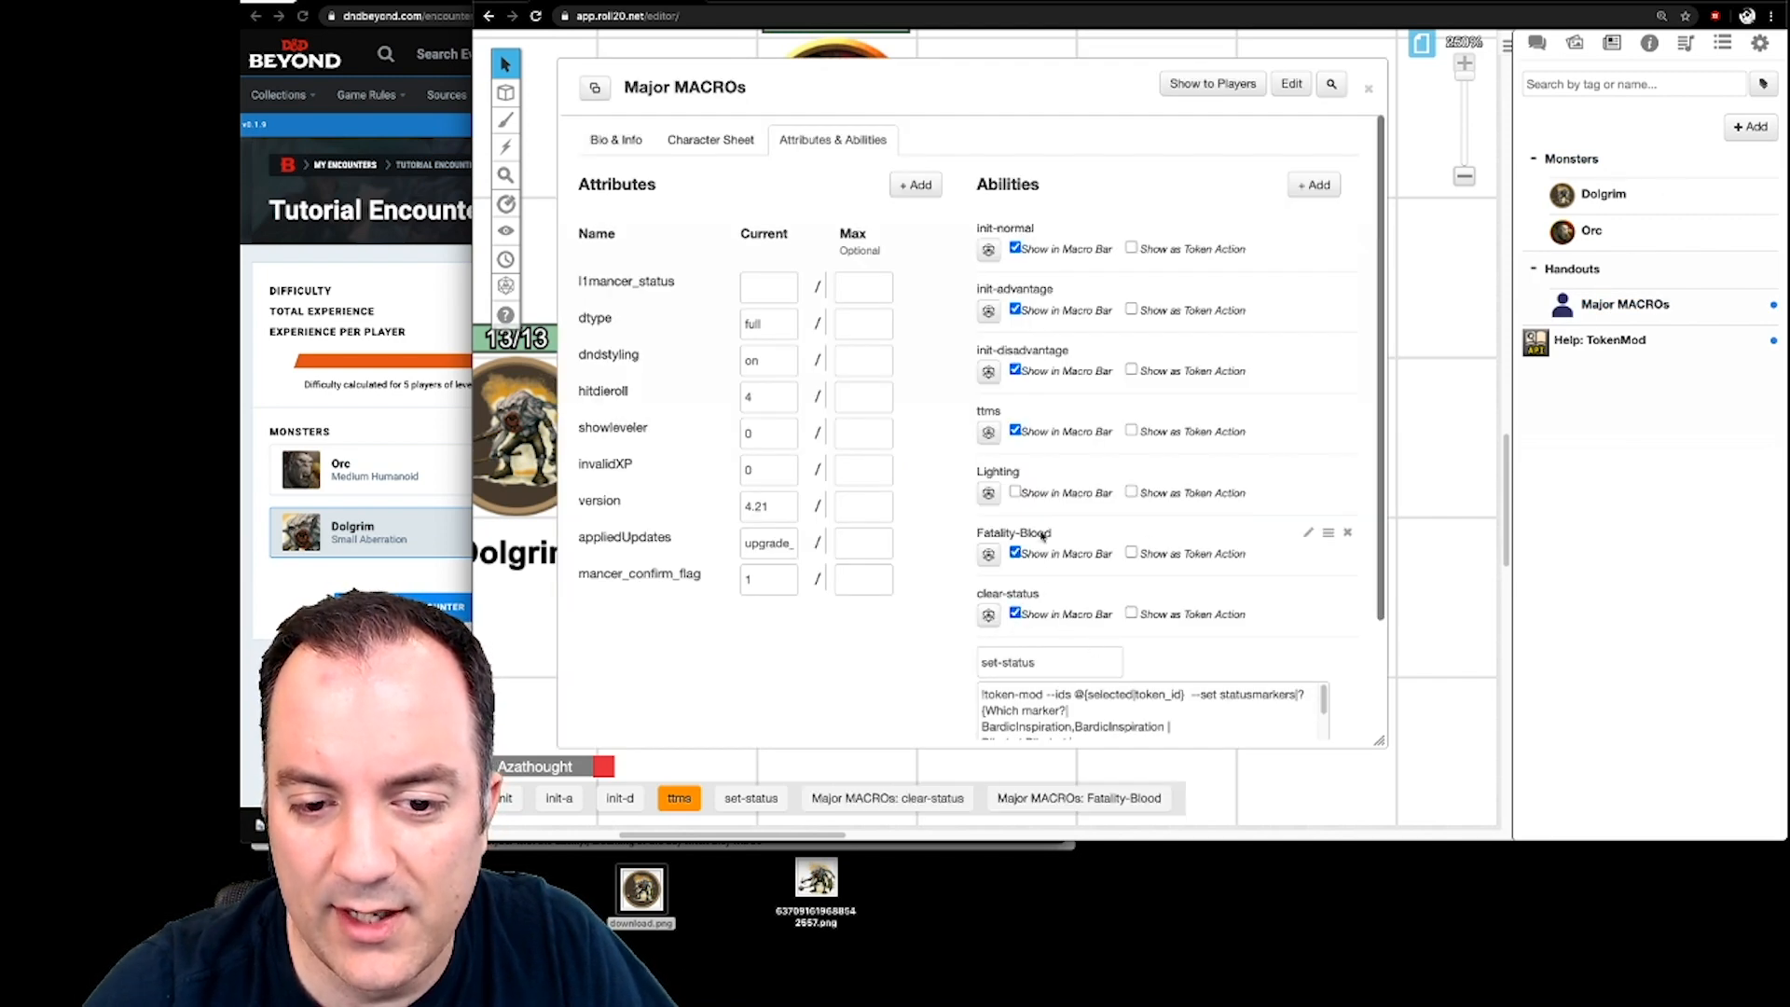
click(1015, 492)
click(1368, 88)
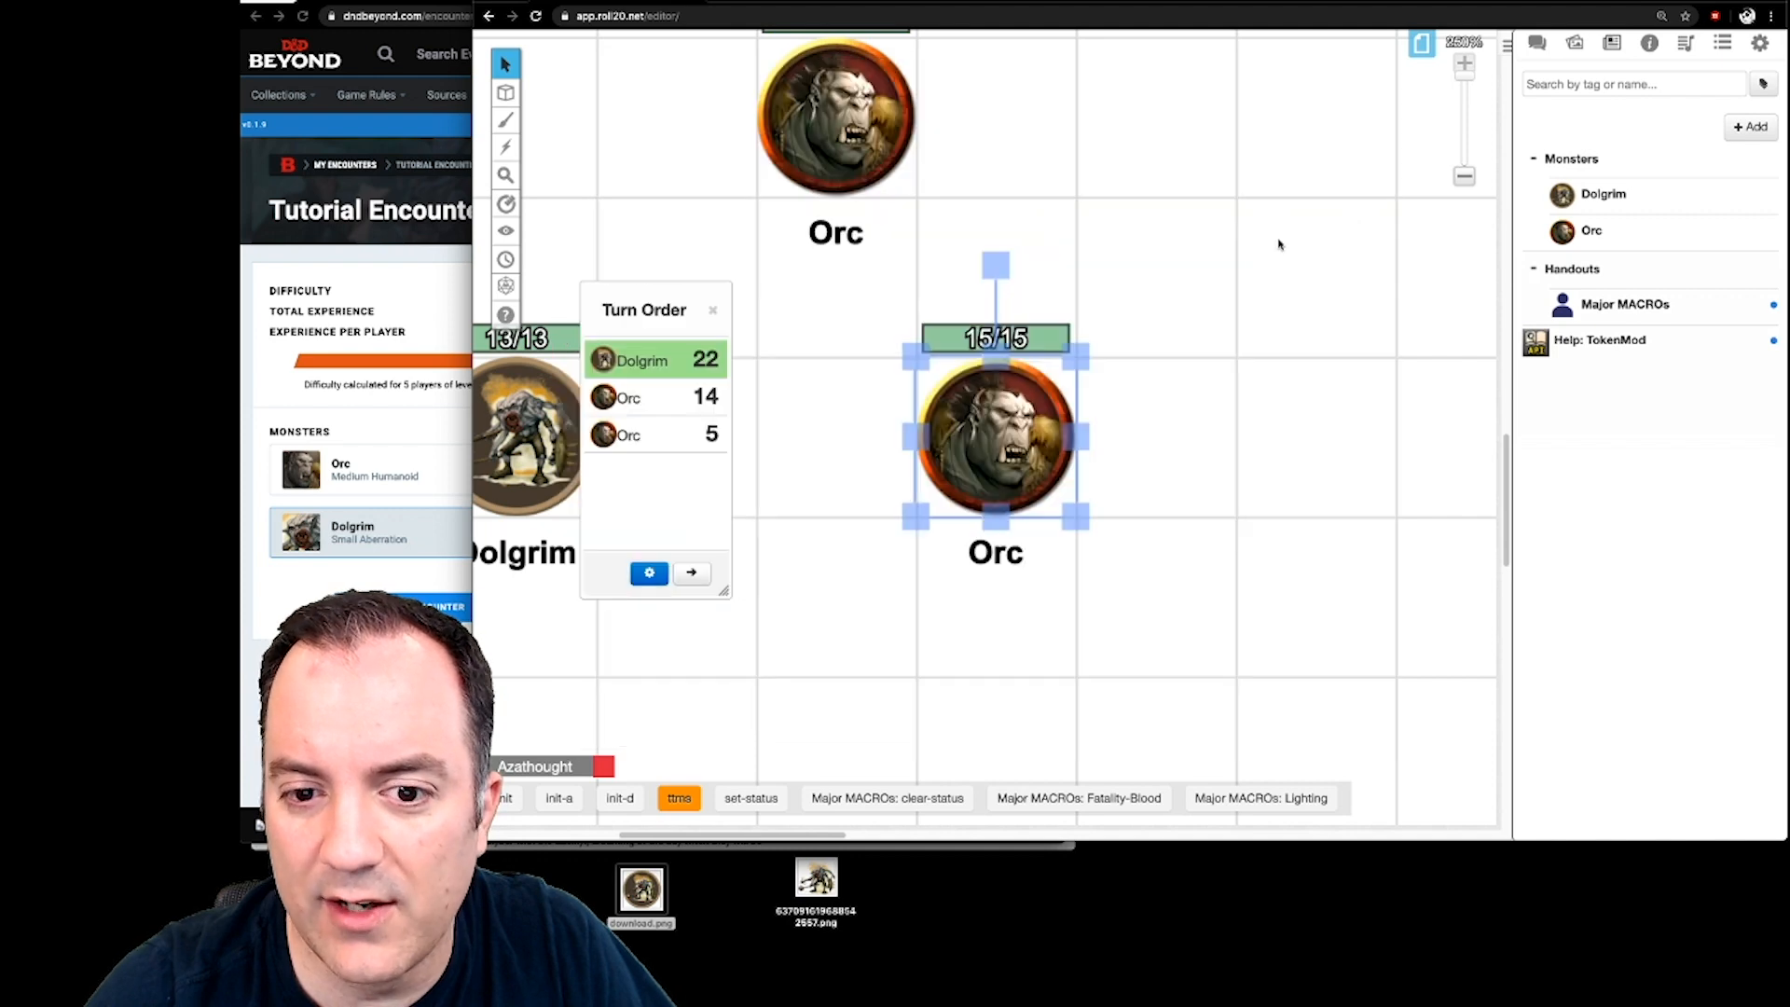
click(1178, 506)
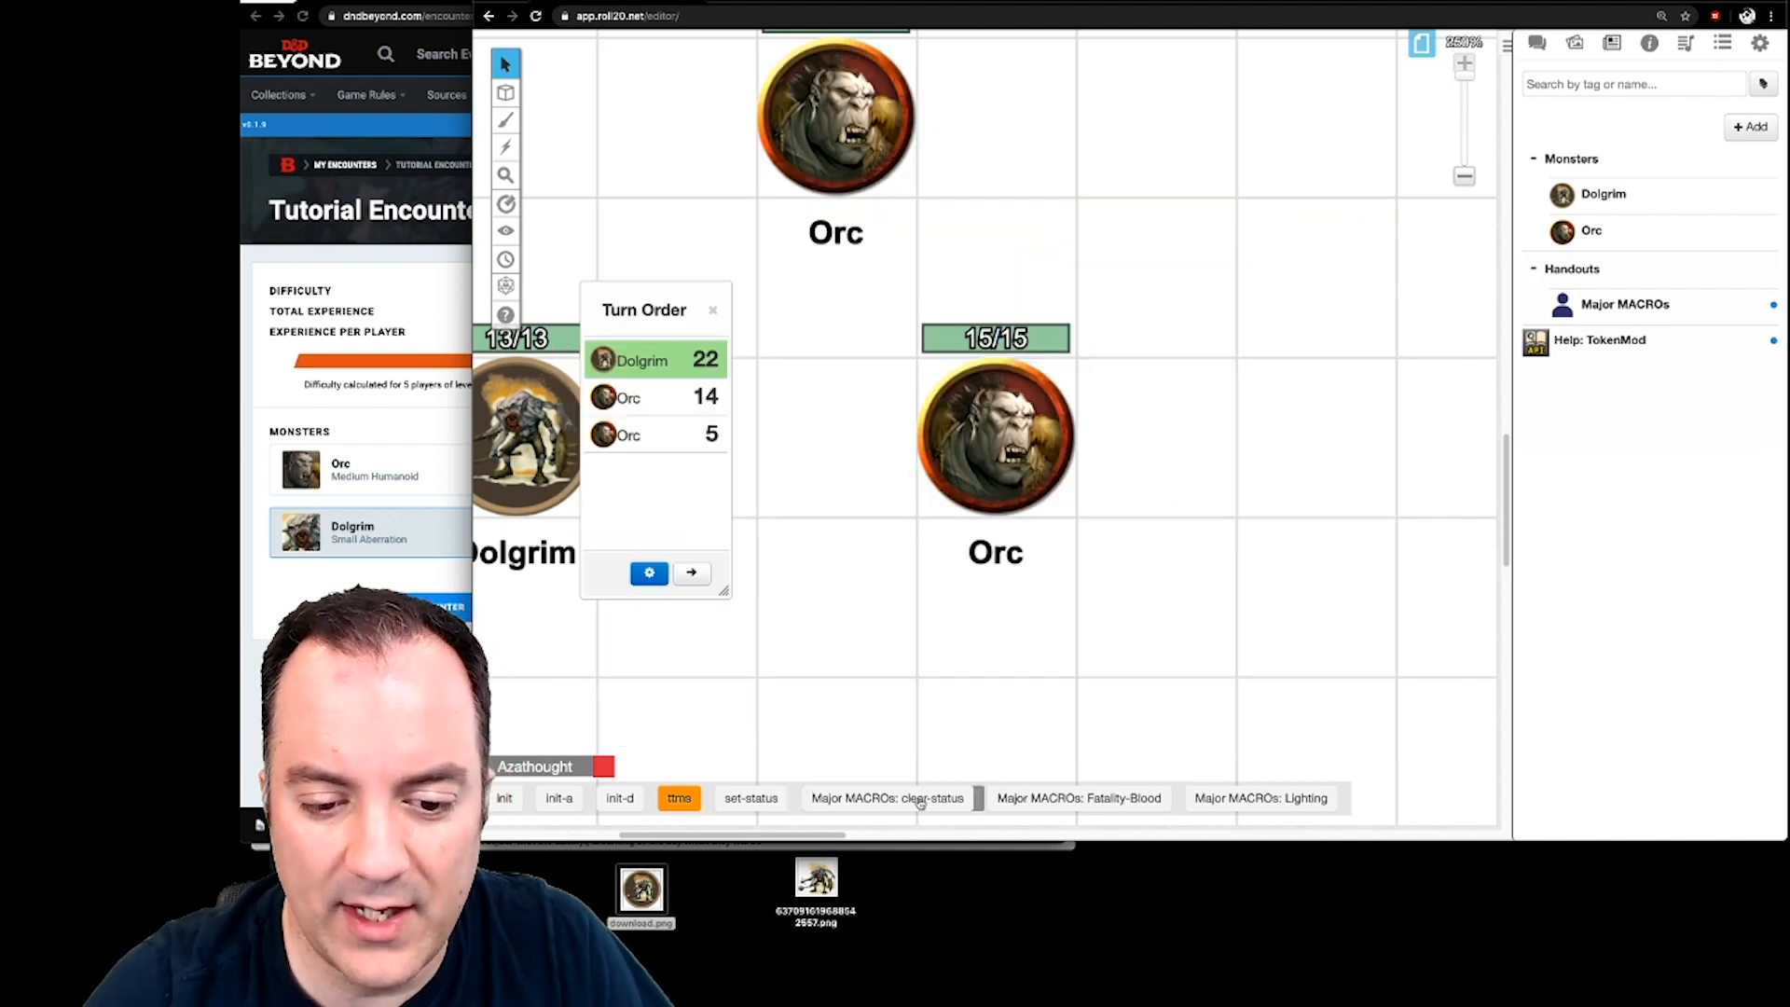
- Rename the three newly added Major MACROs entries in the macro bar as clear-status, fatality and lighting
click(977, 799)
click(977, 757)
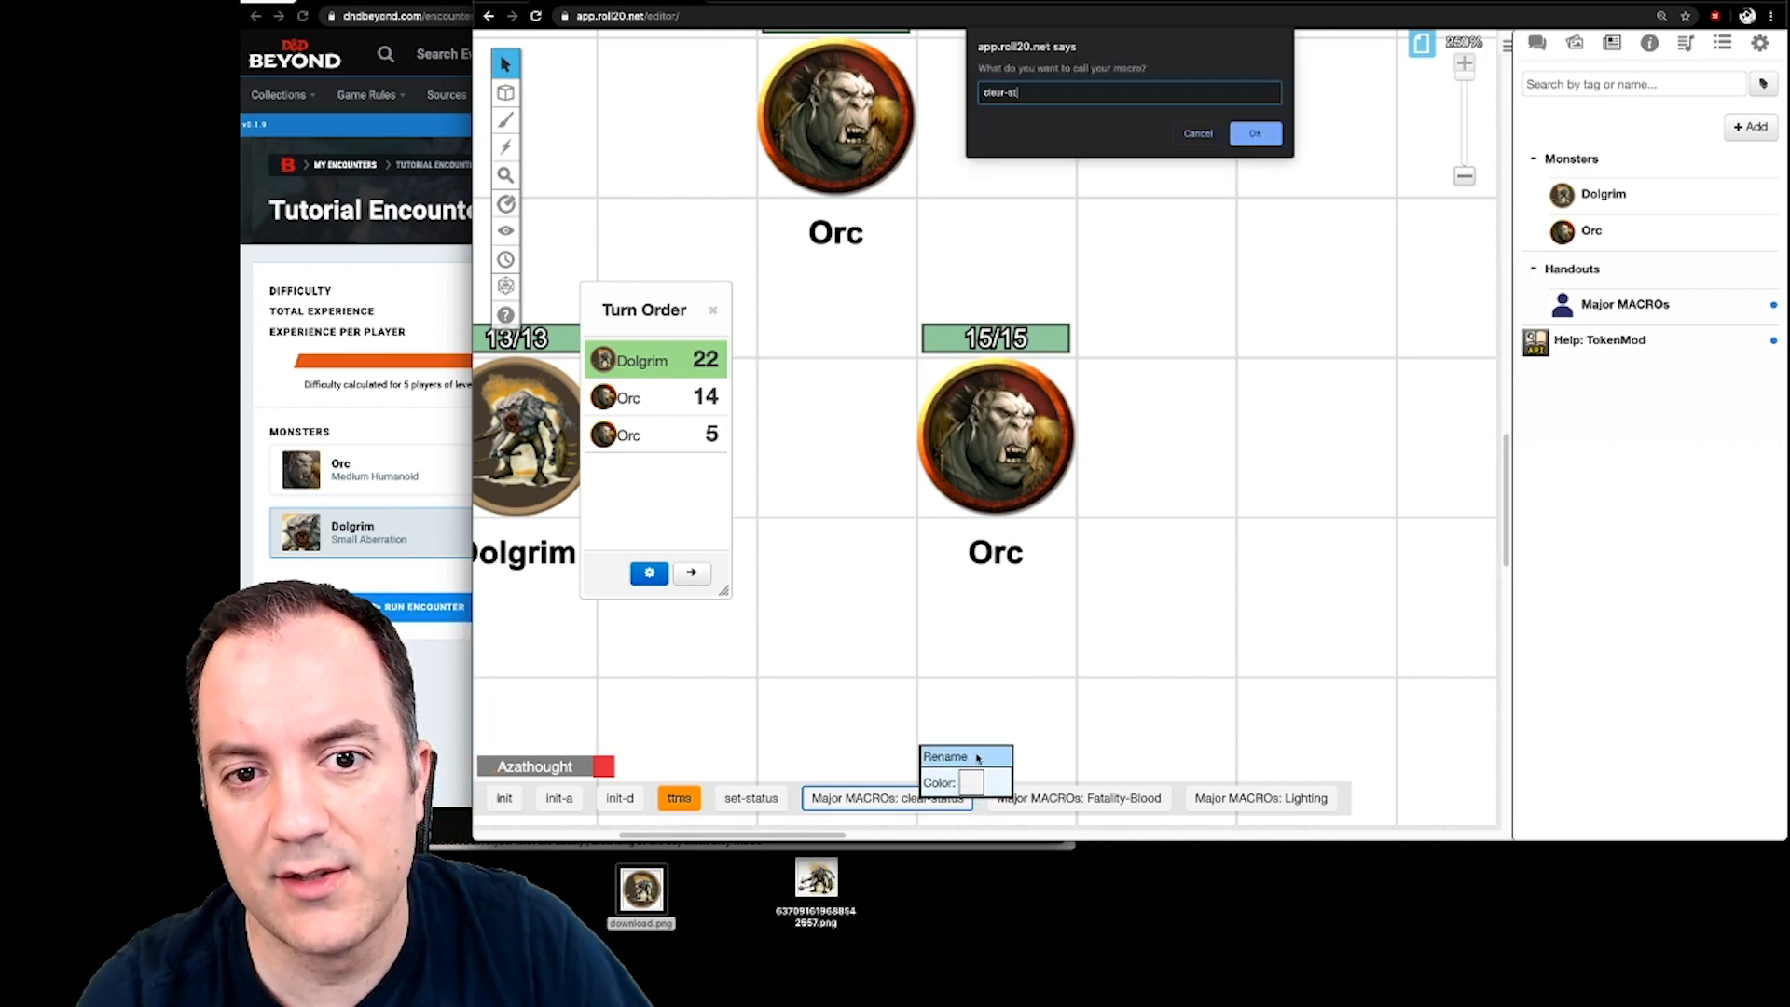
right_click(996, 798)
click(1026, 755)
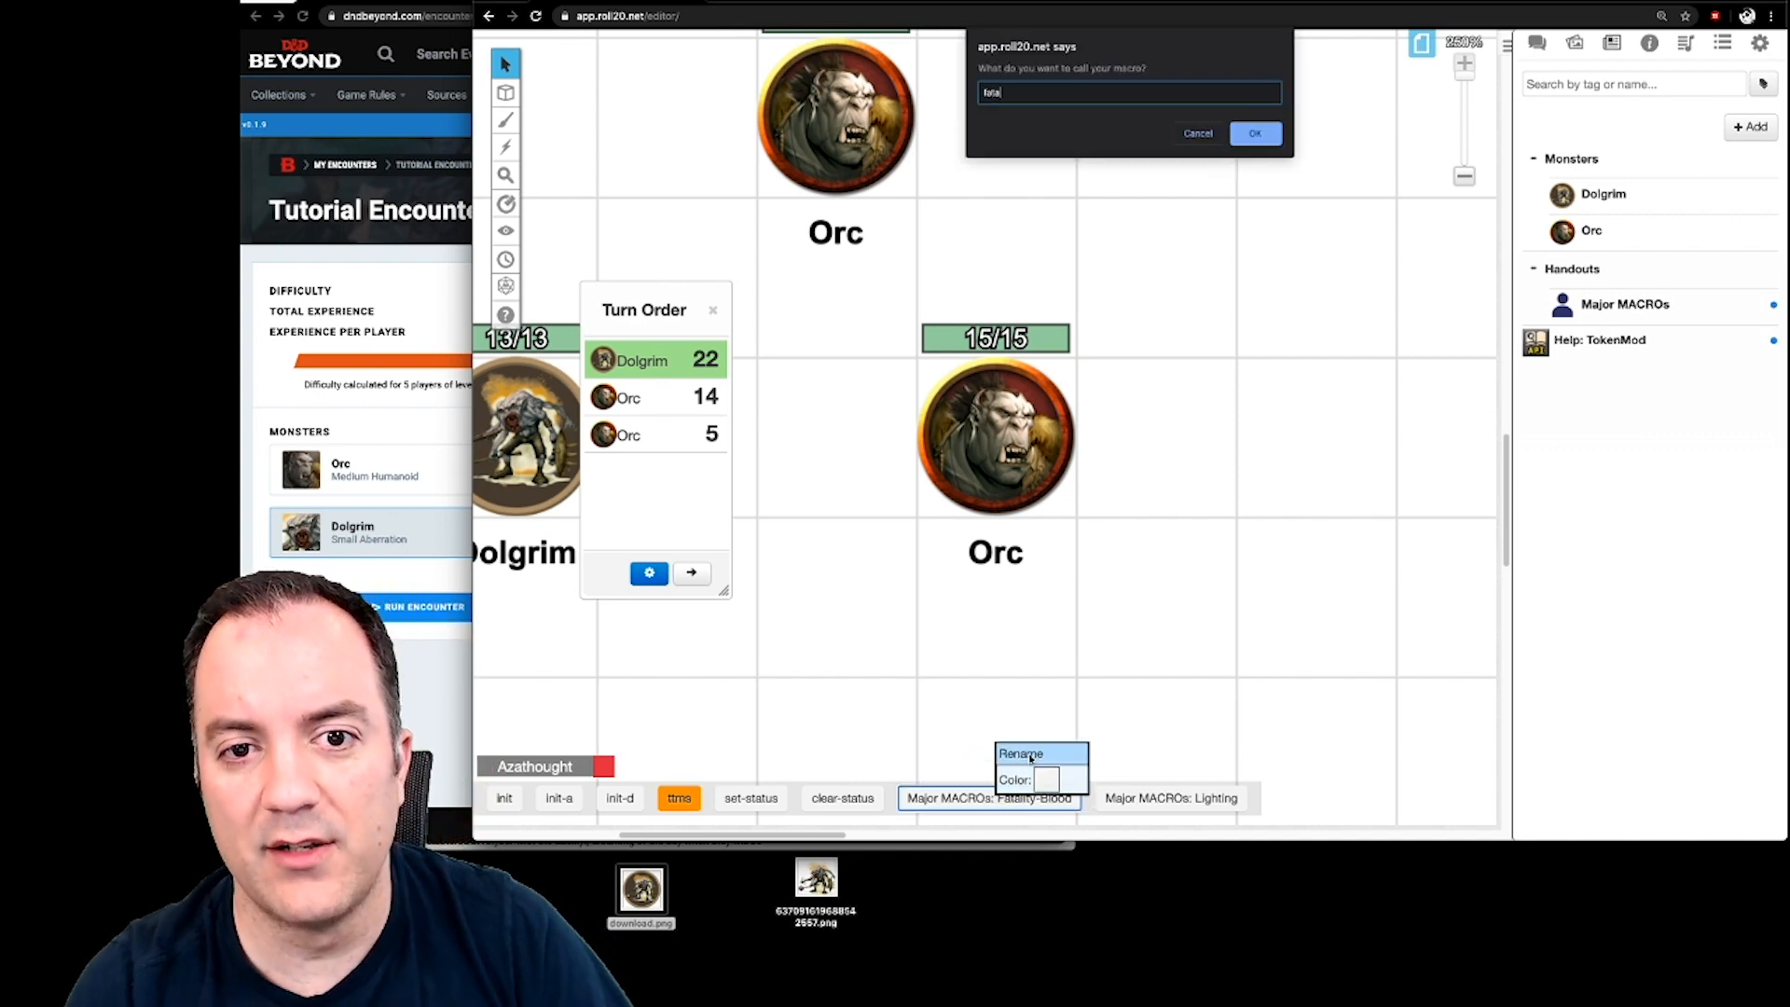
text(fatality)
key(Return)
right_click(1035, 798)
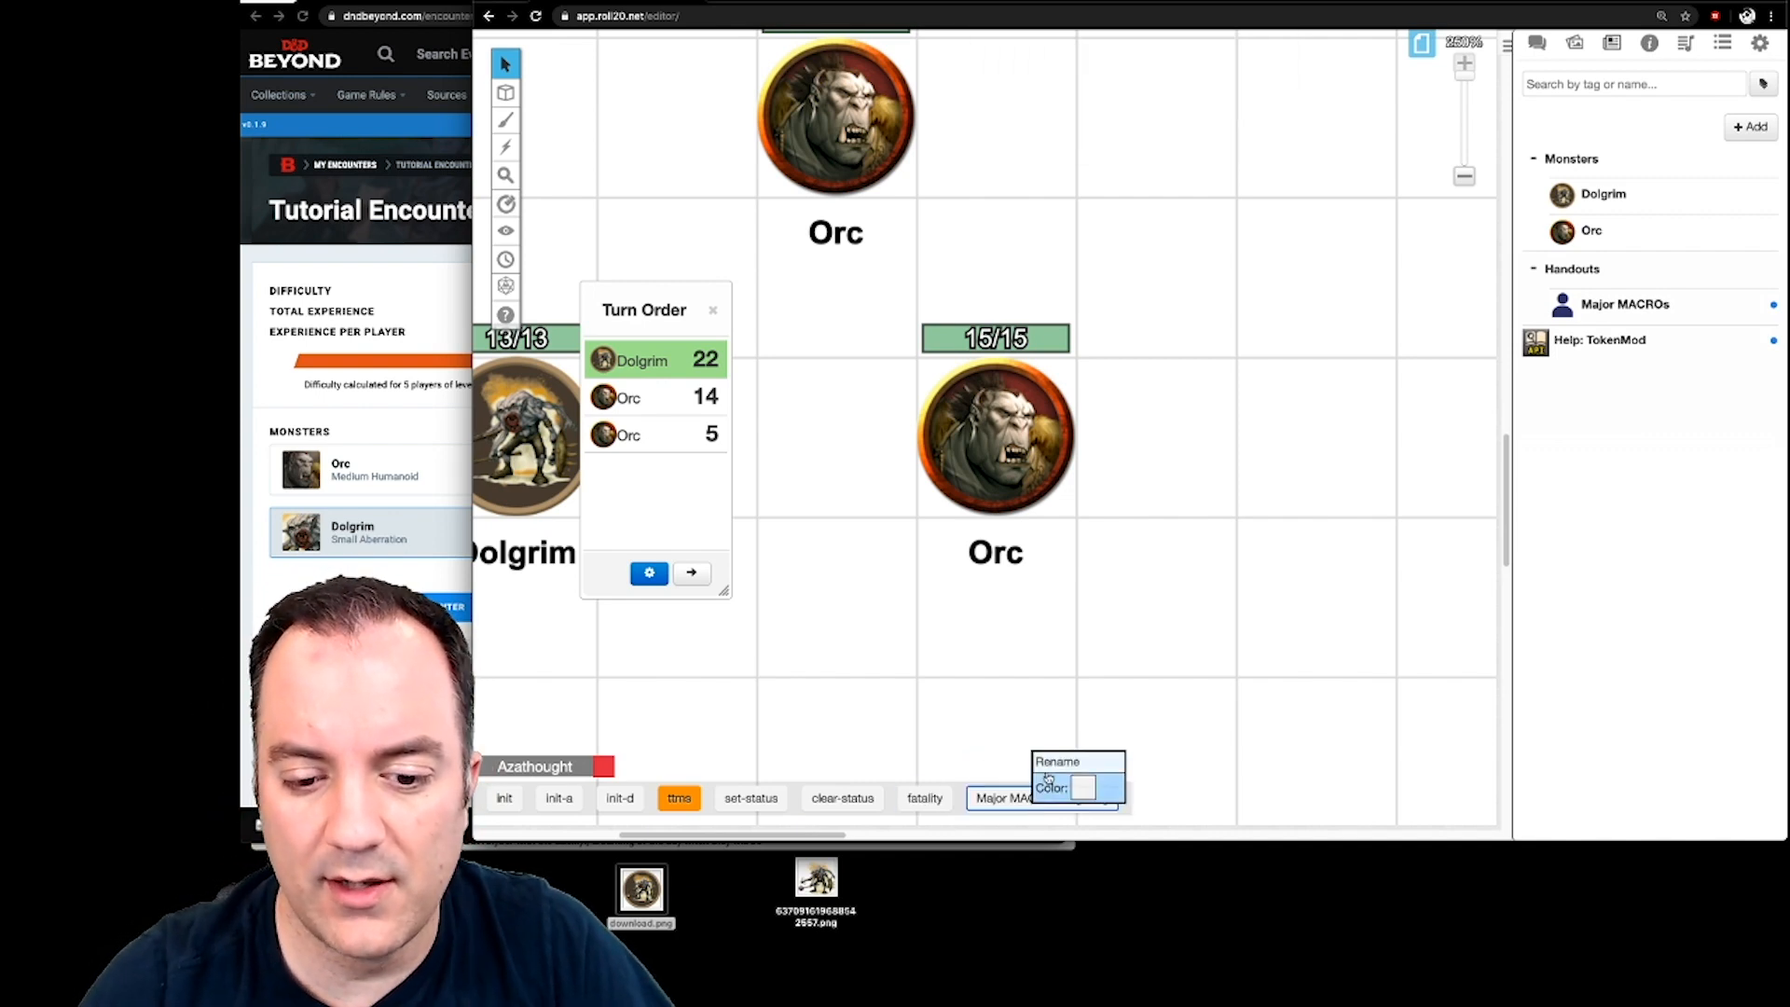
click(1054, 763)
text(lighting)
key(Return)
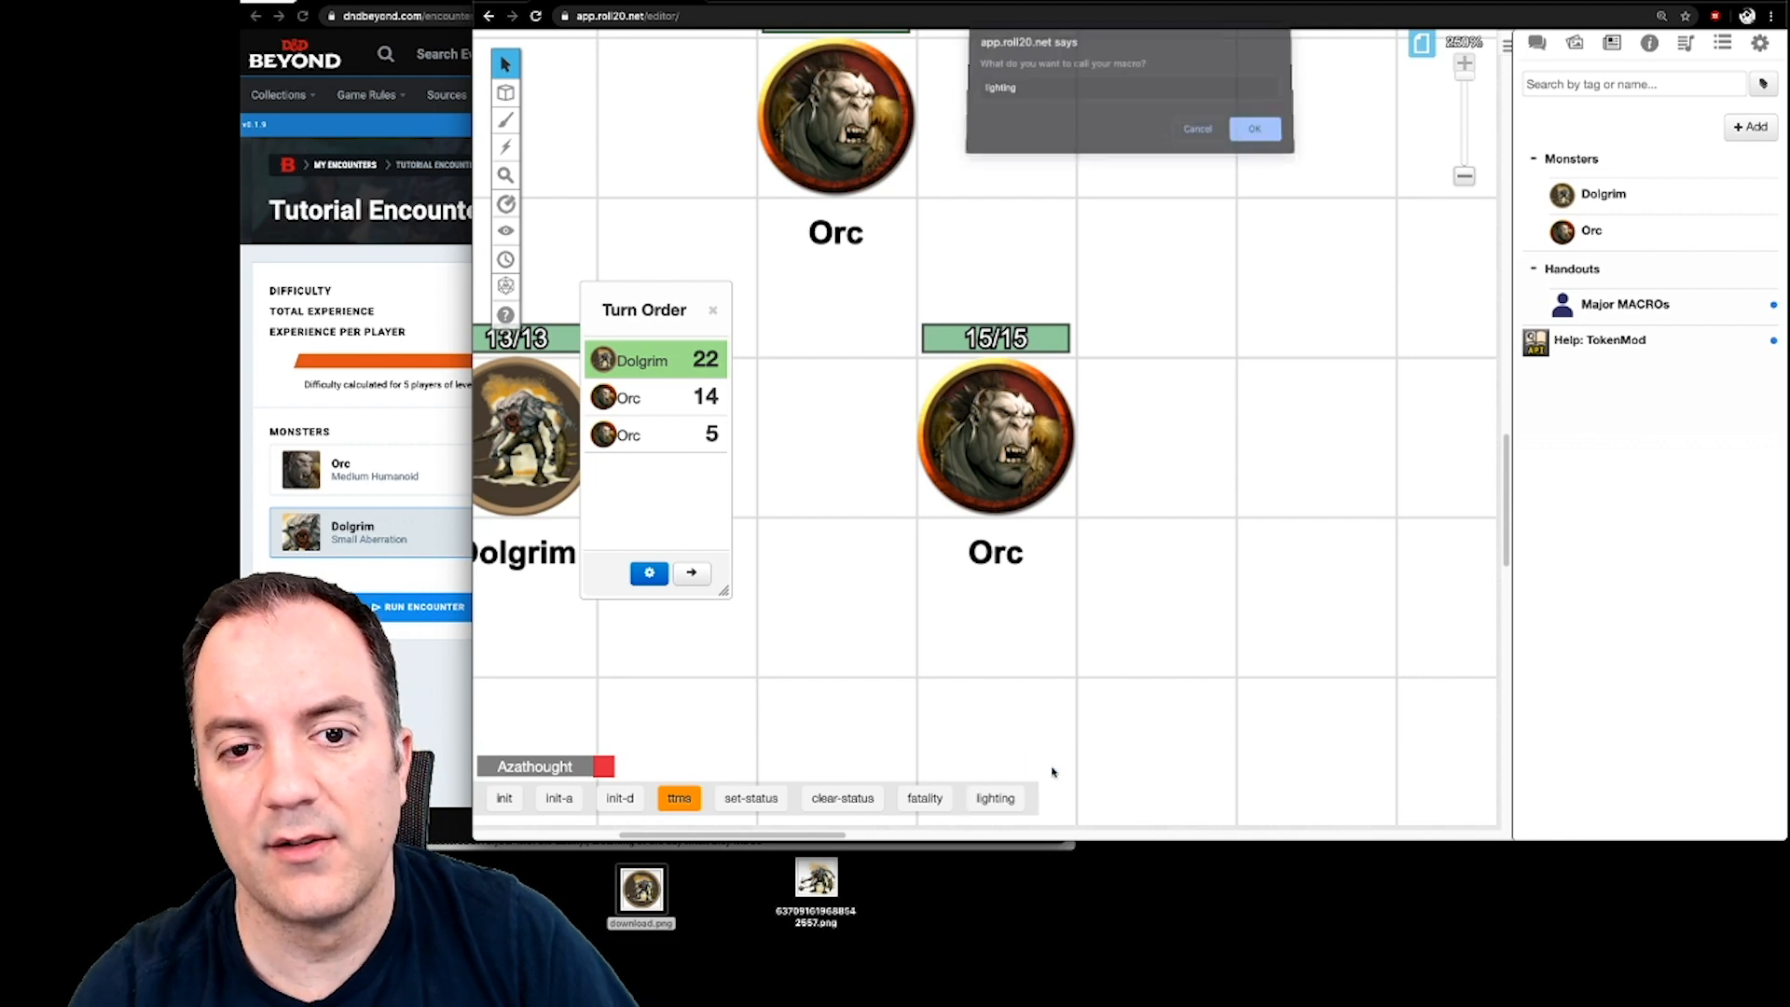
- Color the macro bar entries: dark navy for clear-status, red for fatality and yellow for lighting
right_click(864, 788)
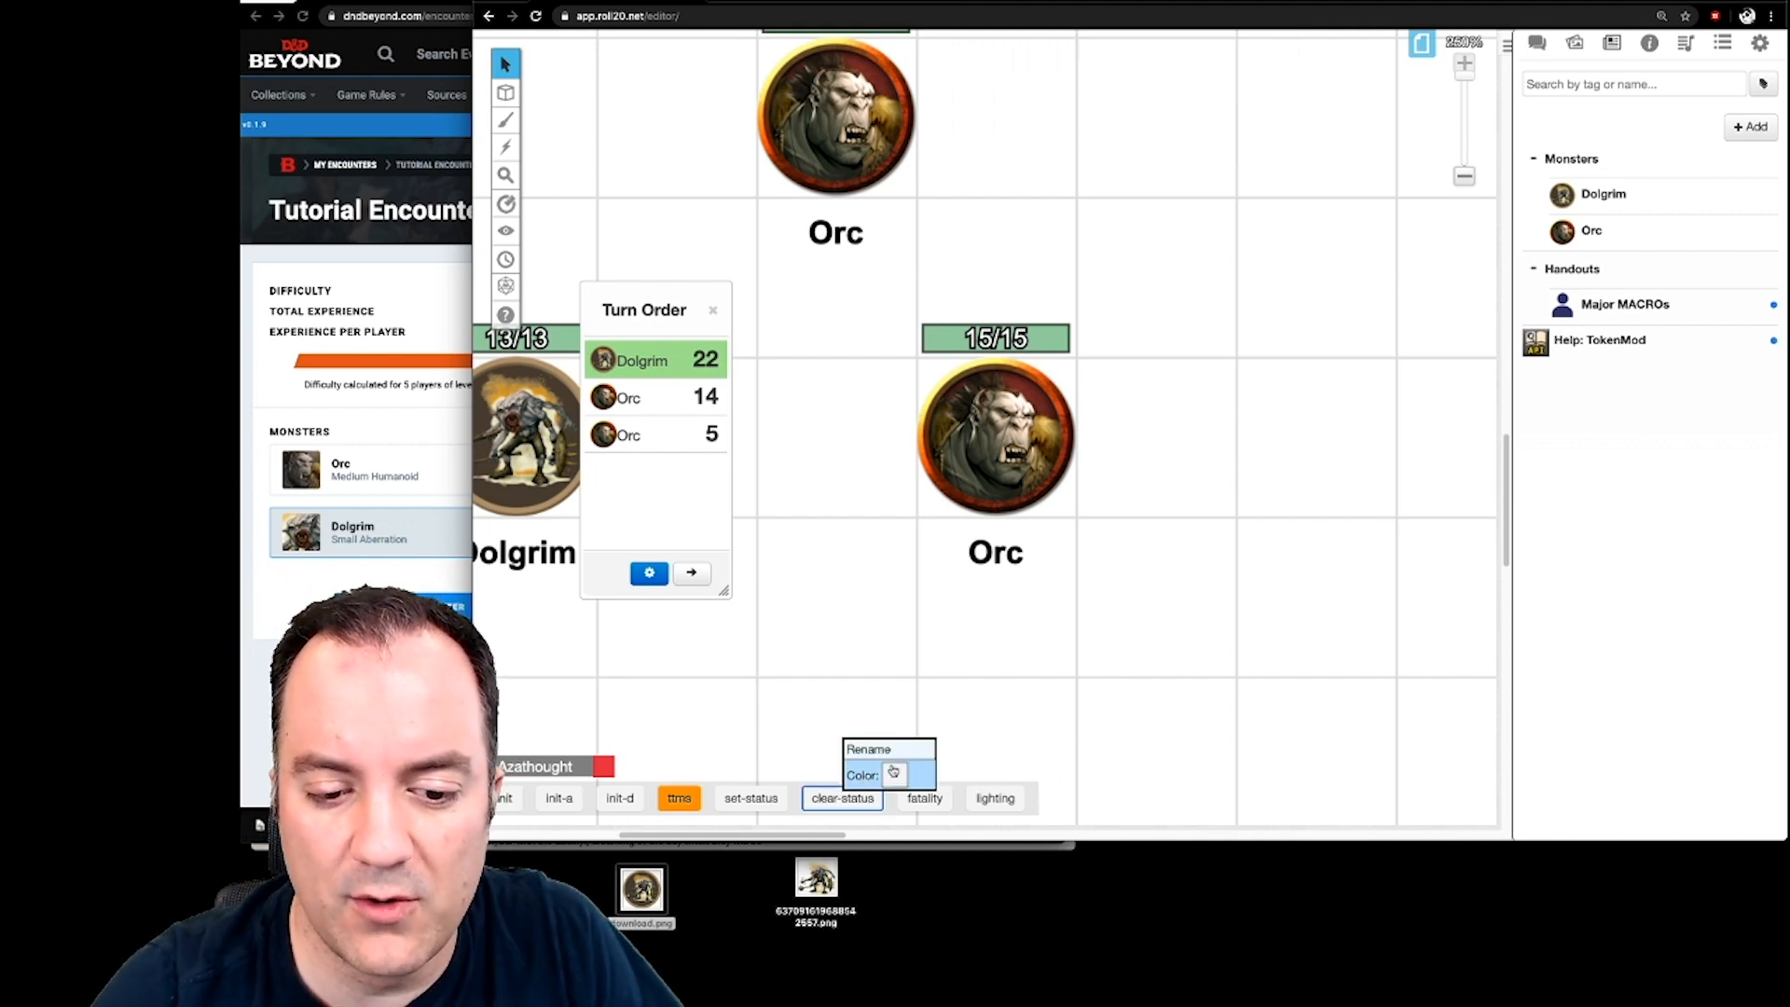
click(894, 772)
click(888, 686)
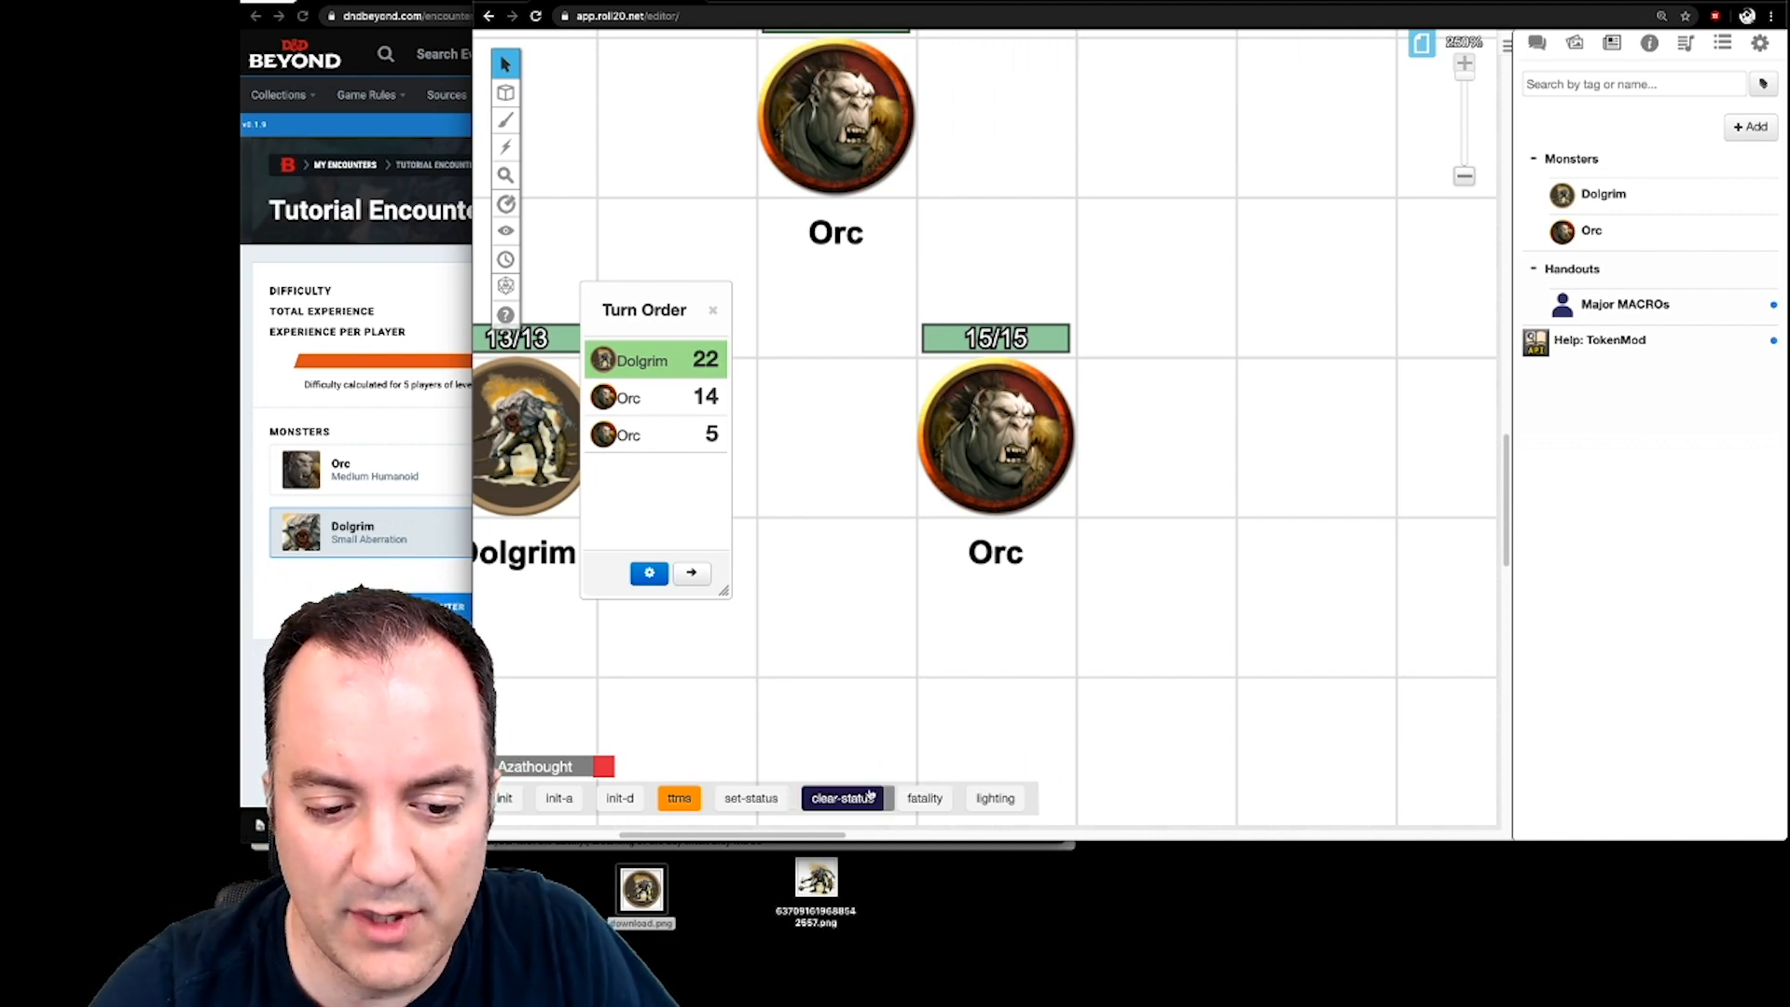
right_click(923, 796)
click(959, 780)
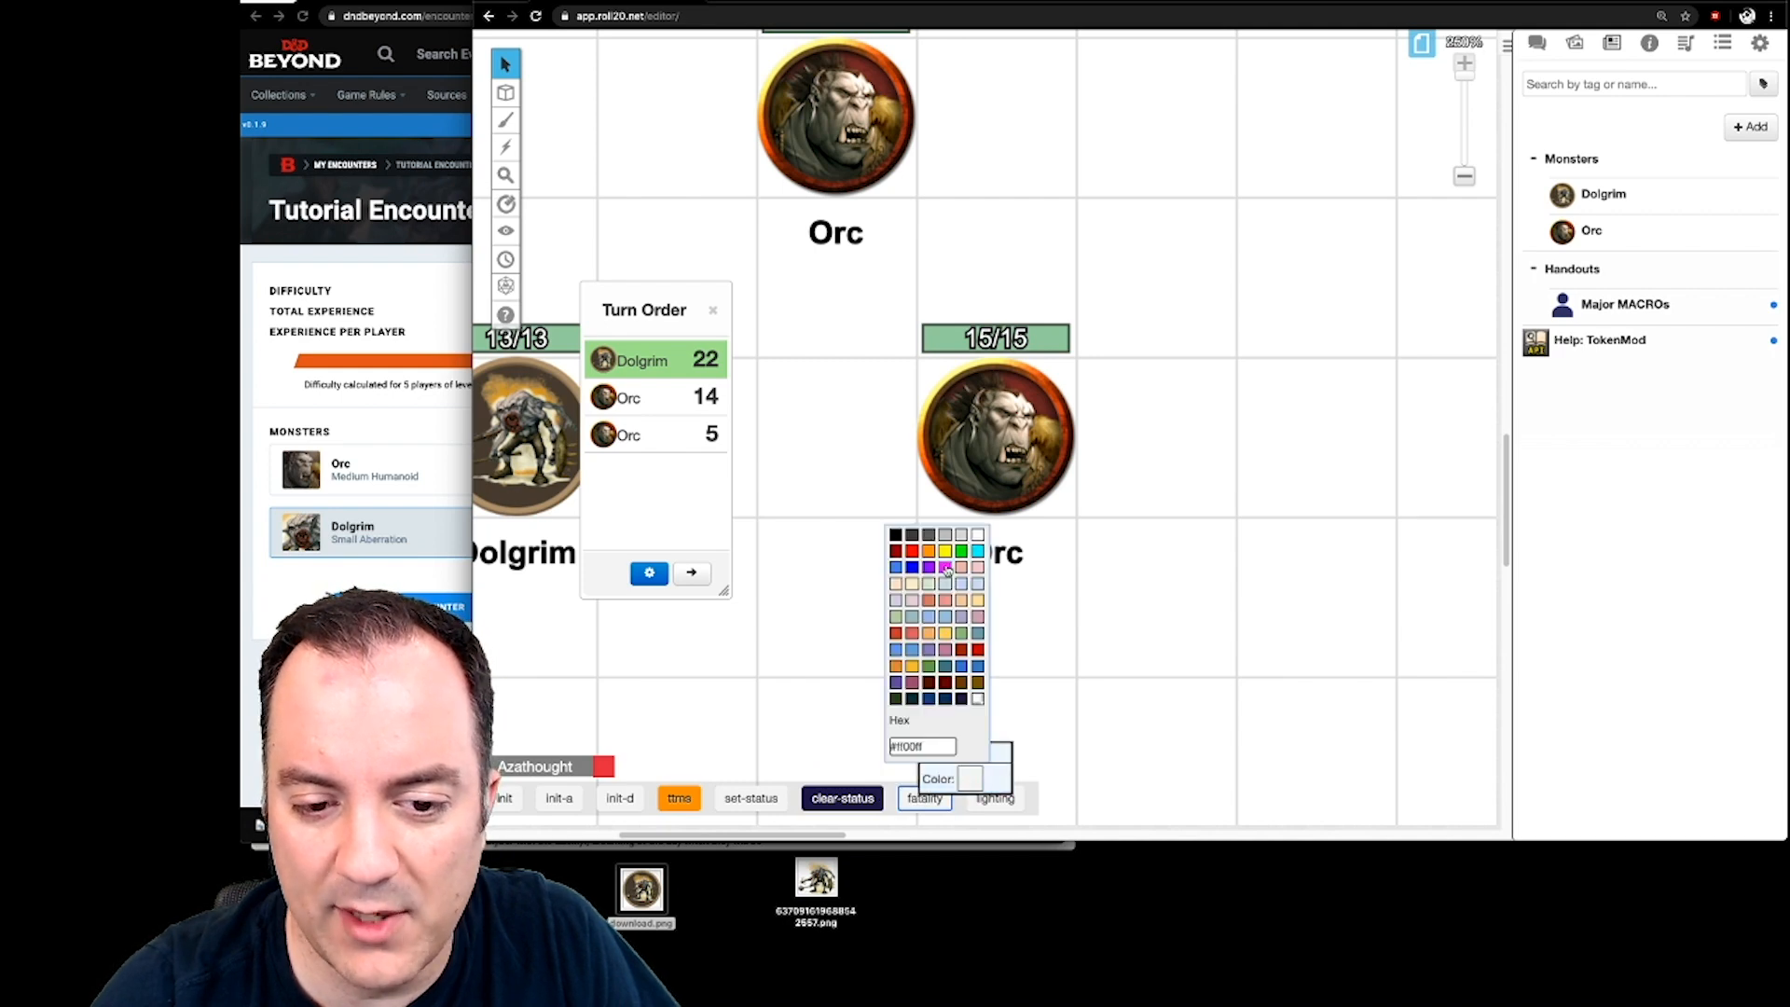
click(912, 551)
right_click(996, 796)
click(1046, 783)
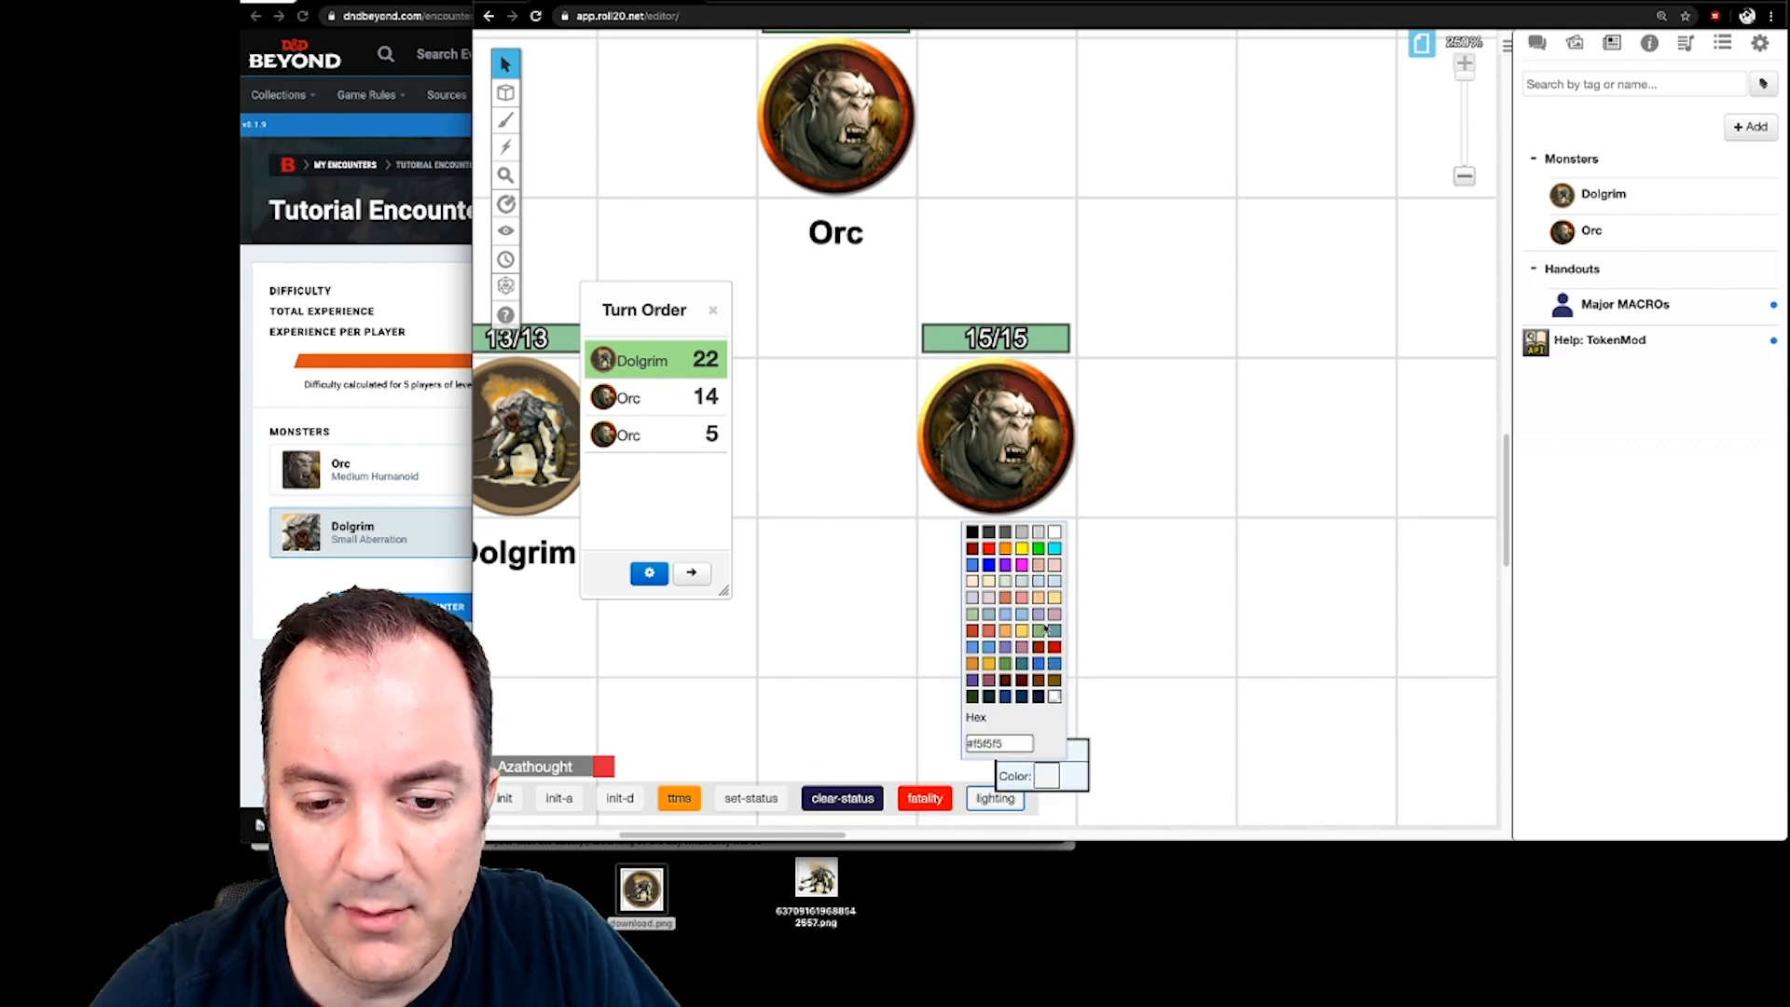
click(1022, 548)
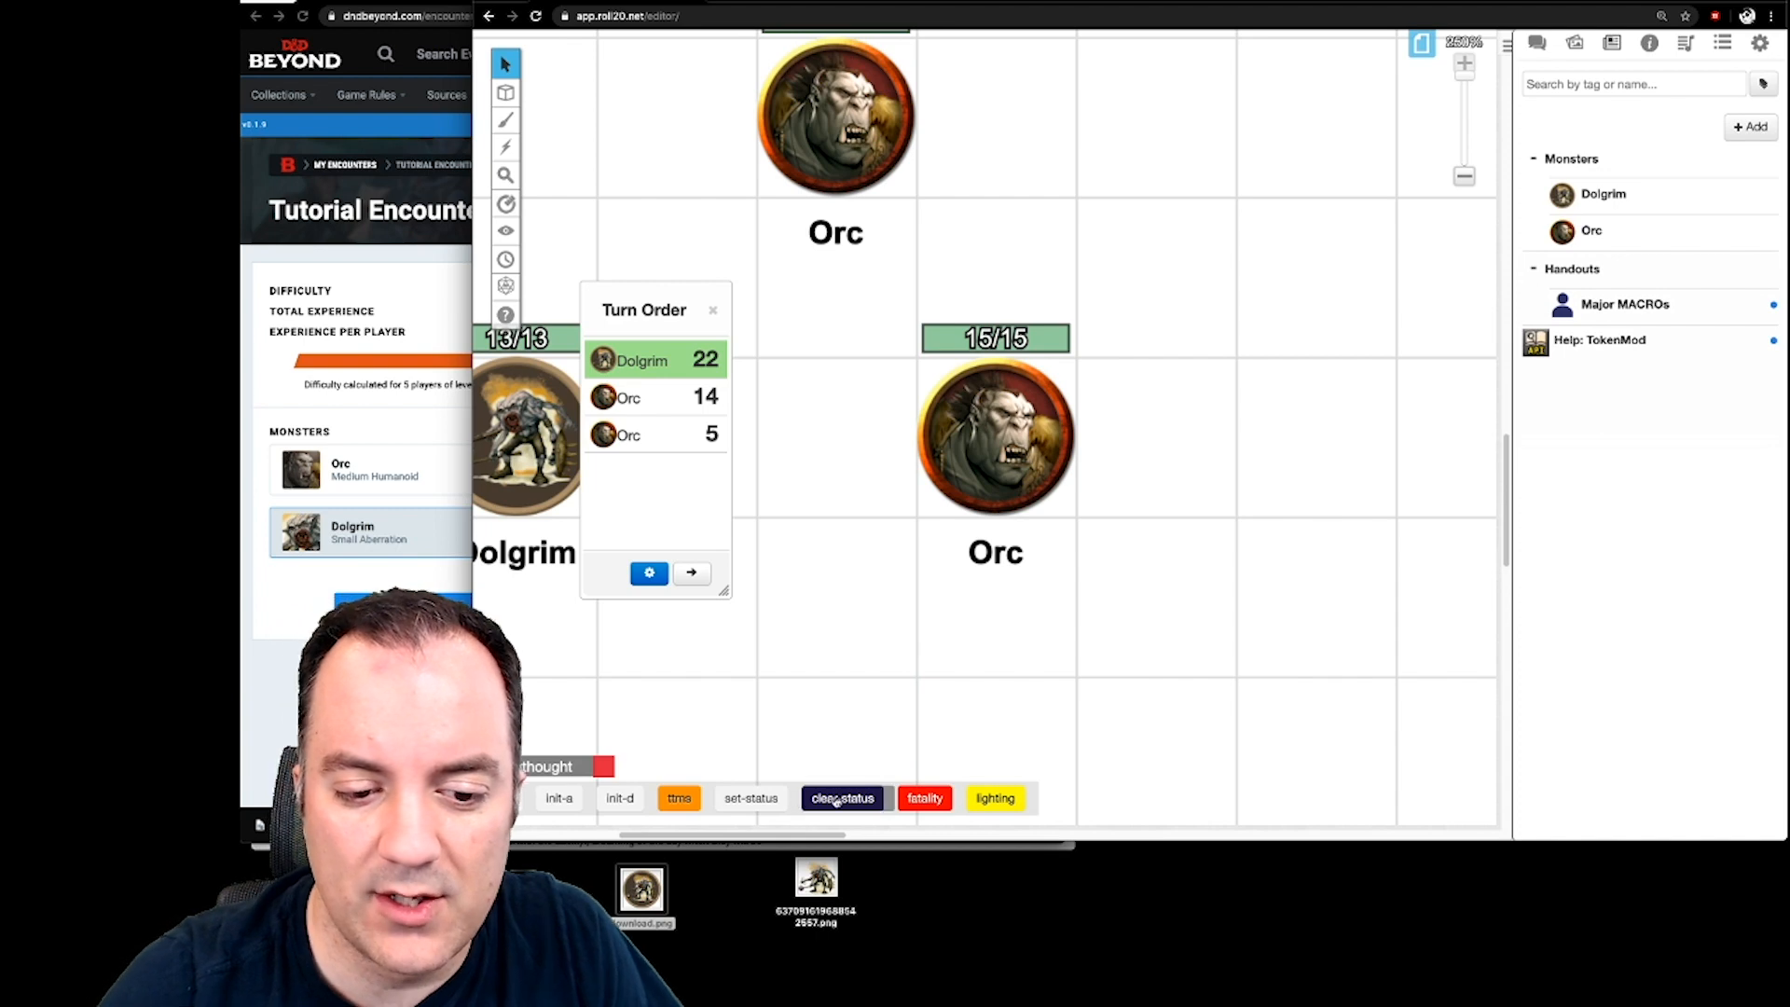
- Apply the BardicInspiration marker to the unmarked Orc token with set-status, and remove it with the clear-status macro
click(750, 798)
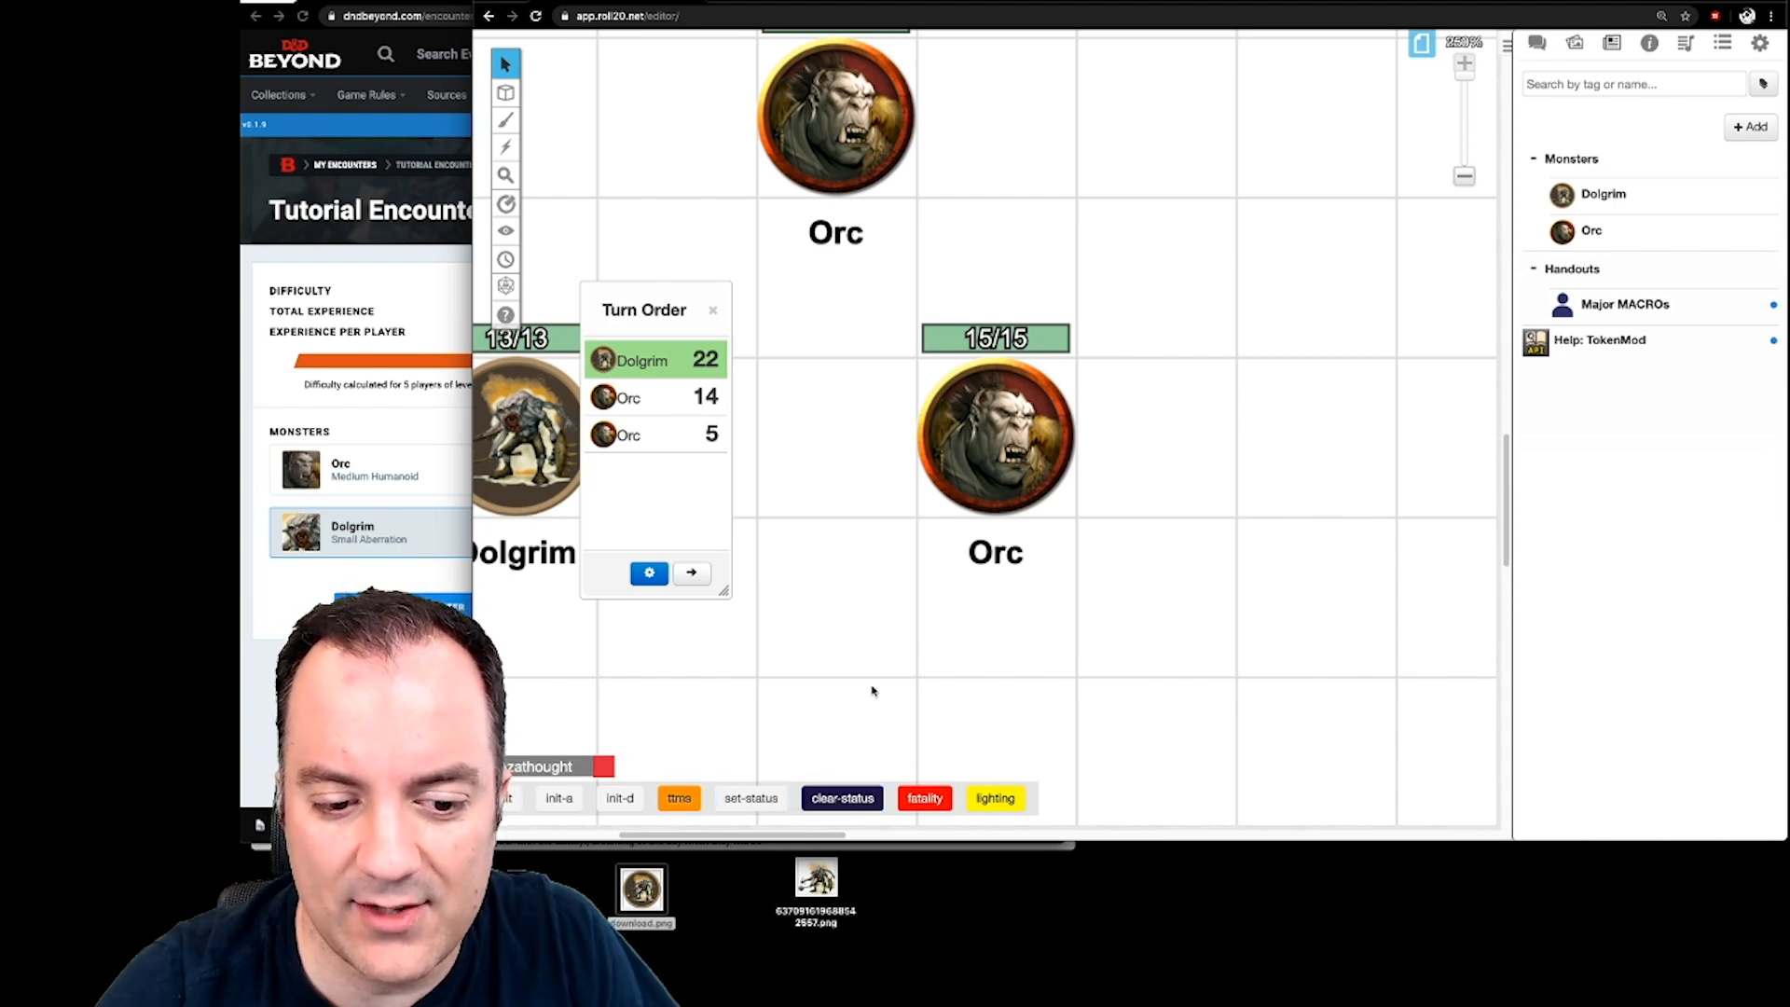
click(956, 485)
click(732, 798)
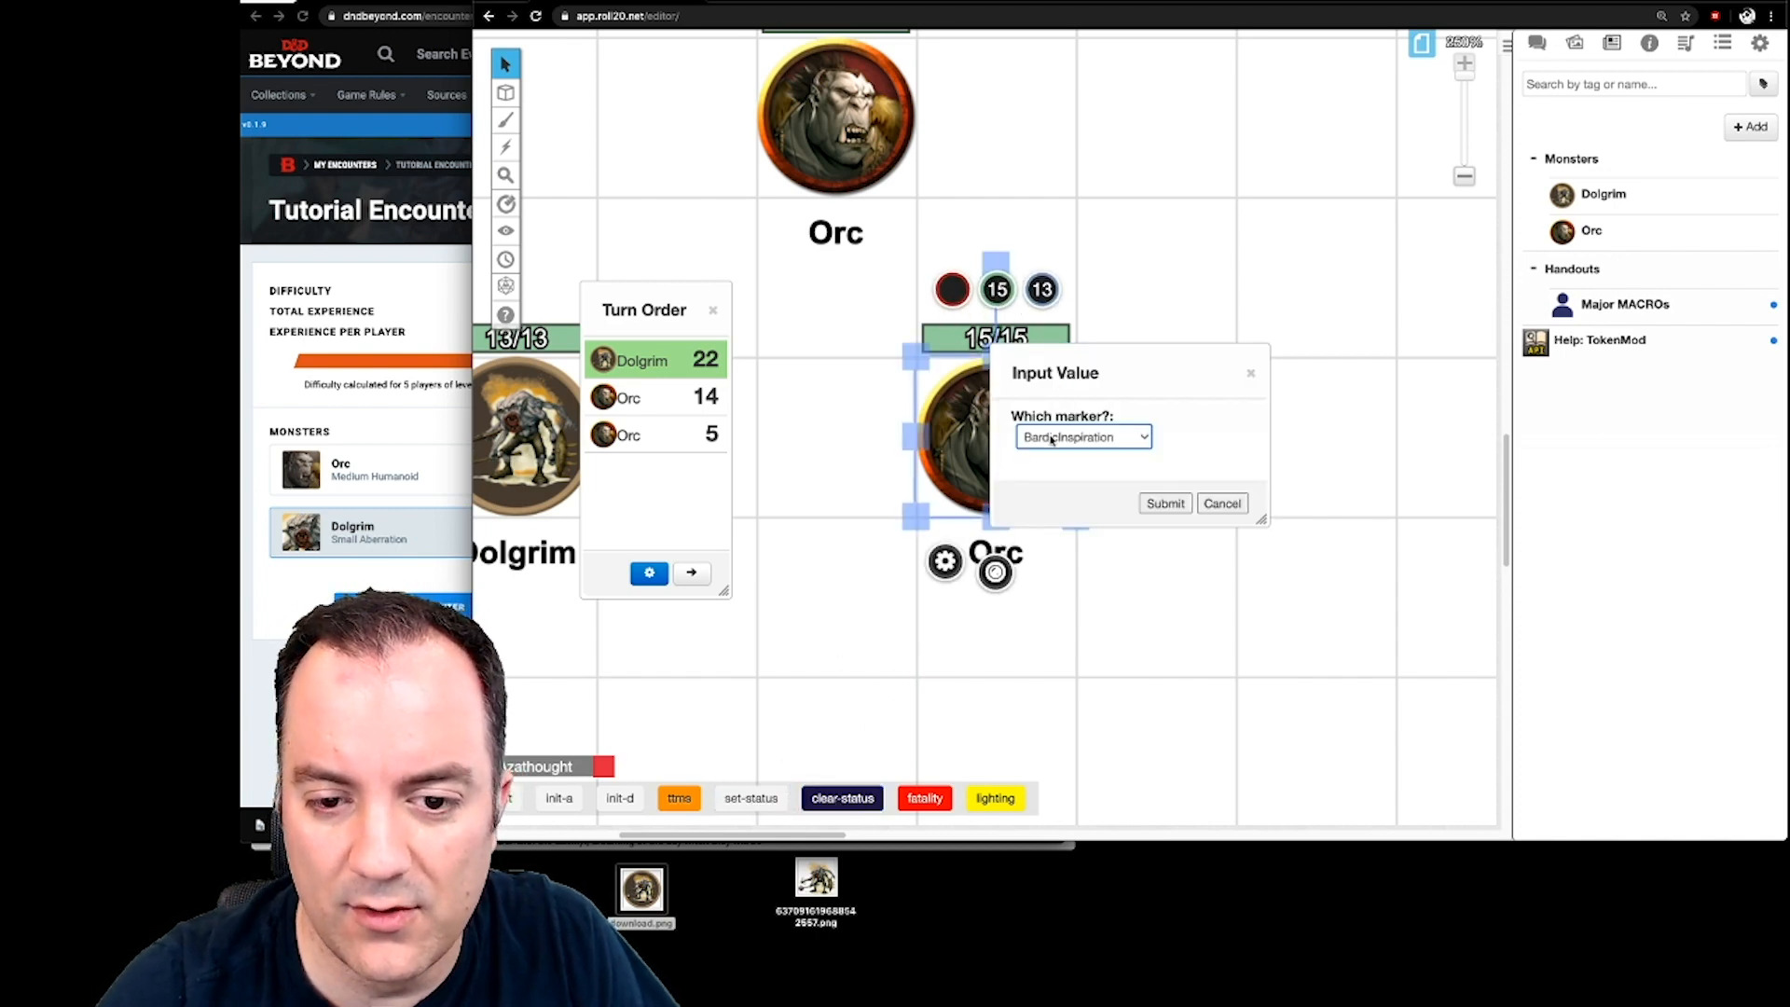
click(1165, 503)
click(1096, 687)
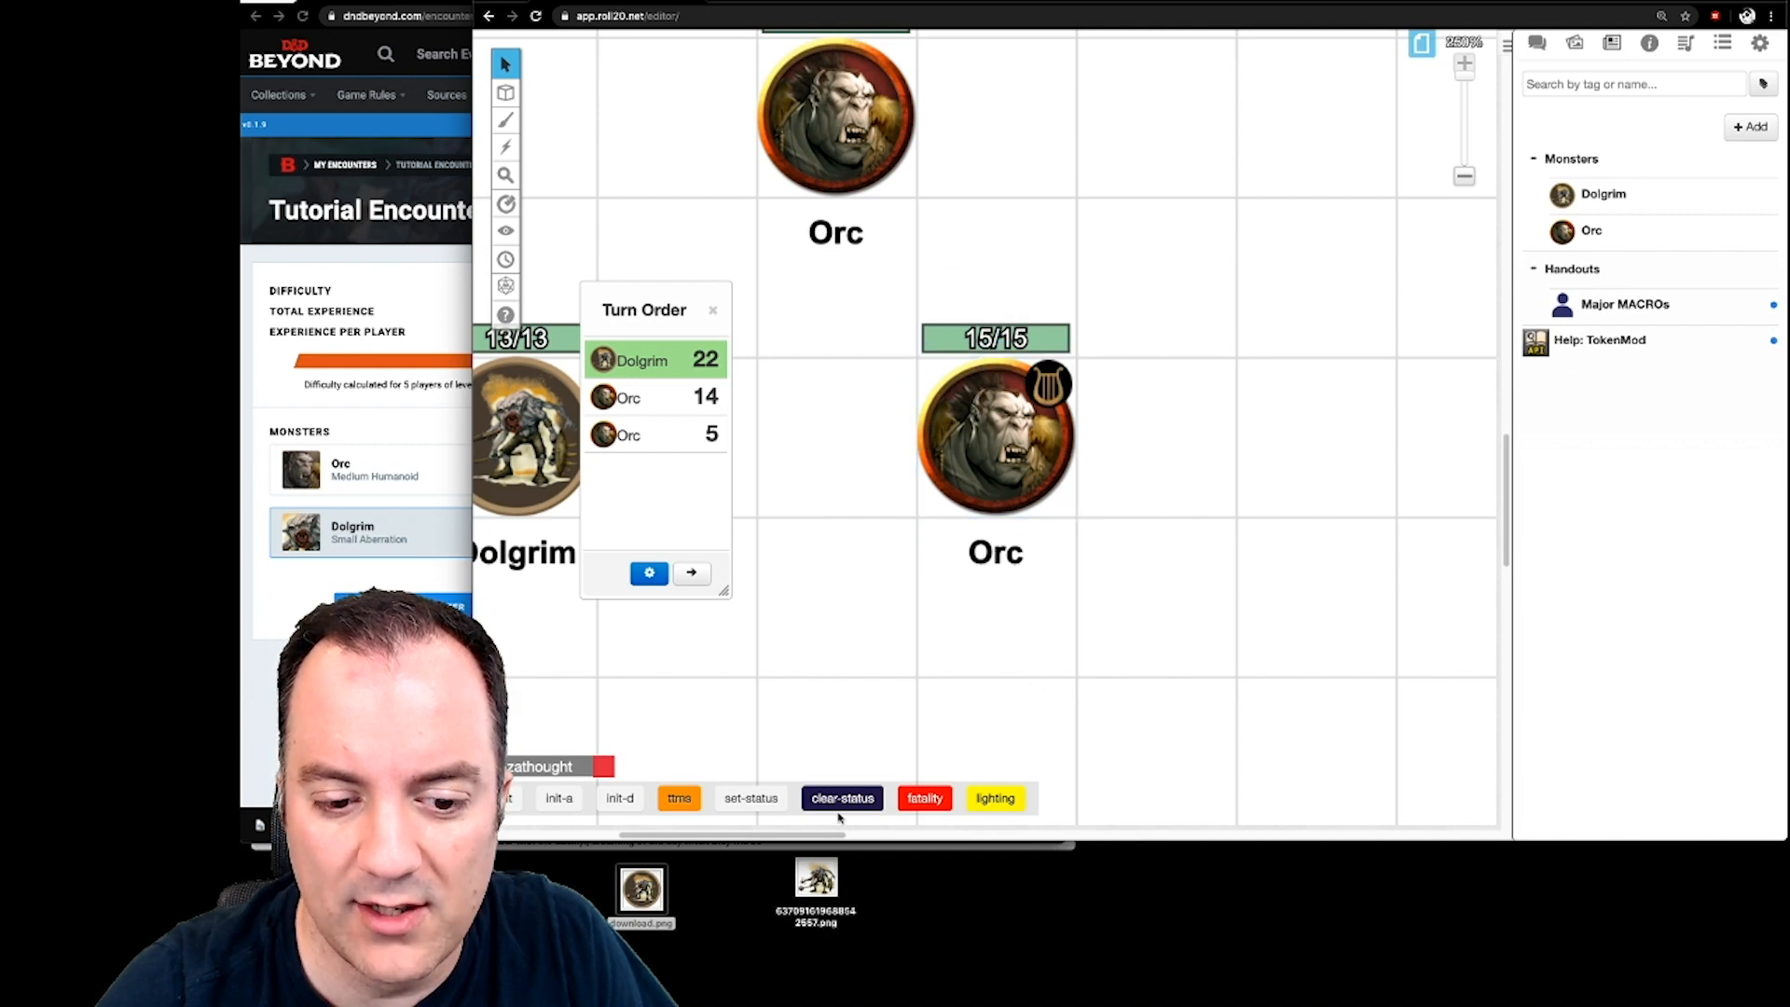
click(958, 504)
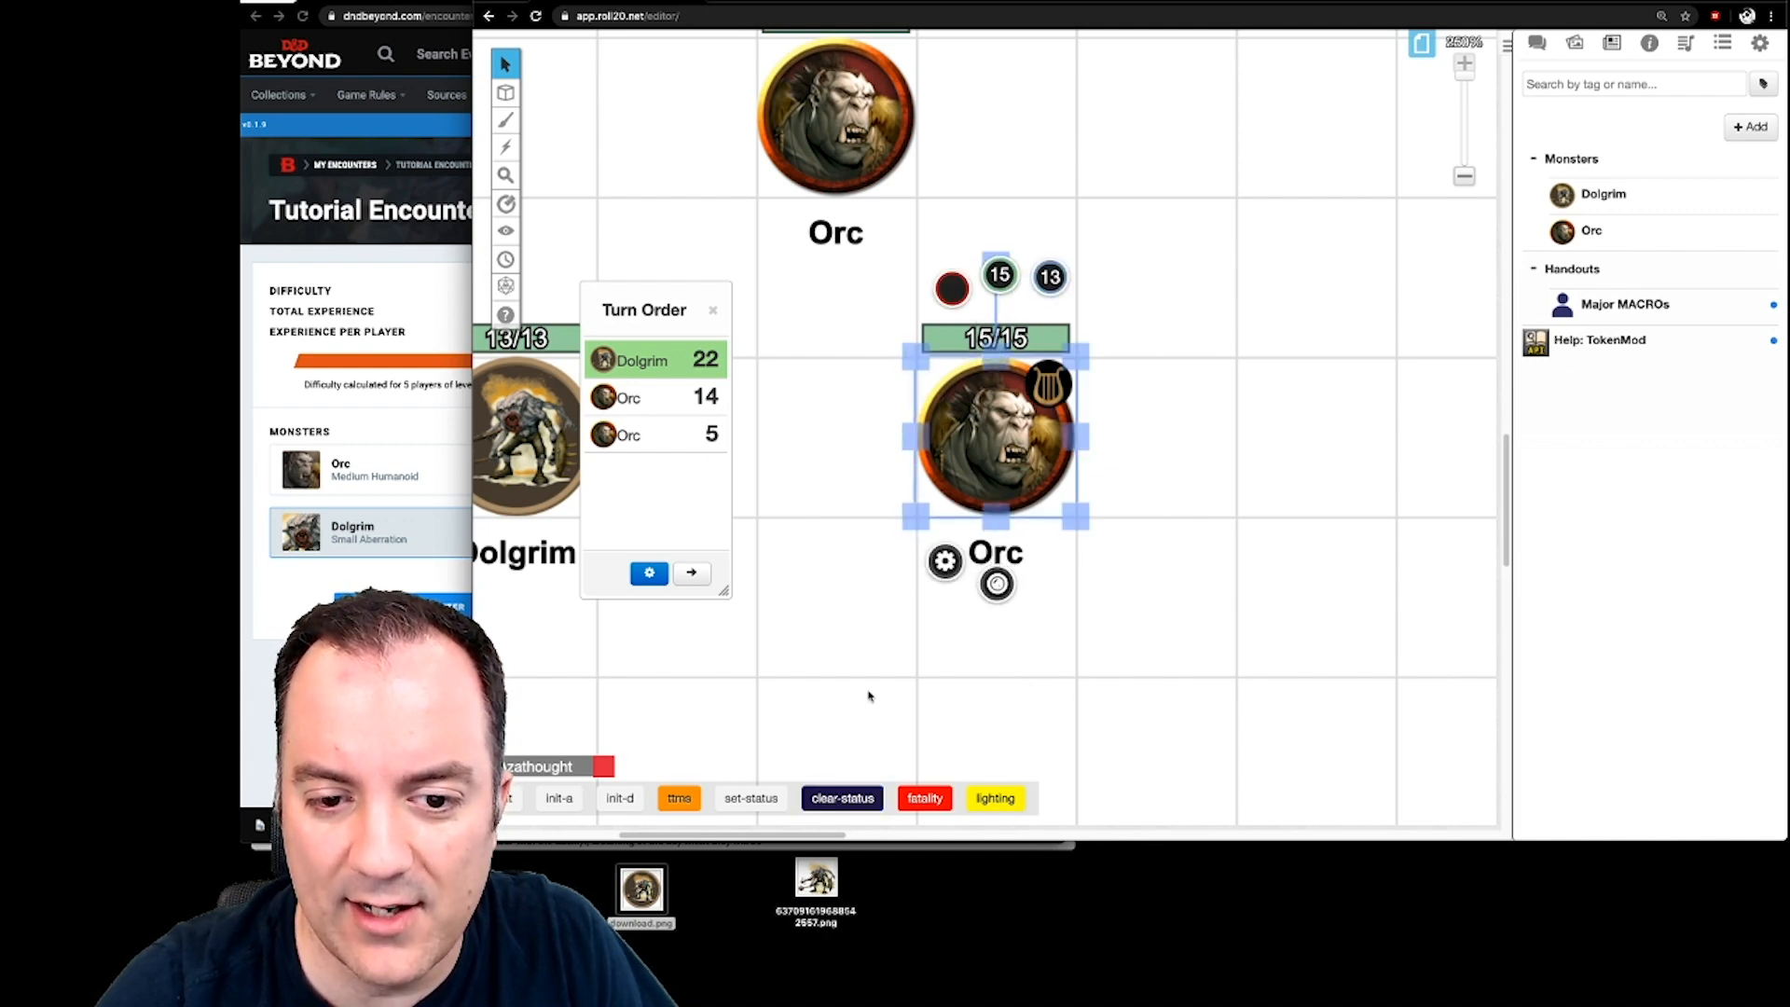
click(848, 797)
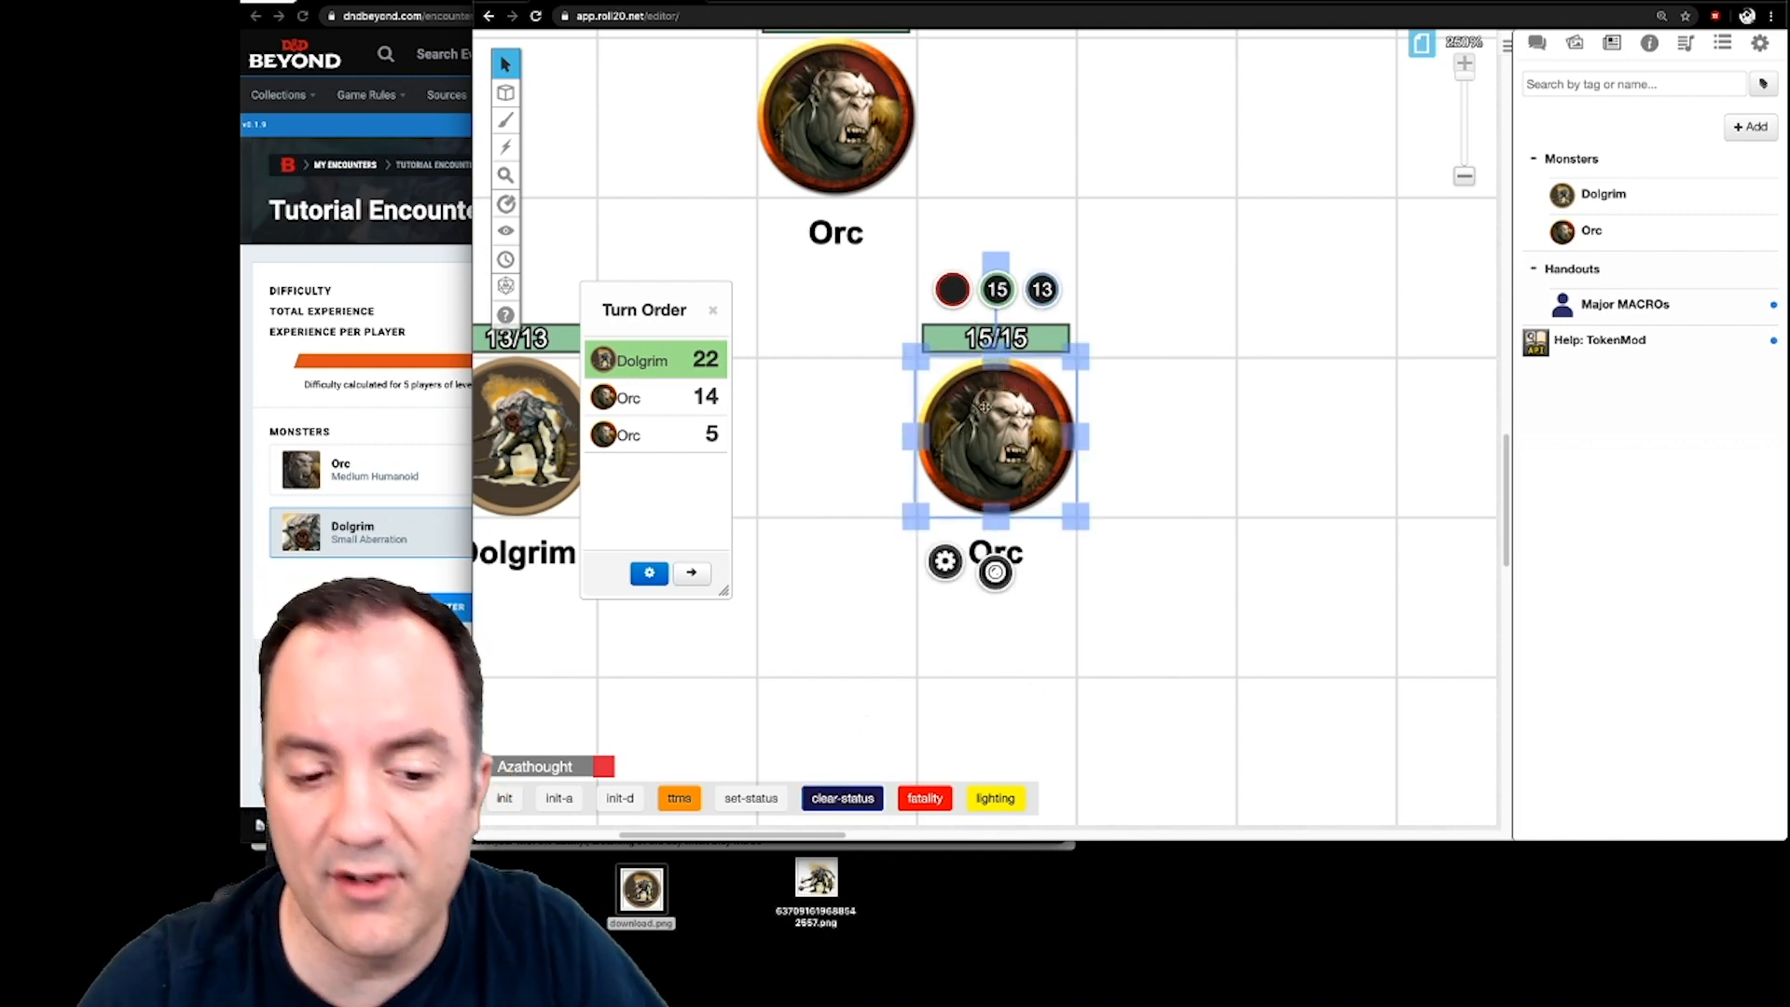
- Run the set-status macro on the selected Orc token with the Charmed marker
click(774, 798)
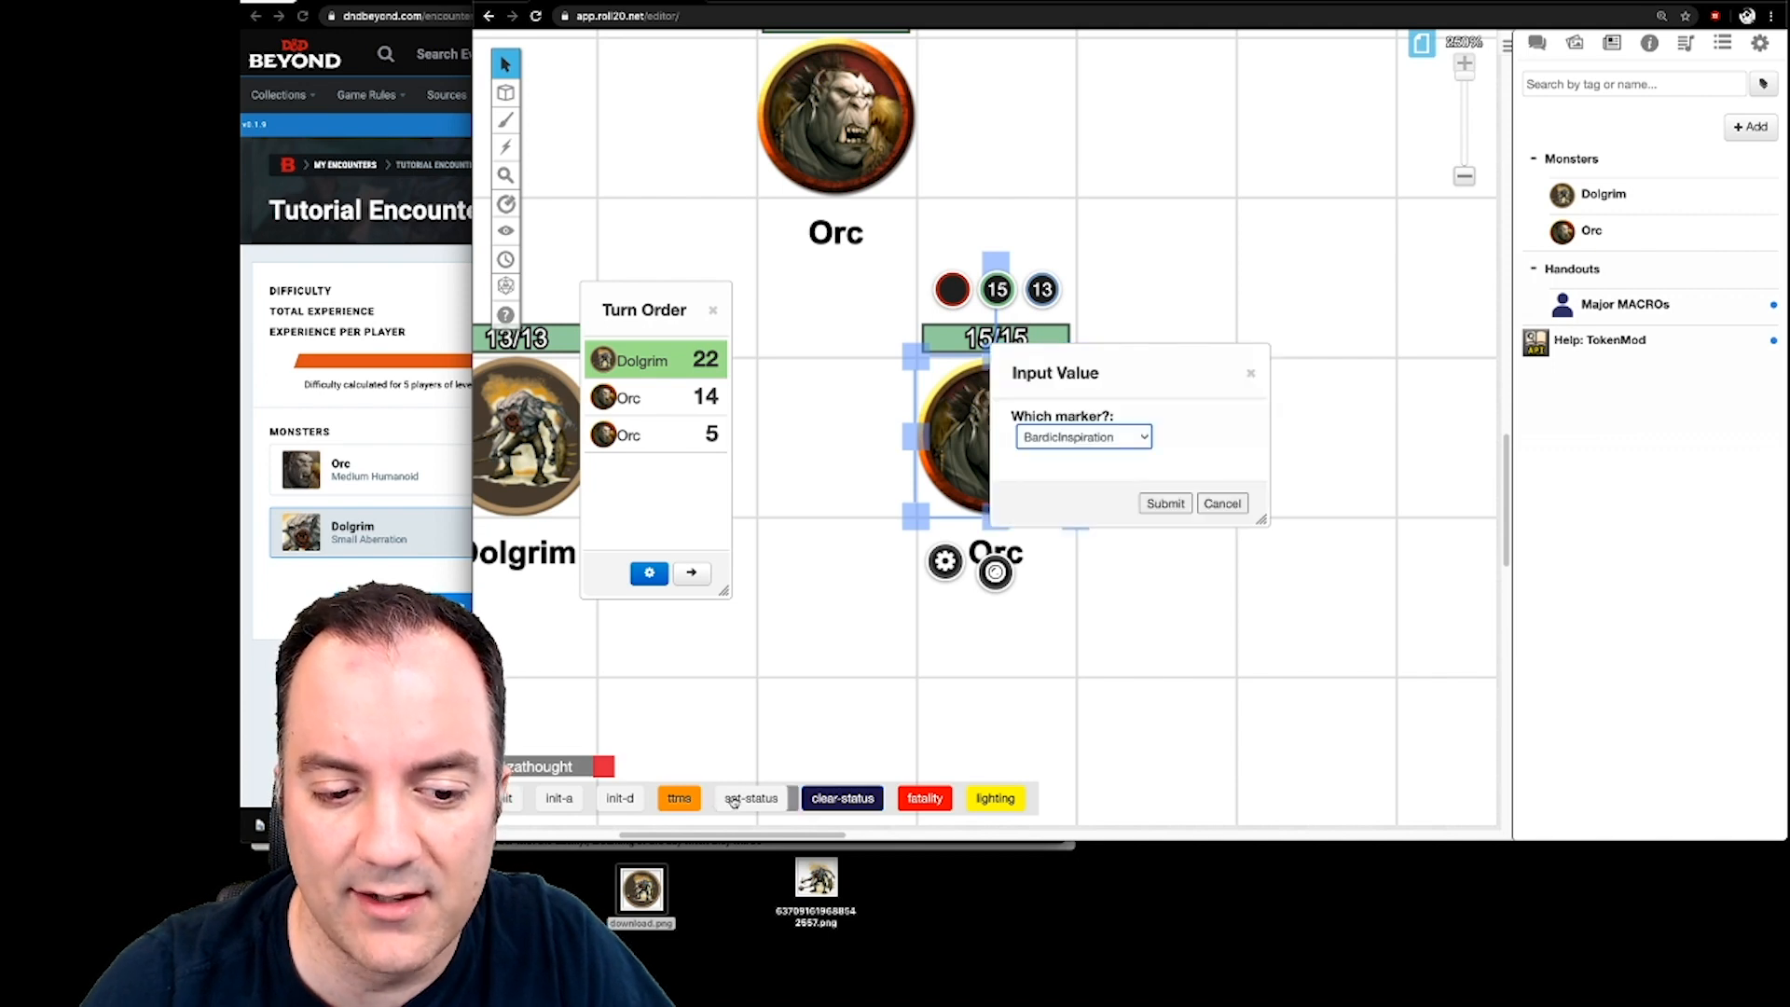
click(1075, 438)
click(1063, 515)
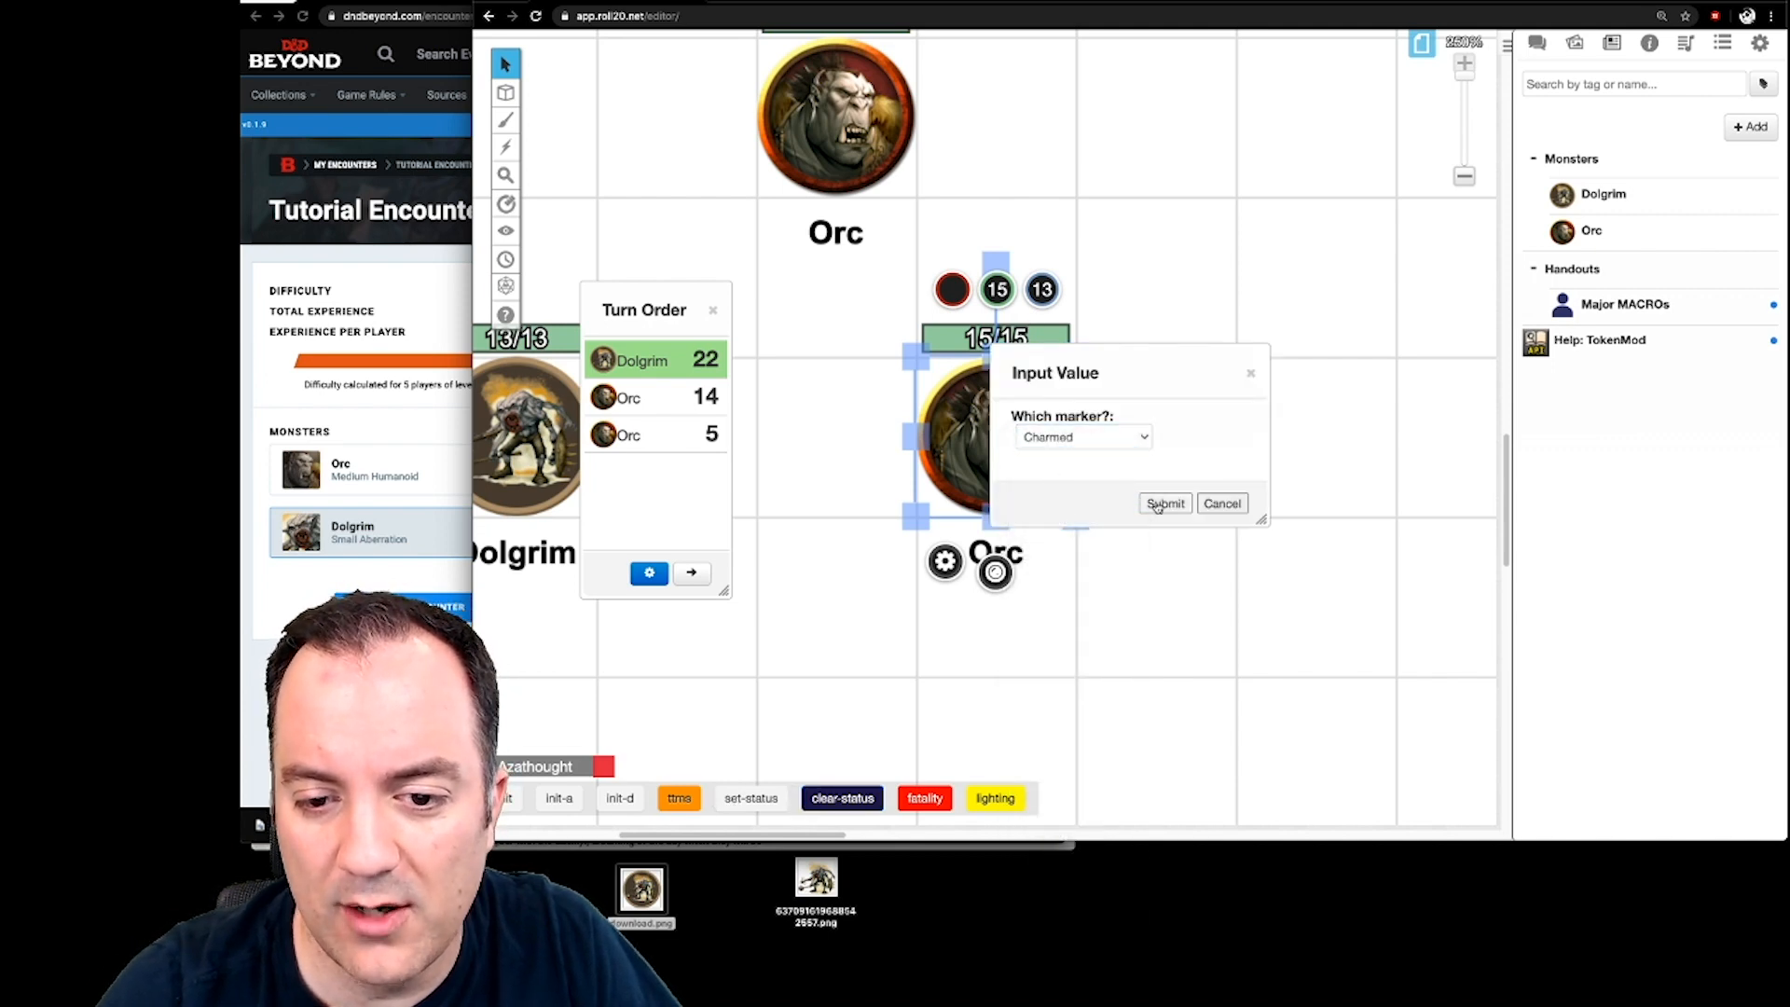
click(1157, 506)
- Add a second status marker to the selected Orc token with set-status, and remove all its markers with clear-status
click(746, 794)
click(1081, 447)
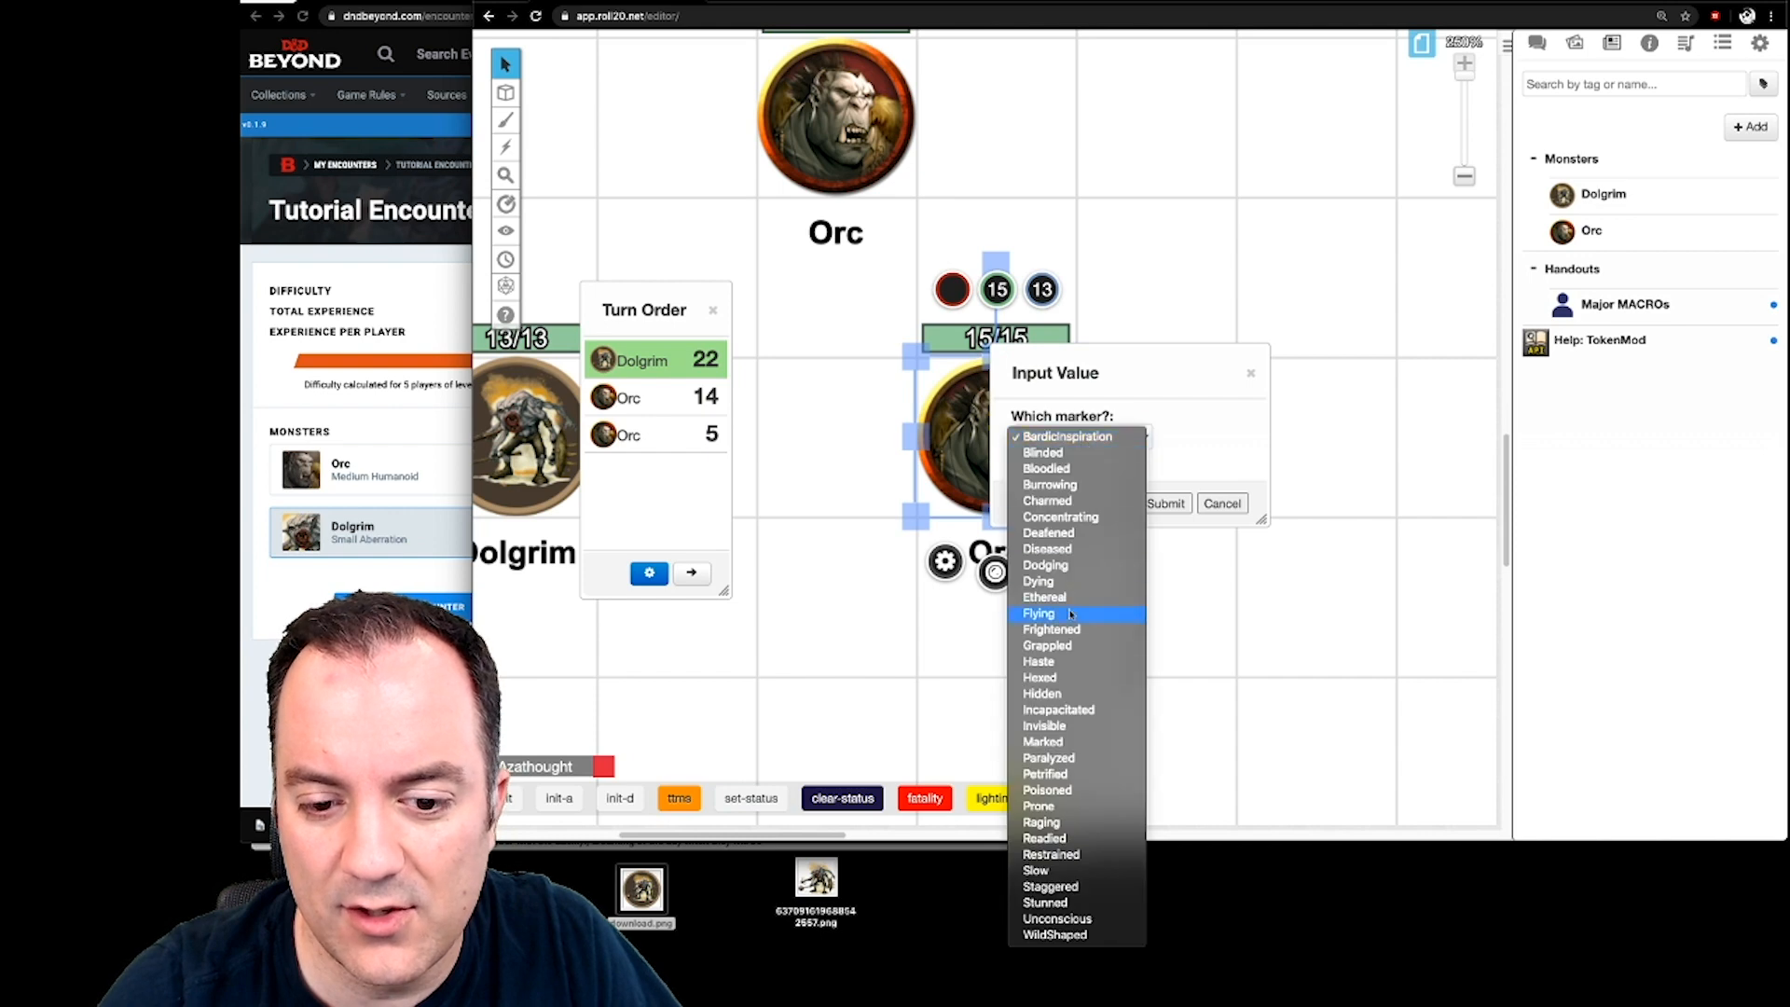
click(1073, 685)
click(1167, 504)
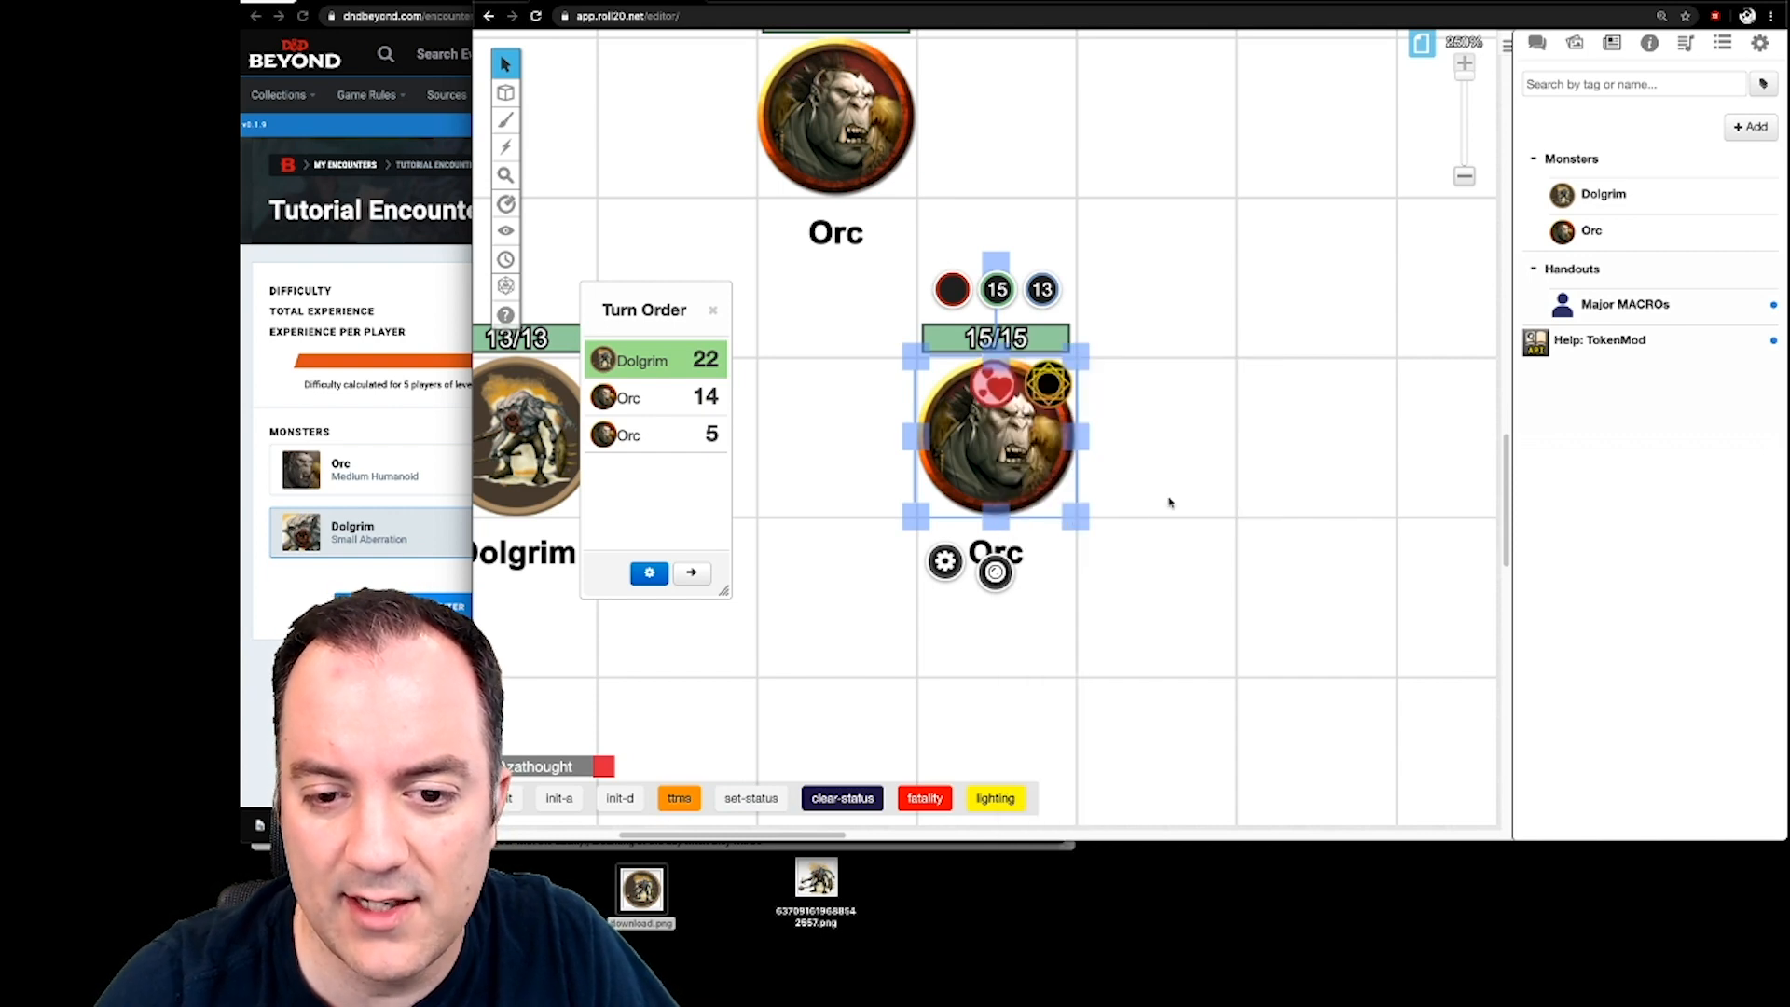
click(846, 798)
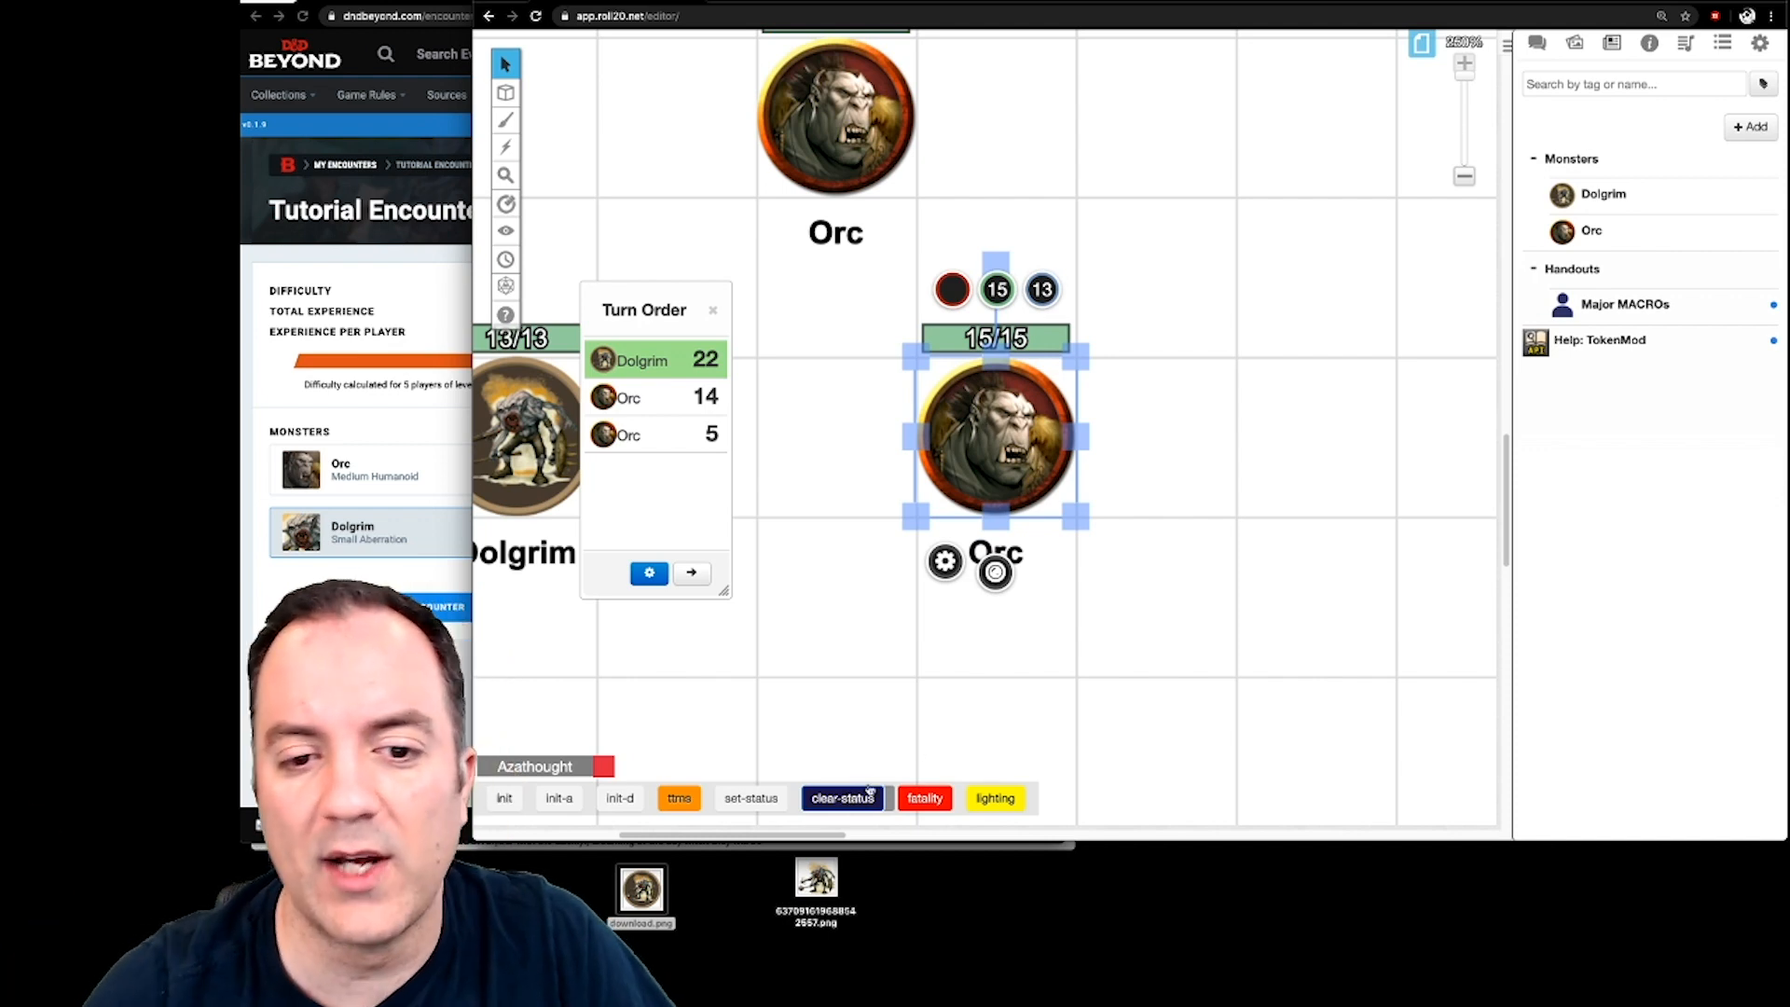
- Mark the same Orc token as dead with the fatality macro, and clear the mark with clear-status
click(977, 758)
click(991, 455)
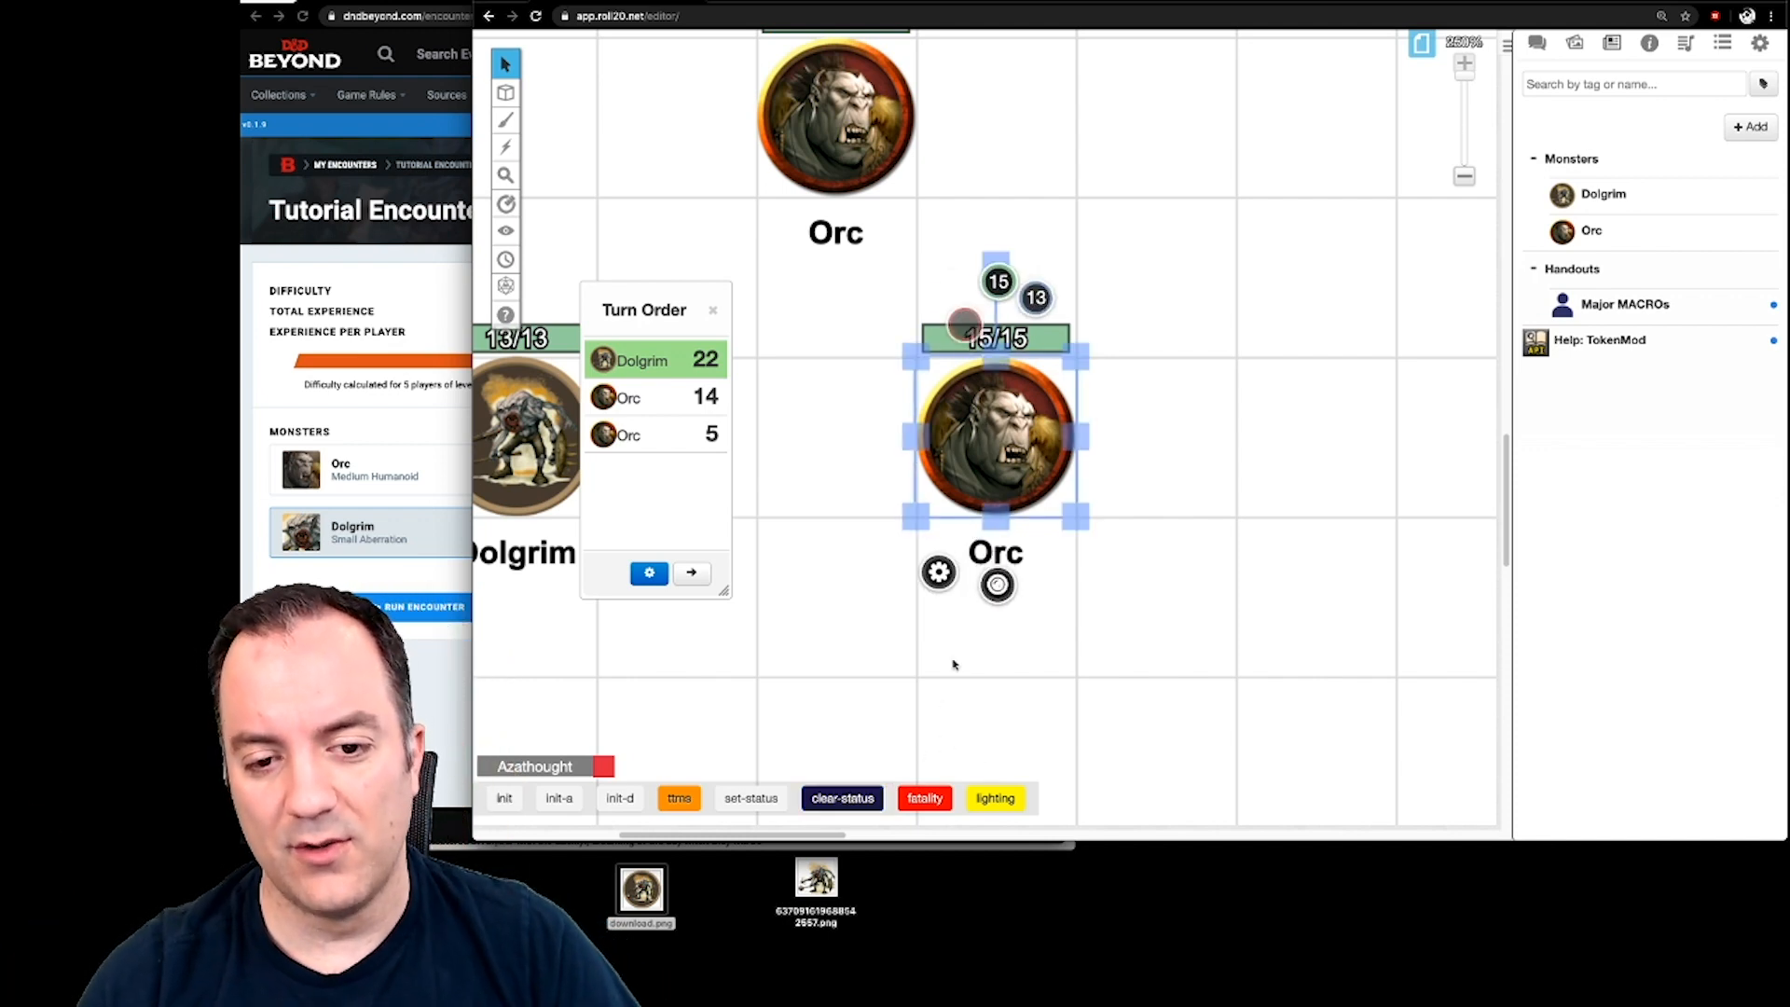
click(928, 800)
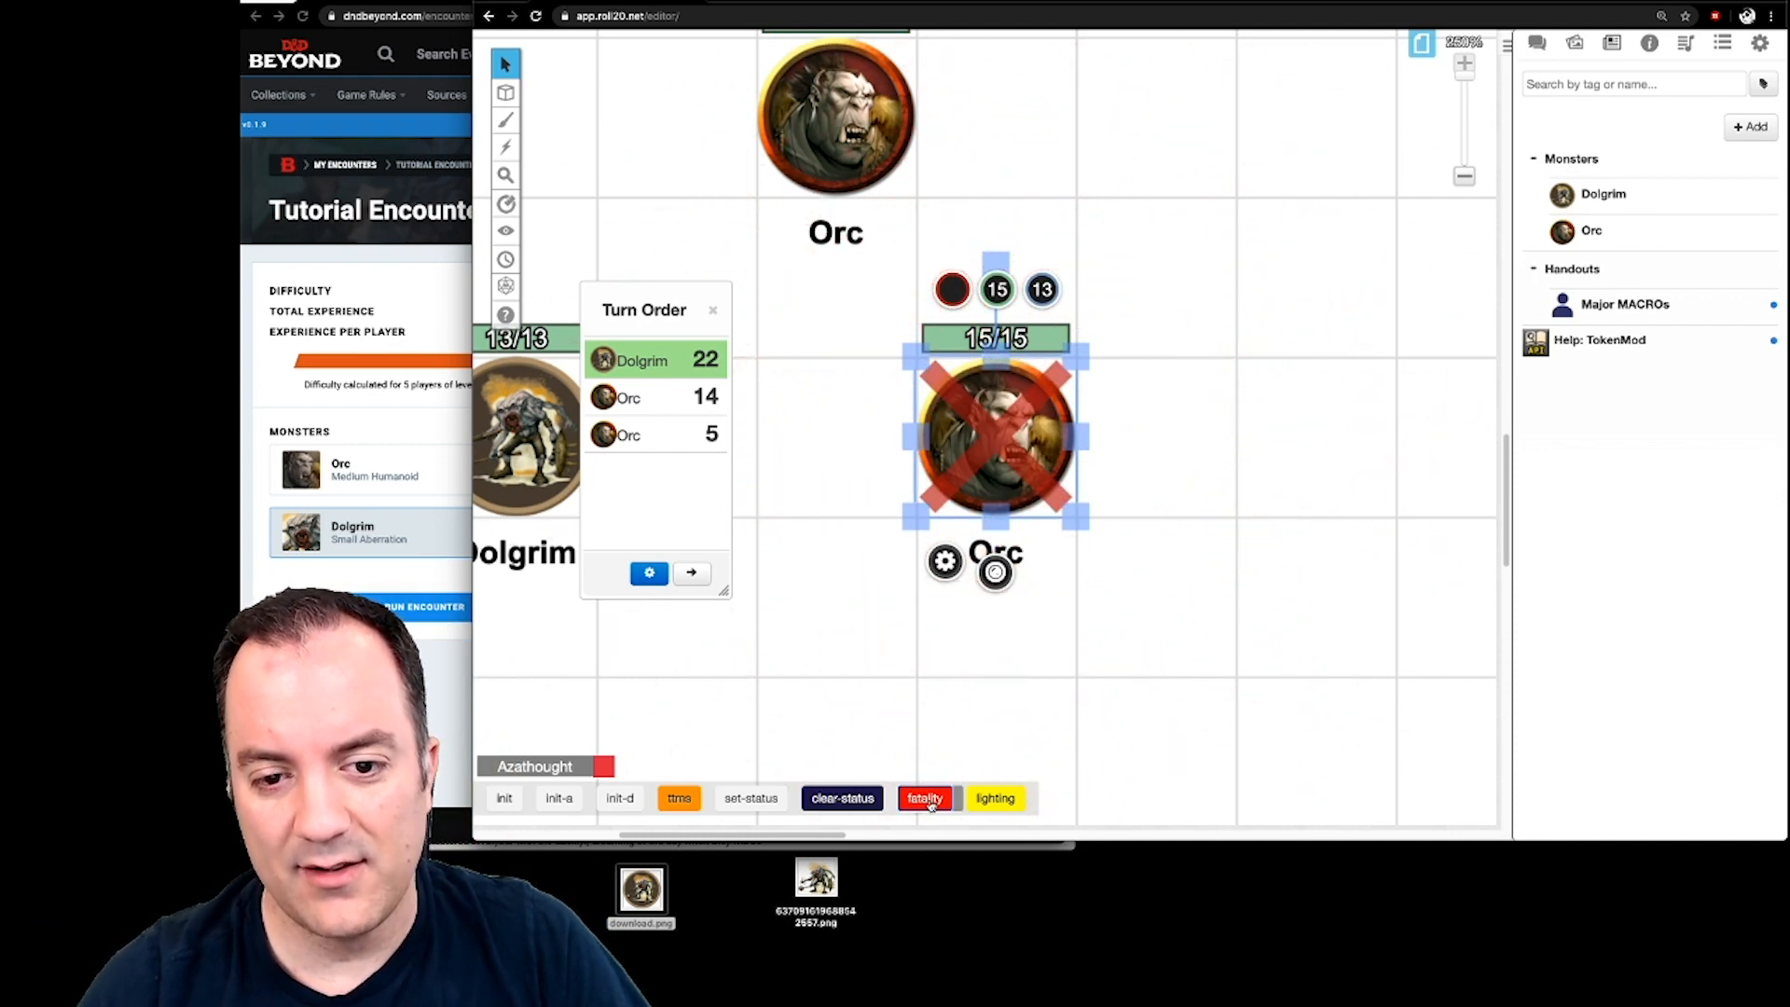
click(864, 800)
click(1004, 592)
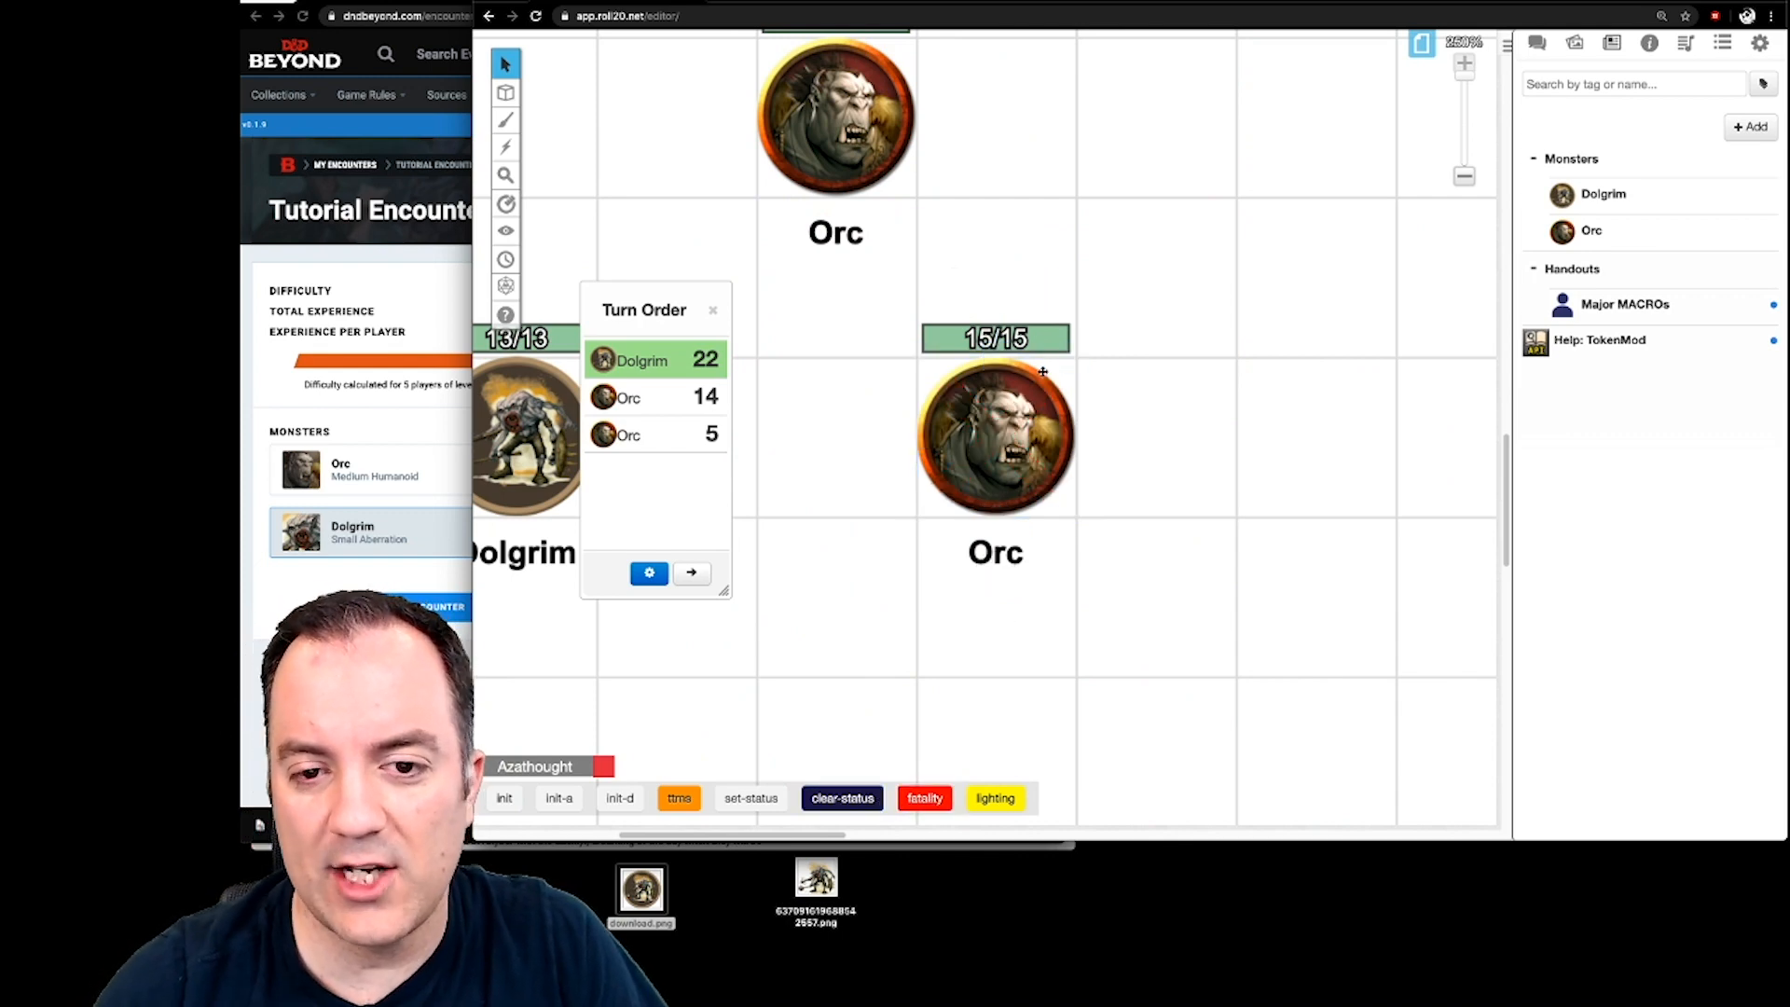
- Open the Start page's settings and compare its page details with the updated dynamic lighting options
click(1421, 44)
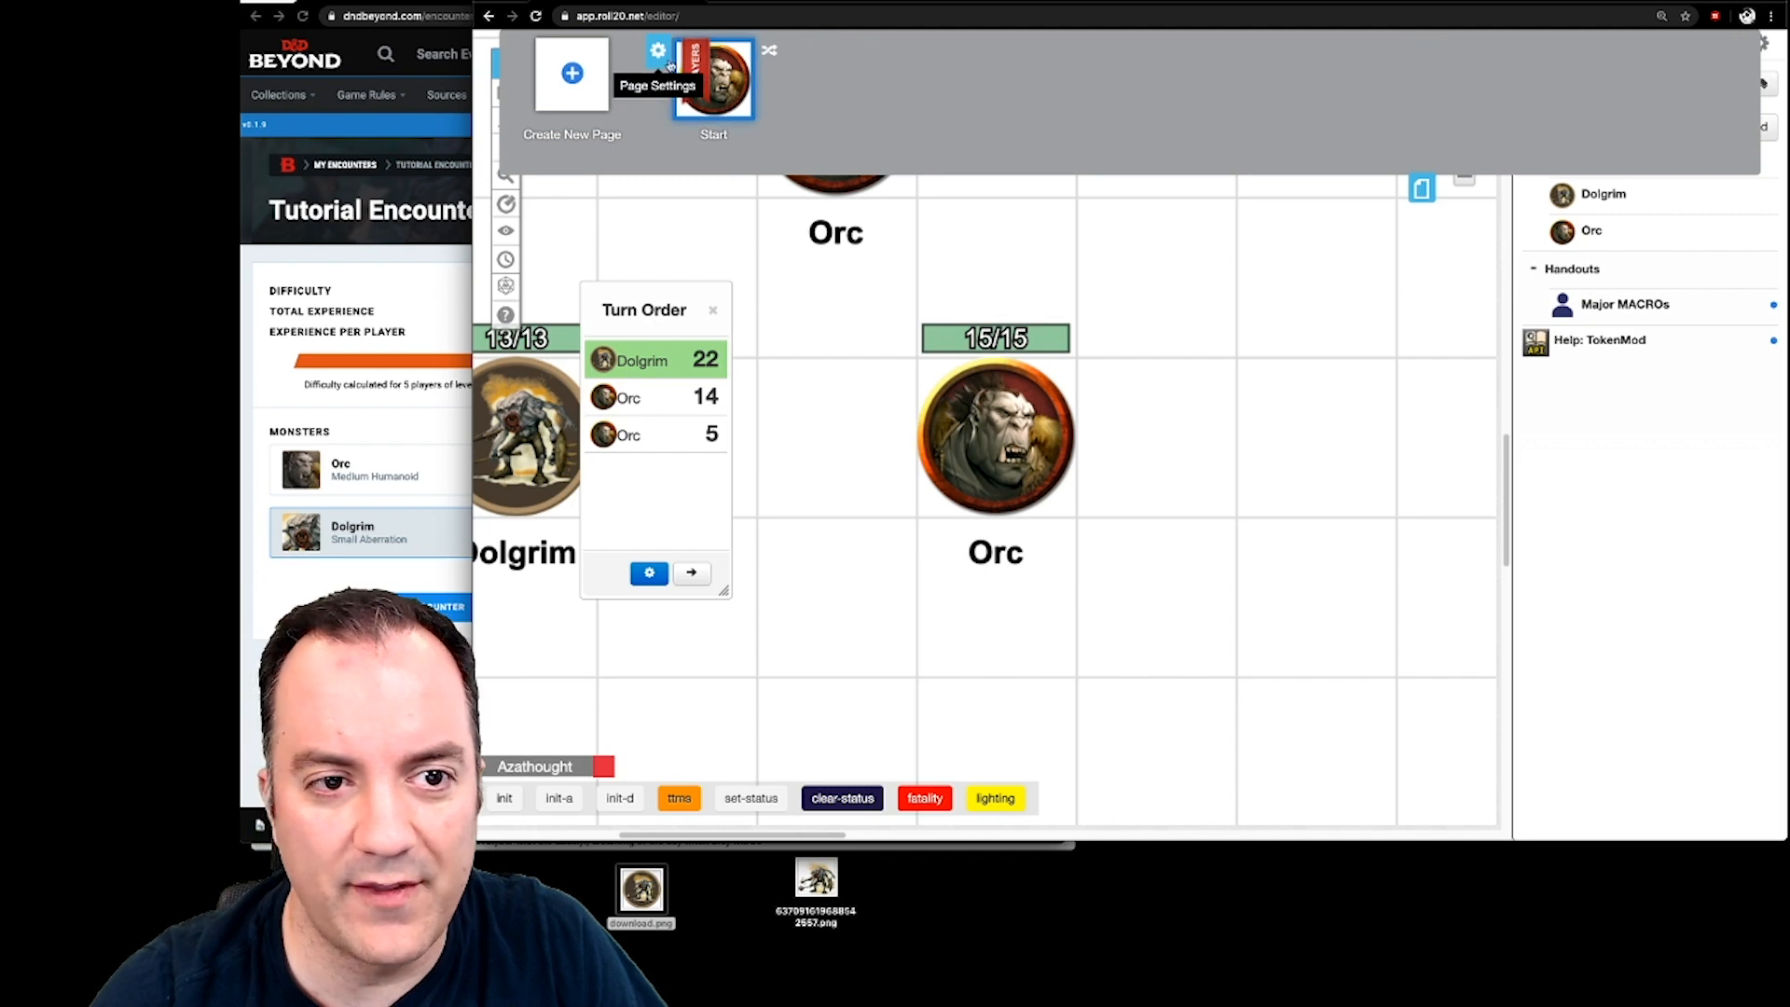
click(659, 52)
click(1106, 141)
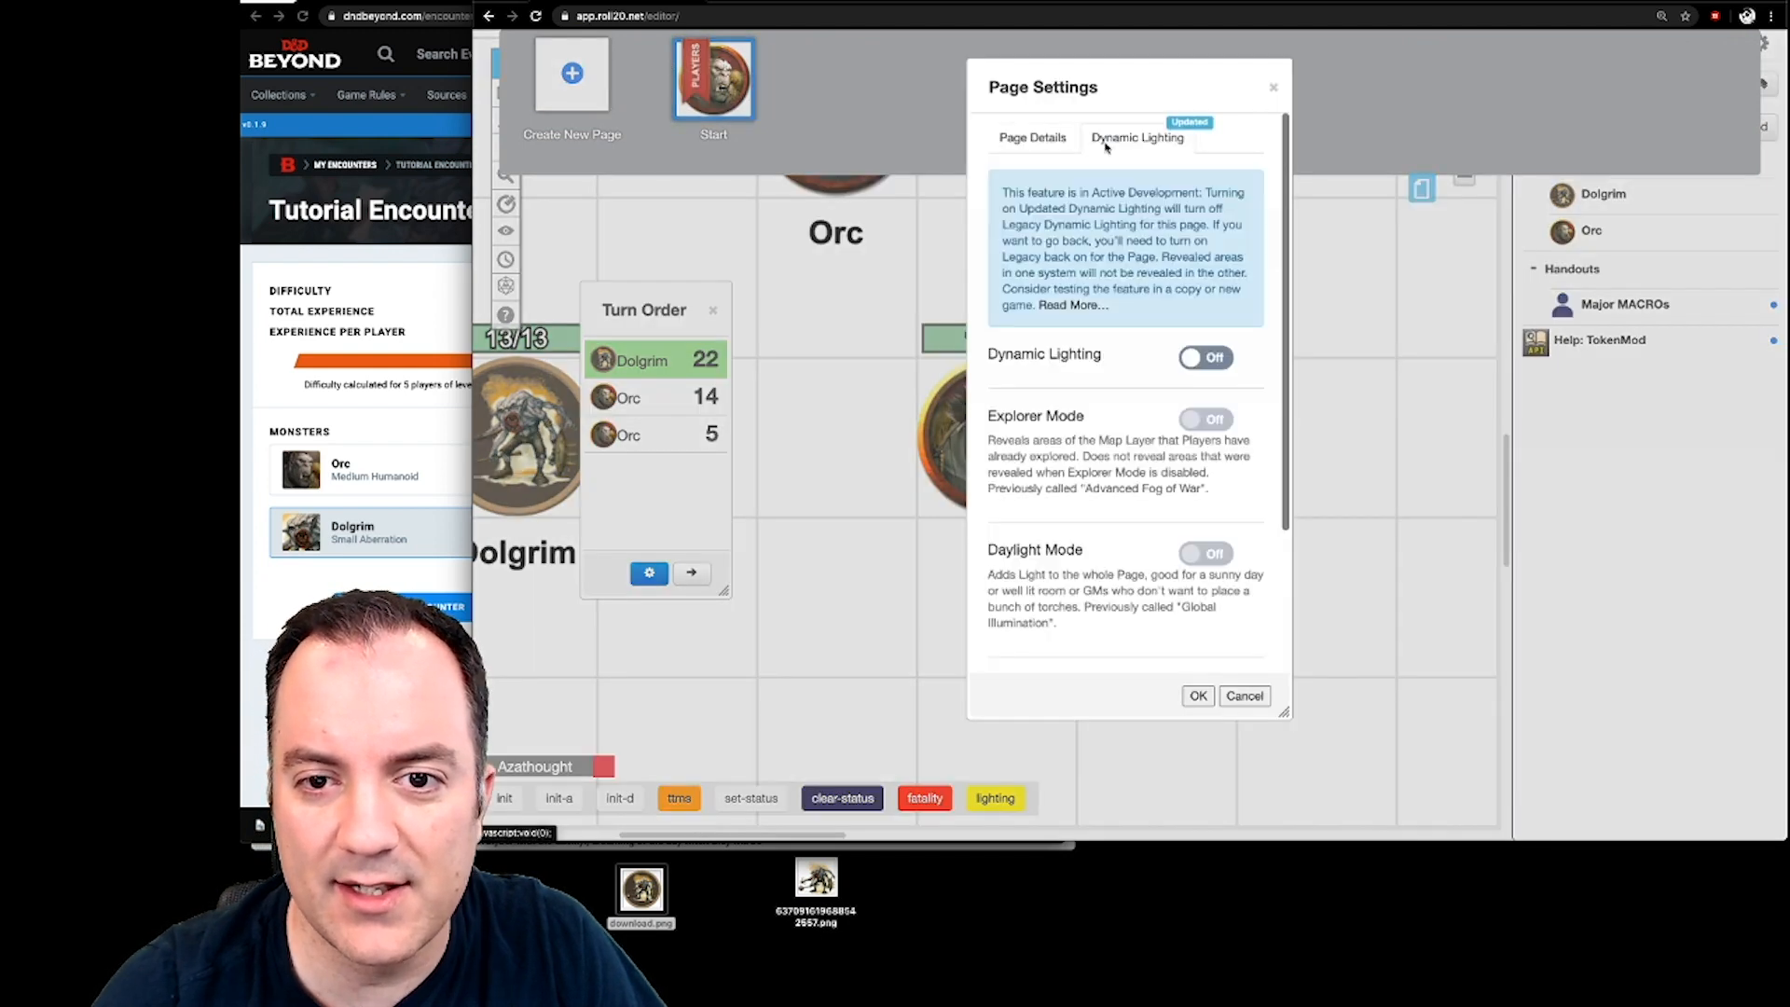
click(1037, 140)
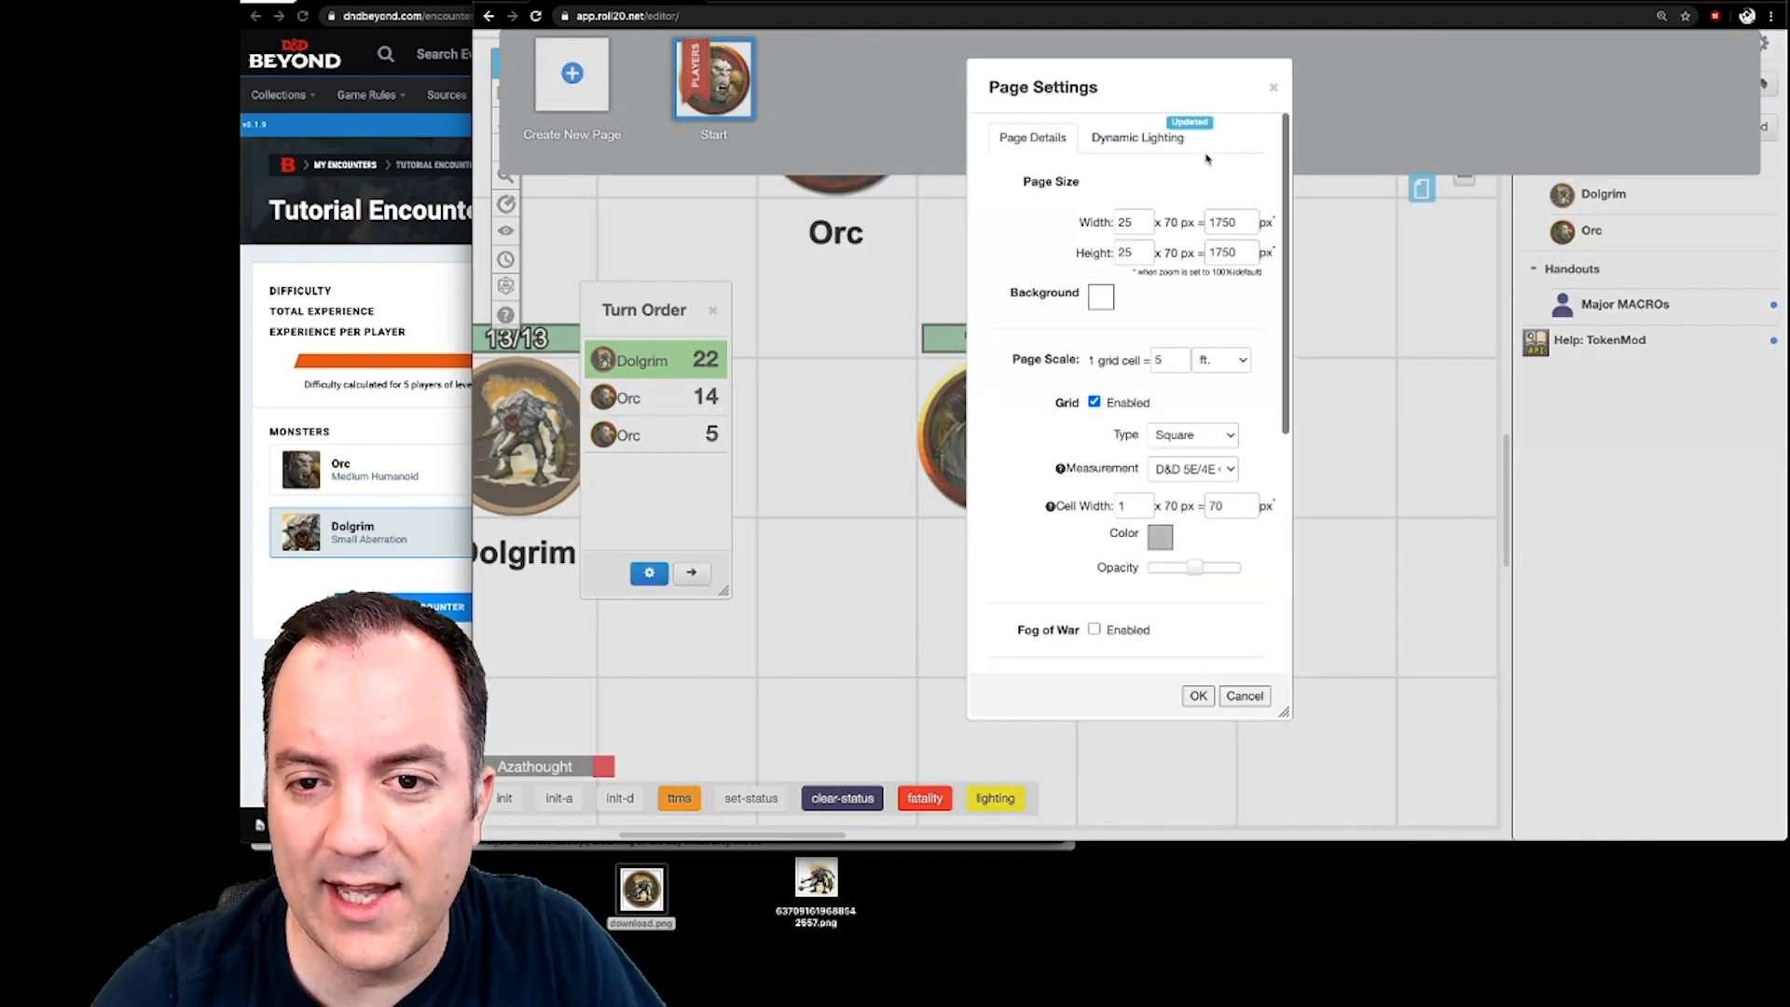
drag(1285, 713, 1385, 713)
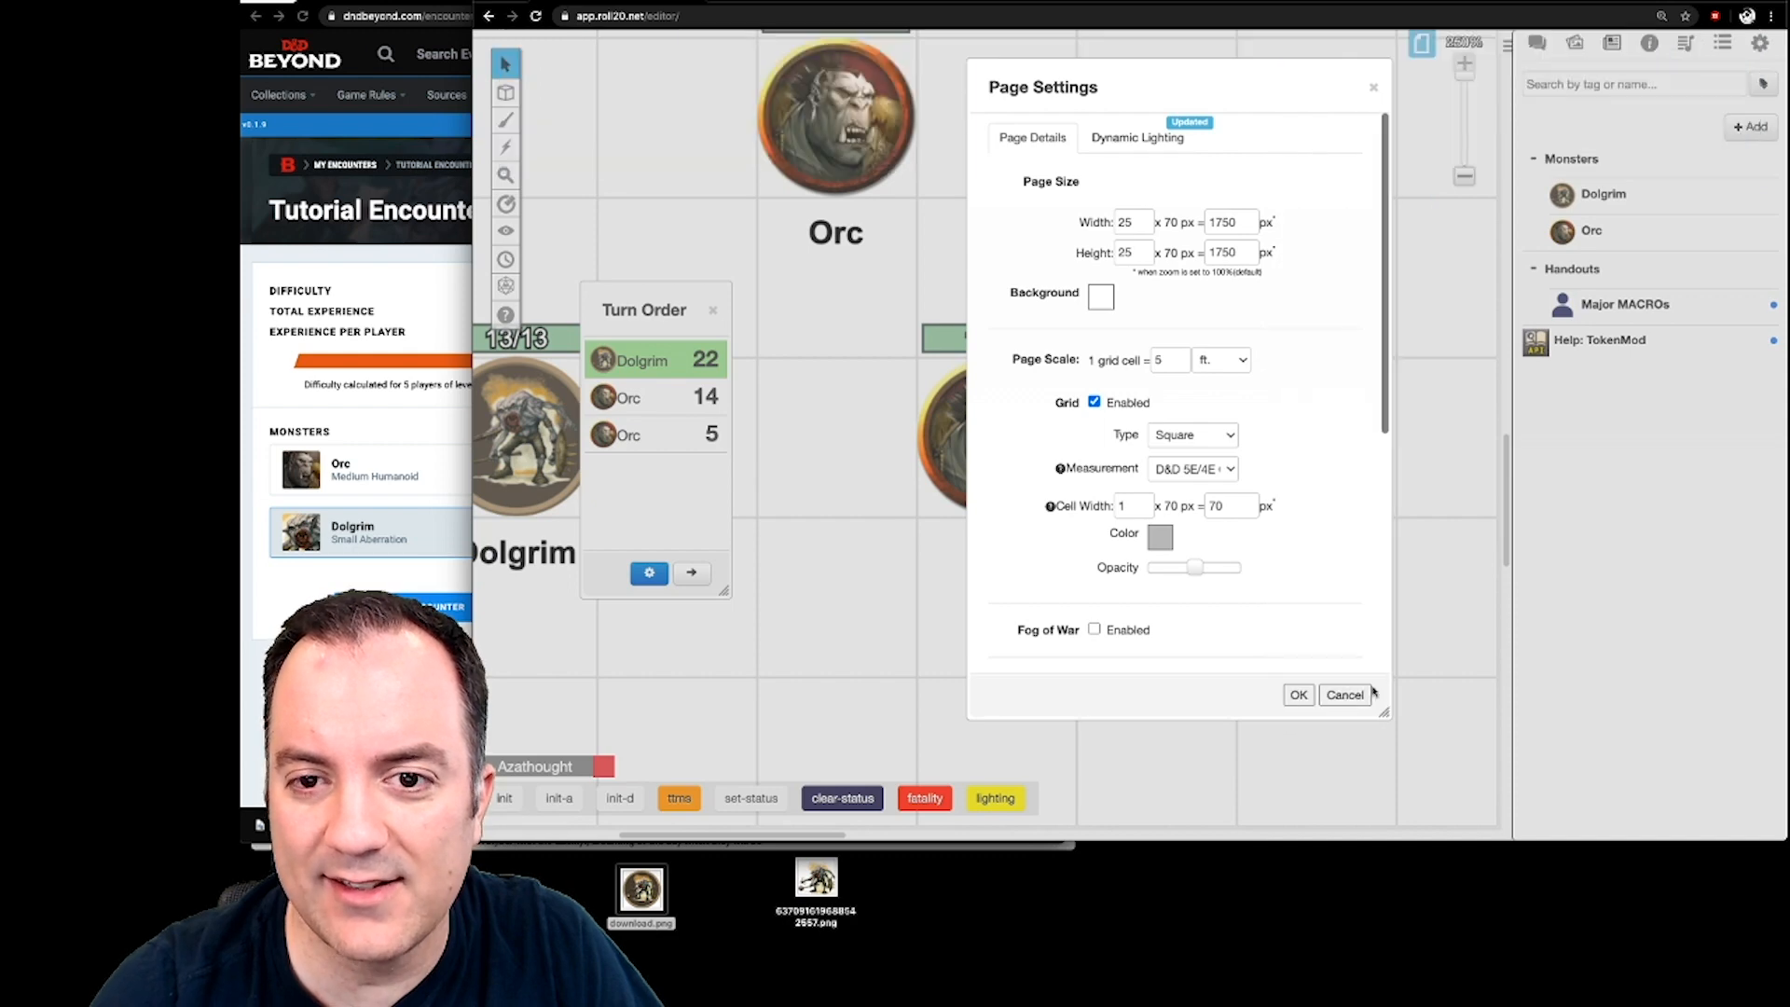
click(1127, 140)
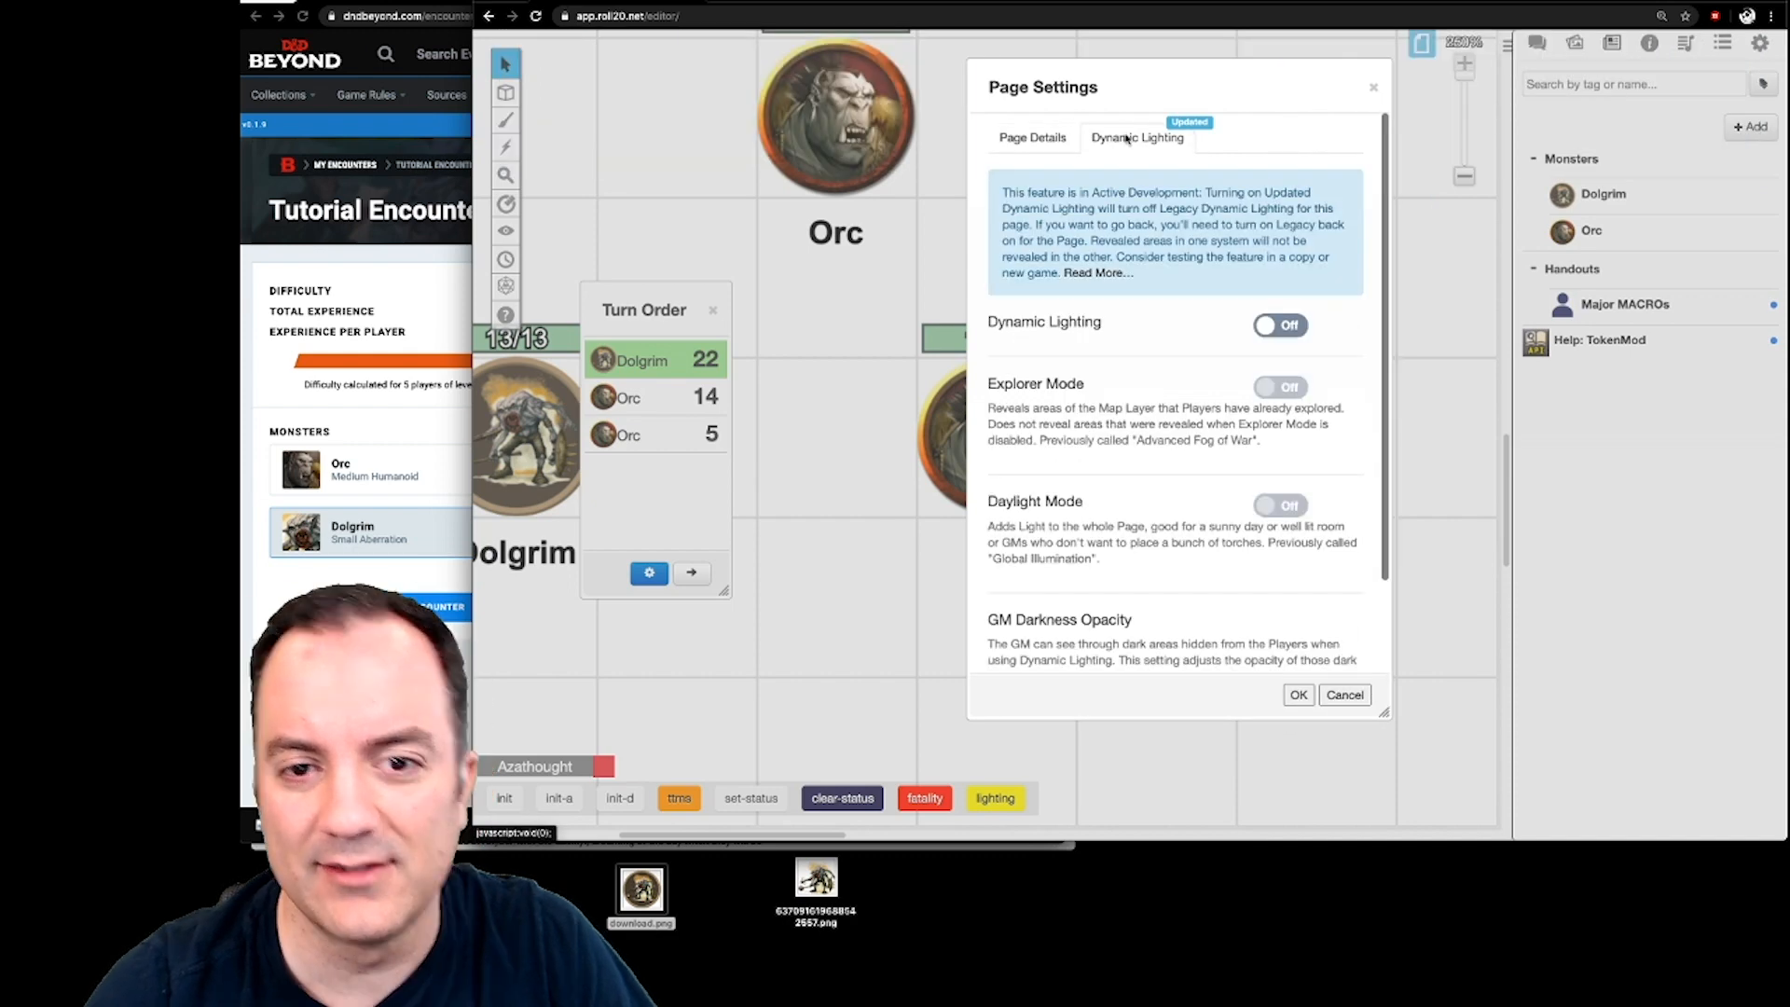
click(1014, 140)
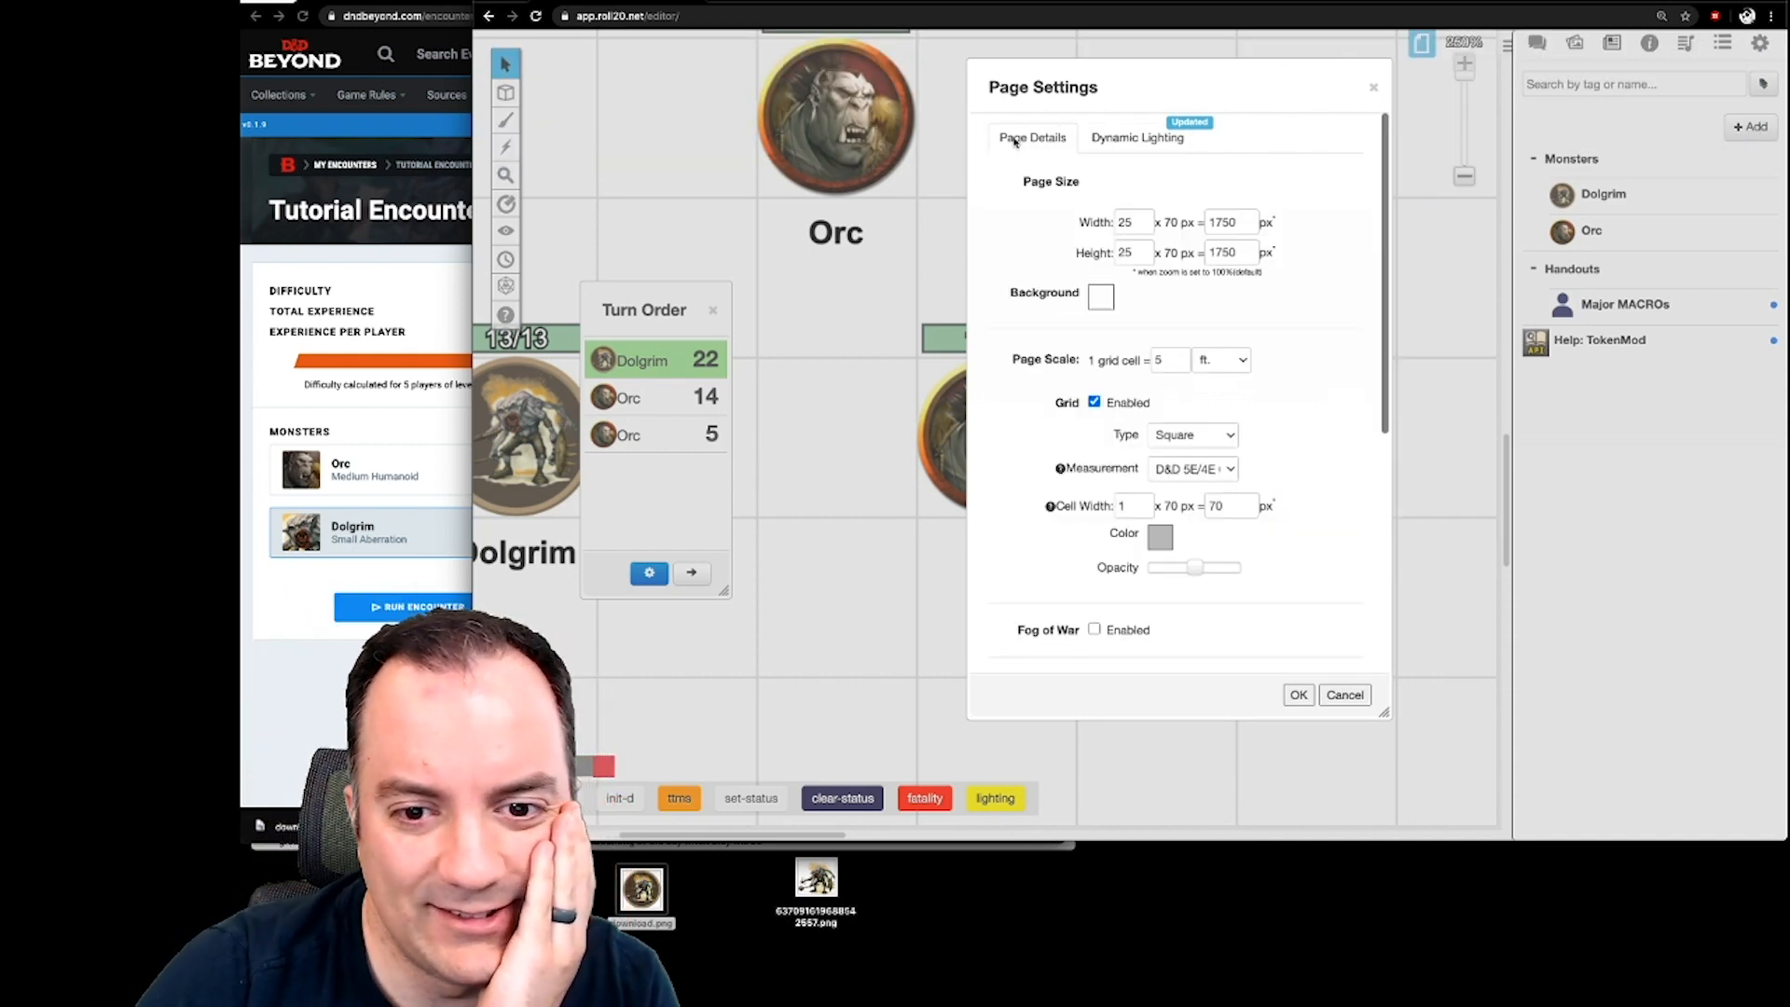
- Enable Advanced Fog of War, legacy Dynamic Lighting with Enforce Line of Sight, and Restrict Movement for the Start page
scroll(1116, 346, down, 5)
scroll(1115, 346, up, 5)
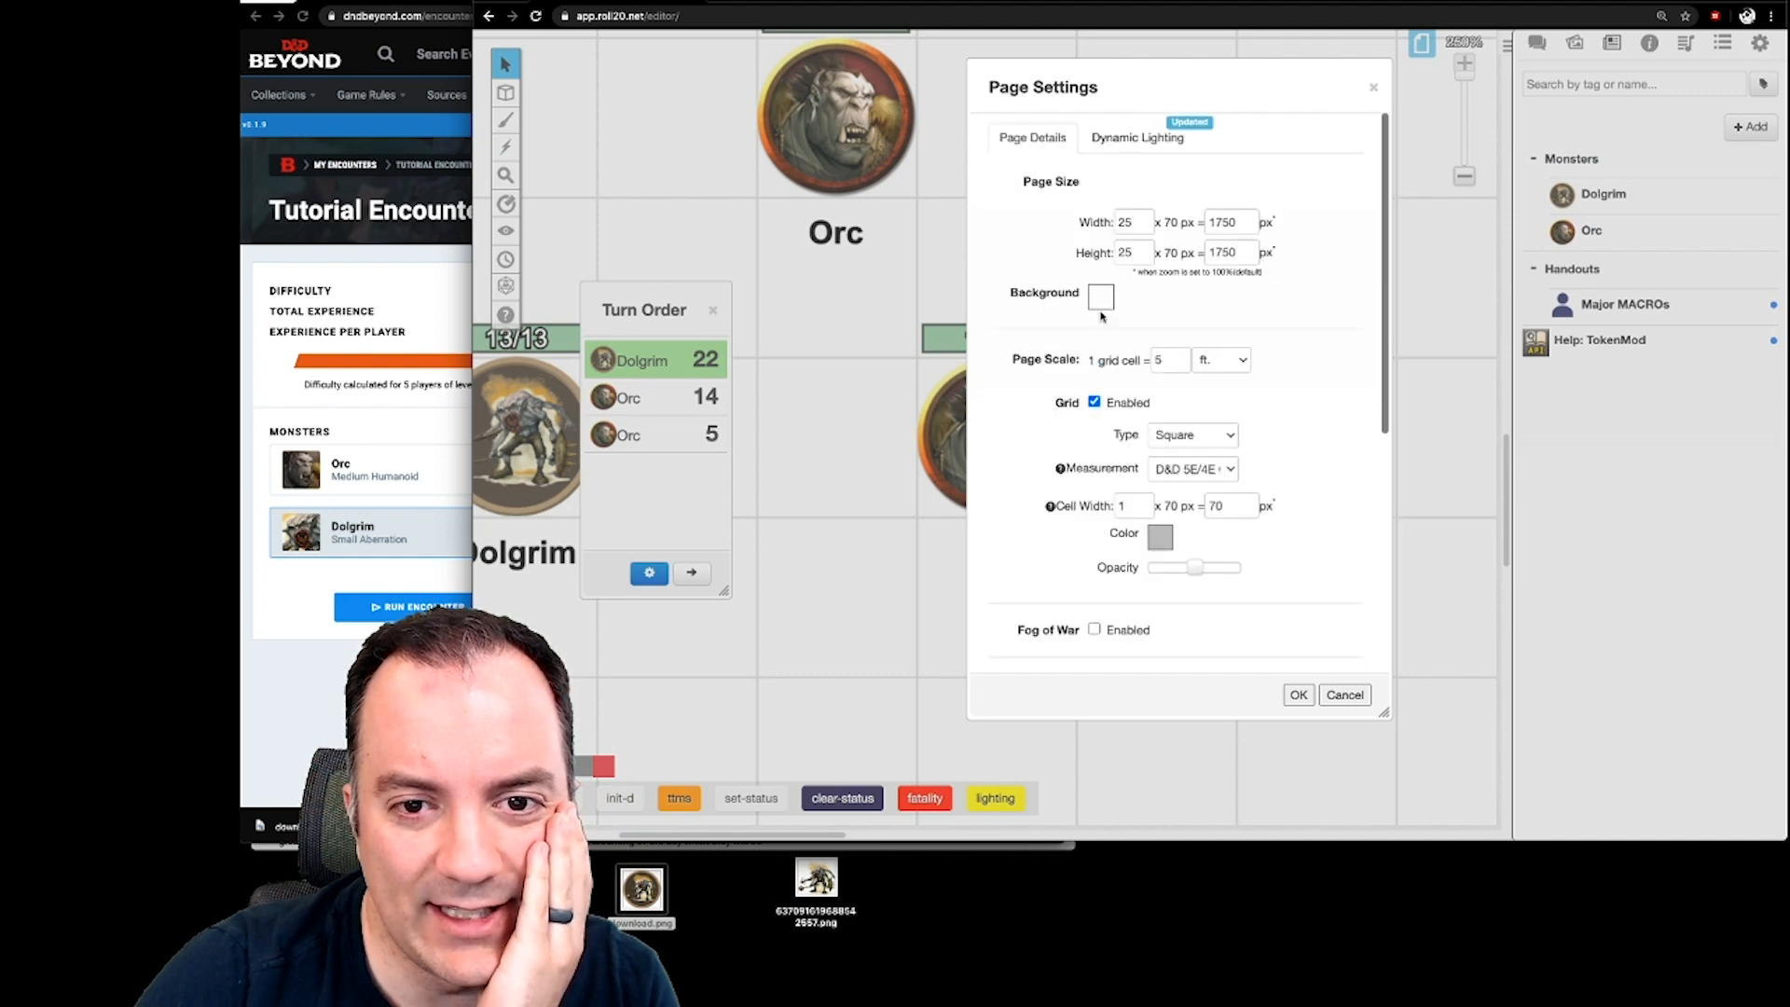
scroll(1063, 159, down, 5)
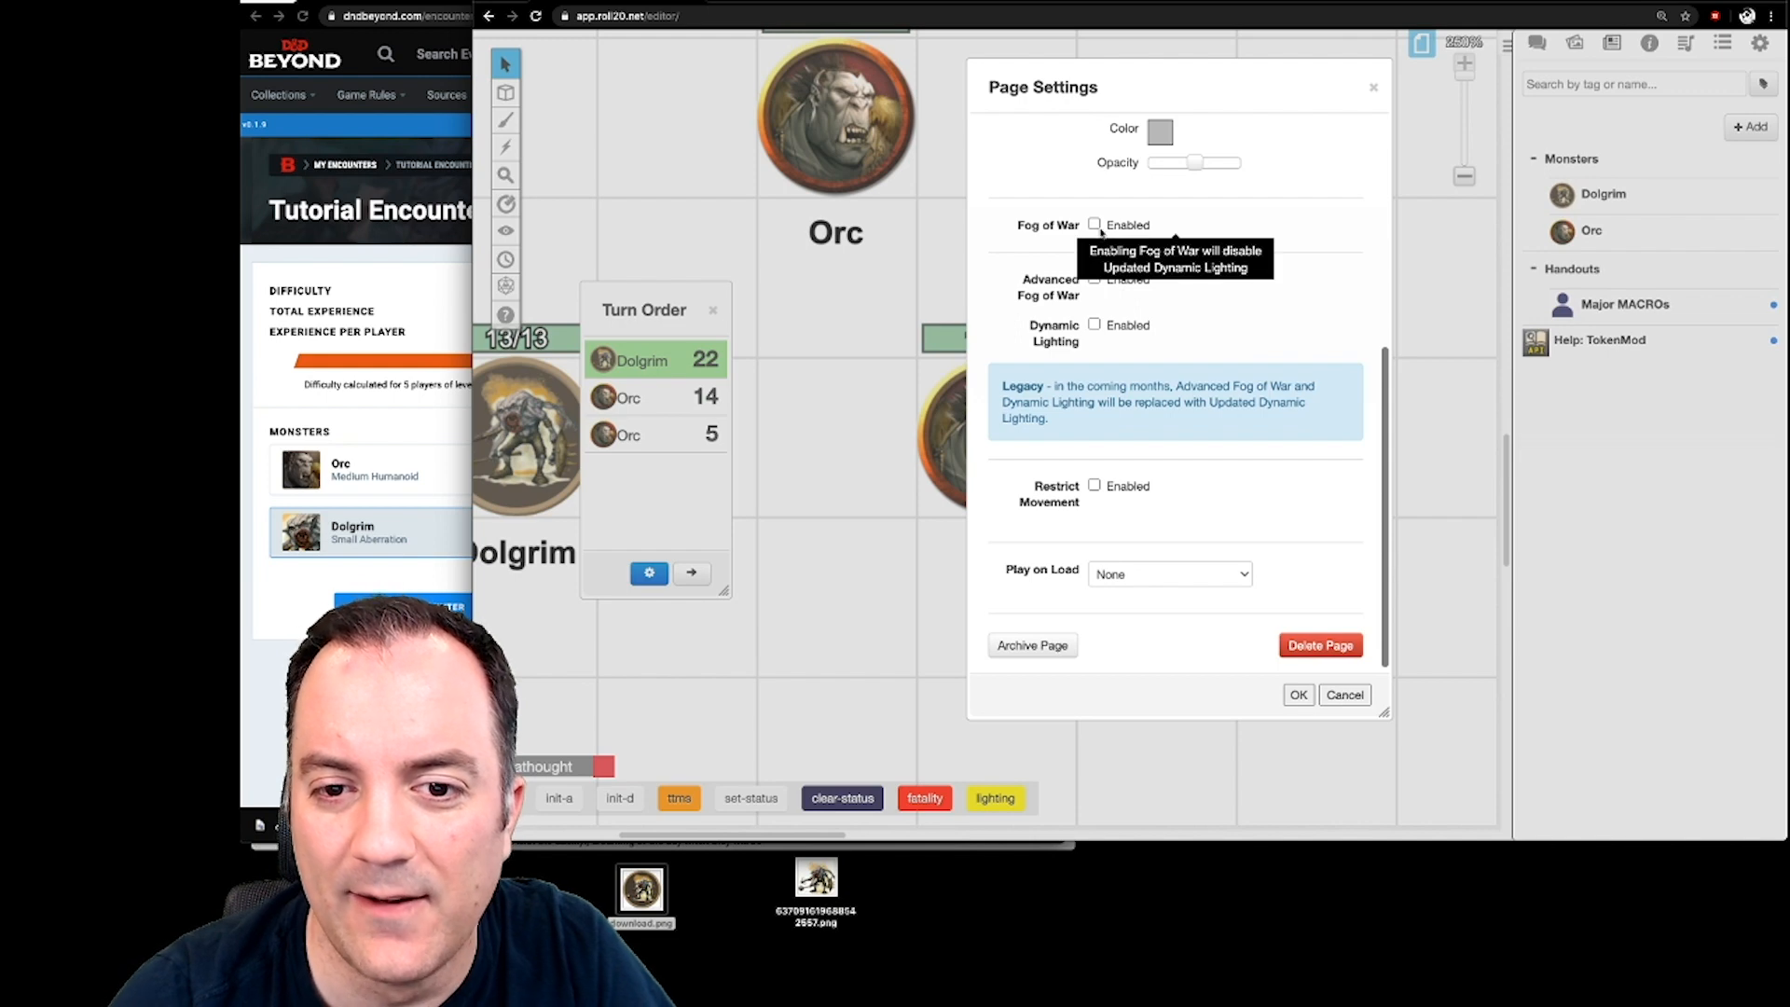
click(1095, 279)
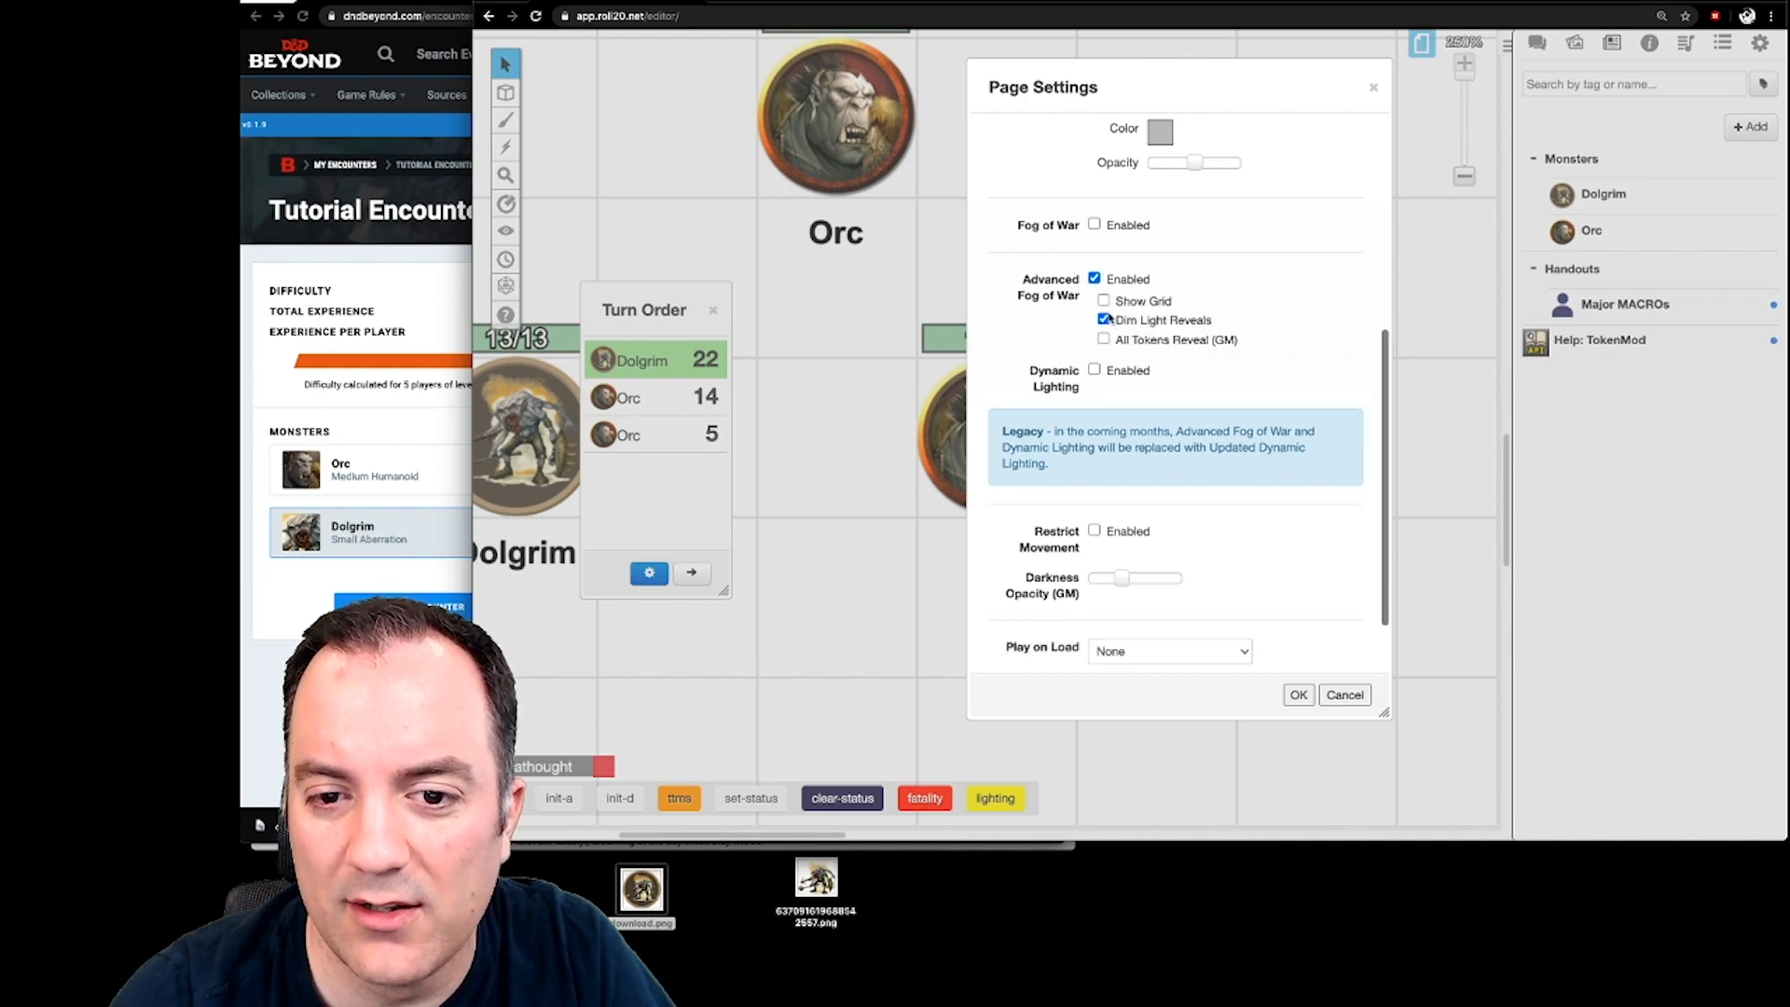
click(1095, 370)
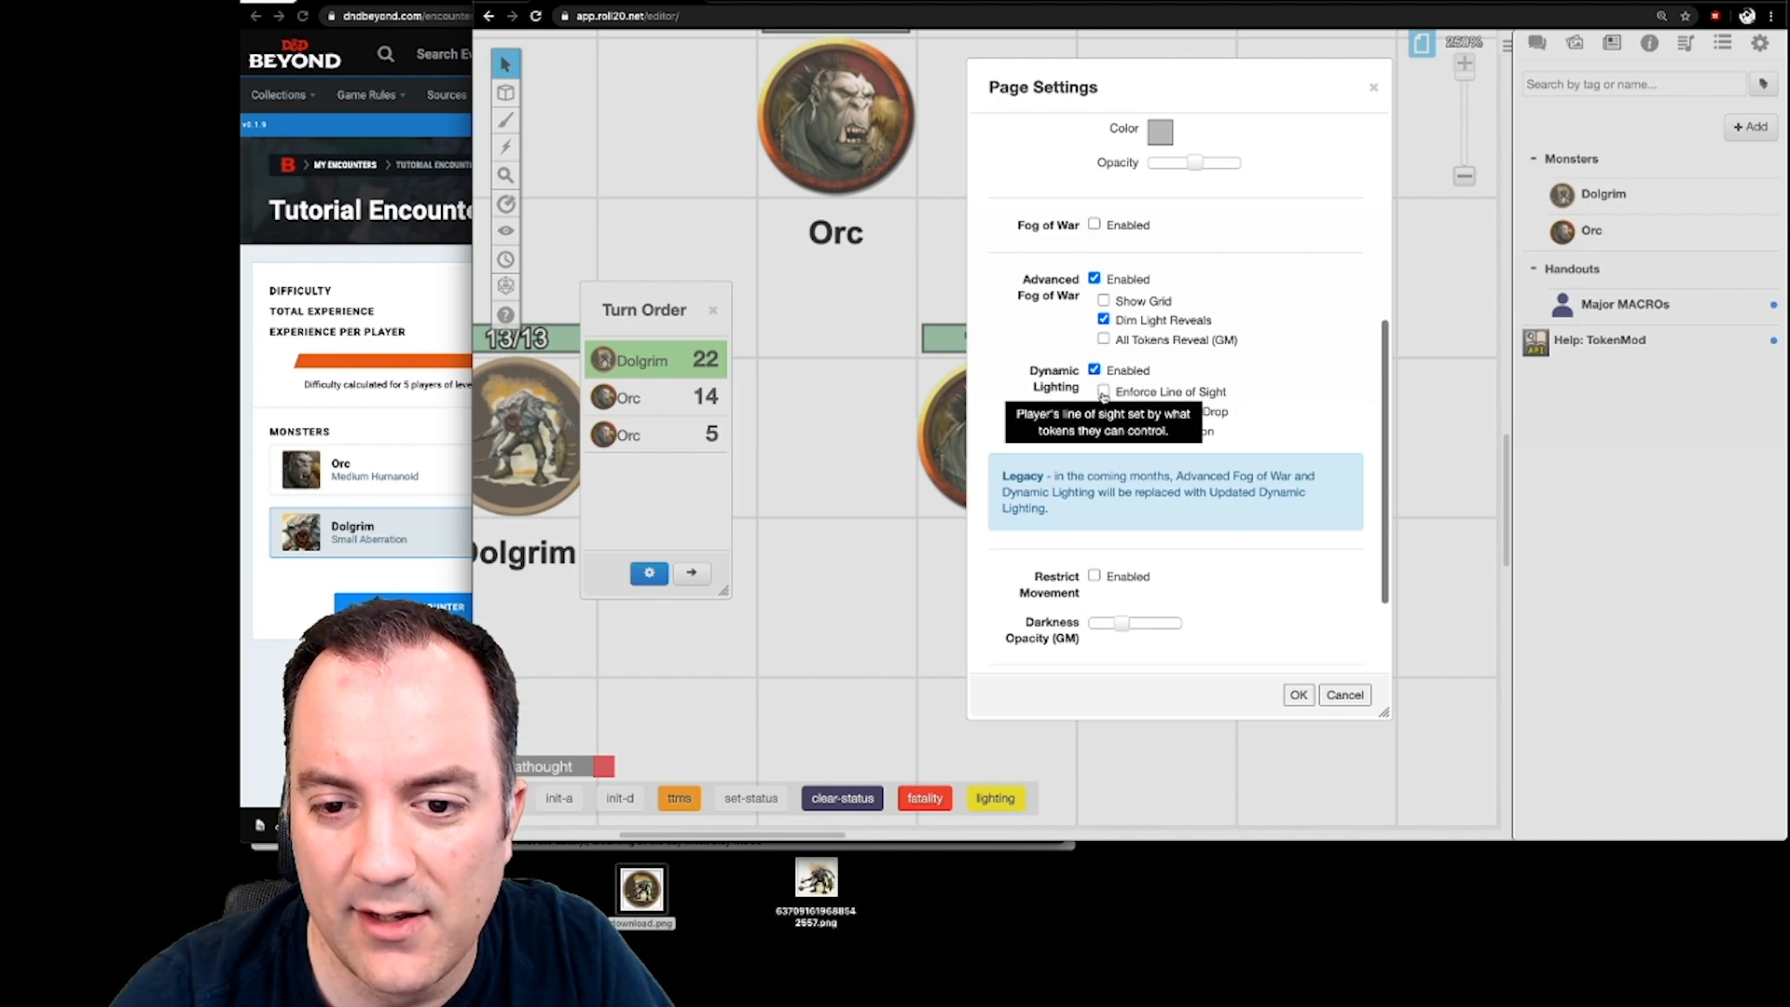
click(1104, 392)
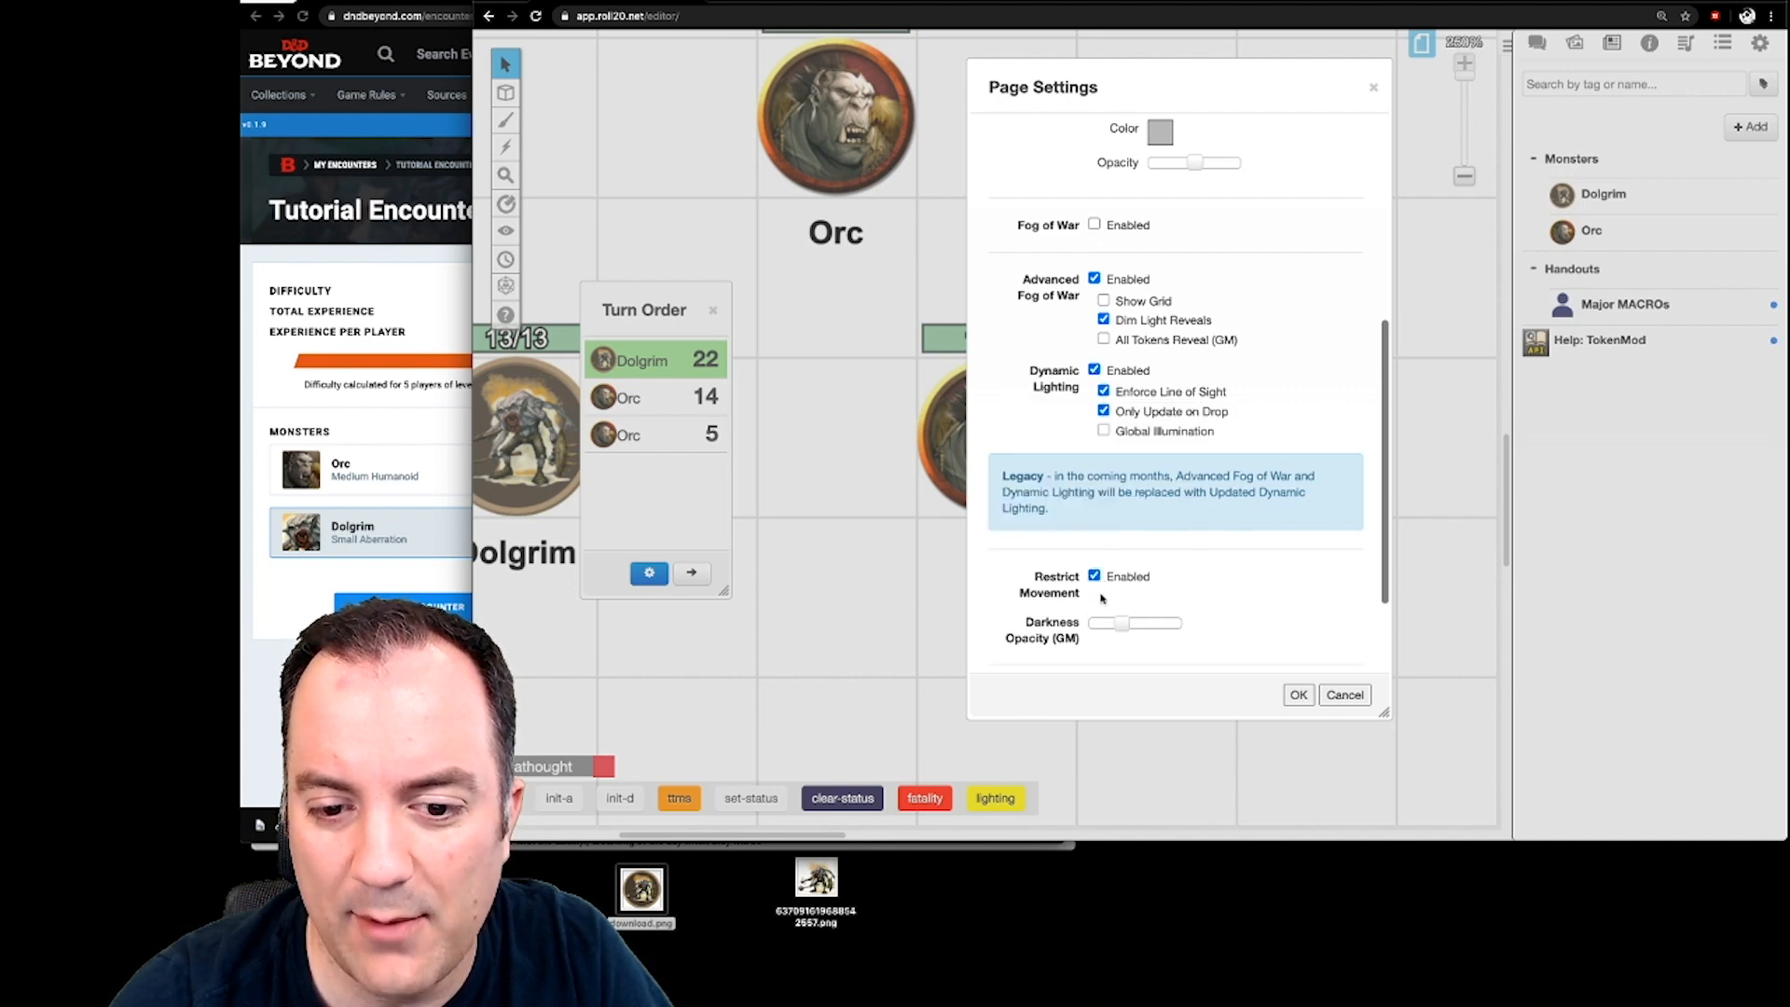
scroll(1102, 599, down, 3)
click(1299, 695)
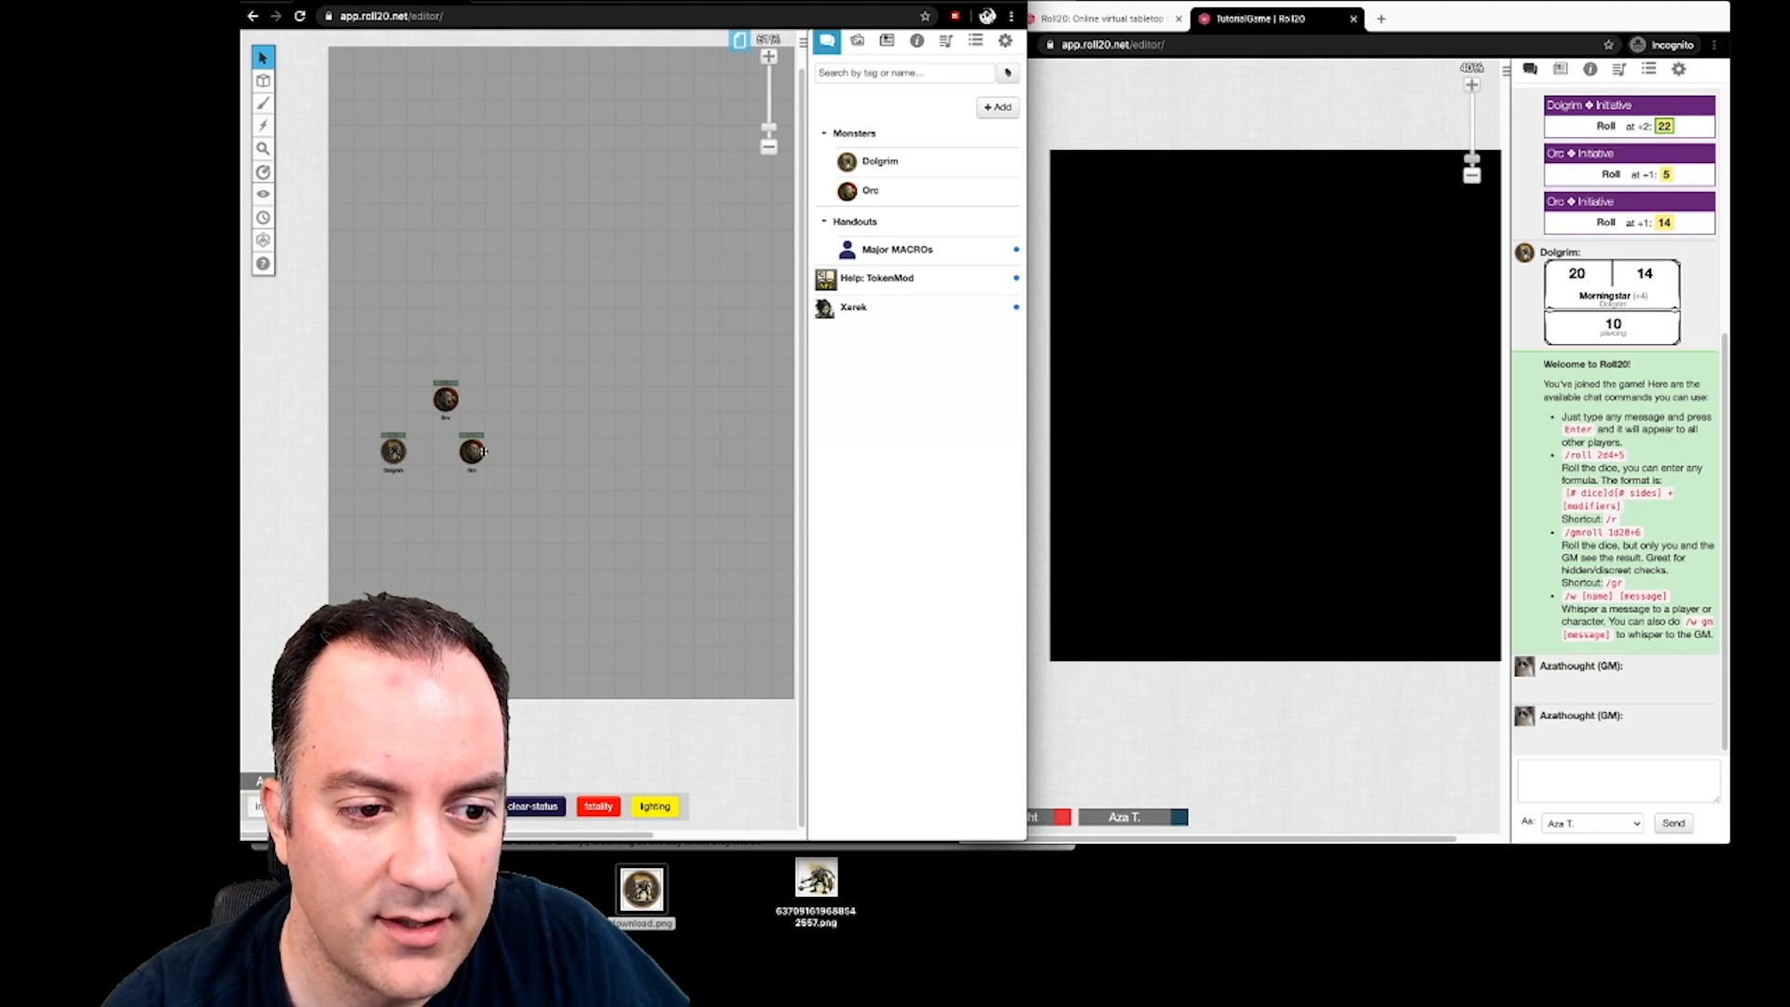
- Check the map in the player's window and review the Xerek character's journal and control permissions without changing them
click(1317, 112)
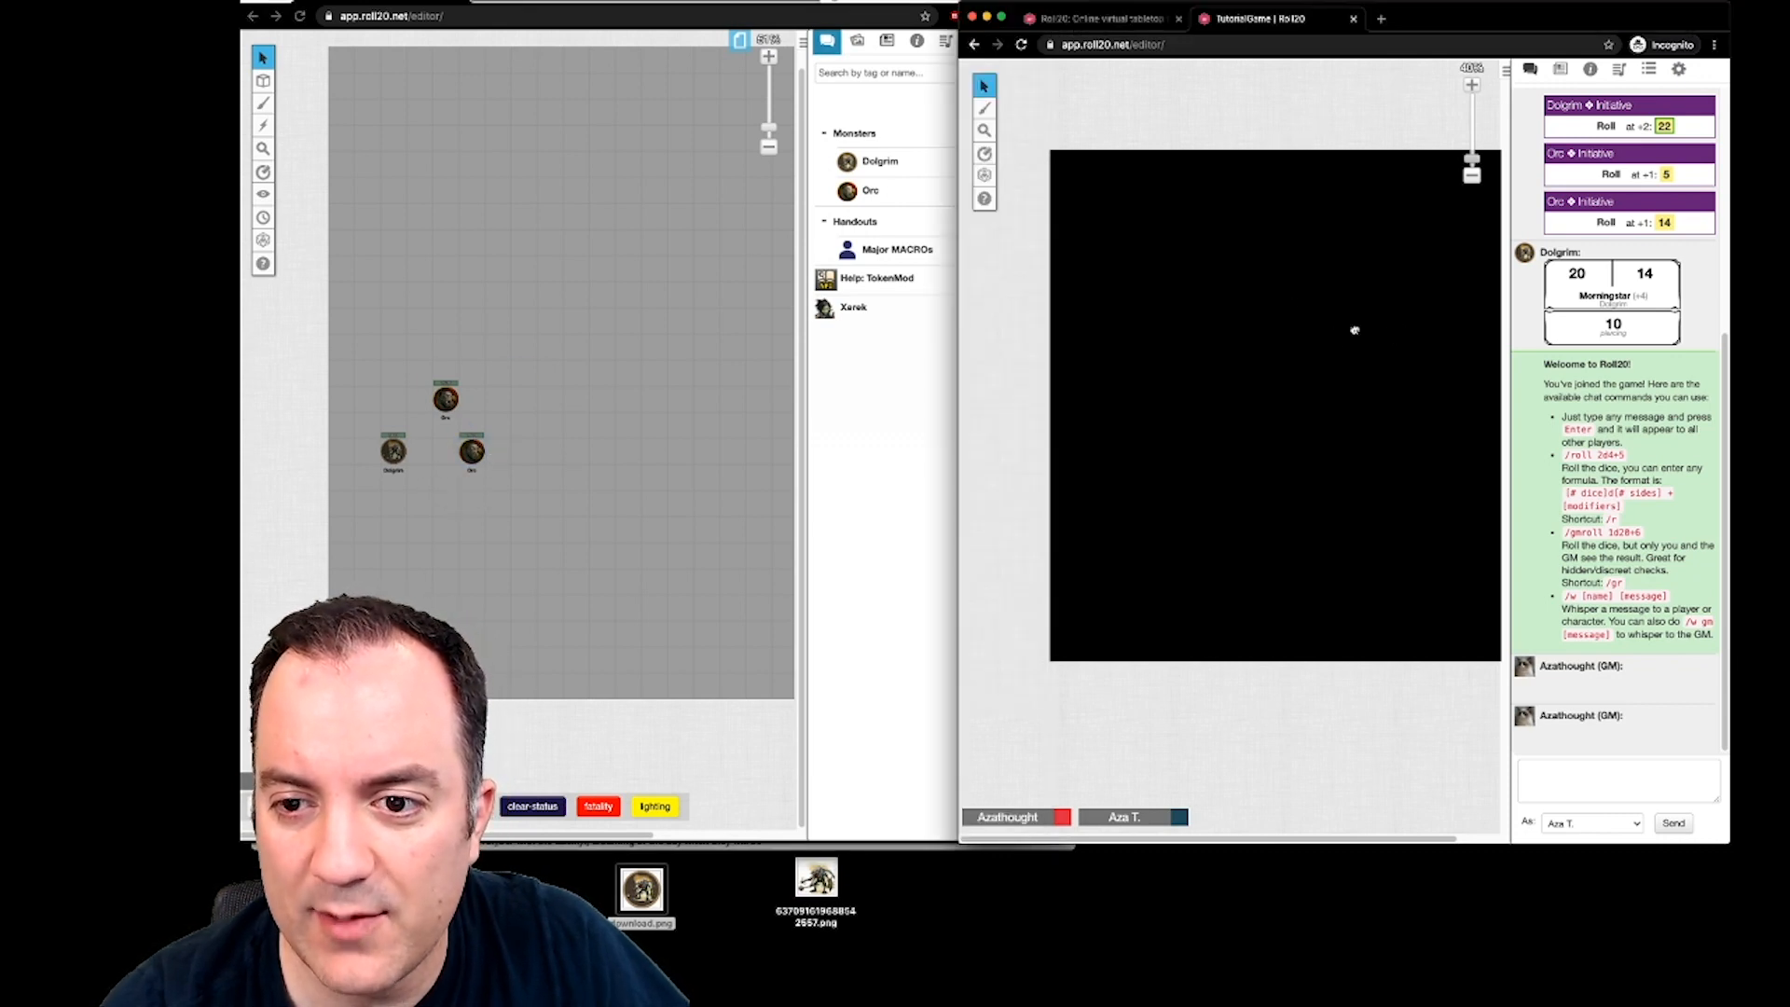
click(832, 317)
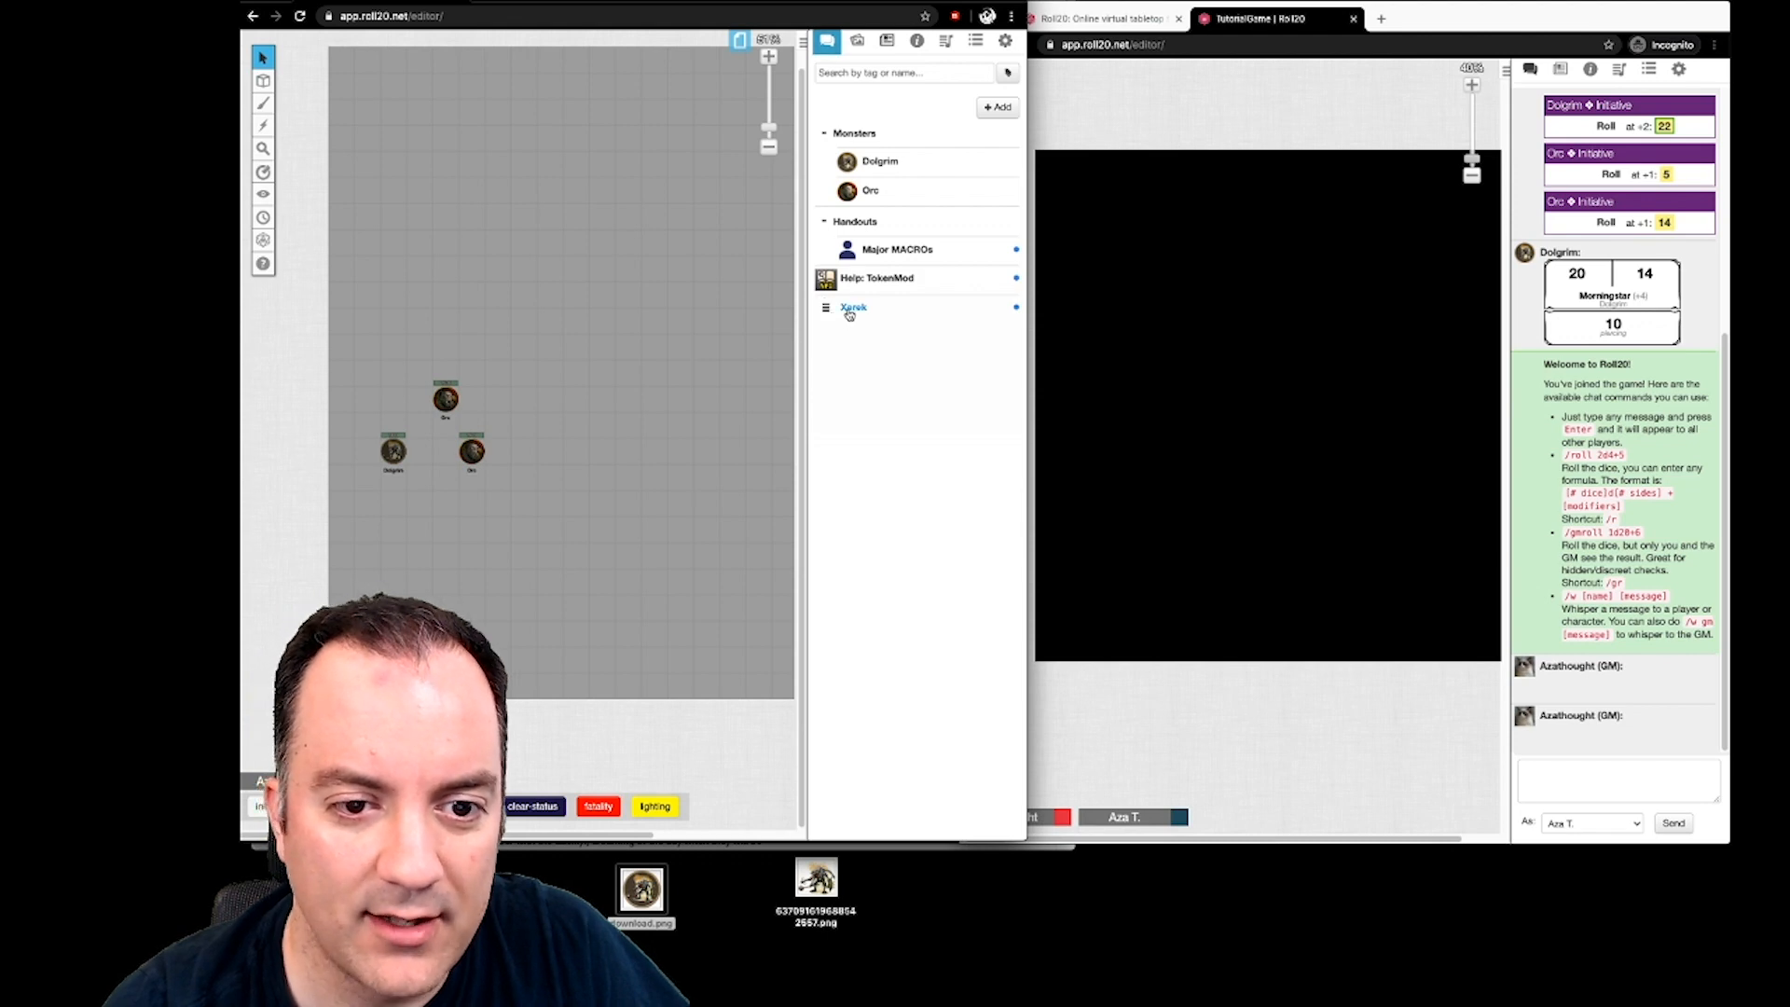
click(851, 309)
click(930, 73)
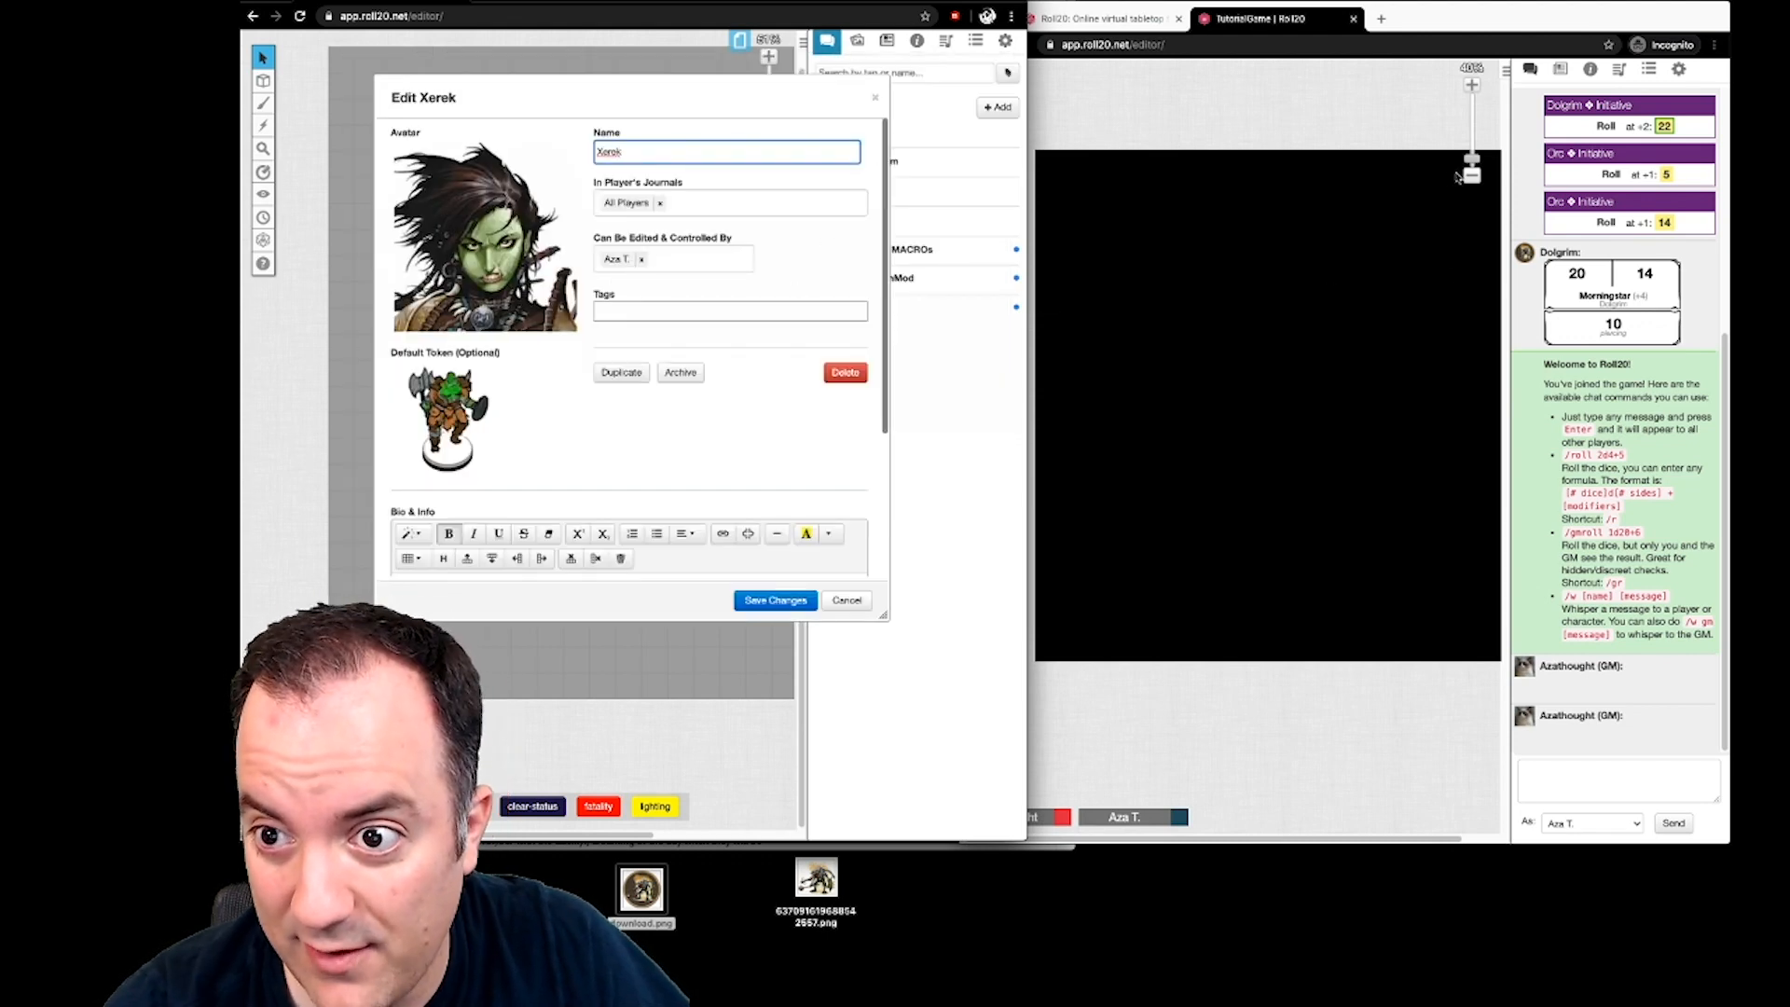
click(845, 602)
key(Escape)
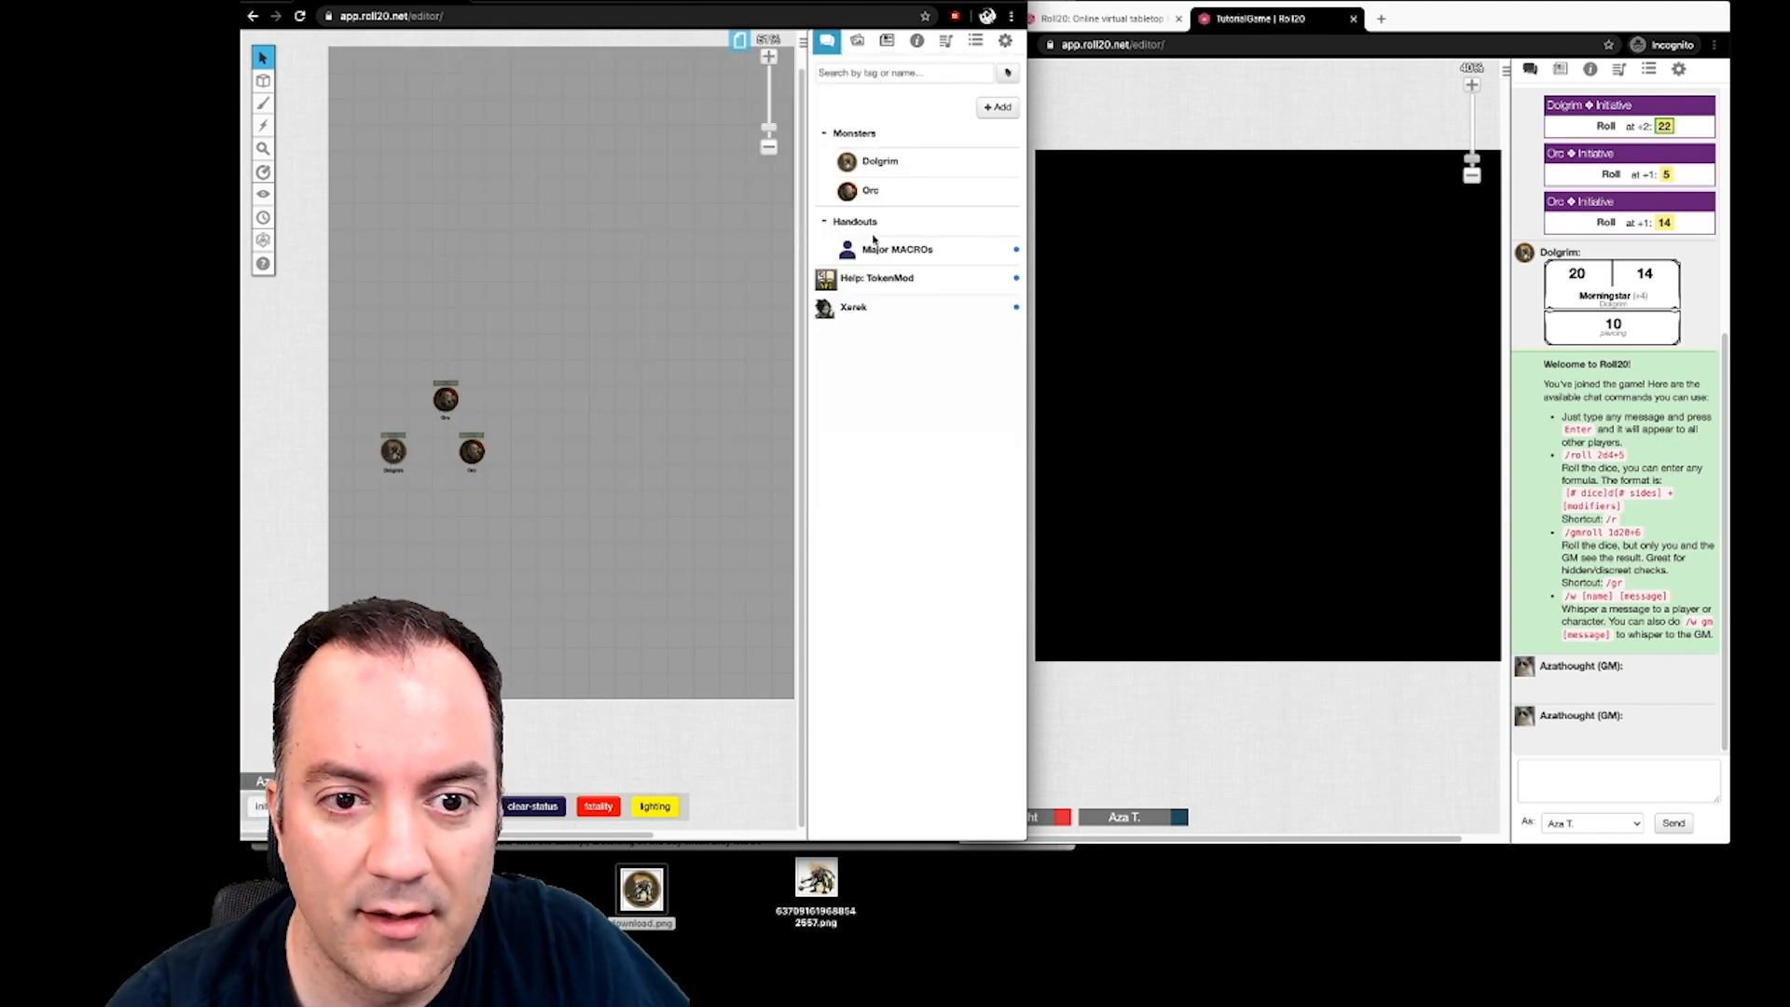
- Place Xerek's token on the map near the Orcs and enable Has Sight in its advanced token settings
drag(853, 307, 589, 361)
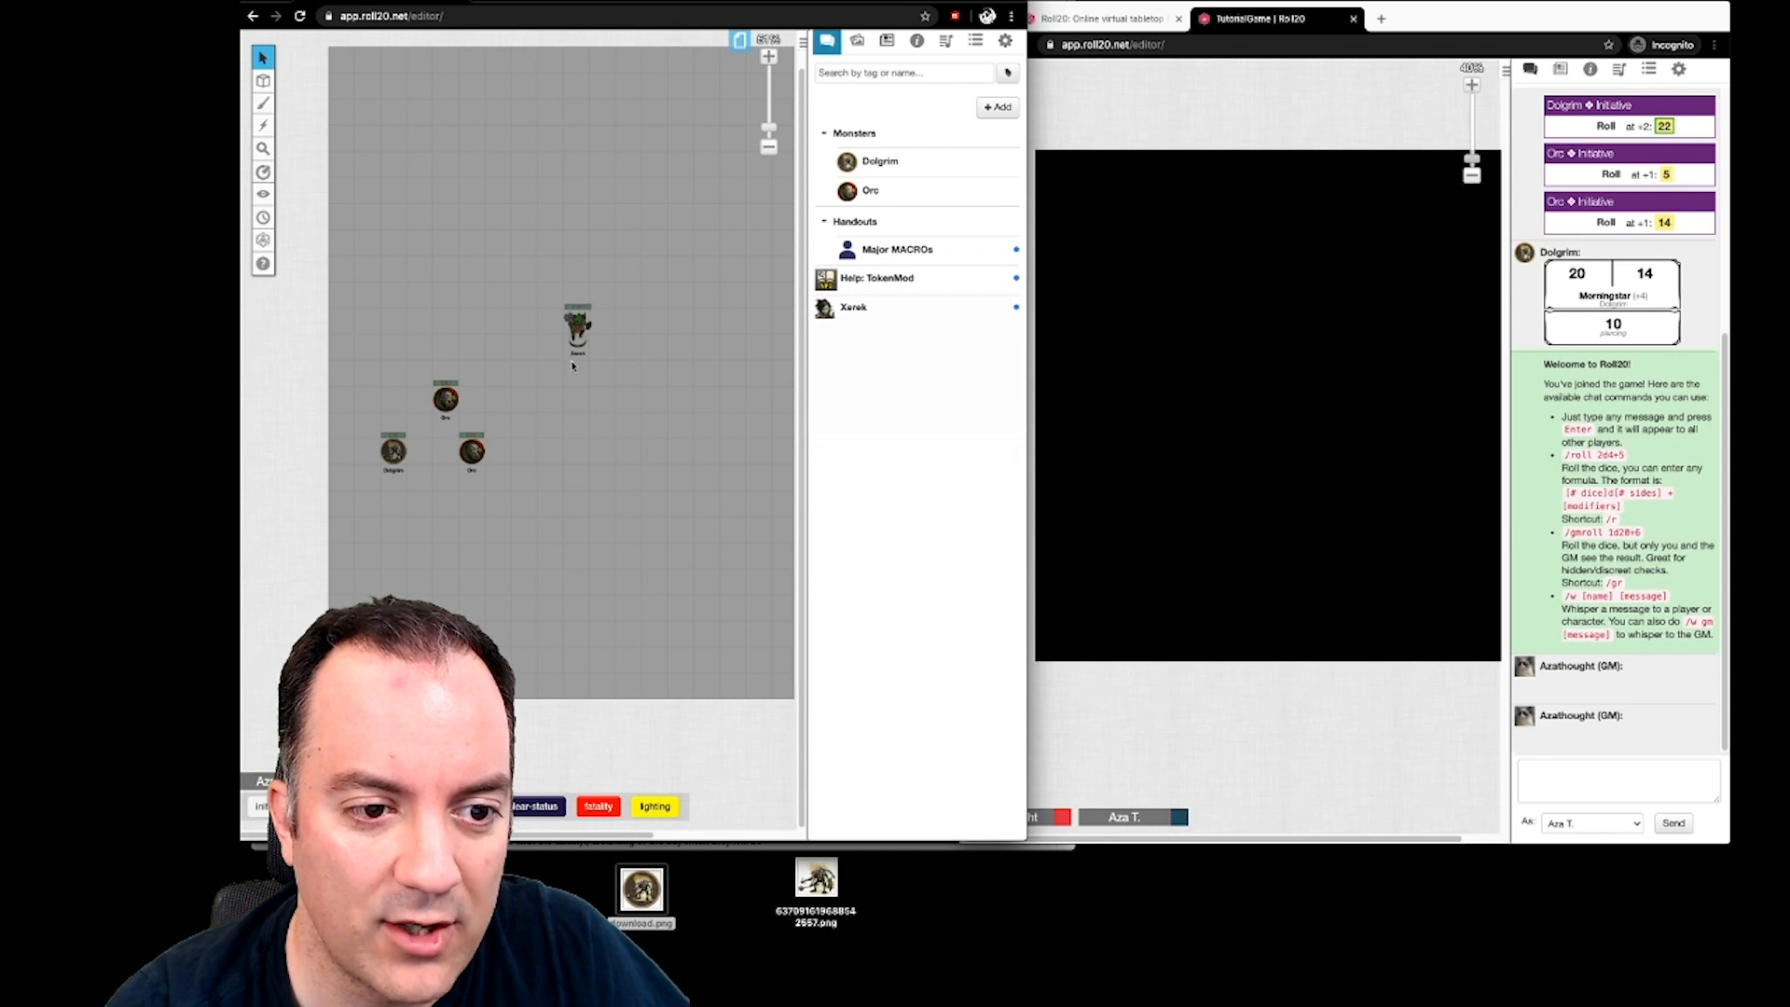
click(578, 347)
double_click(578, 346)
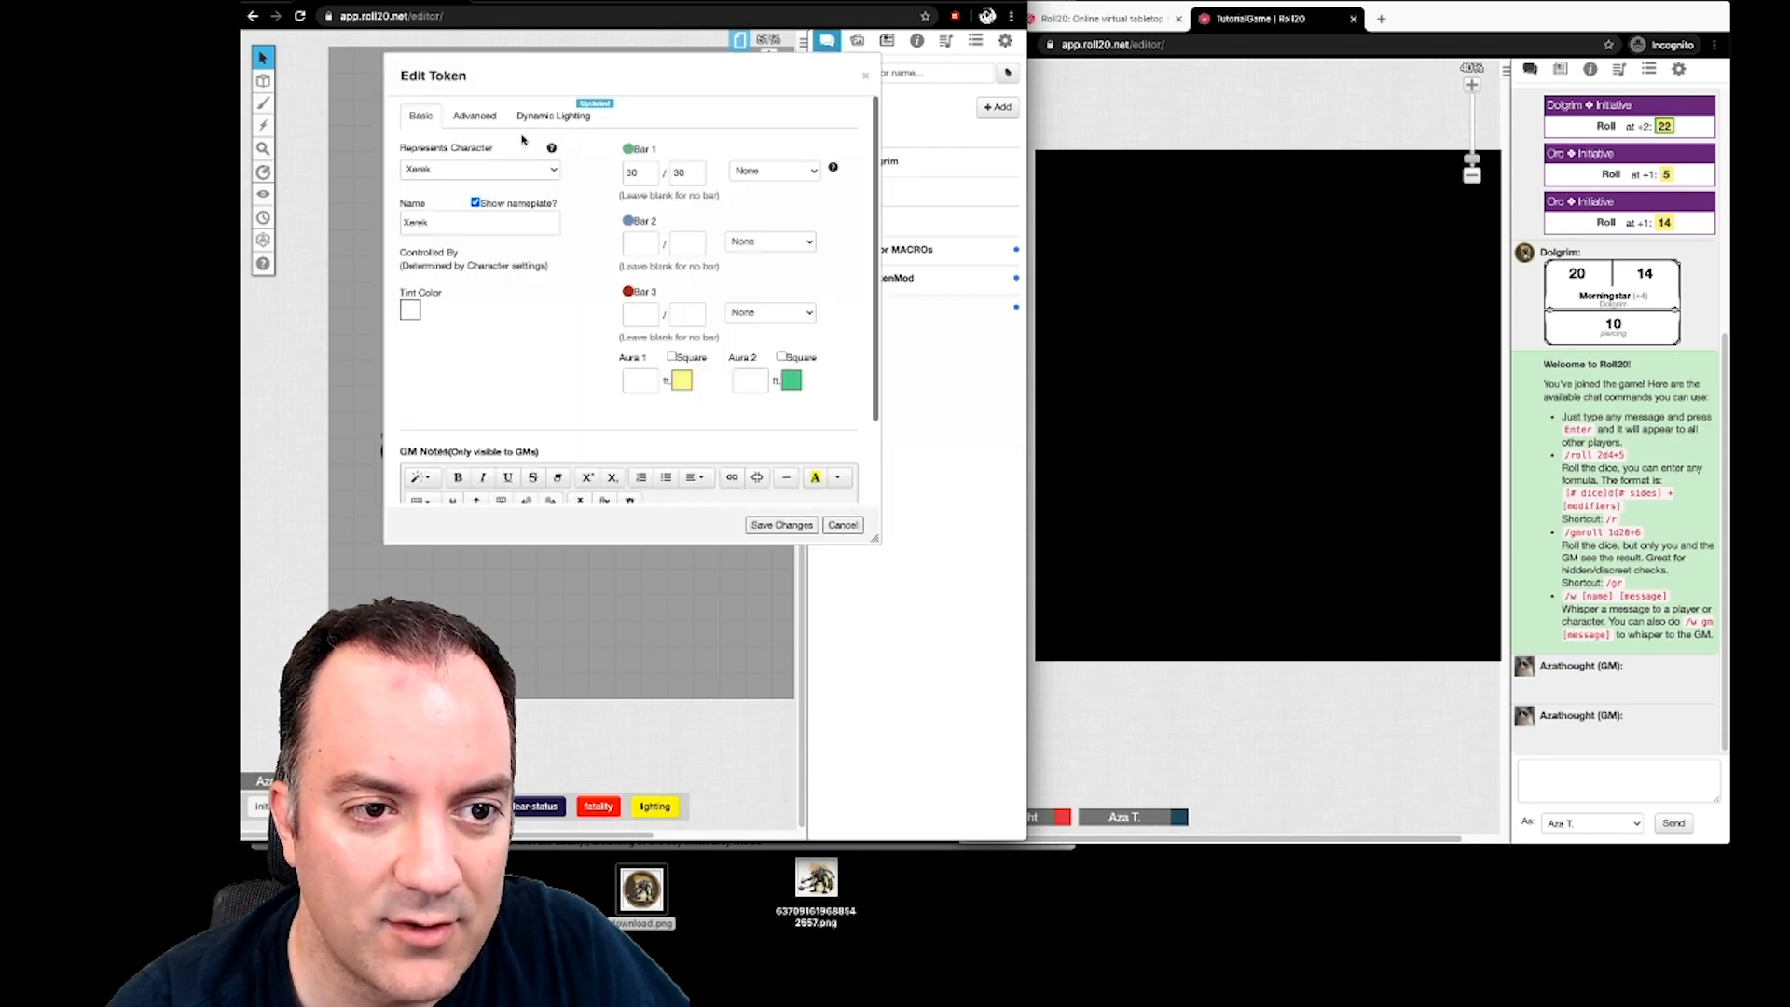
click(475, 116)
click(647, 239)
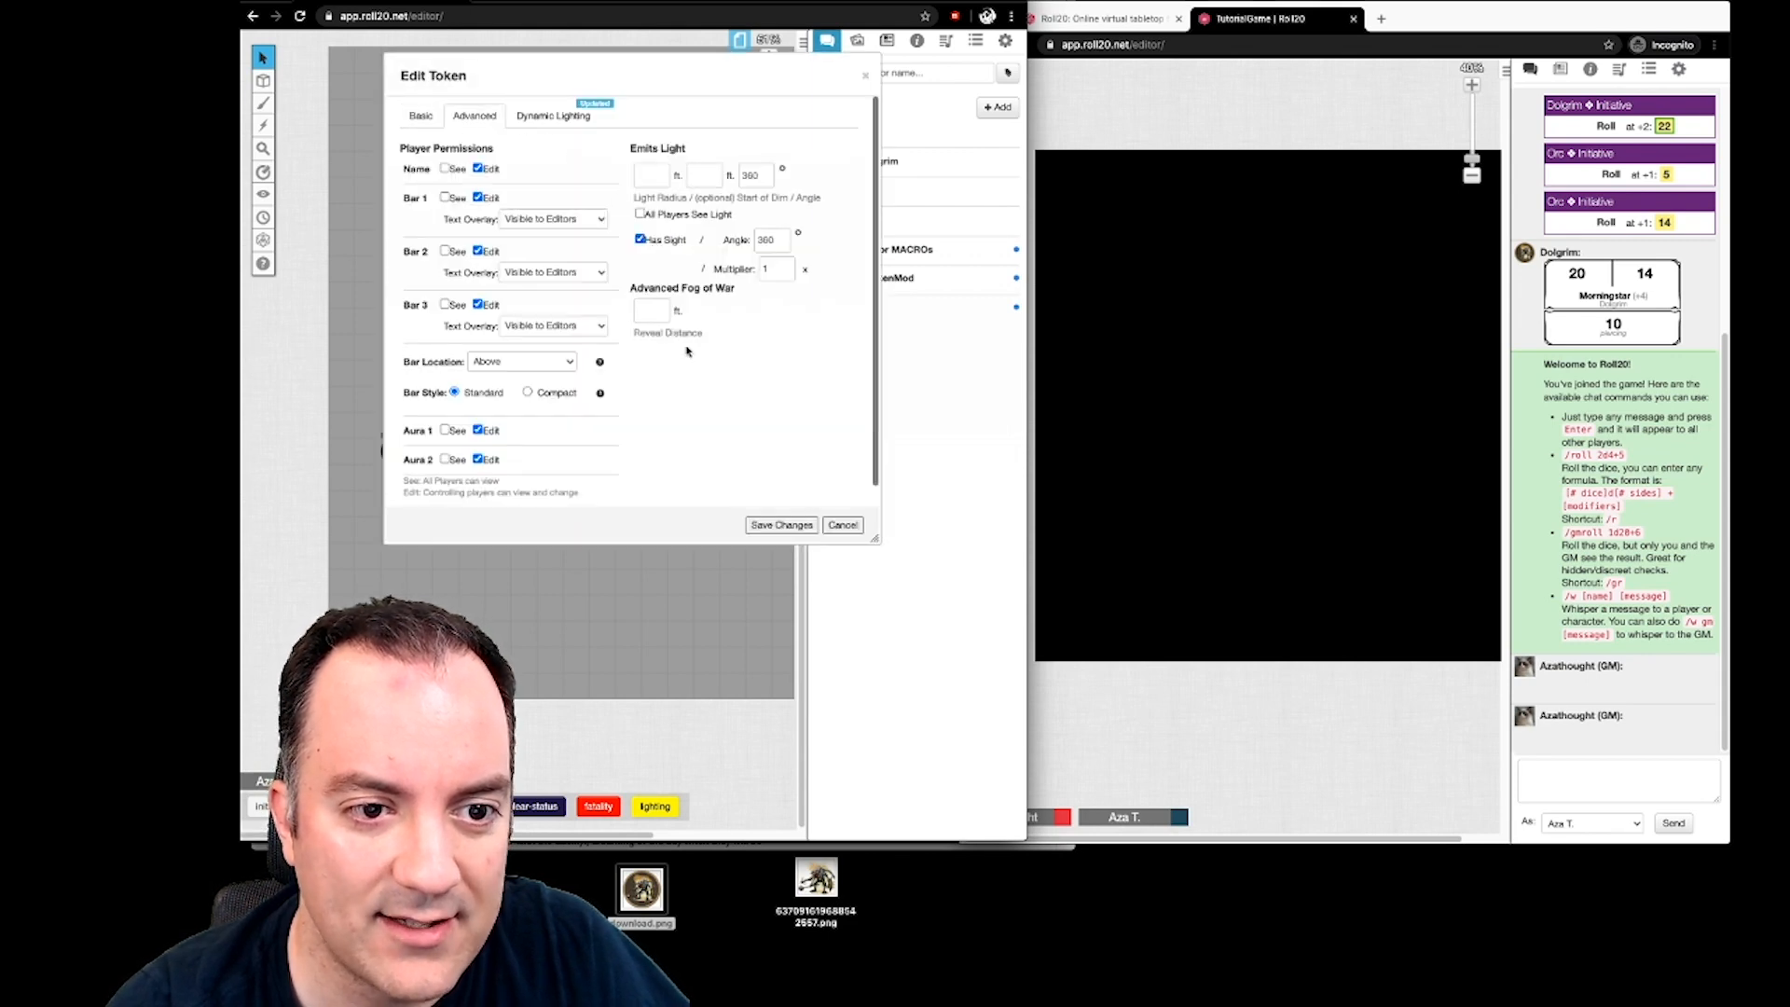
click(782, 525)
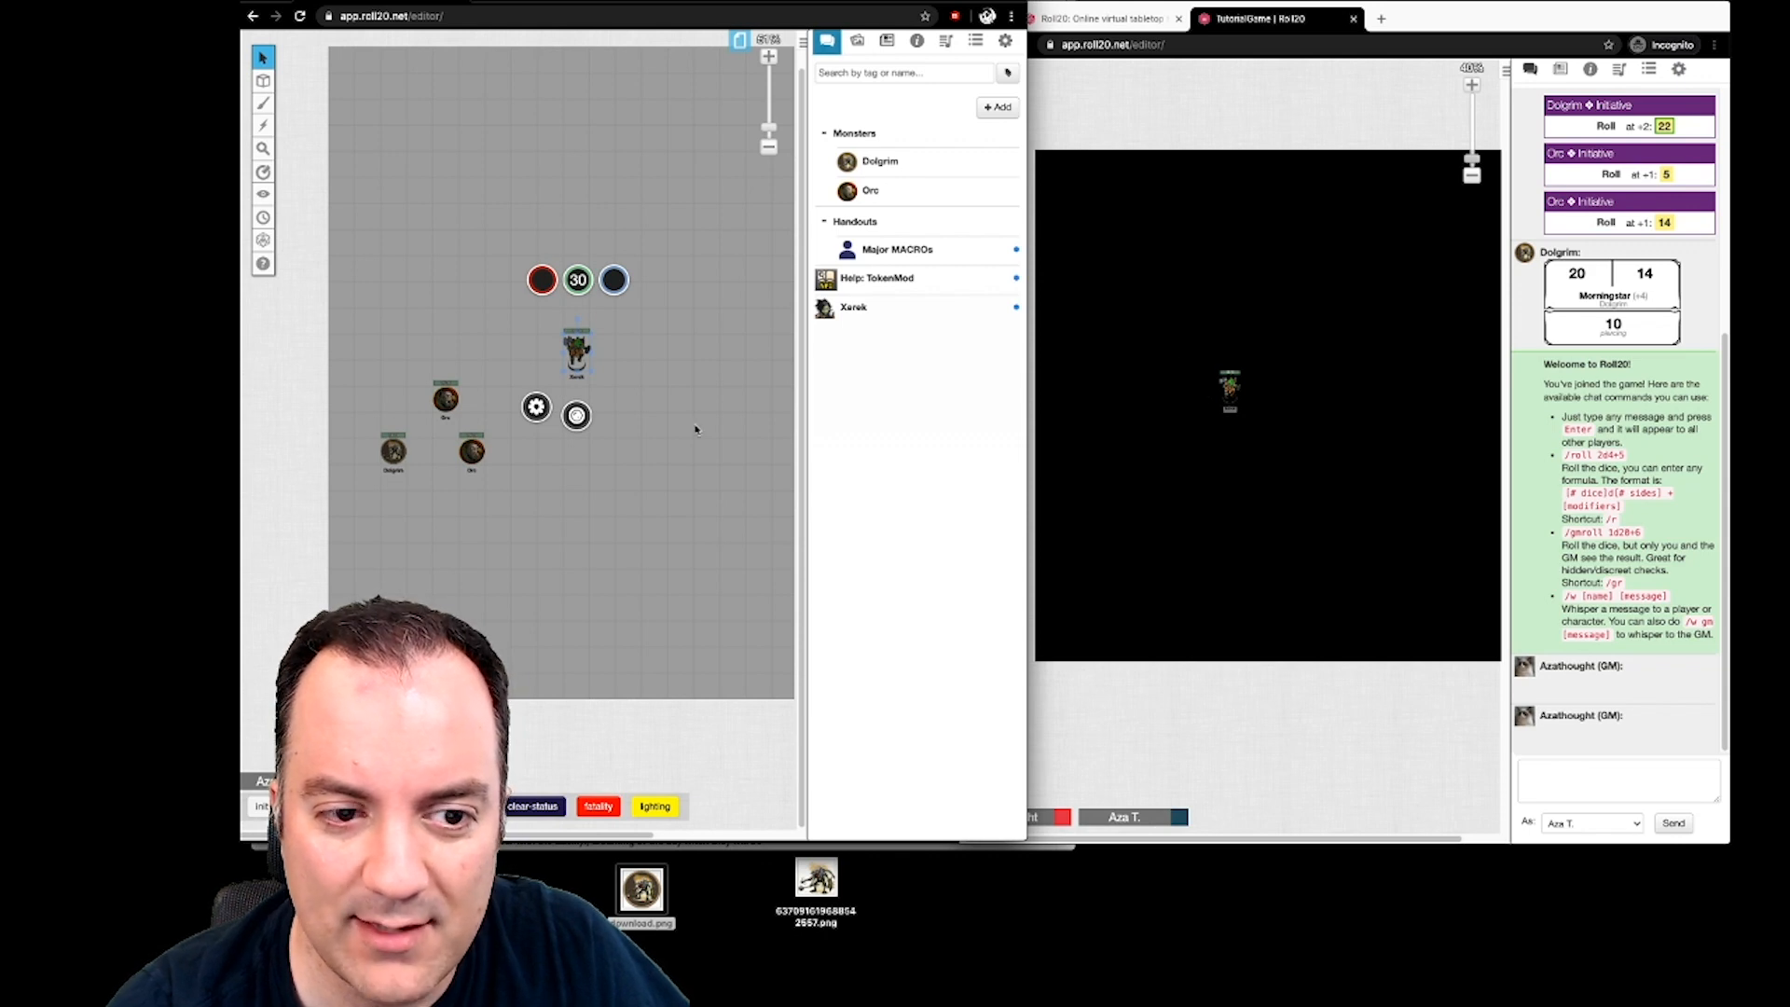
- Run the lighting macro on Xerek's token with the Torch/Light Cantrip option
click(629, 373)
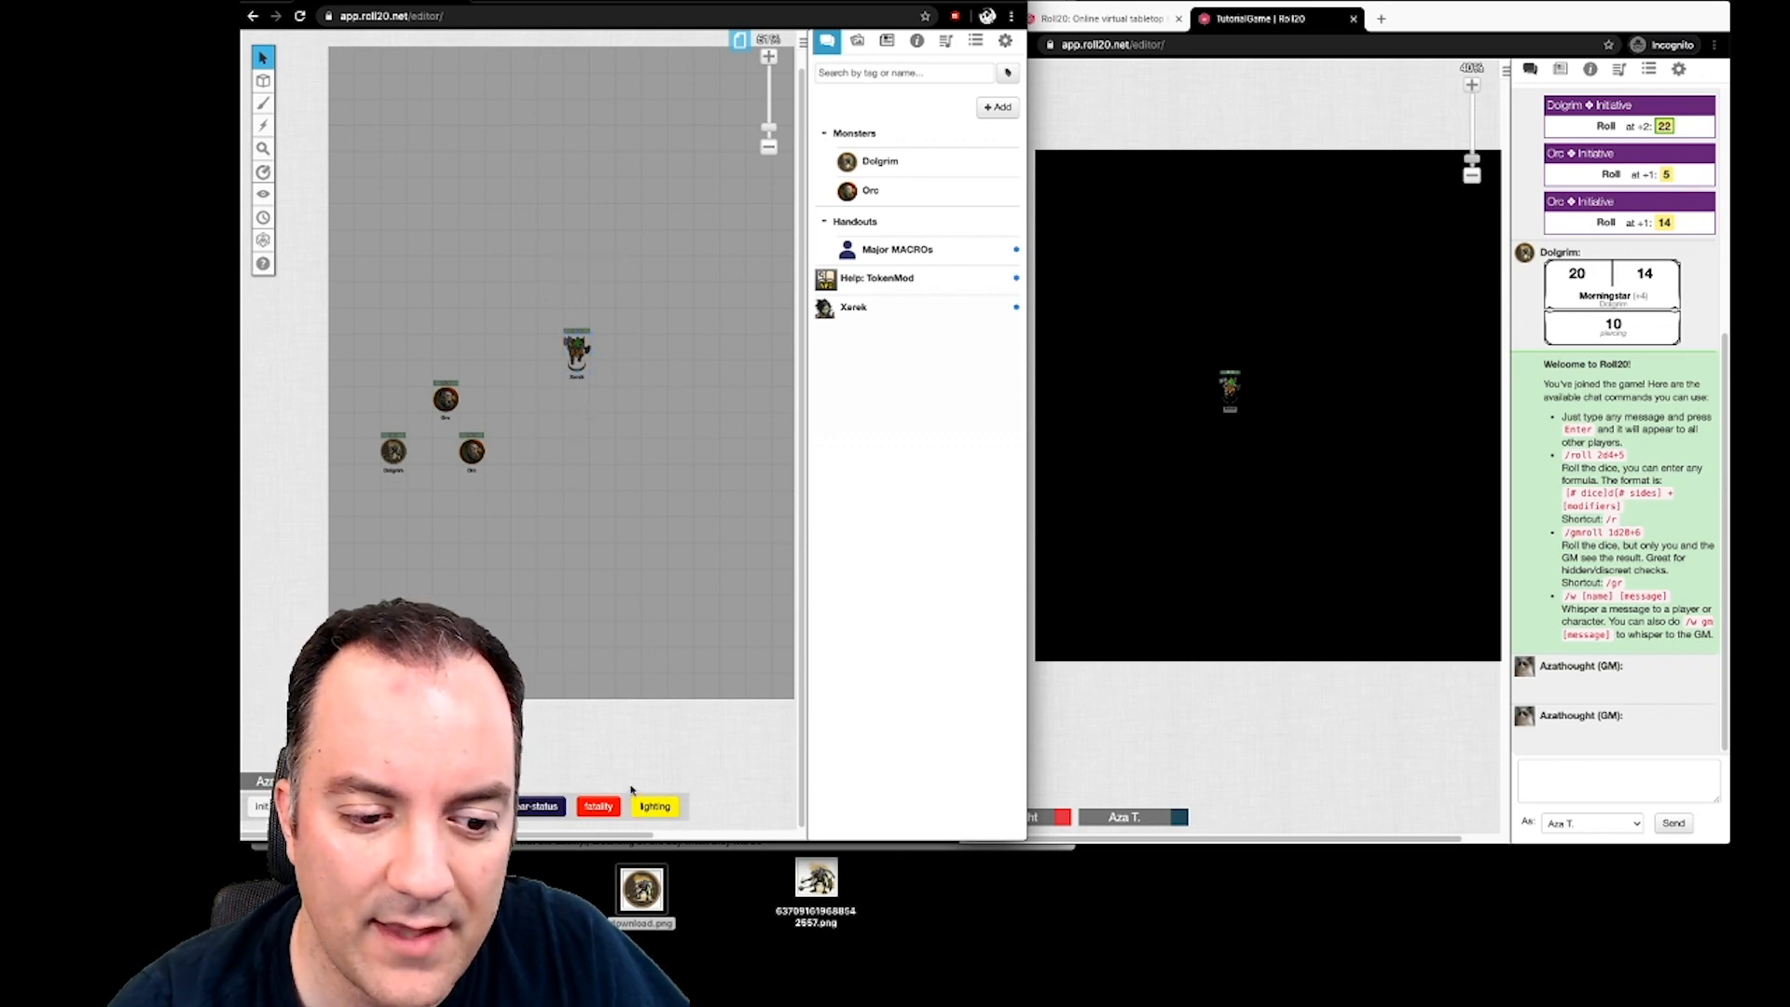
key(Tab)
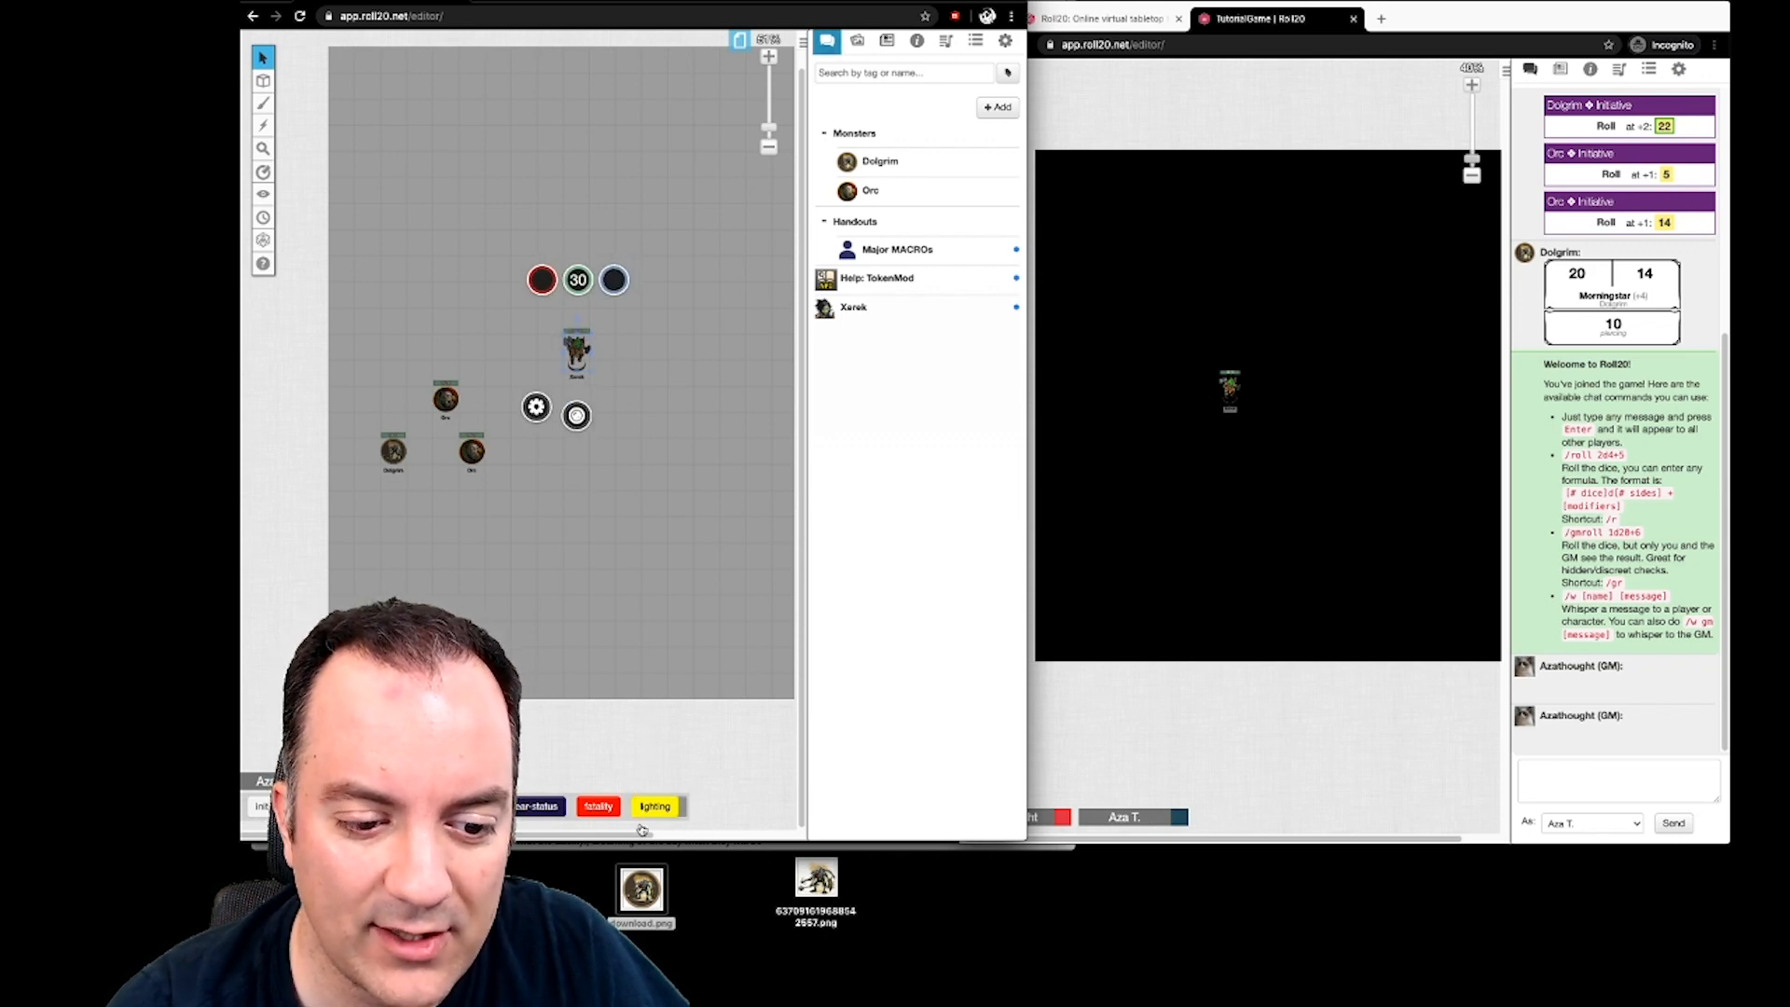
click(654, 807)
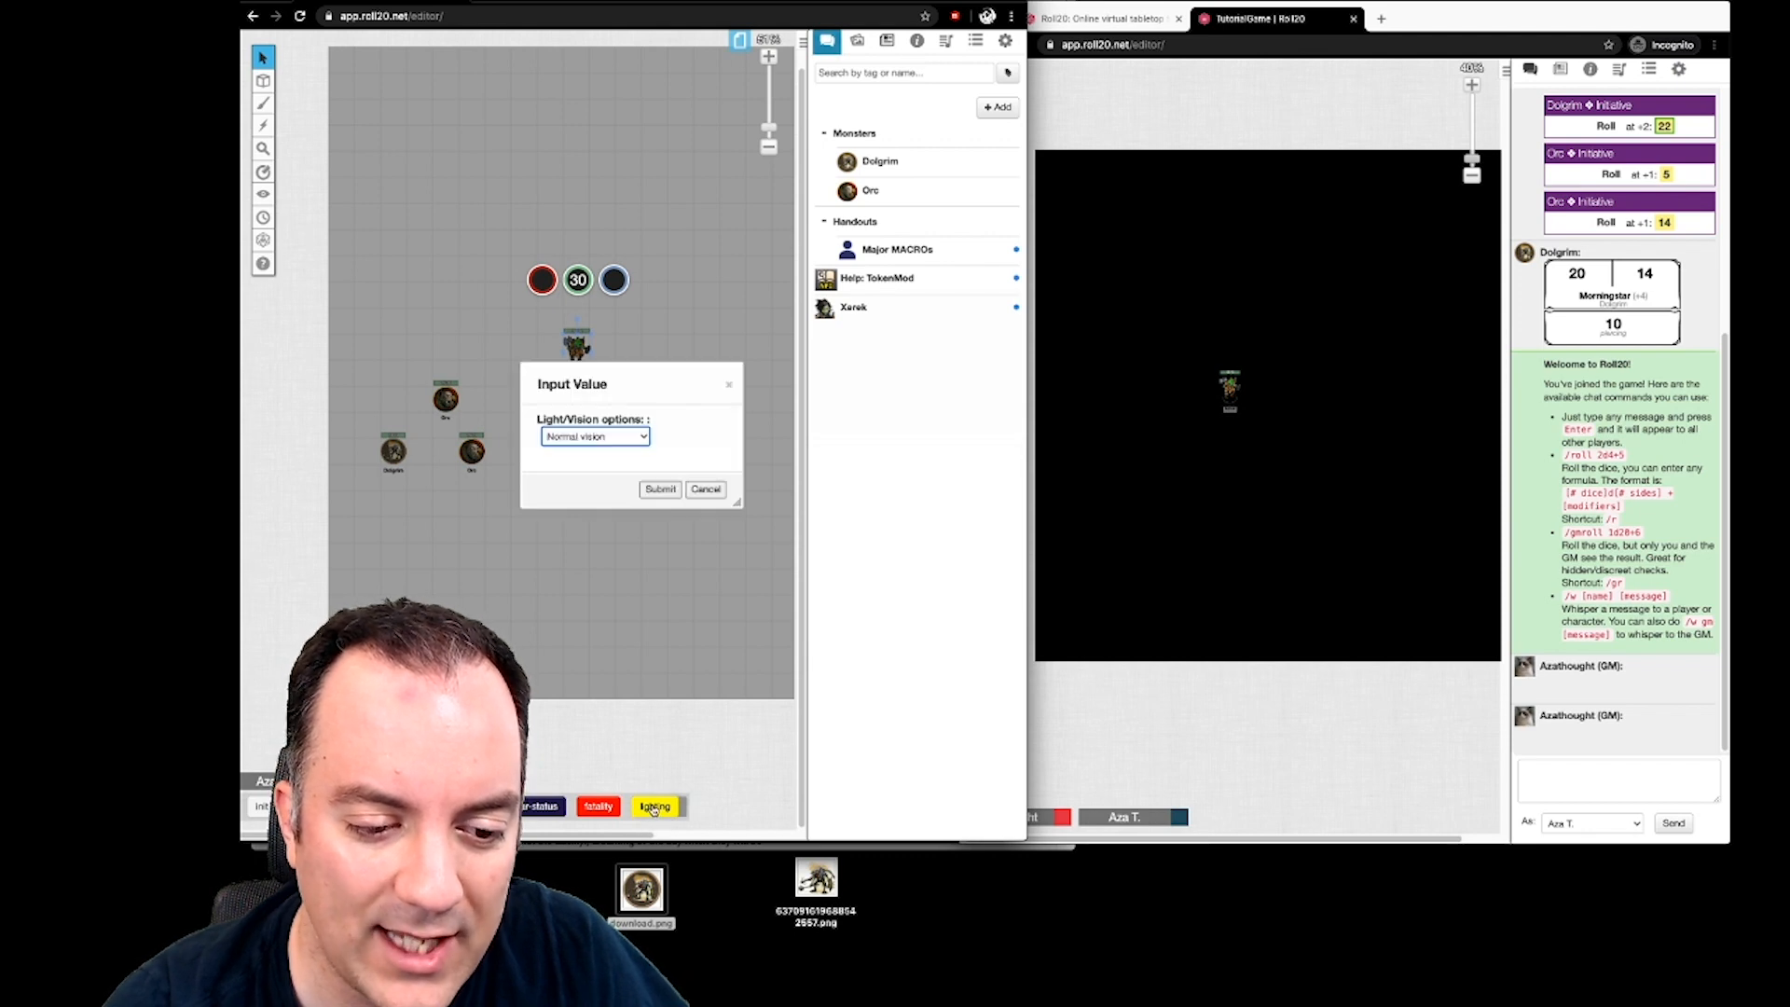
click(575, 437)
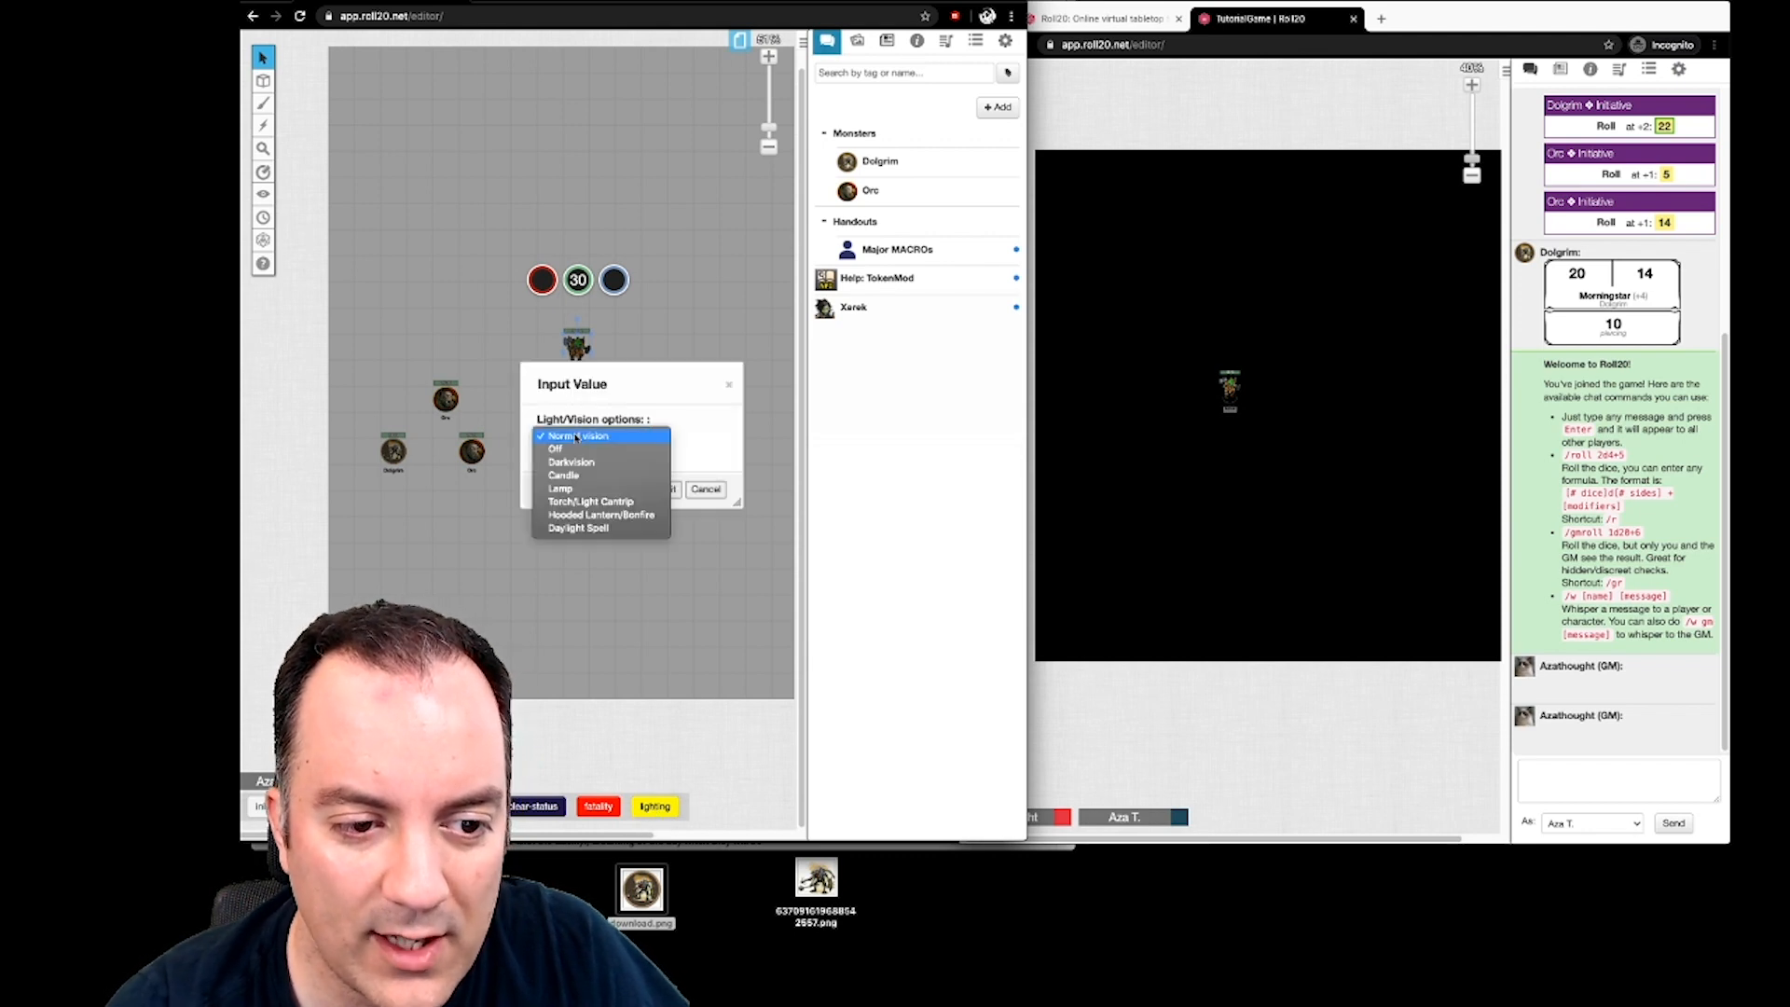
click(602, 501)
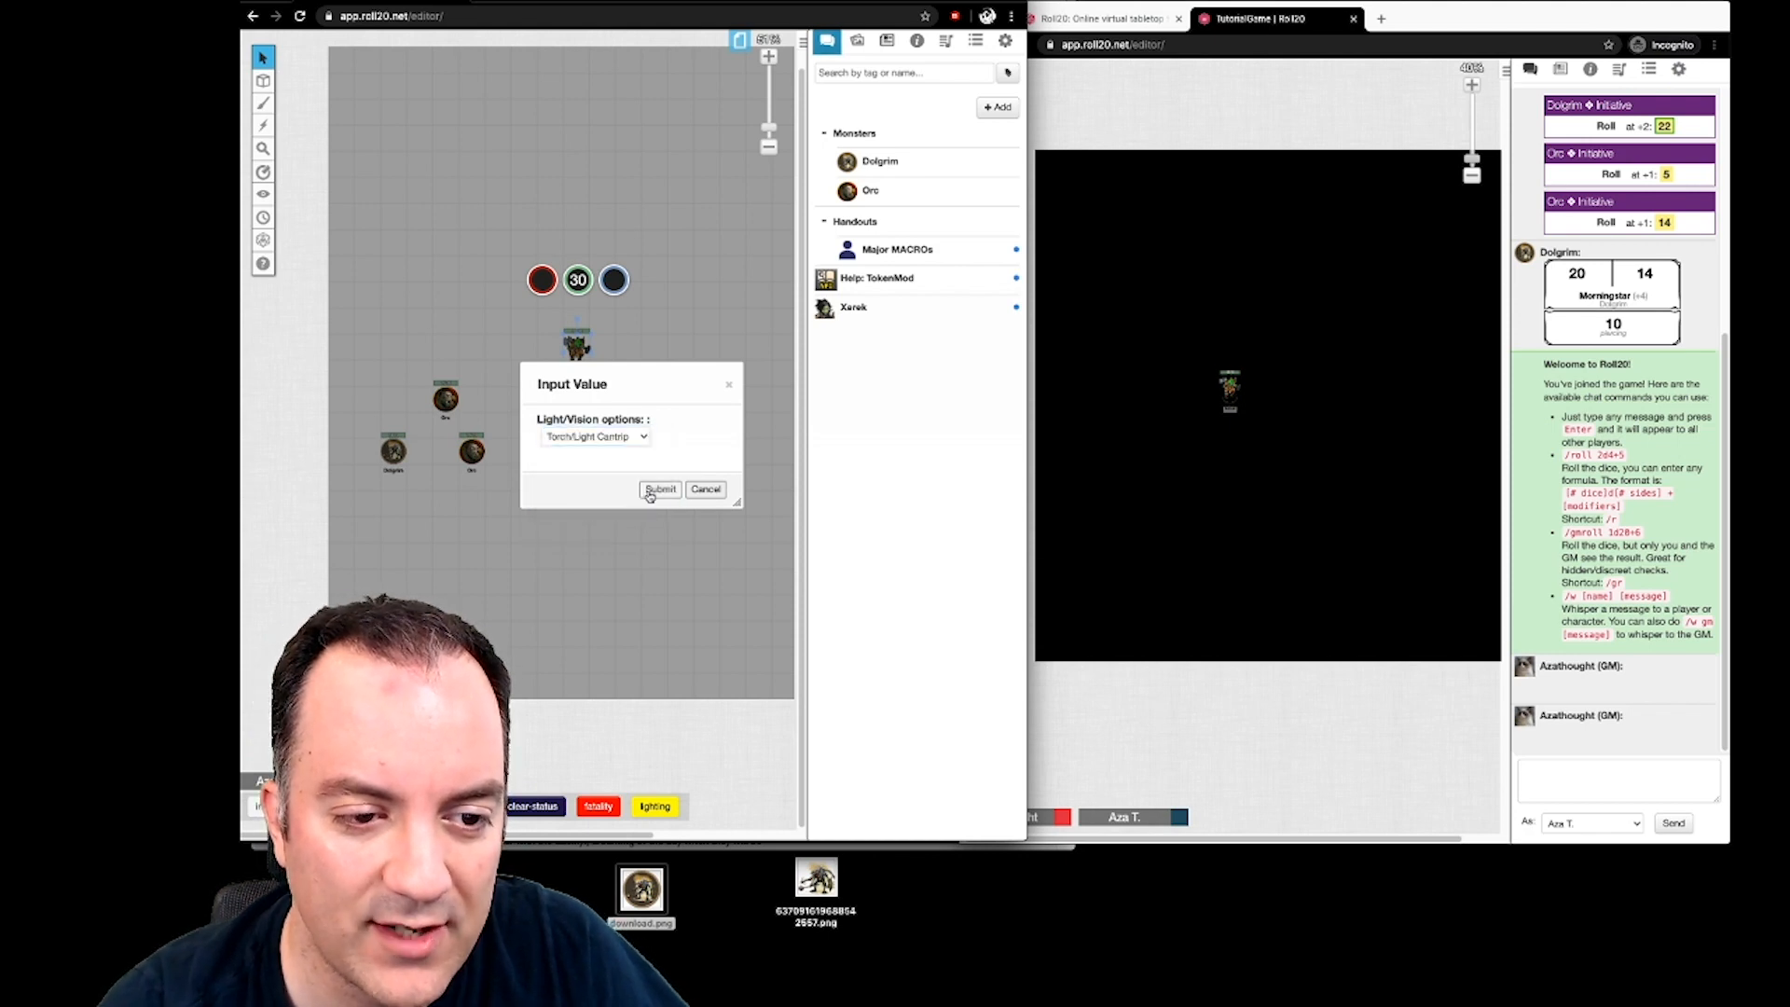
click(652, 488)
- Move Xerek's token one cell left, bring it beside the Orcs from the player's window, and return it in the GM window
drag(571, 347, 550, 352)
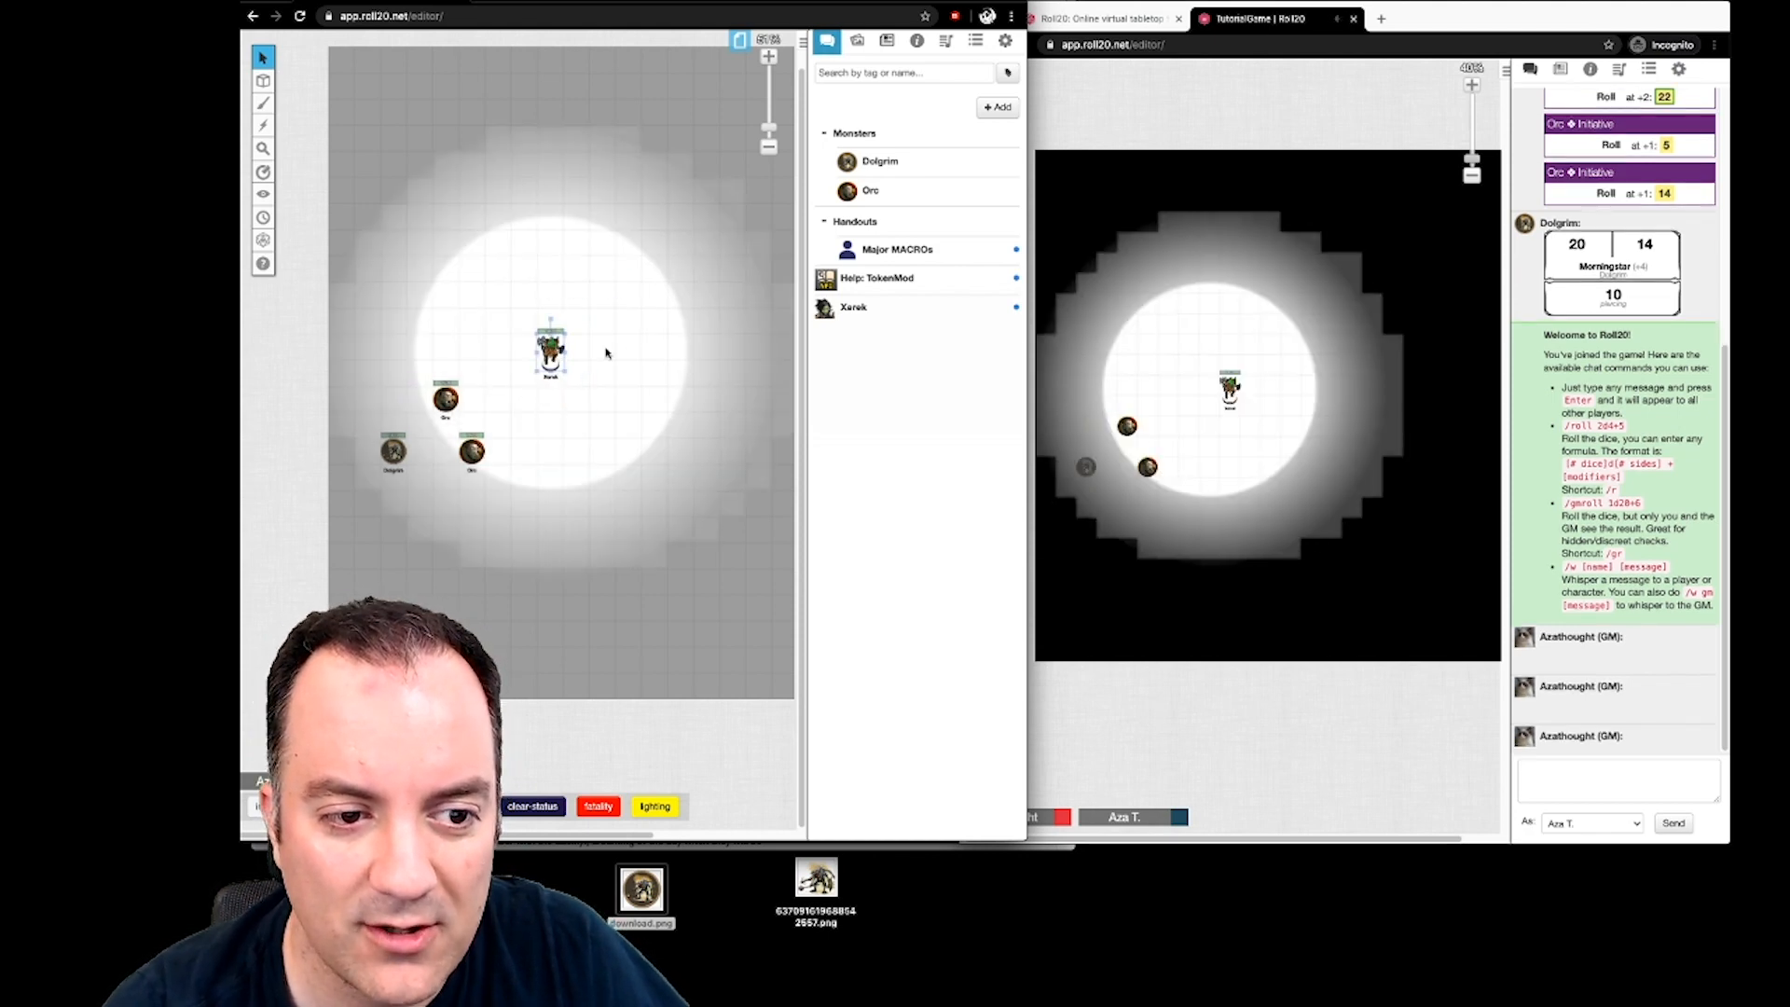
click(1210, 403)
drag(1209, 403, 1148, 427)
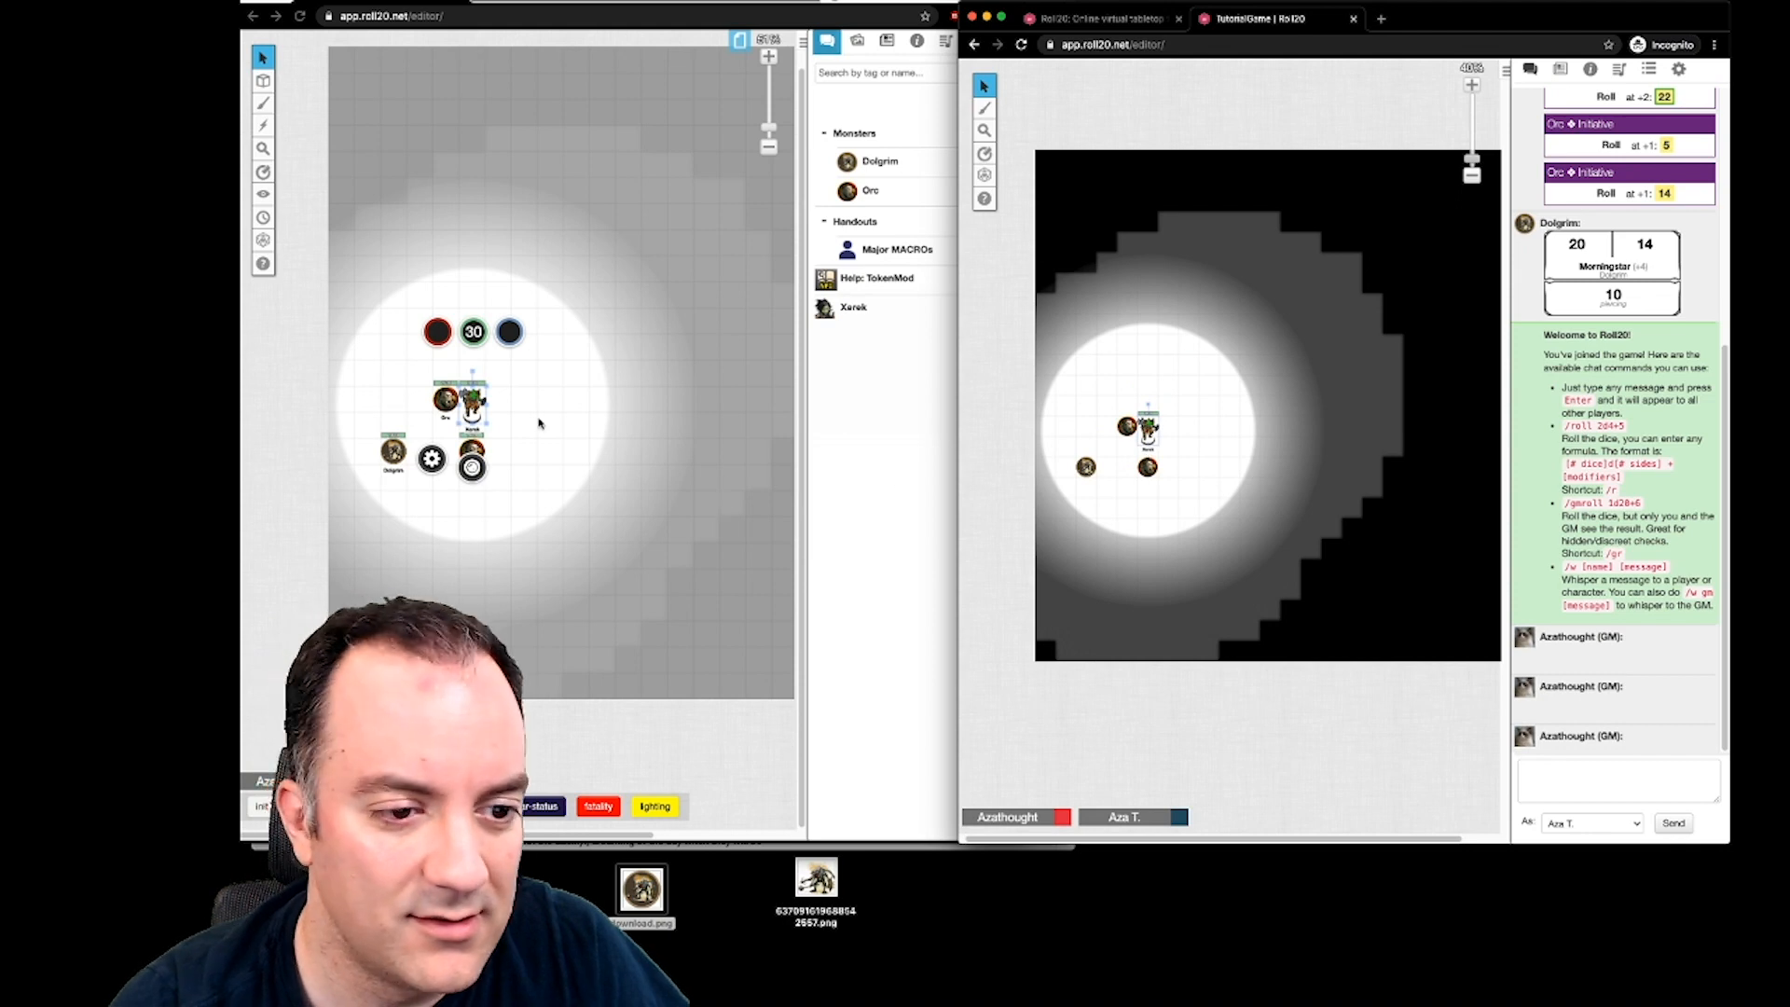
click(476, 399)
drag(475, 400, 553, 350)
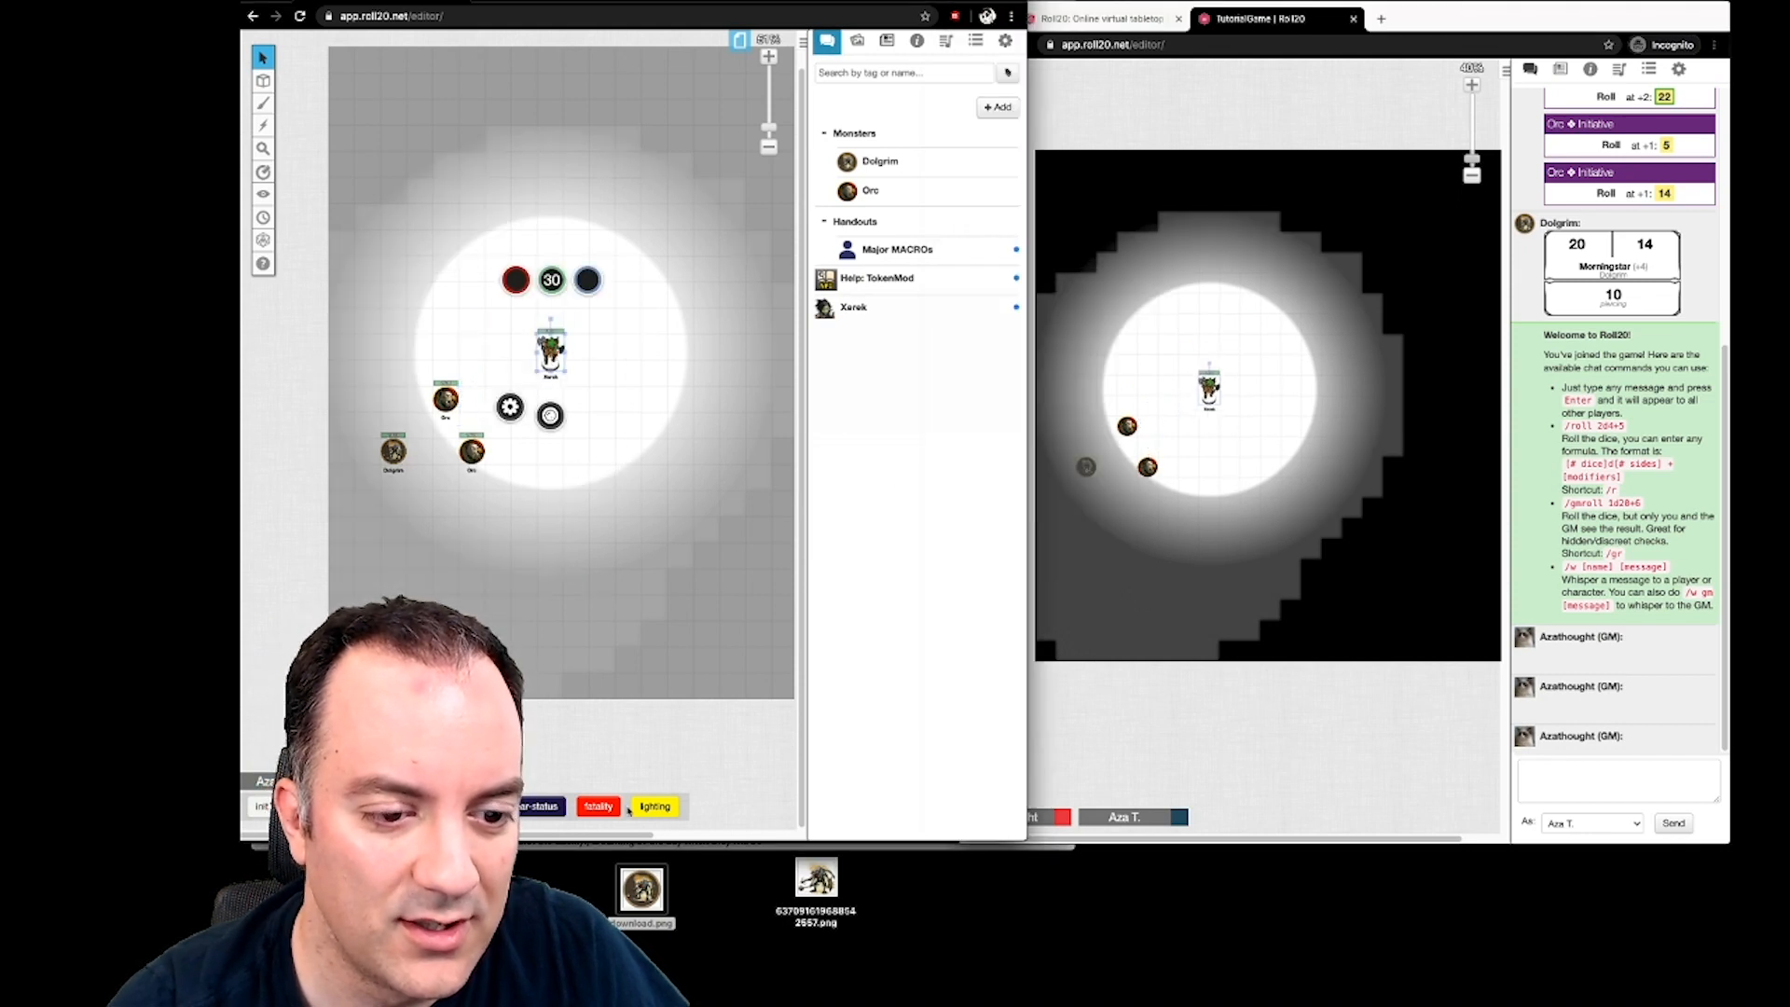
- Switch Xerek's token to Darkvision with the lighting macro and move it one cell left
click(654, 807)
click(593, 436)
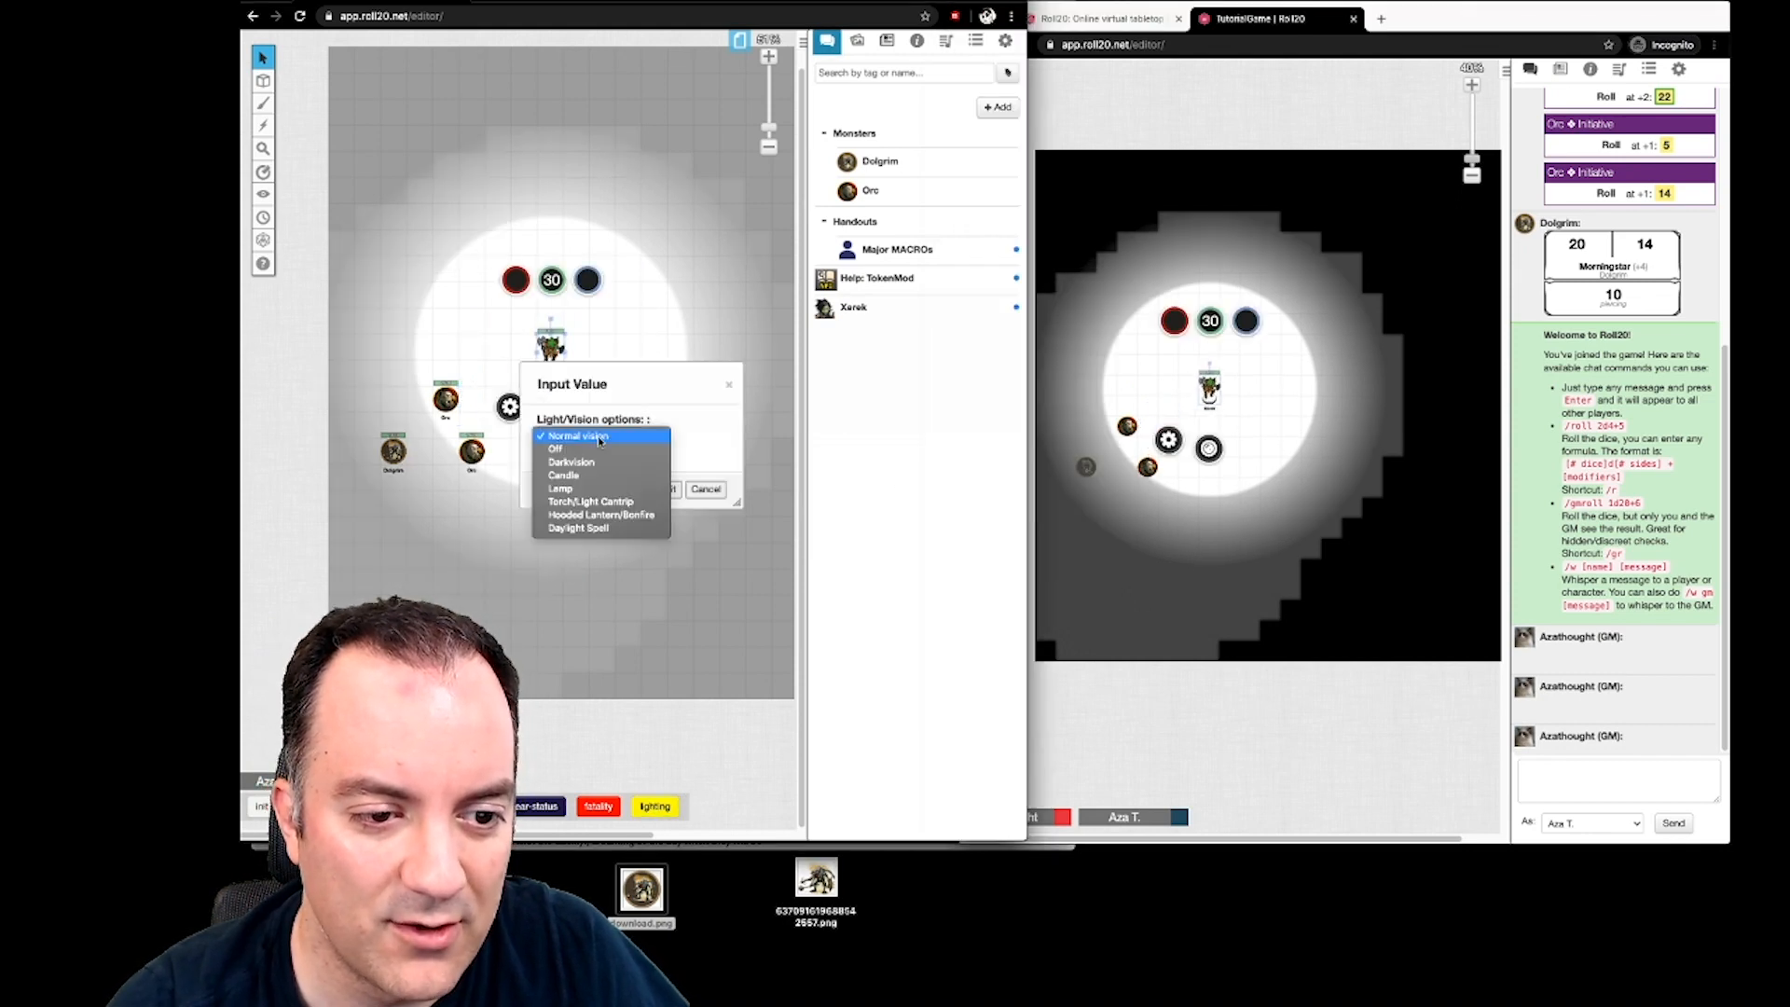
click(590, 463)
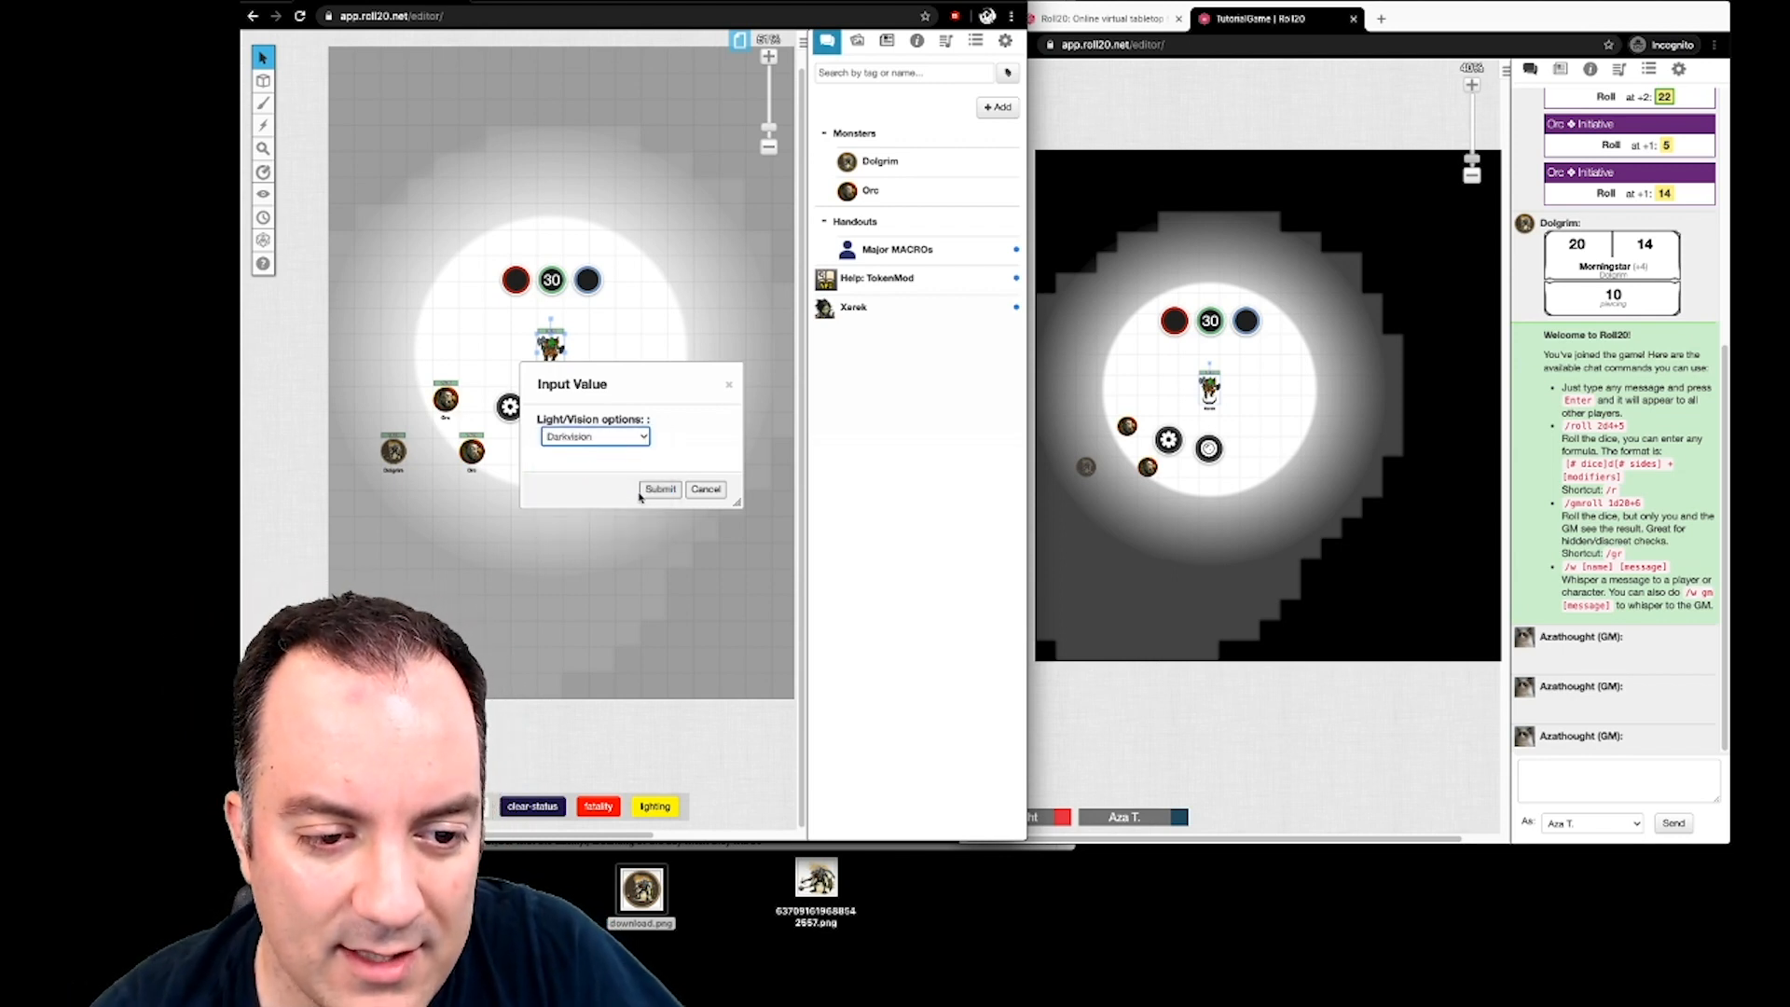
click(646, 487)
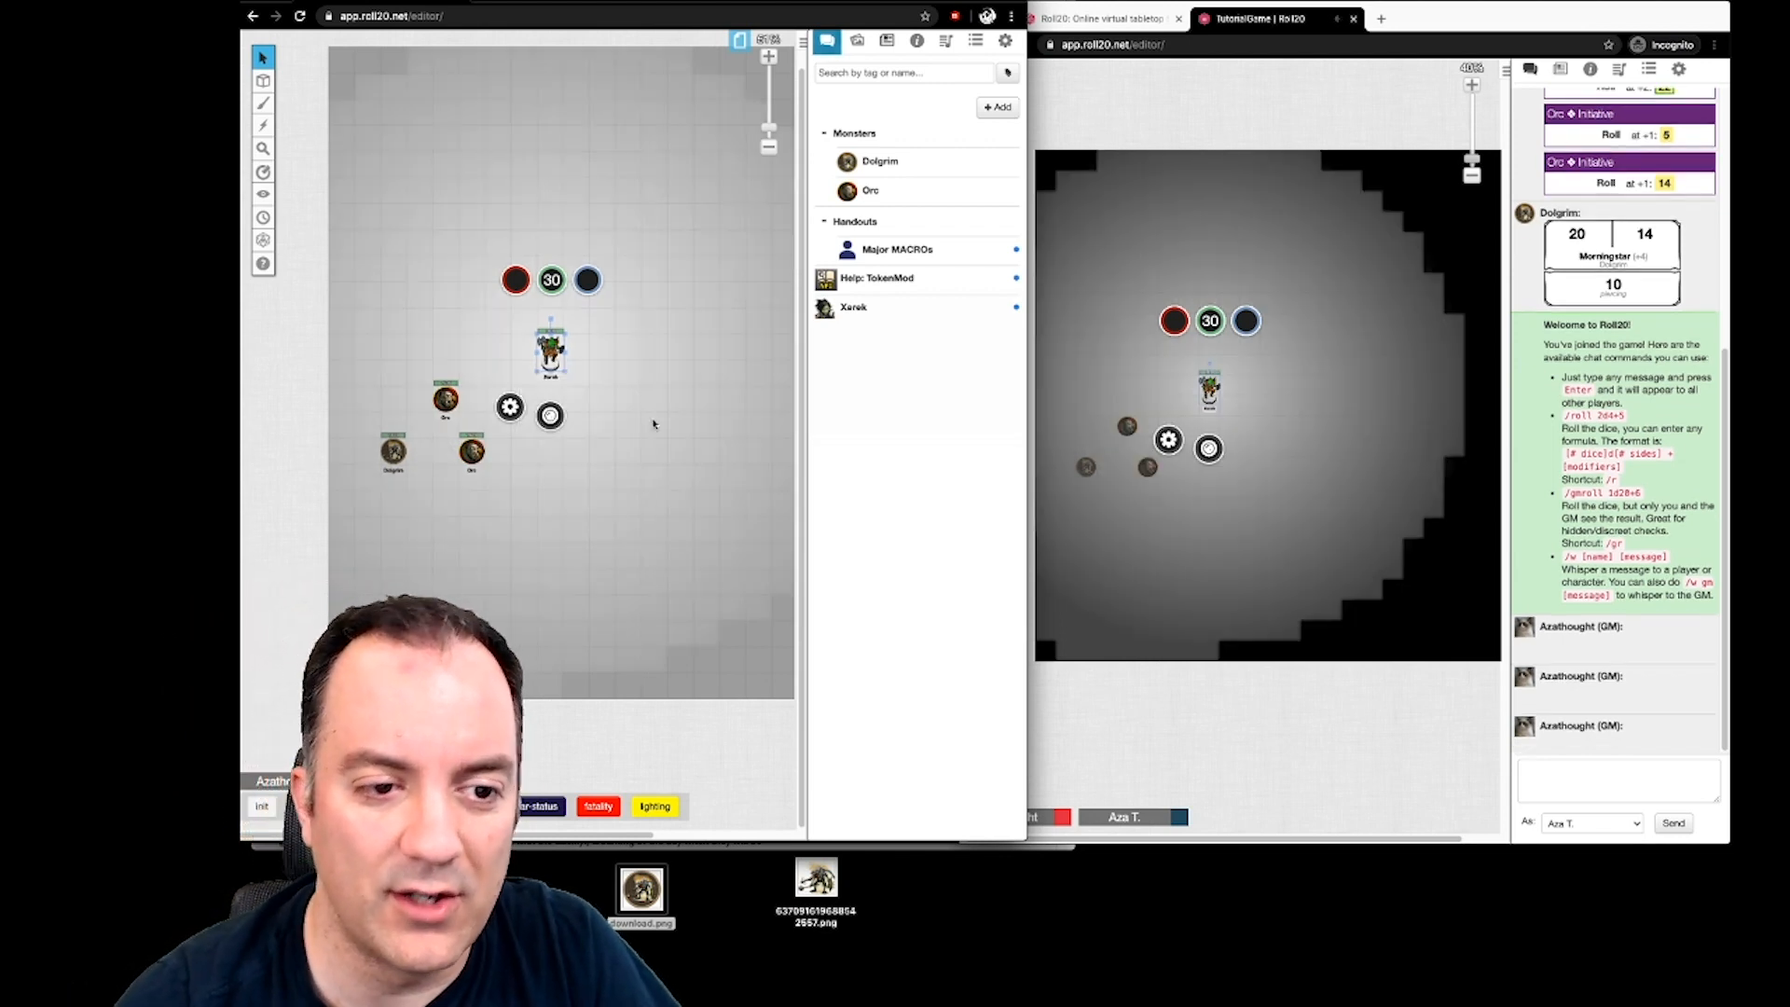
key(Left)
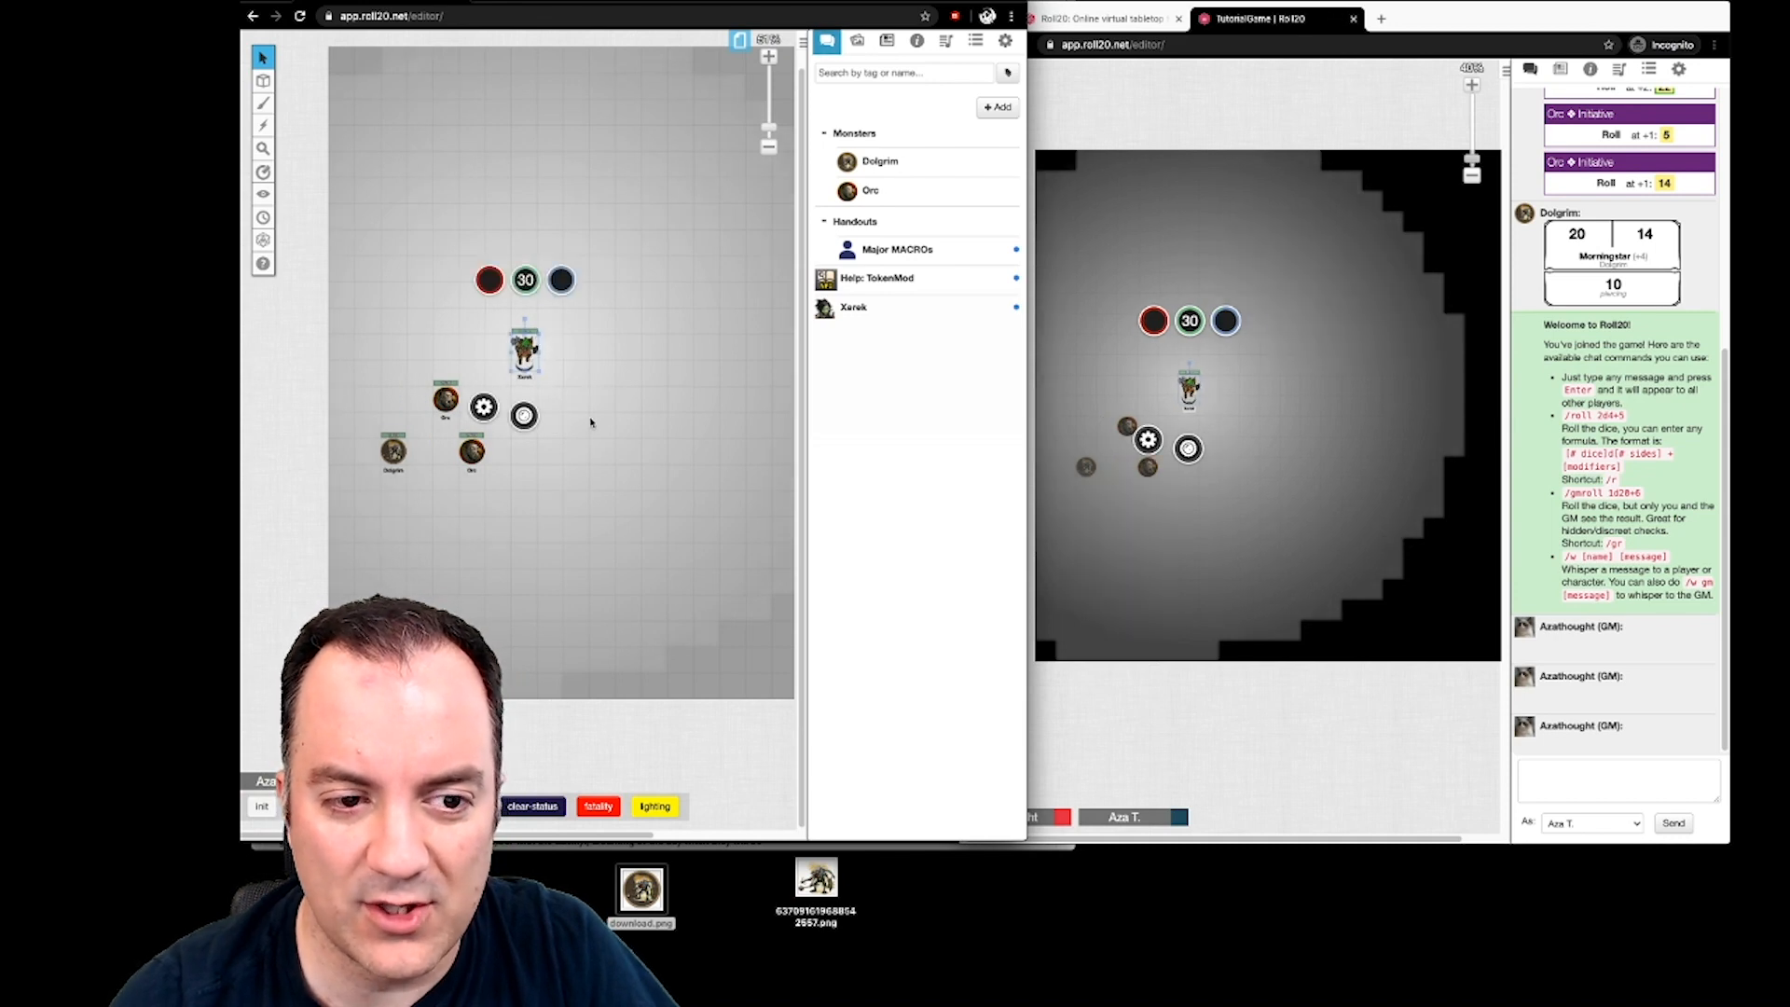
click(590, 423)
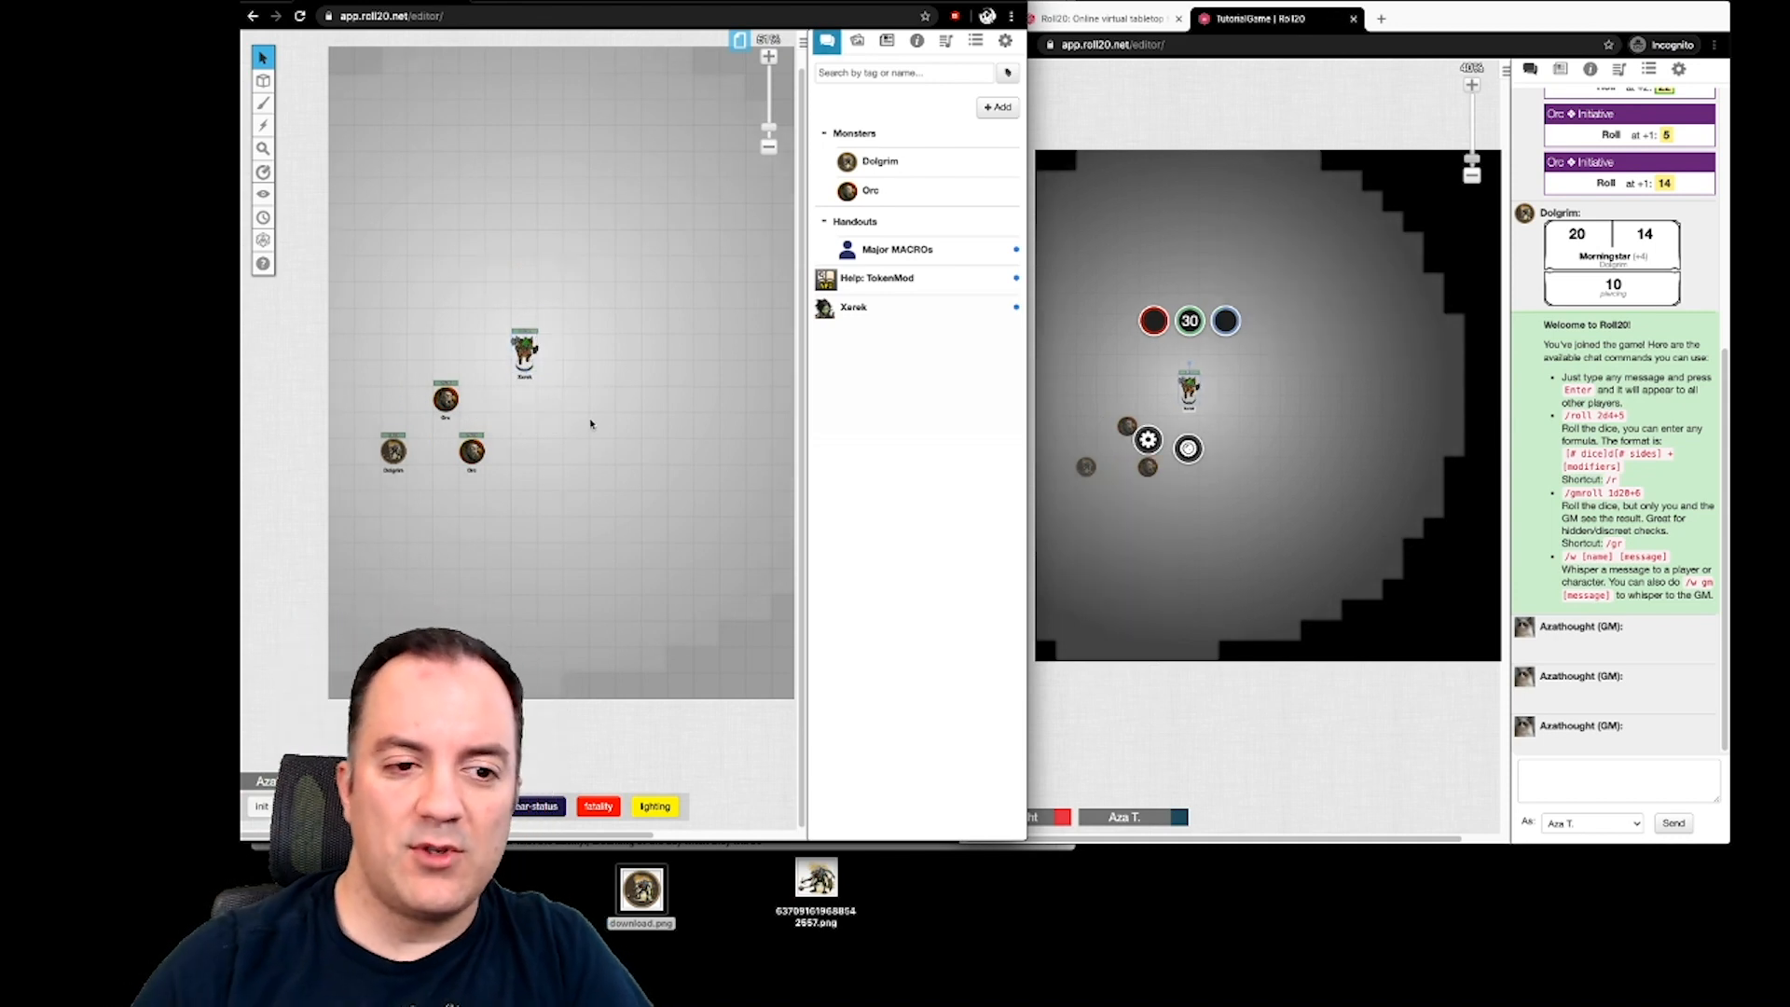
- Run the fatality macro on the lower Orc token
click(472, 451)
click(599, 805)
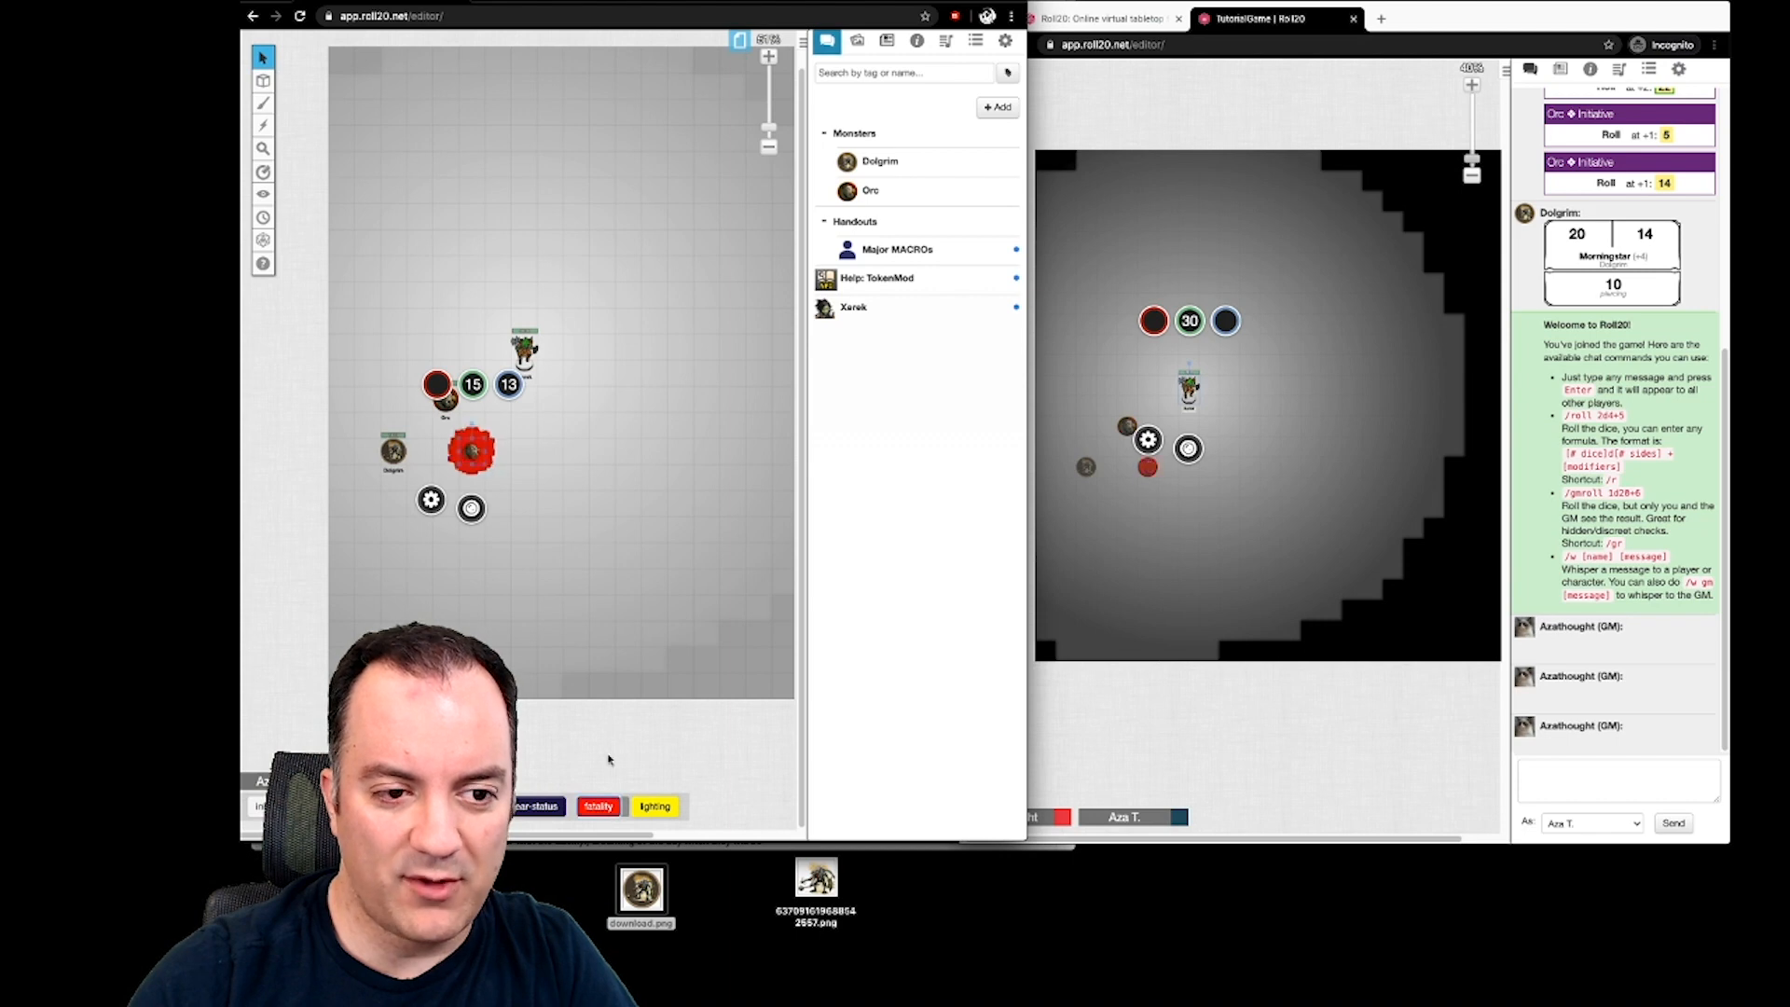